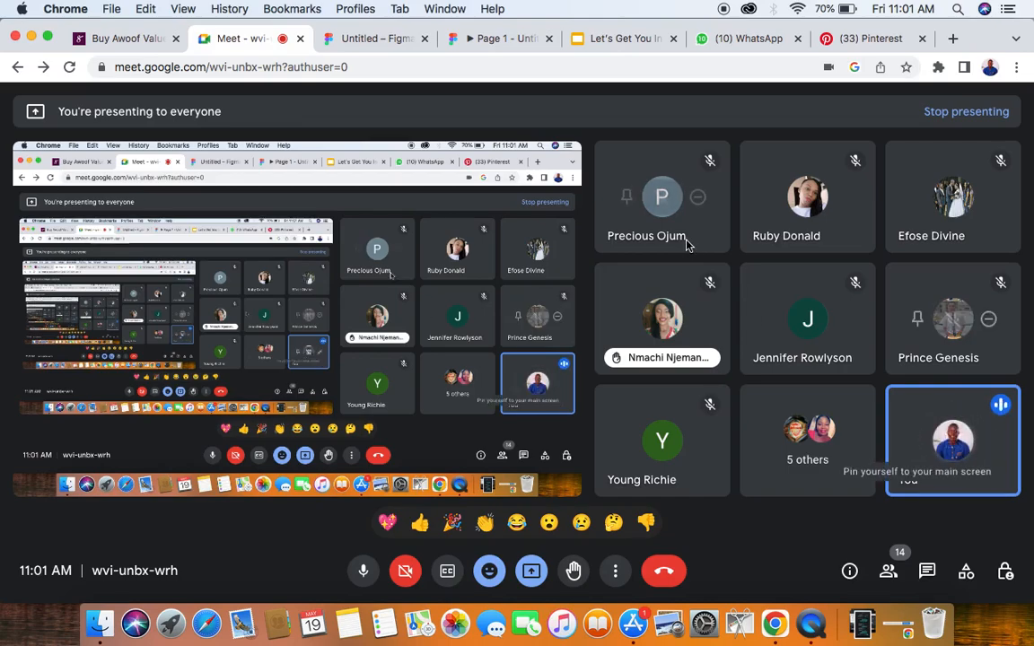
- Switch to the Figma prototype preview and check the hover interactions on the three sneaker panels
click(508, 39)
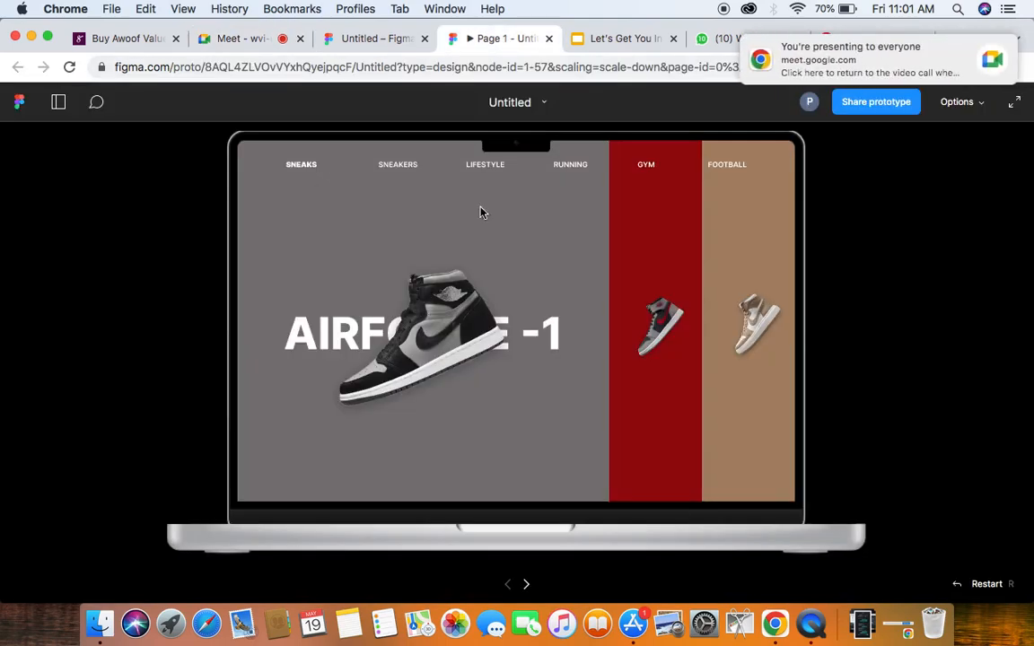
mouse_move(778, 328)
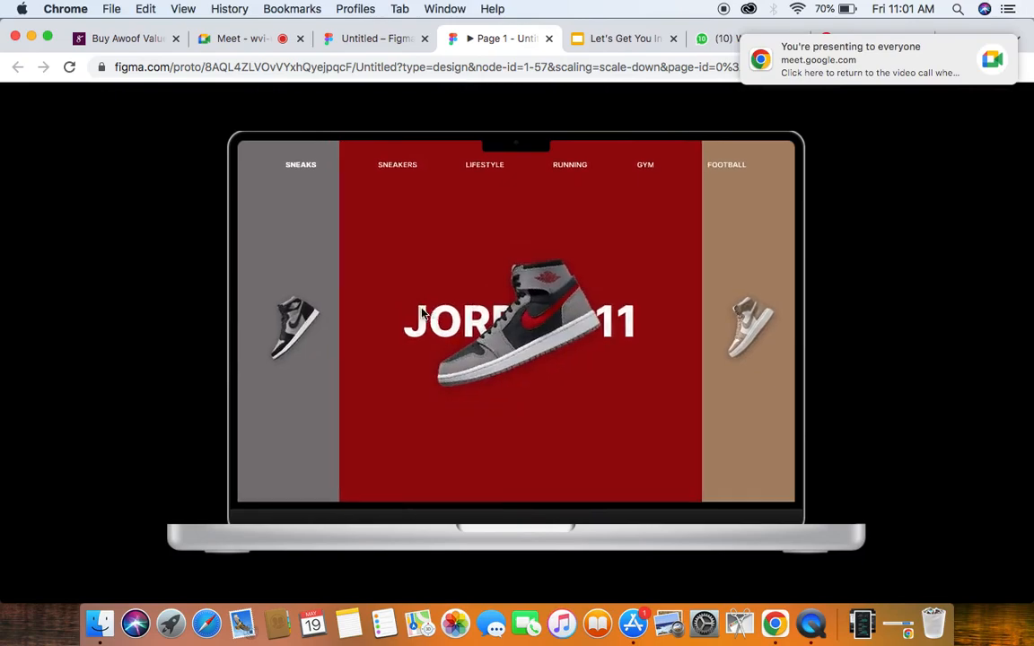
mouse_move(367, 325)
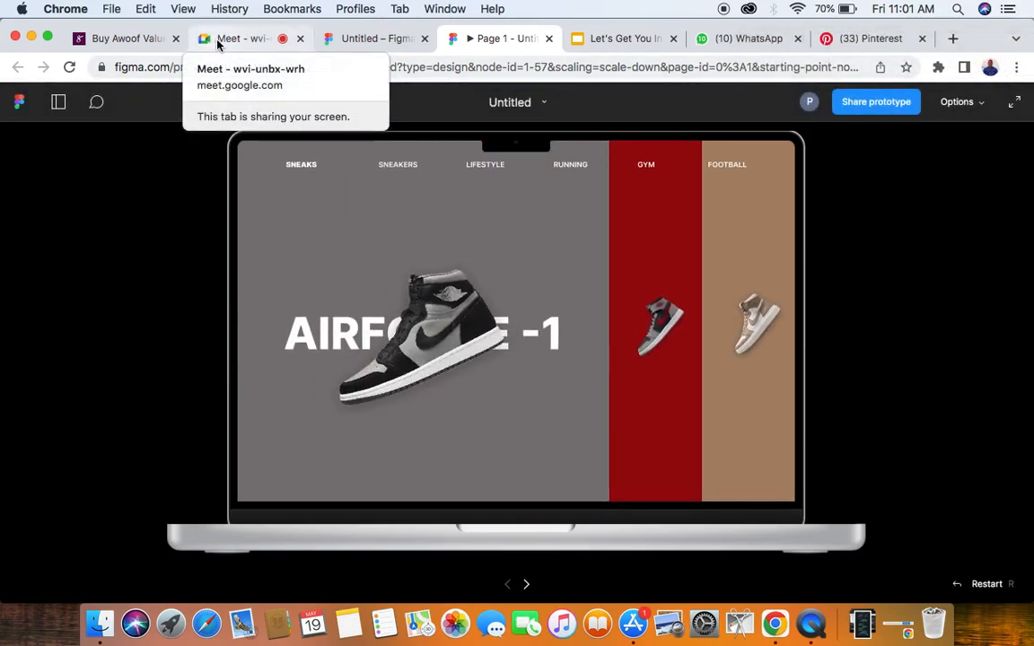
- Open the Figma design file and view the Main Screen and Interaction frames behind the prototype
click(384, 44)
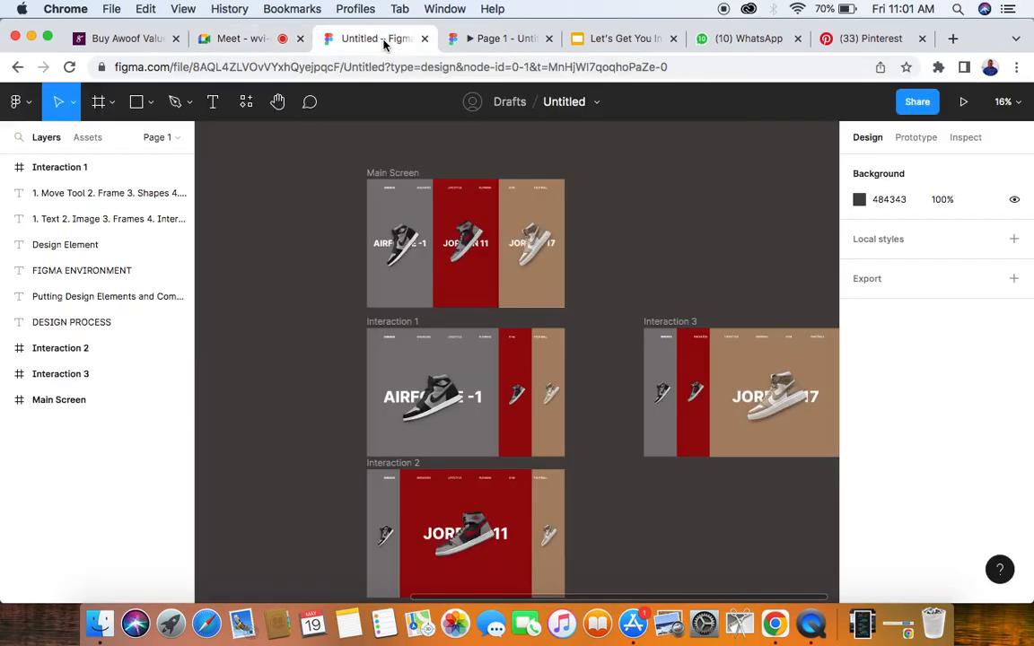
scroll(480, 337, down, 2)
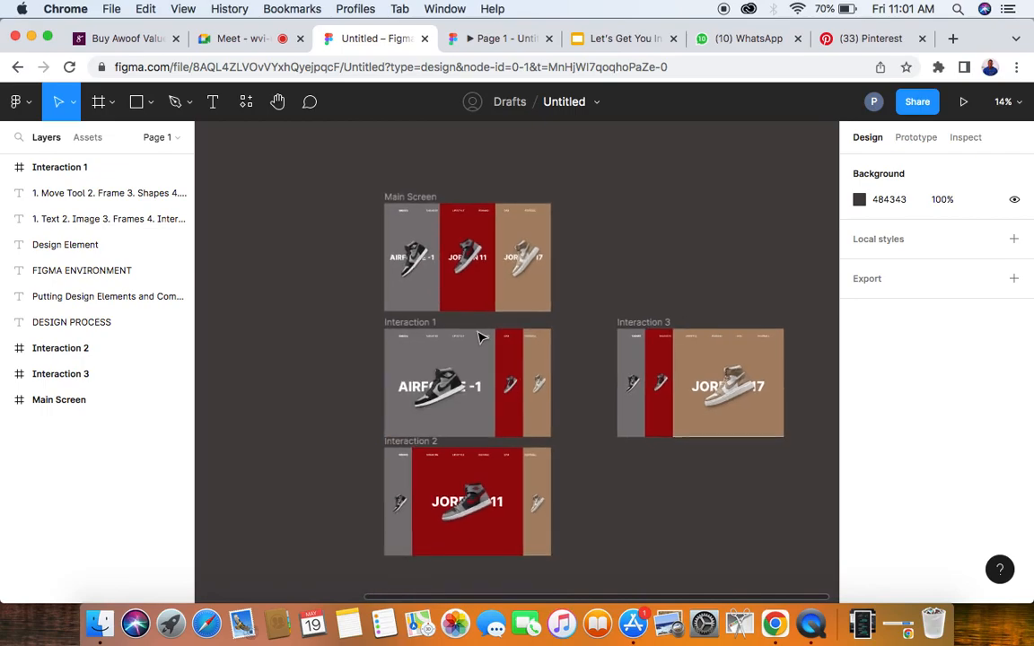
scroll(450, 325, down, 3)
scroll(451, 325, up, 2)
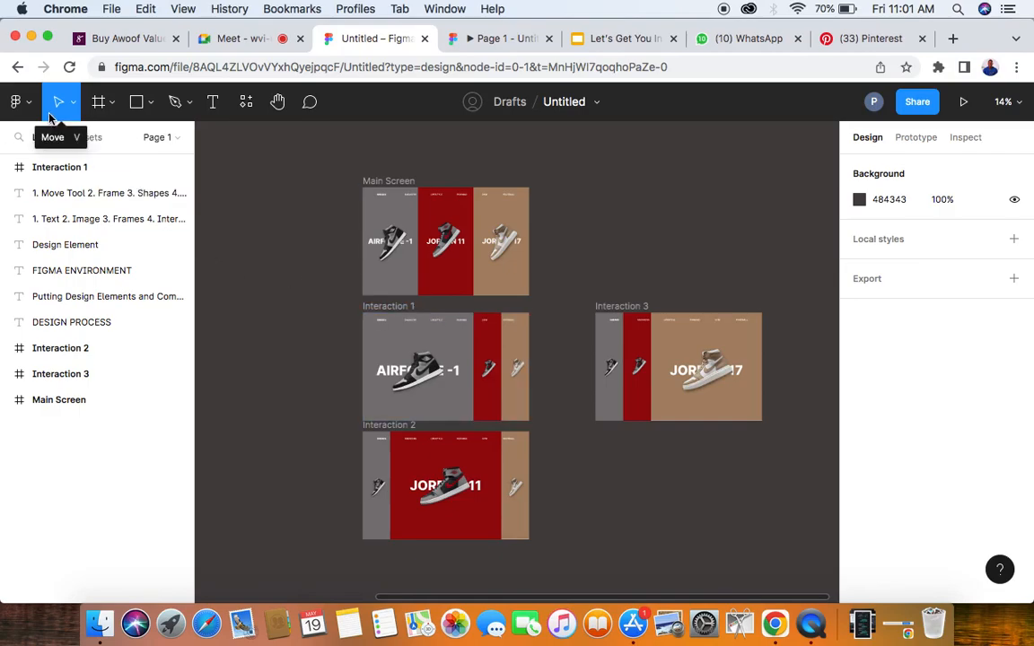
- Switch to Google Meet, admit the person waiting to join the call, and return to the Figma design file
click(231, 39)
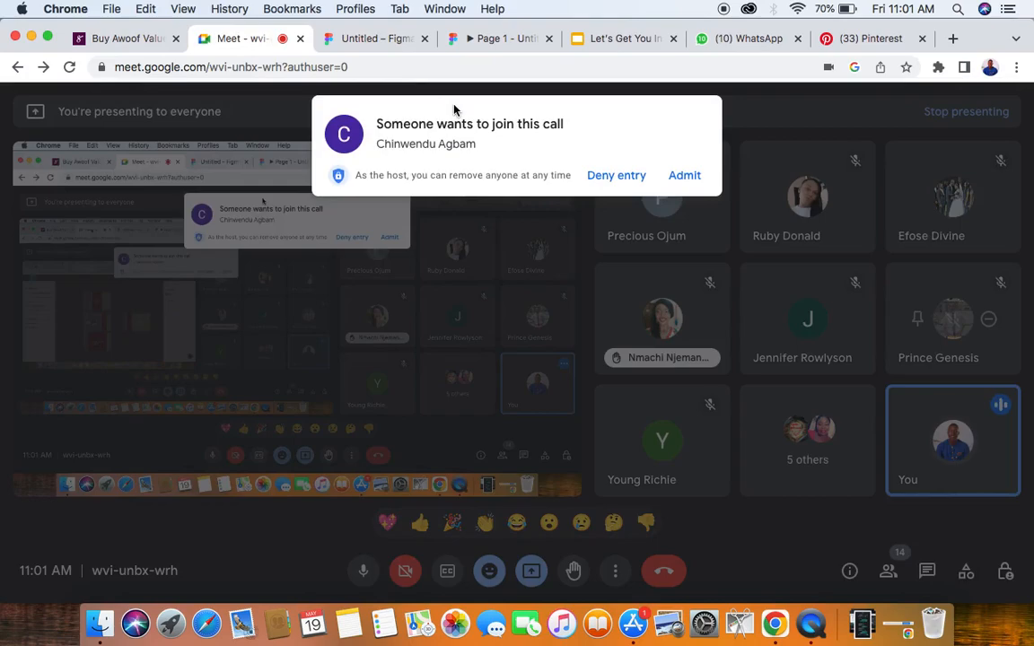
click(682, 176)
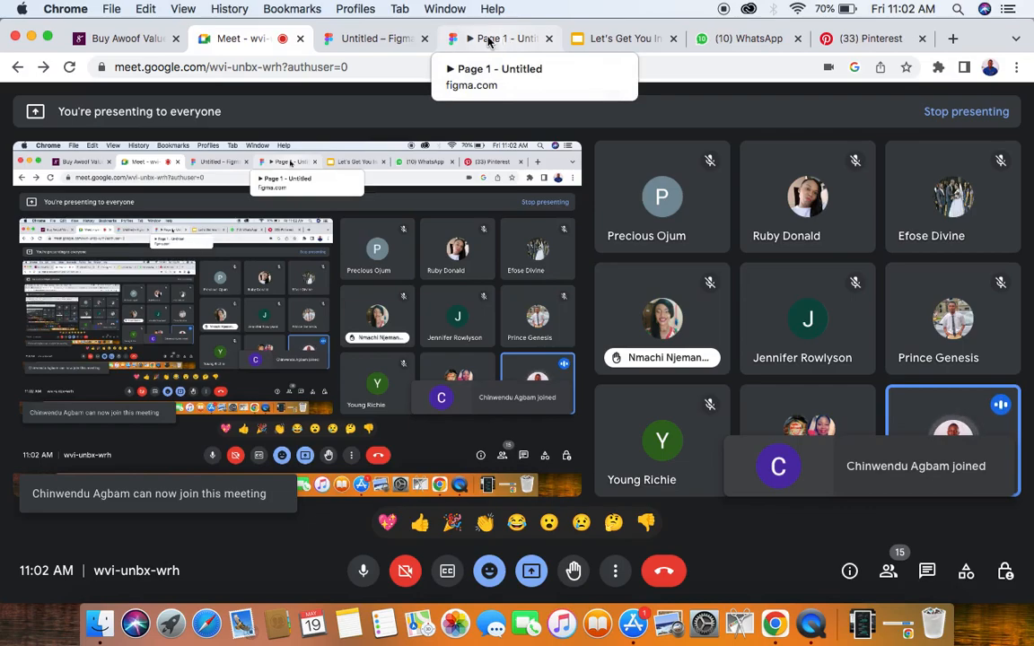
click(377, 39)
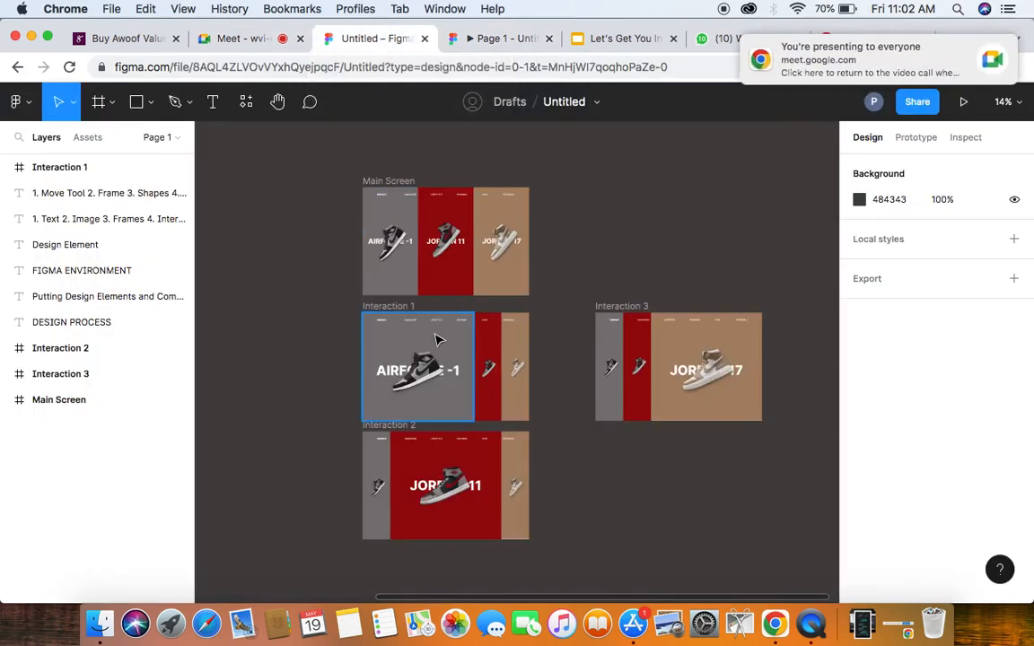
- Go back to the drafts file browser and create a new design file
click(13, 104)
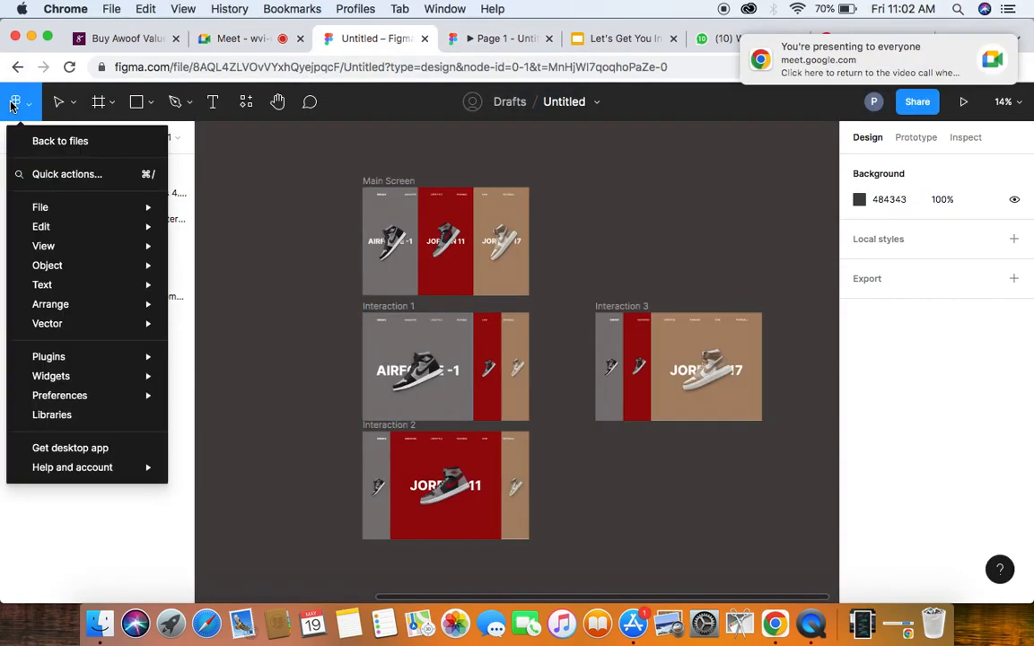
click(36, 144)
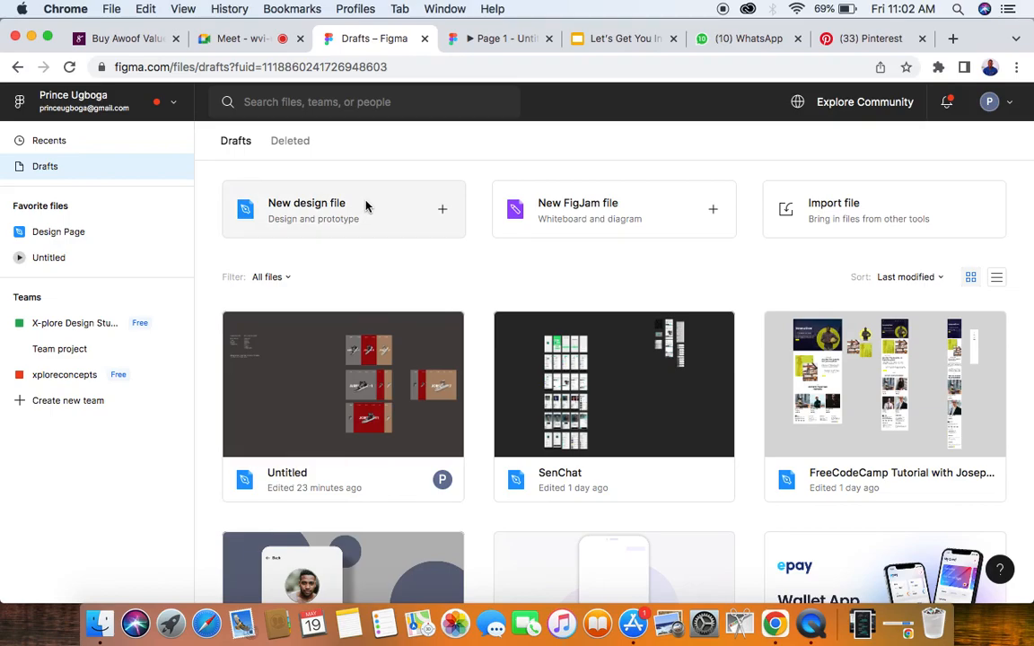
click(395, 219)
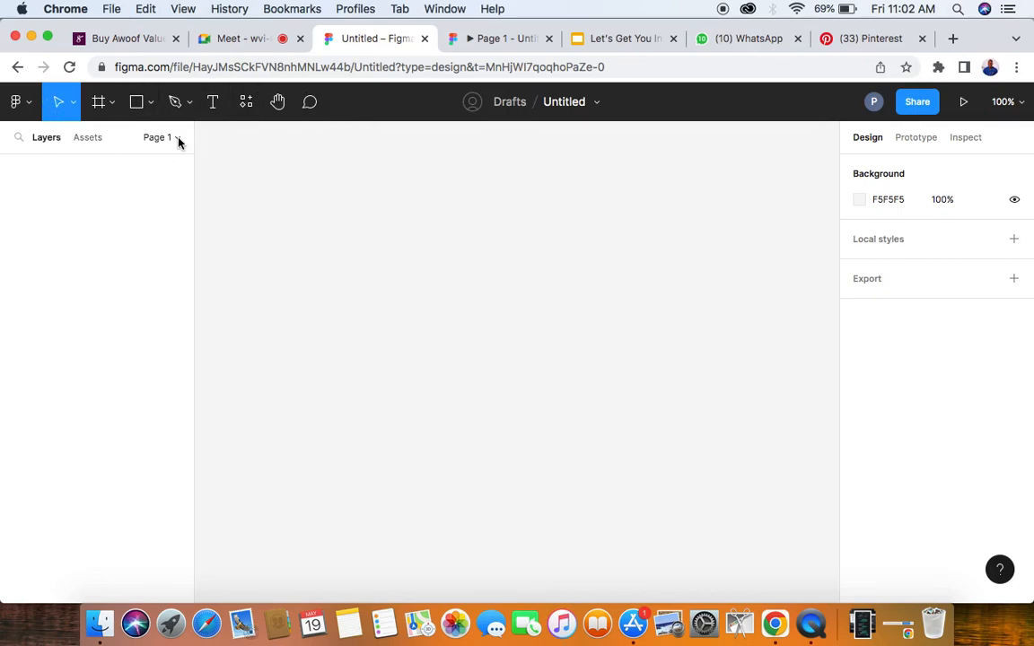
- Return to the drafts and reopen the existing Untitled file containing the sneaker frames
click(19, 103)
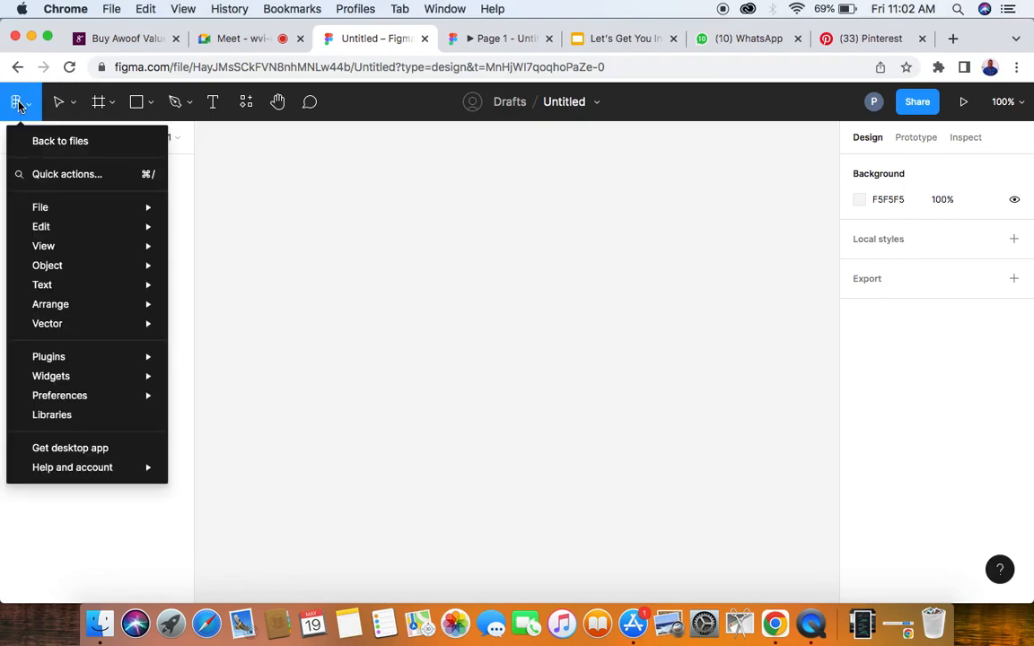
click(49, 143)
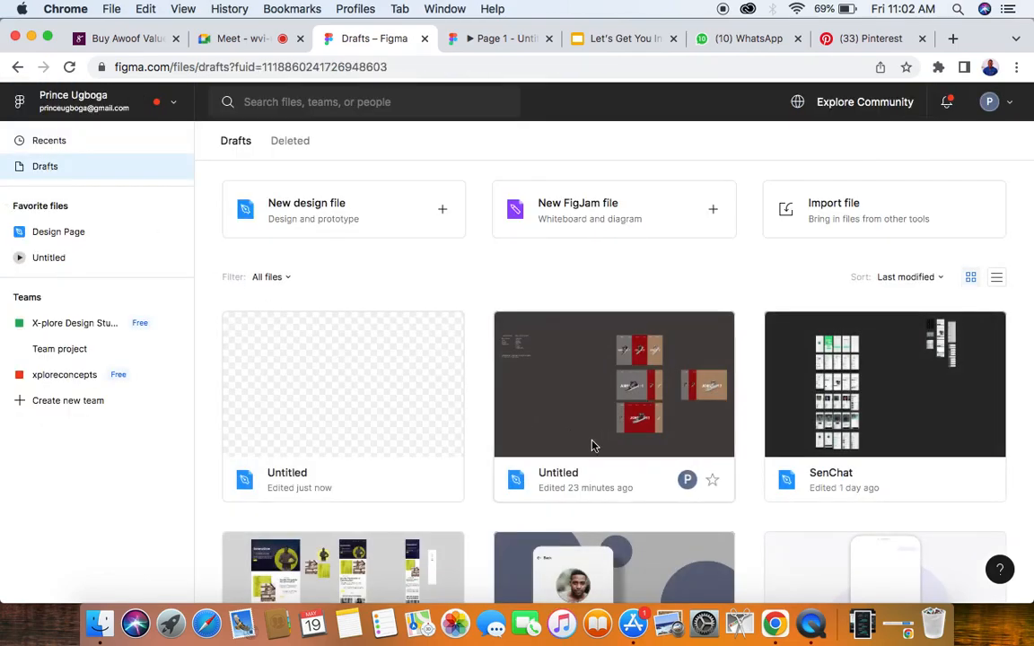
click(384, 484)
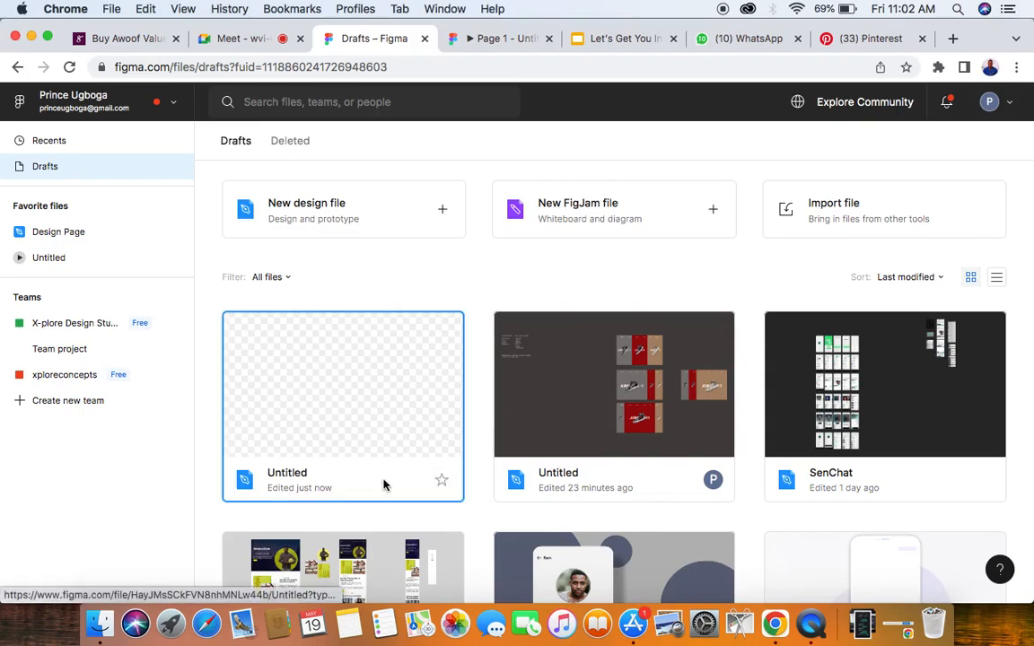
double_click(555, 390)
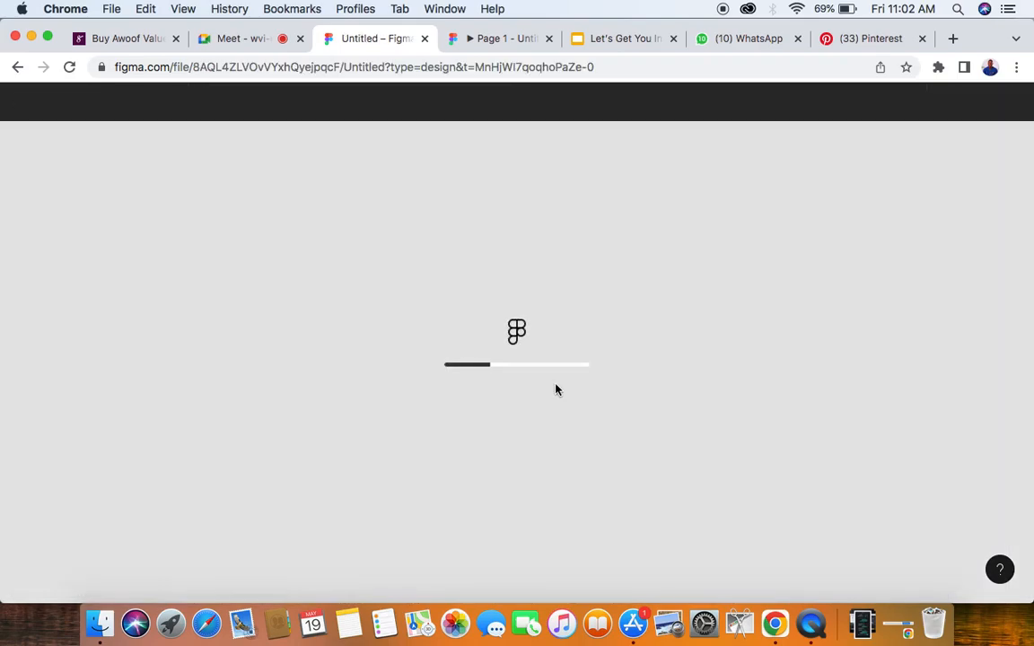
scroll(556, 390, right, 3)
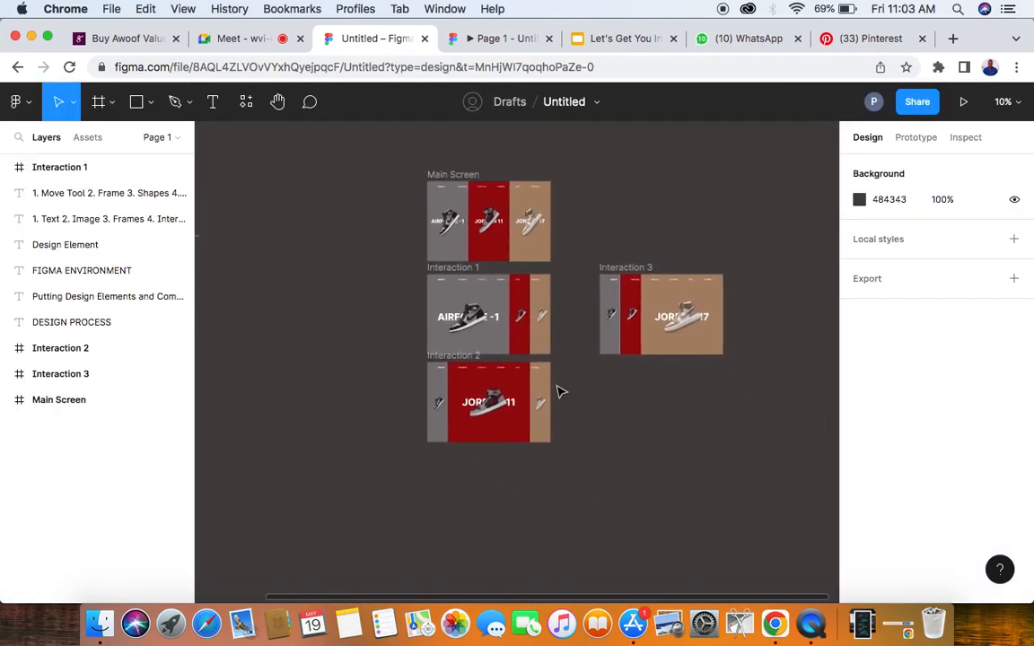
scroll(557, 391, left, 5)
scroll(557, 391, left, 3)
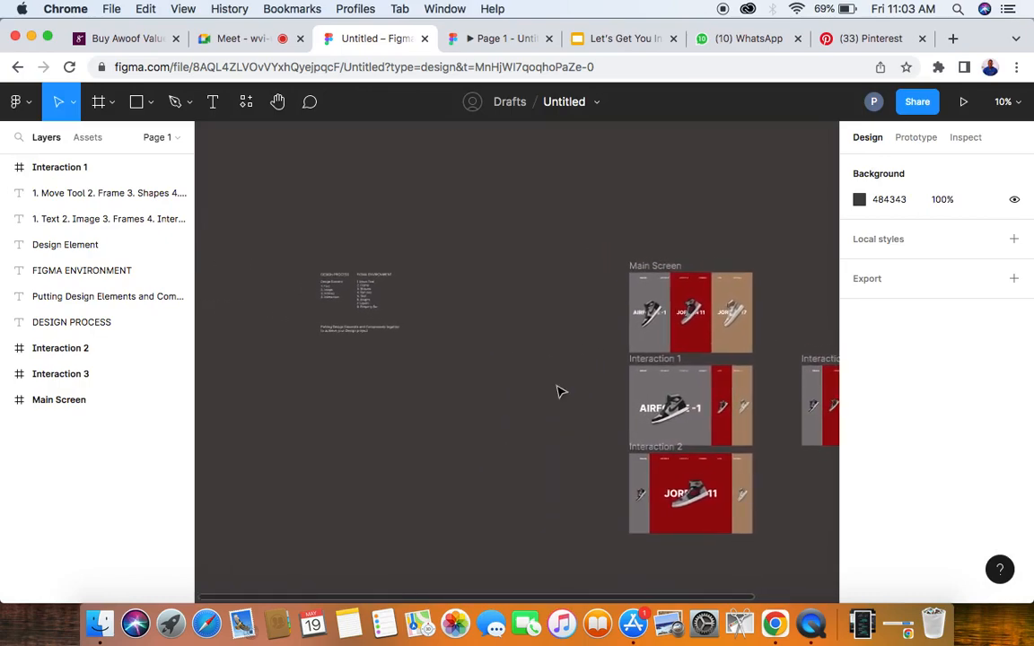
scroll(556, 391, right, 2)
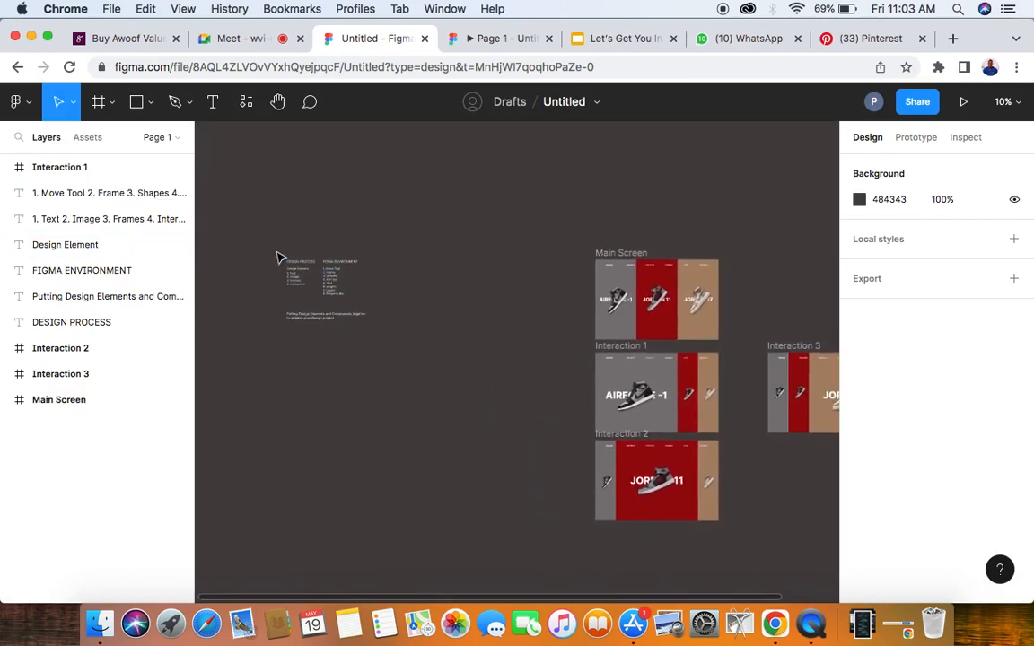
- Check the Google Meet call and examine the Design Process and Figma Environment notes in the Figma file
click(235, 40)
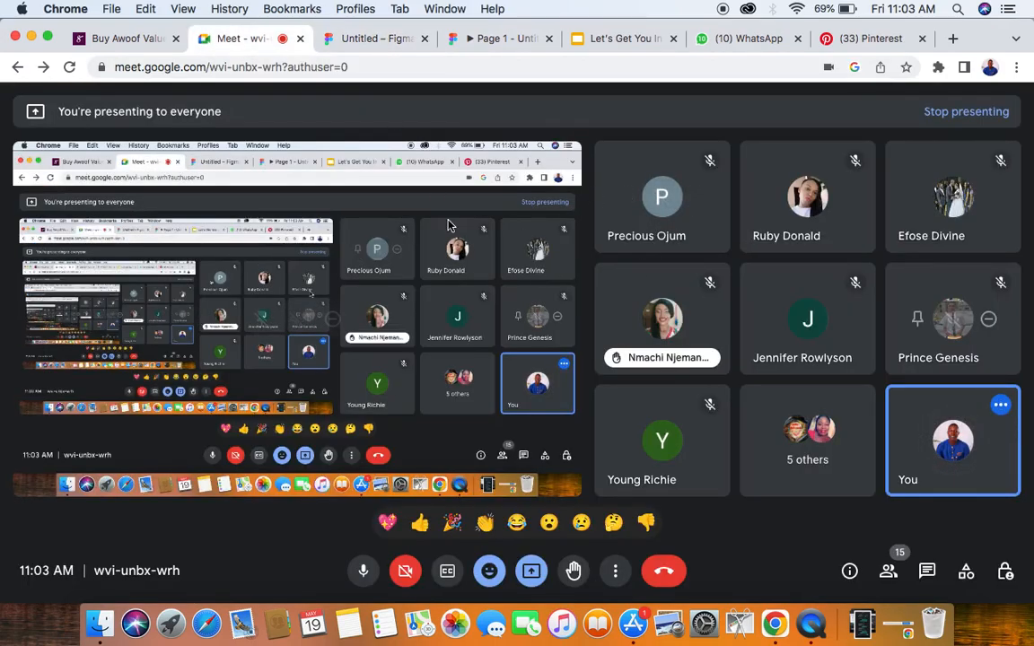
click(373, 43)
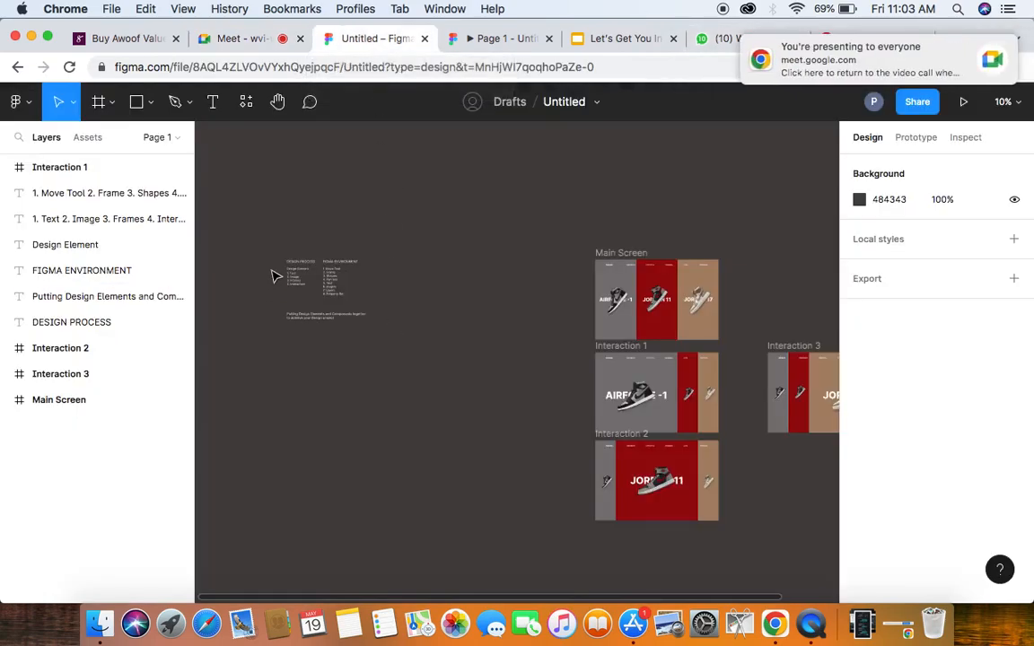
scroll(238, 240, up, 10)
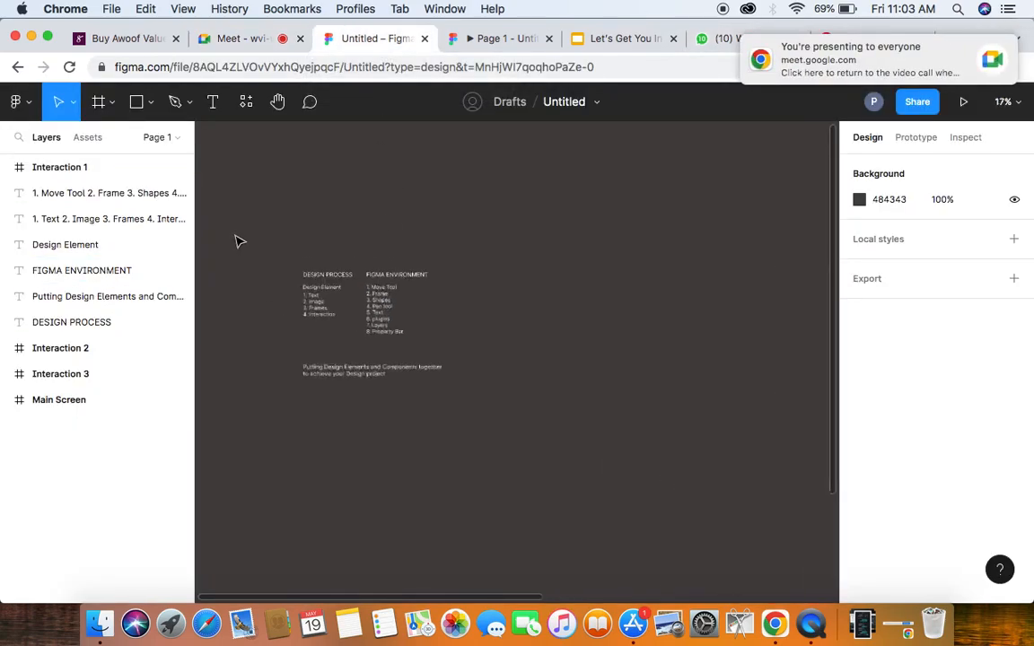
scroll(575, 341, down, 5)
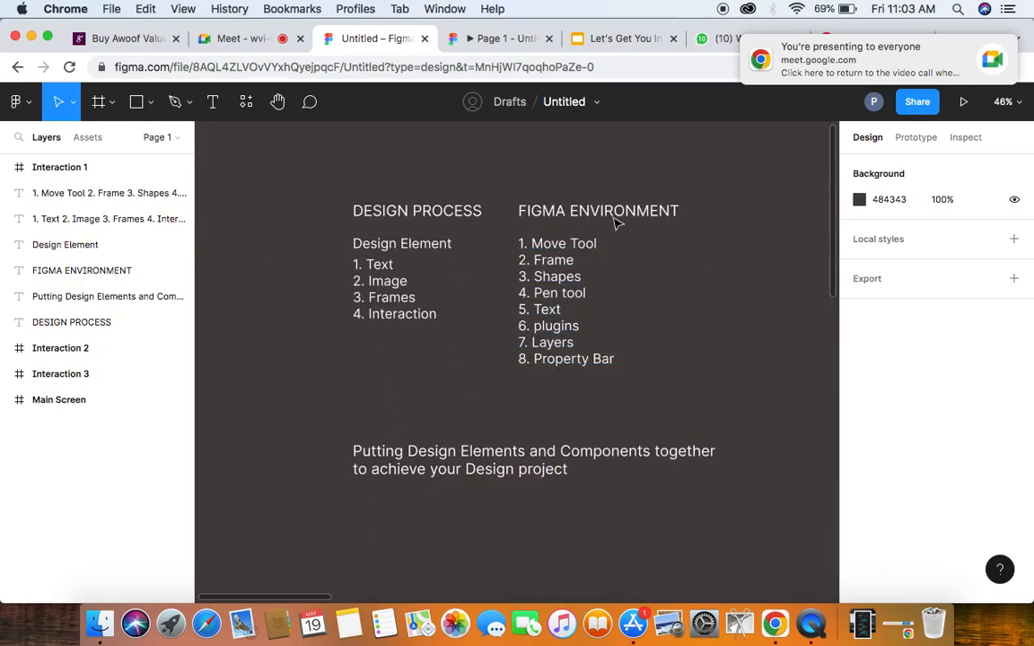
scroll(666, 219, up, 5)
scroll(666, 218, down, 3)
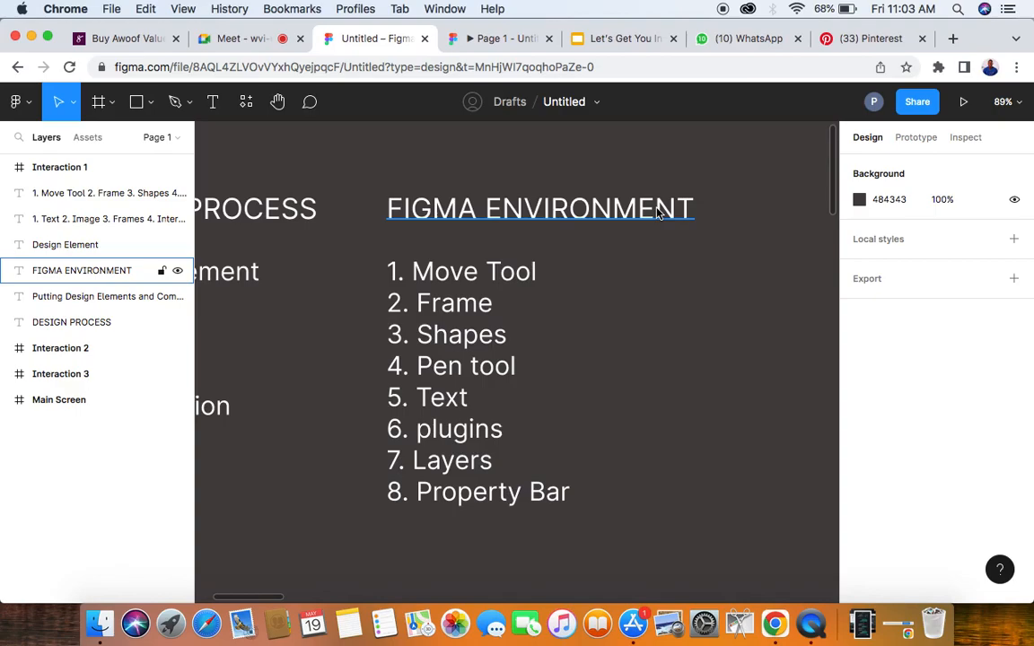
- Admit another waiting participant to the Google Meet call and go back to the notes in Figma
click(241, 42)
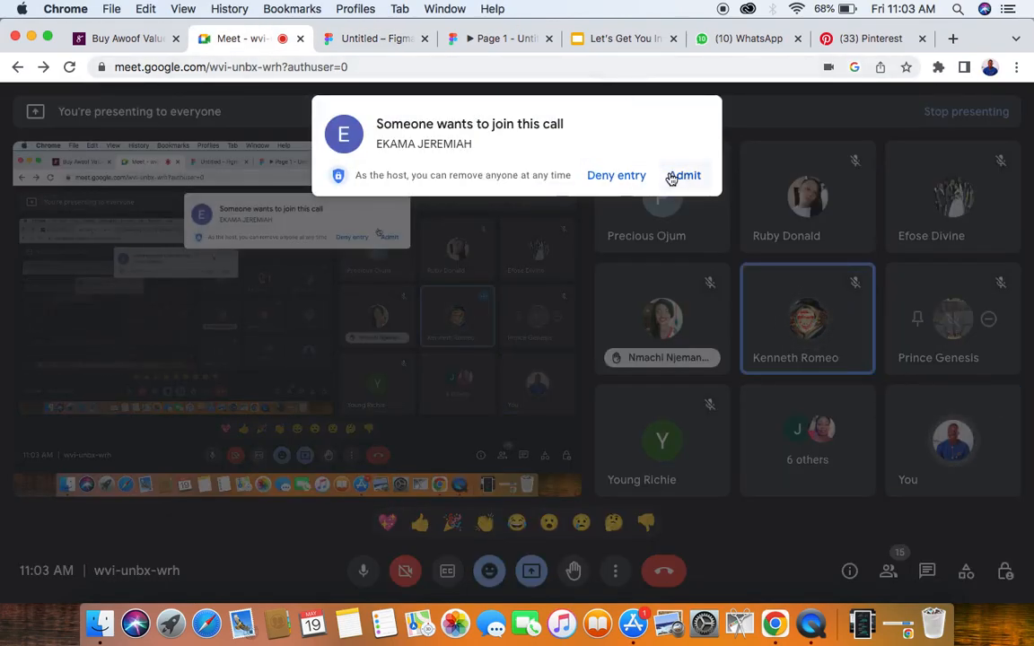
click(675, 176)
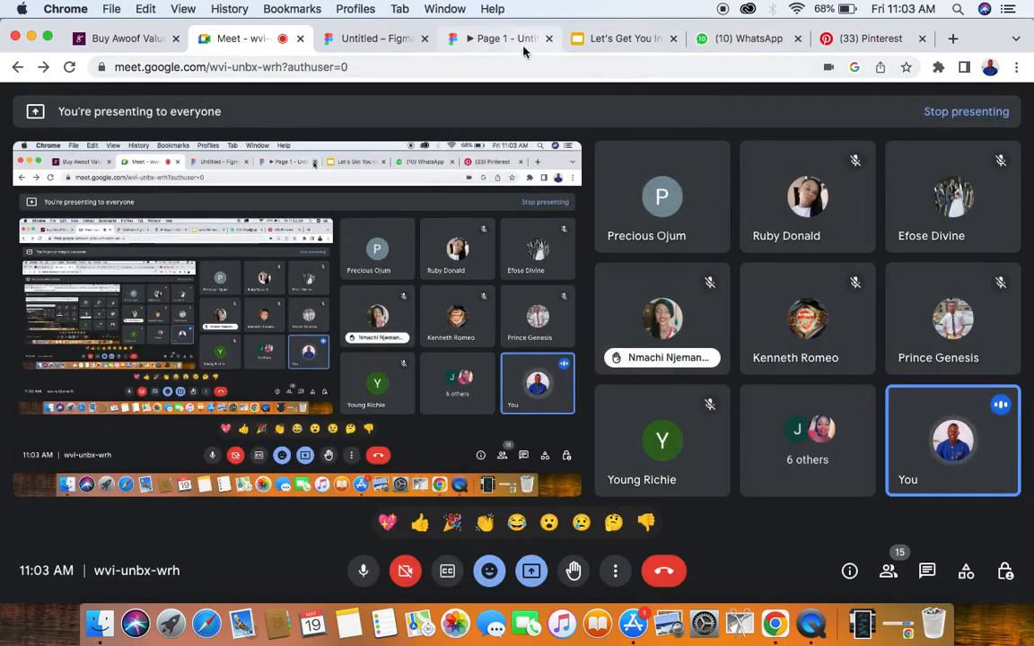
click(389, 41)
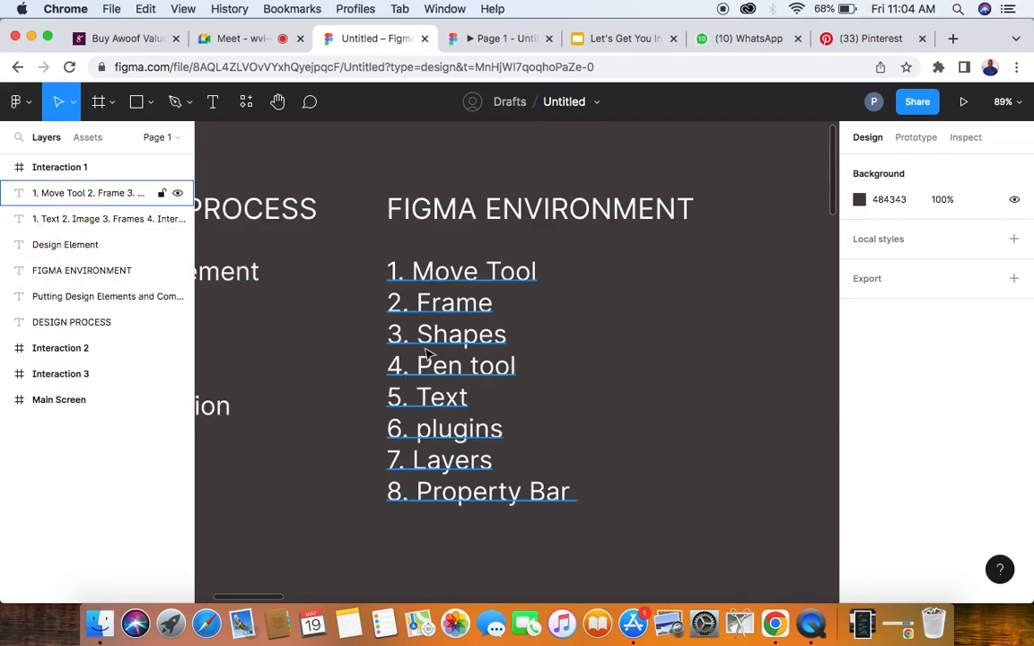
- Select the DESIGN PROCESS heading and the FIGMA ENVIRONMENT heading in turn to point out both note lists
ctrl+scroll(428, 355, down, 5)
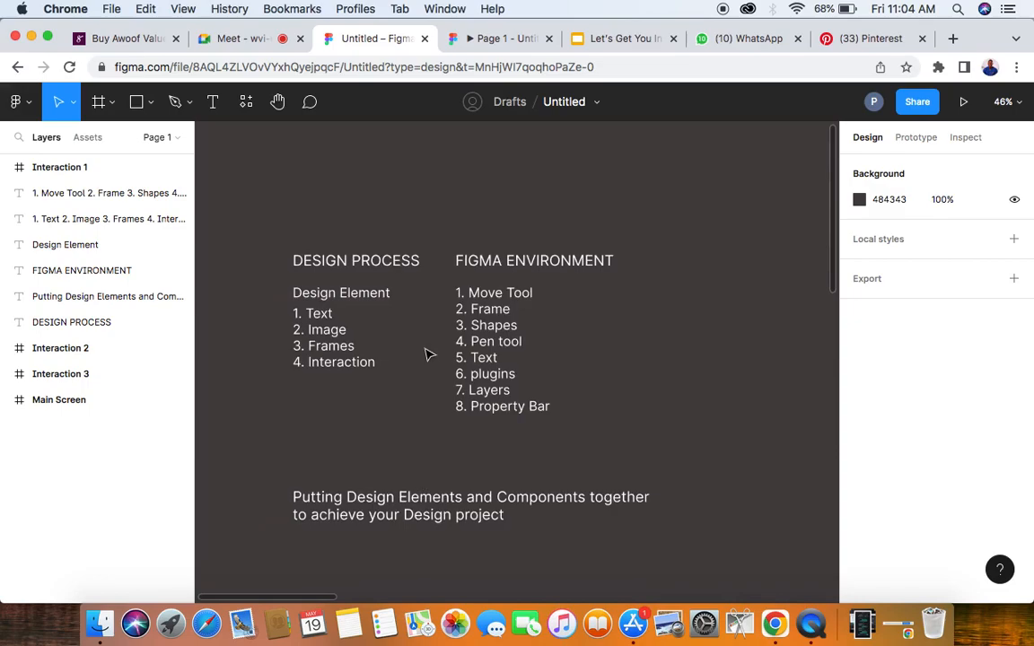
click(339, 264)
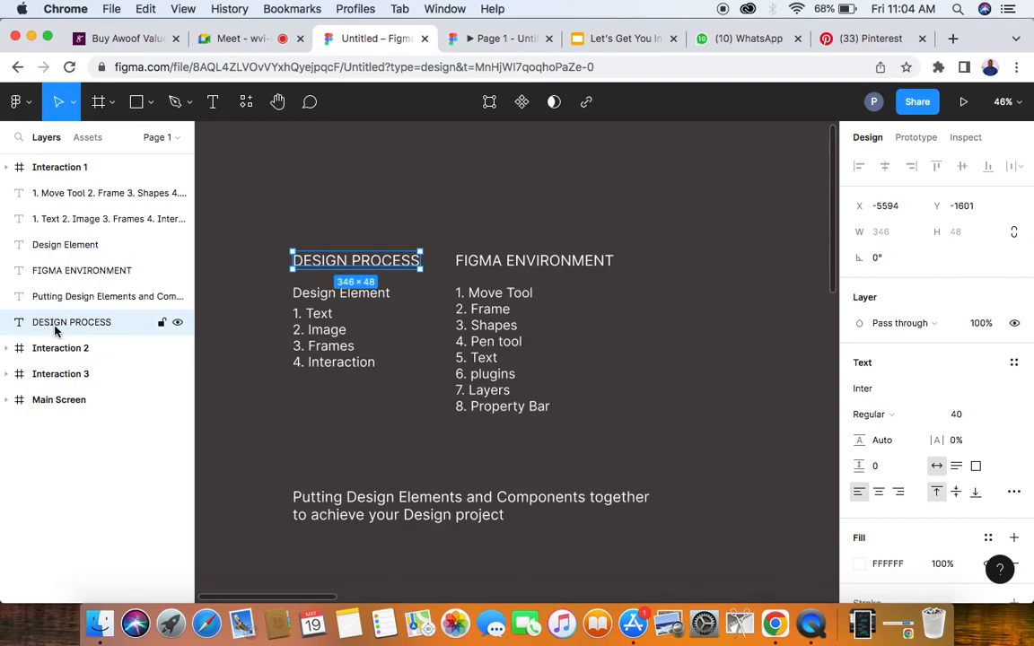
click(542, 265)
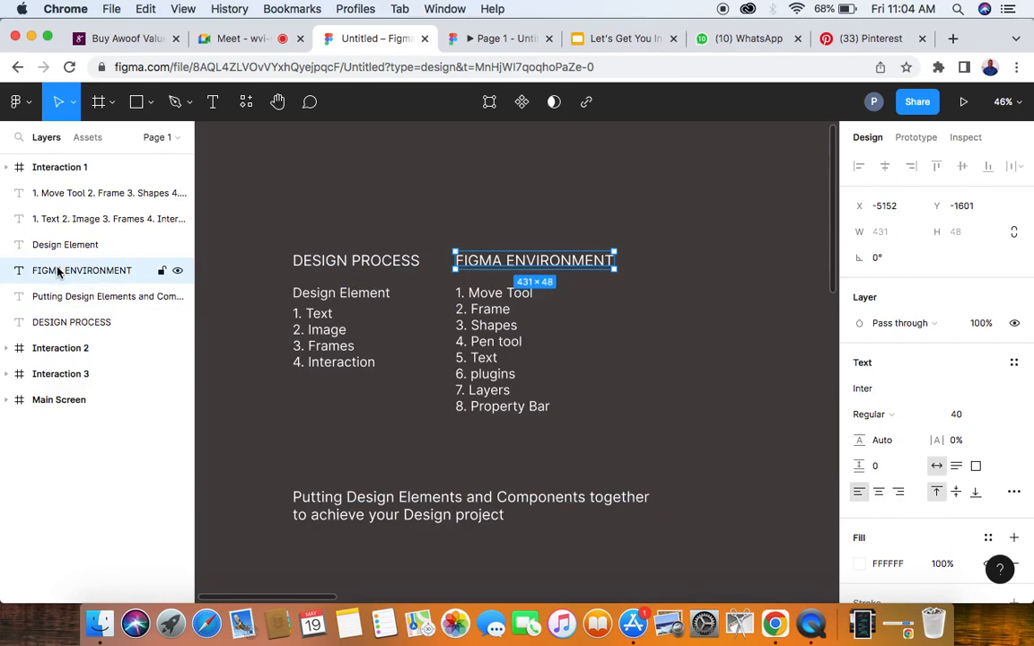
- Inspect the Main Screen and Interaction 3 frames and return to the Design Element and tool lists
scroll(330, 306, down, 5)
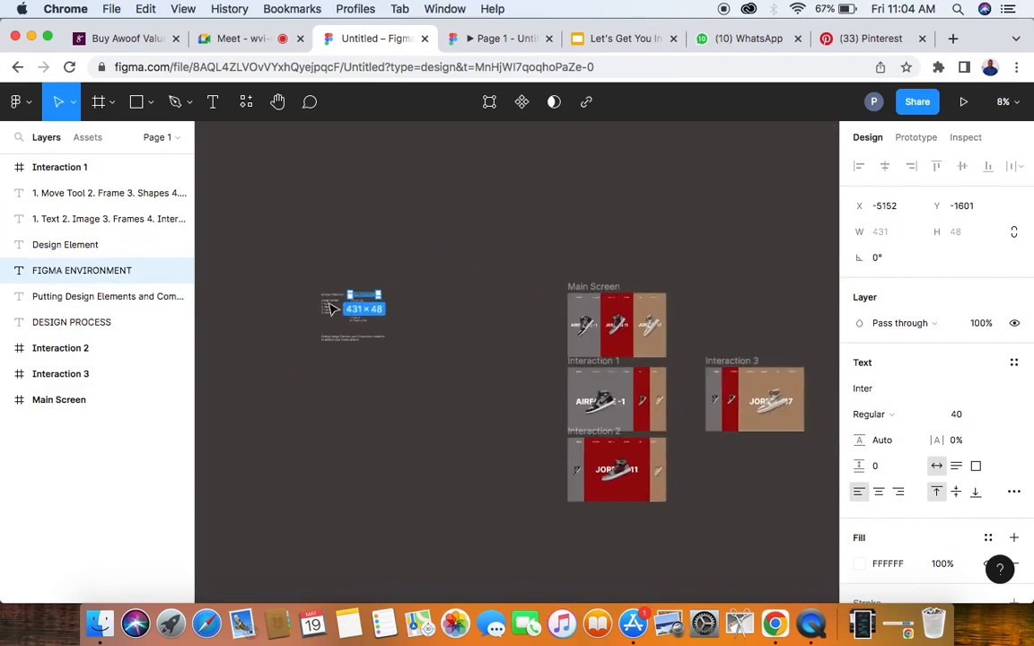
click(598, 287)
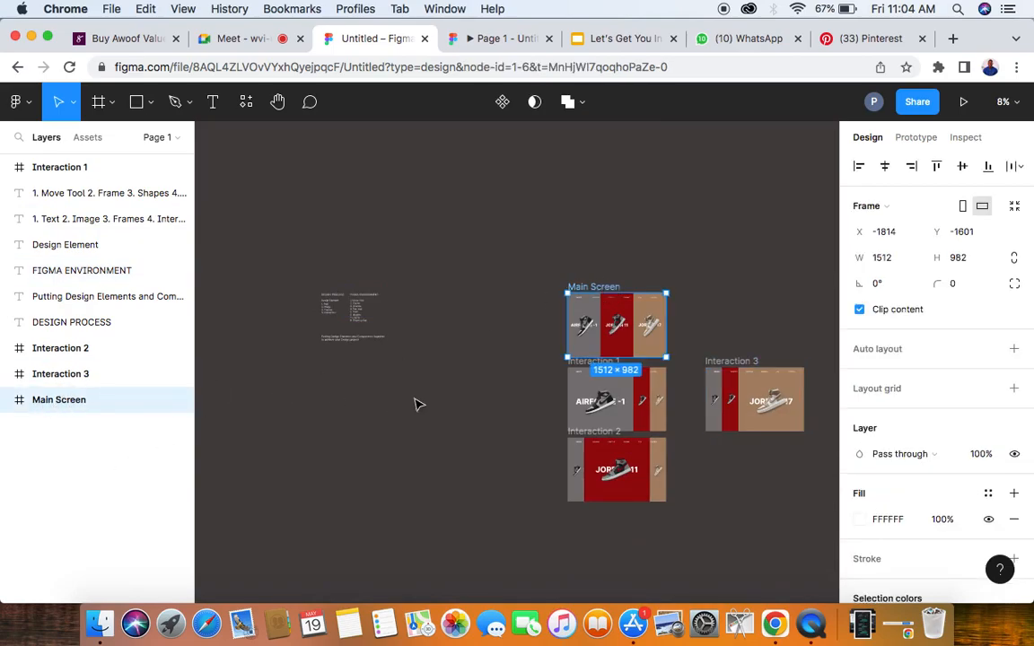
click(737, 359)
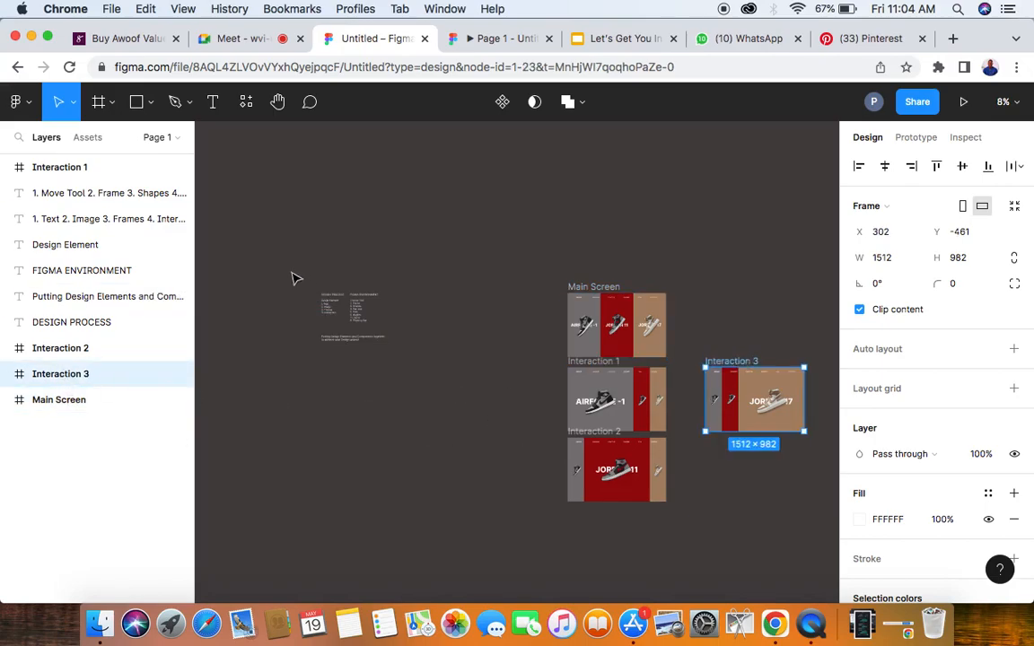
scroll(397, 330, up, 5)
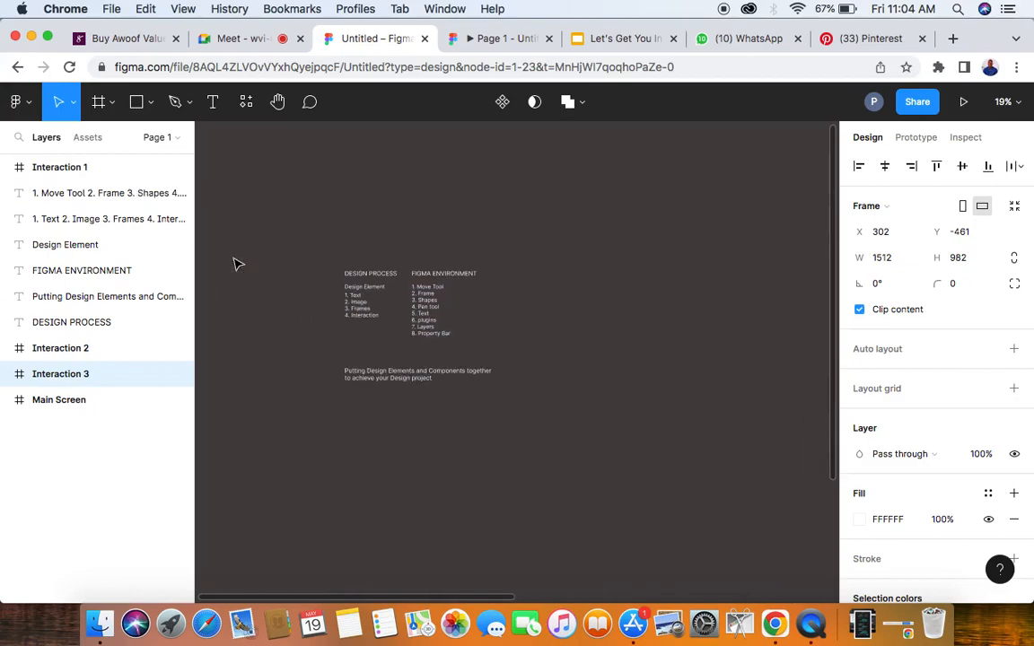
scroll(368, 278, up, 5)
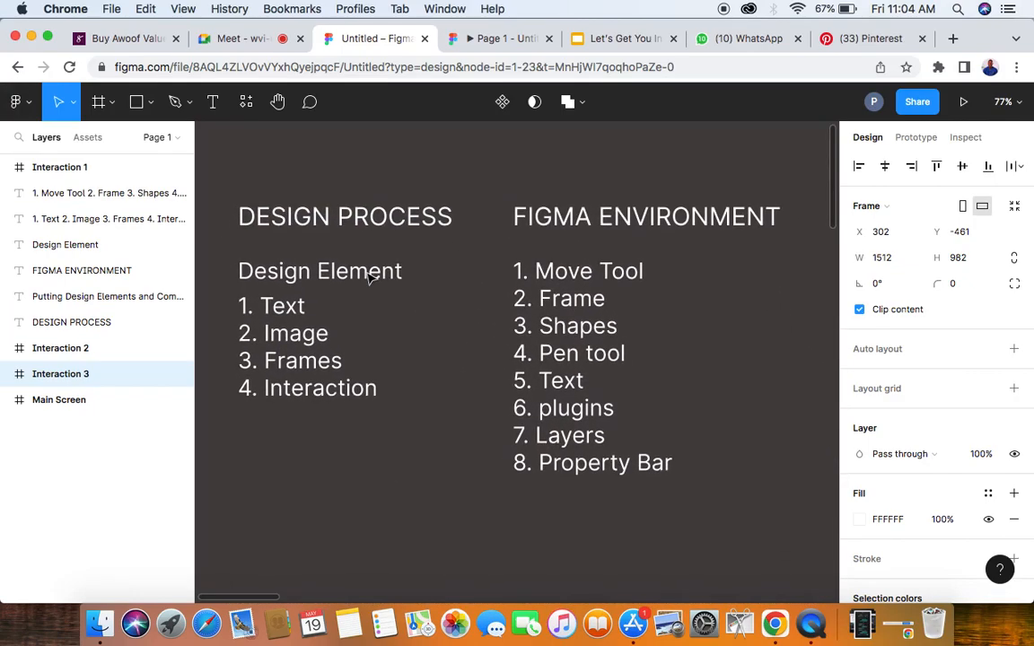
- View the prototype settings of the Interaction 3 frame and return to its design properties
scroll(368, 278, down, 2)
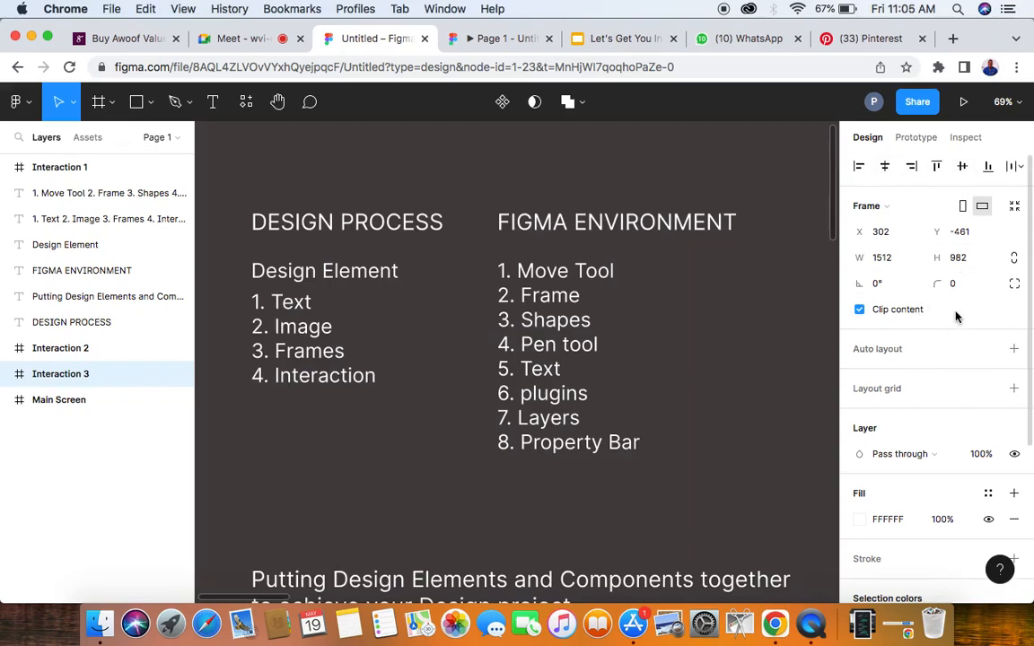
click(914, 138)
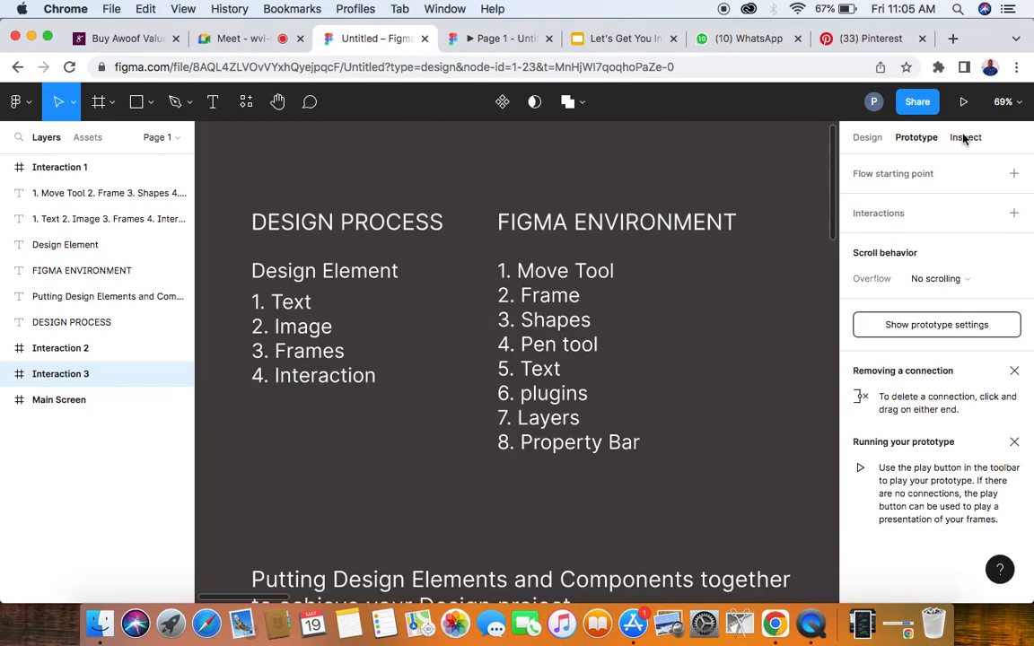
click(867, 138)
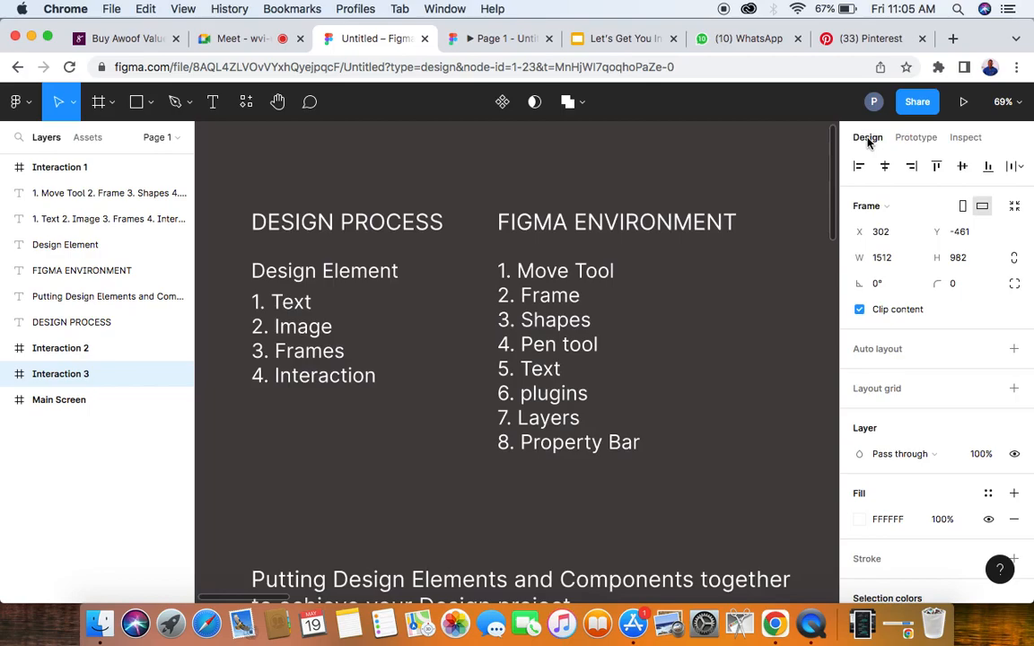
- Select the Main Screen frame and review its inspect code and prototype connections, returning to its design properties
scroll(517, 246, down, 5)
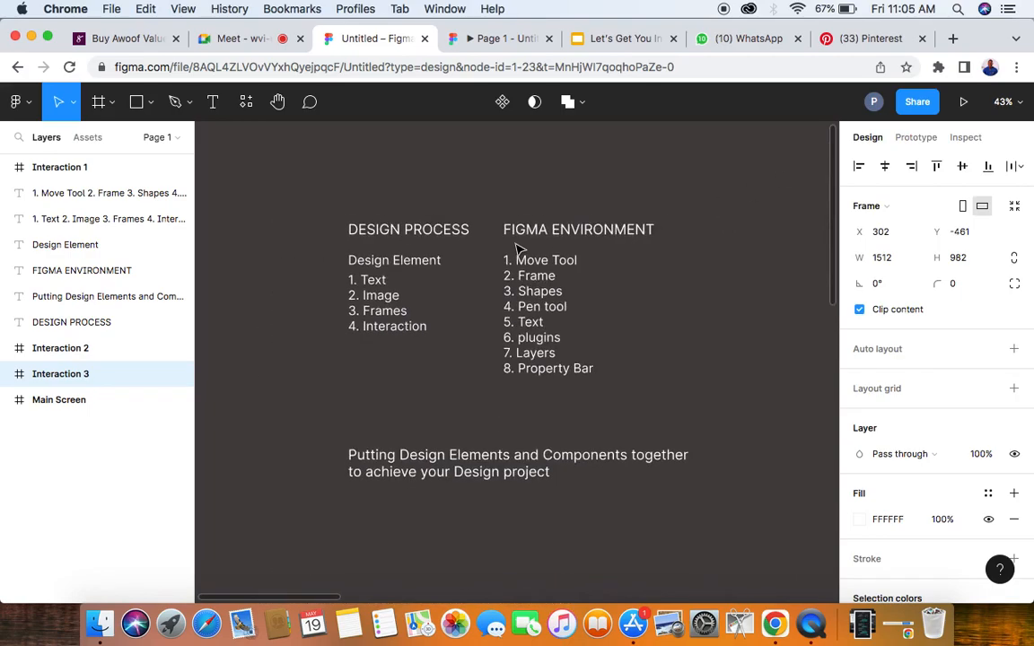
scroll(518, 246, right, 2)
scroll(520, 248, right, 5)
scroll(427, 247, down, 5)
scroll(428, 249, down, 2)
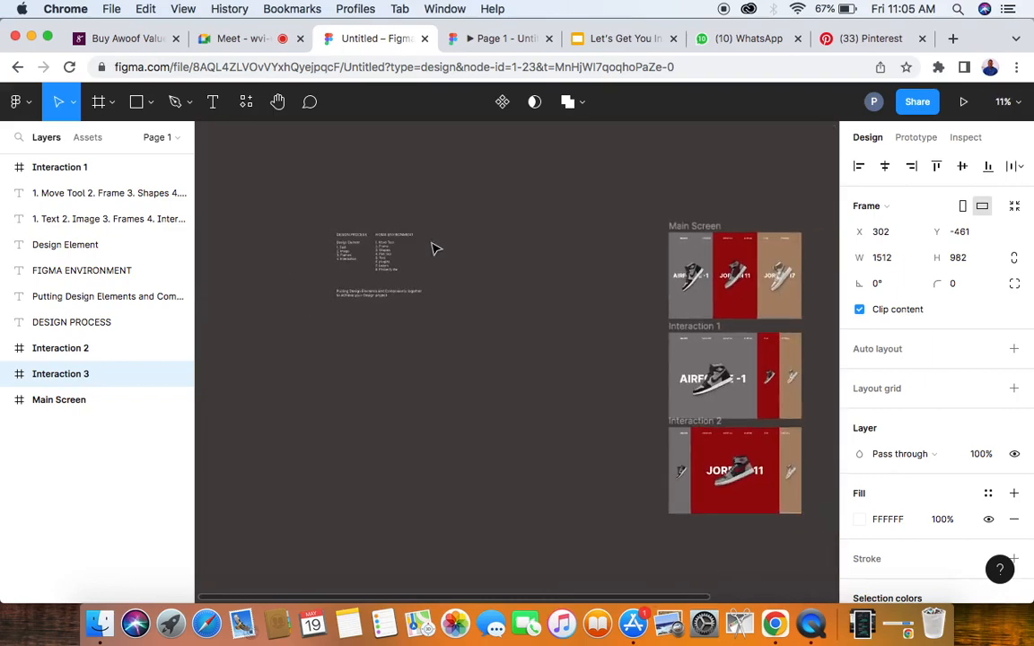
click(718, 229)
scroll(718, 229, right, 5)
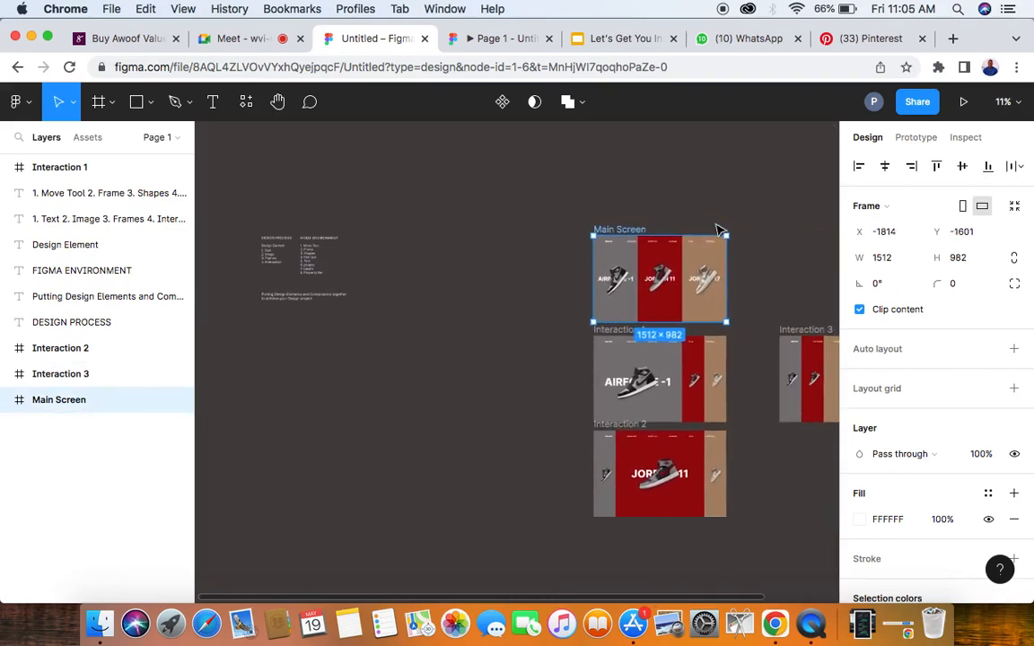
scroll(670, 256, up, 2)
scroll(557, 339, up, 3)
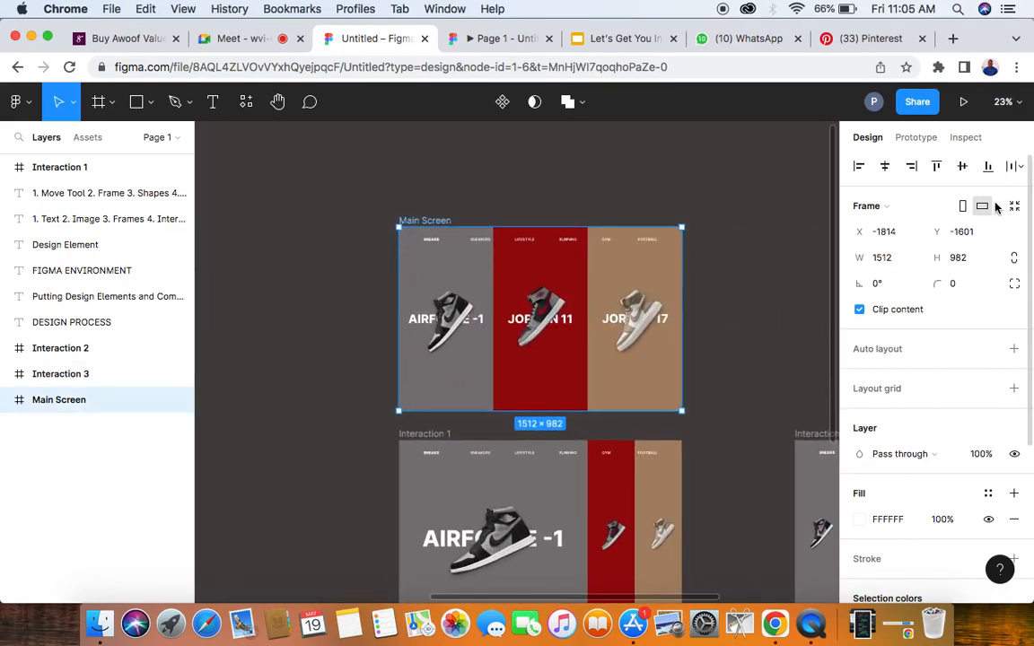
click(966, 137)
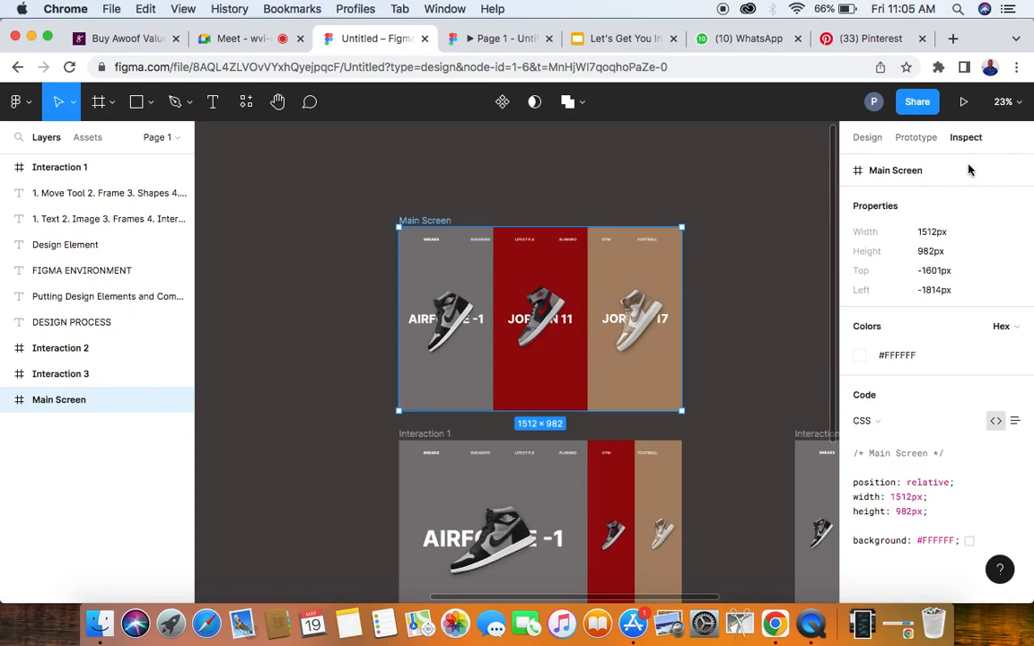
click(868, 138)
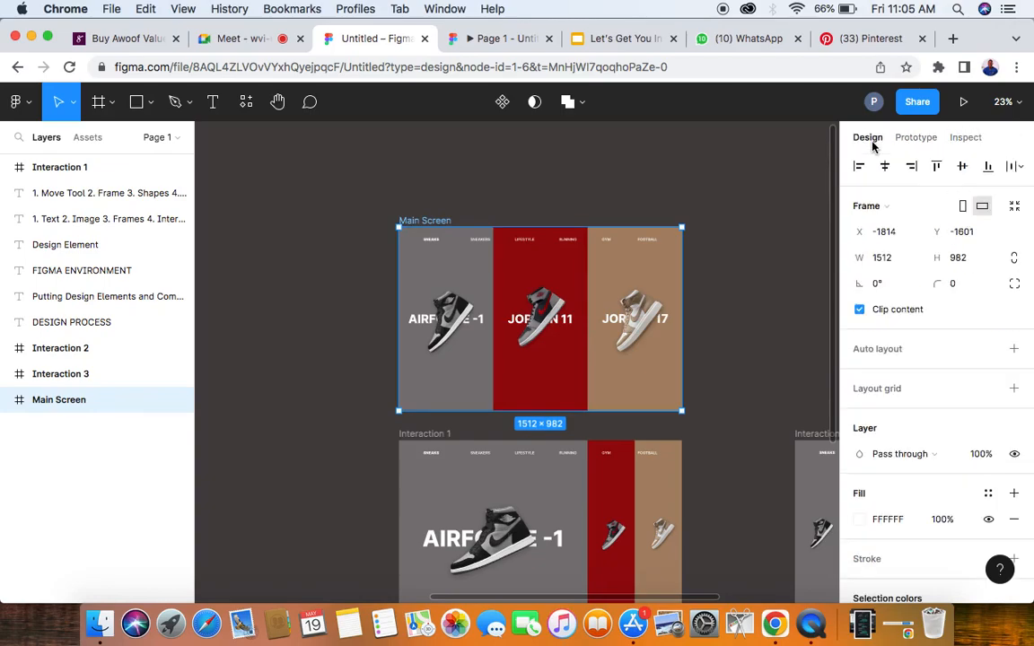
click(917, 139)
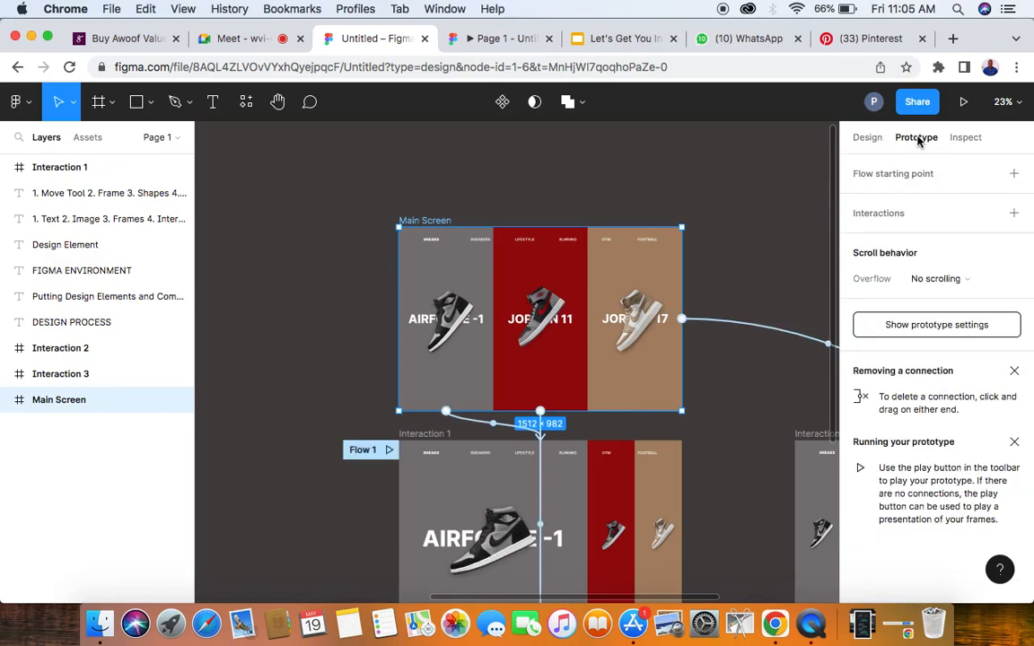
click(867, 139)
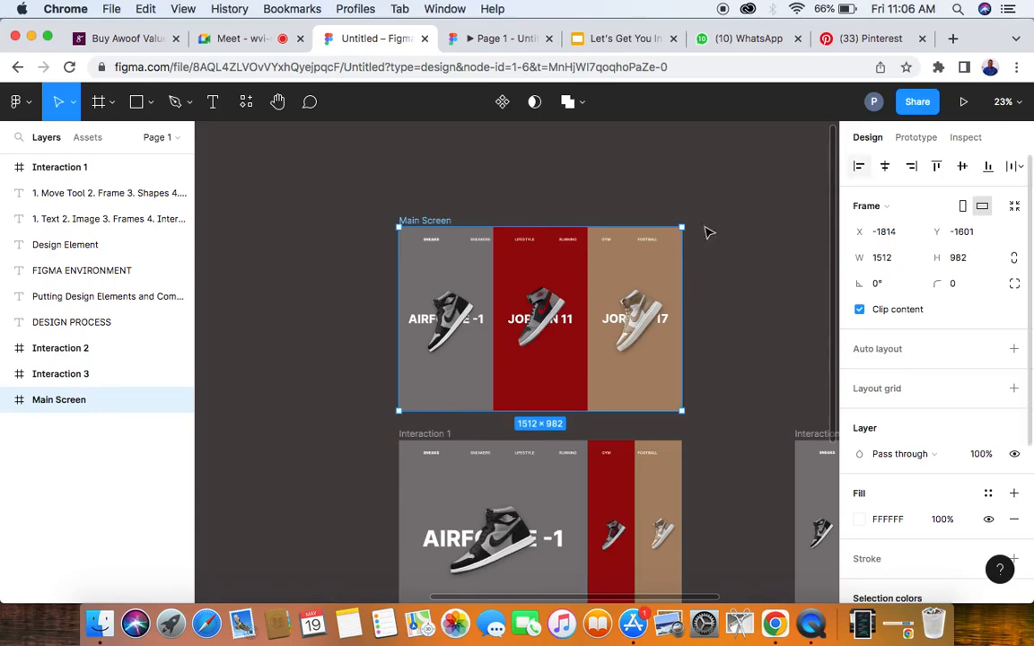
- Switch to the running sneaker prototype, demonstrate its panel interactions, and return to the design file
click(506, 39)
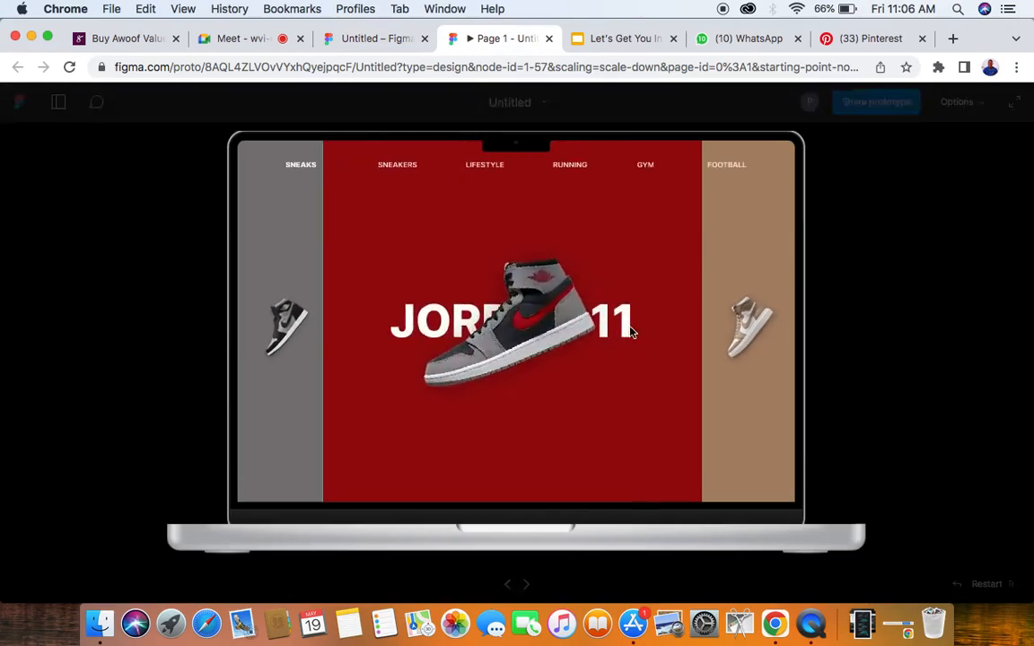
mouse_move(558, 344)
mouse_move(342, 330)
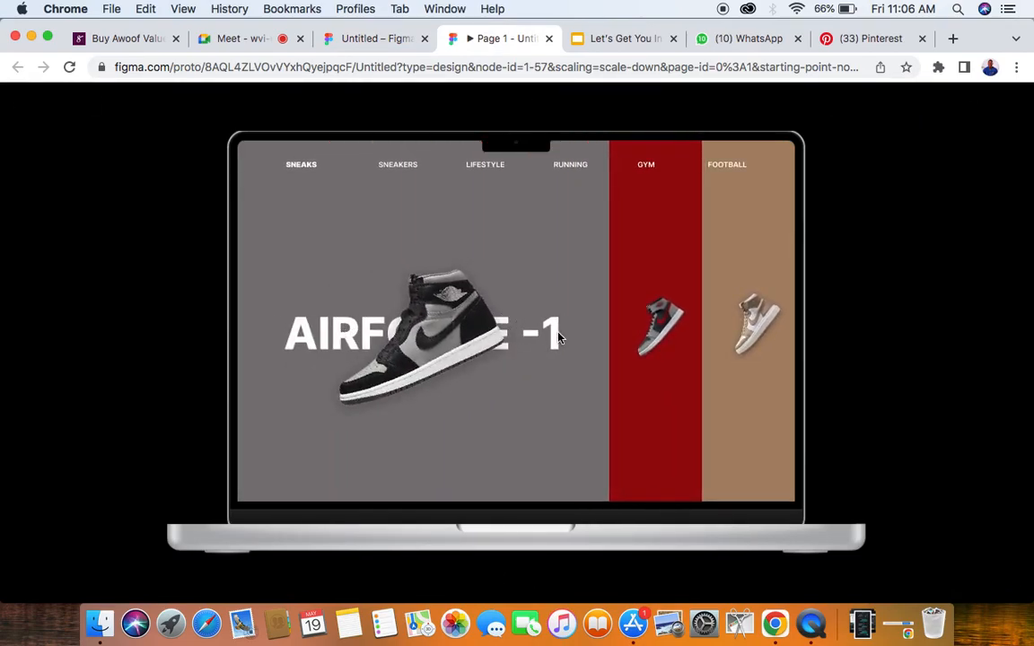
mouse_move(438, 312)
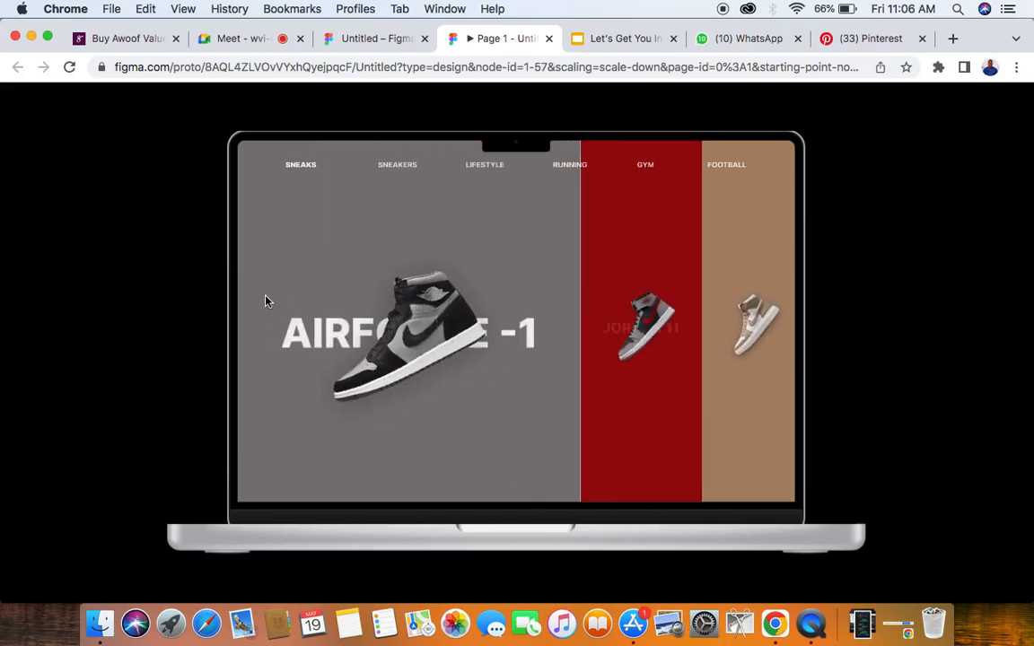
click(392, 39)
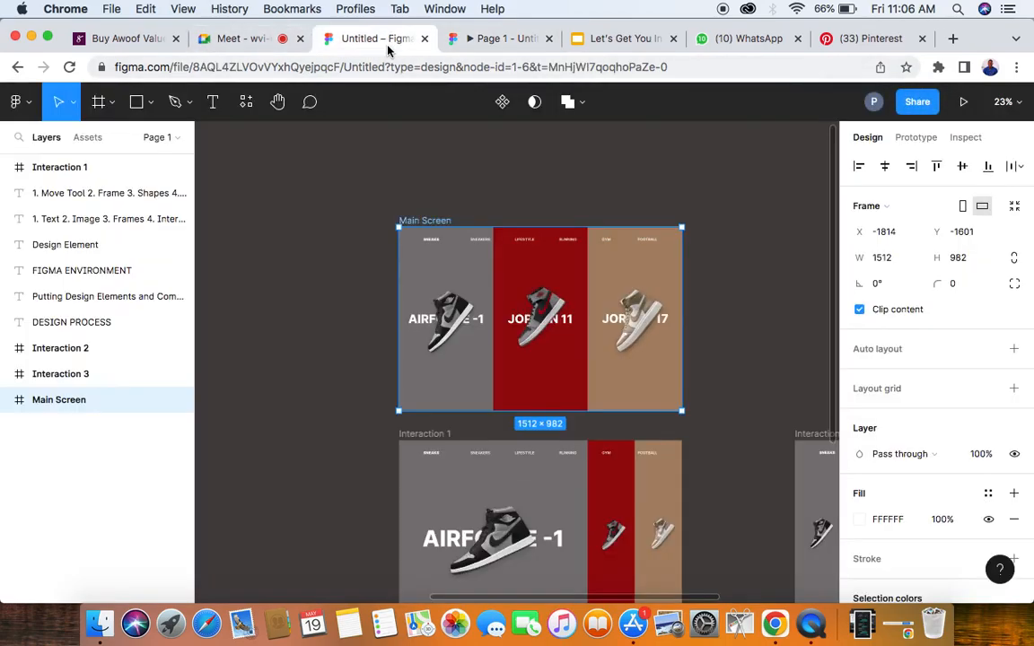
- Deselect the Main Screen frame and examine the extent of the canvas around the sneaker frames and notes
click(309, 182)
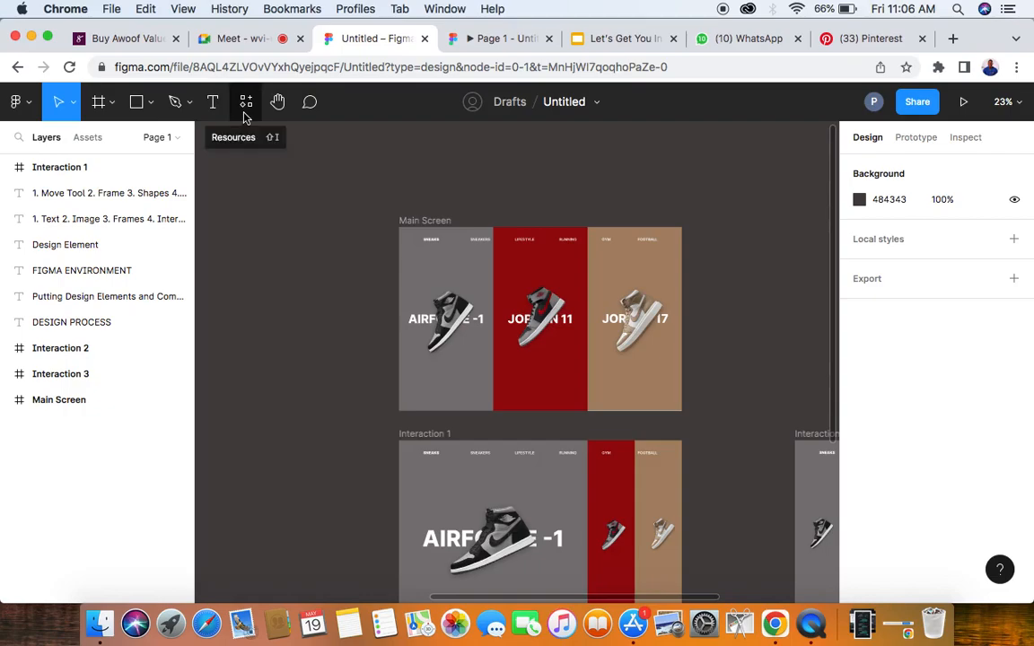
scroll(449, 297, down, 5)
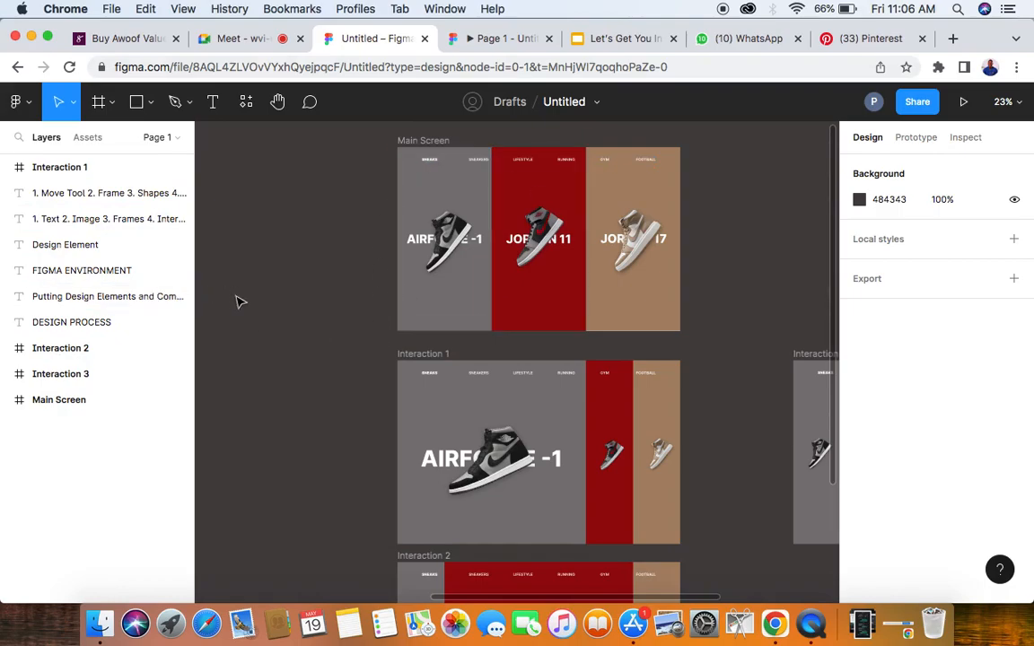
scroll(237, 301, down, 2)
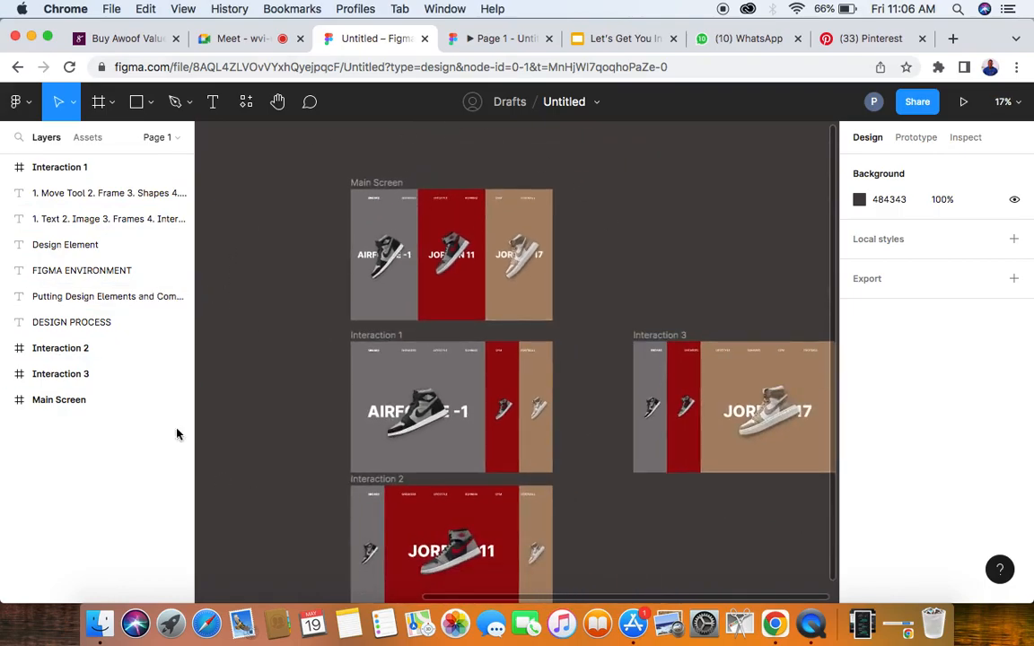
scroll(533, 323, down, 5)
scroll(533, 324, down, 3)
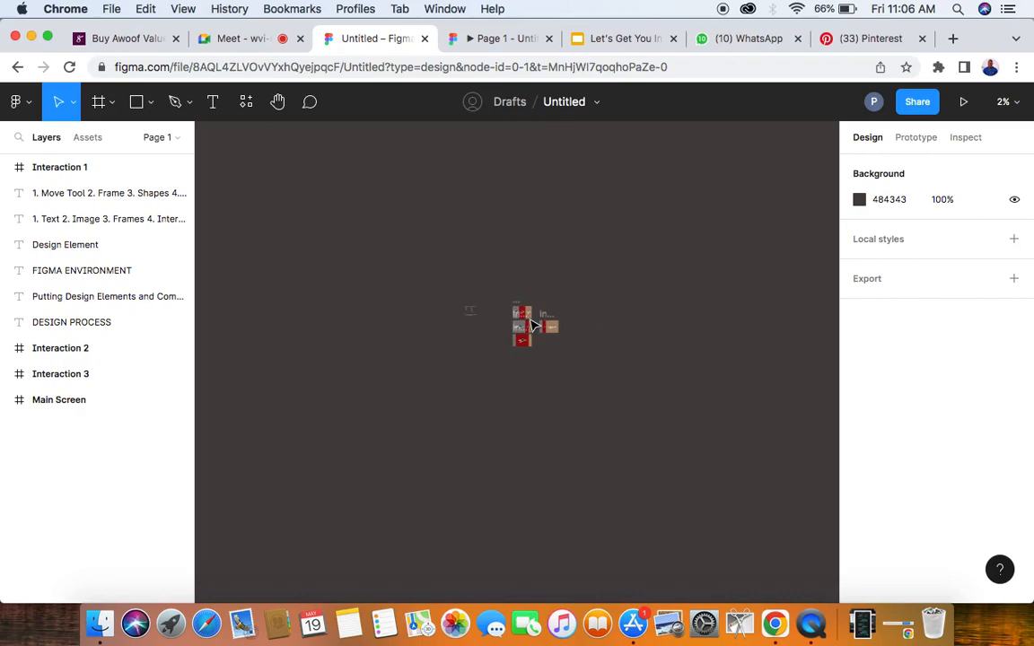
scroll(533, 325, up, 10)
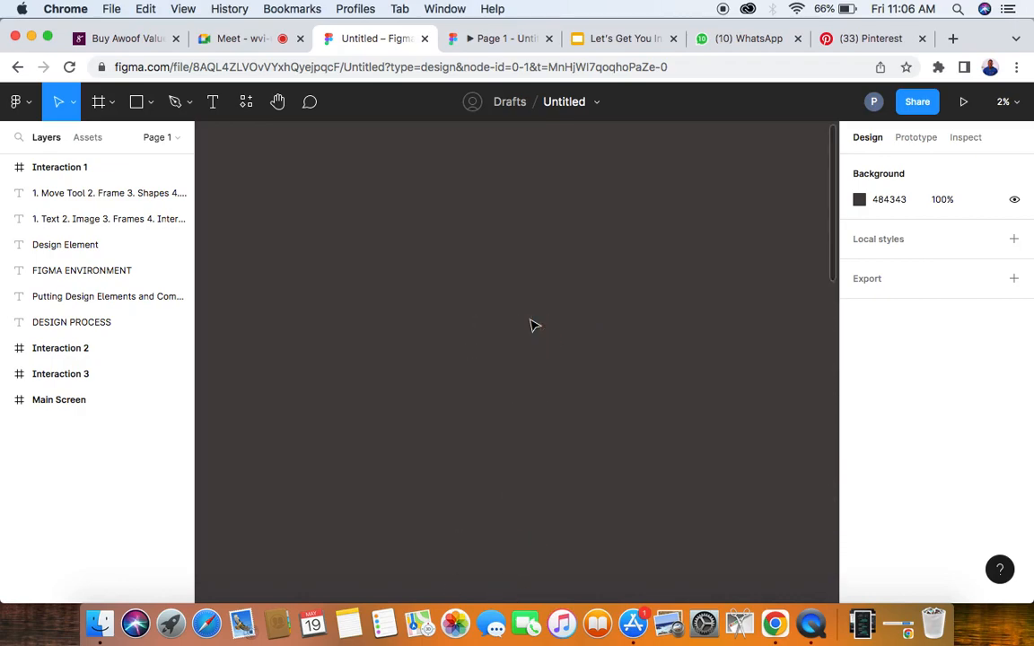
scroll(532, 325, down, 10)
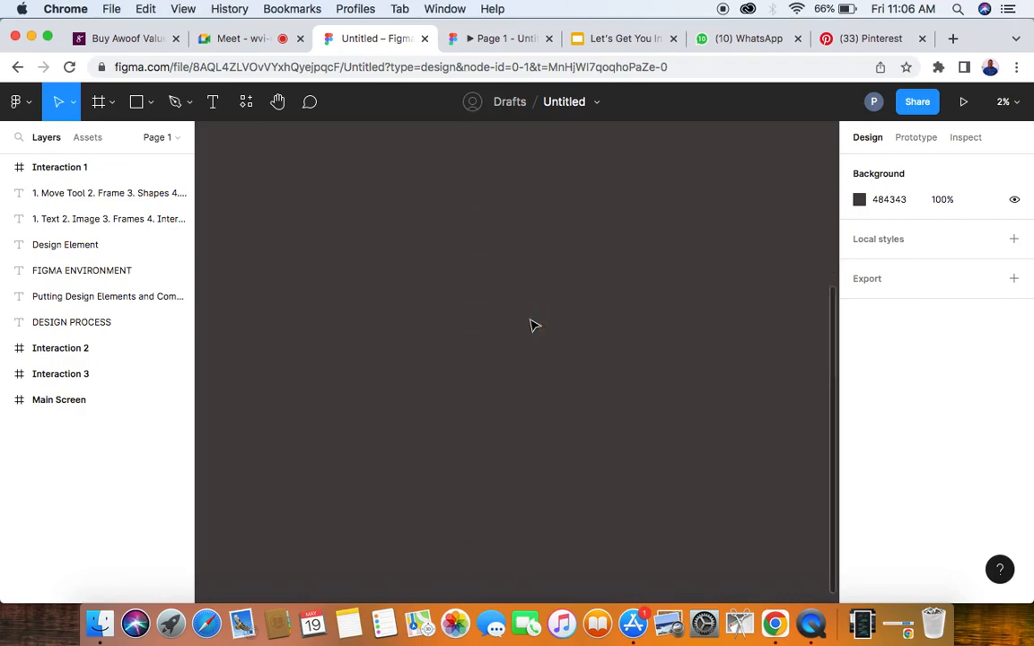
scroll(532, 325, up, 8)
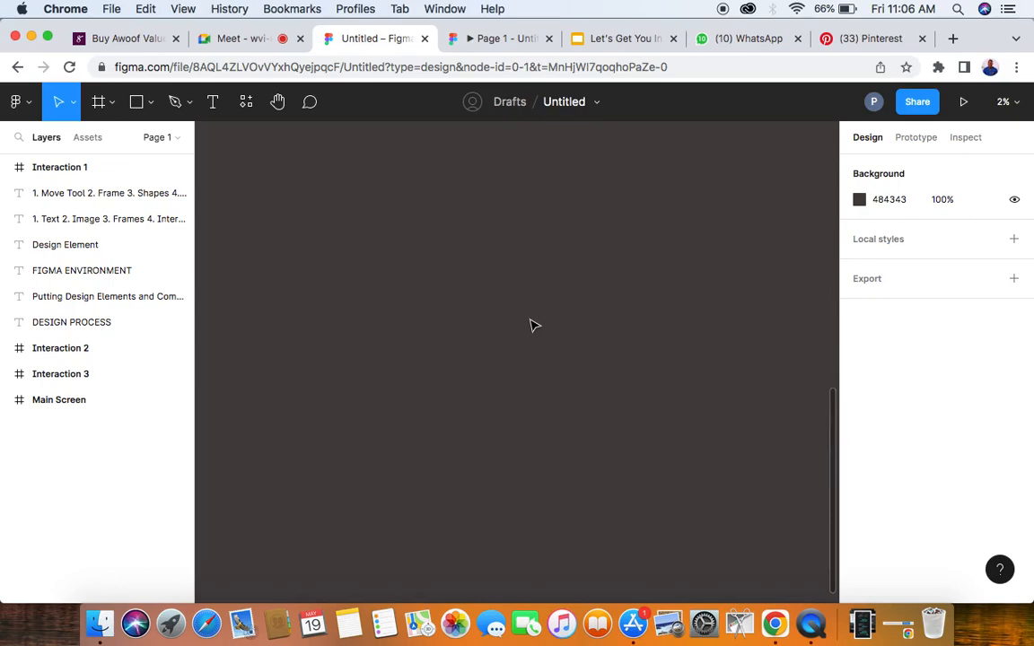
scroll(533, 325, down, 3)
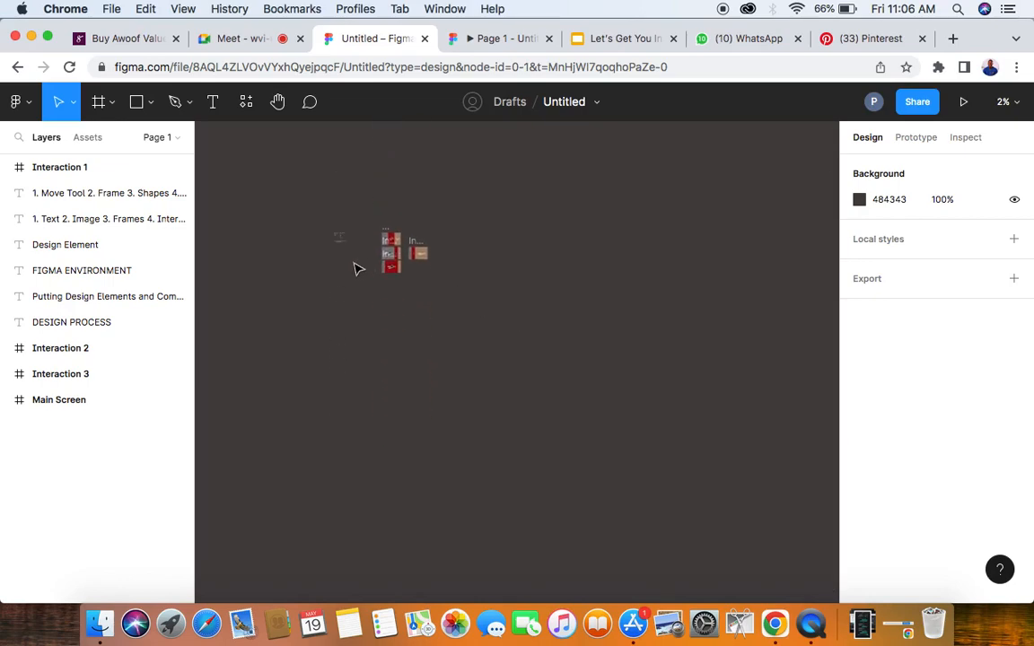
scroll(357, 267, left, 5)
scroll(358, 269, left, 8)
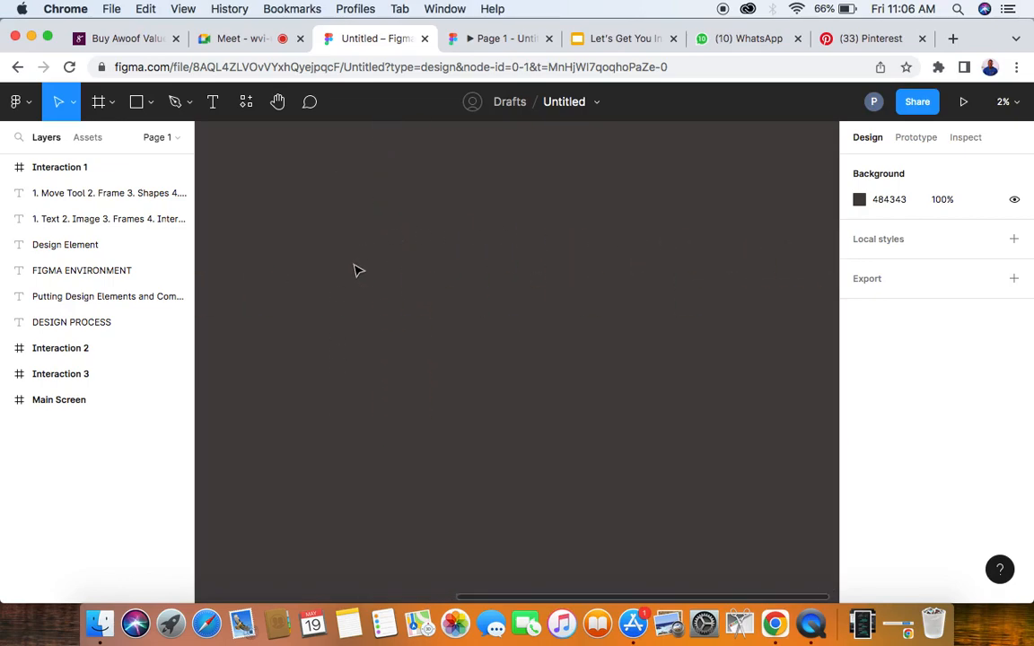
scroll(357, 270, right, 2)
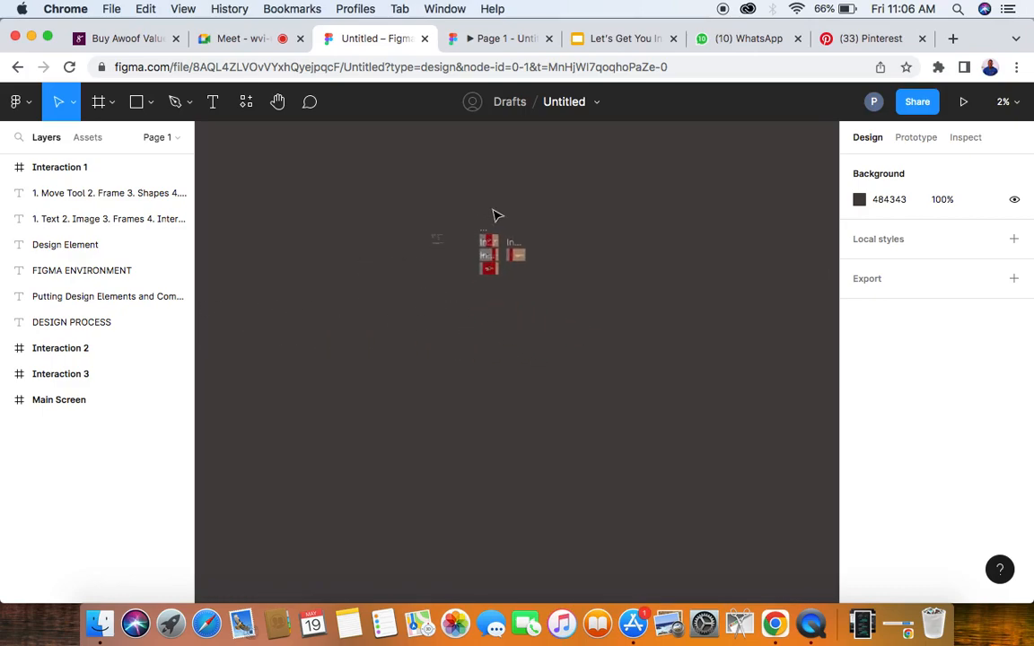
scroll(530, 252, up, 3)
scroll(530, 252, up, 1)
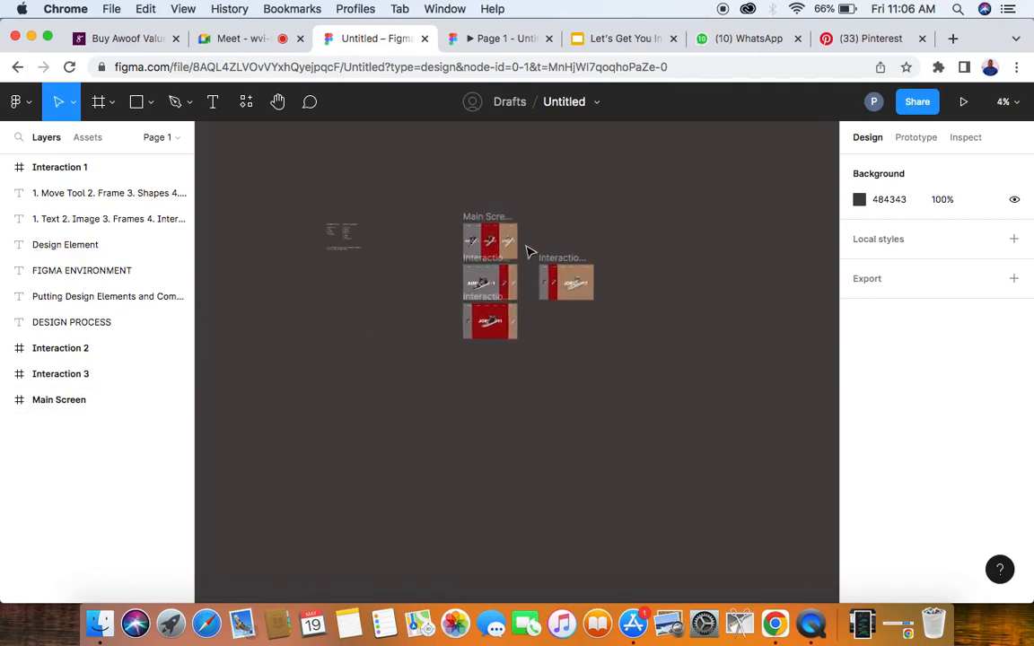
scroll(530, 252, up, 2)
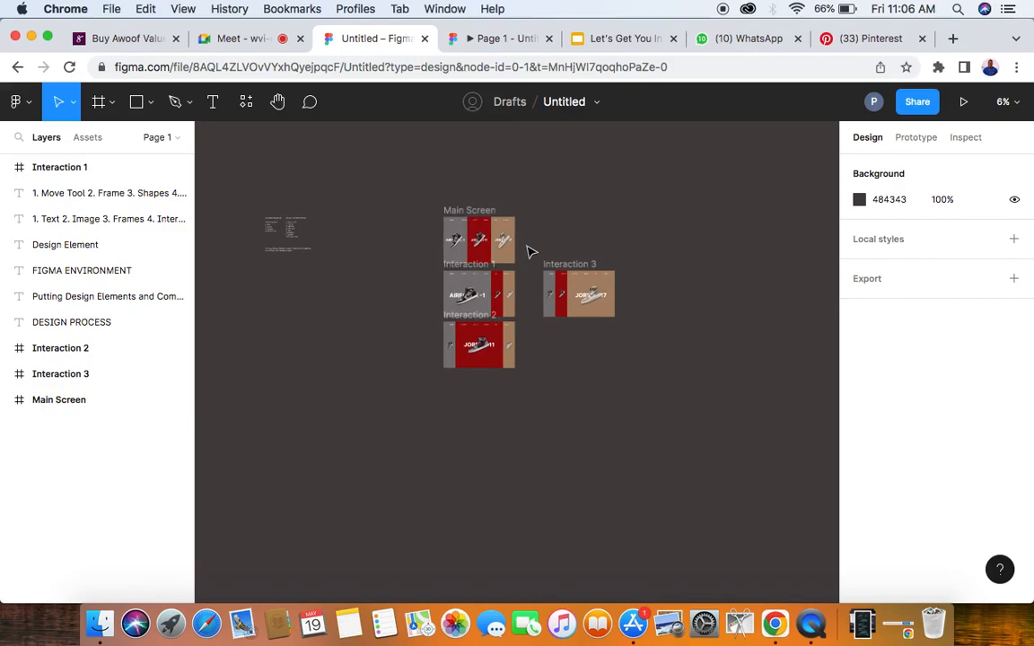
click(276, 229)
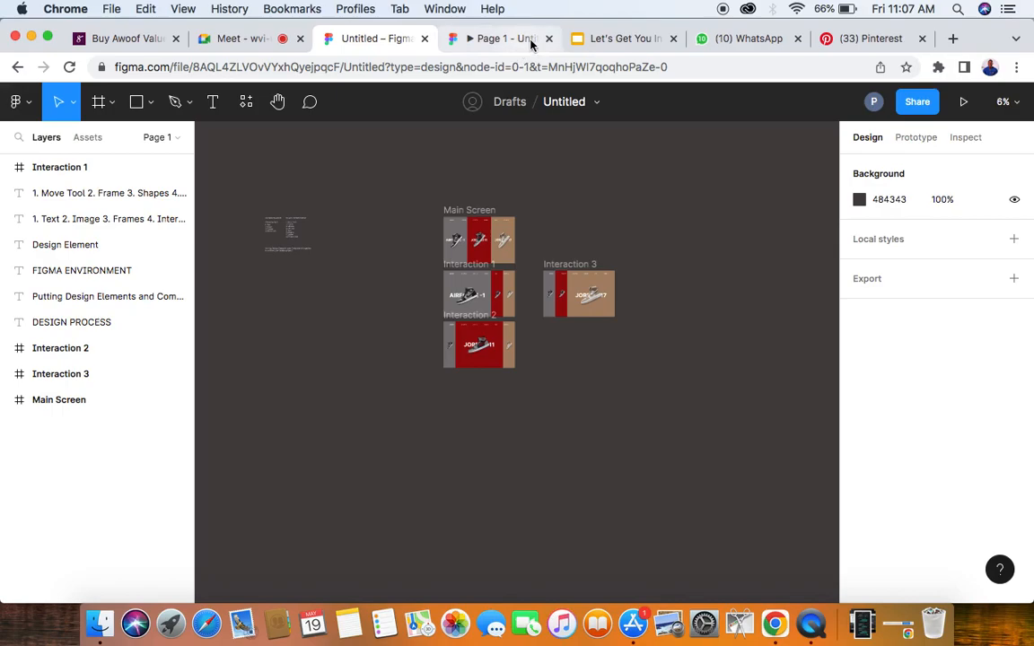
- Admit the waiting participant to the Google Meet call and go back to the Figma design file
click(247, 40)
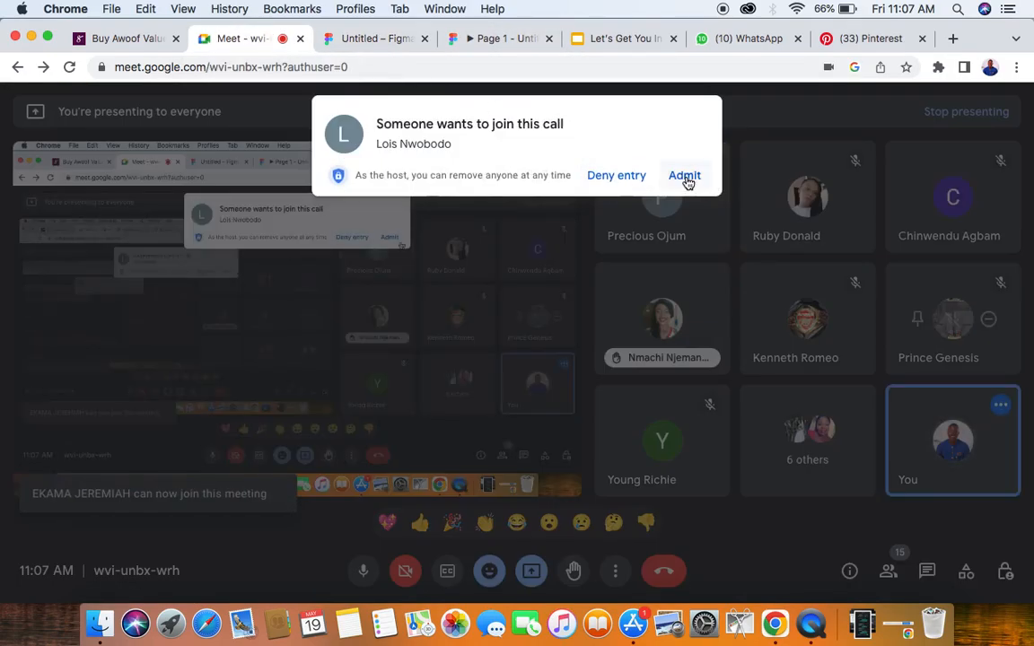
click(685, 178)
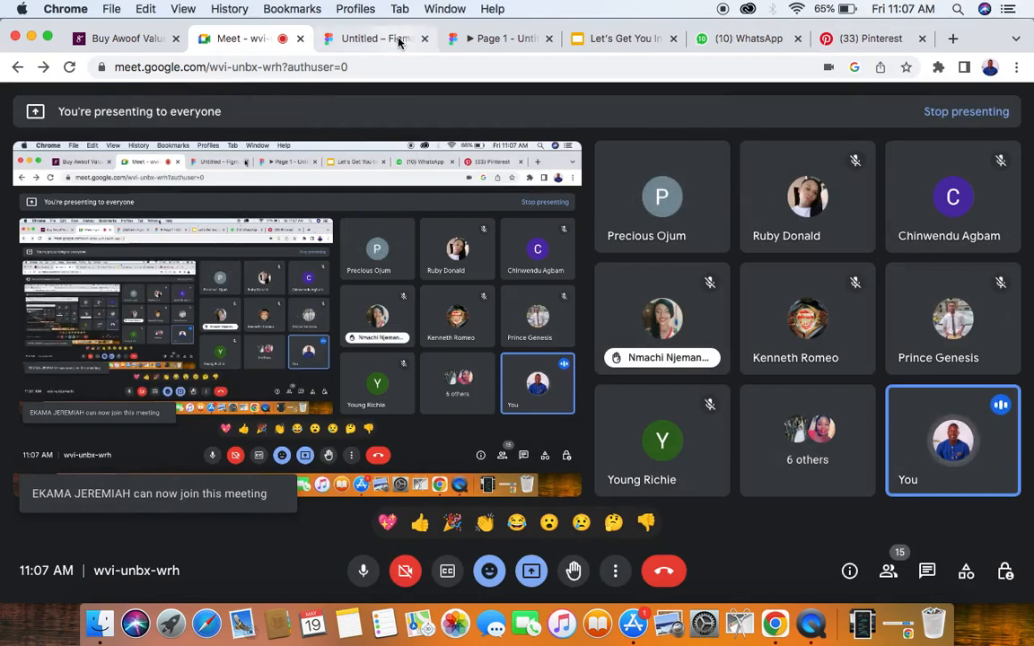
click(390, 41)
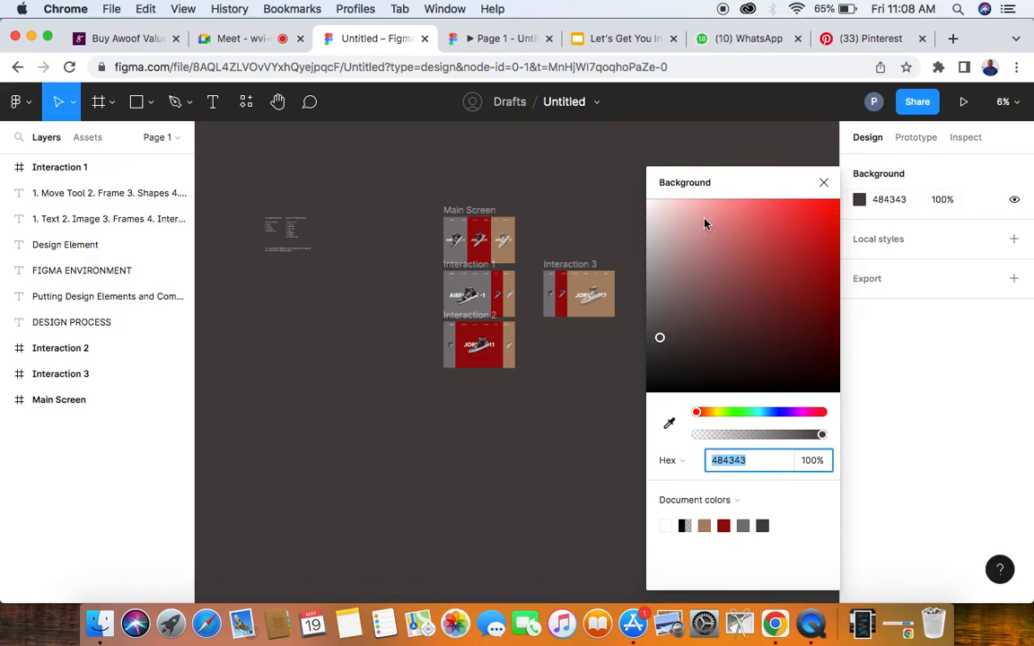
- Try pink F3BBBB and blues 606E9D and 253468 as the canvas background, and set it to dark gray 3A3A3D
click(691, 209)
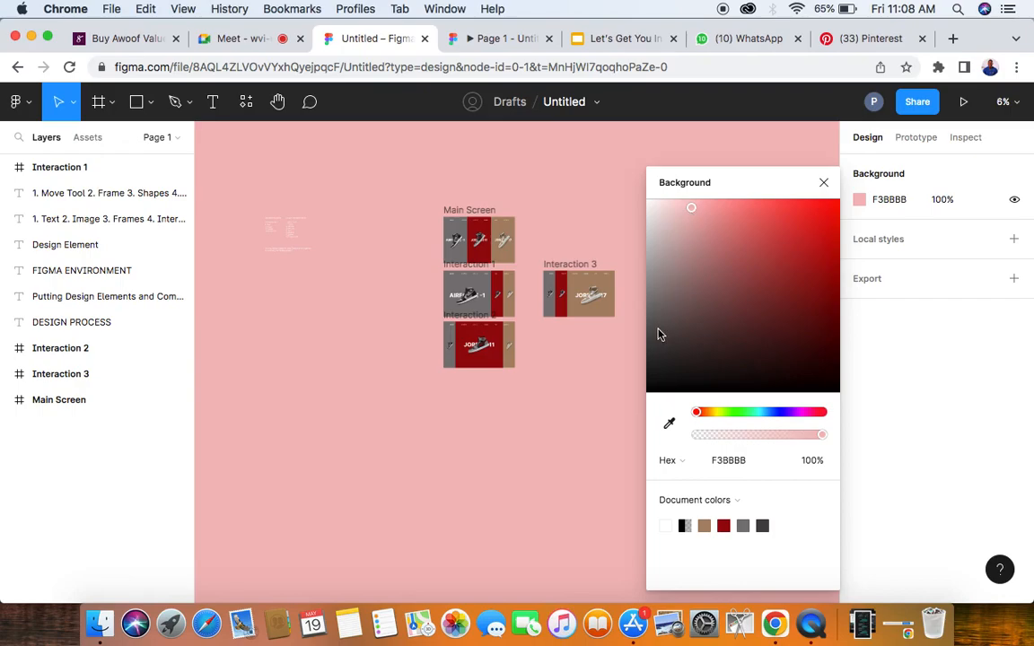
click(776, 413)
drag(788, 248, 723, 272)
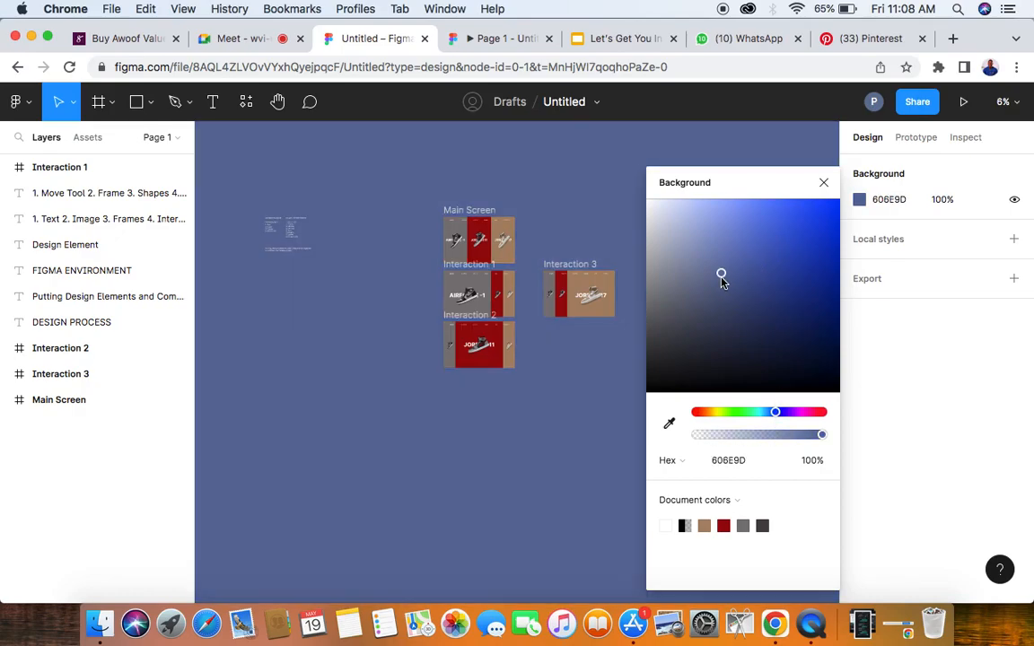
click(770, 315)
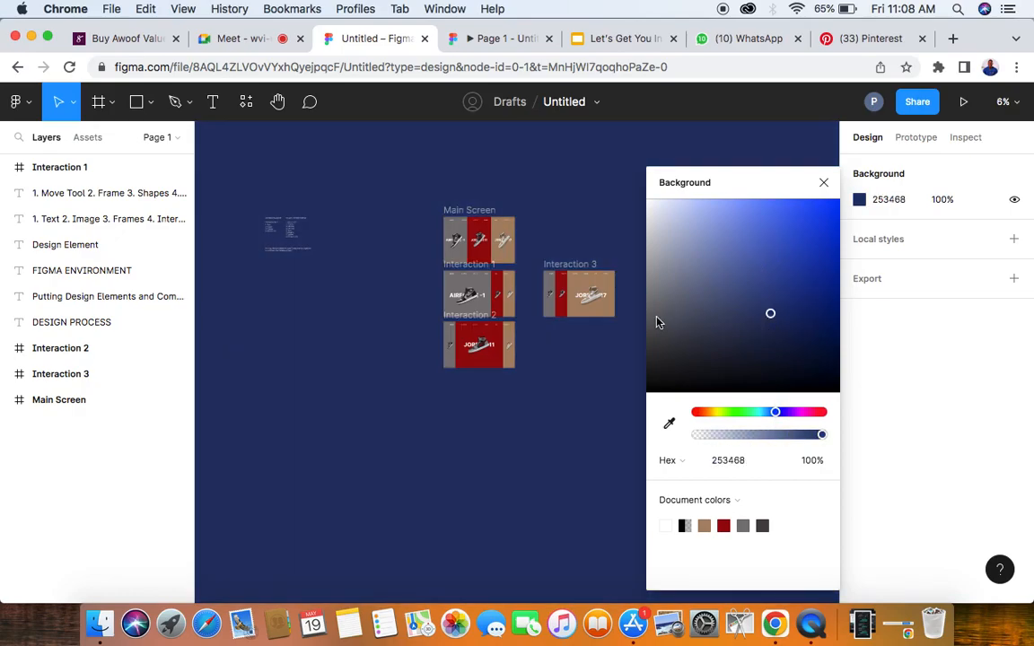
drag(654, 325, 656, 356)
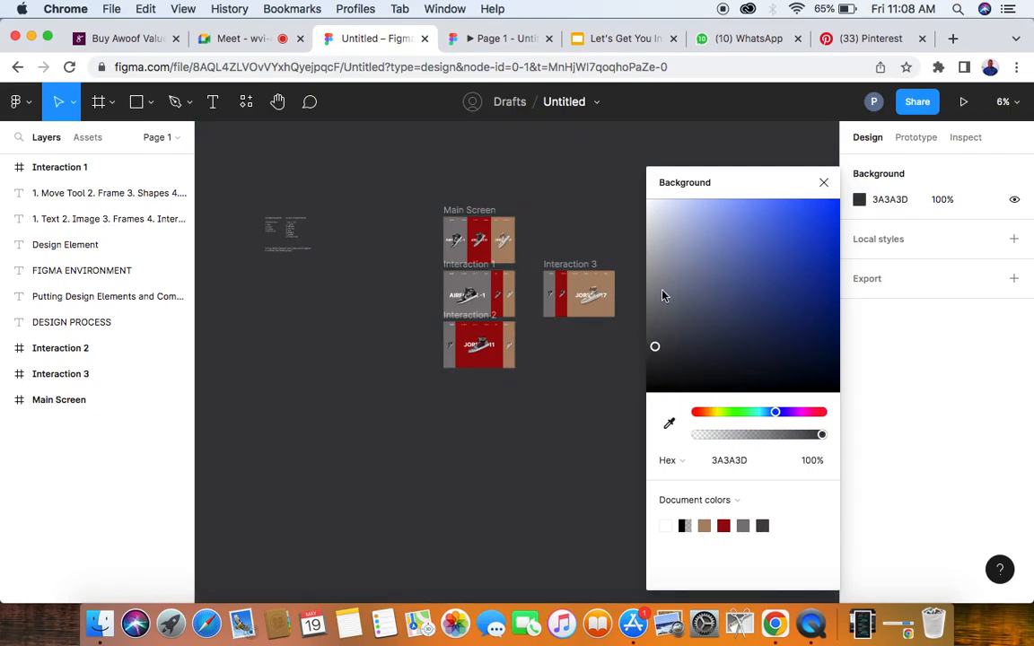
- Close the background colour settings and examine the properties of the Main Screen frame and the FIGMA ENVIRONMENT heading
click(824, 184)
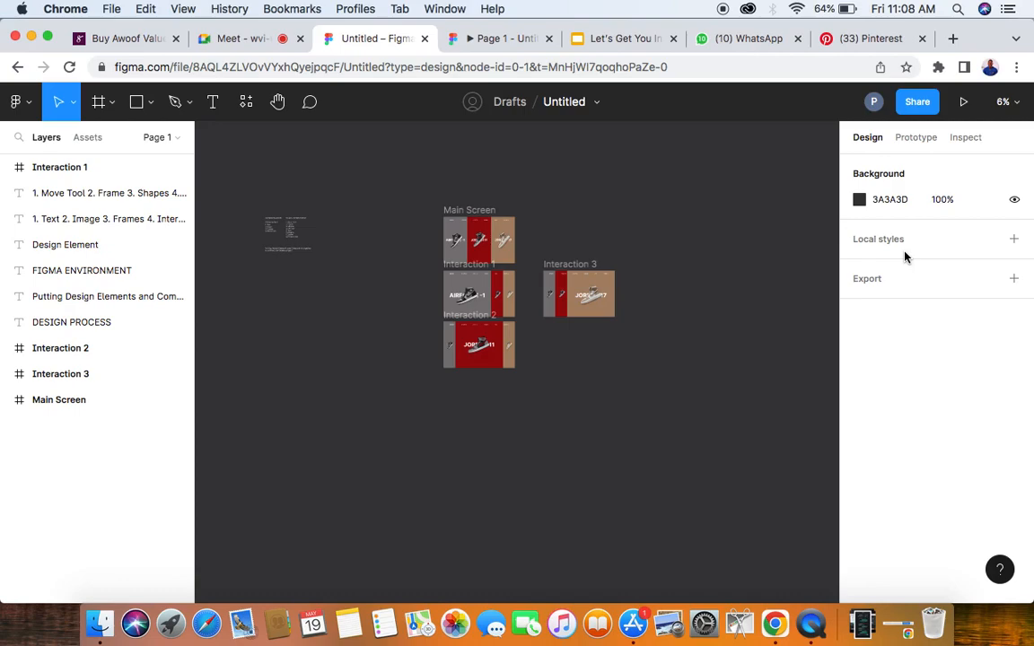
click(478, 212)
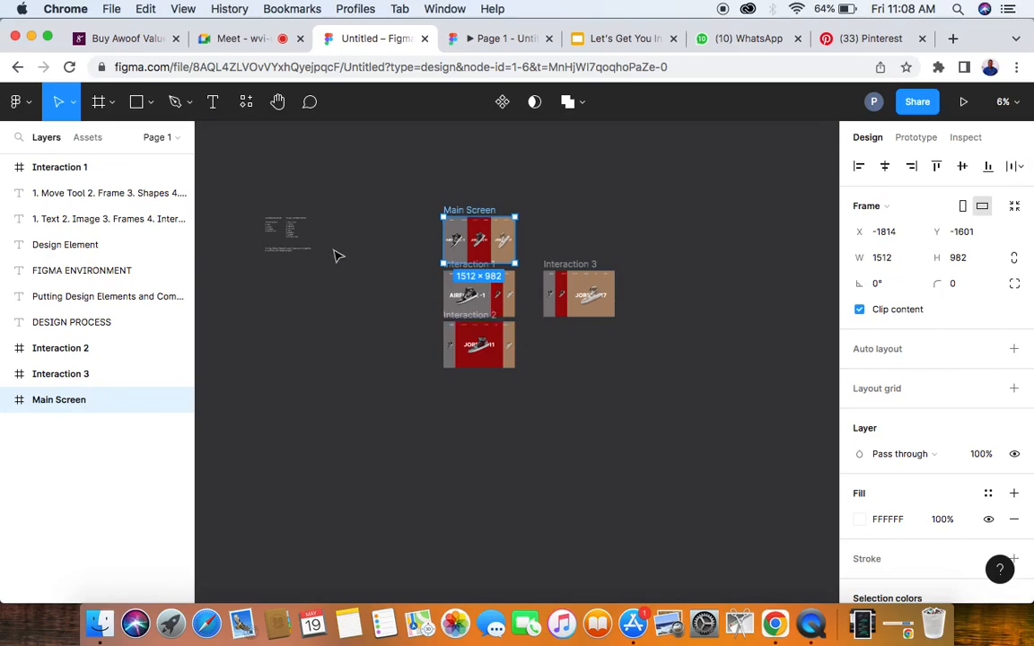
scroll(255, 222, up, 2)
scroll(255, 223, up, 5)
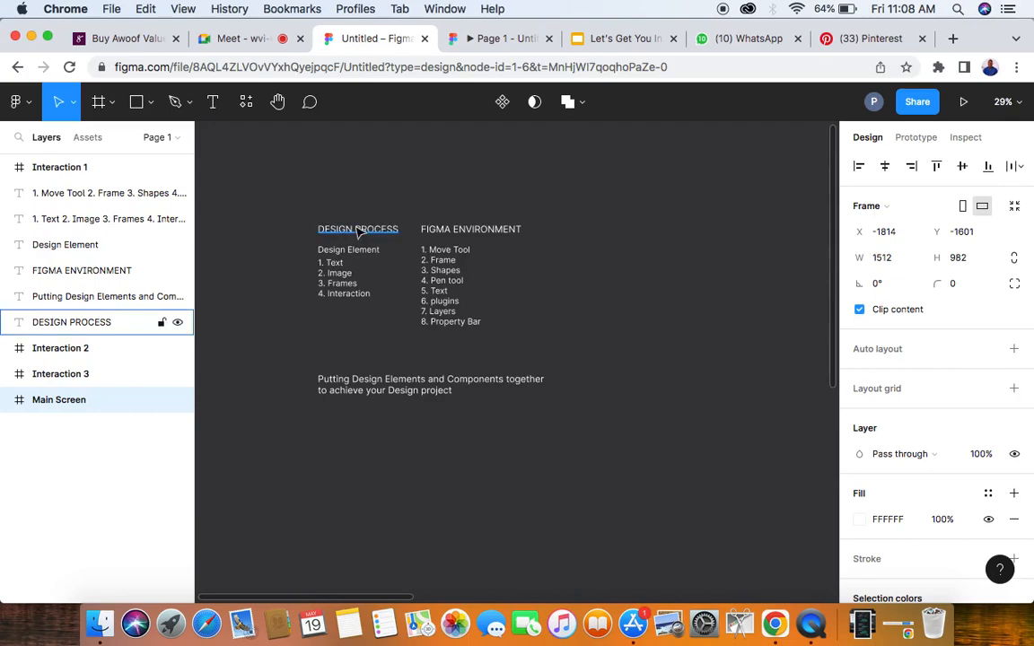
click(458, 228)
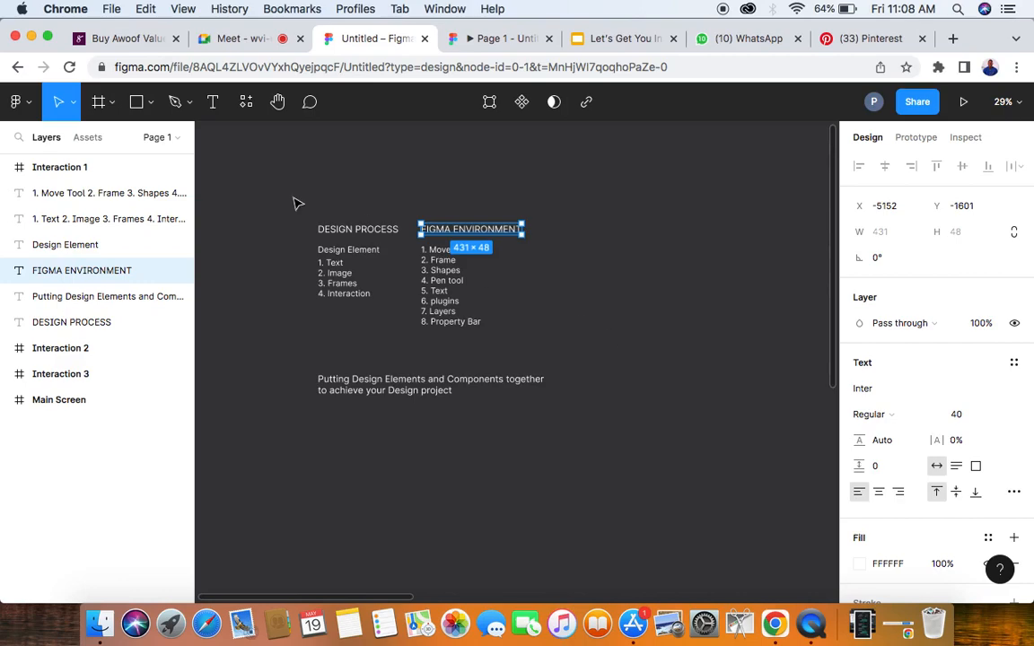
- Draw a rectangle of about 356 × 343 beside the FIGMA ENVIRONMENT list, fill it with dark red 542525, and deselect it
click(137, 102)
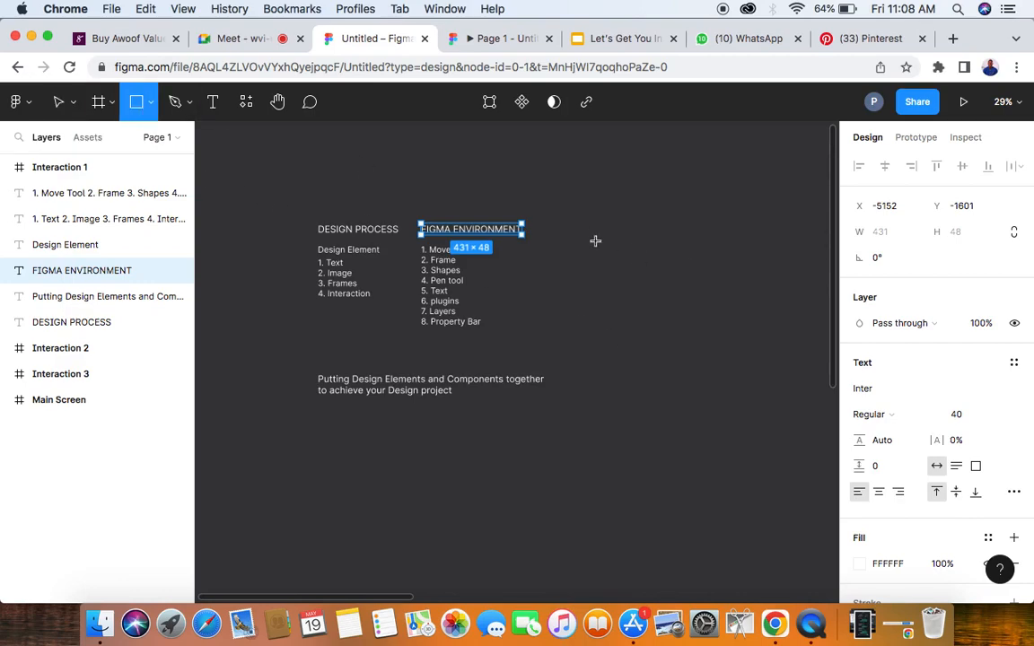
drag(578, 241, 662, 324)
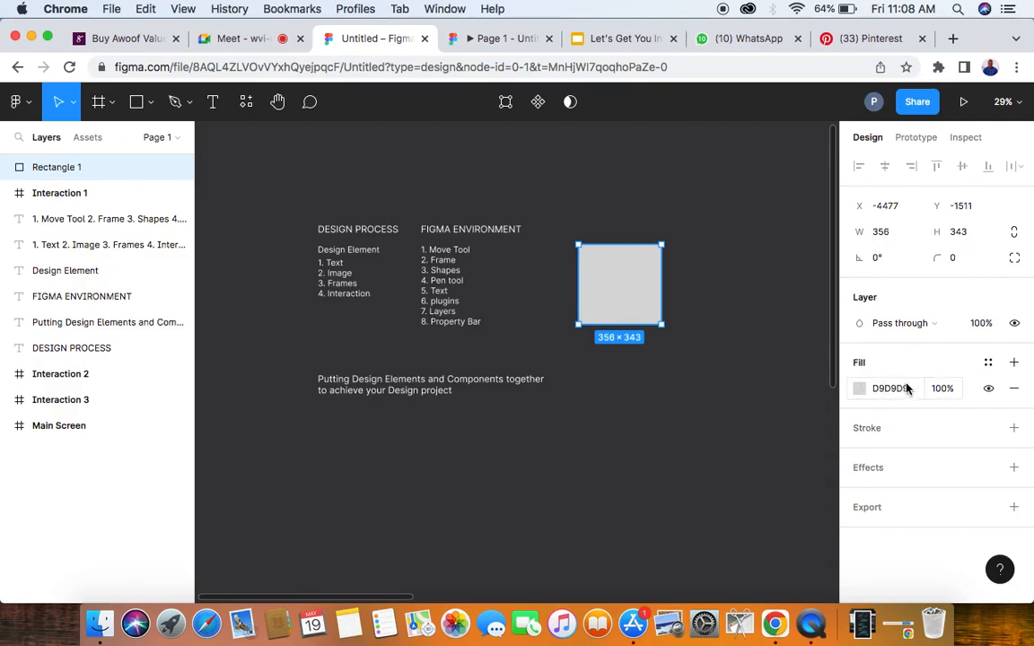
click(860, 389)
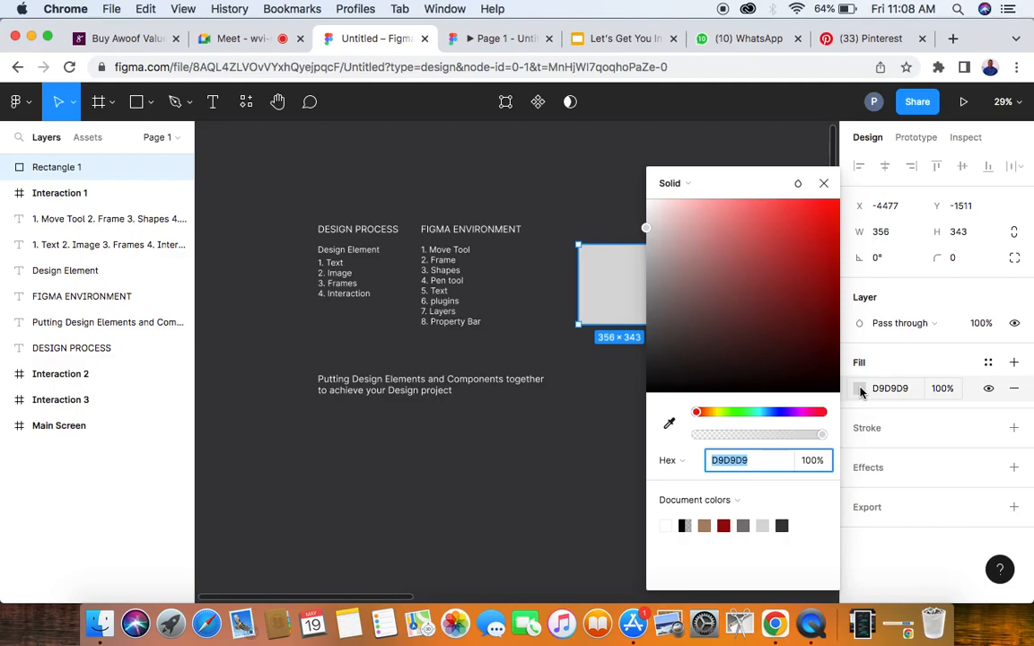
drag(768, 217, 757, 336)
click(824, 183)
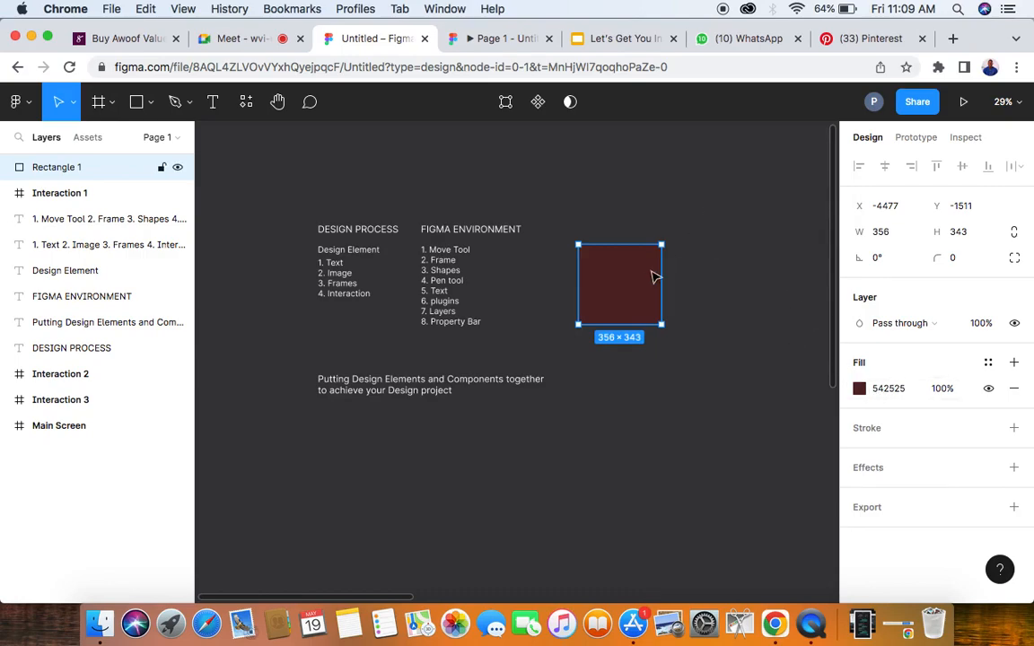
click(691, 194)
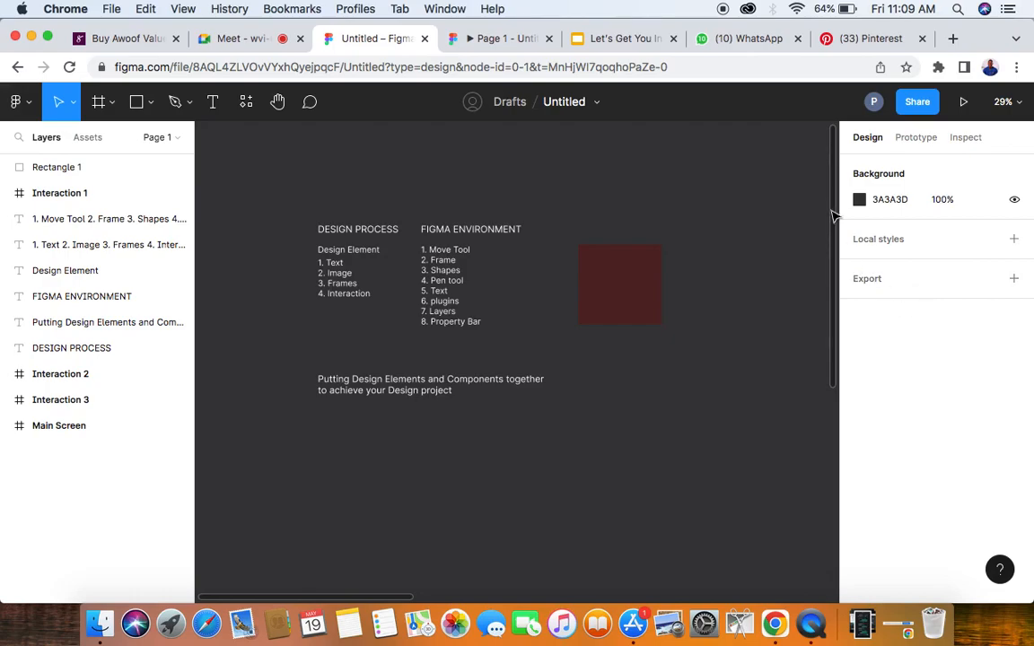
- With the FIGMA ENVIRONMENT heading selected, admit the waiting participant to the Google Meet call and return to the Figma design file
click(485, 230)
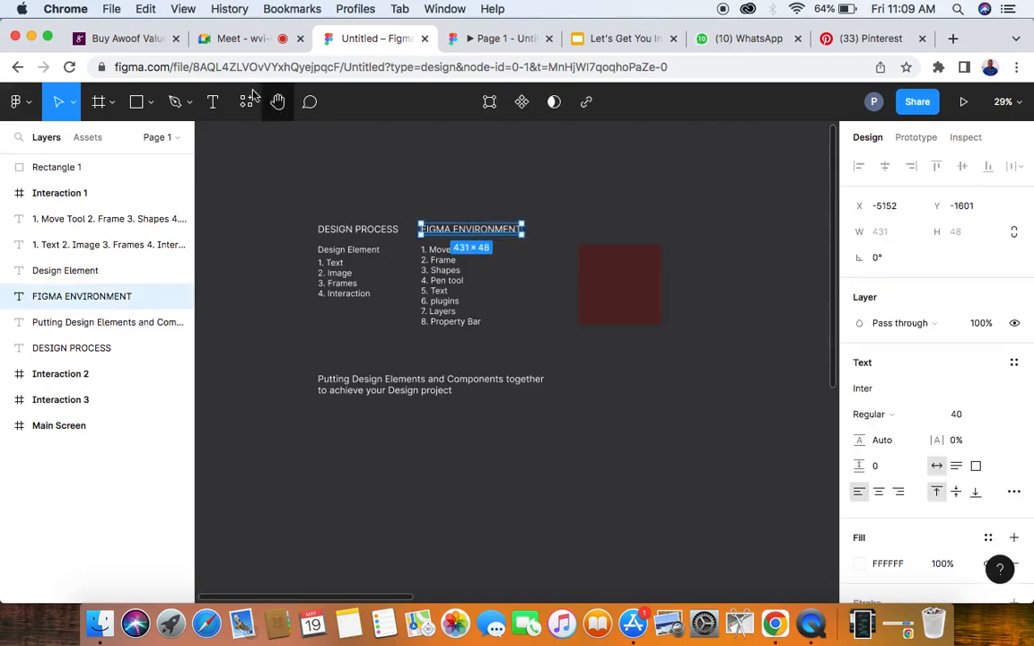
click(242, 41)
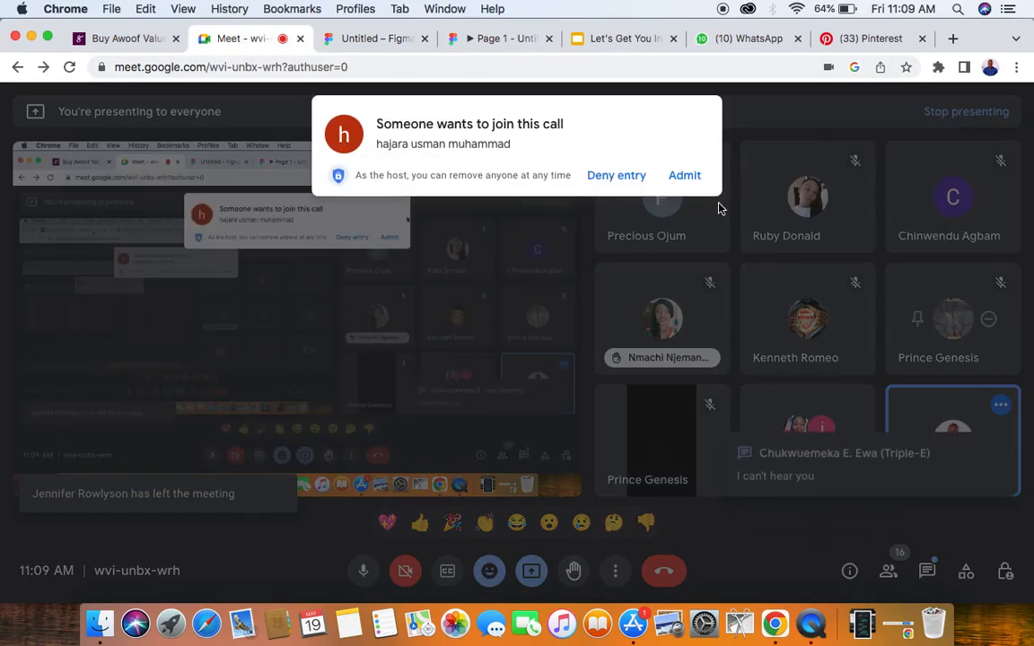
click(685, 176)
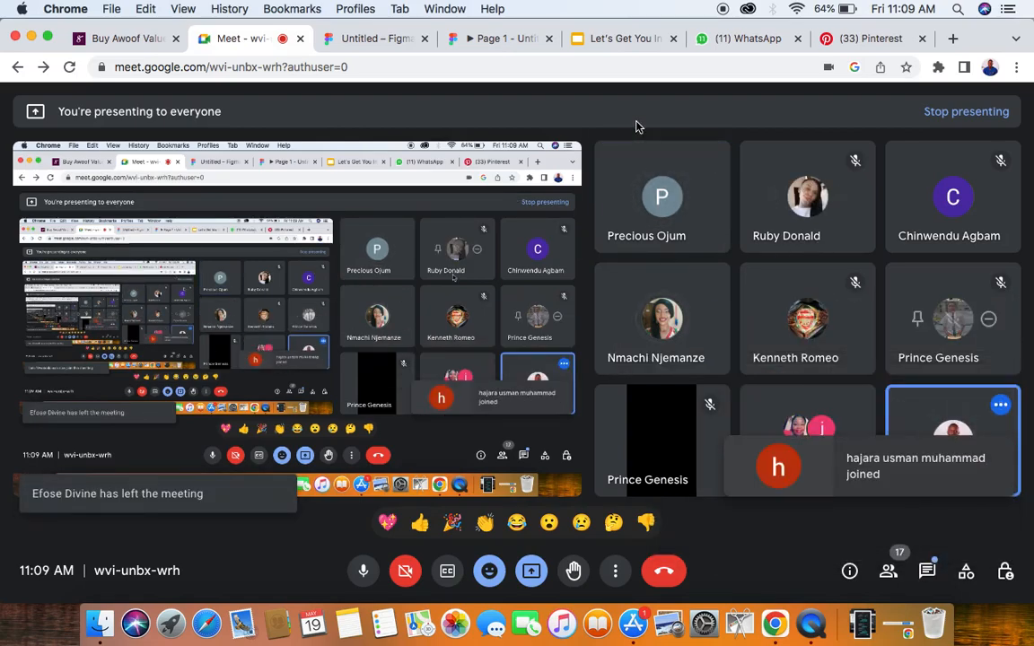
click(342, 38)
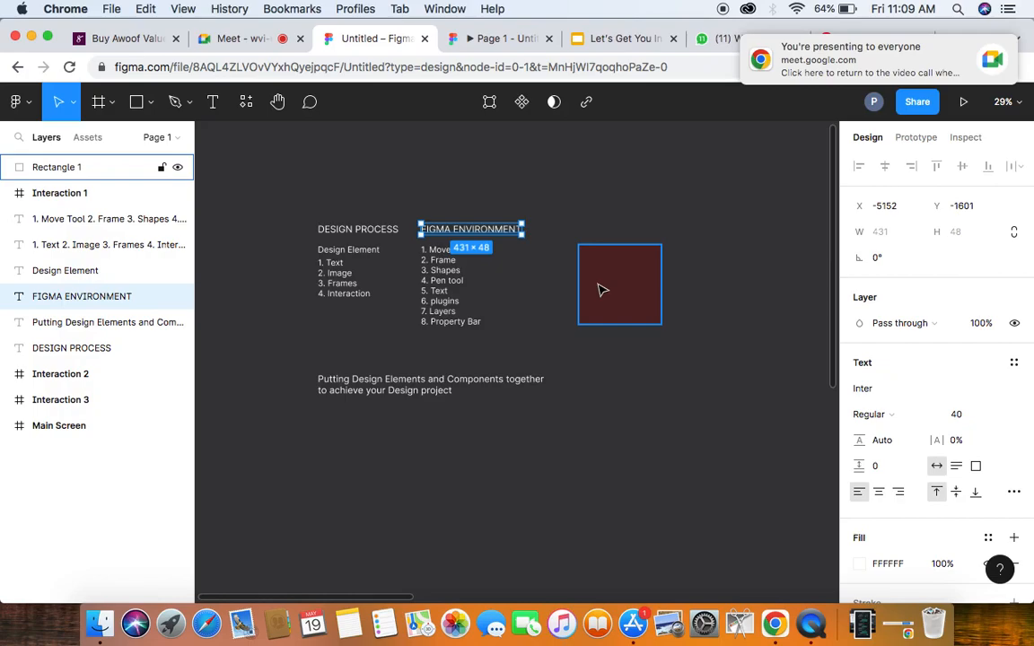
- Set the FIGMA ENVIRONMENT heading's font to Prompt in Bold weight and deselect it
scroll(420, 216, up, 5)
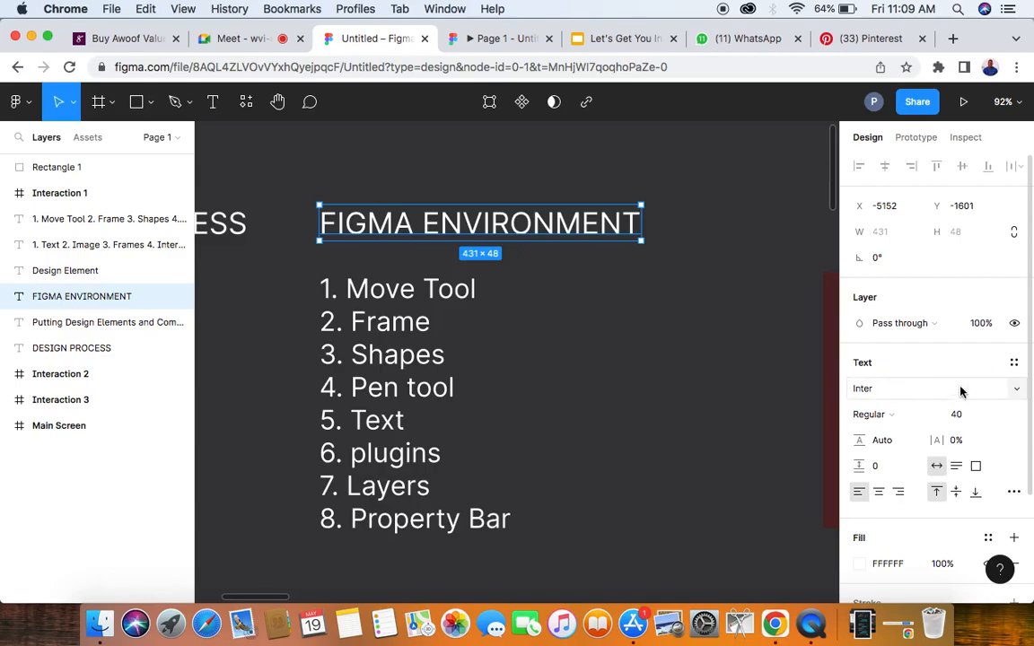
click(1015, 392)
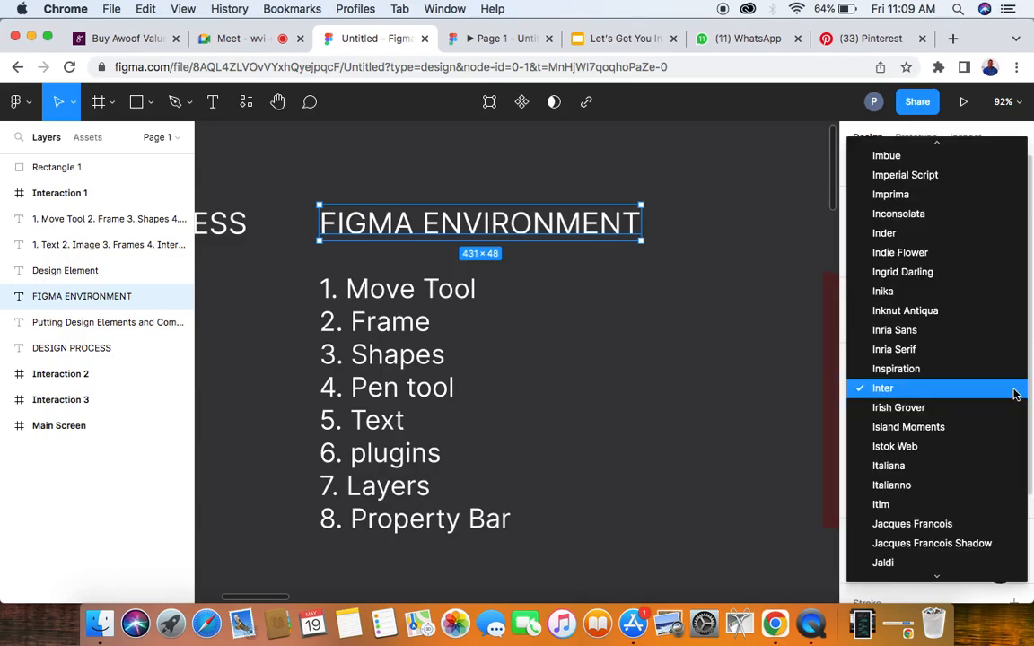
click(1015, 395)
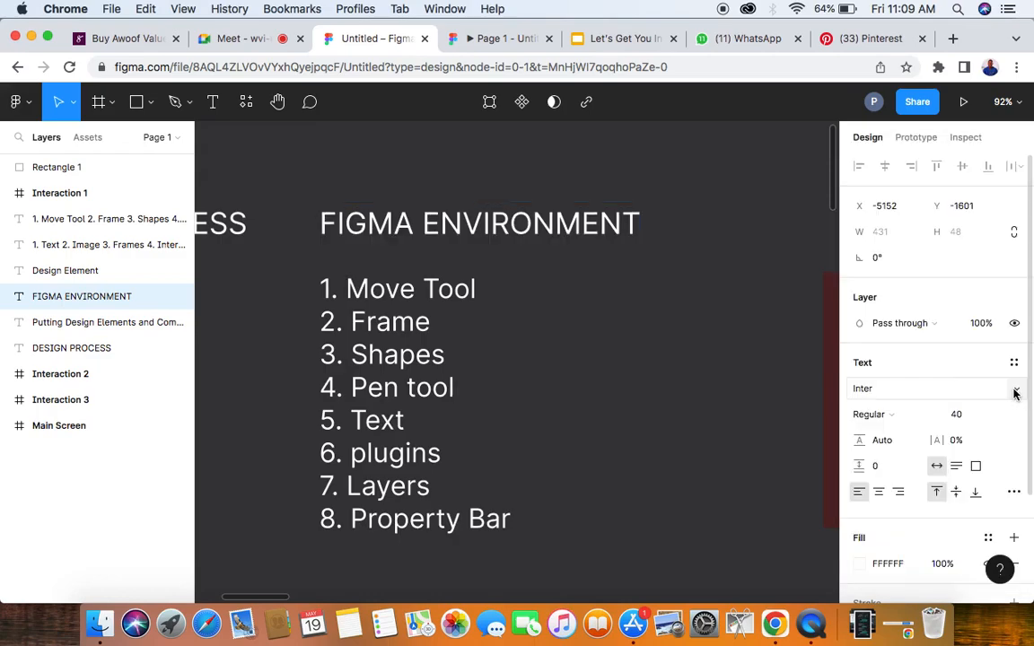
click(889, 392)
text(Prompt)
key(Return)
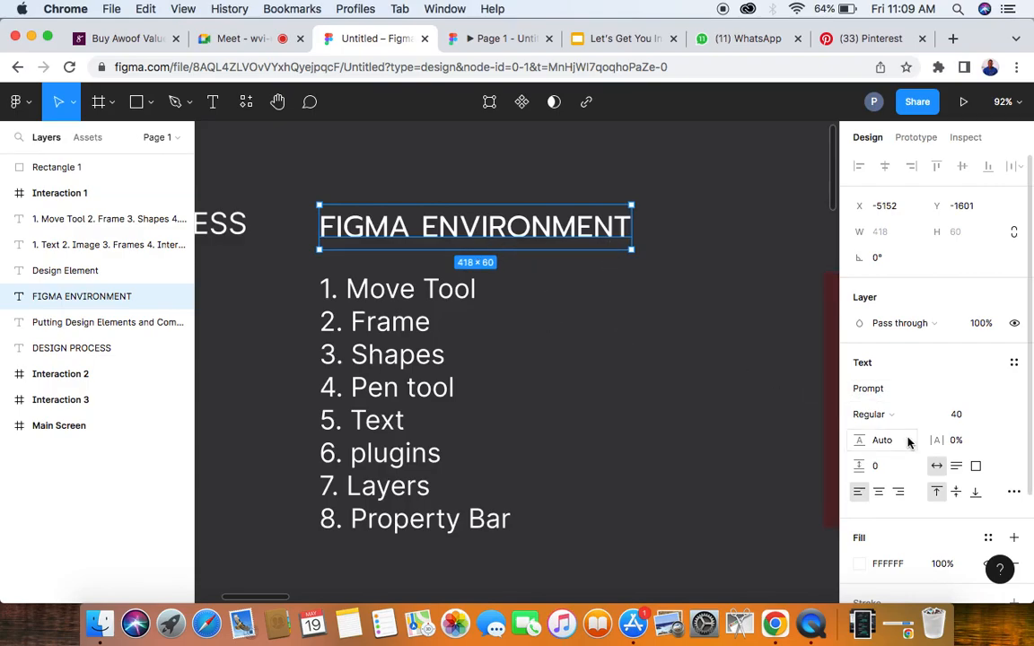
click(896, 415)
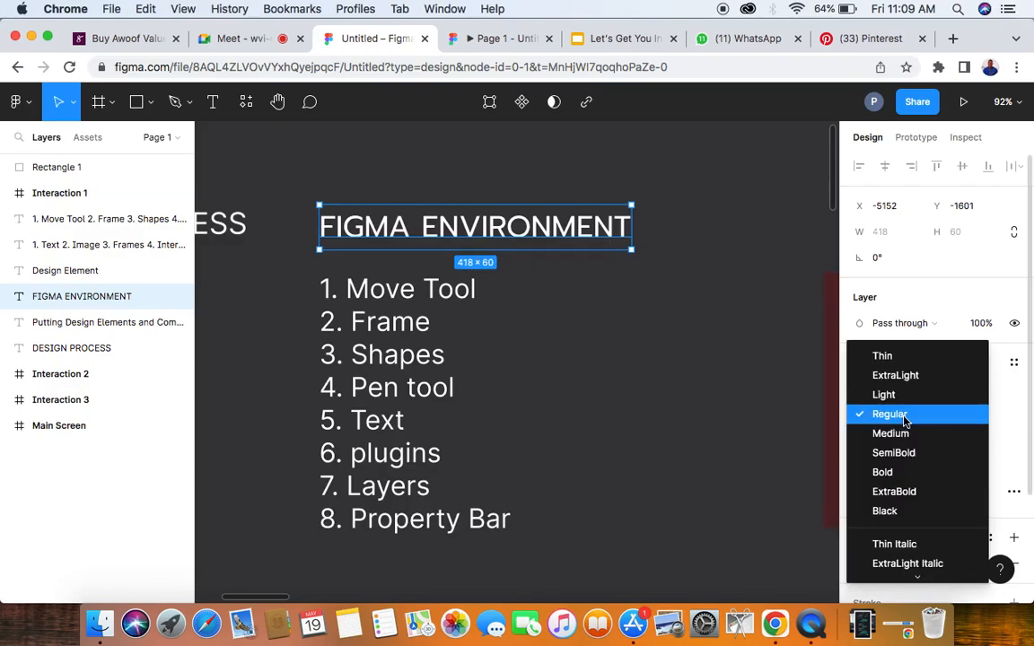
click(887, 473)
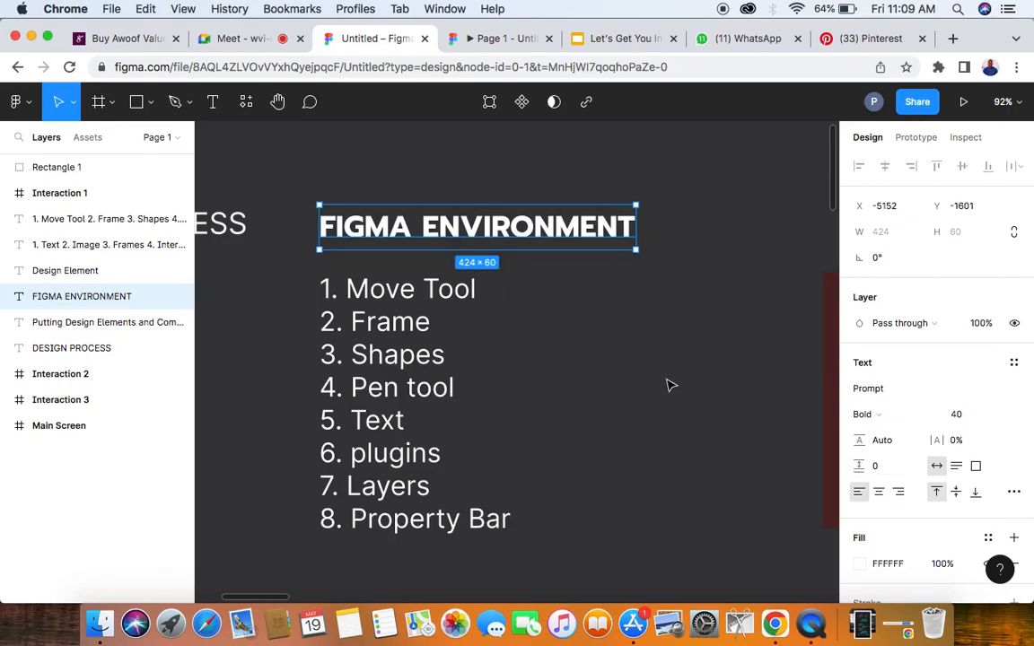
scroll(667, 387, down, 3)
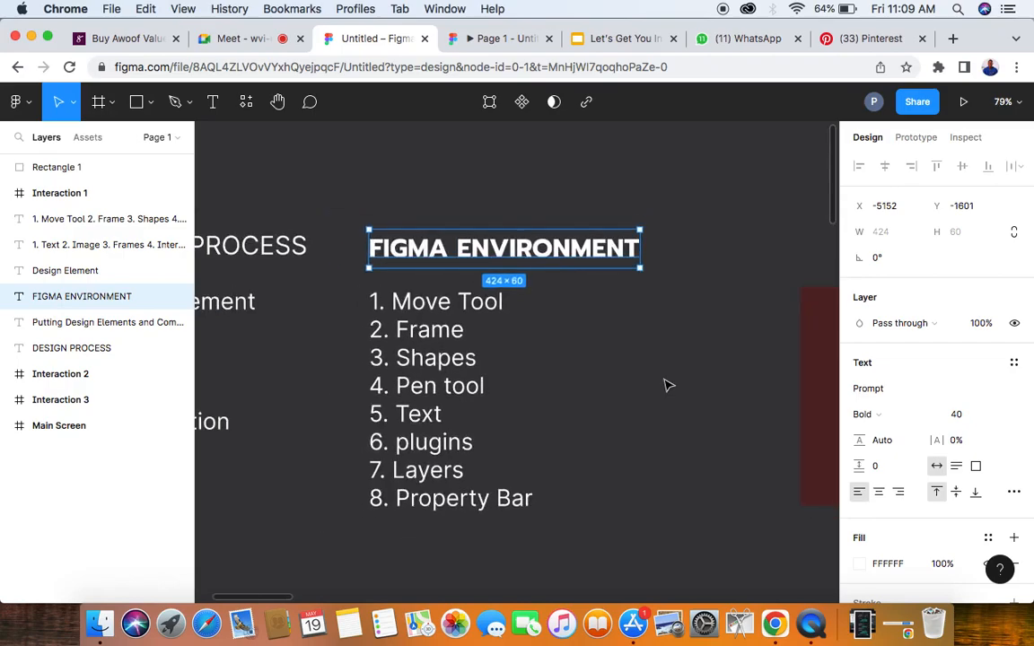
click(633, 367)
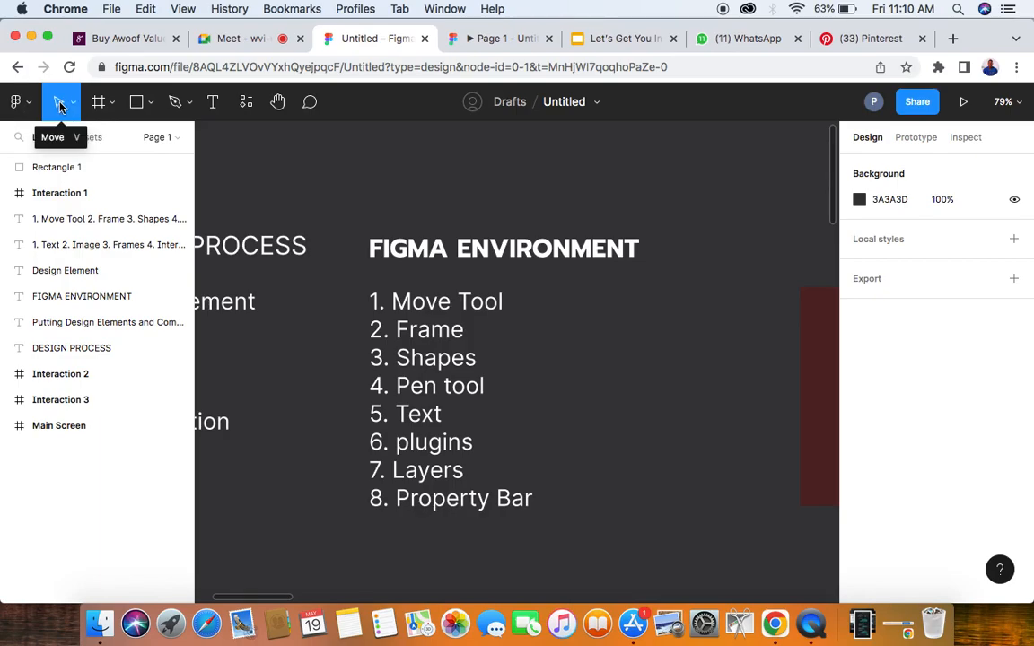
- Move the FIGMA ENVIRONMENT heading up and back above its list, and move the dark red rectangle up to X -4603, Y -2060
click(416, 257)
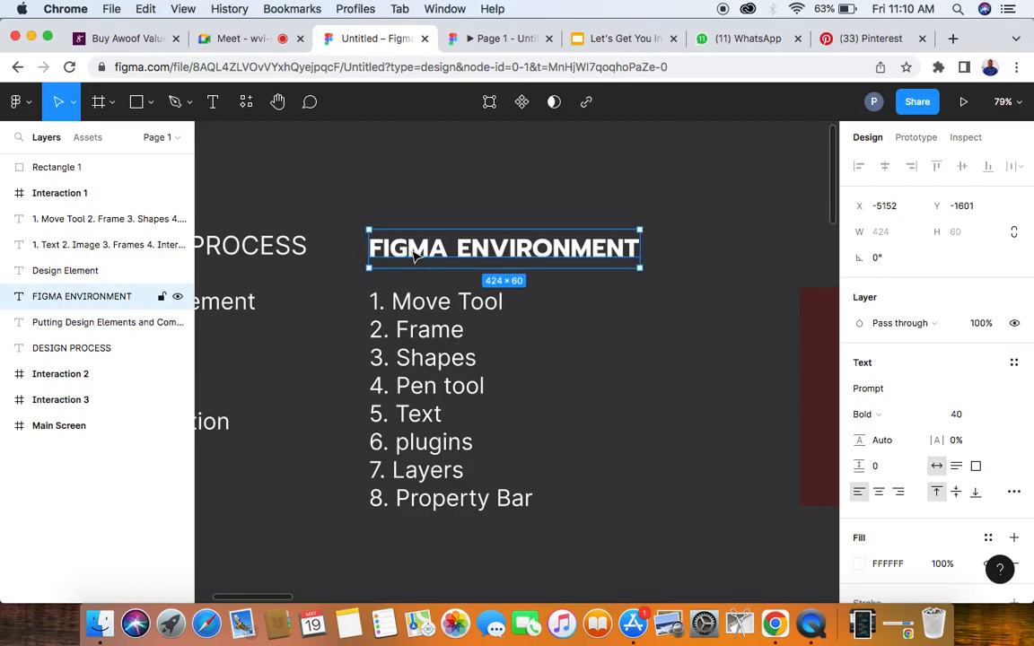
scroll(416, 257, down, 3)
drag(413, 254, 376, 184)
scroll(429, 185, up, 5)
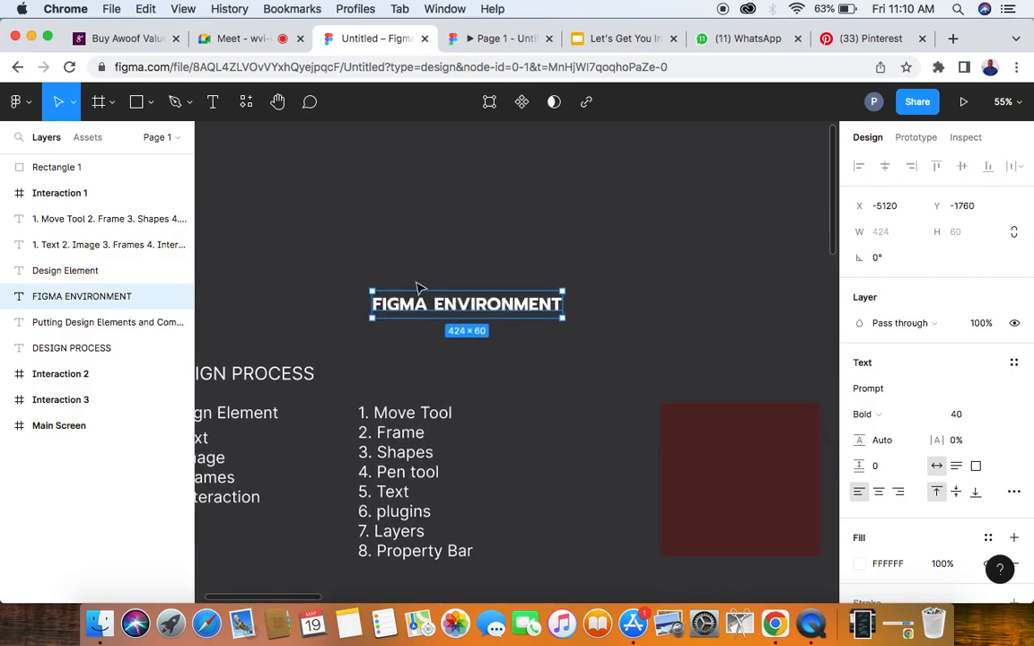
drag(419, 305, 404, 373)
drag(723, 456, 665, 207)
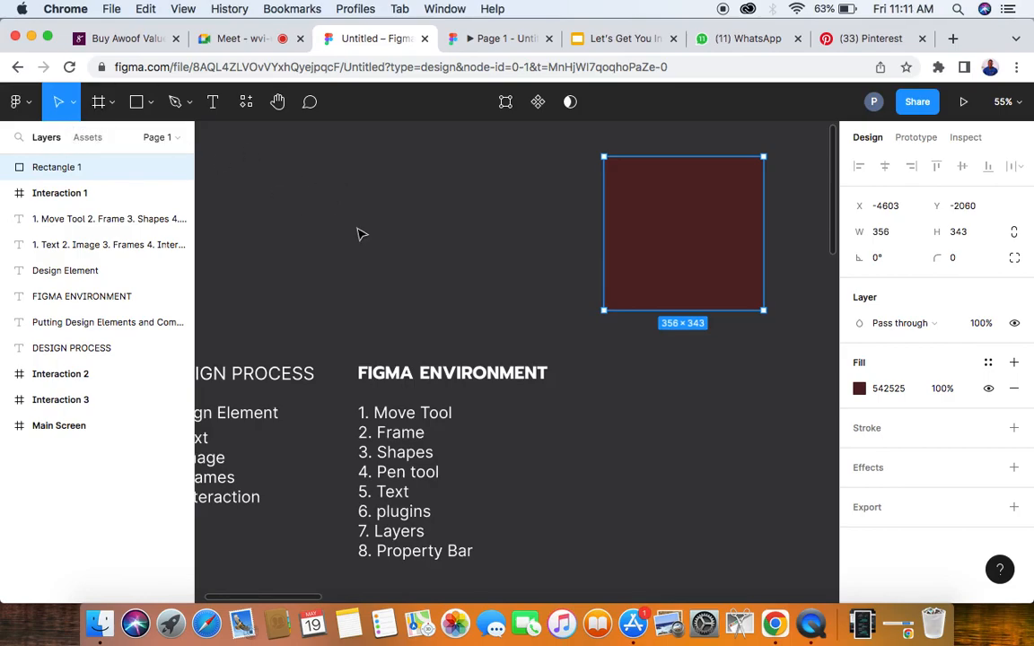
ctrl+scroll(359, 234, down, 5)
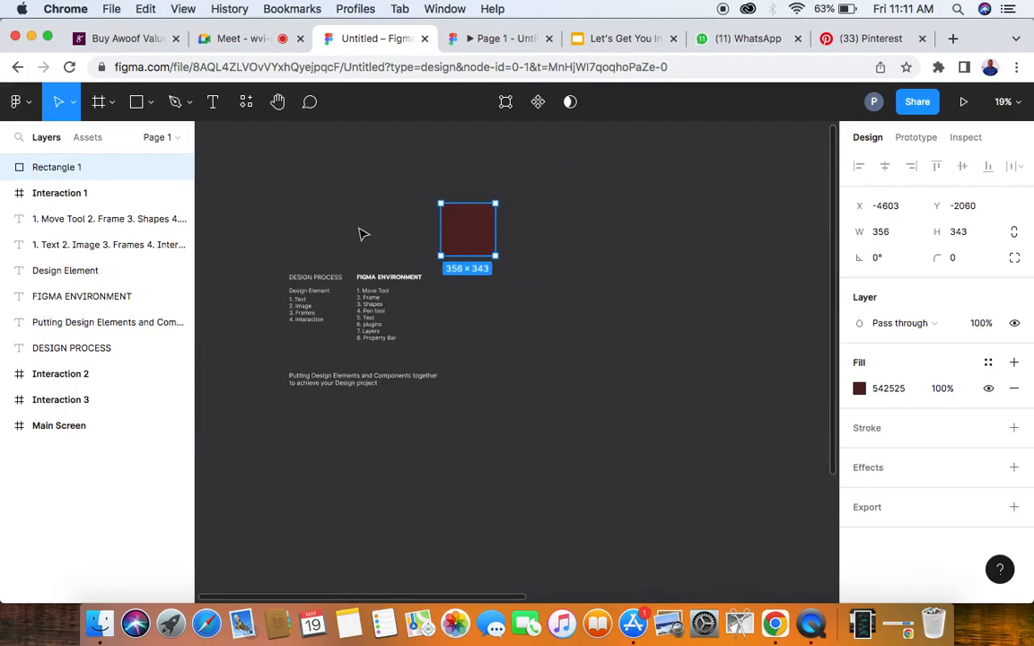
- Admit the next waiting participant to the Google Meet call, glance at the Selar shop page, and return to the Figma design file
click(240, 39)
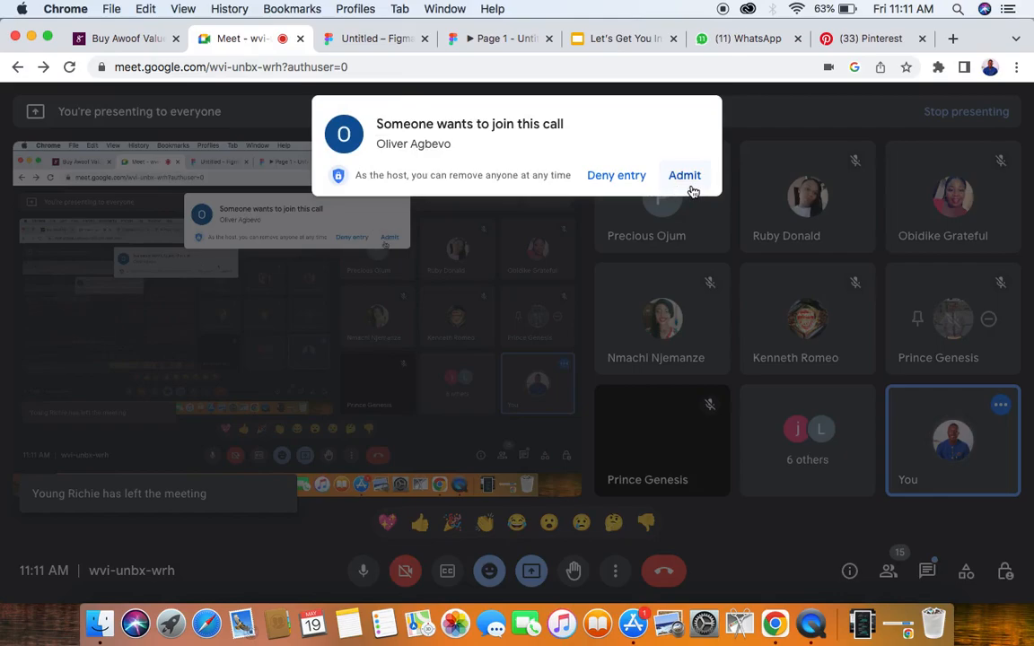
click(684, 175)
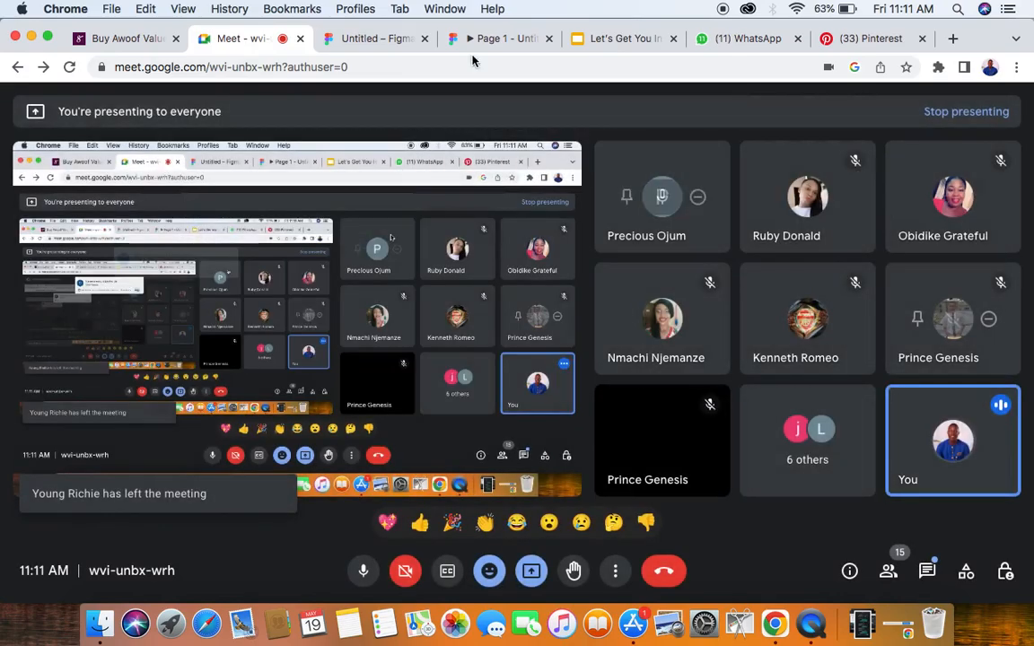
click(125, 39)
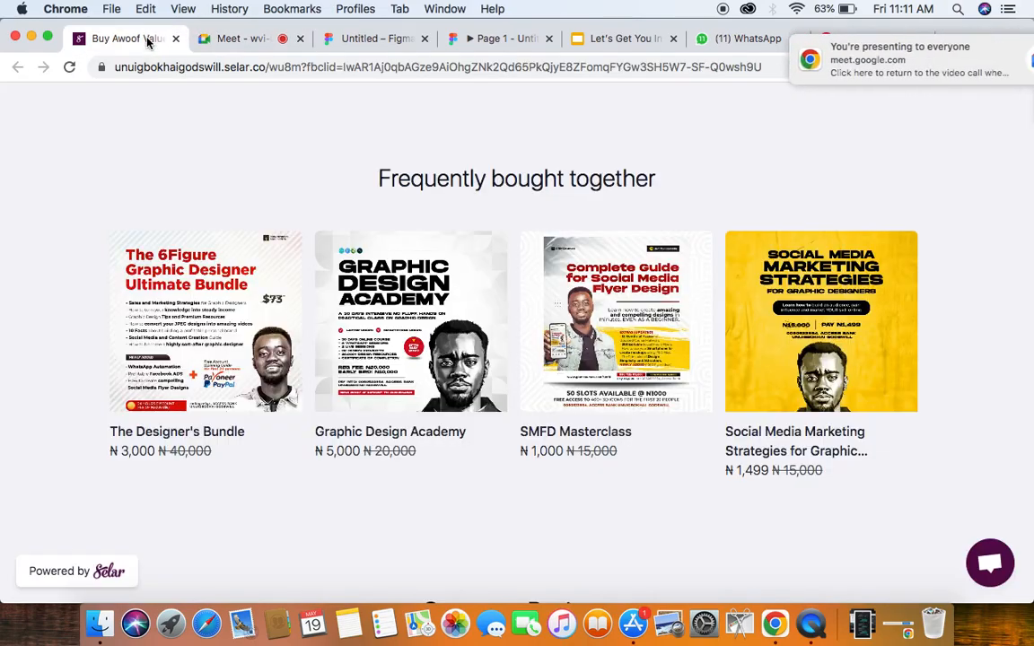
click(241, 42)
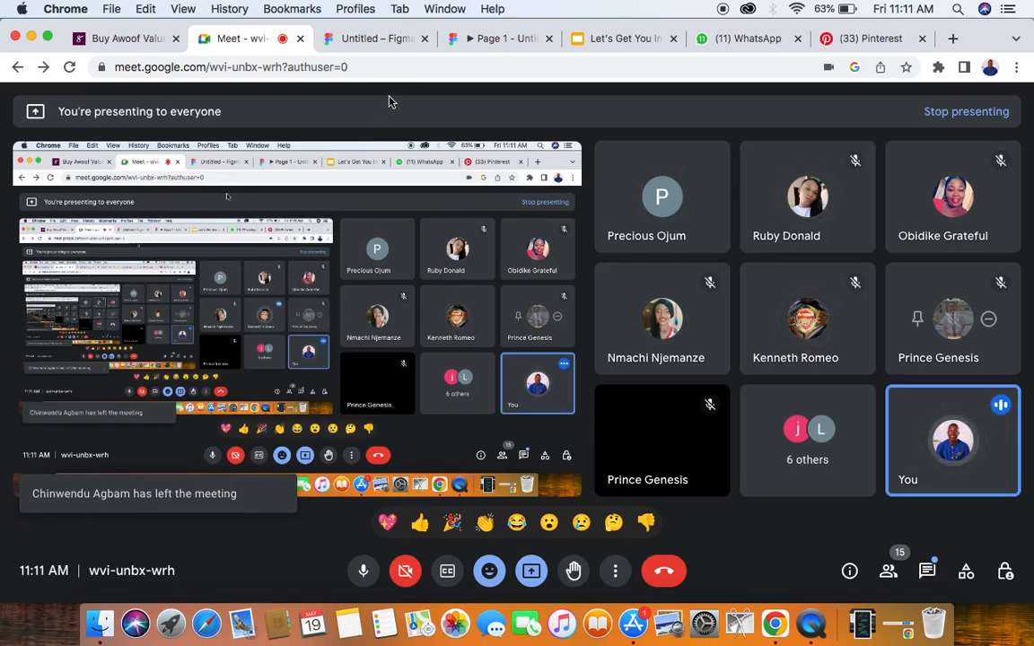
click(369, 40)
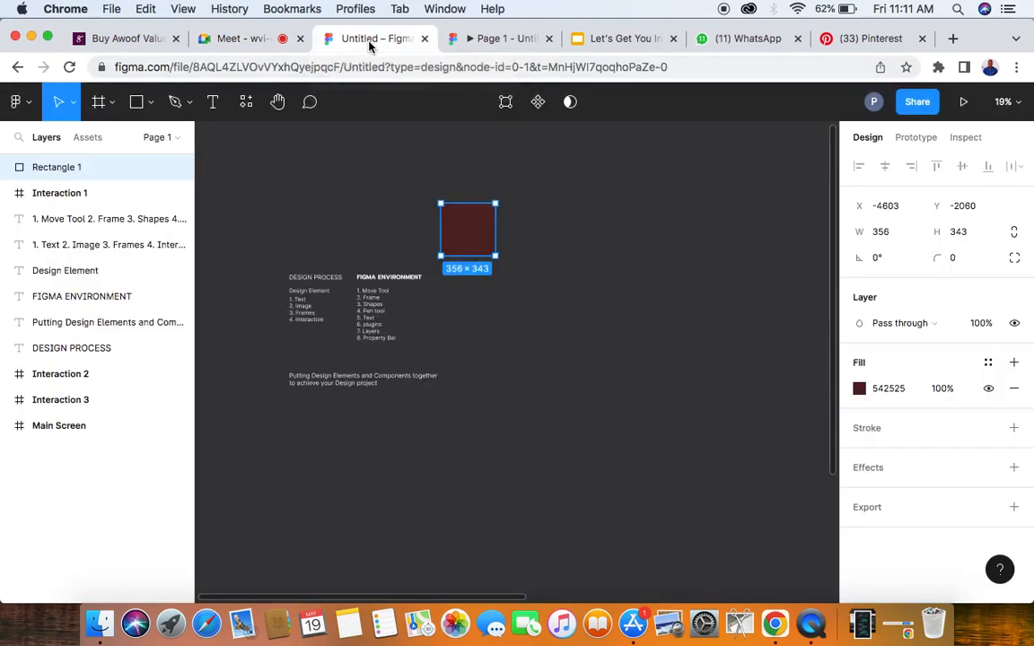
- Activate the Frame tool, let the participant into the Google Meet call again, and switch back to the Figma design file
click(99, 104)
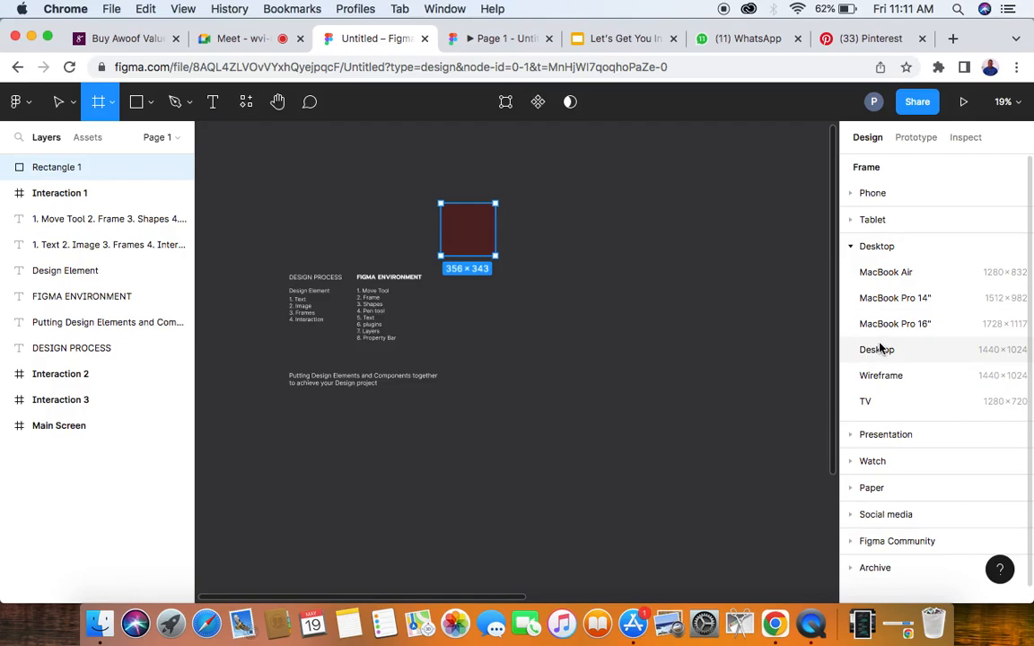
click(242, 39)
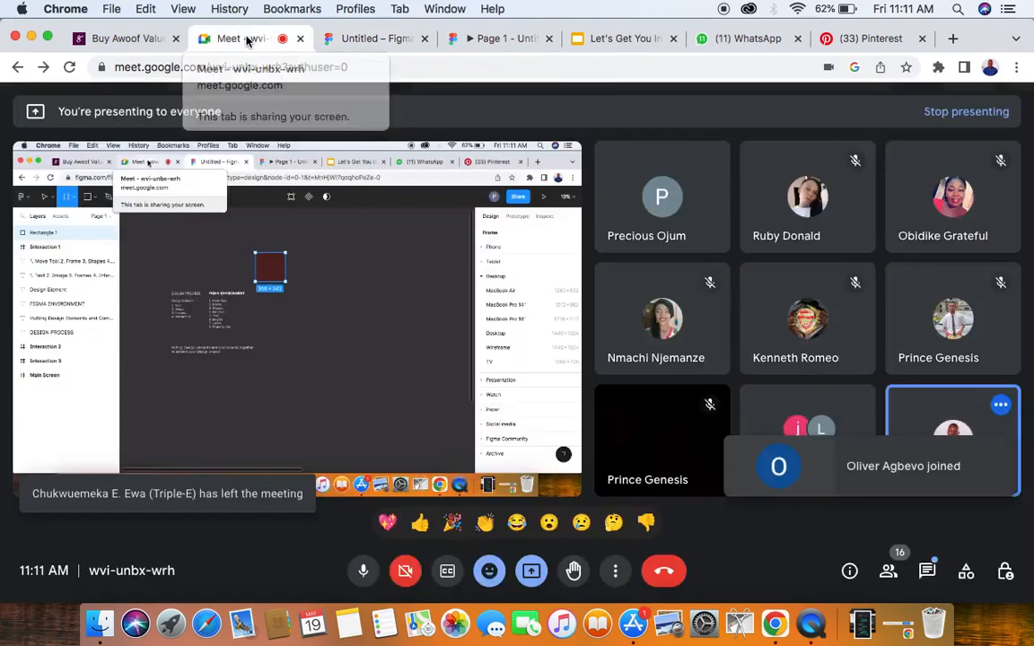
click(685, 176)
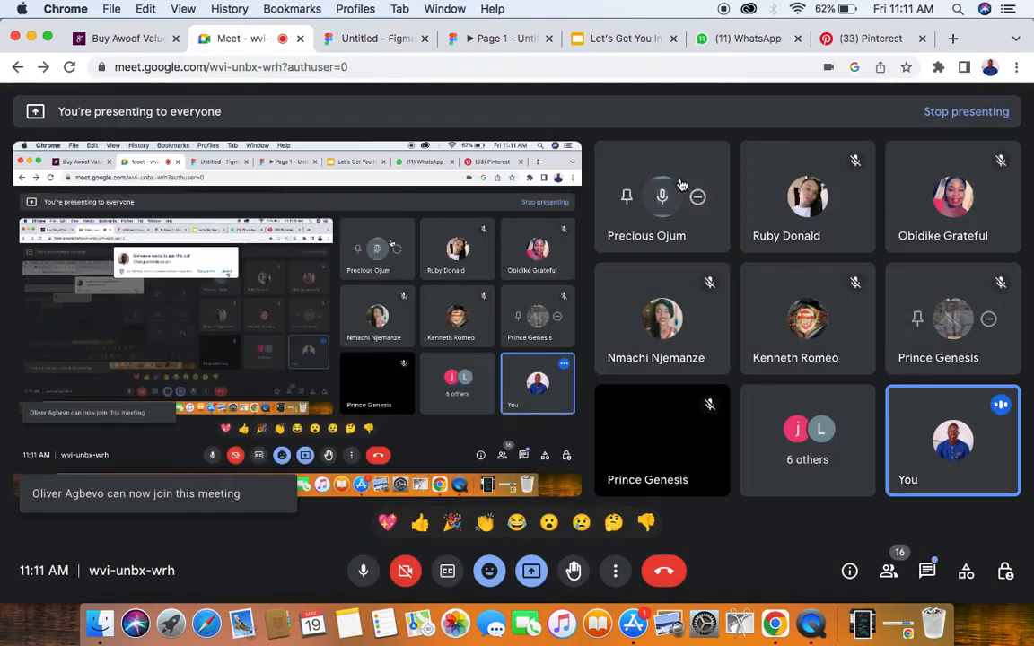
click(376, 39)
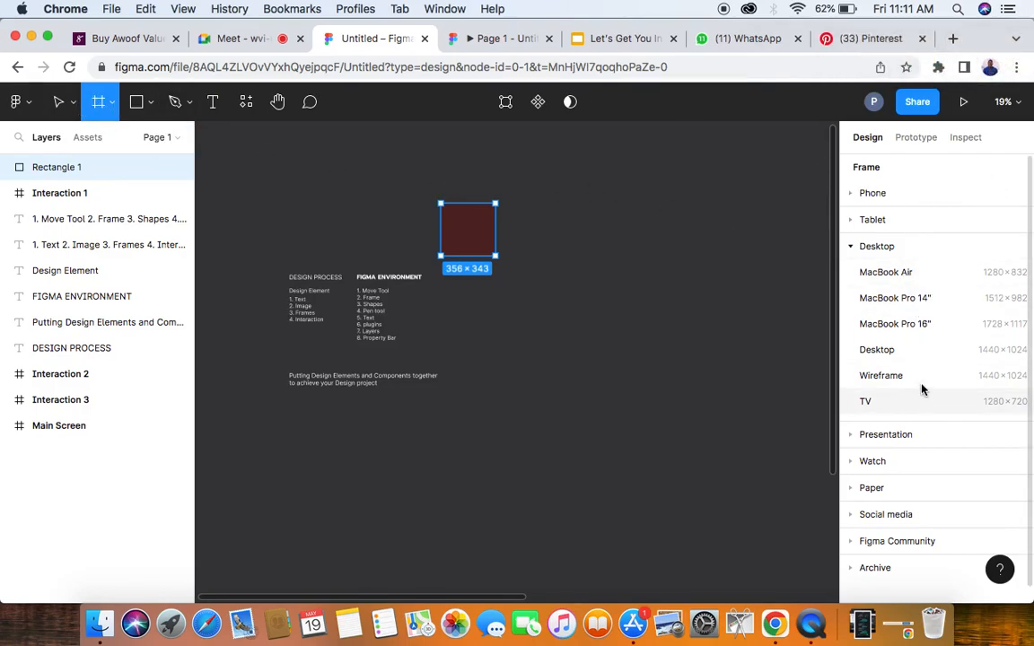
- Add a frame from the iPhone 14 phone preset and place it beside the dark red rectangle at X -3955, Y -2060
click(851, 194)
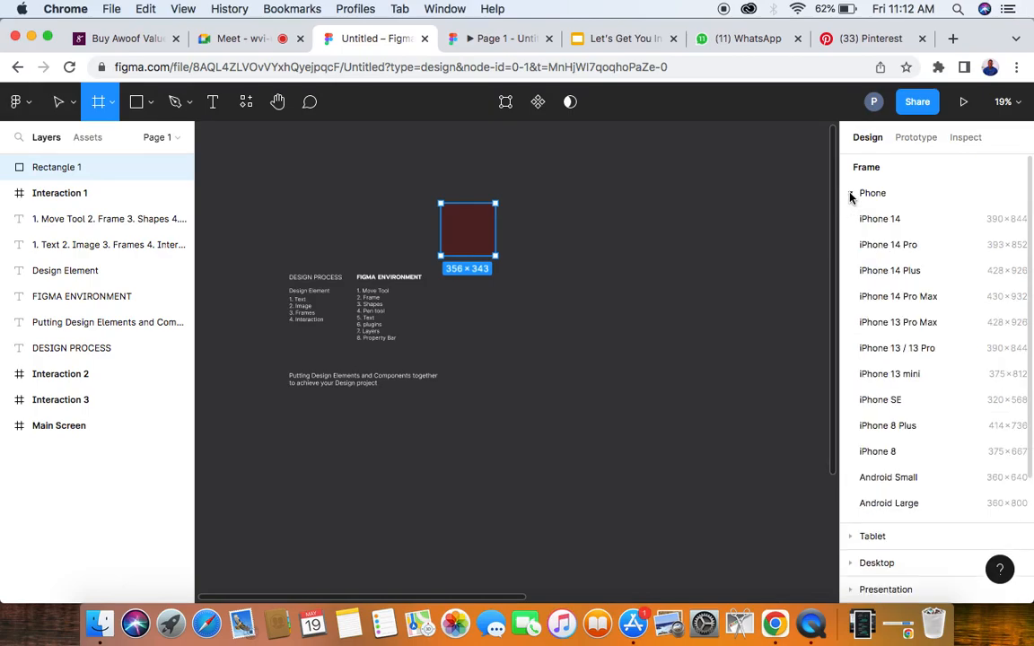
click(879, 225)
drag(503, 351, 561, 258)
scroll(557, 206, up, 5)
scroll(562, 212, right, 4)
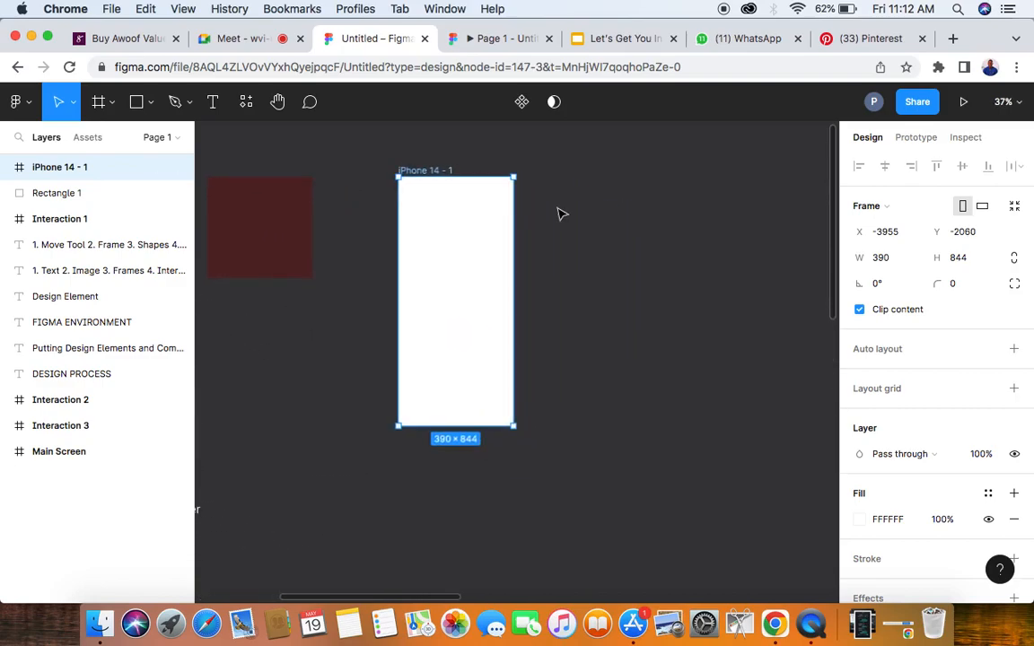
- Add a frame from the iPad Pro 11" tablet preset and place it beside the iPhone 14 frame at X -3522, Y -2057
click(99, 102)
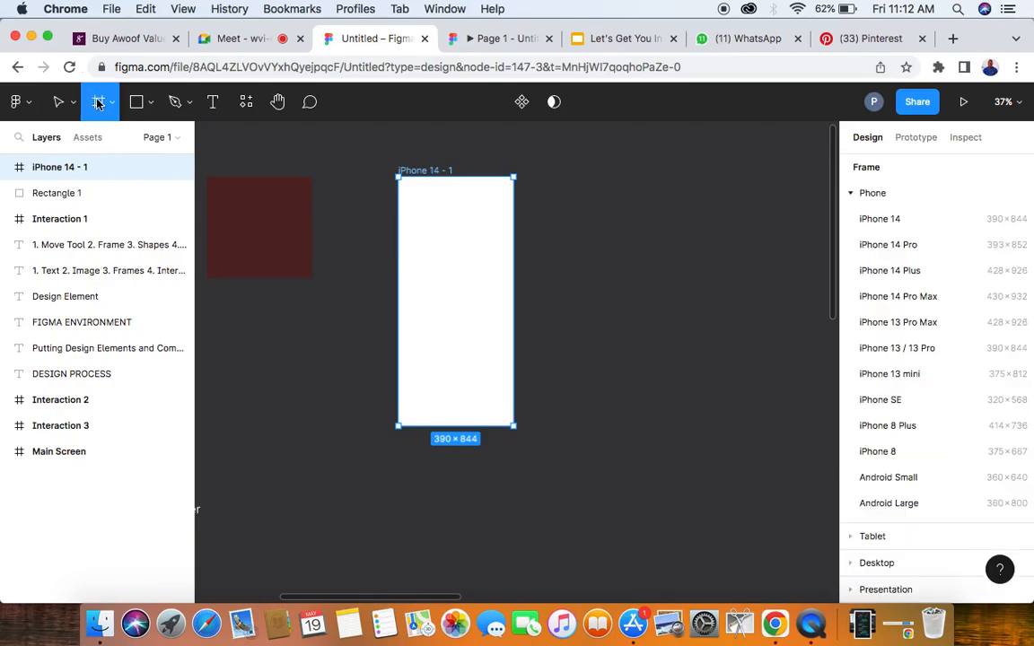
click(851, 194)
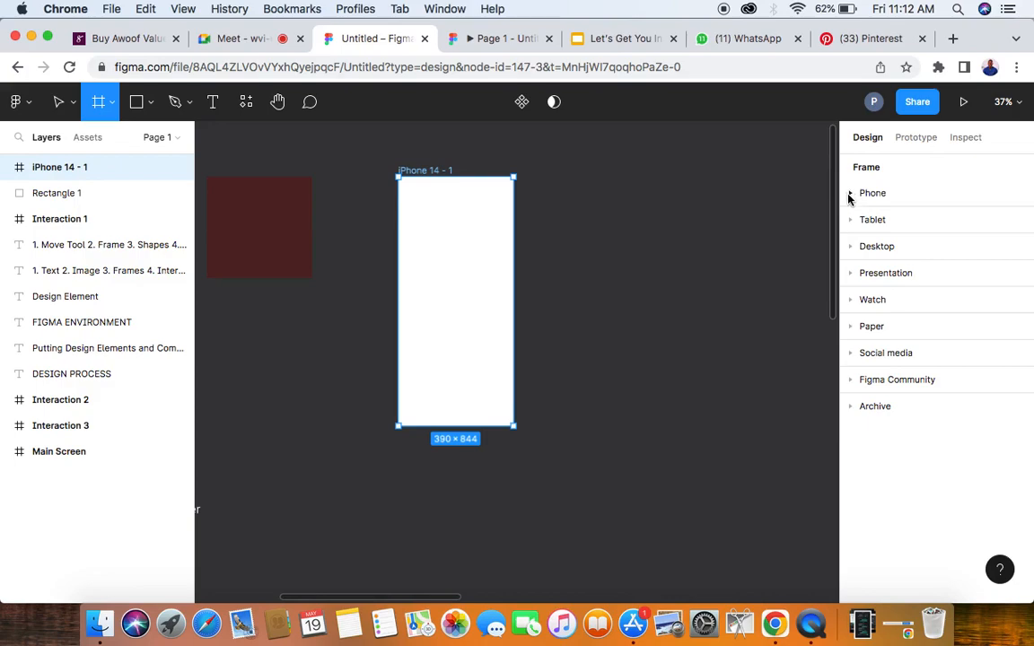
click(851, 193)
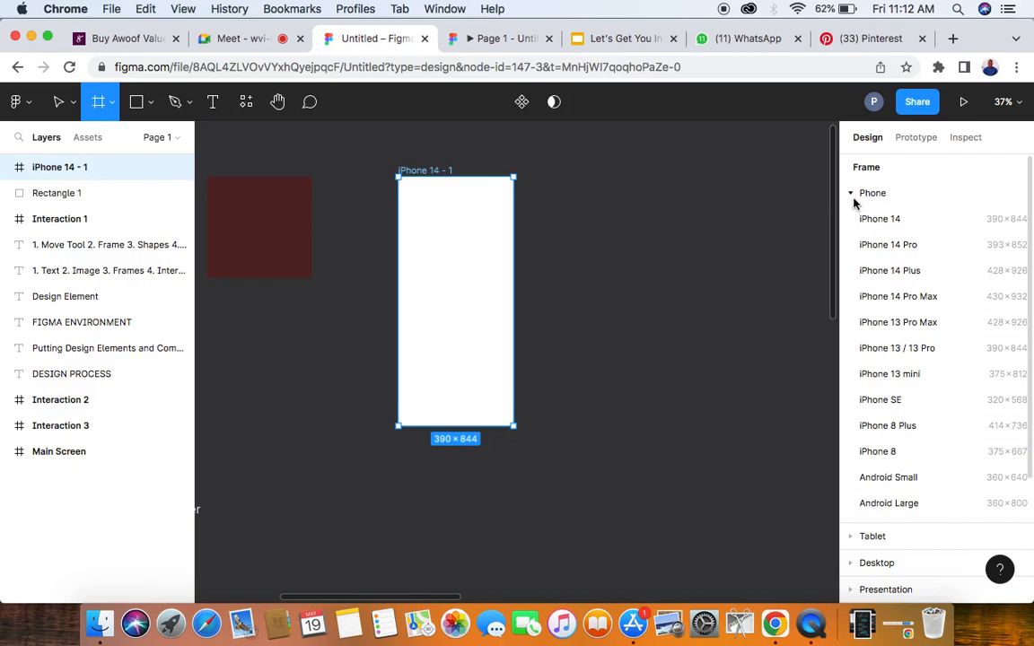
click(852, 194)
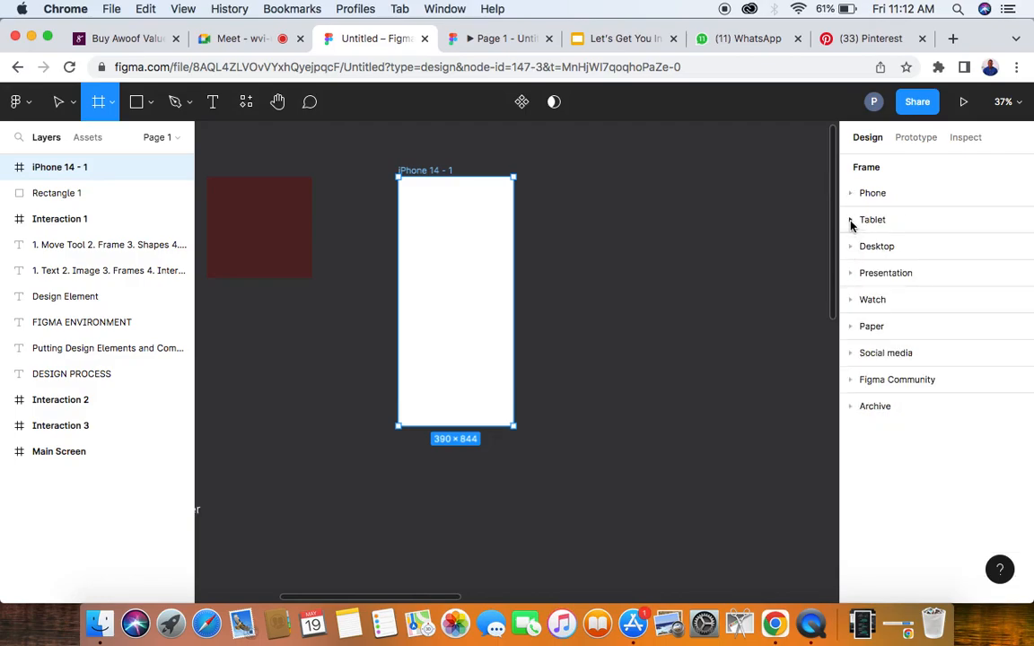
click(851, 223)
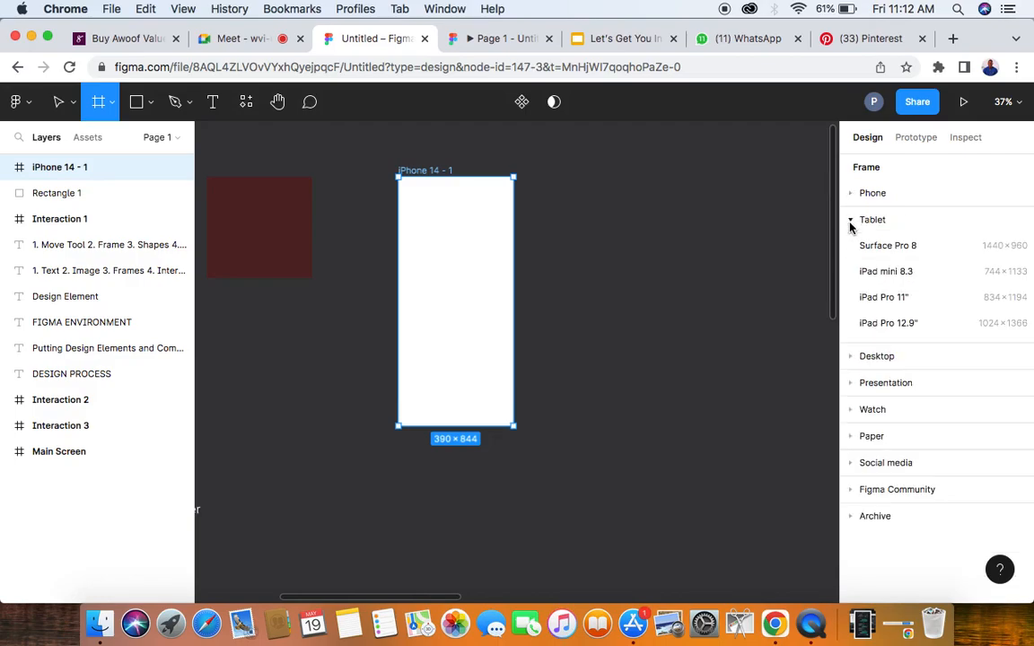
click(897, 297)
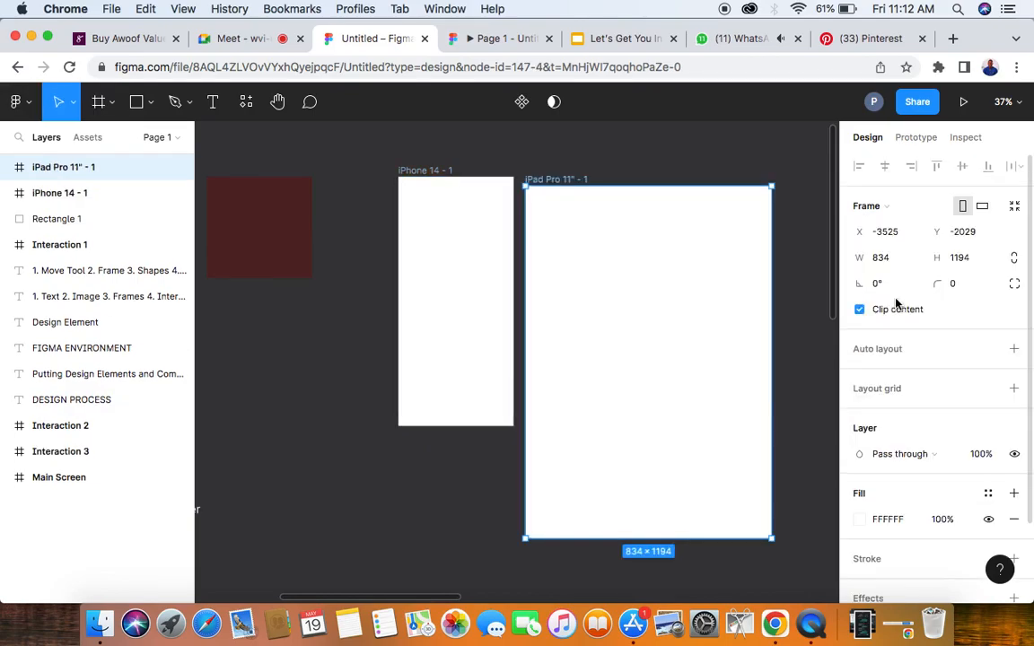
drag(551, 236, 552, 232)
- Look over the iPhone and iPad frames and compare them with the Main Screen sneaker design on the canvas
scroll(552, 233, right, 1)
scroll(551, 231, right, 3)
scroll(551, 232, down, 1)
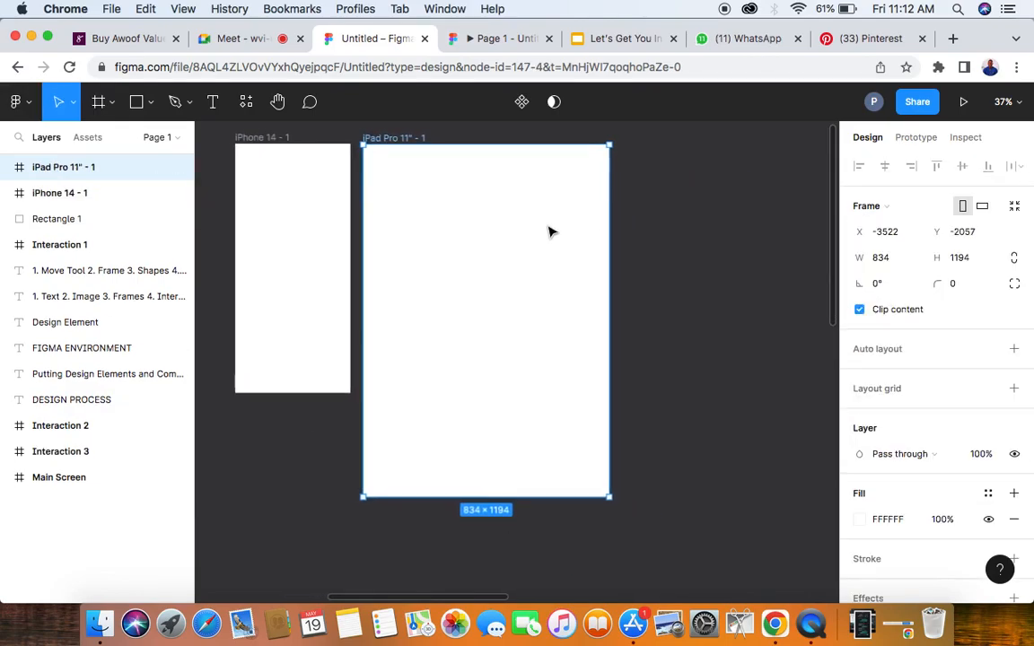
scroll(495, 217, down, 3)
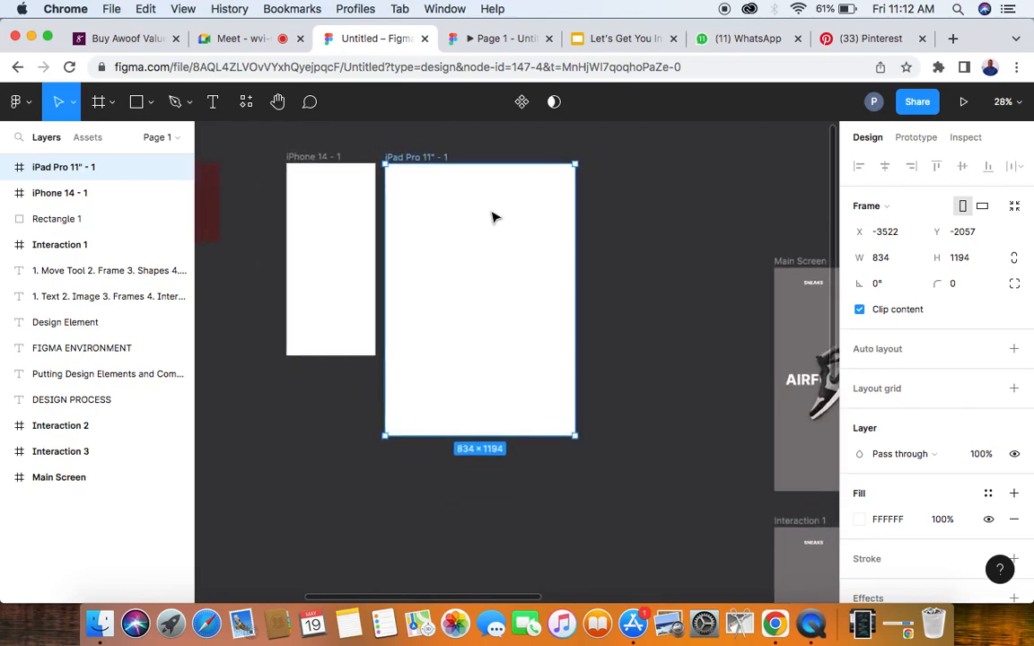
scroll(494, 217, right, 1)
scroll(493, 217, right, 5)
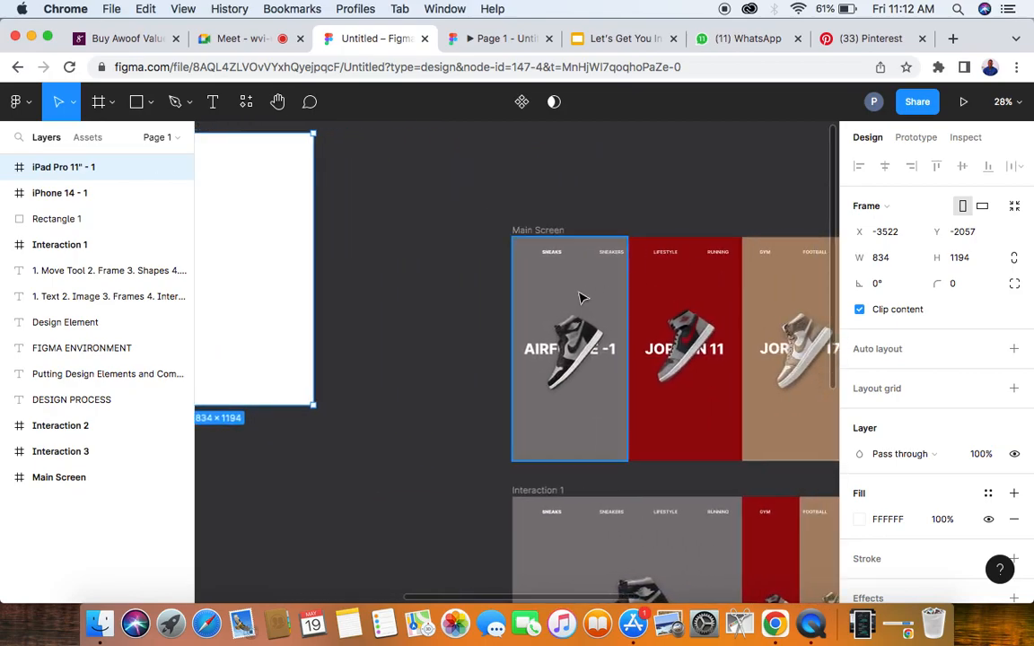
scroll(696, 286, left, 4)
scroll(697, 287, left, 1)
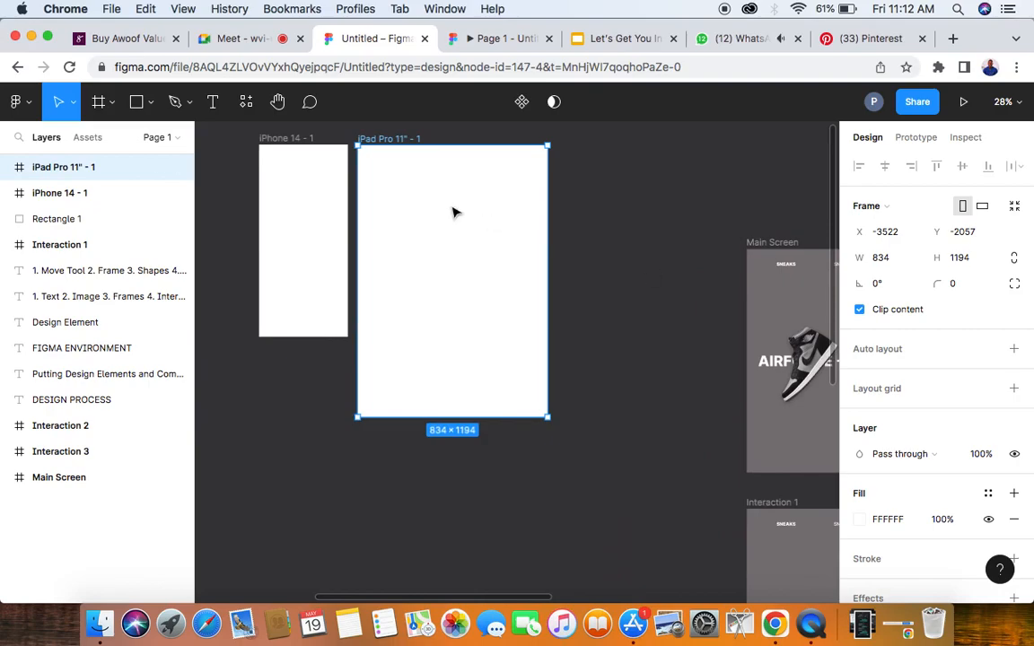
- Activate the Frame tool, collapse the Tablet presets and expand the Desktop presets
click(99, 101)
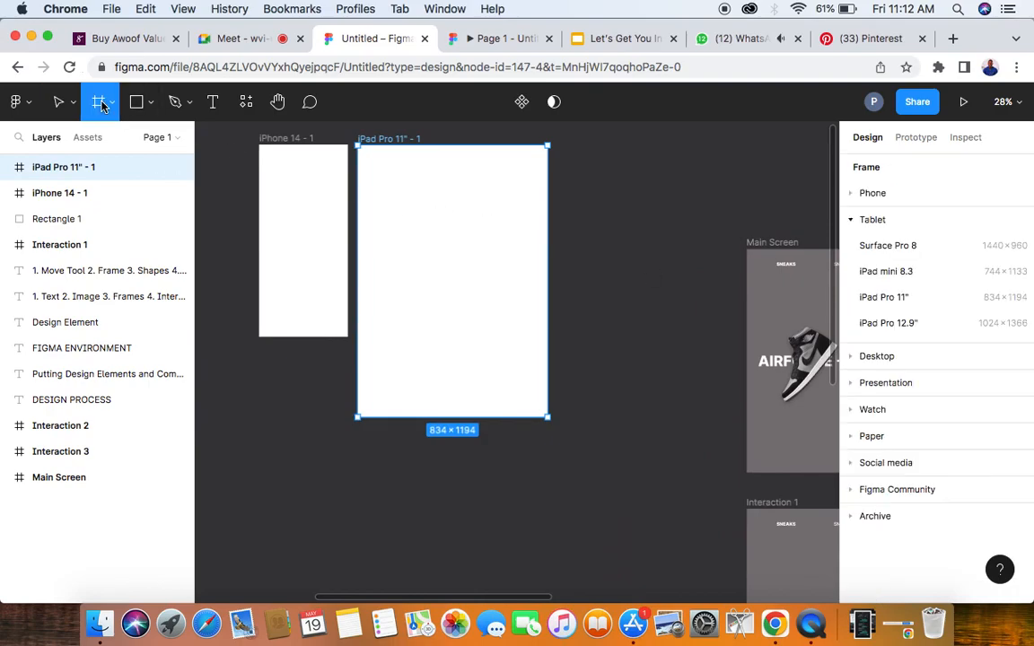
click(853, 221)
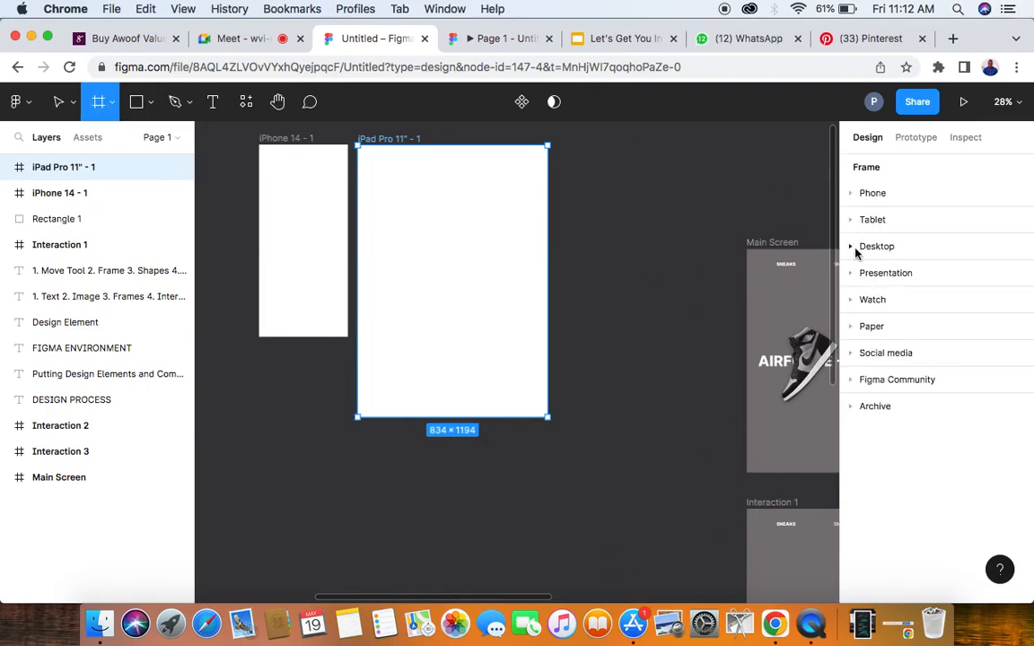
click(851, 248)
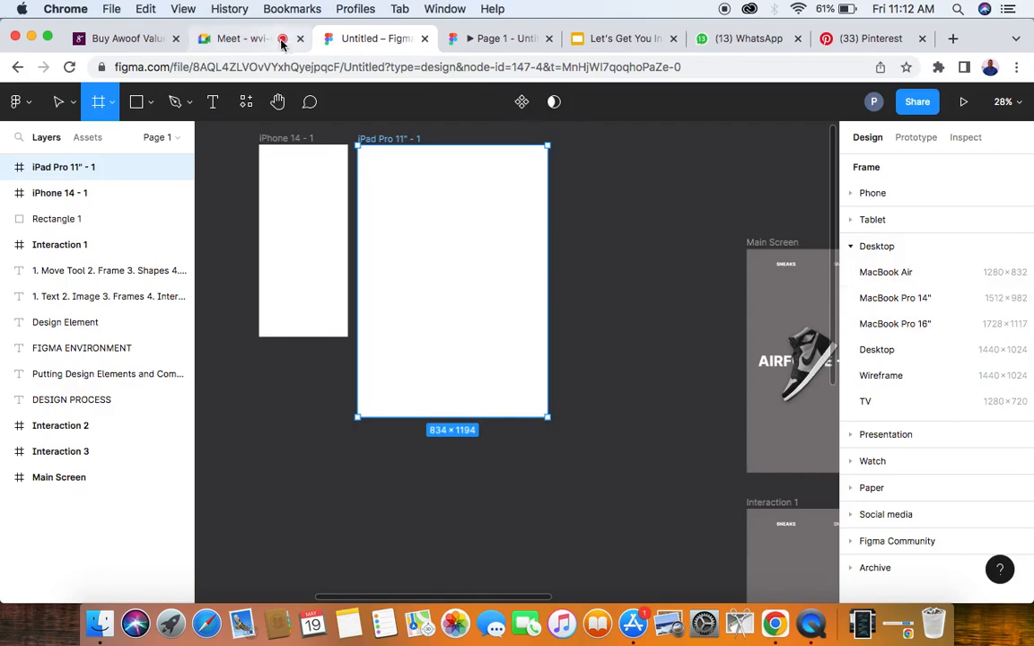
- Switch to the Google Meet call, mute the participant who is speaking, and return to the Figma design file
click(244, 39)
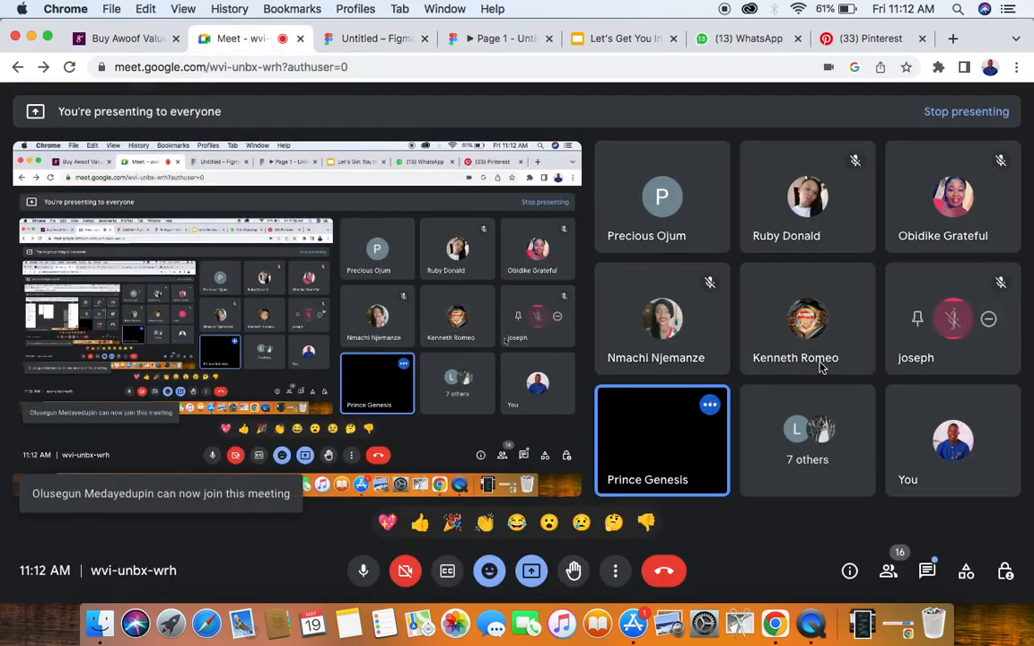
mouse_move(672, 452)
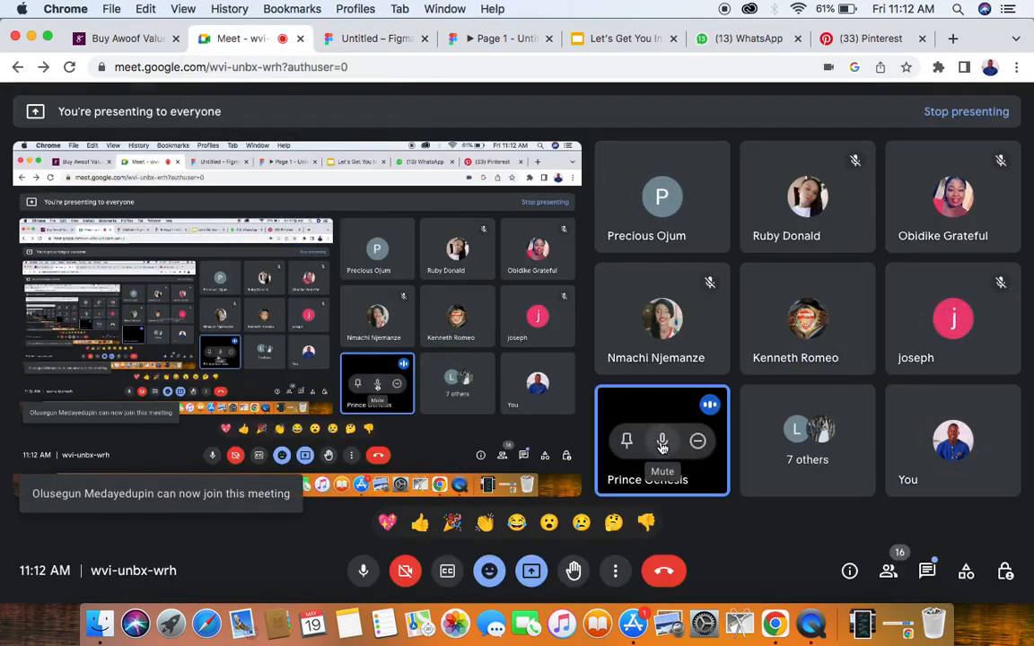
click(666, 442)
click(630, 376)
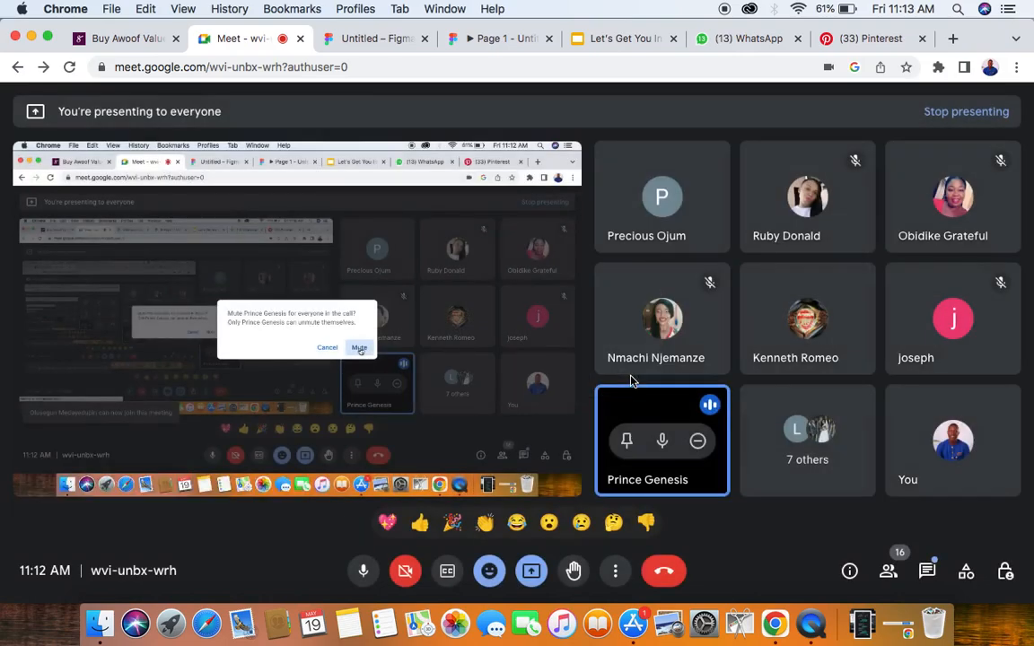
click(397, 38)
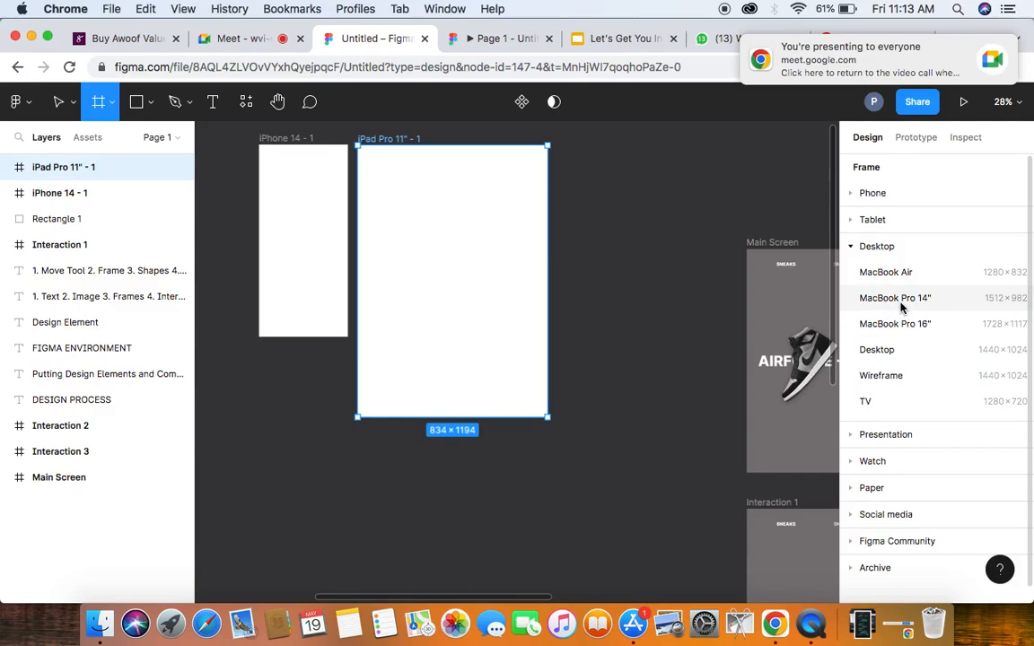
- Replace a trial MacBook Pro 16" frame with a MacBook Pro 14" frame placed above Main Screen at X -2078, Y -2817
click(896, 324)
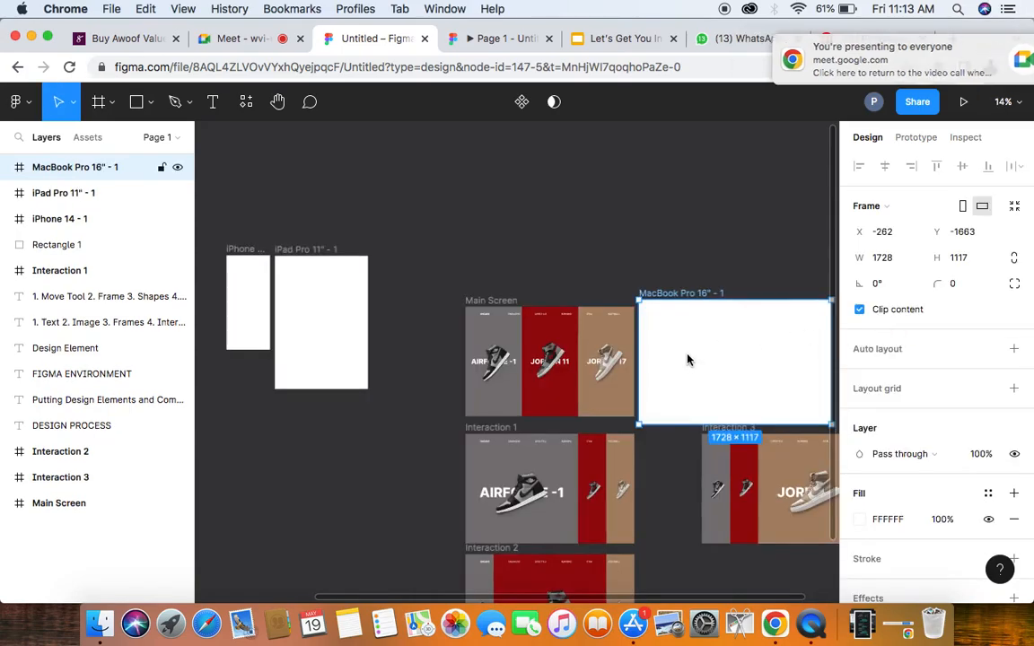
key(Delete)
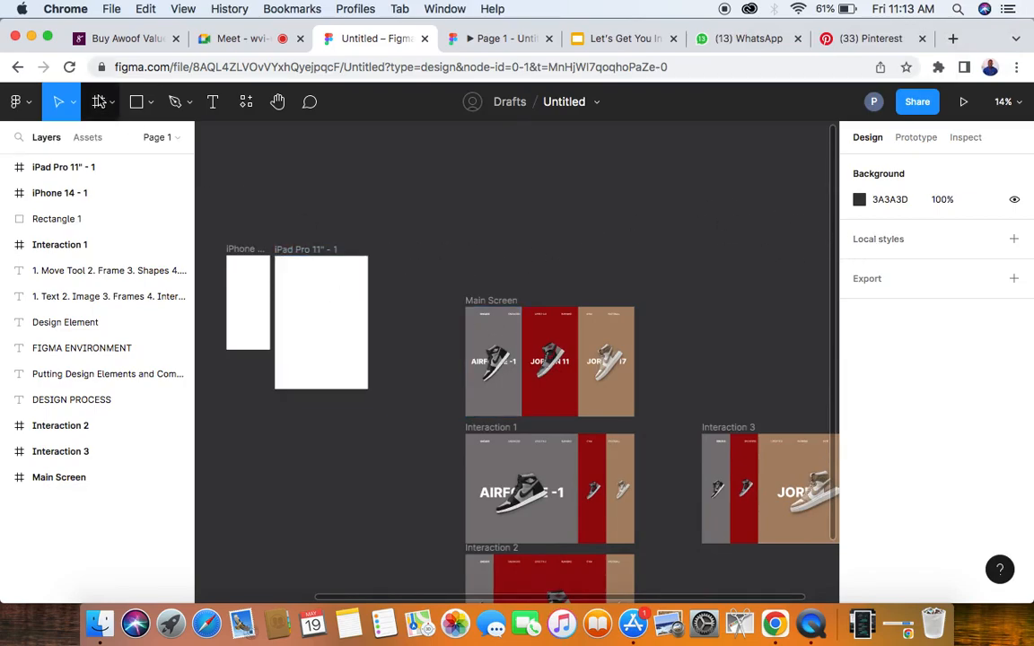
click(99, 101)
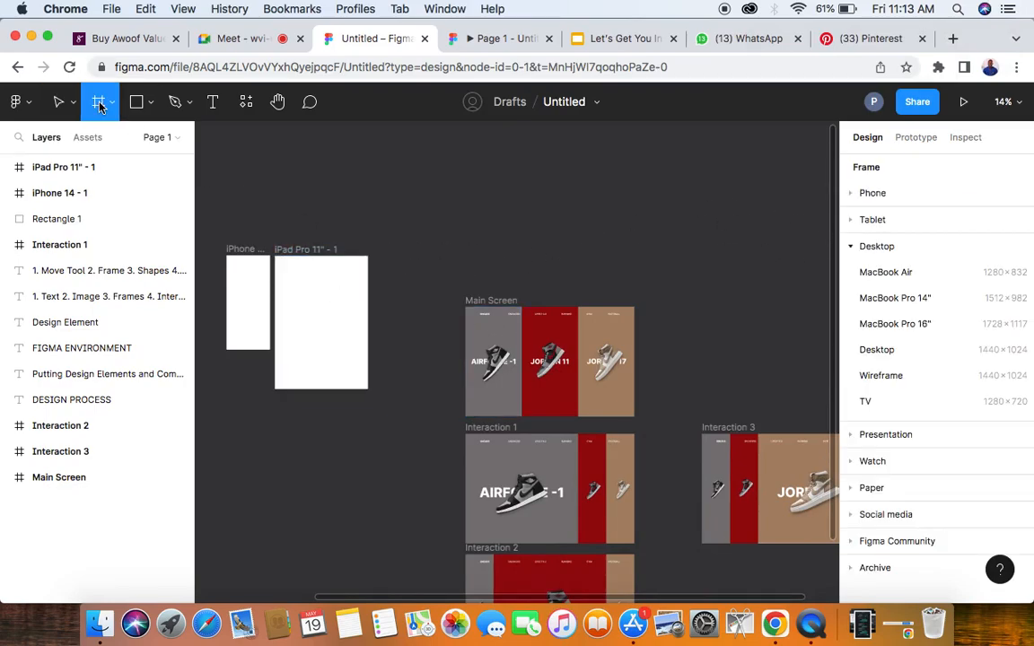
click(891, 299)
drag(693, 388, 492, 253)
- Align the iPad Pro 11" and iPhone 14 frames with the MacBook frame's top edge at Y -2817, at X -3239 and X -3956
drag(337, 303, 364, 219)
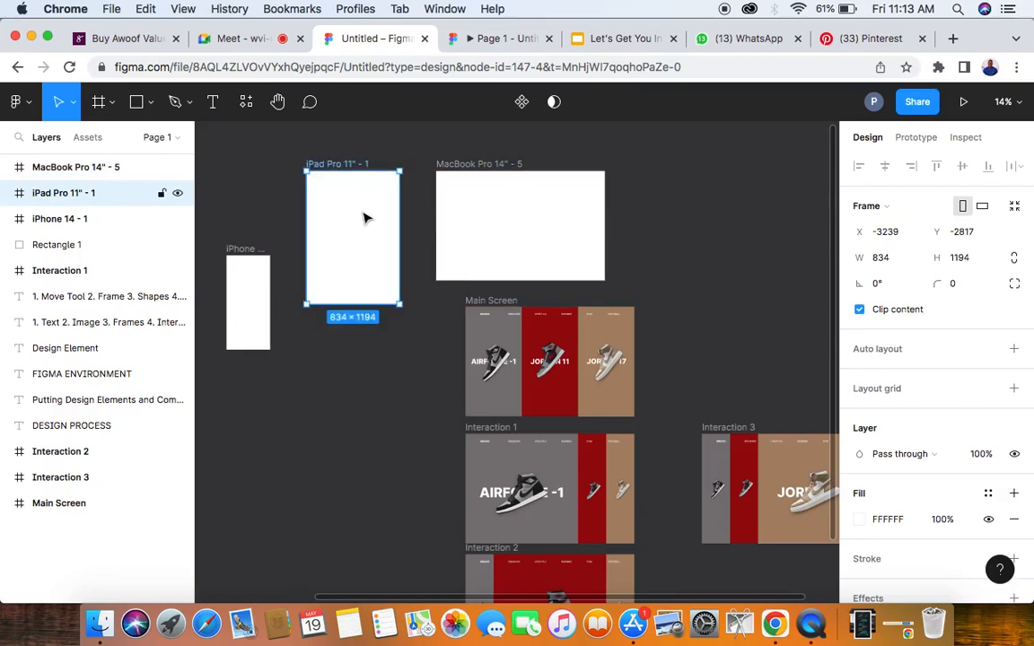
drag(256, 289, 257, 202)
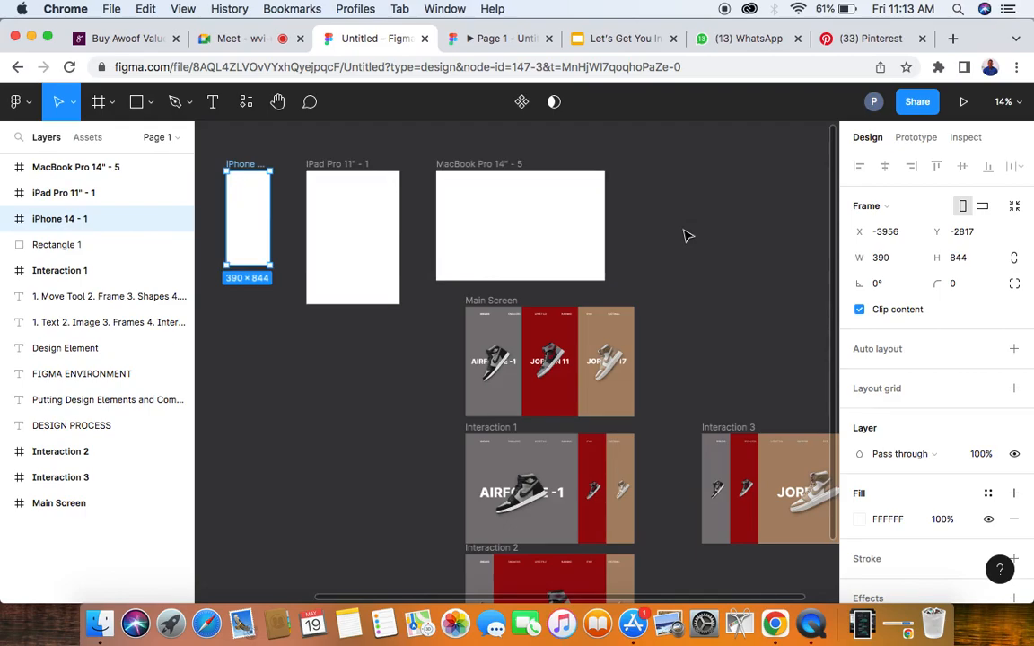
- Add a frame from the Apple Watch 41mm preset and place it beside the MacBook frame at X -390, Y -2817
scroll(385, 246, left, 2)
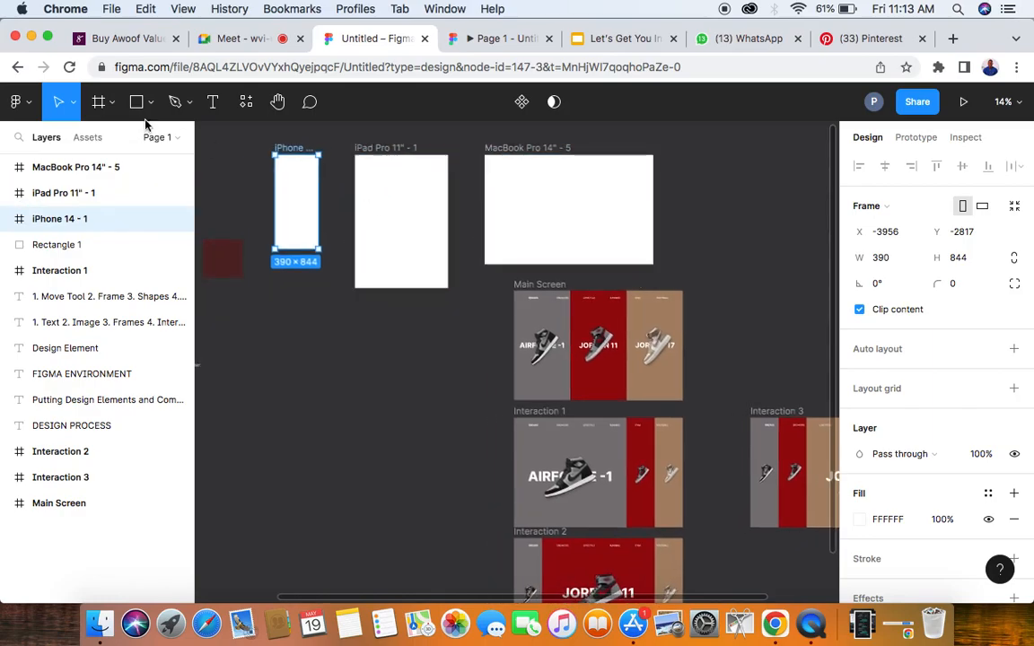
click(99, 102)
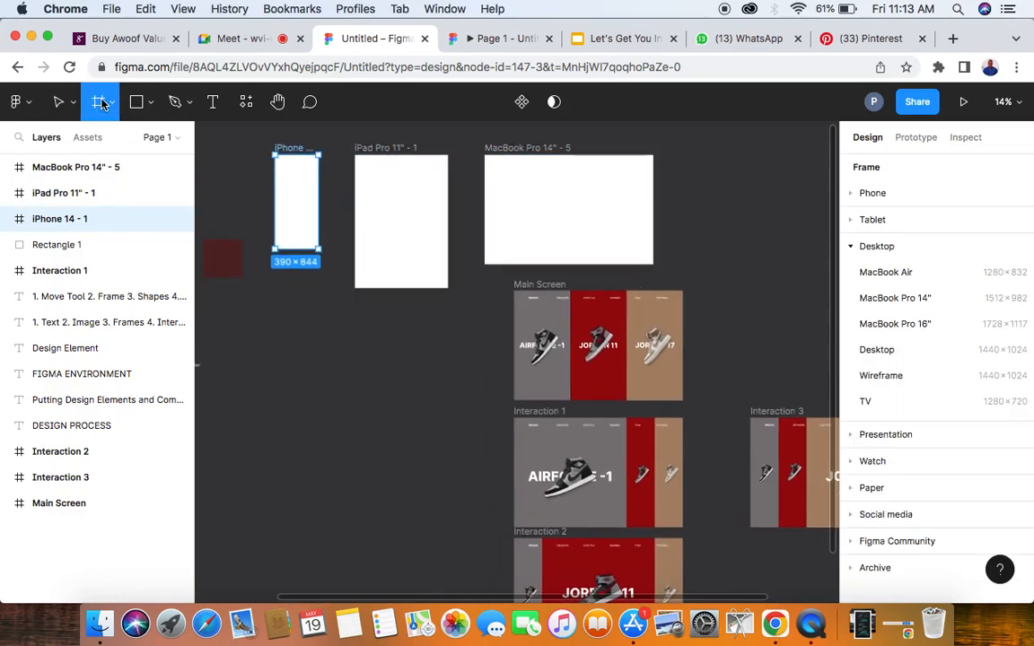
click(853, 247)
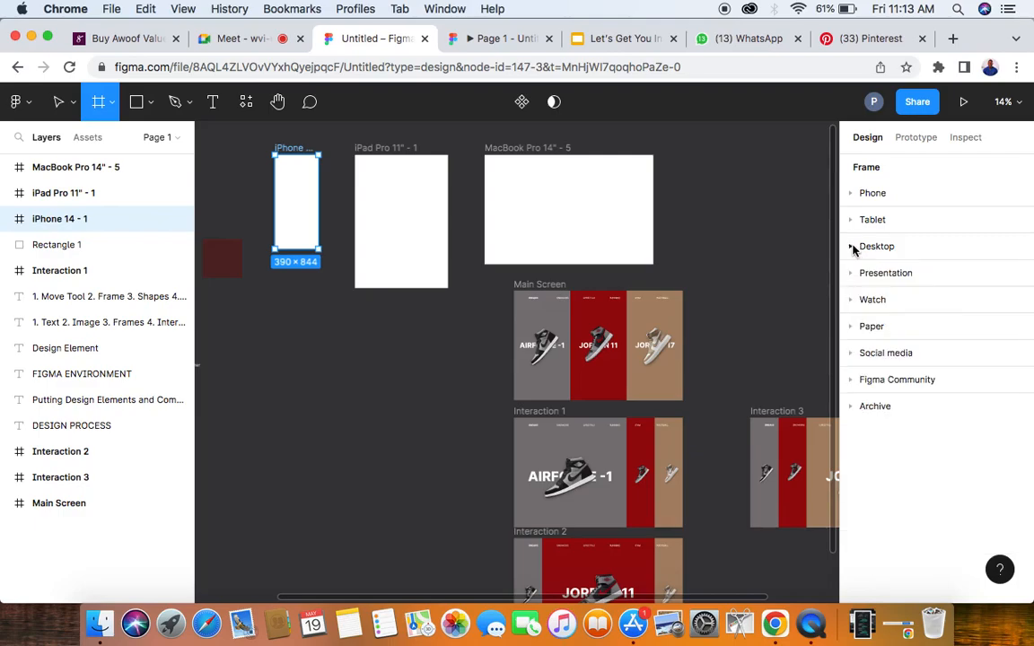
click(853, 302)
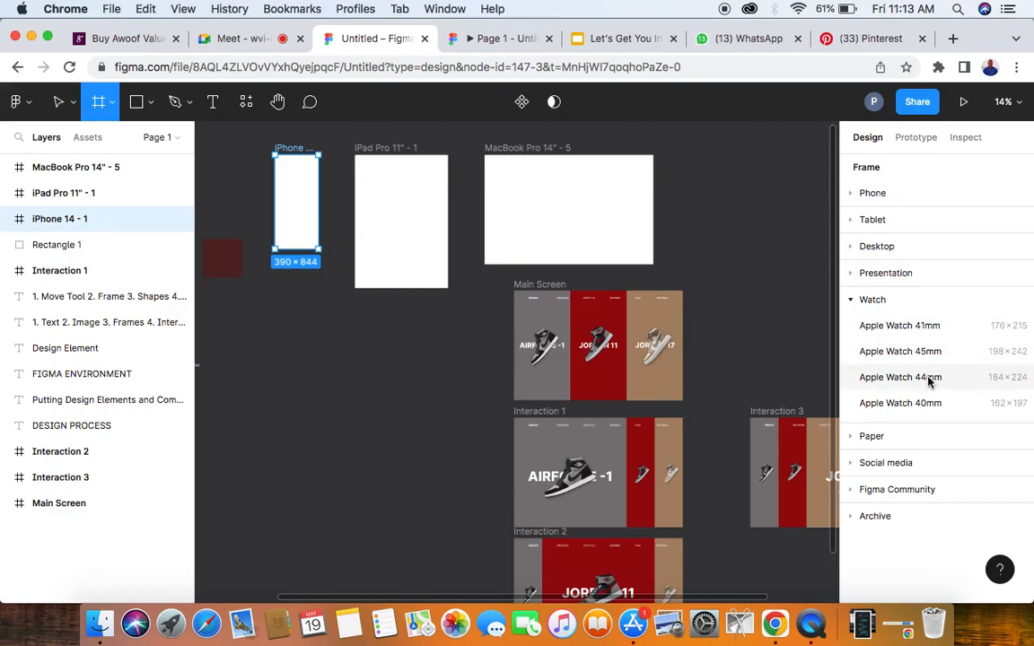
click(891, 325)
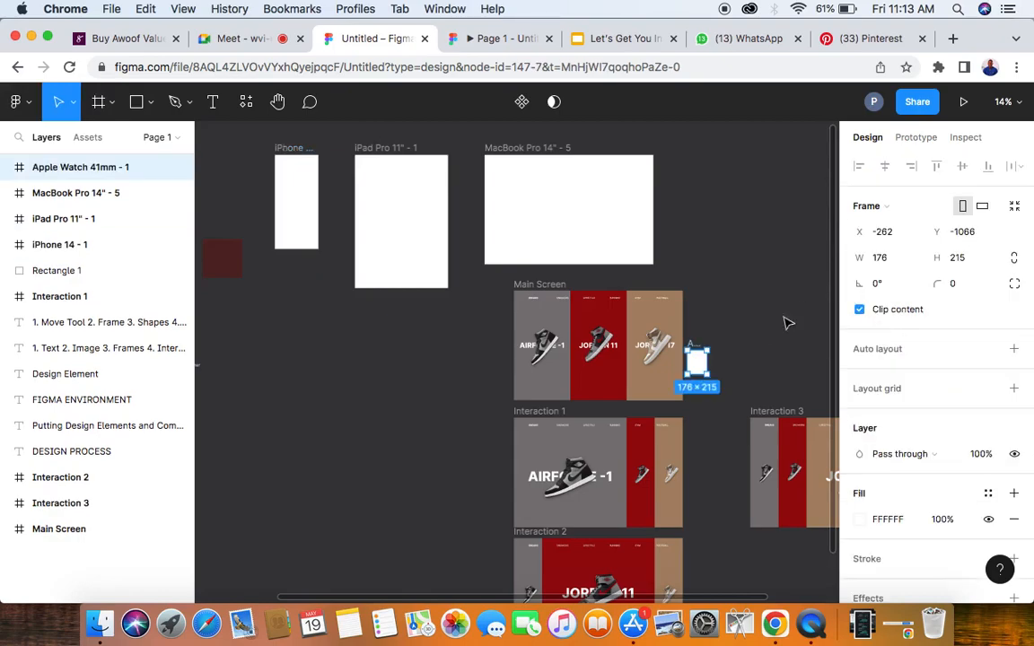
drag(696, 359, 689, 176)
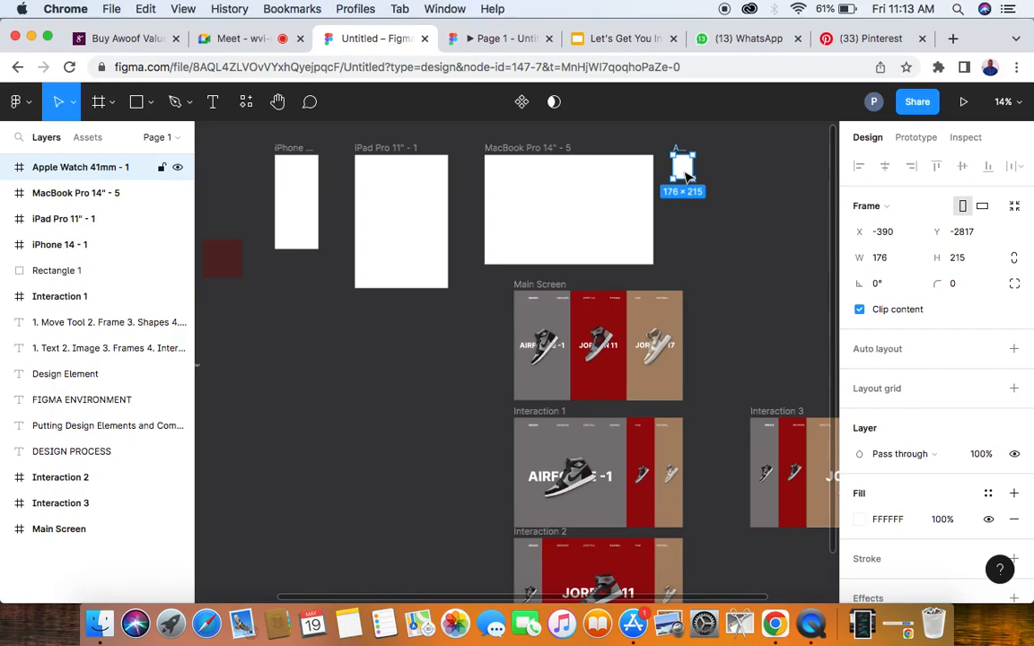
- Select the MacBook, iPad and iPhone frames one after another to compare their dimensions
click(554, 191)
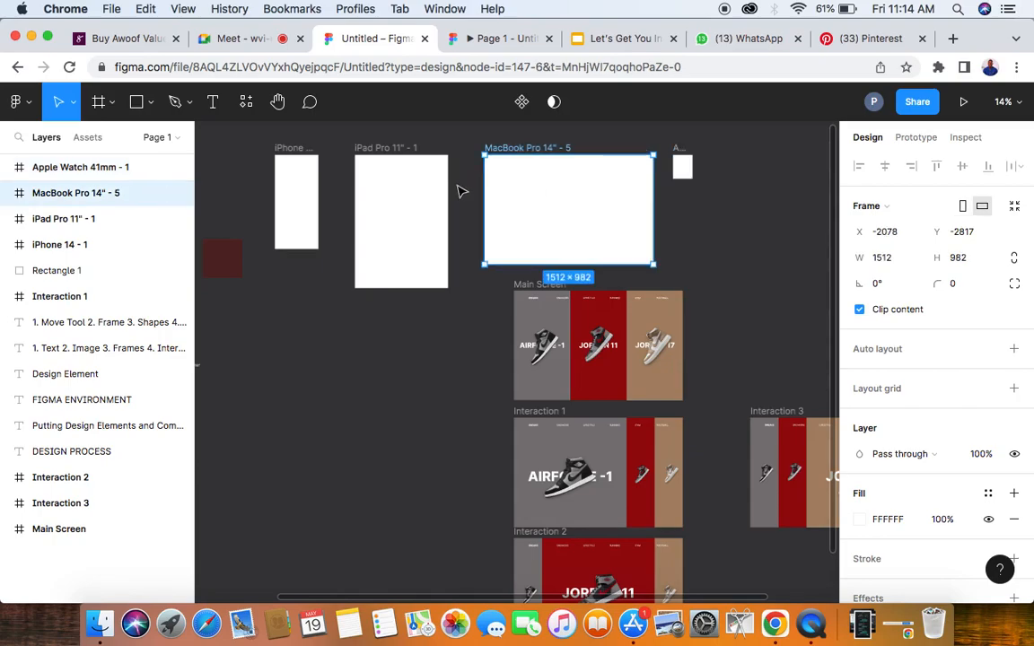
click(379, 156)
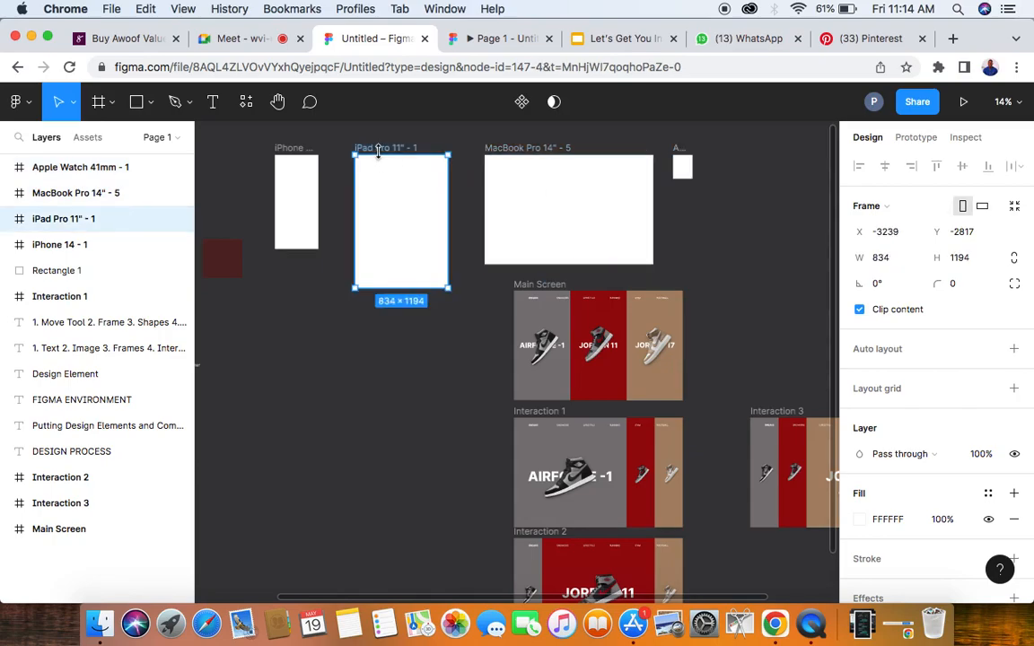
click(289, 159)
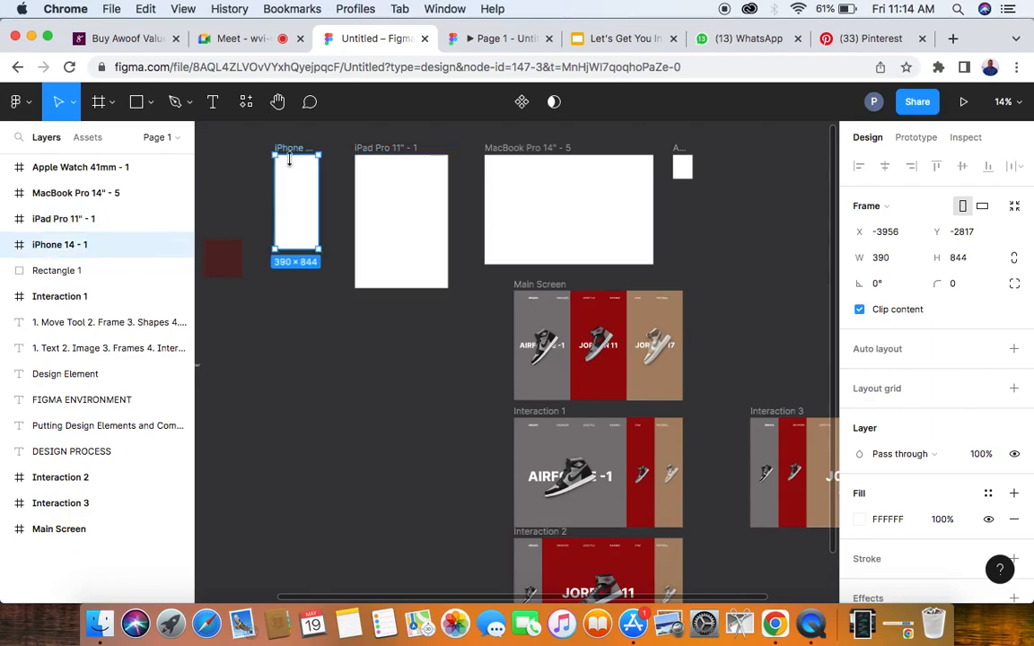
- Activate the Frame tool and expand the Phone presets to examine the available phone models and sizes
click(114, 104)
click(98, 102)
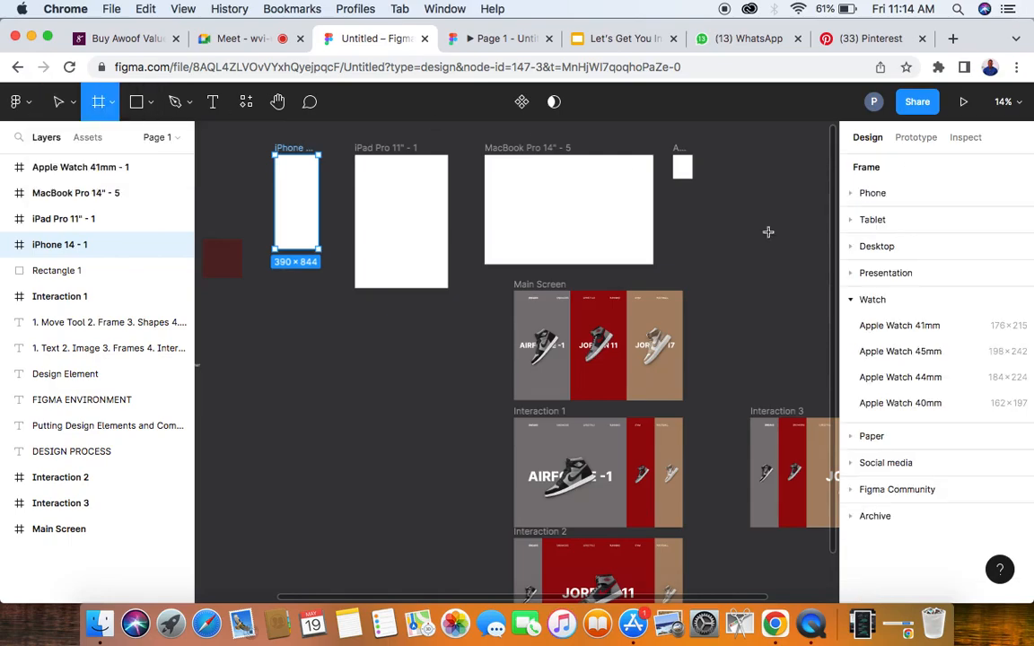
click(853, 193)
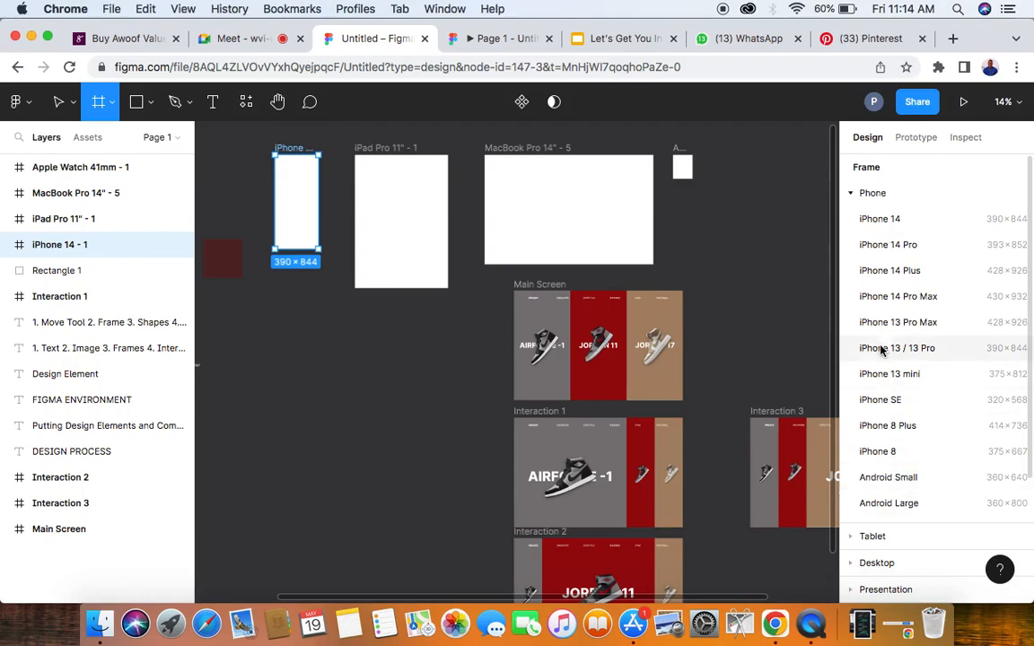
- Draw a custom frame about 1614 × 1078 enclosing the iPhone 14 frame, and delete it together with its contents
click(851, 193)
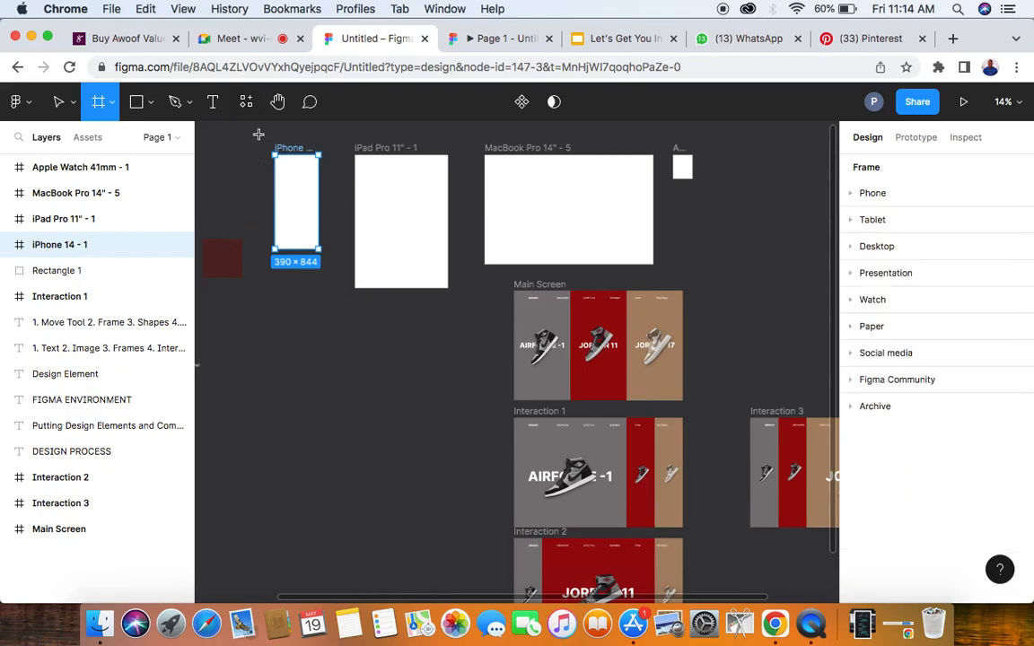
drag(257, 138, 438, 256)
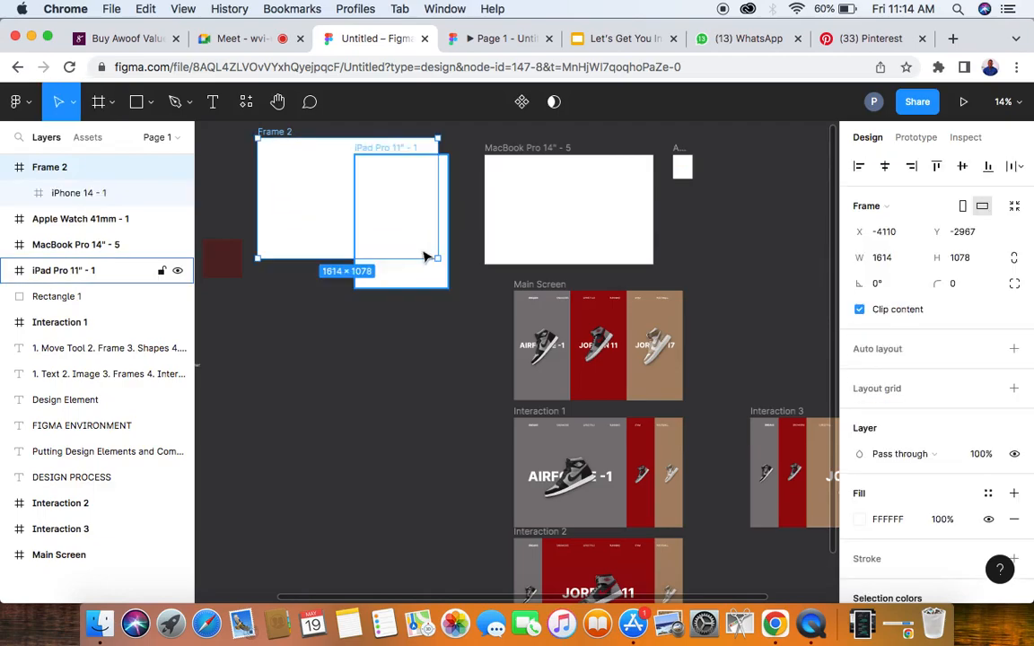
key(BackSpace)
key(Escape)
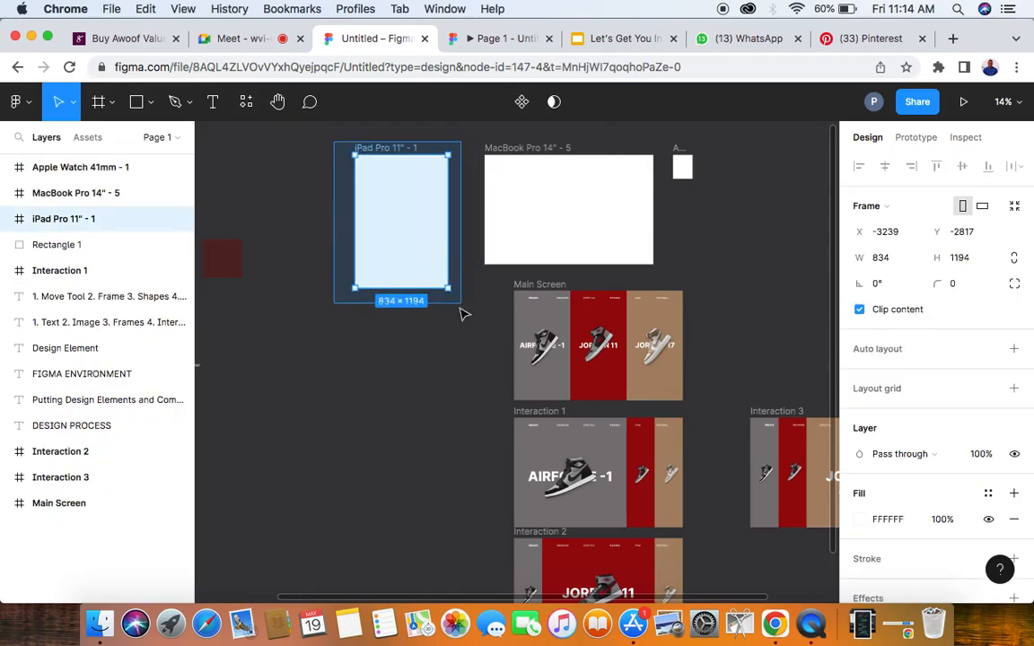
- Delete the iPad Pro 11" frame and the dark red rectangle near the text notes
key(Delete)
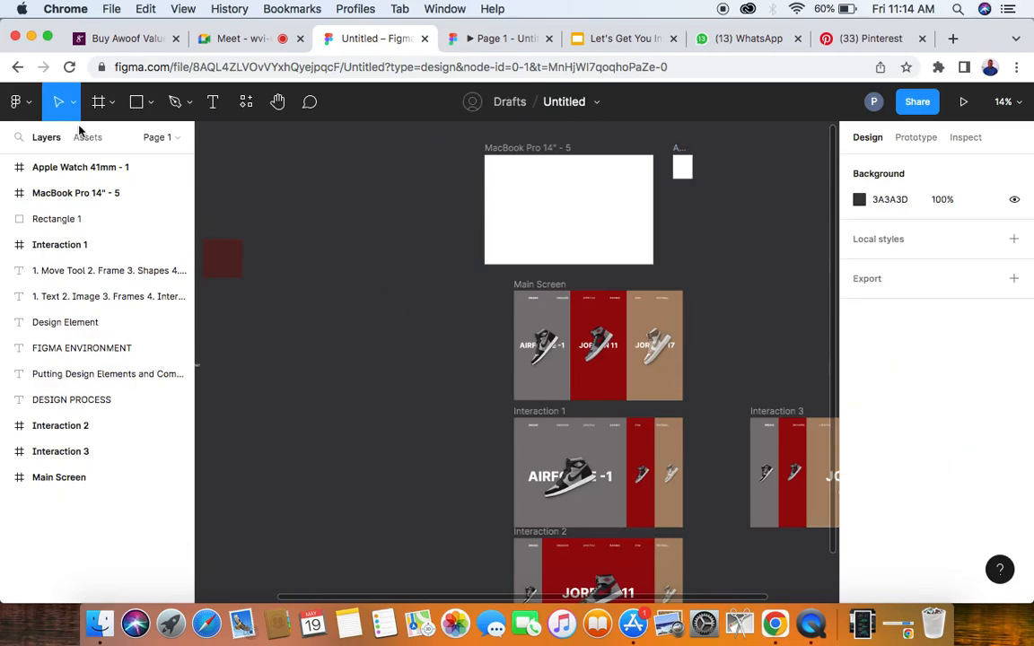
scroll(222, 233, left, 4)
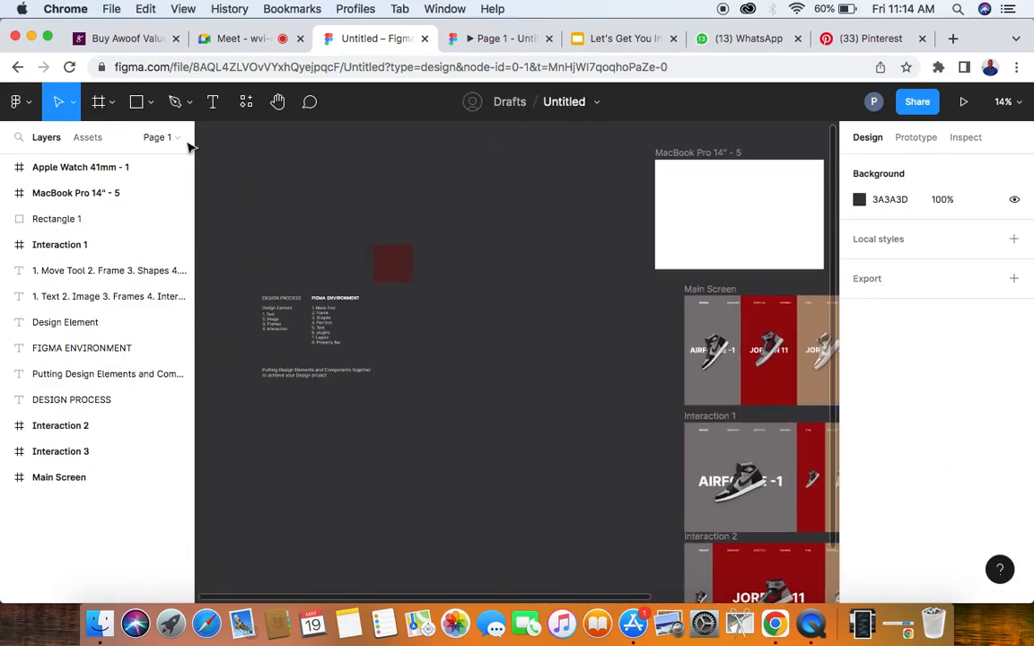
drag(279, 177, 439, 281)
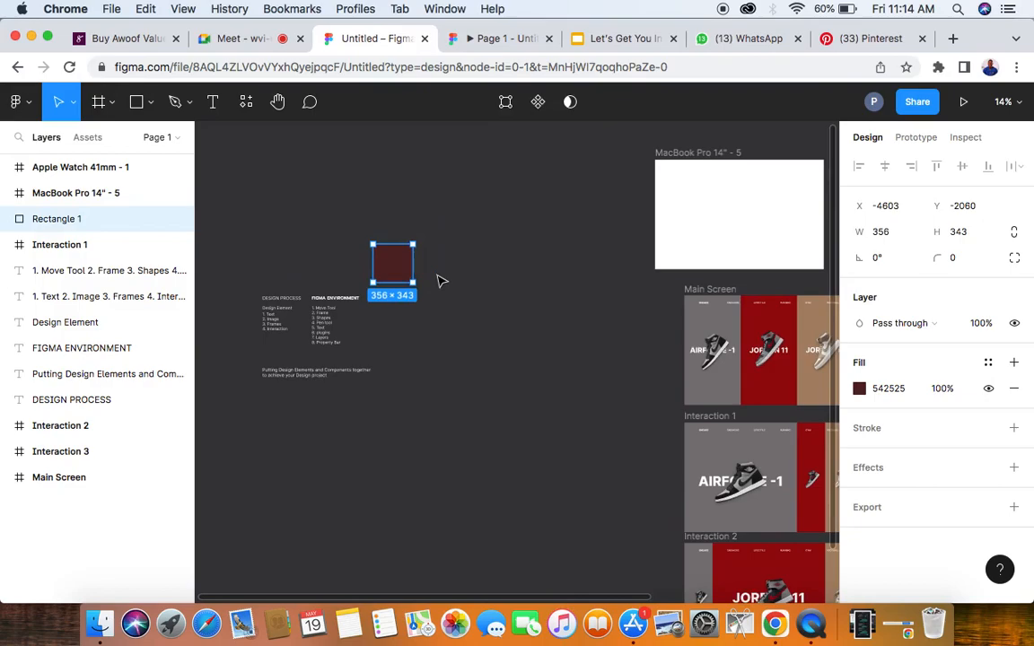
key(Delete)
- Move the MacBook Pro 14" frame closer to the text notes, to X -3930, Y -2839, and deselect it
drag(702, 232, 495, 232)
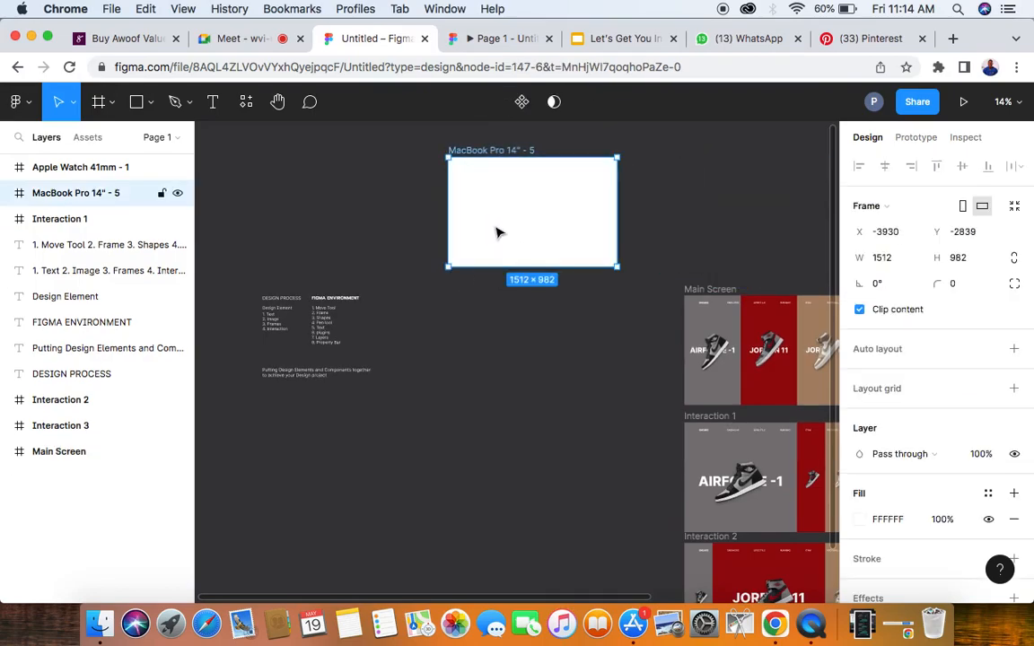
click(350, 265)
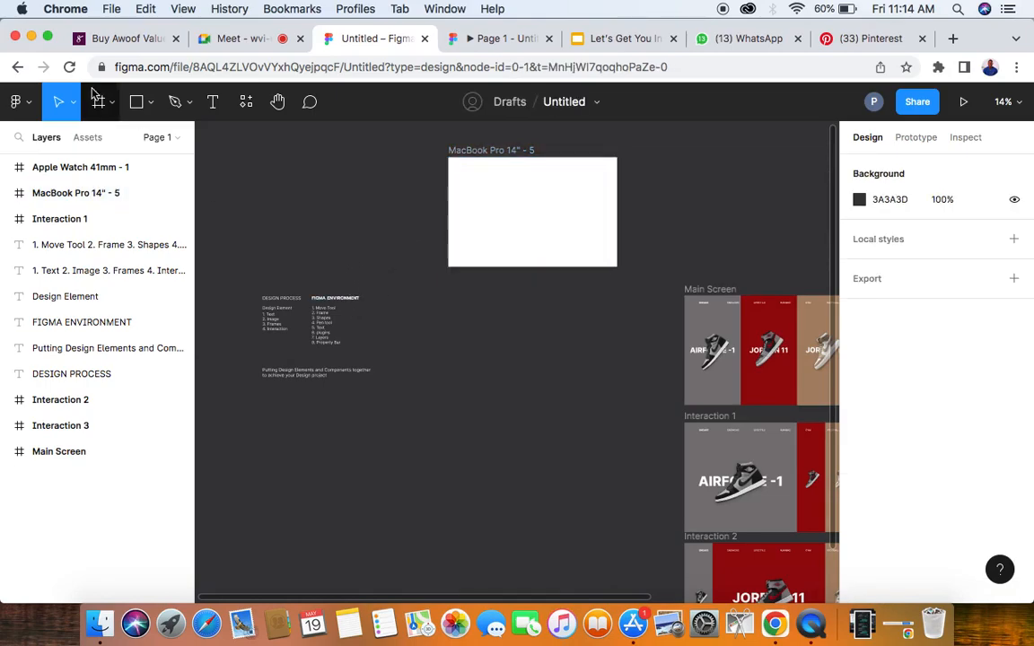
- Draw a triangle about 608 × 536 on the empty canvas below the MacBook frame with the Polygon tool
click(152, 106)
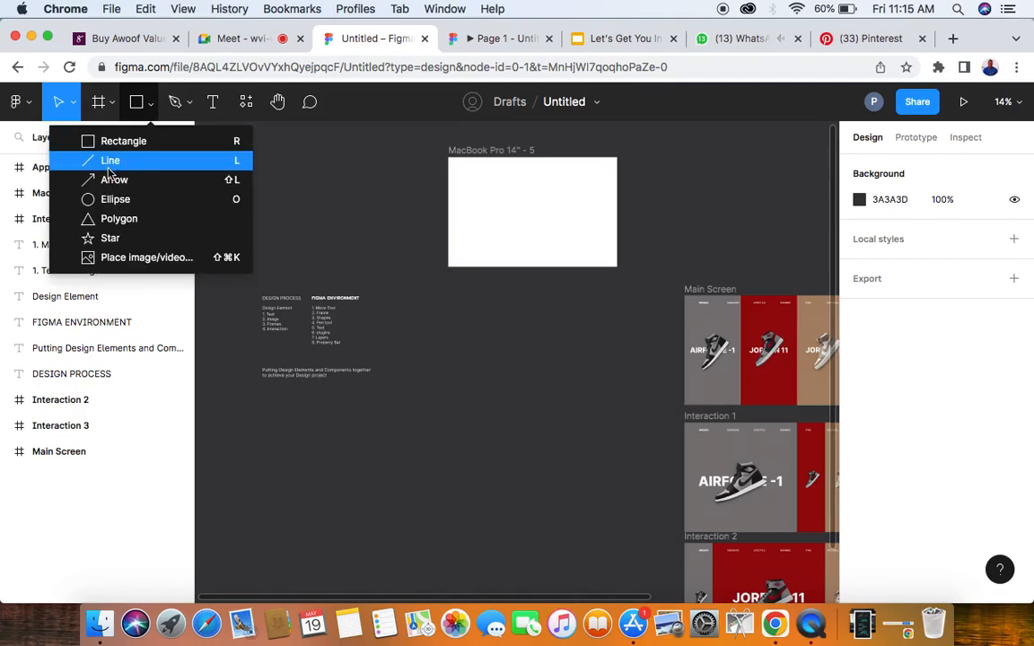
click(110, 226)
drag(440, 386, 505, 445)
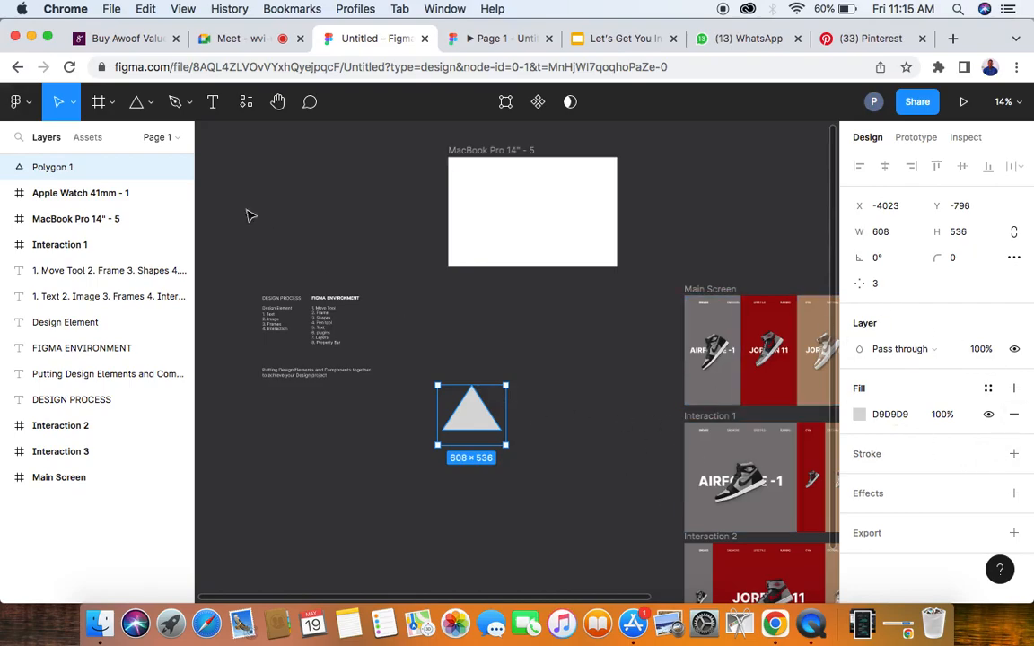
- Draw a horizontal line about 1248 long below the text notes and the triangle
click(149, 102)
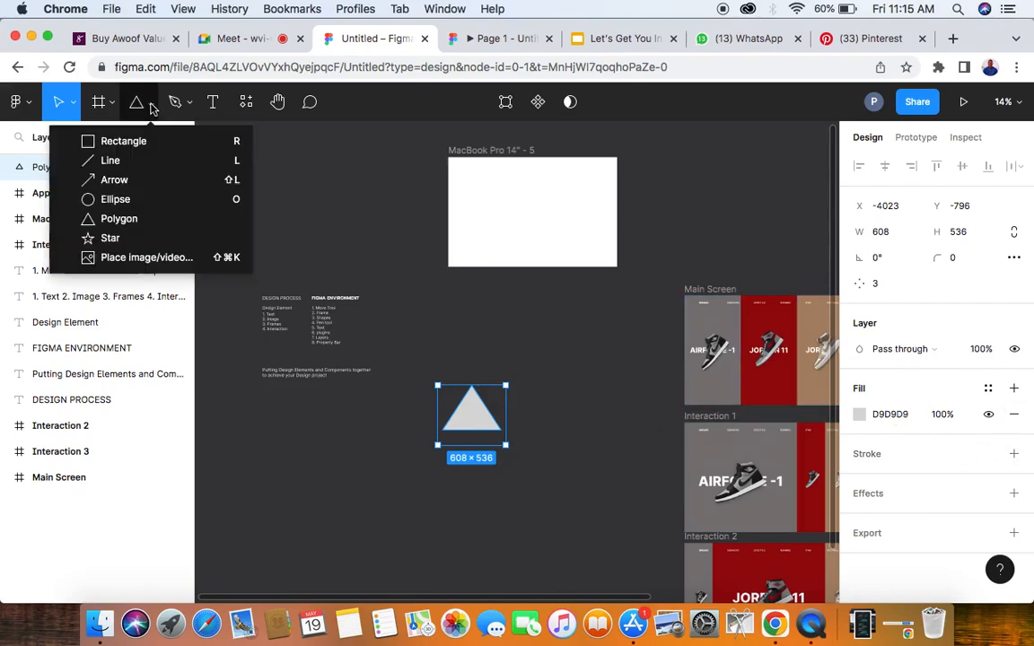
click(109, 161)
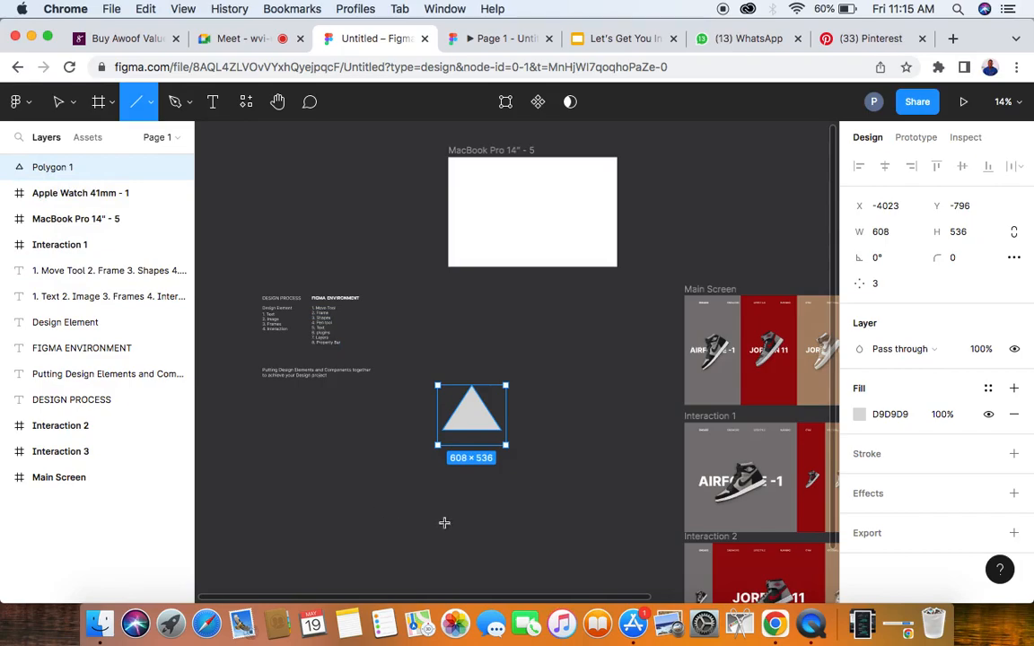
drag(291, 478, 431, 477)
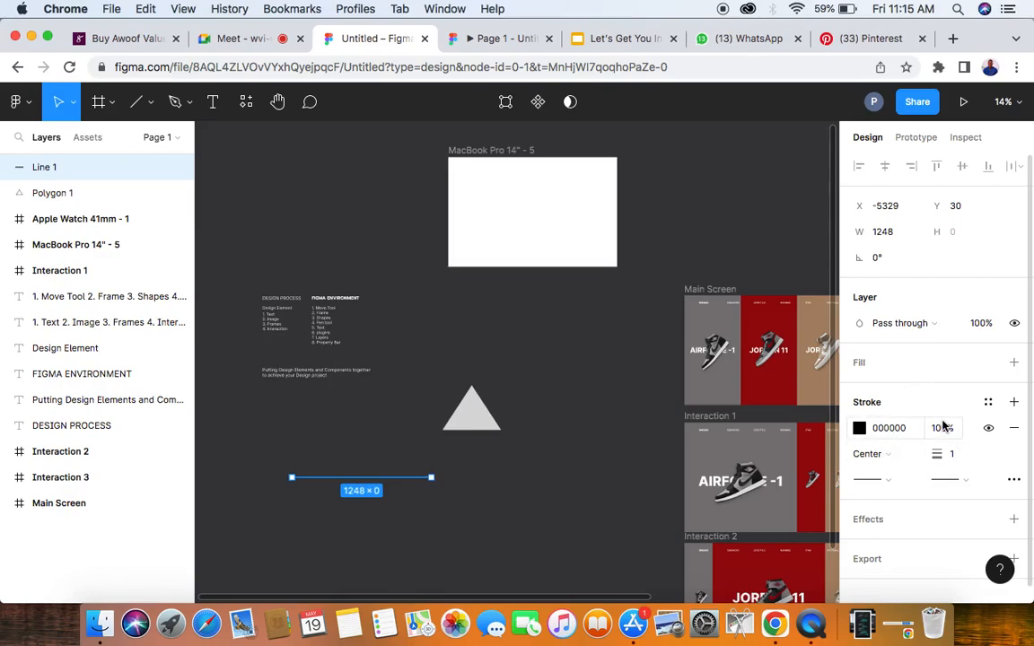
- Switch to the Google Meet call, mute the two participants with open microphones for everyone, and return to the Untitled Figma file
click(245, 41)
click(682, 175)
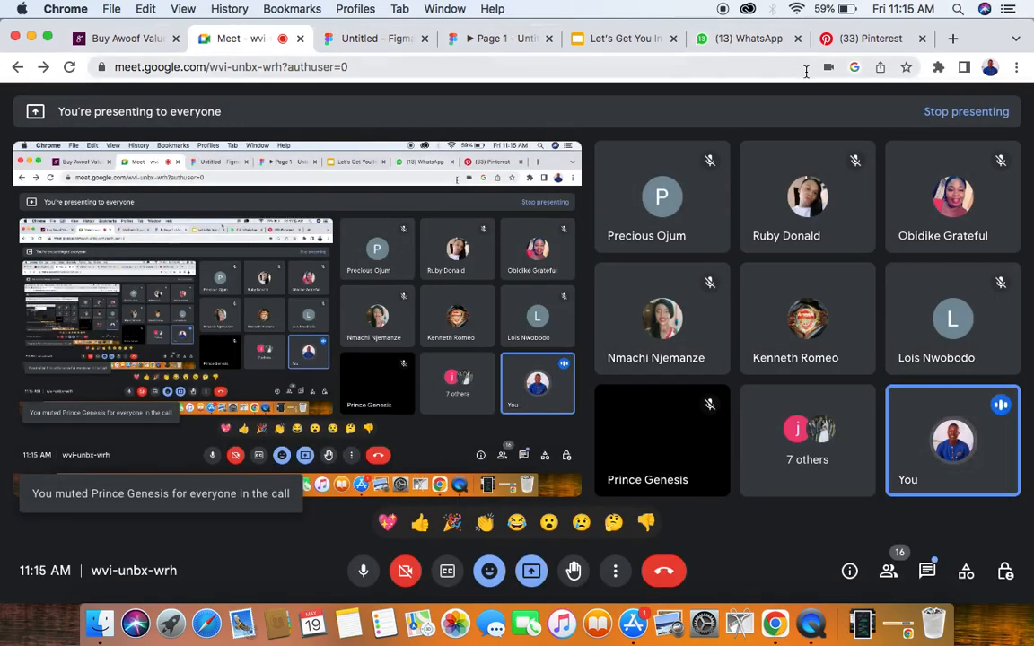
click(377, 40)
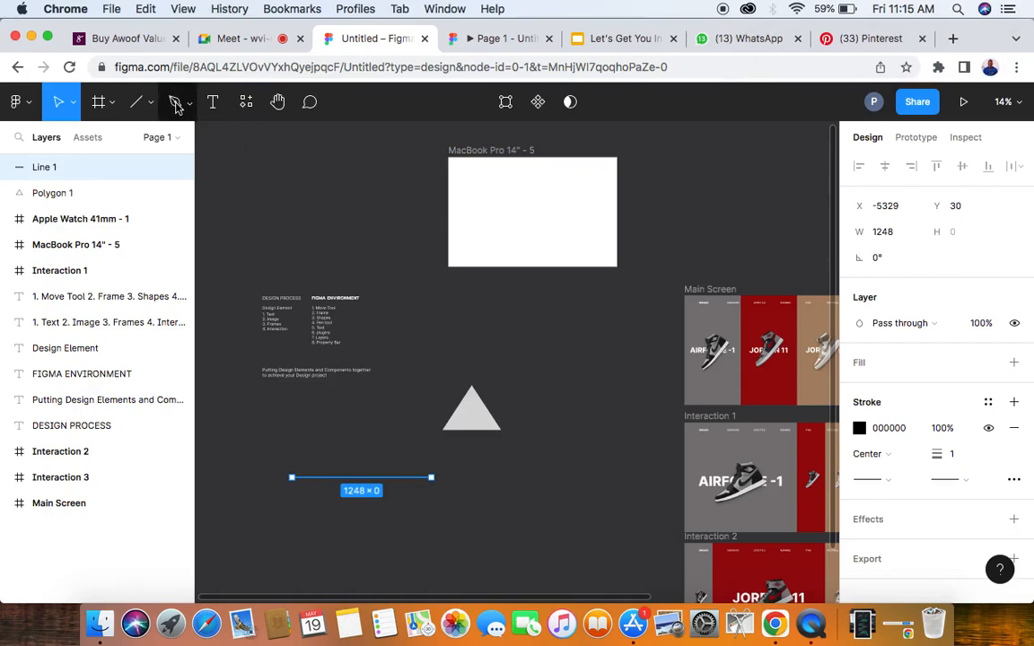
click(236, 46)
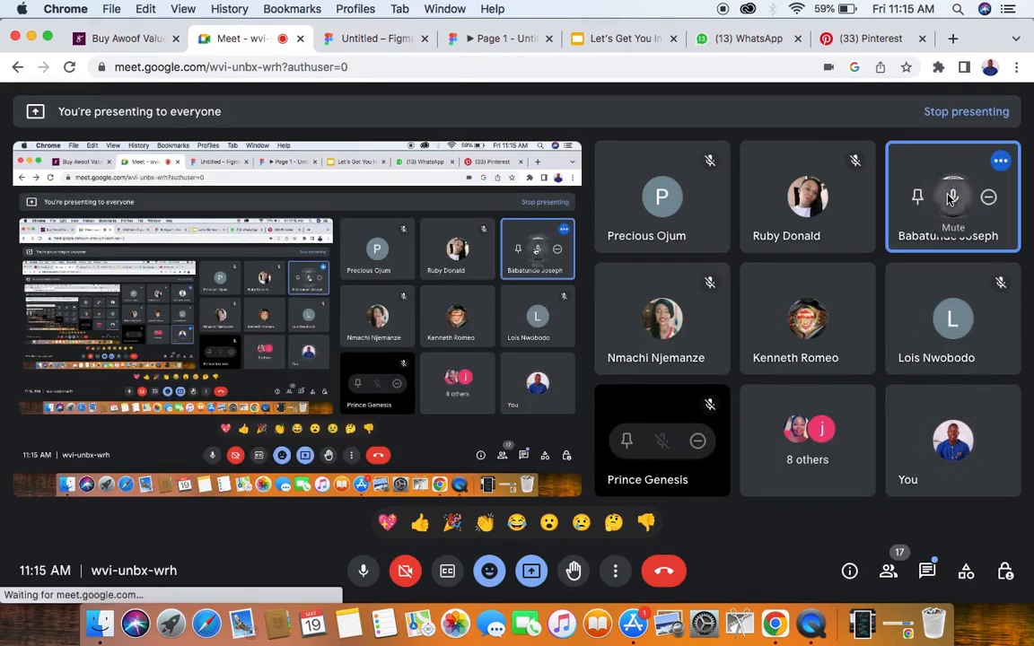
click(953, 197)
click(630, 376)
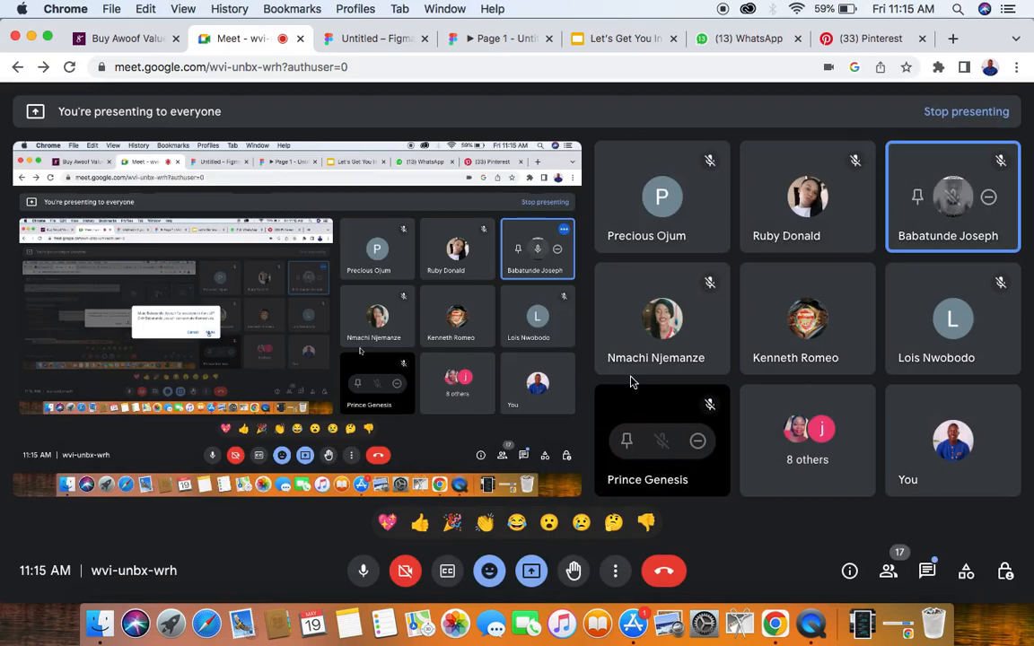
click(370, 38)
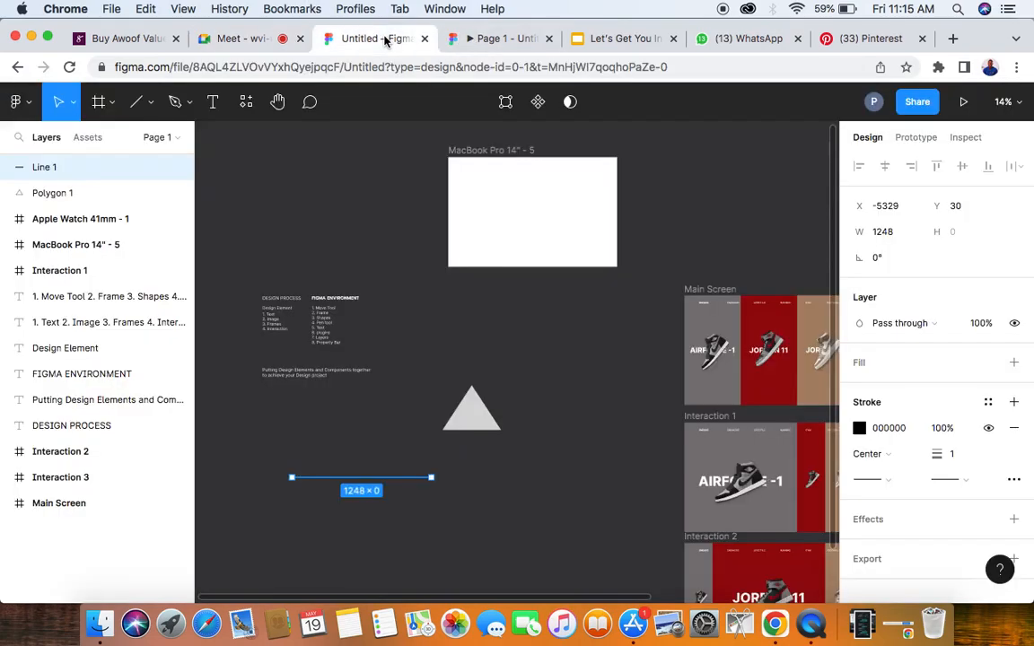
- Draw an irregular open path of straight segments around the text notes with the Pen tool, and delete it
click(177, 104)
click(300, 239)
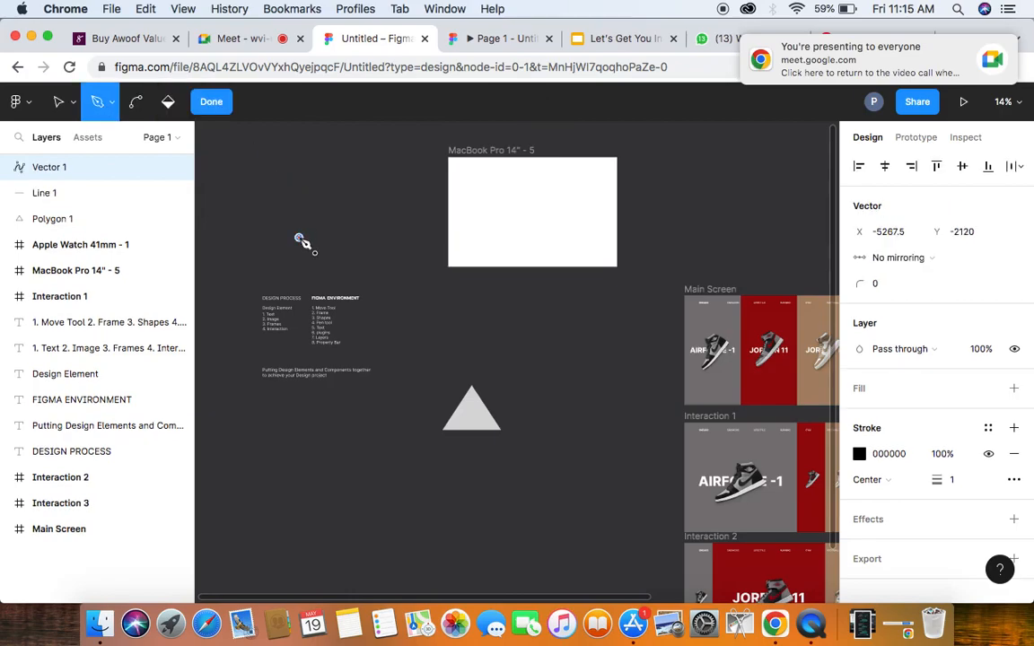
click(323, 191)
click(358, 238)
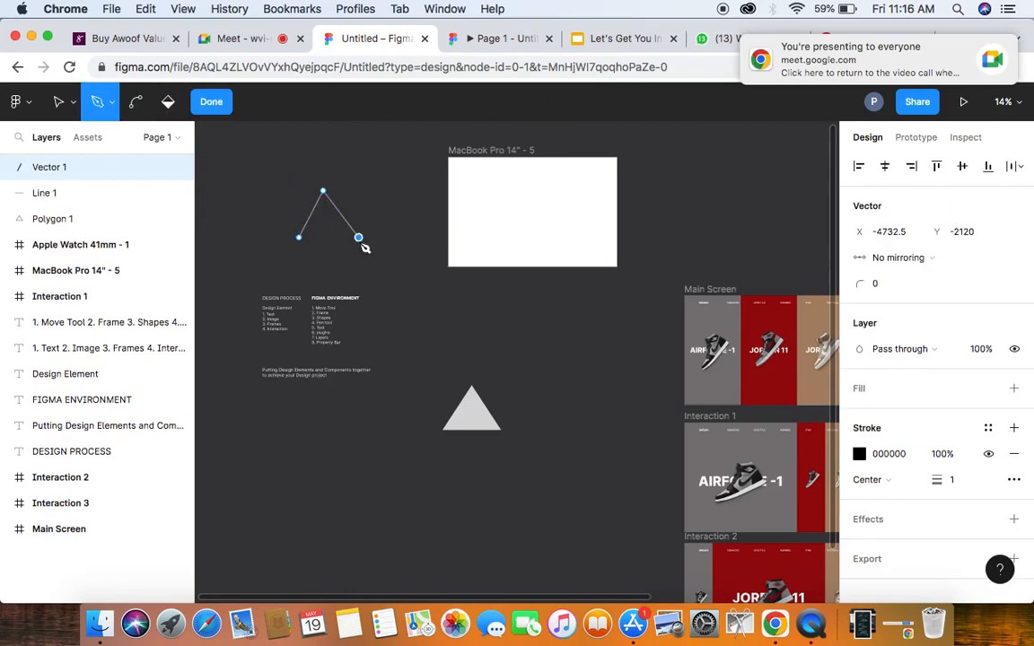
click(396, 158)
click(323, 158)
click(252, 184)
click(242, 230)
click(286, 274)
click(397, 269)
click(414, 205)
click(427, 129)
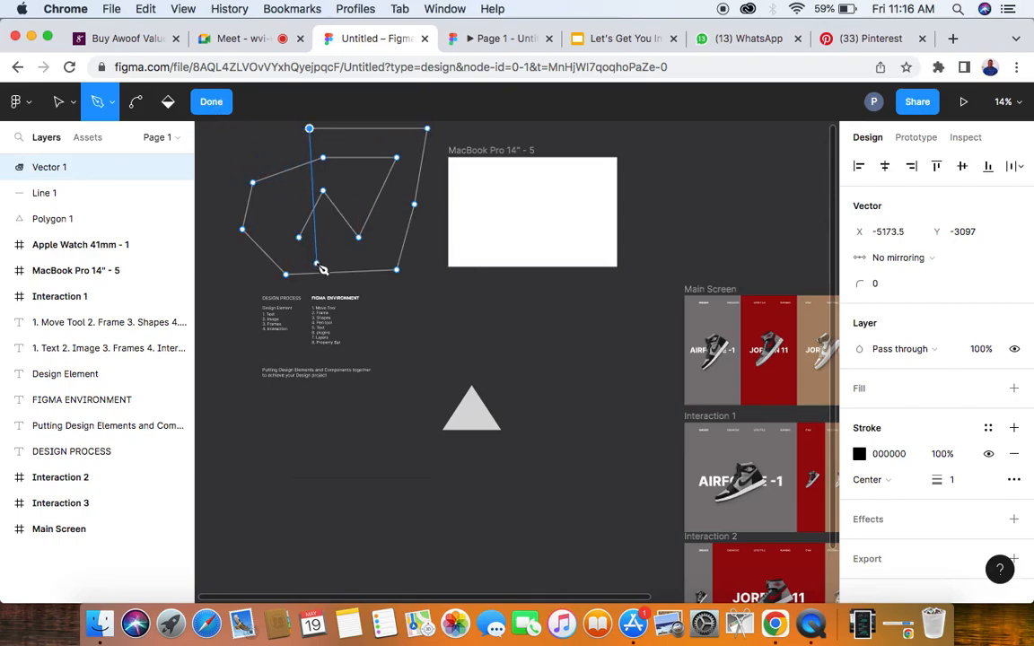
click(462, 366)
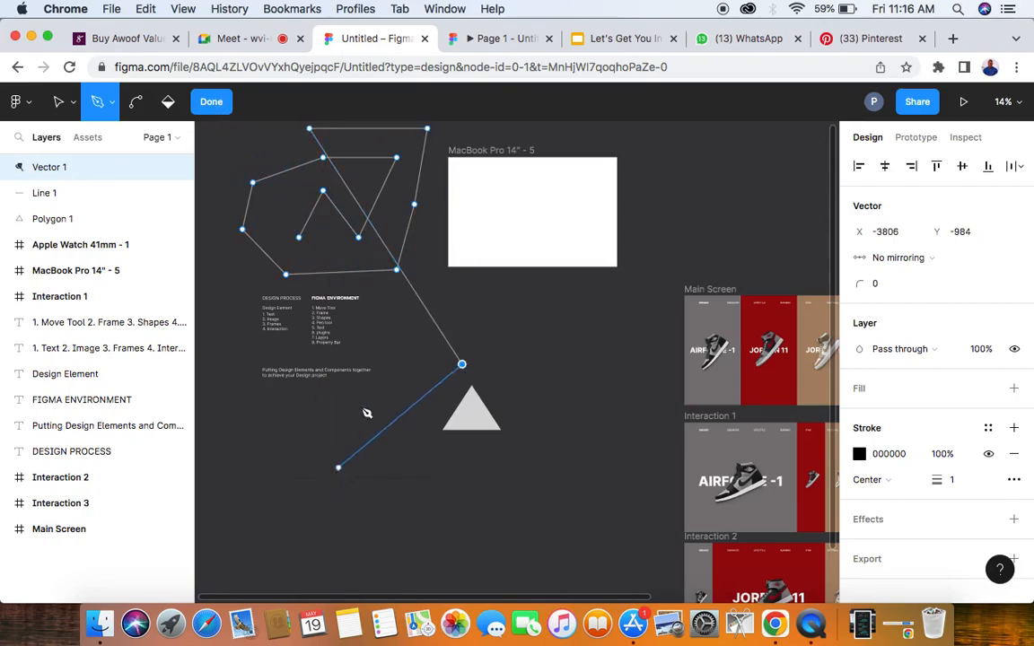
click(210, 101)
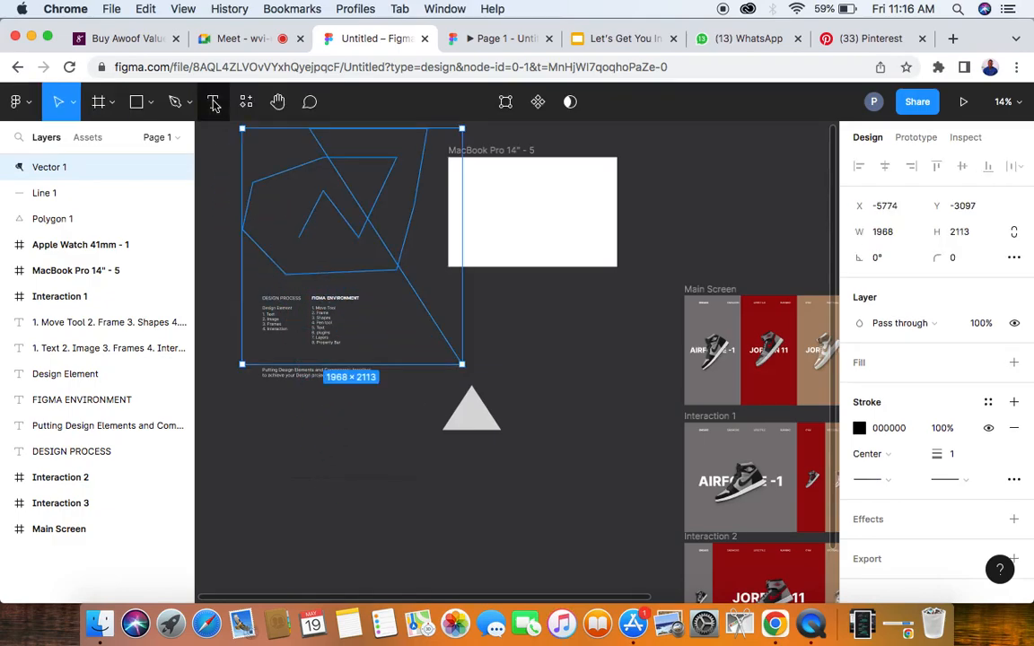
key(Delete)
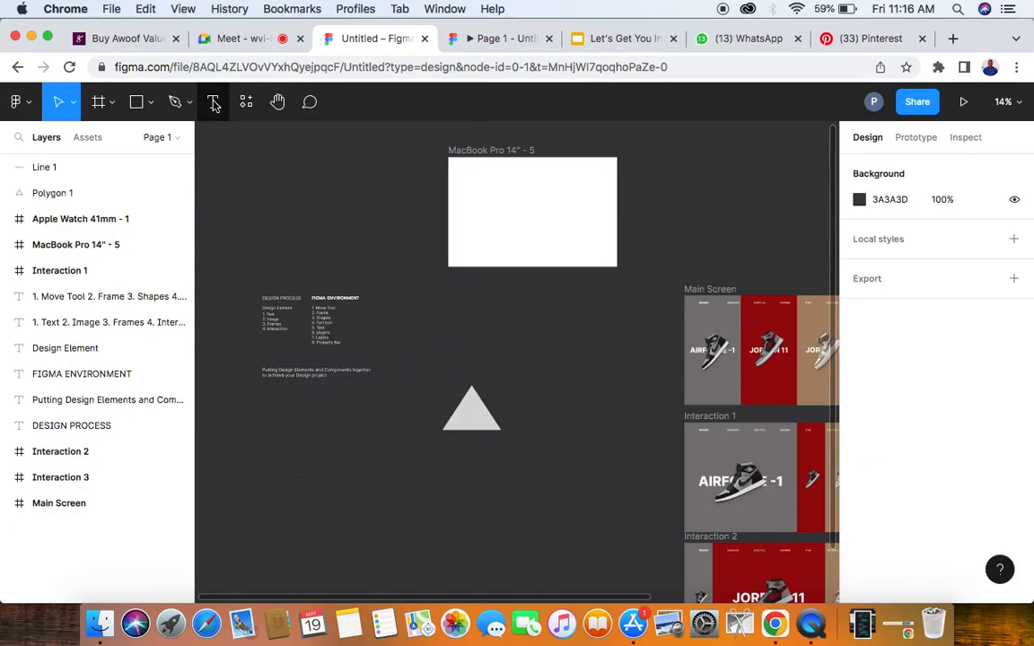
- Draw a closed house outline with a door opening, about 127 × 140.5, above the DESIGN PROCESS text using the Pen tool
click(173, 103)
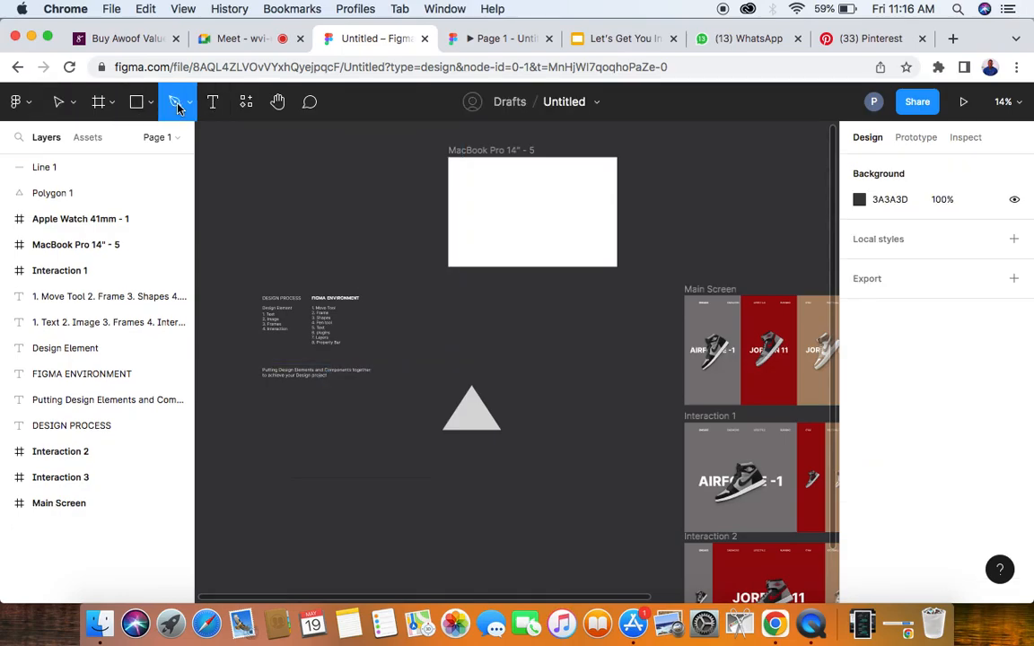
scroll(278, 206, up, 5)
scroll(279, 207, up, 3)
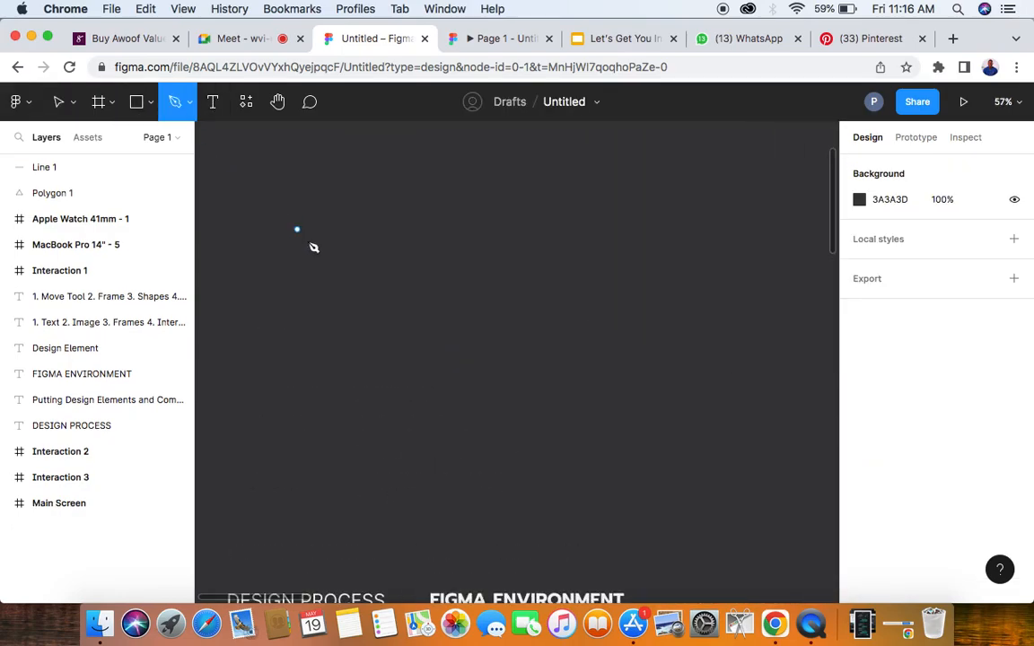
click(334, 319)
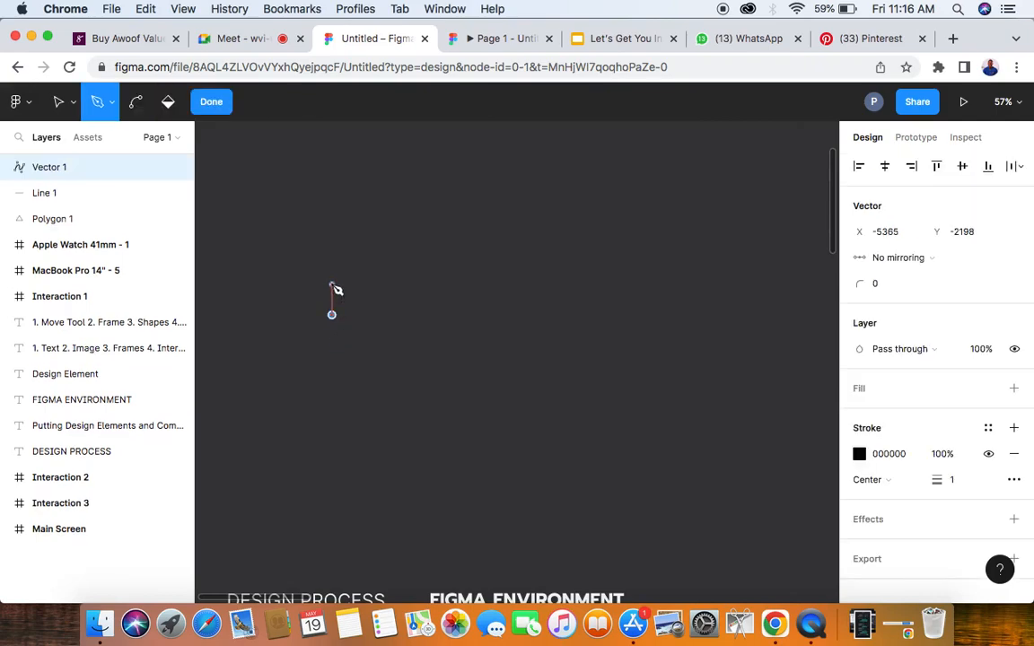
click(332, 280)
click(361, 252)
click(390, 281)
click(392, 316)
click(373, 315)
click(350, 291)
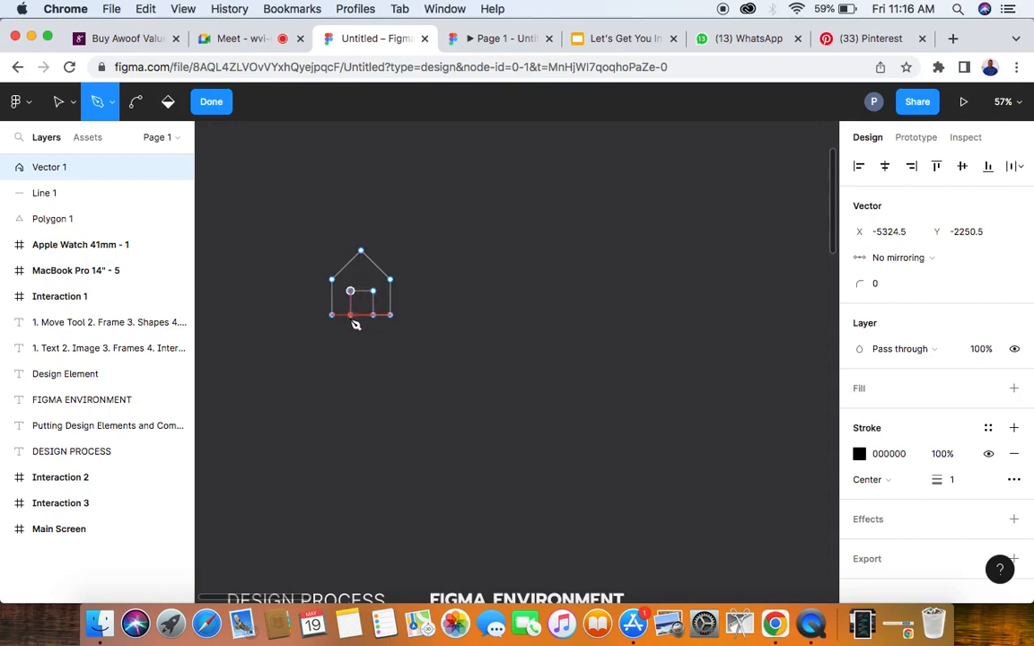
click(350, 315)
click(211, 101)
click(482, 263)
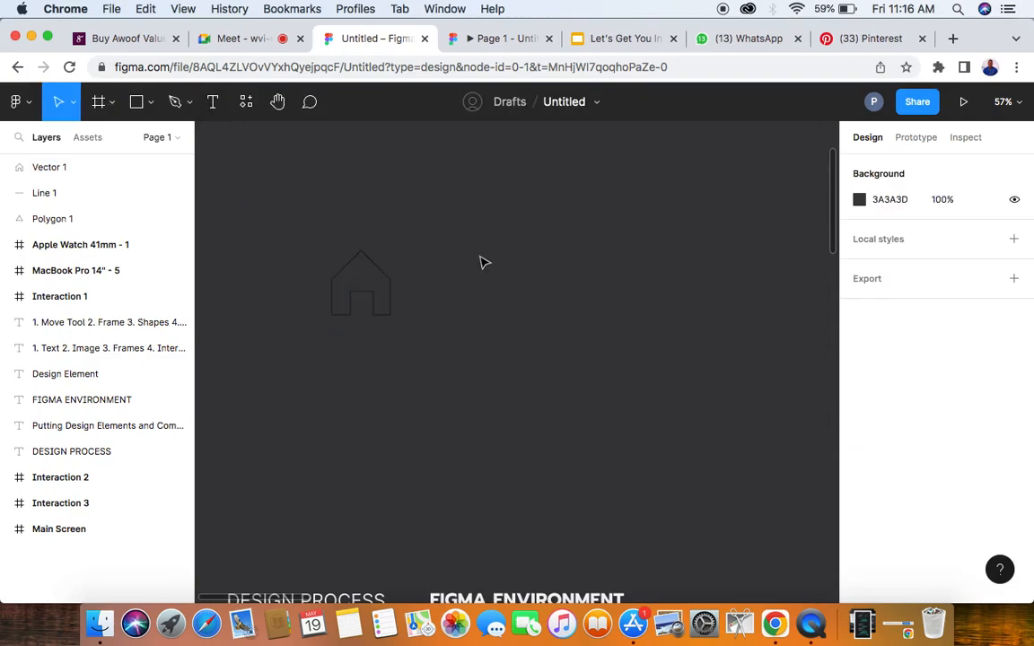
- Add a solid pink fill, DD409E, to the house vector
click(390, 286)
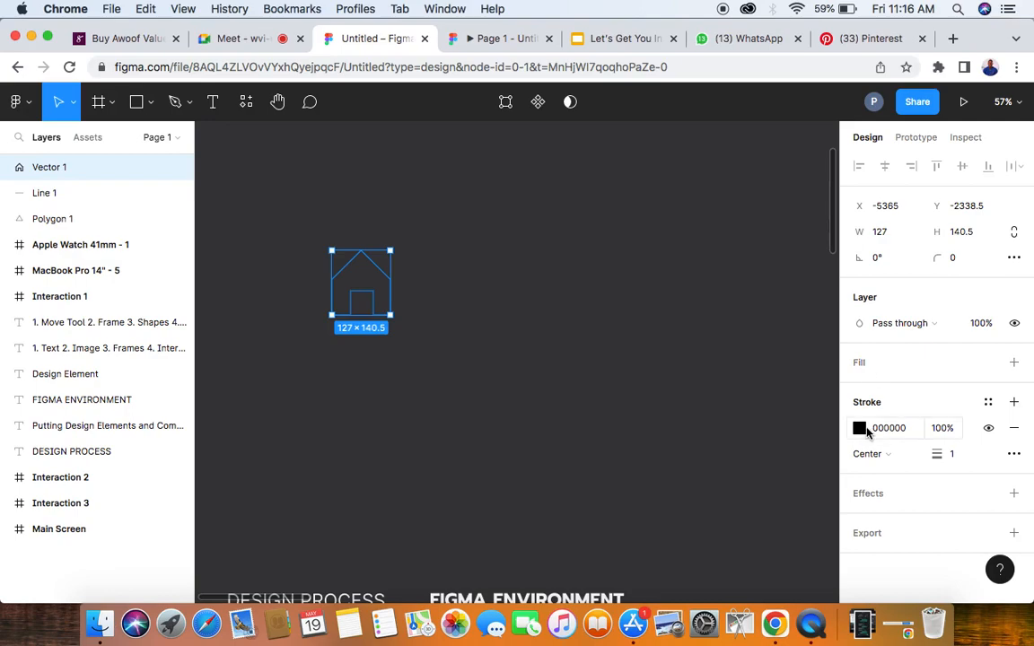
click(1016, 363)
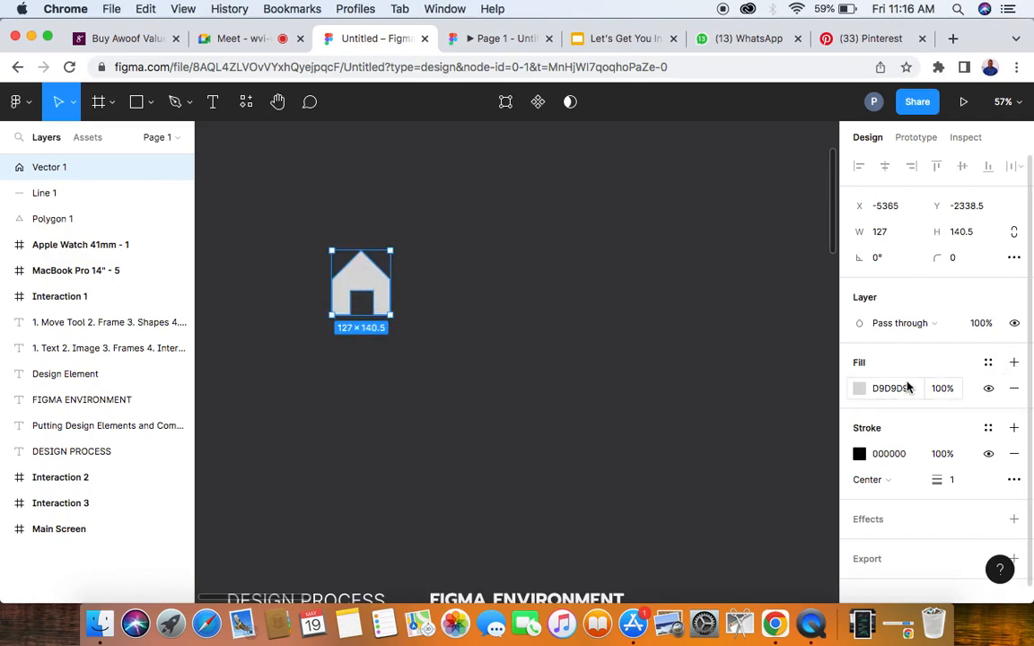
click(859, 389)
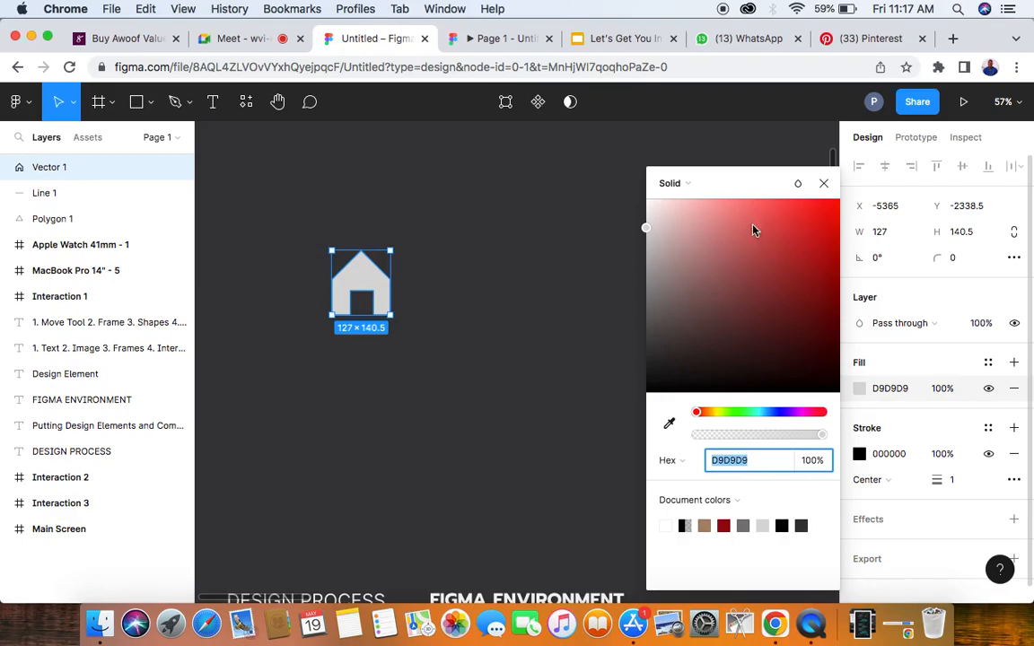
drag(696, 413, 810, 417)
click(783, 225)
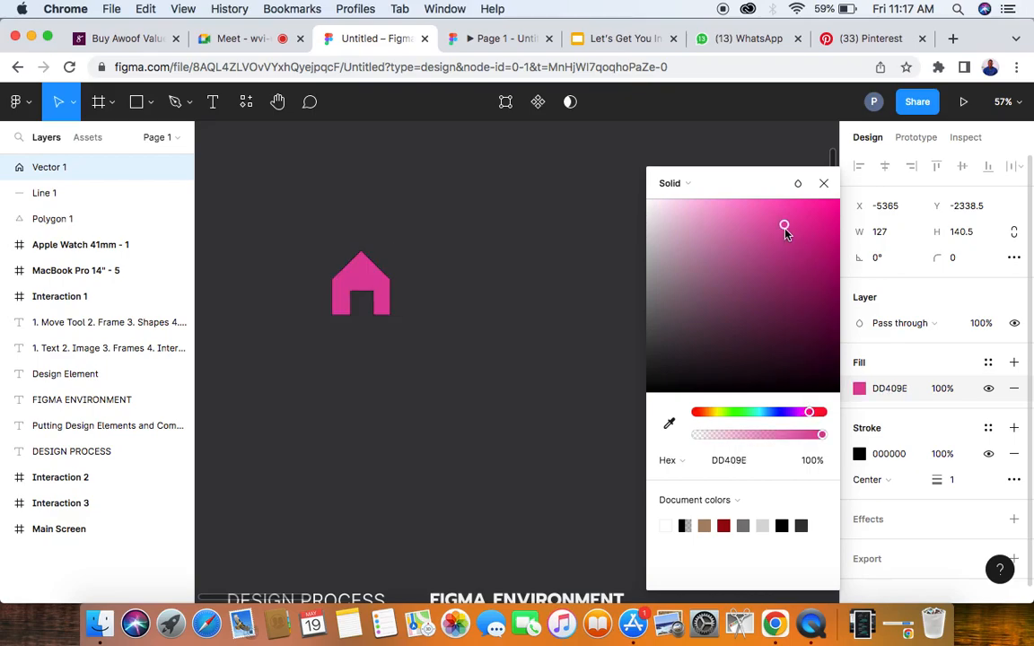
click(824, 185)
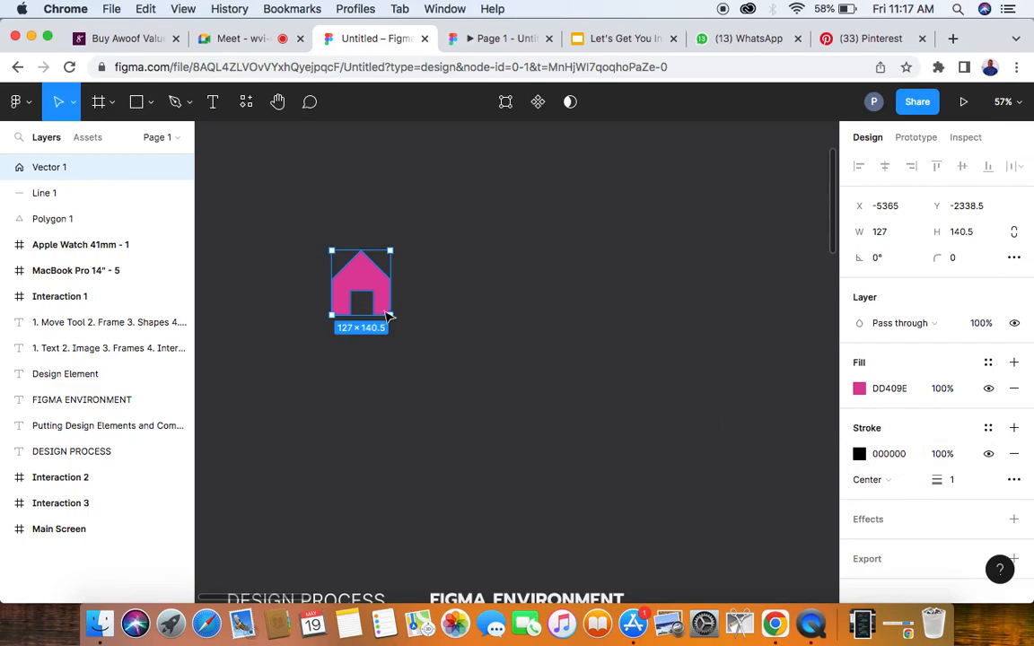
- Set the pink house vector's stroke weight to 4
scroll(353, 284, up, 10)
scroll(353, 284, down, 3)
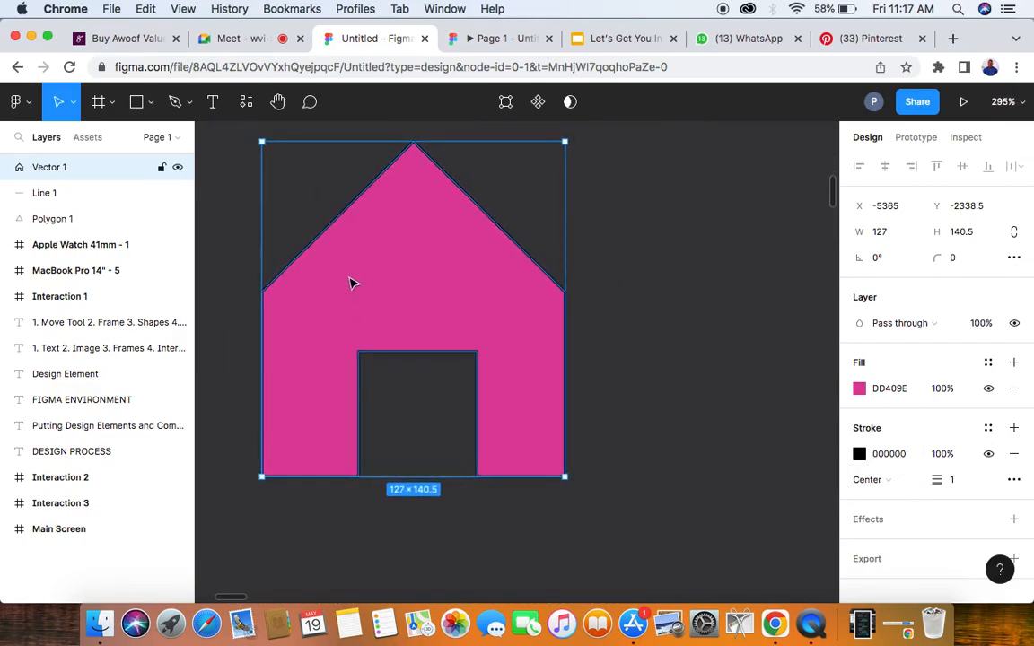
click(609, 233)
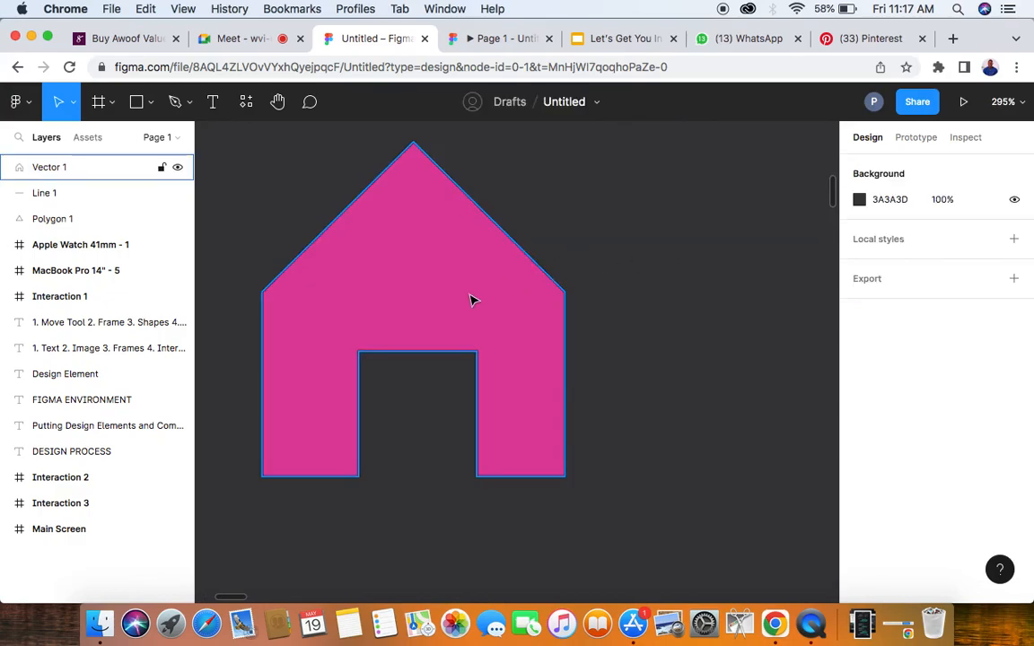
click(515, 263)
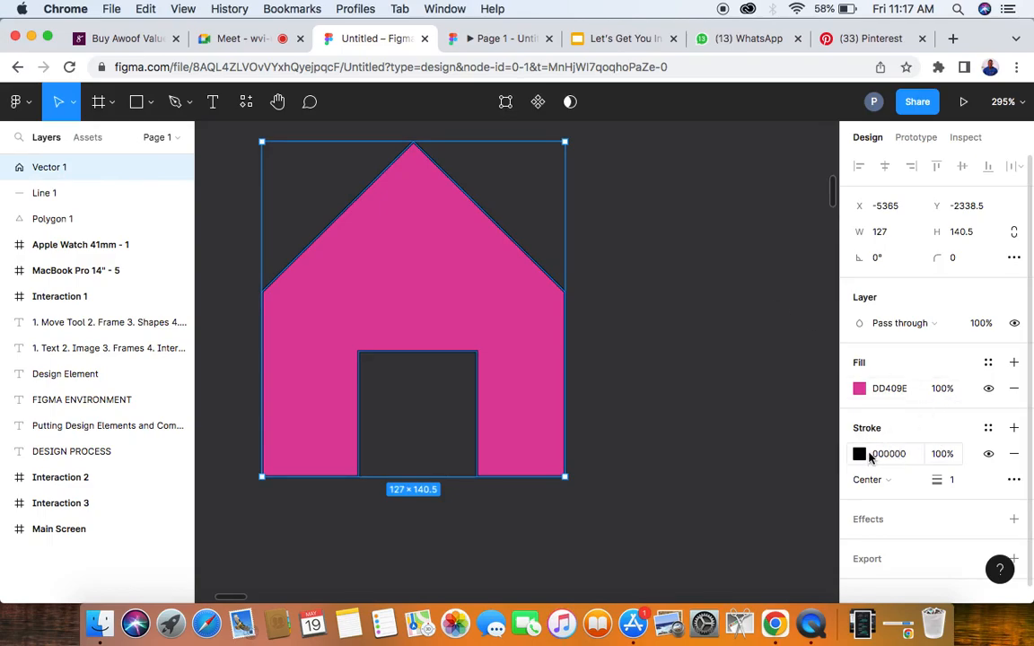
click(953, 483)
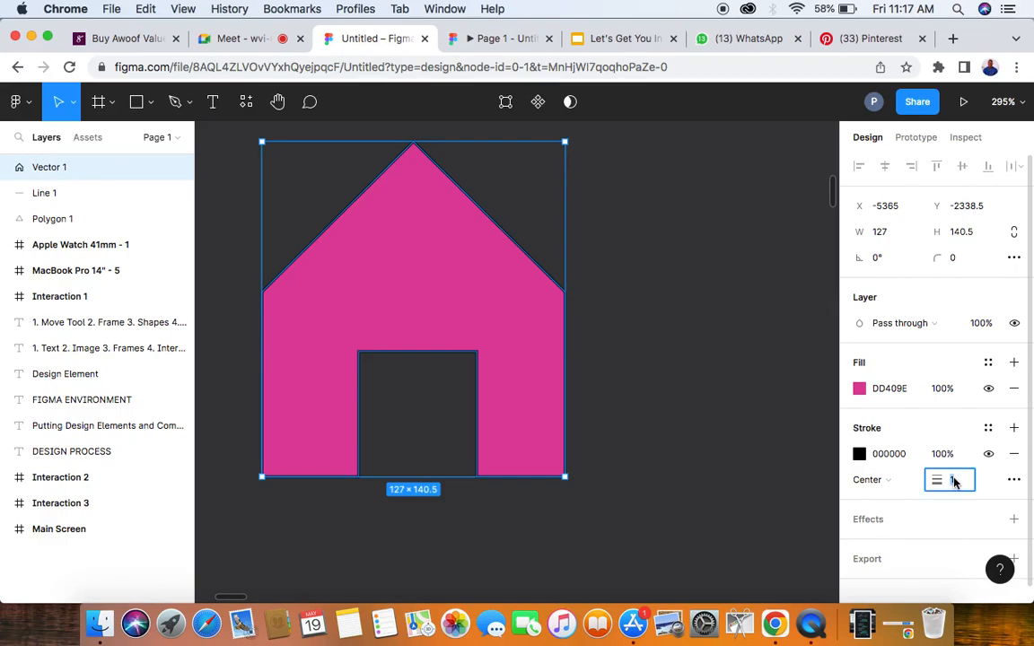
text(4)
key(Return)
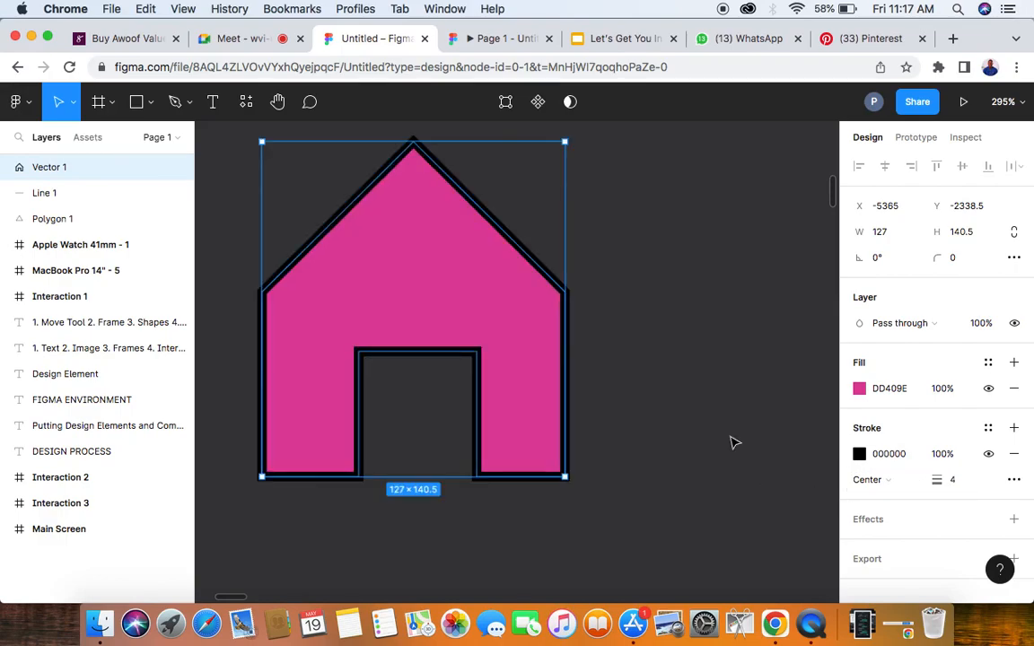
click(662, 399)
- Change the house vector's stroke to a solid turquoise, 53DFBD
click(577, 379)
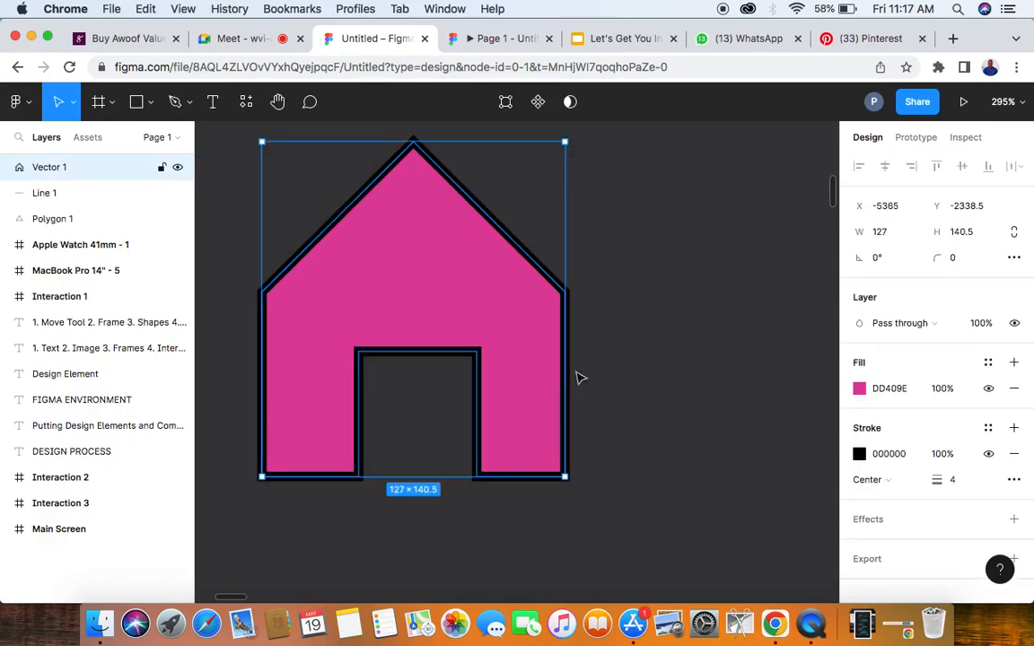
click(860, 456)
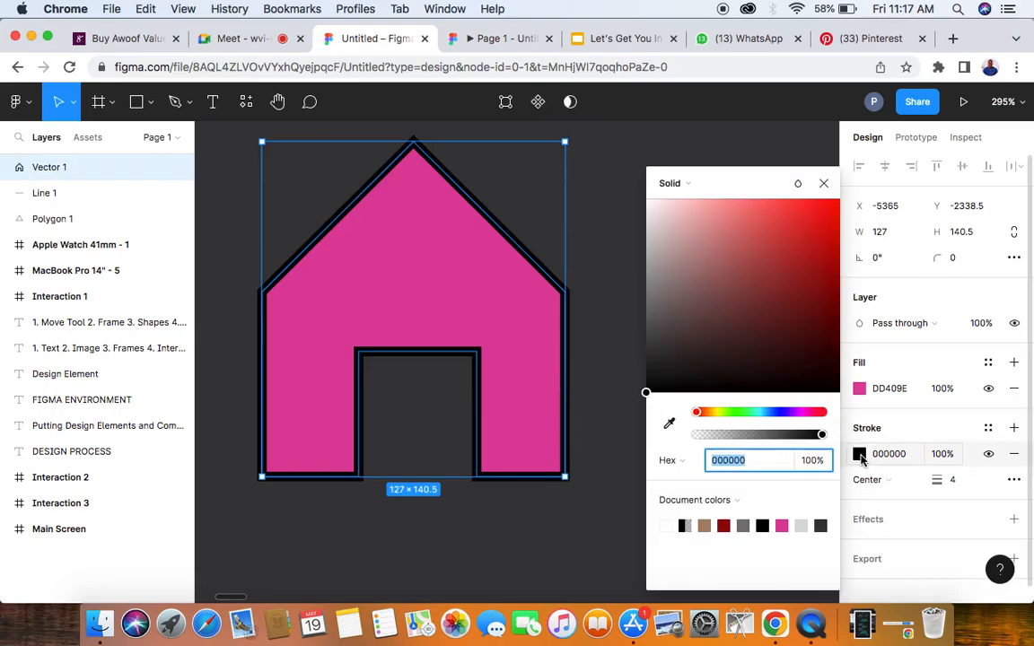
click(803, 412)
click(752, 413)
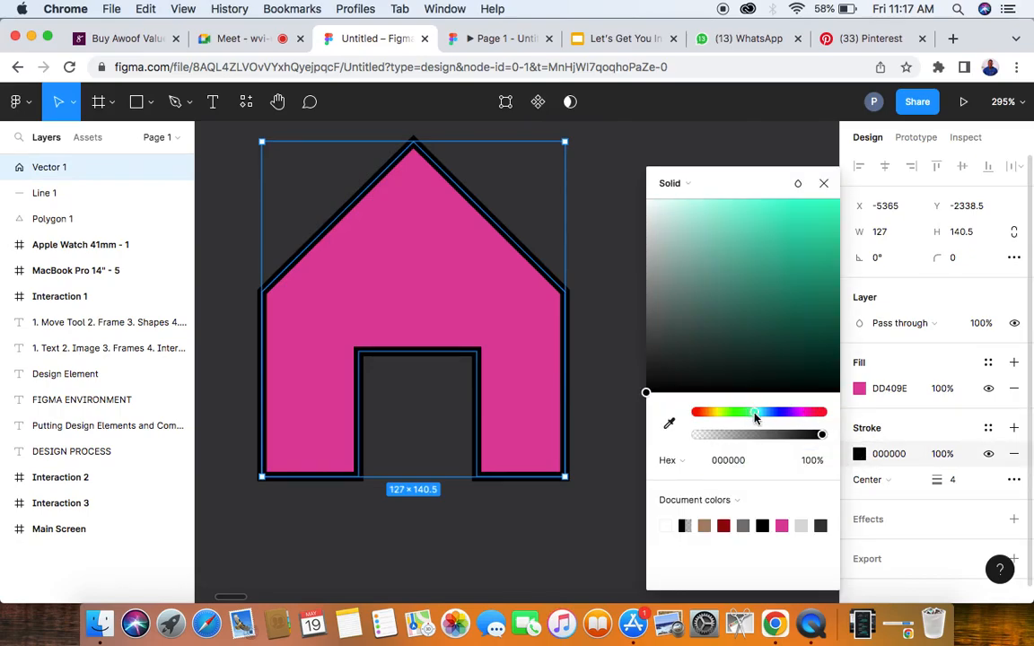
click(768, 223)
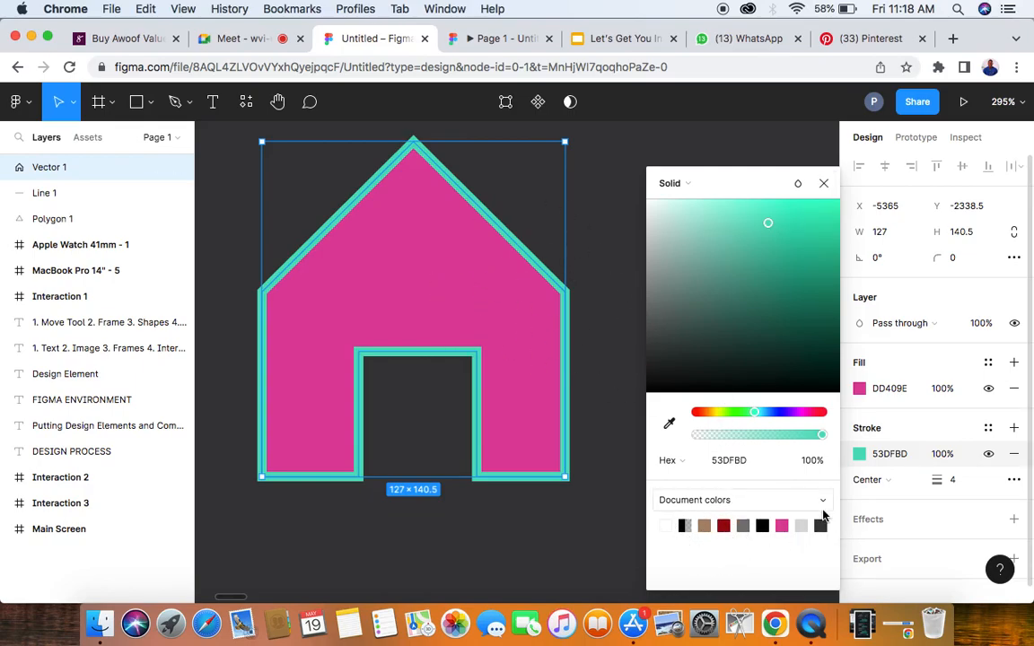
click(574, 528)
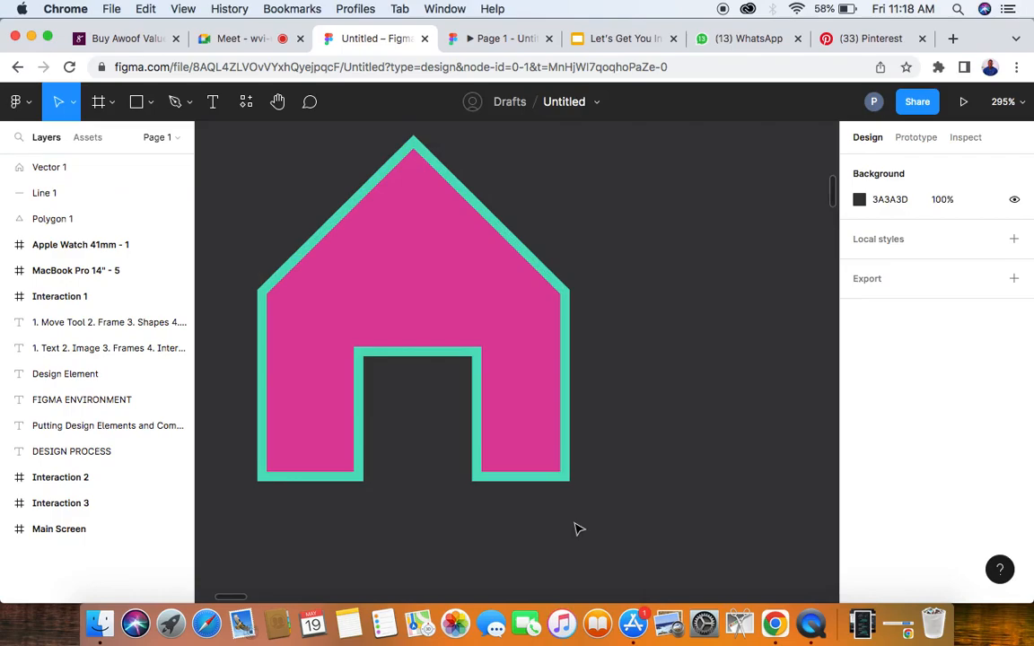
- Open the house vector's fill colour settings to view the document colours, then close them and deselect the house
click(515, 307)
click(859, 389)
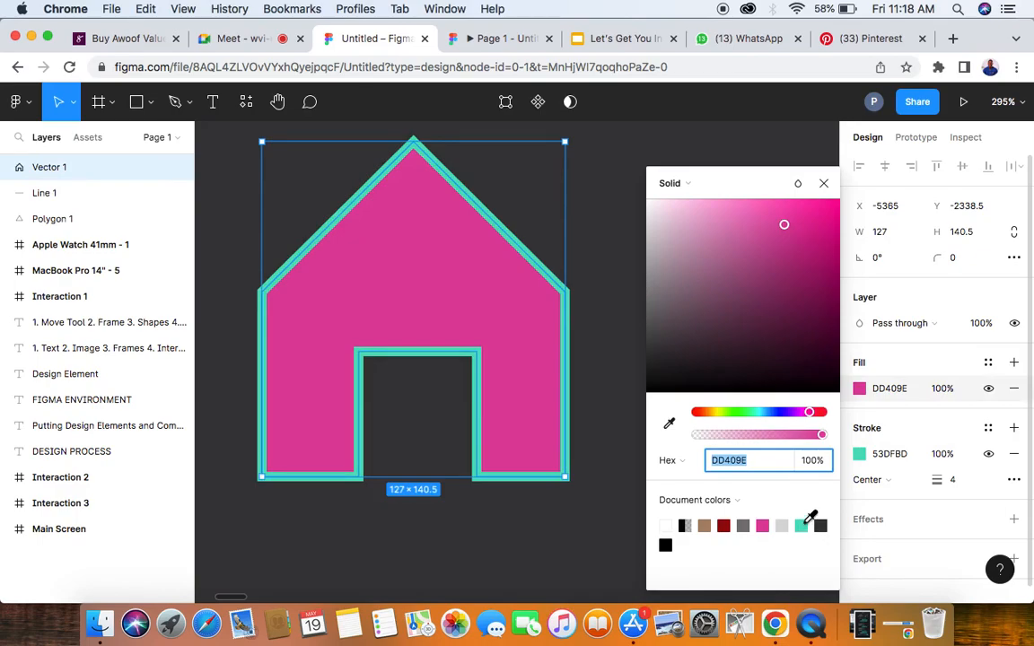
click(824, 183)
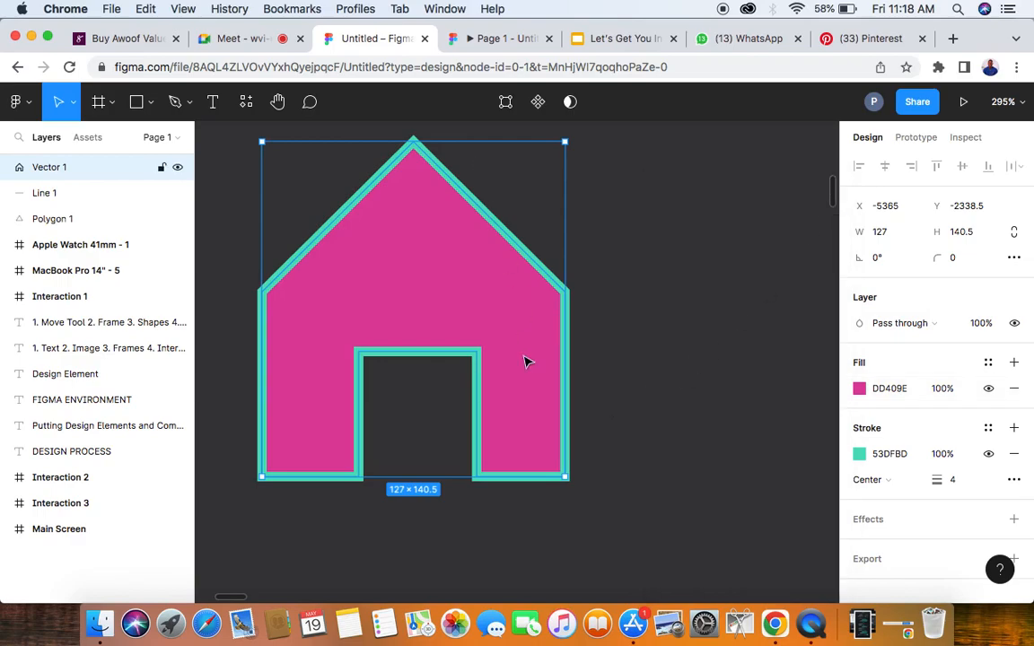
scroll(525, 362, down, 5)
click(634, 341)
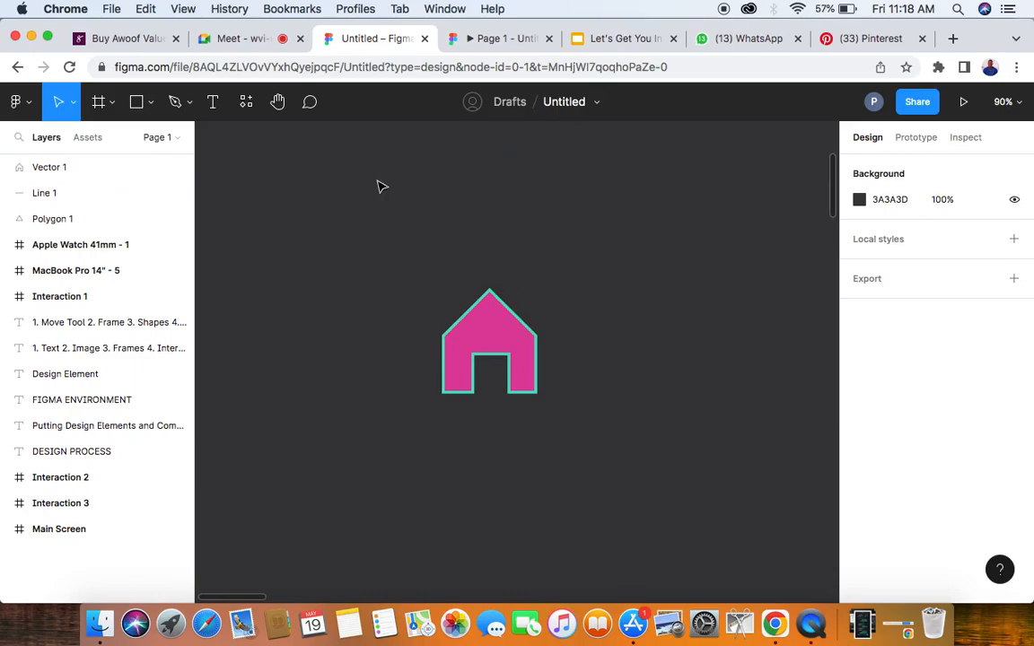
- Switch to the Google Meet call, admit the waiting participant, and return to the Untitled Figma file
click(229, 39)
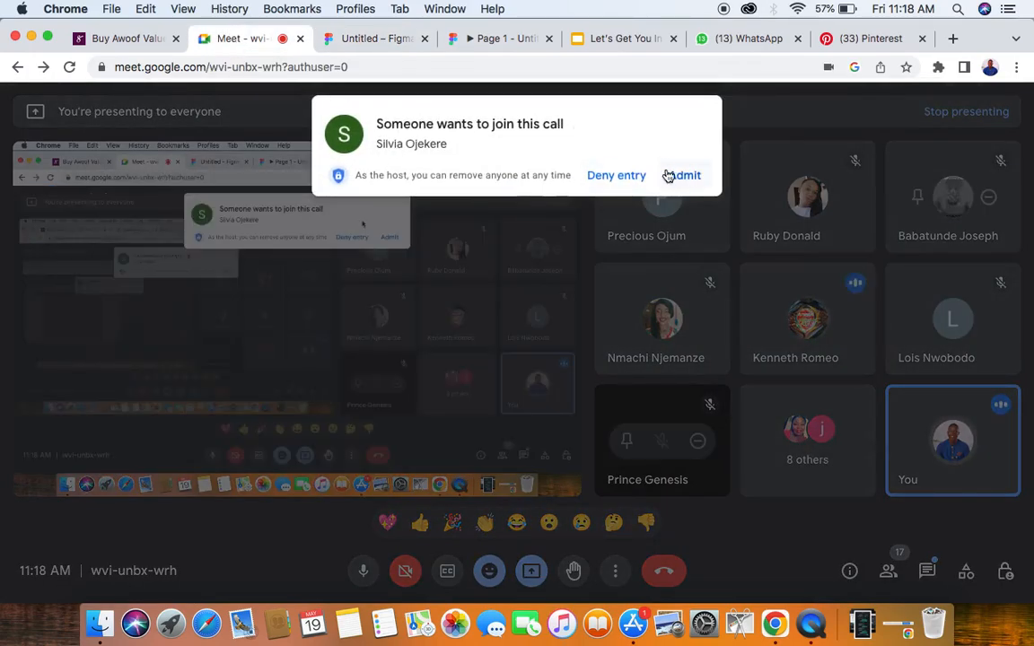
click(668, 176)
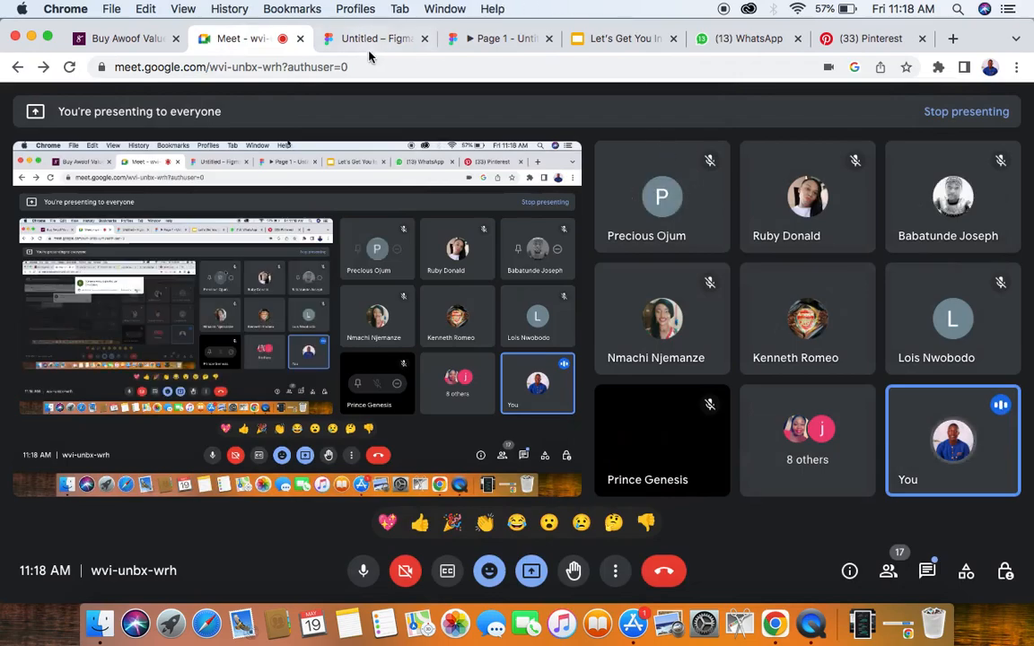
click(359, 39)
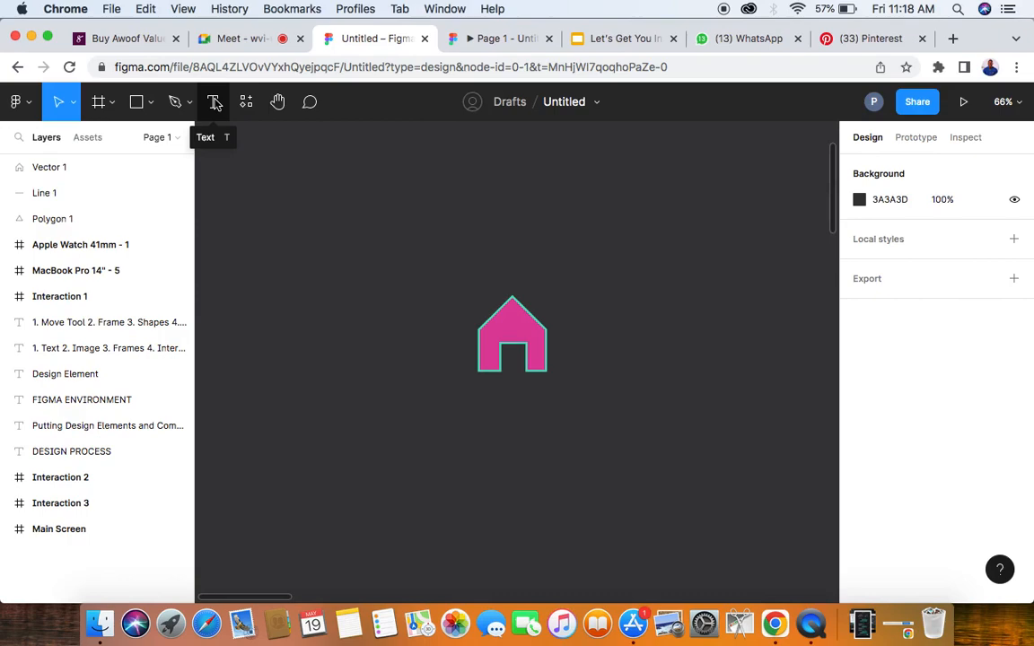
- Add a text layer containing the new participant's first name just above the house using the Text tool
click(216, 104)
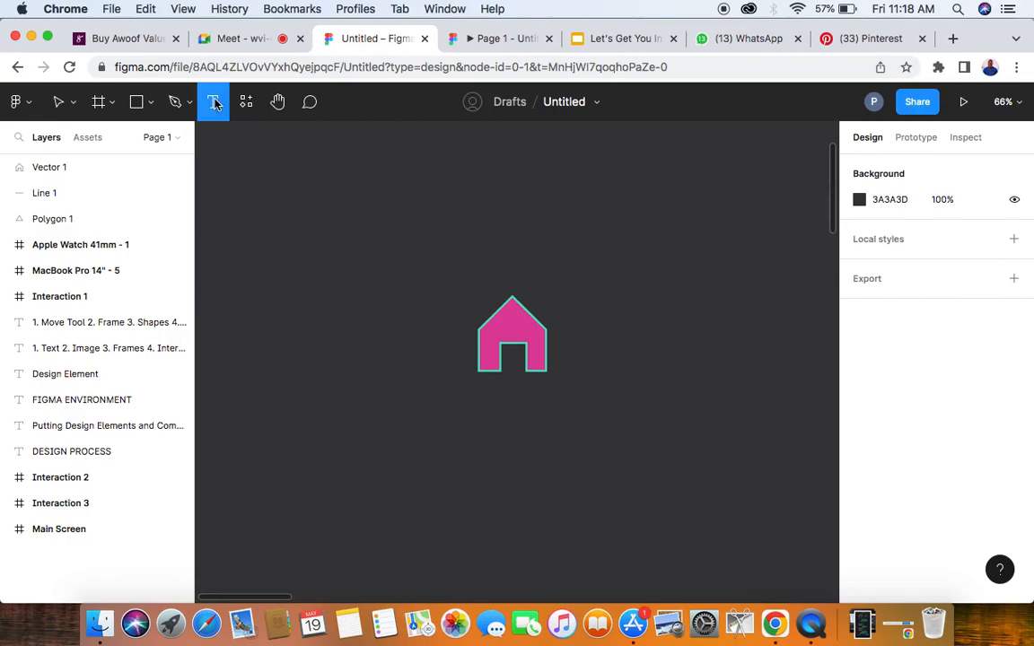
click(378, 237)
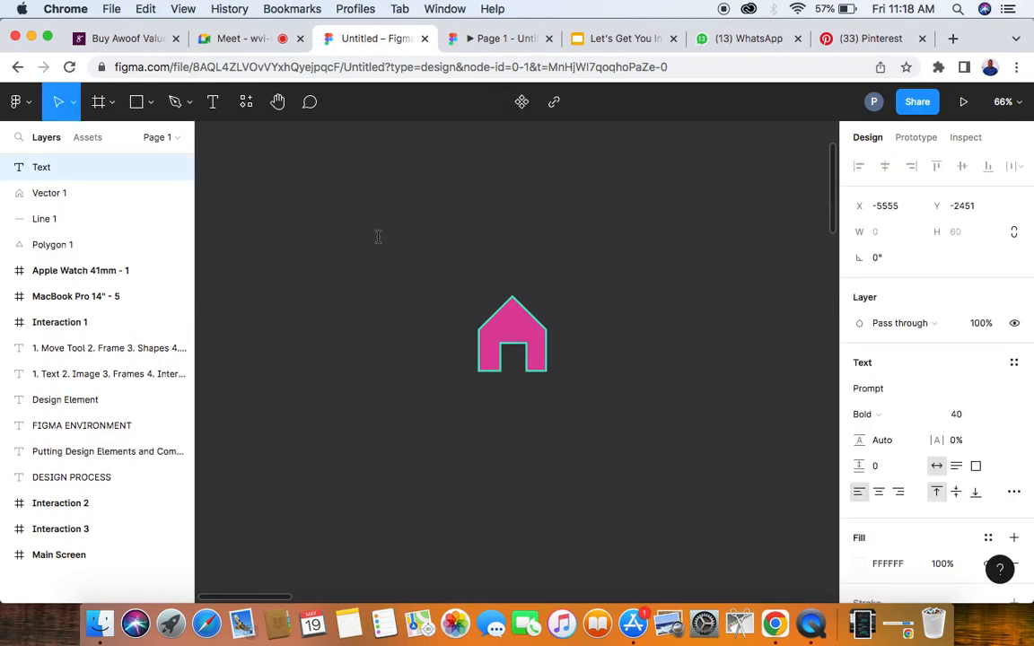
text(silvia)
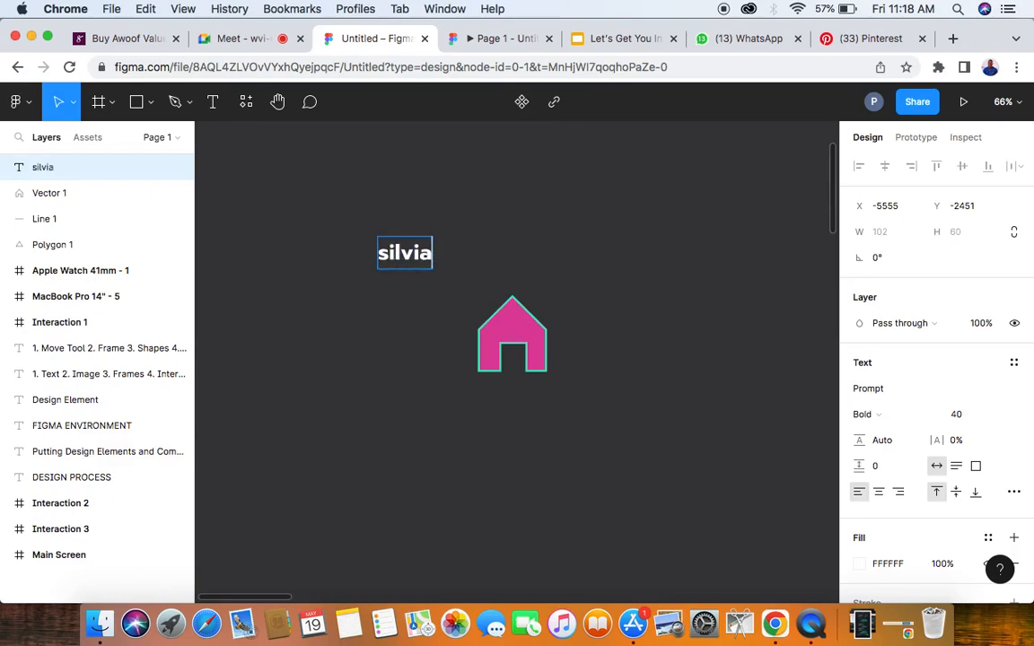
key(Escape)
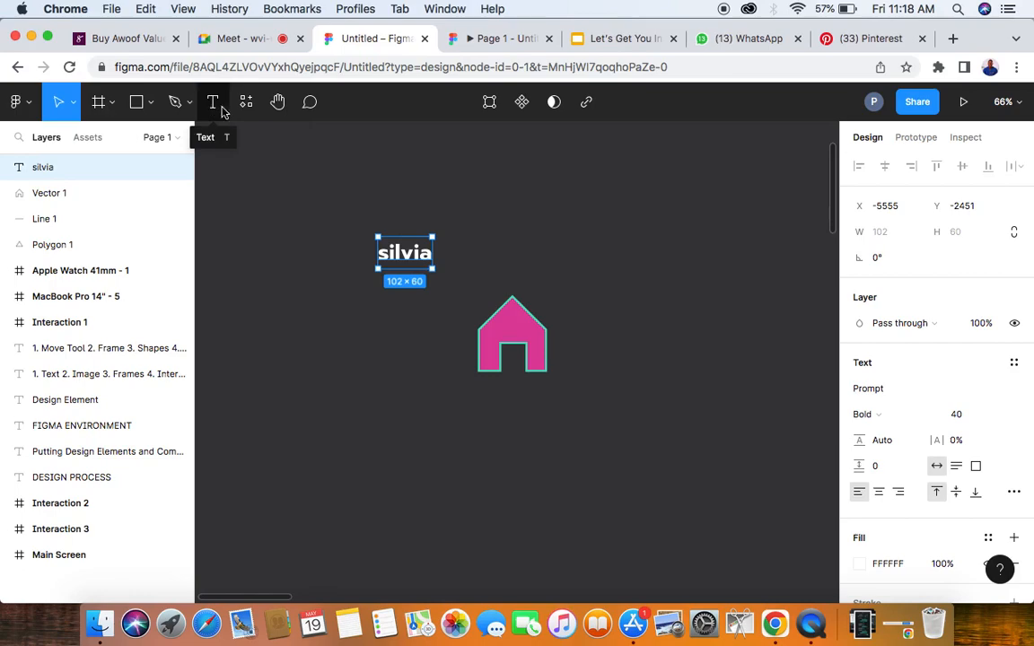
scroll(429, 299, down, 5)
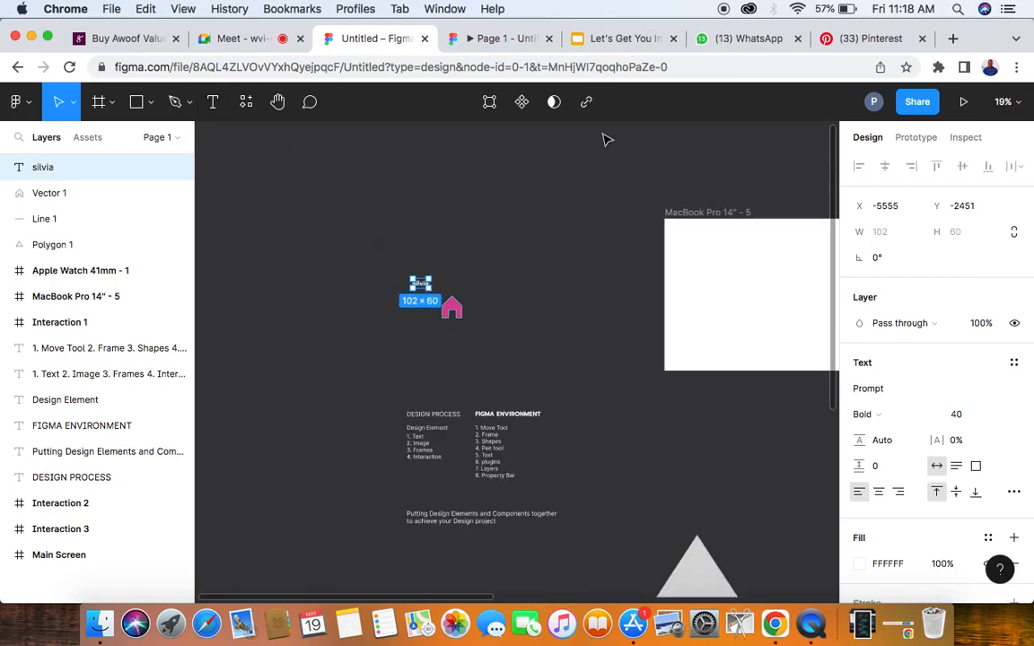
- Switch to the Selar product page and examine how text is used in the Awoof Value Bundle banner, description and More Details list
click(142, 42)
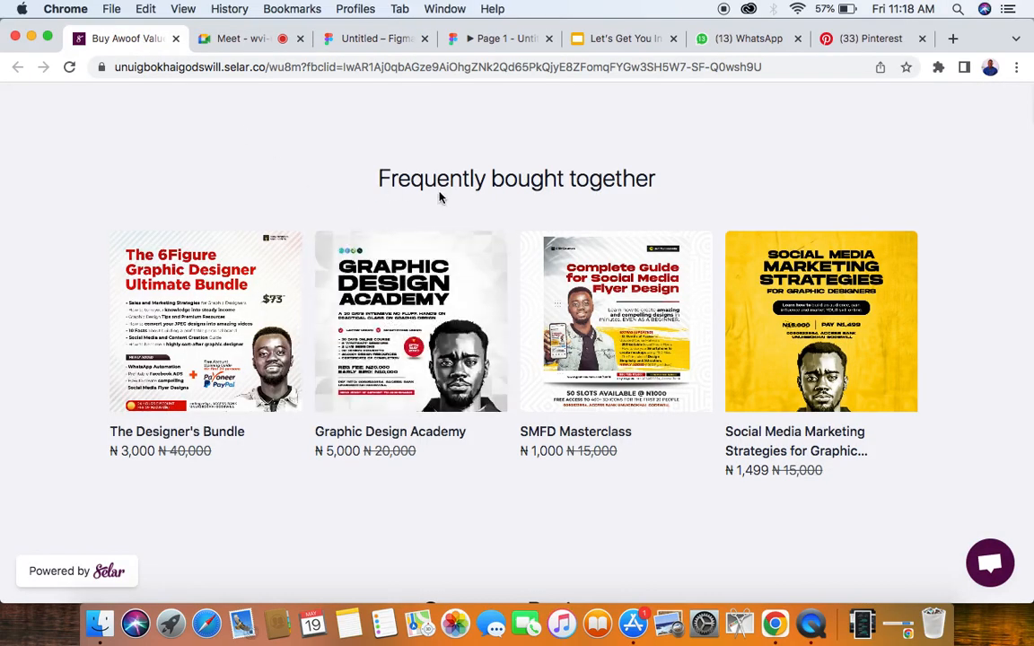
scroll(439, 196, up, 10)
scroll(439, 196, up, 15)
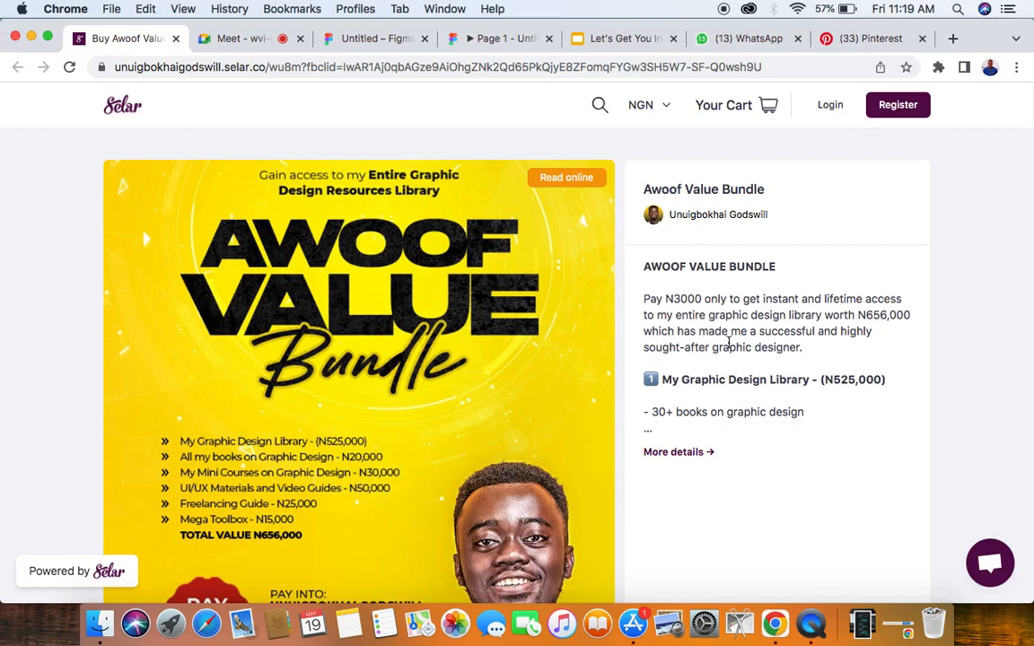
scroll(642, 298, down, 1)
scroll(642, 298, up, 1)
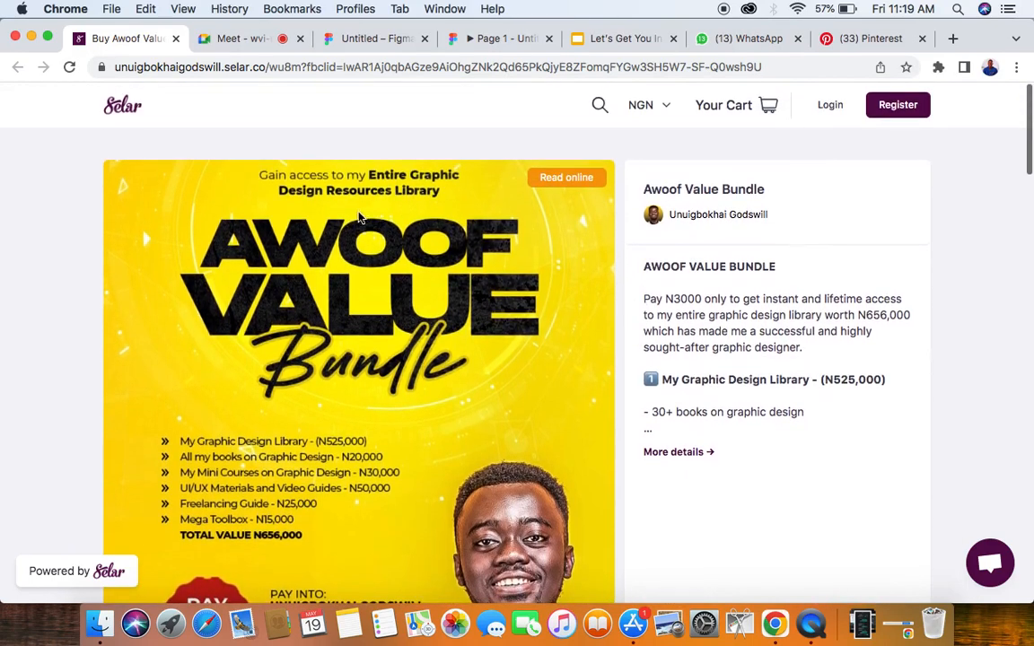
scroll(491, 411, down, 5)
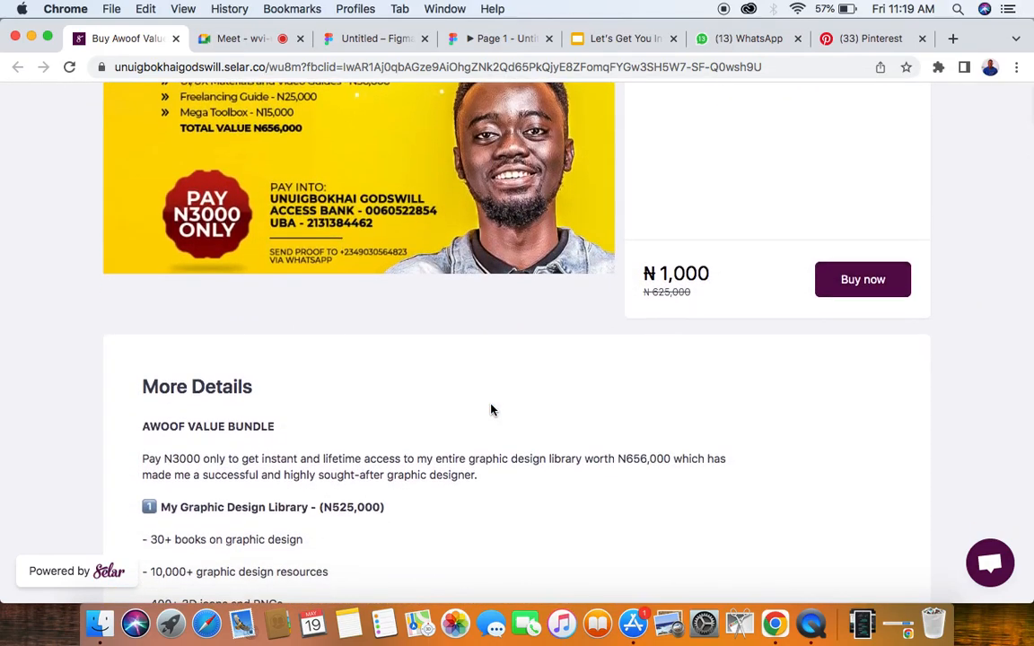
scroll(491, 410, down, 5)
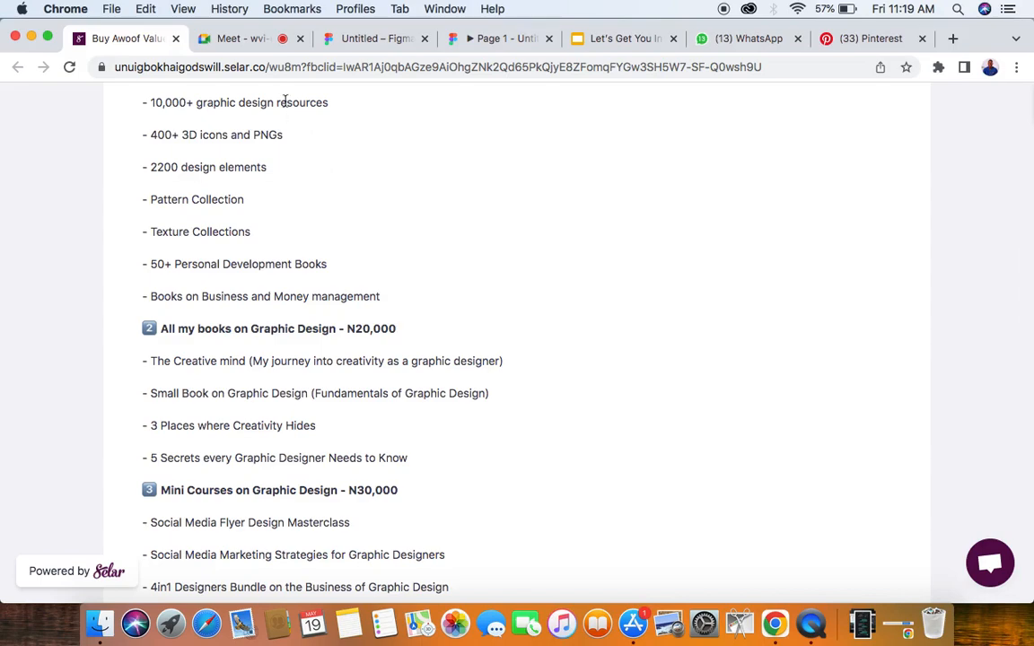
- Switch to the Pinterest pin page and examine the text in its header and in the More like this designs
click(856, 40)
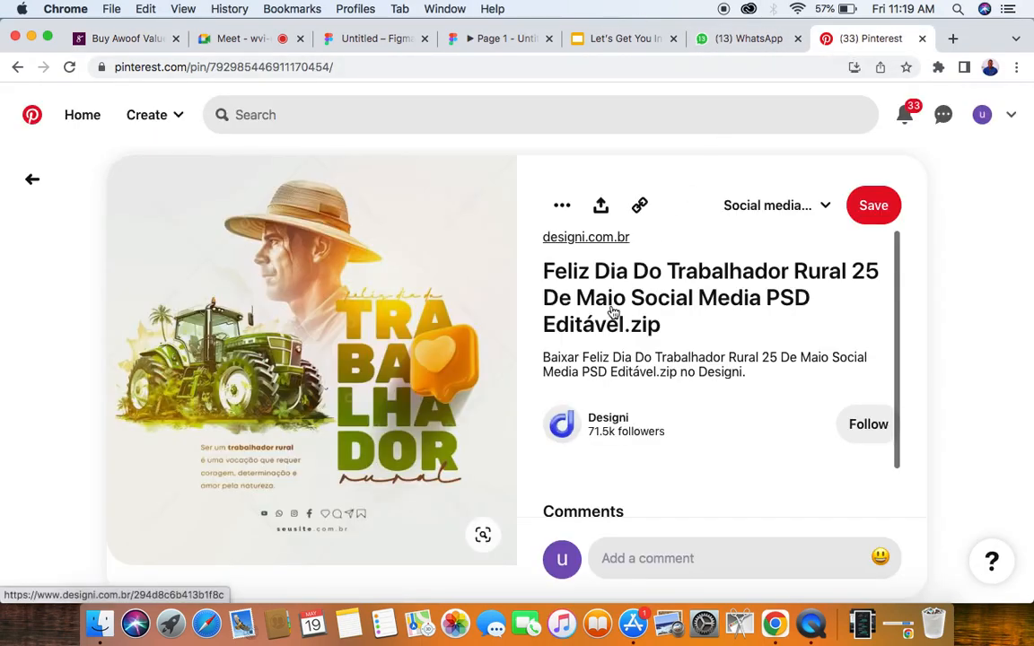
scroll(430, 365, down, 5)
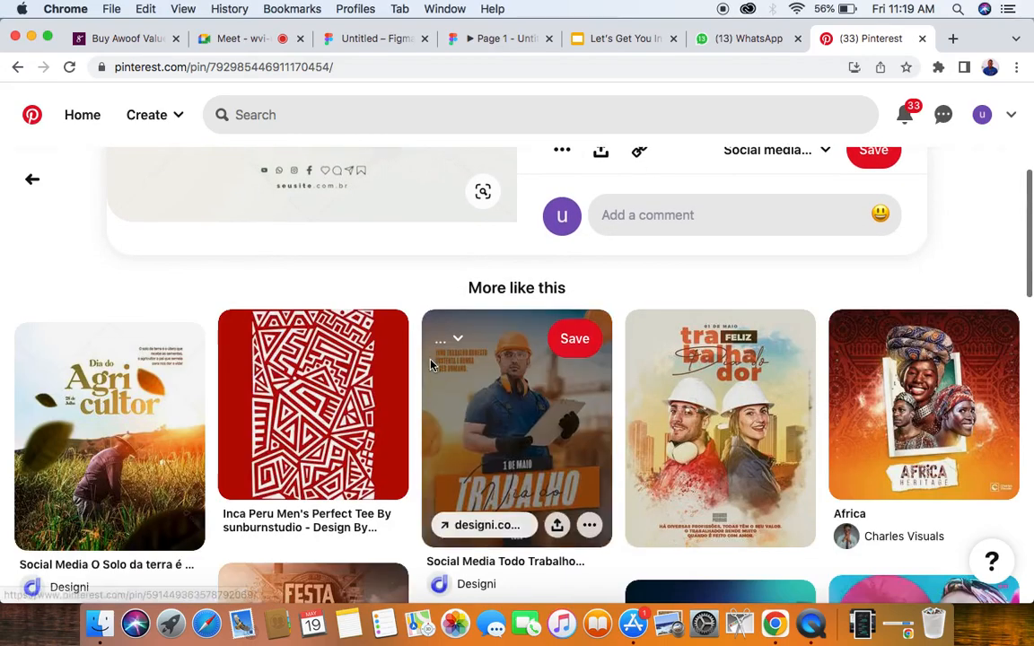
scroll(430, 365, down, 3)
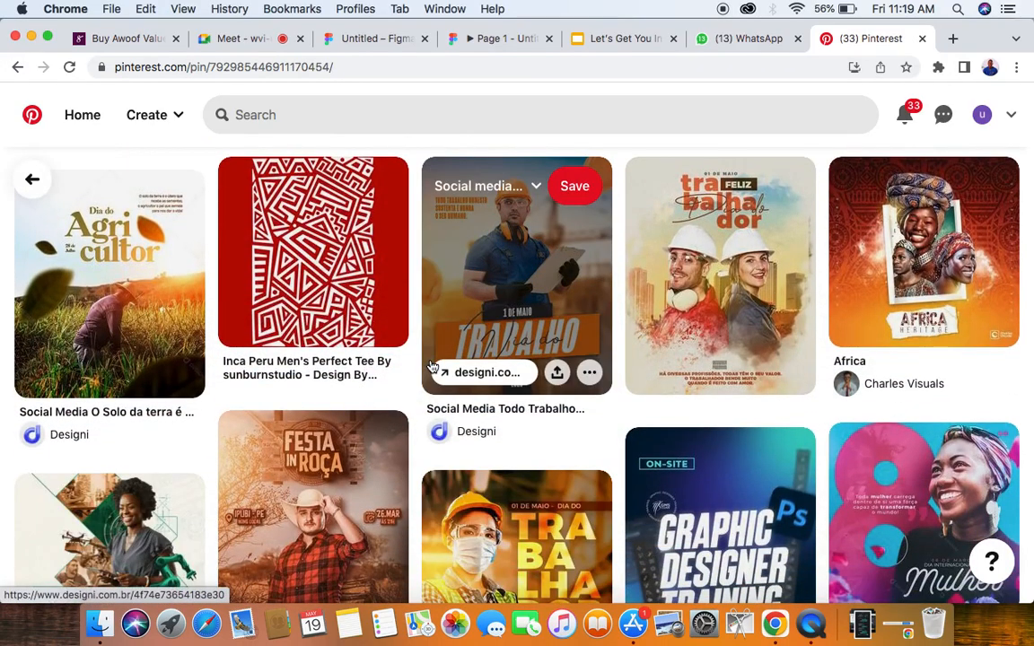
scroll(387, 323, up, 3)
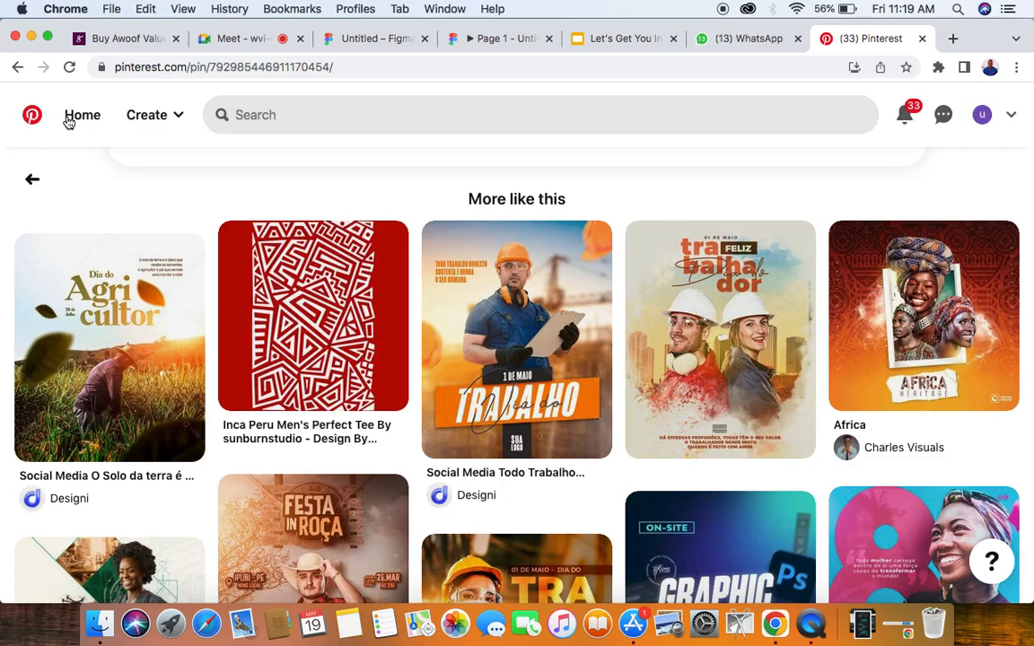
- Return to the Untitled Figma file and examine the navigation labels and shoe names on the Main Screen frame
click(350, 42)
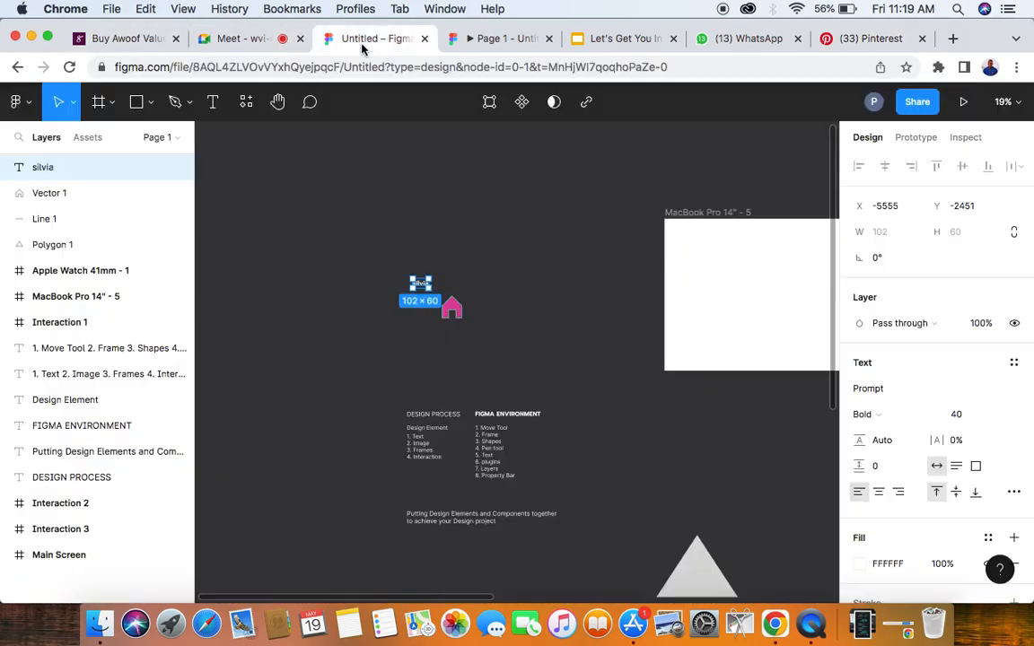
scroll(444, 228, right, 10)
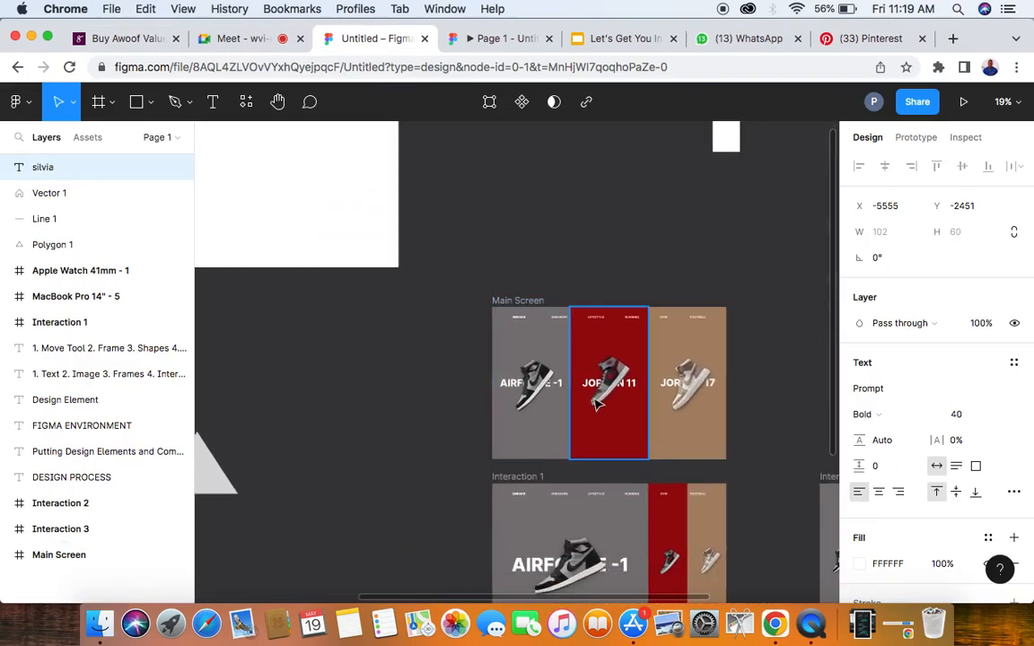
scroll(602, 406, up, 5)
scroll(601, 406, right, 4)
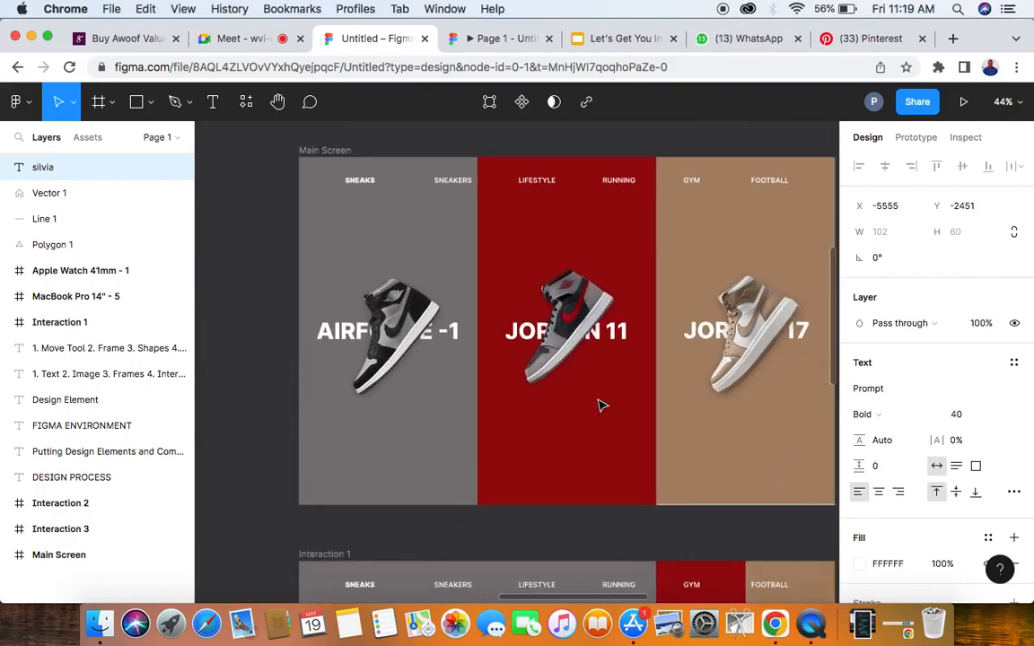
scroll(601, 406, up, 2)
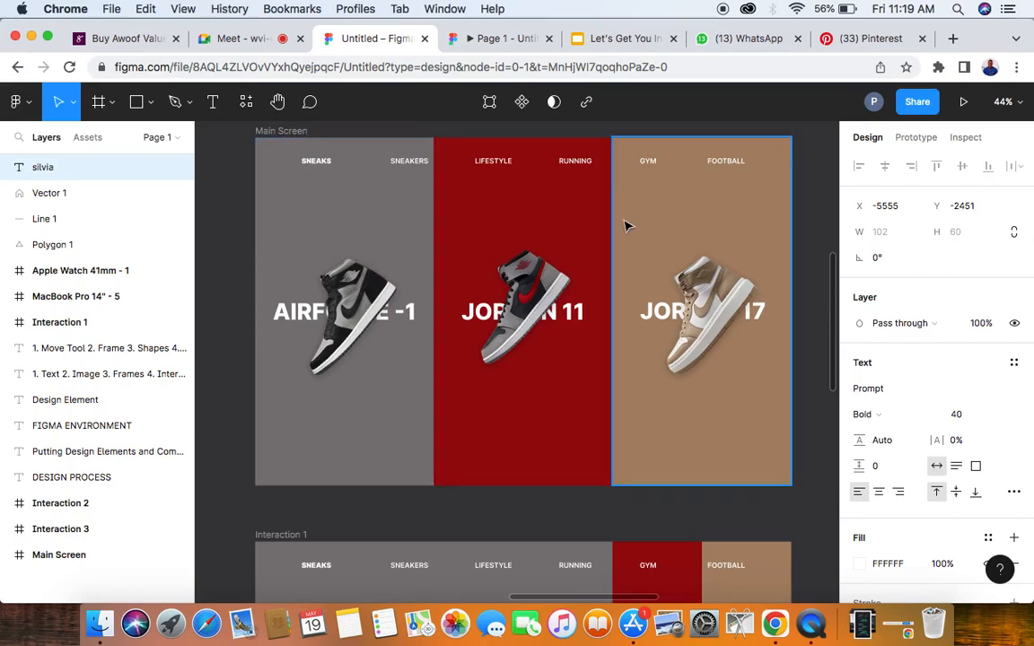
scroll(627, 226, down, 5)
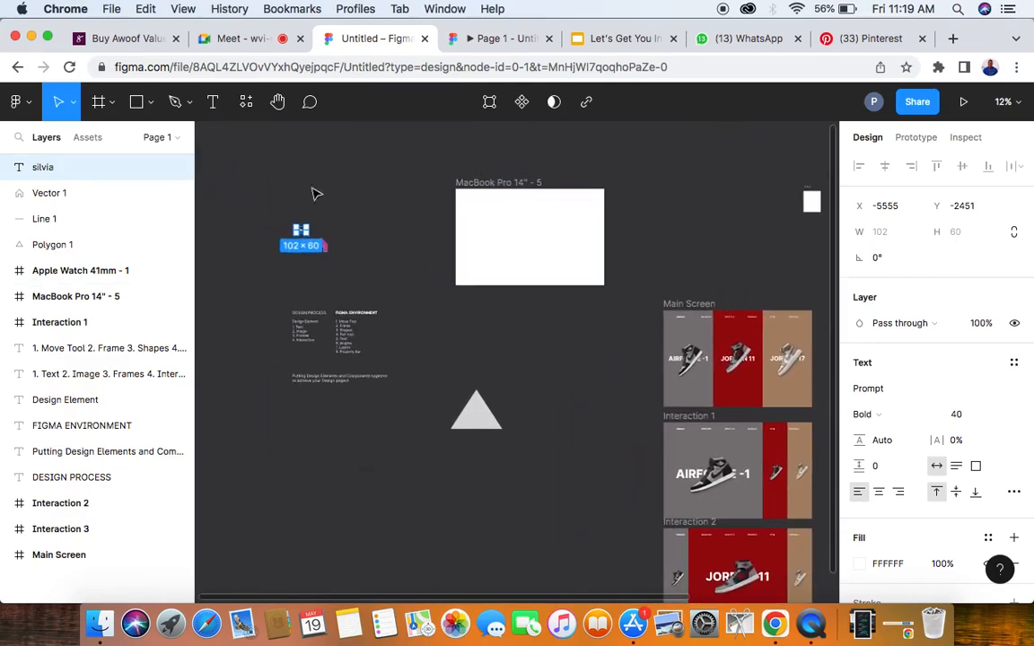
- Move the participant's name text layer slightly higher above the pink house
scroll(278, 215, up, 5)
scroll(319, 228, up, 1)
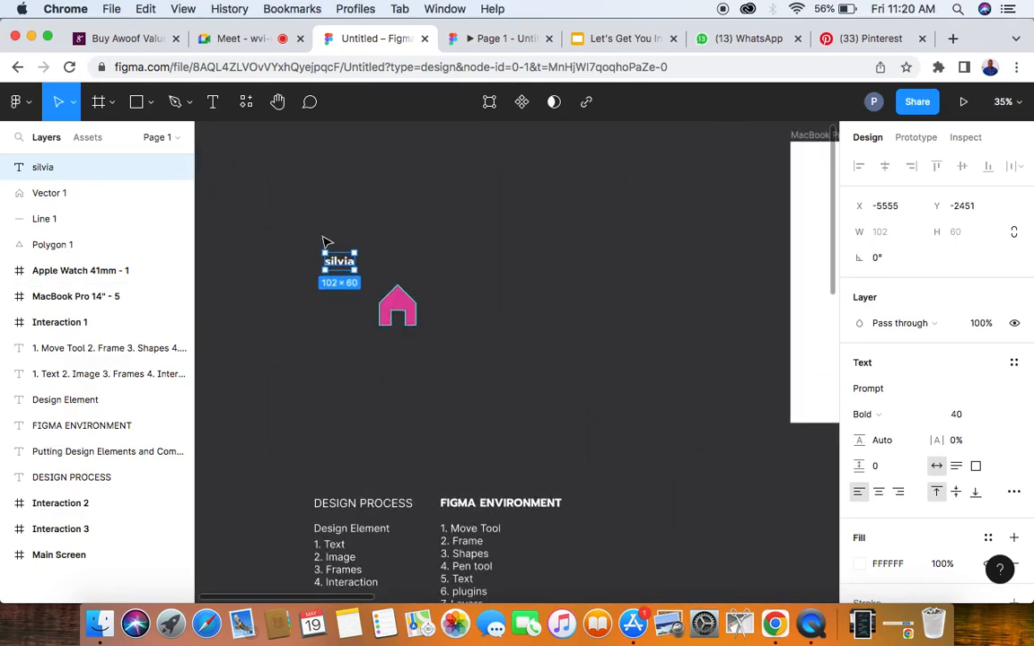
drag(339, 244, 337, 218)
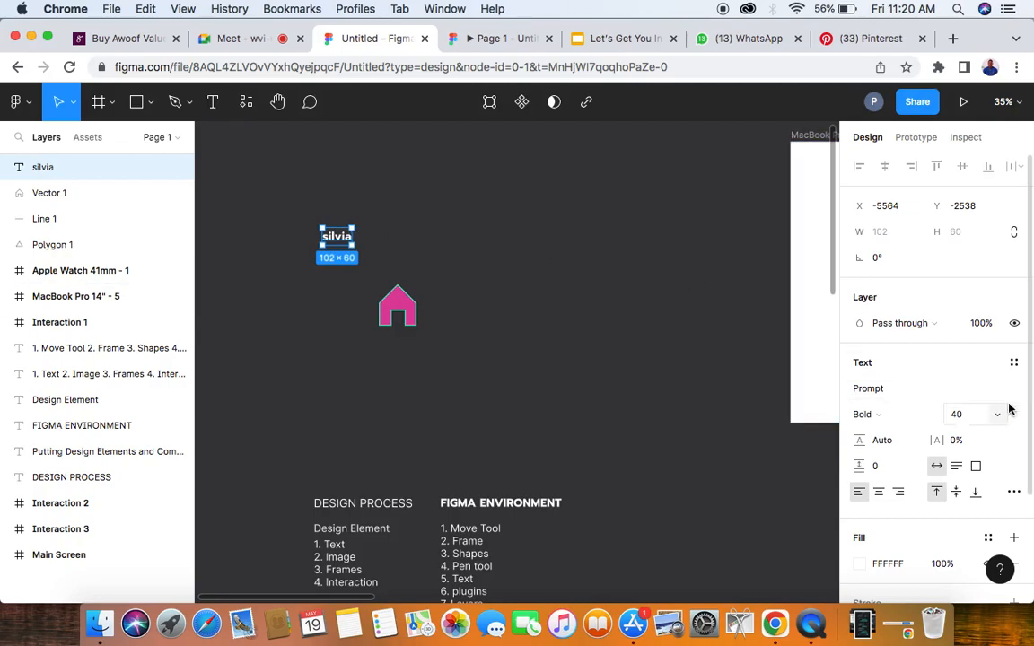
- Try the Lato font on the name text and restore it to Prompt
click(906, 392)
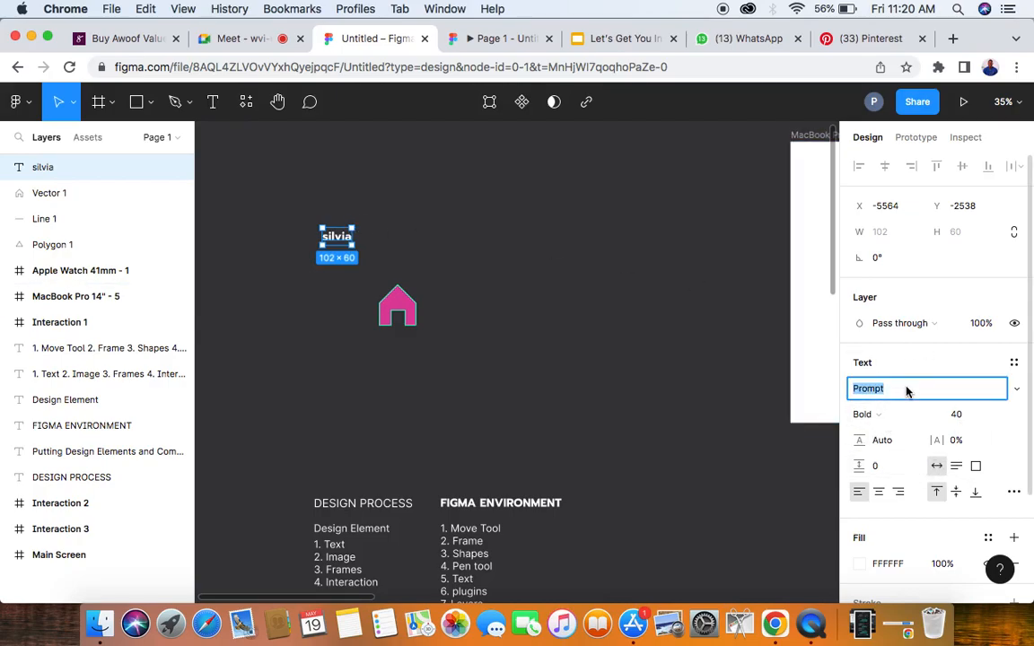
text(Lato)
key(Return)
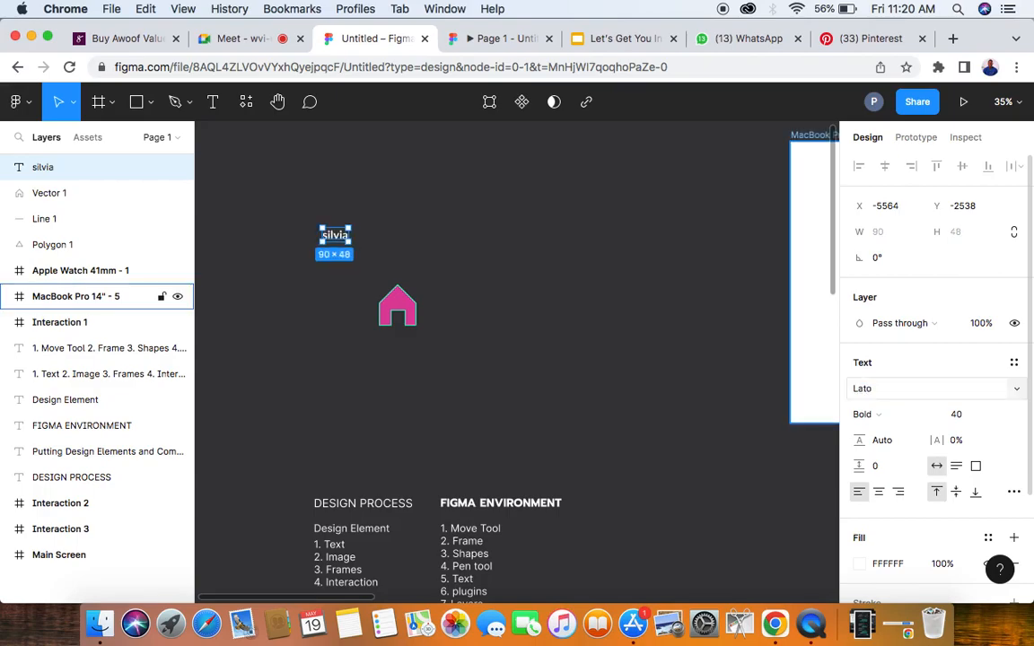
click(890, 396)
text(Prom)
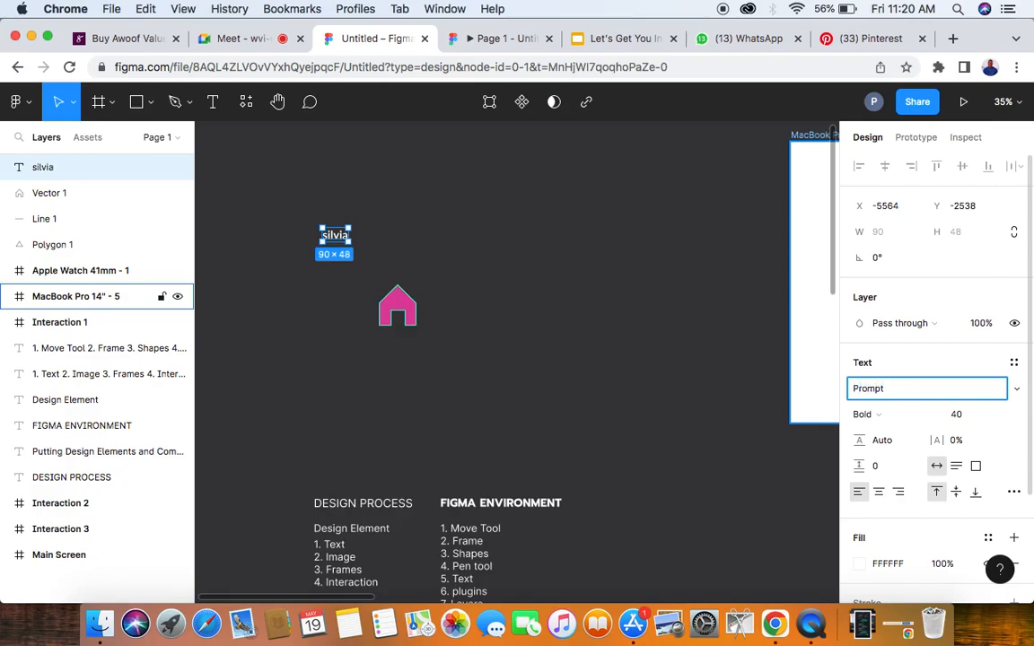
text(pt)
key(Return)
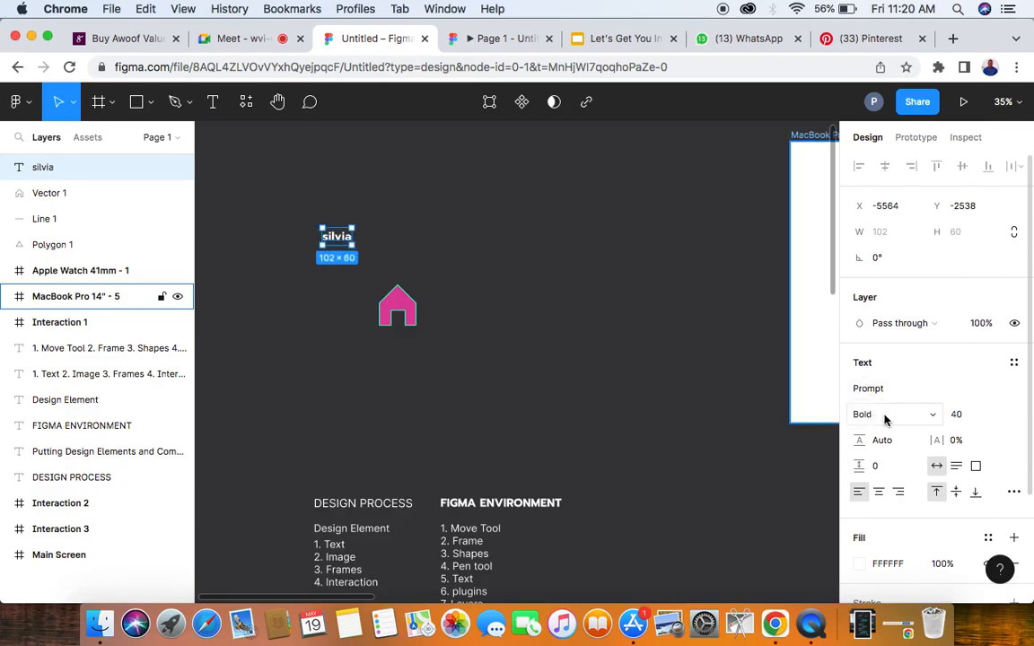
- Try the Regular, Medium, SemiBold, ExtraBold and Bold weights on the name text
scroll(348, 220, up, 5)
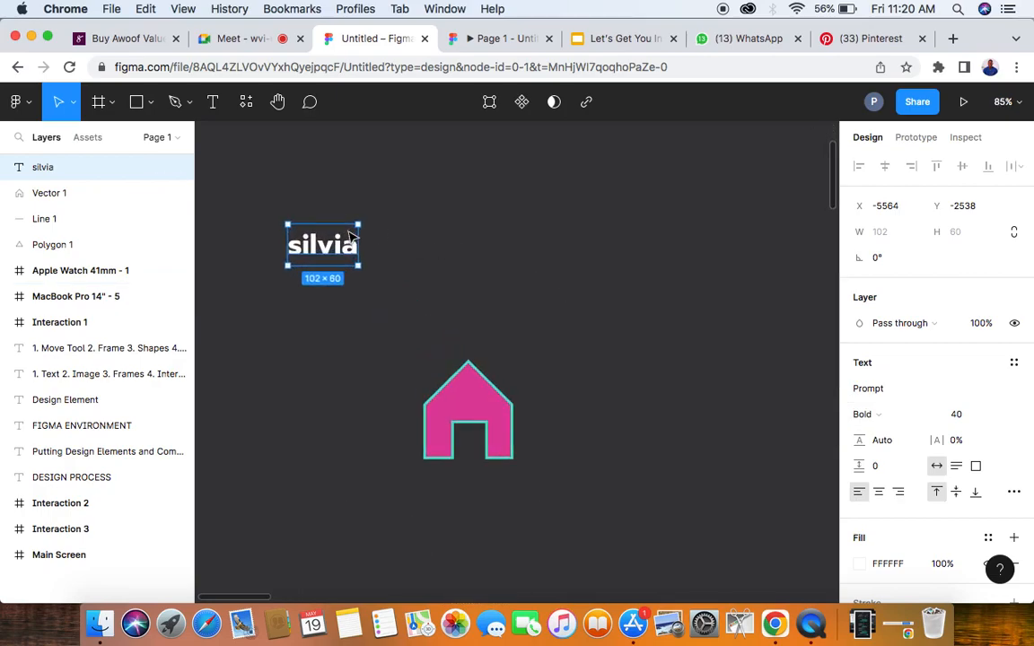
click(876, 414)
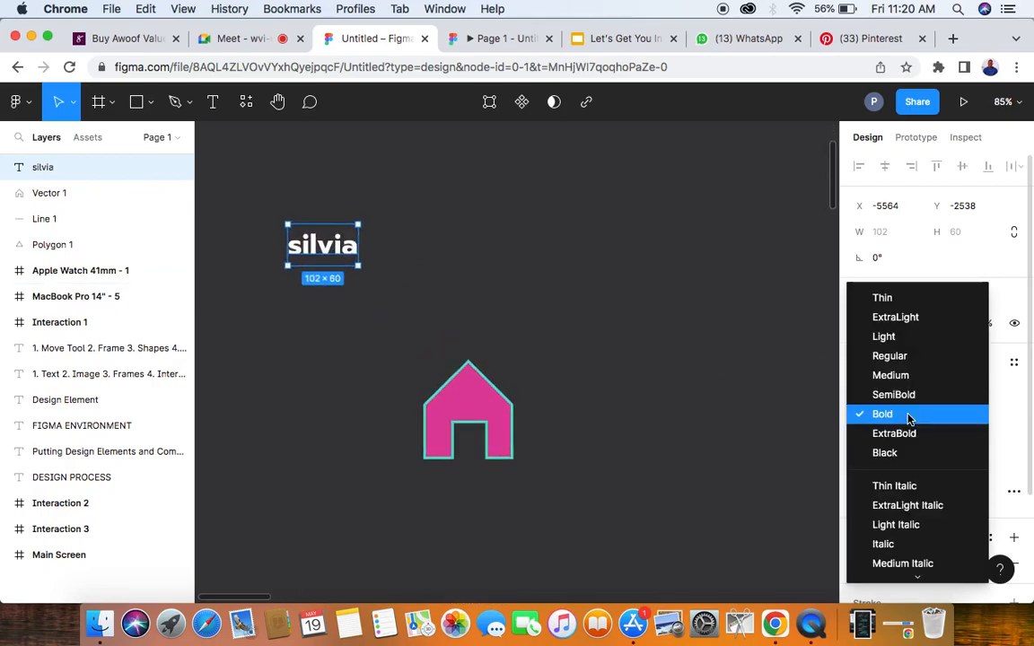
click(893, 357)
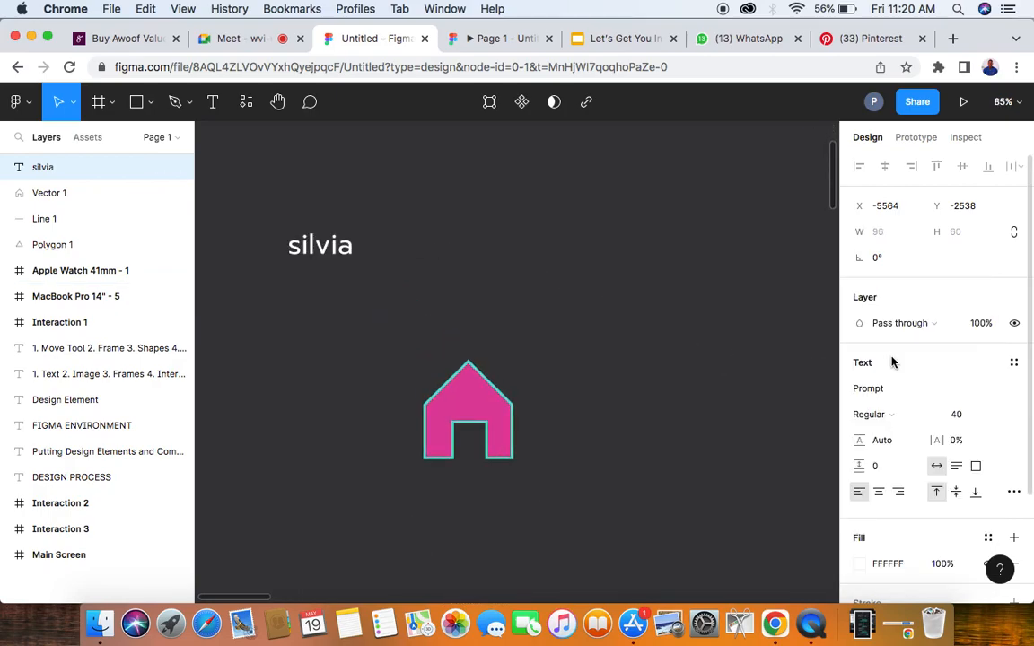
click(902, 417)
click(887, 433)
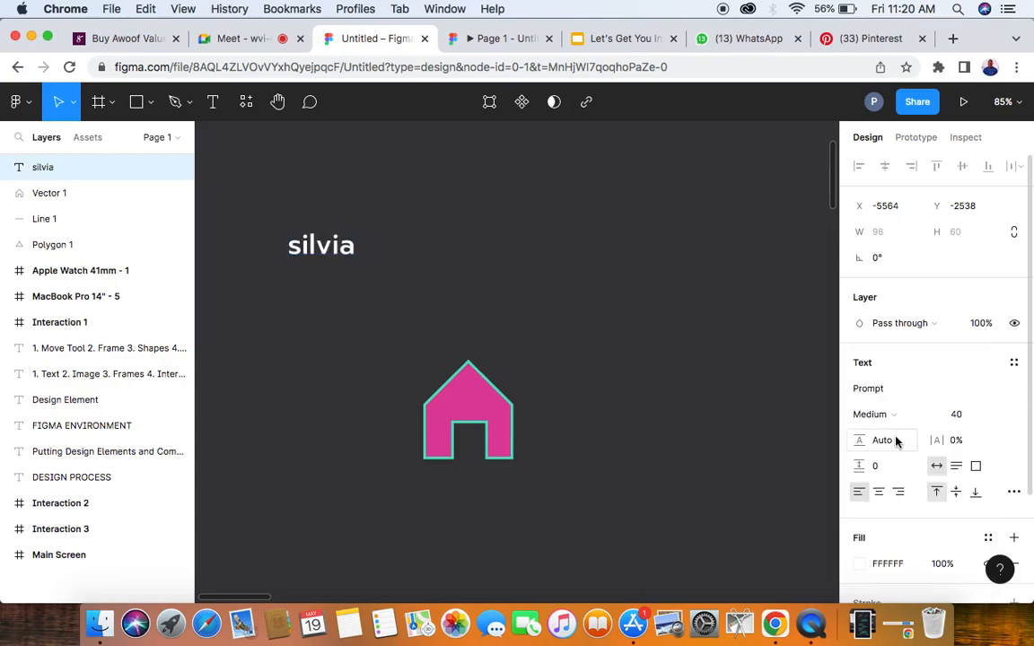
click(892, 412)
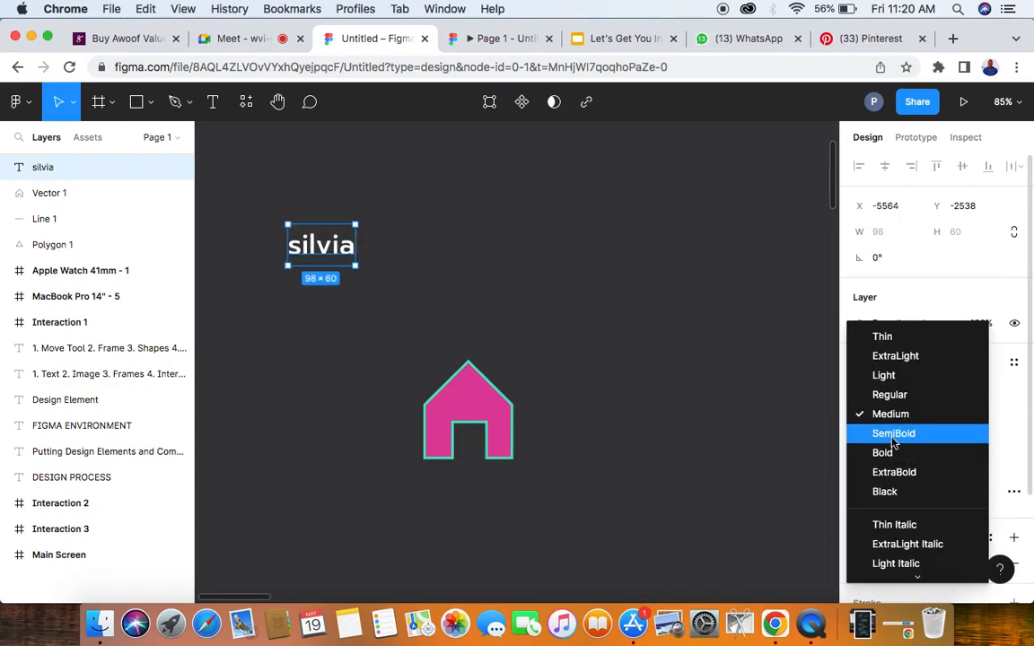
click(893, 439)
click(892, 414)
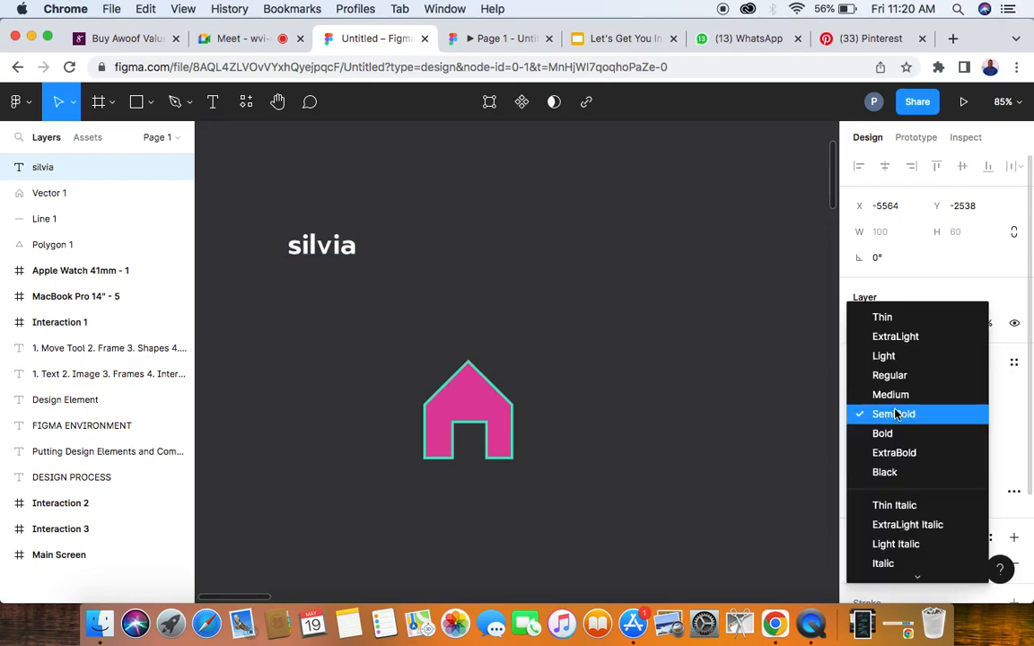
click(893, 462)
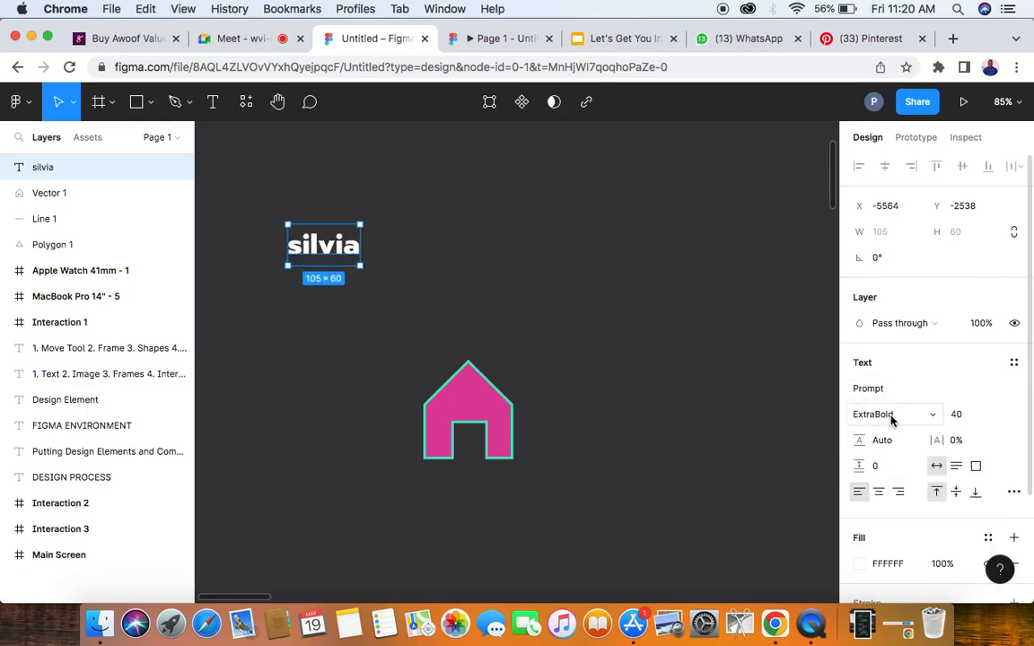
click(889, 415)
click(892, 395)
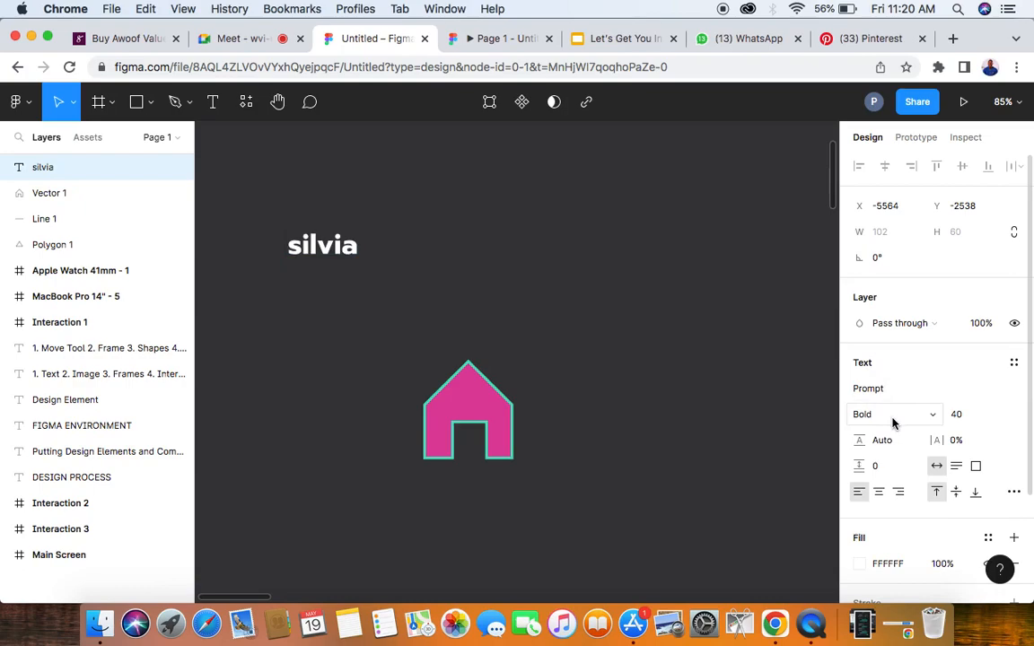
- Set the name text to SemiBold weight with a font size of 96
click(894, 413)
click(892, 395)
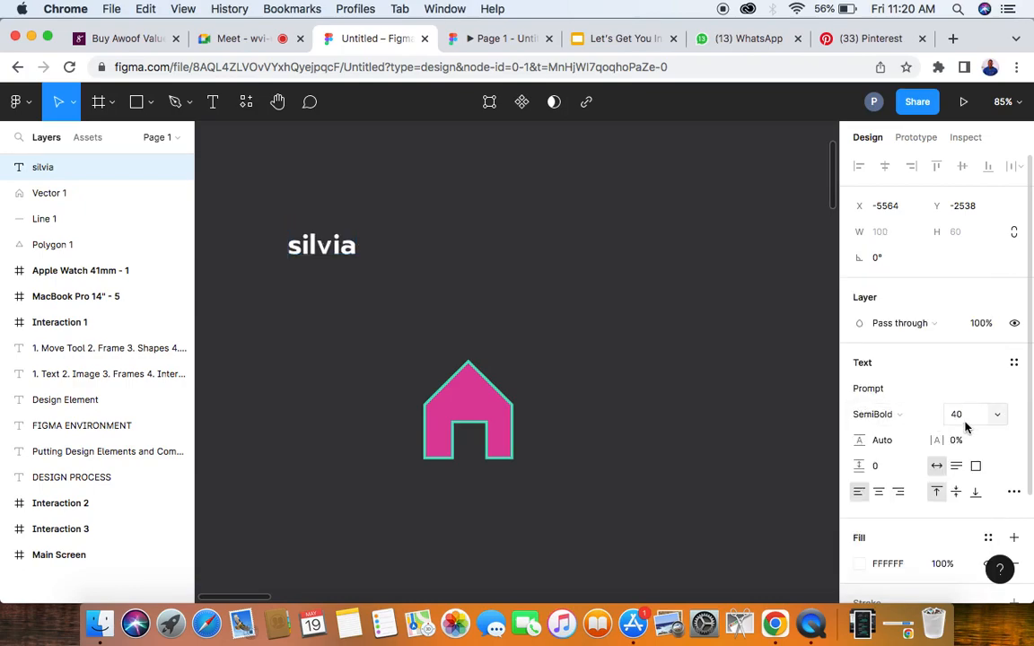
click(999, 417)
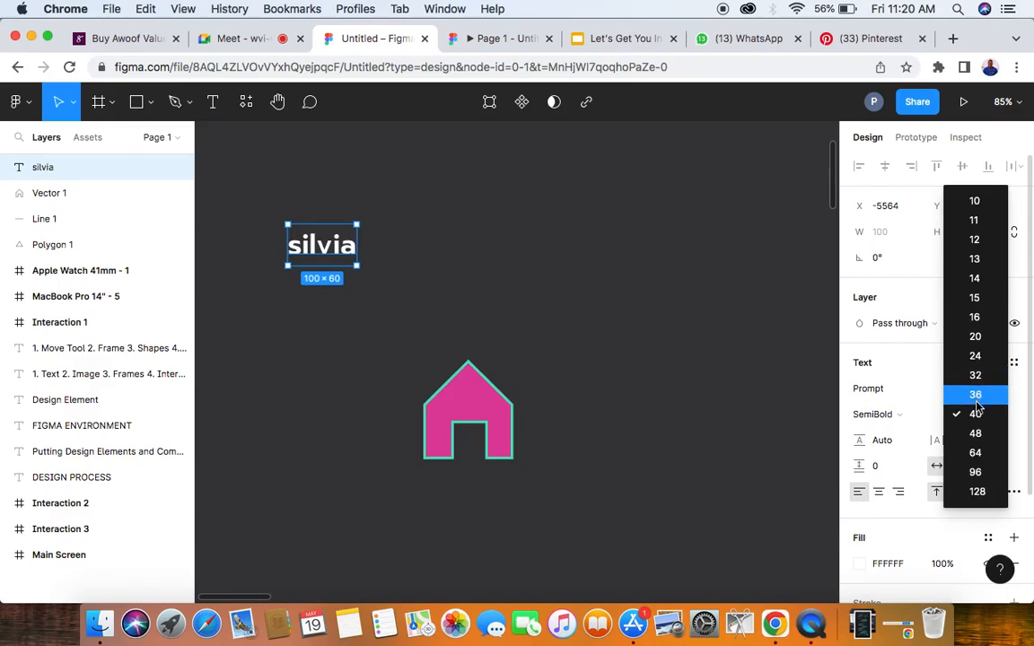
click(976, 474)
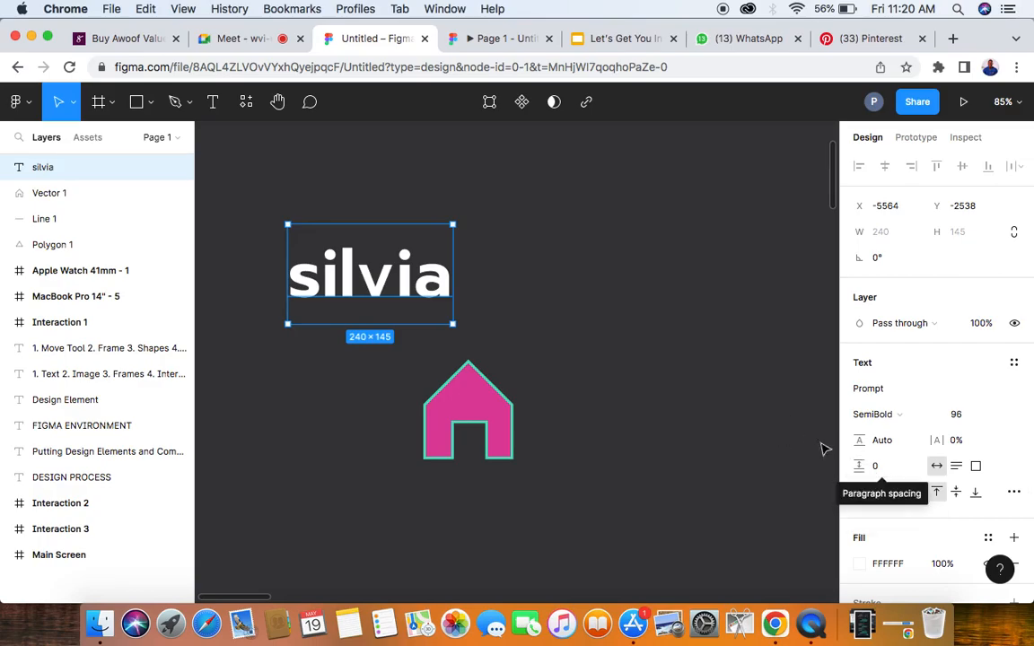
- Add four more participants' first names to the text layer, each on its own line below the first
double_click(437, 281)
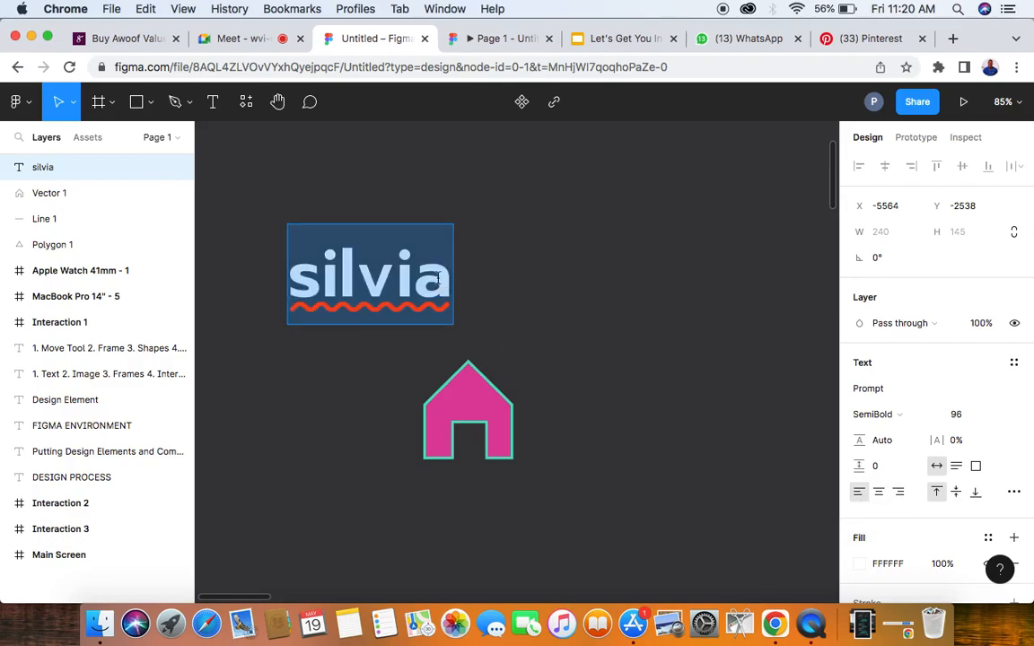
key(Right)
key(Return)
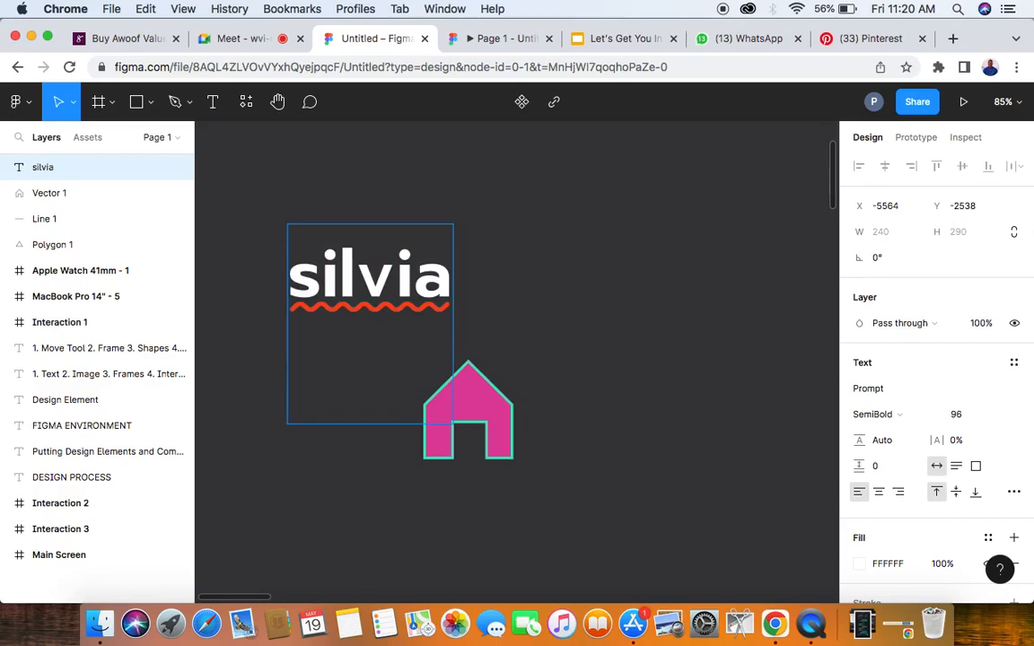
text(Ke)
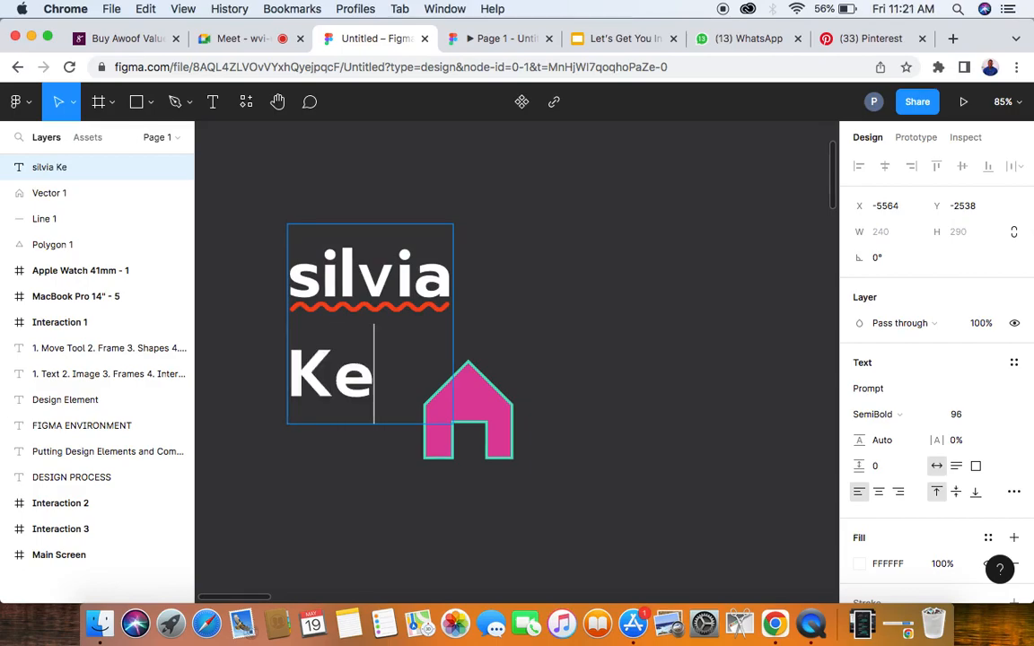
text(nneth)
key(Return)
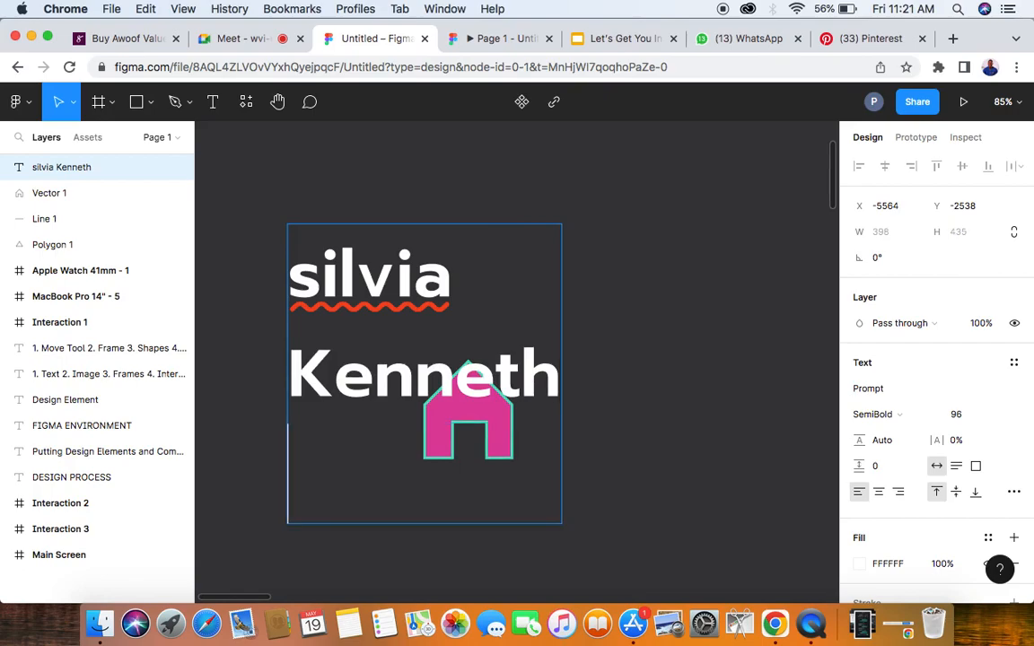
text(Lois)
key(Return)
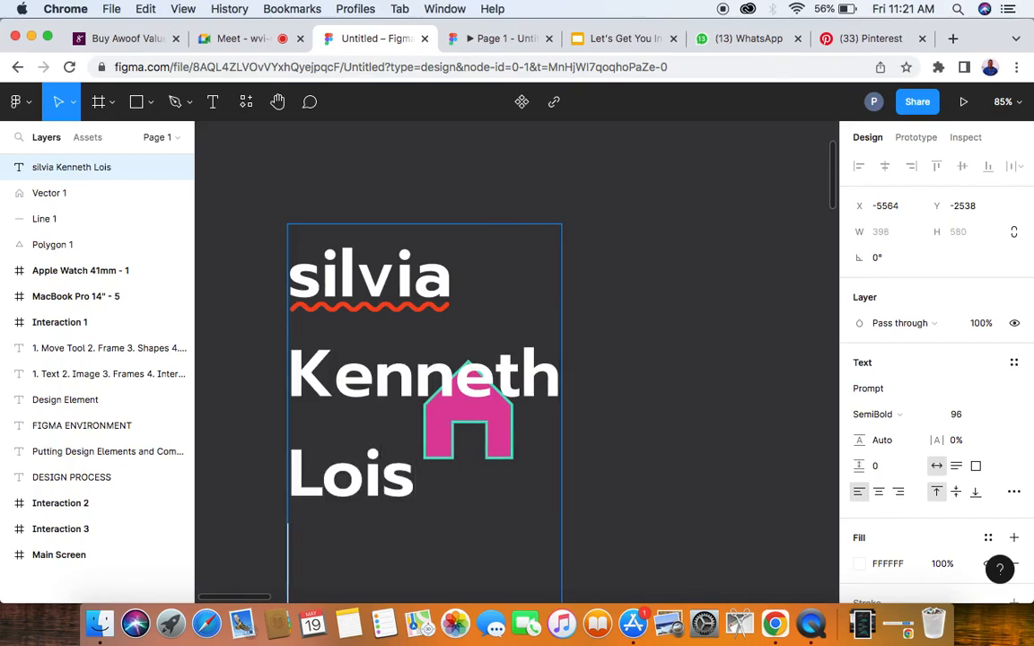
text(Prec)
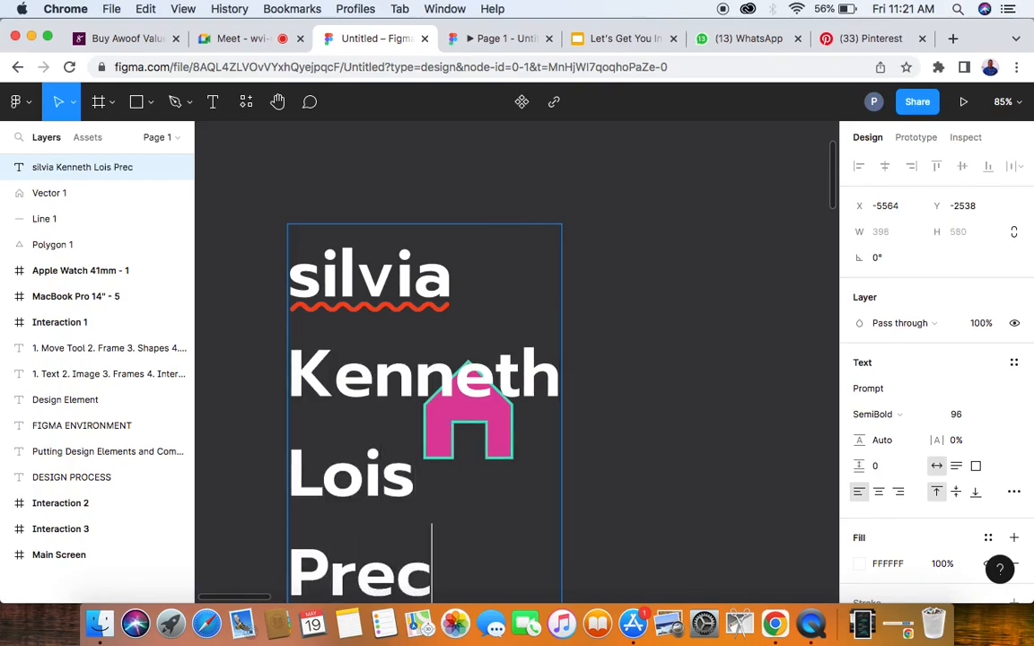
text(ious Genesis)
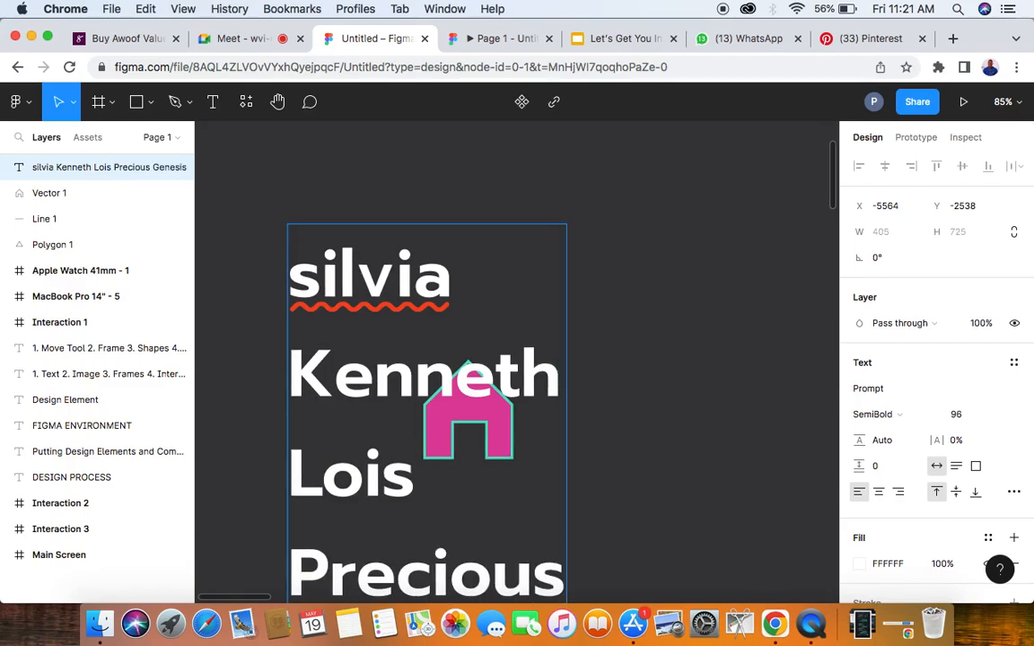
key(Escape)
- Move the list of names clear of the house to its left and center-align the text
scroll(676, 223, down, 6)
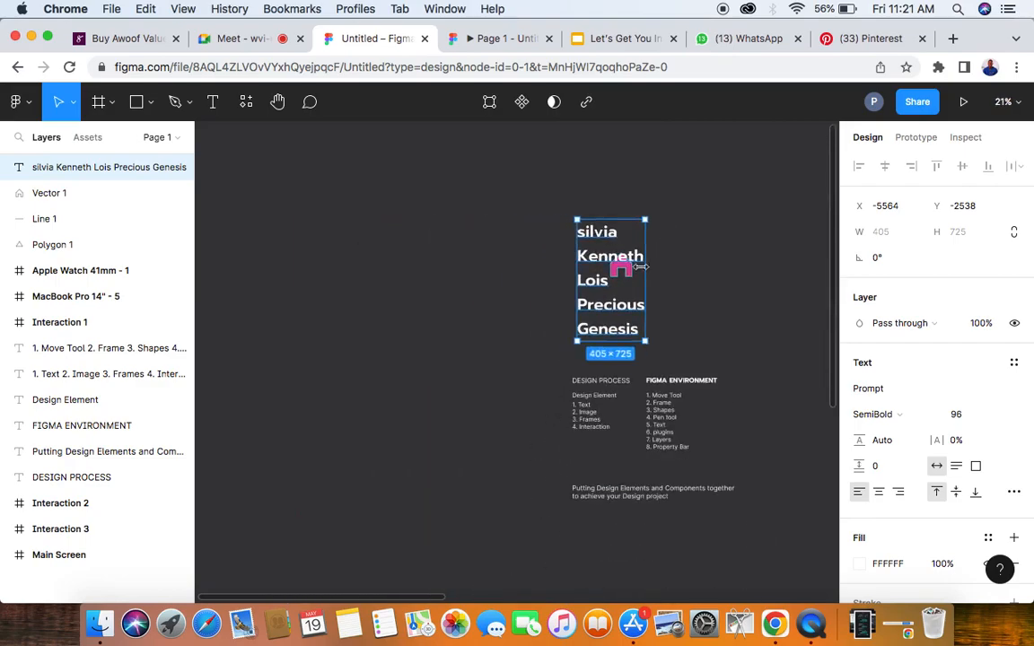
drag(603, 313, 462, 286)
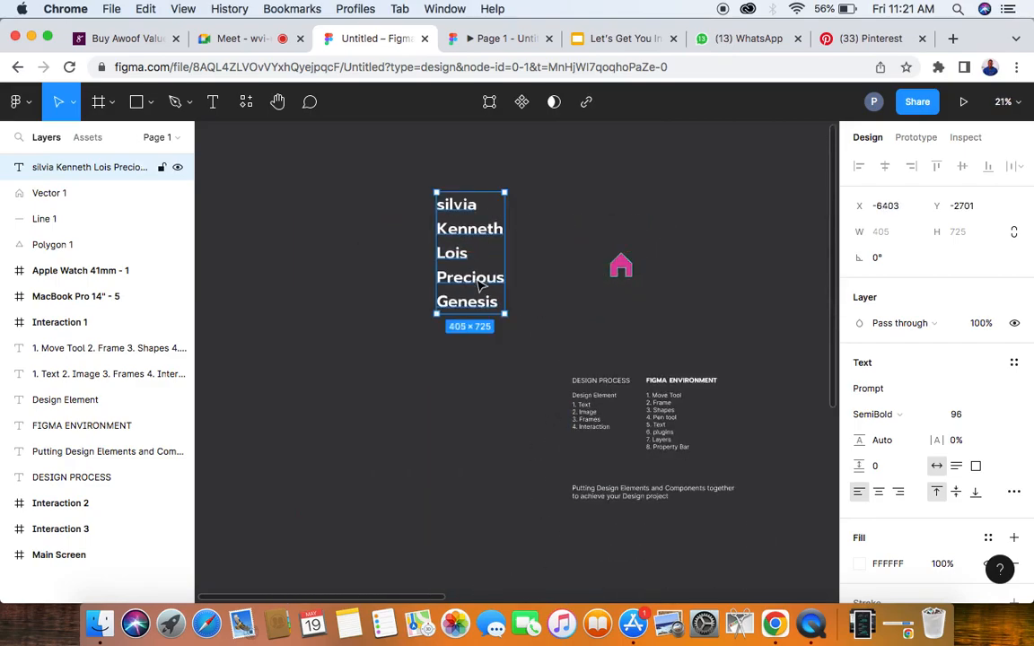
scroll(490, 256, up, 3)
scroll(489, 256, up, 3)
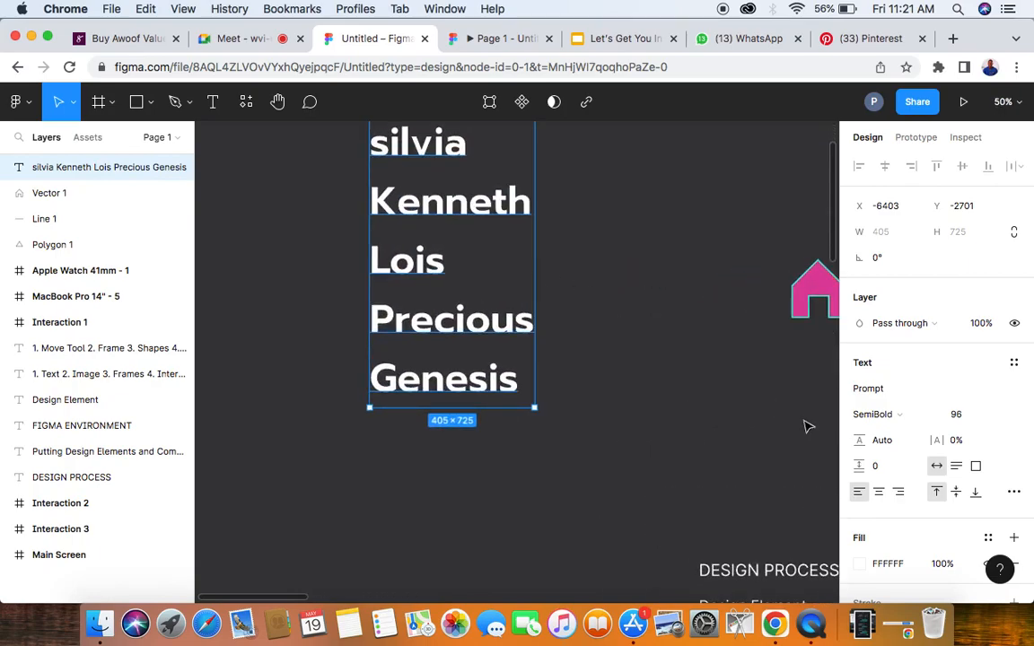
click(880, 492)
scroll(604, 321, up, 3)
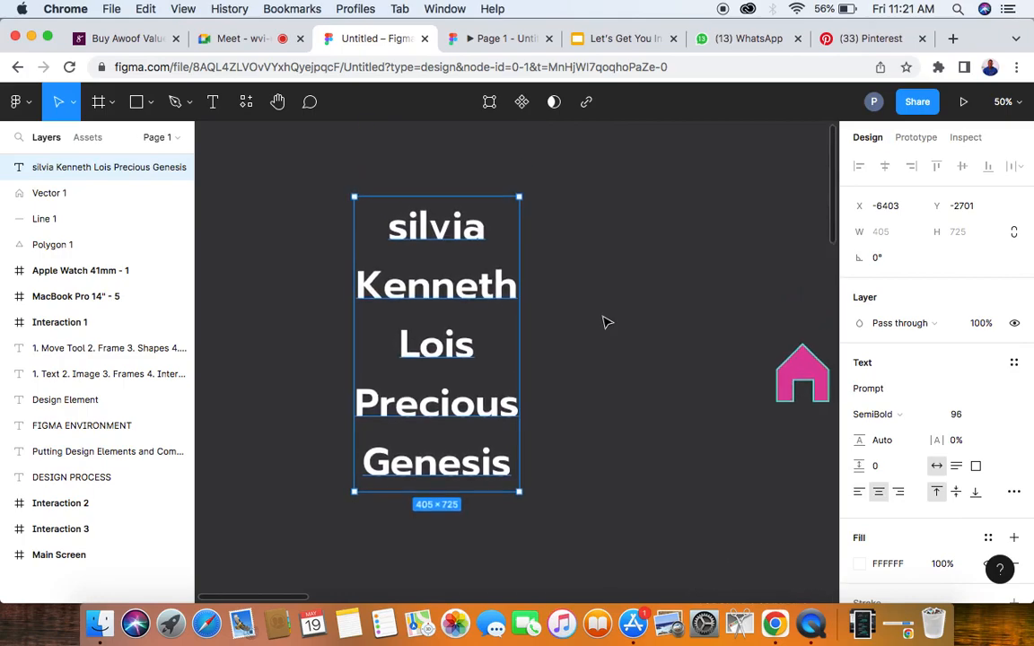
- Mute the unmuted participant for everyone in the Google Meet call and return to the Untitled Figma file with nothing selected
click(241, 39)
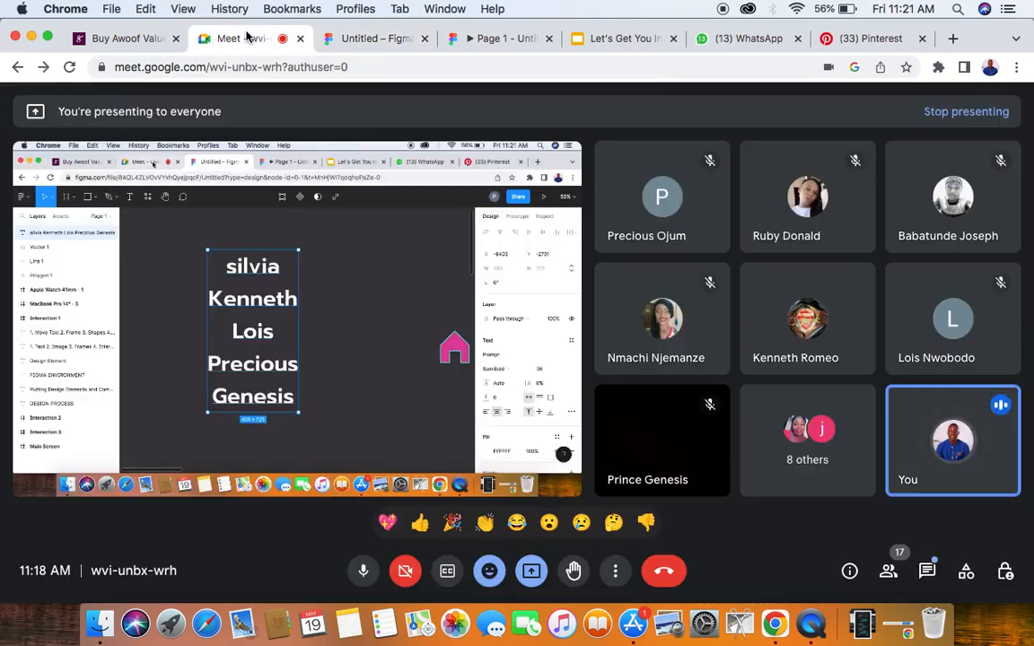
click(660, 316)
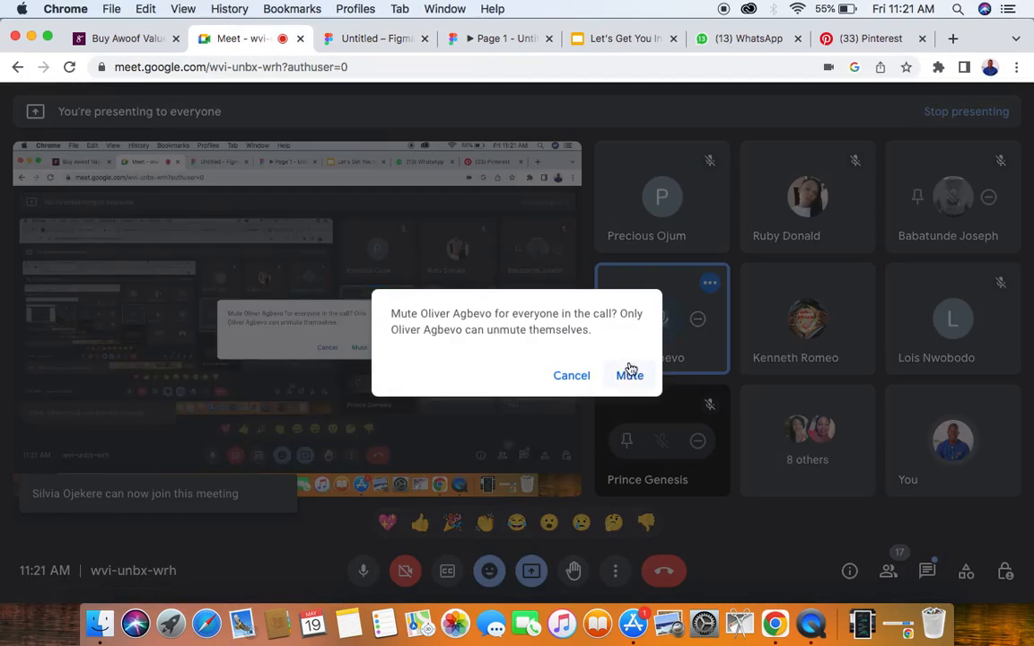
click(630, 381)
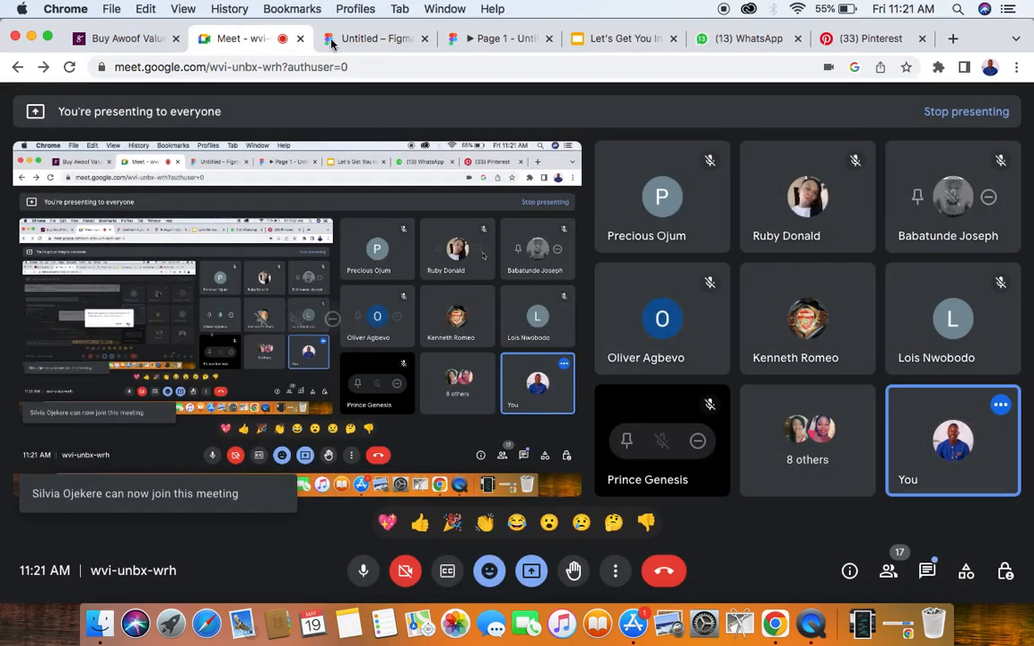
click(422, 40)
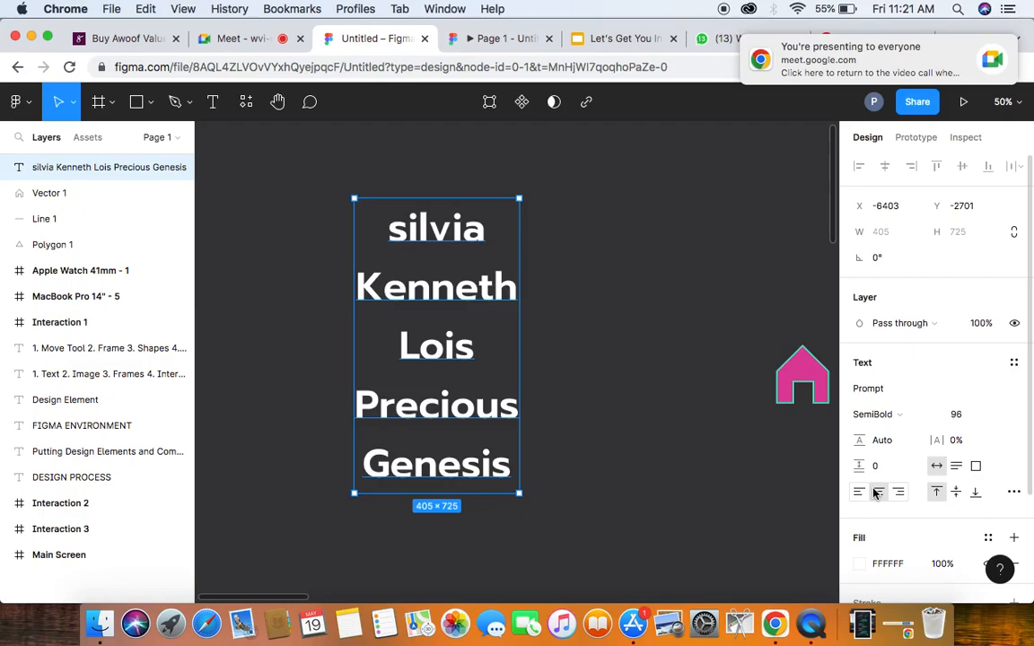
click(656, 381)
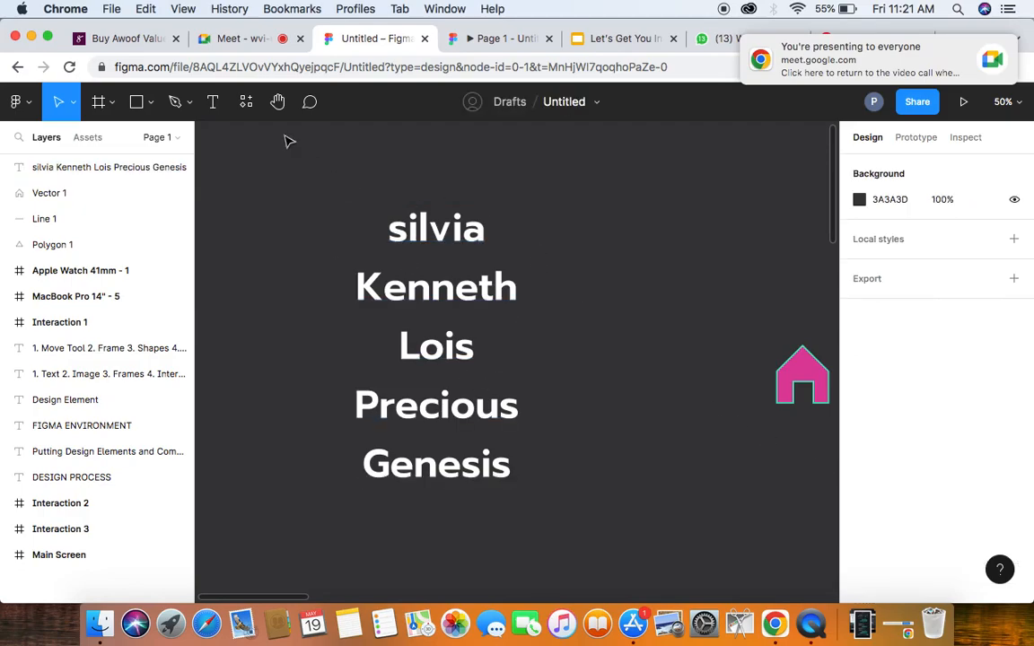
- Switch to the Google Meet call and mute the same participant for everyone once more
click(240, 45)
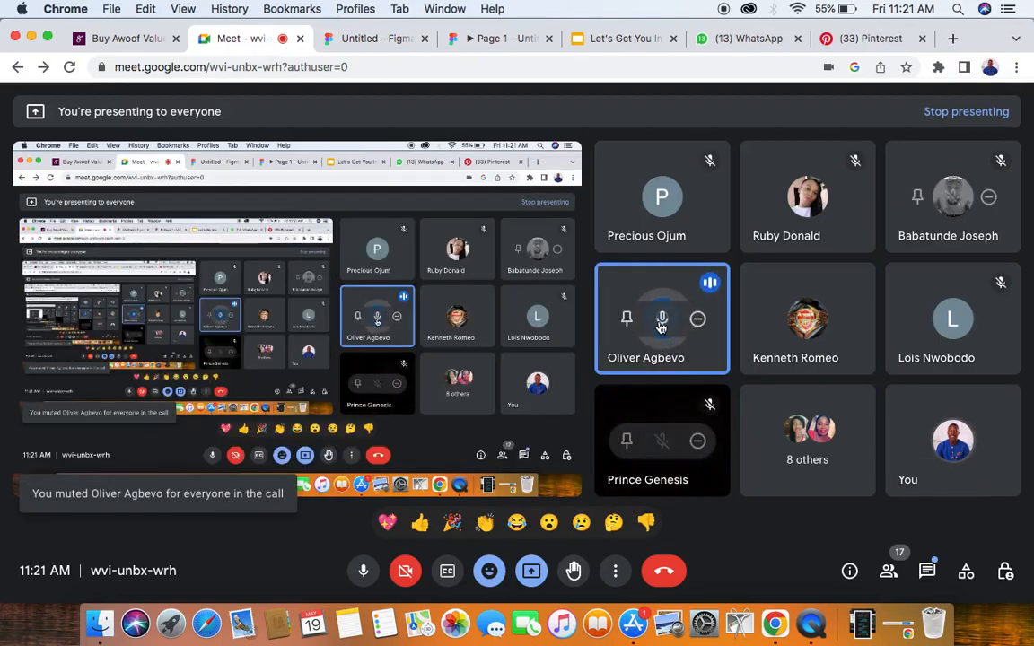
click(661, 322)
click(631, 375)
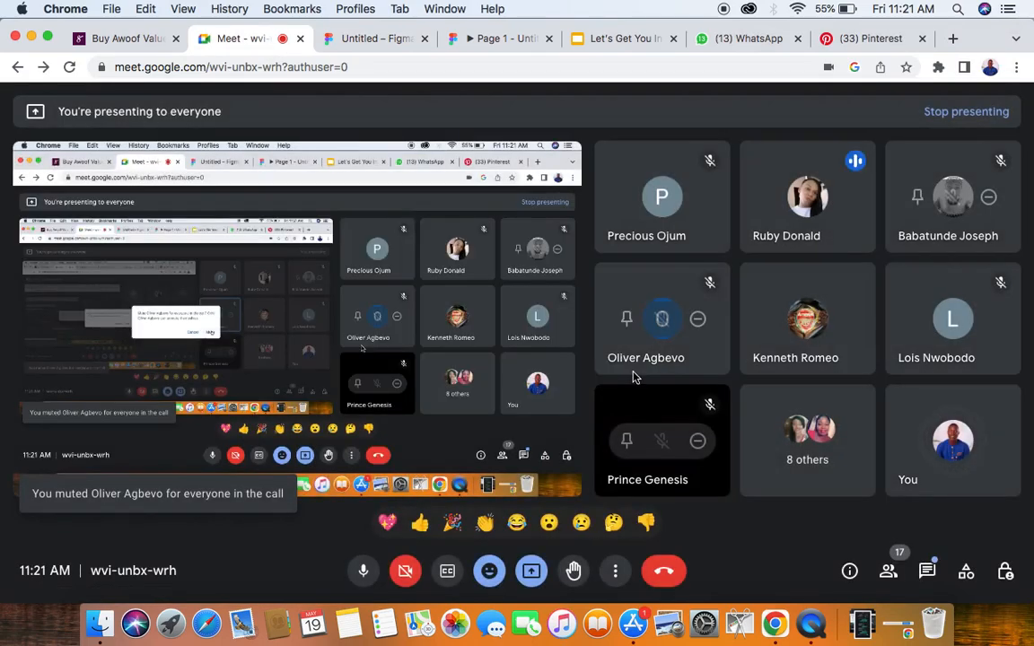
- Select the list of names in the Untitled Figma file, check the participants in the Google Meet call, and return to the file
click(381, 39)
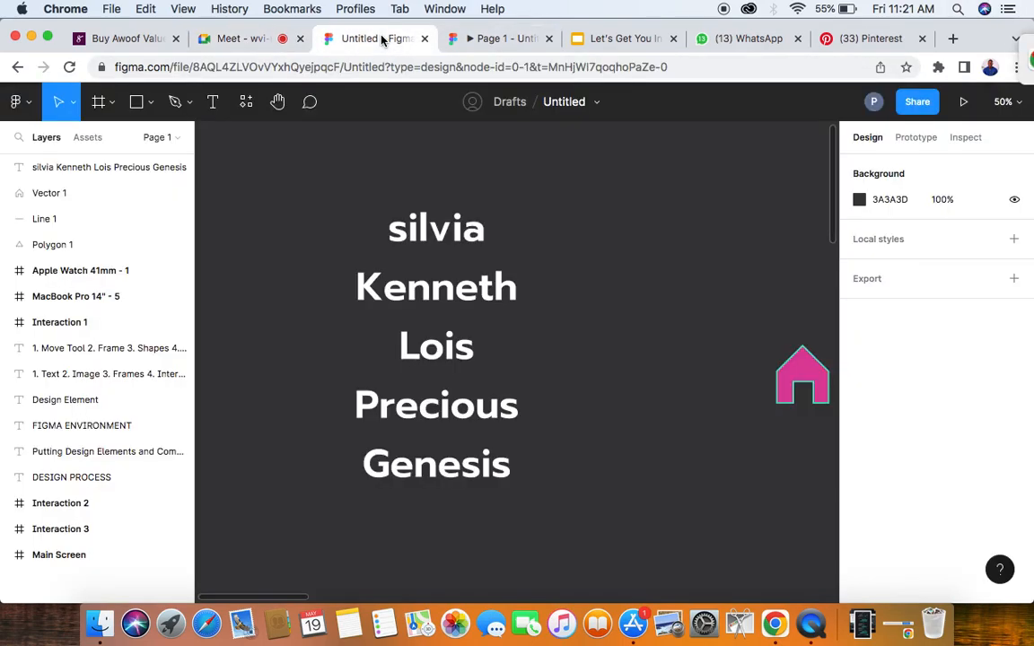
click(478, 298)
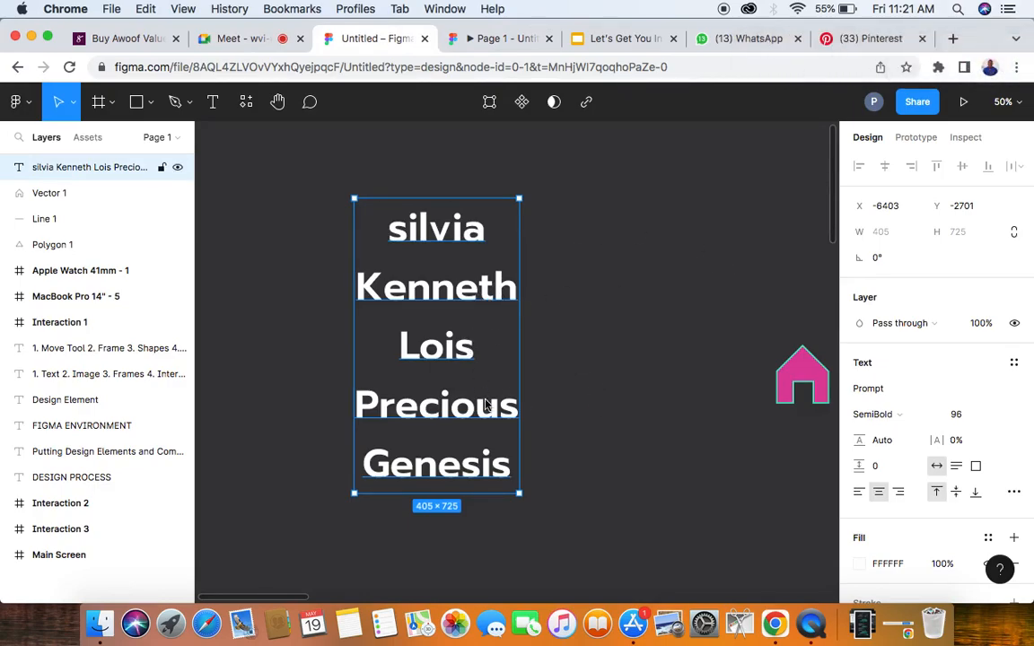
click(248, 41)
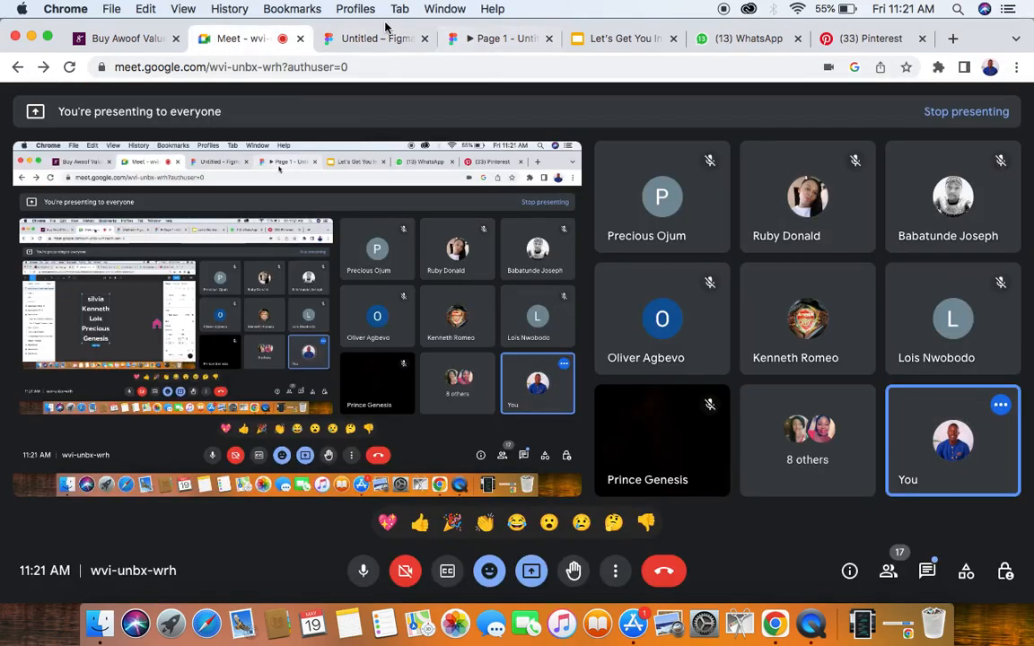
click(373, 39)
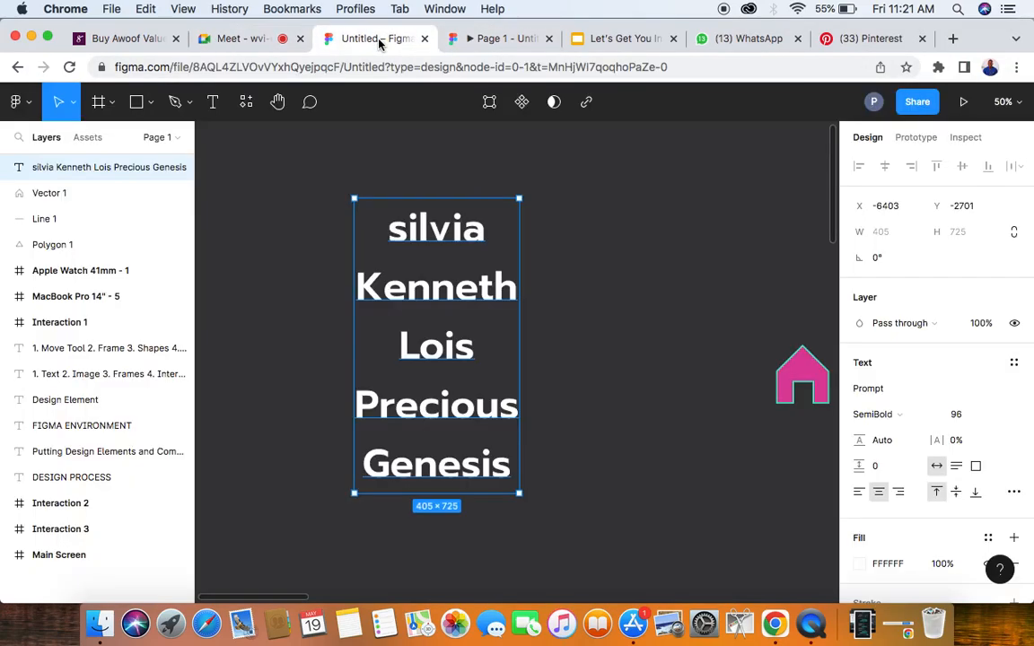
- Add another participant's first name on a new line at the end of the list and move the text layer slightly up
double_click(509, 475)
click(509, 476)
key(Return)
text(Ru)
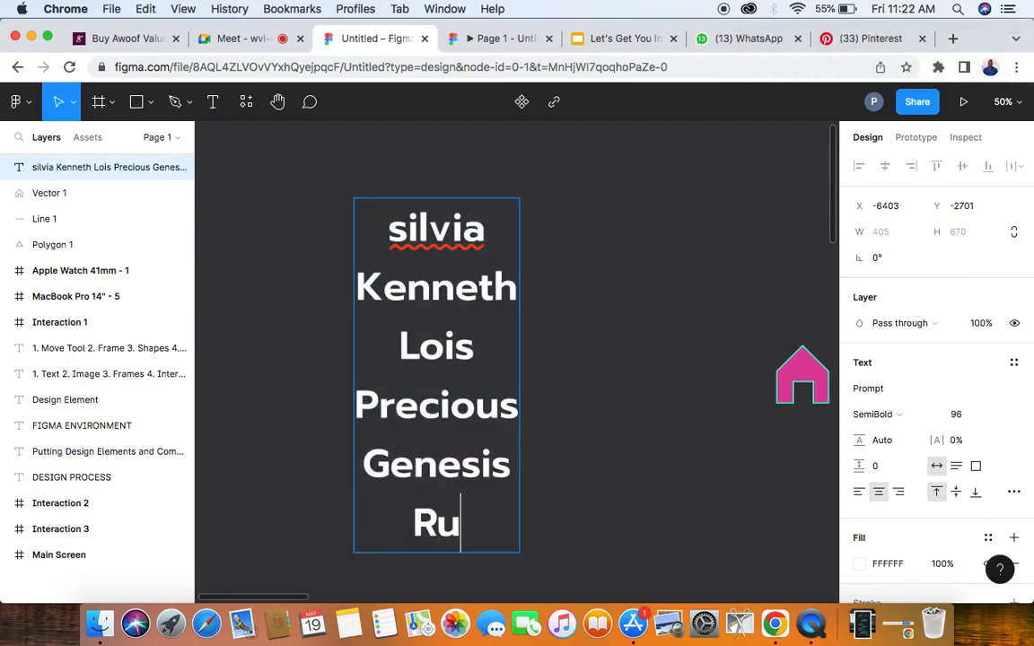
text(by)
key(Escape)
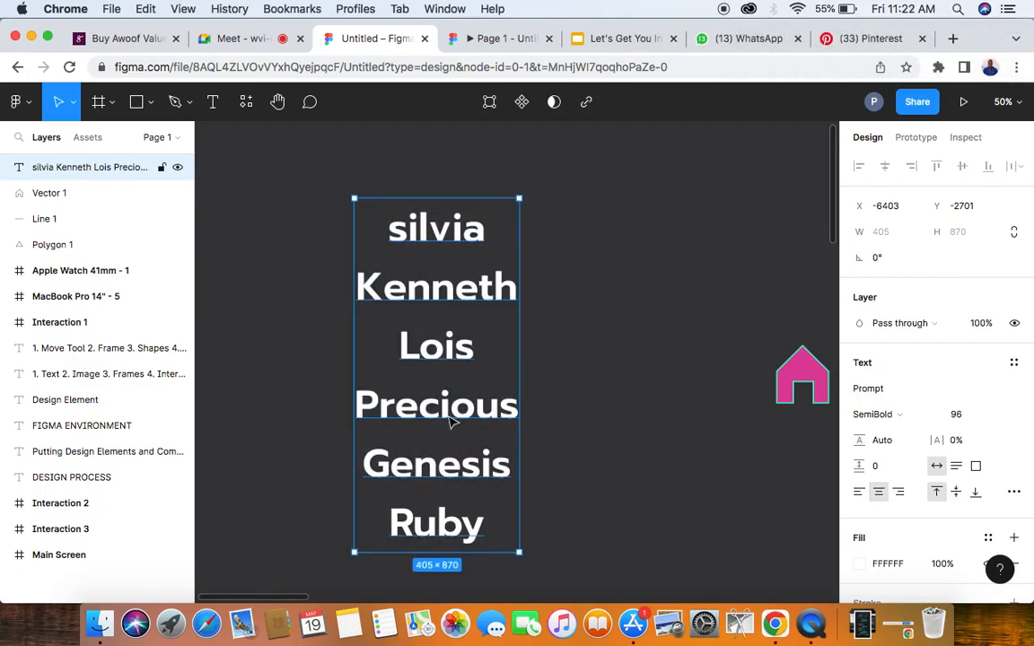
drag(451, 416, 454, 375)
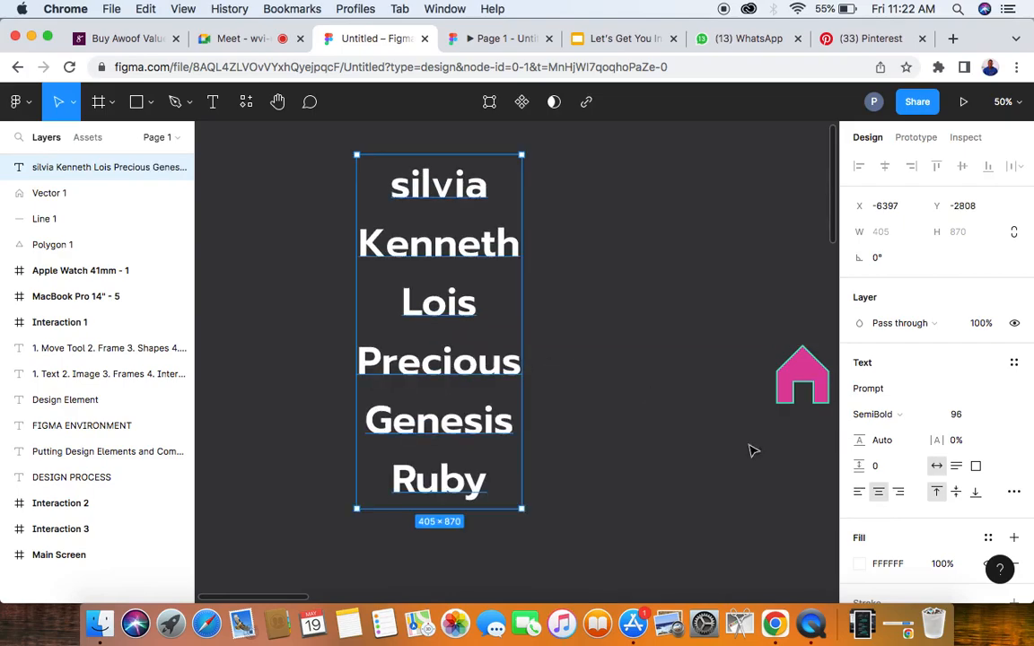
- Set the name list's font weight to Medium, and try right alignment before left-aligning the text
click(934, 415)
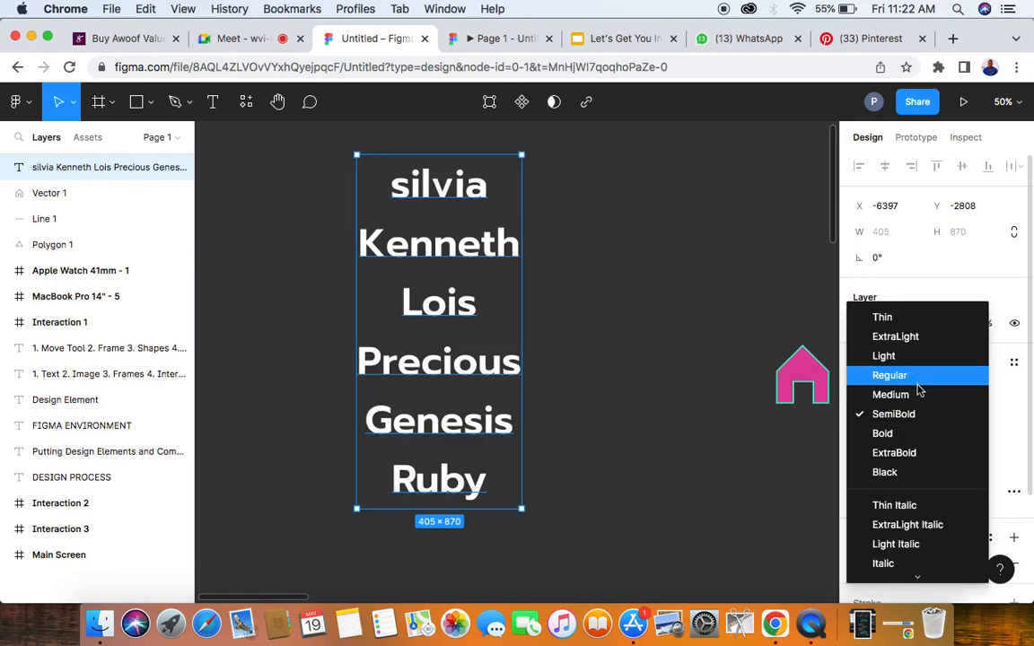
click(911, 395)
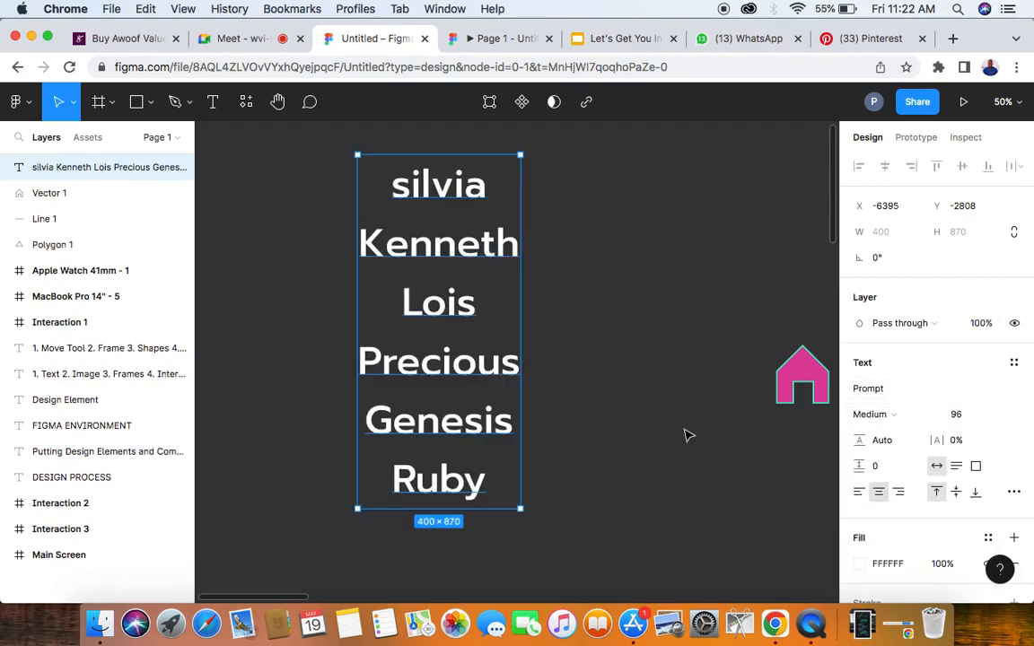
click(898, 493)
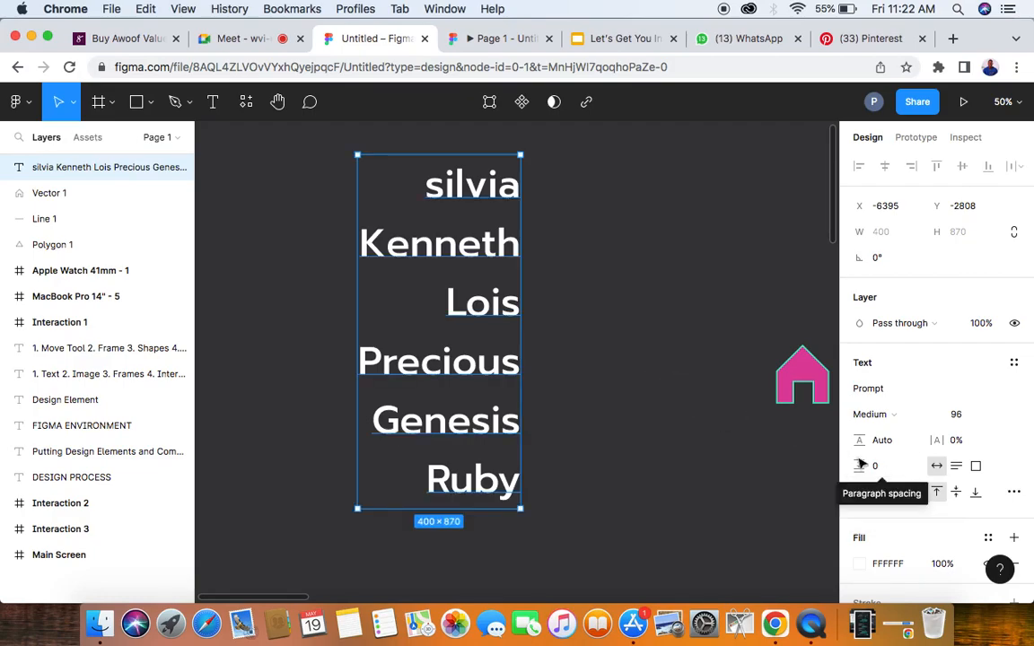
click(857, 495)
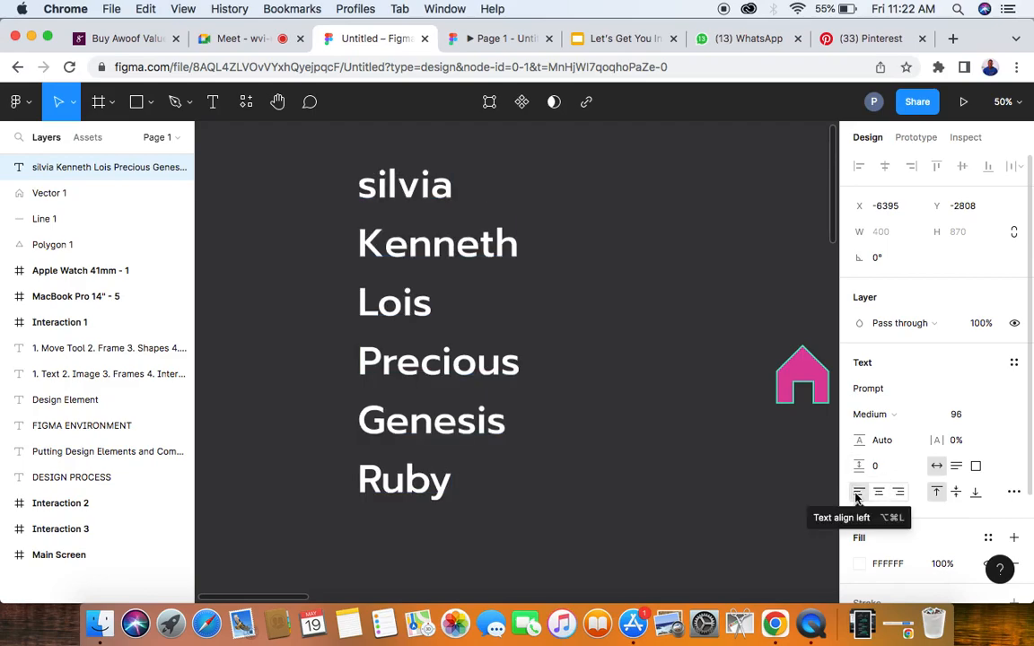
- Pan across the canvas with the Hand tool, zoomed out far enough to examine the layout of all frames, shapes and text
click(277, 103)
drag(277, 173, 299, 346)
scroll(299, 345, right, 10)
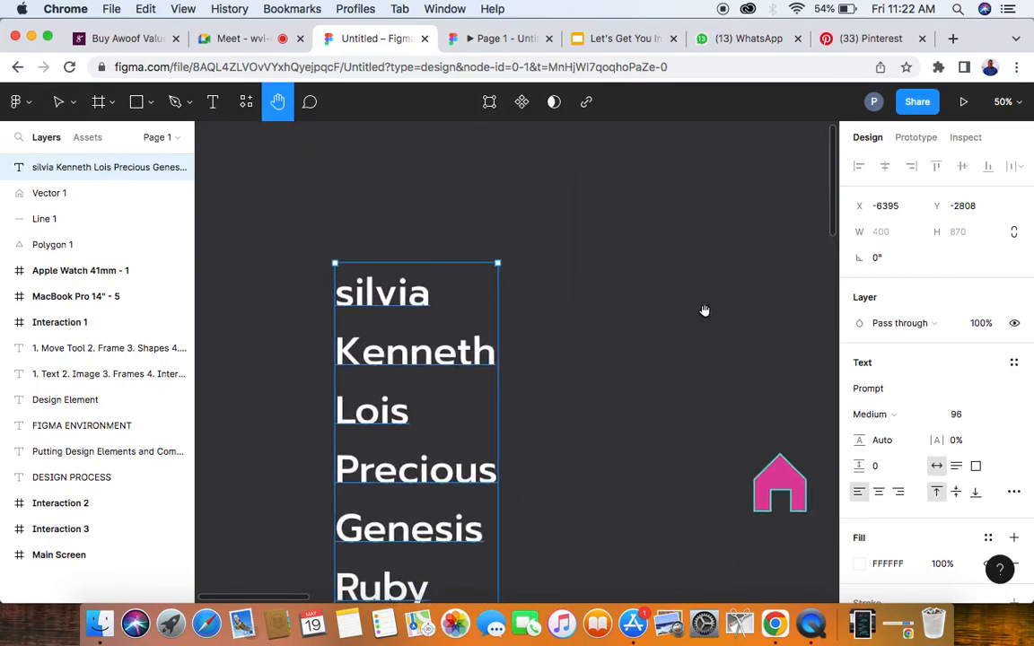
scroll(270, 287, right, 10)
scroll(269, 288, down, 3)
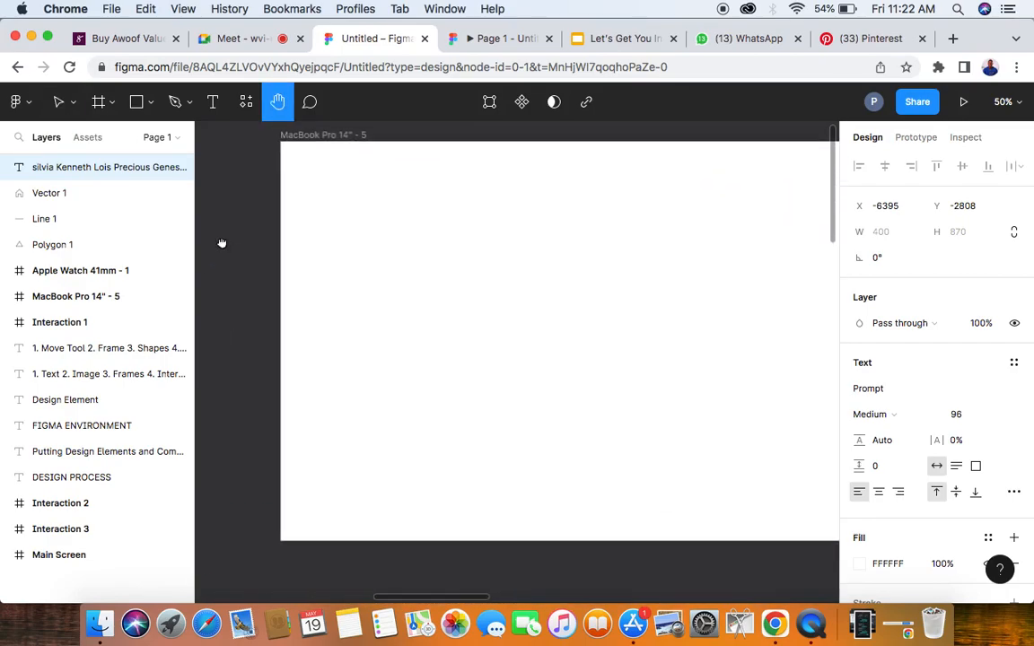
scroll(431, 251, right, 10)
scroll(430, 251, down, 4)
scroll(409, 239, down, 10)
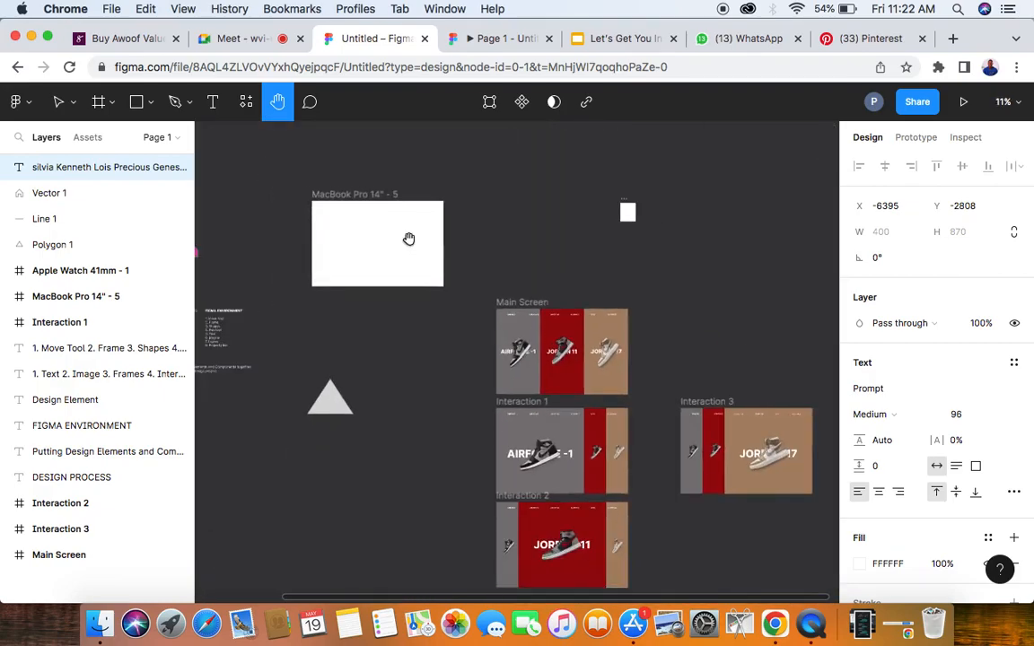
drag(450, 279, 531, 308)
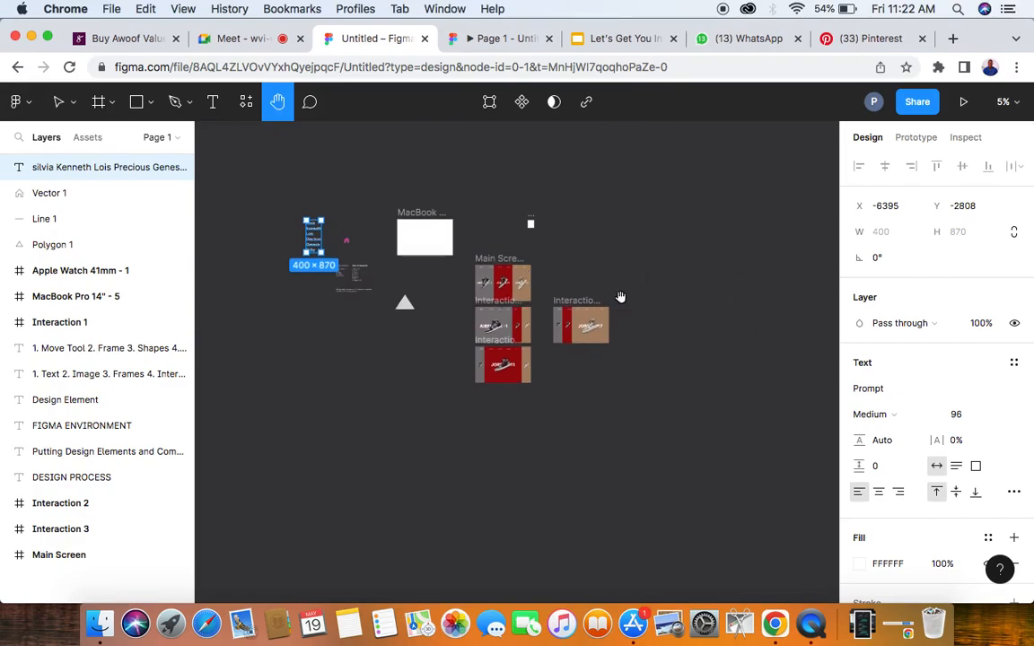
drag(621, 298, 778, 200)
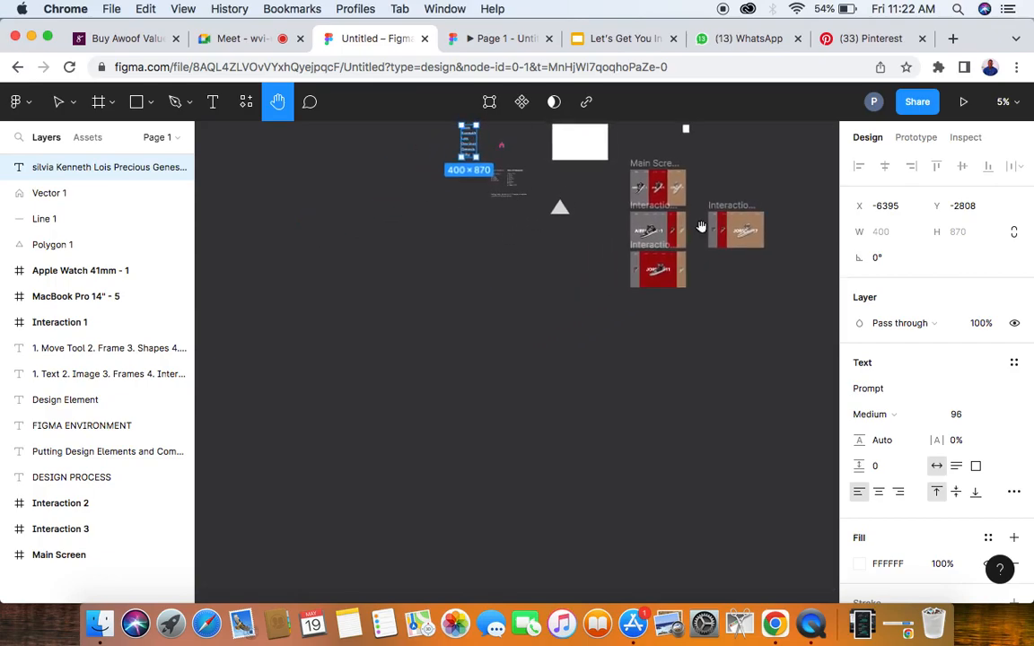
drag(703, 226, 568, 367)
drag(604, 292, 540, 373)
drag(434, 499, 583, 254)
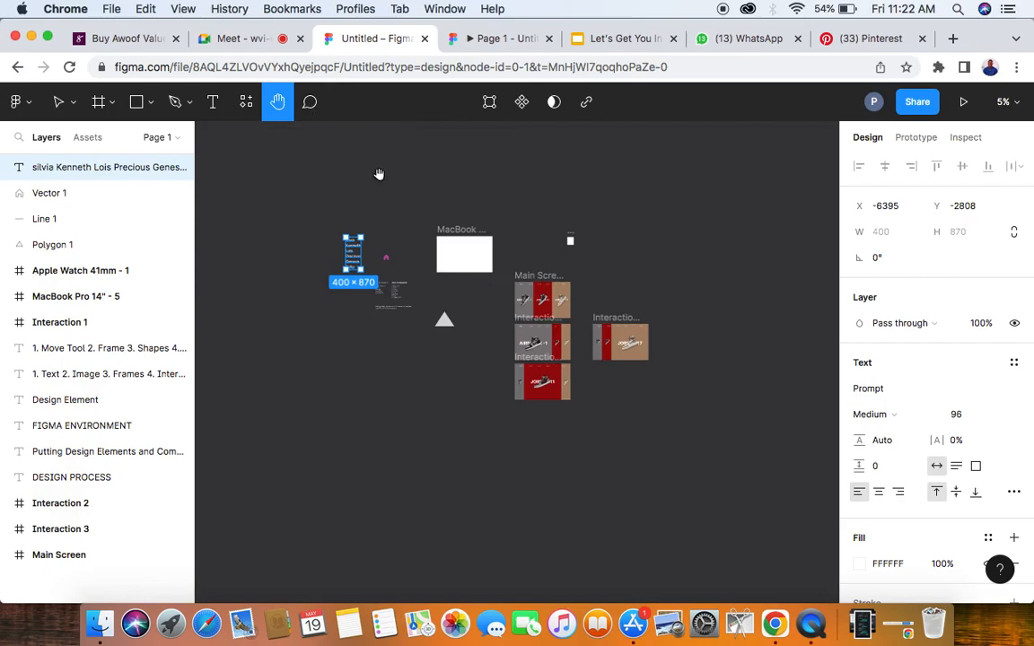
scroll(328, 230, up, 2)
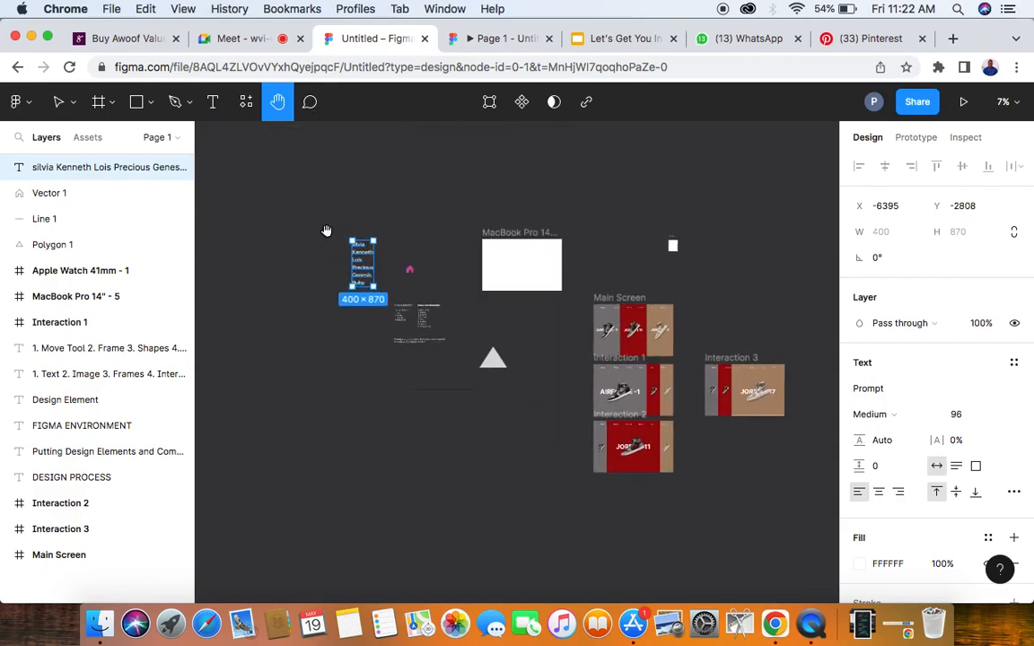
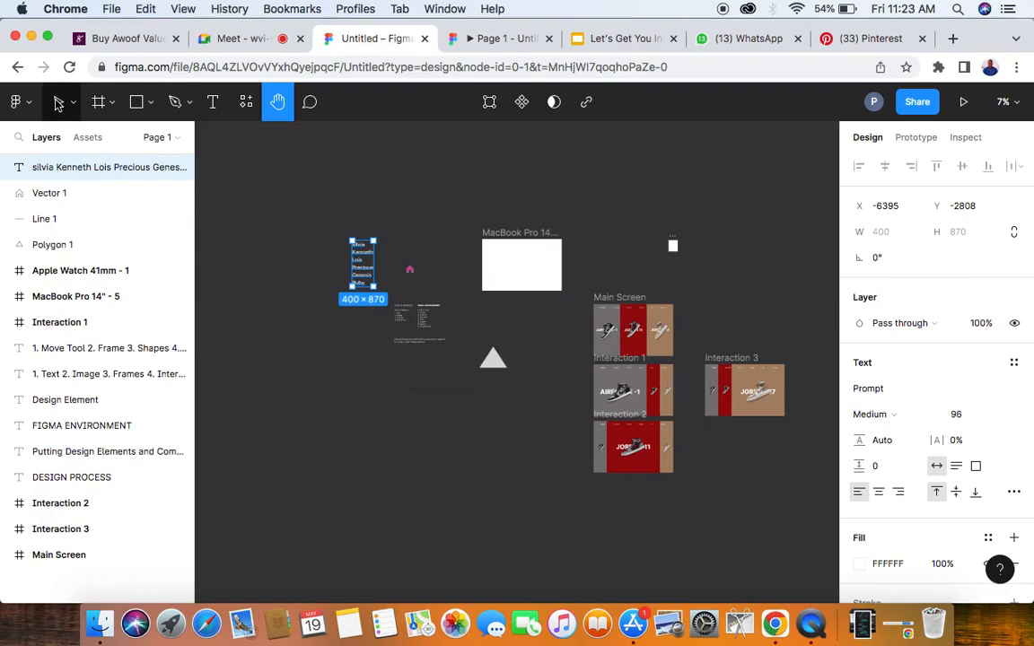
- Move the triangle into the MacBook Pro 14" - 5 frame and scale it down to about 337 × 286
click(57, 104)
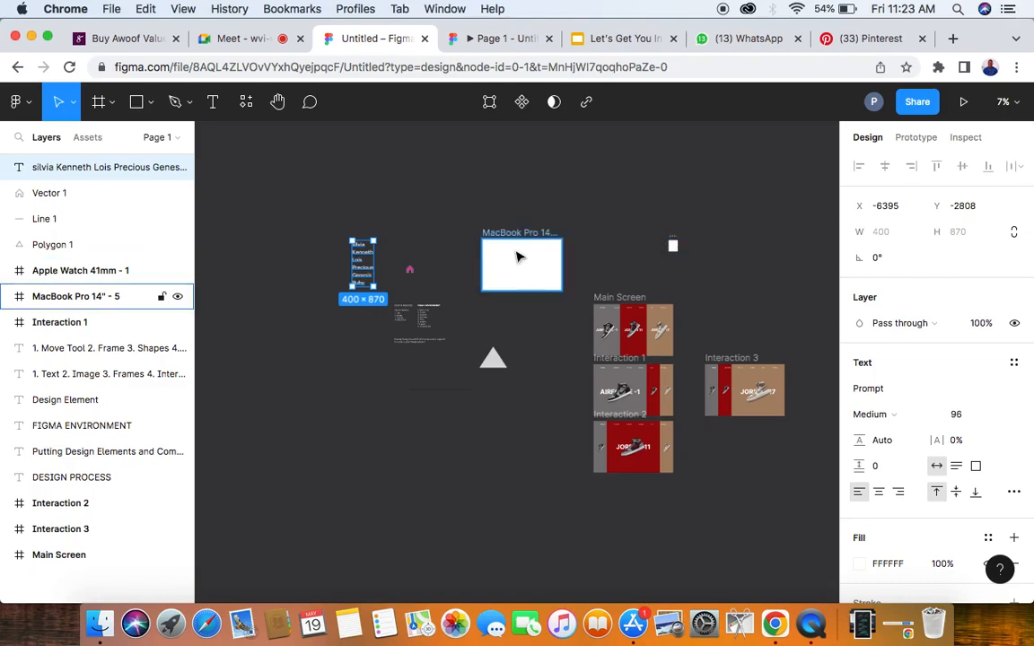
click(497, 363)
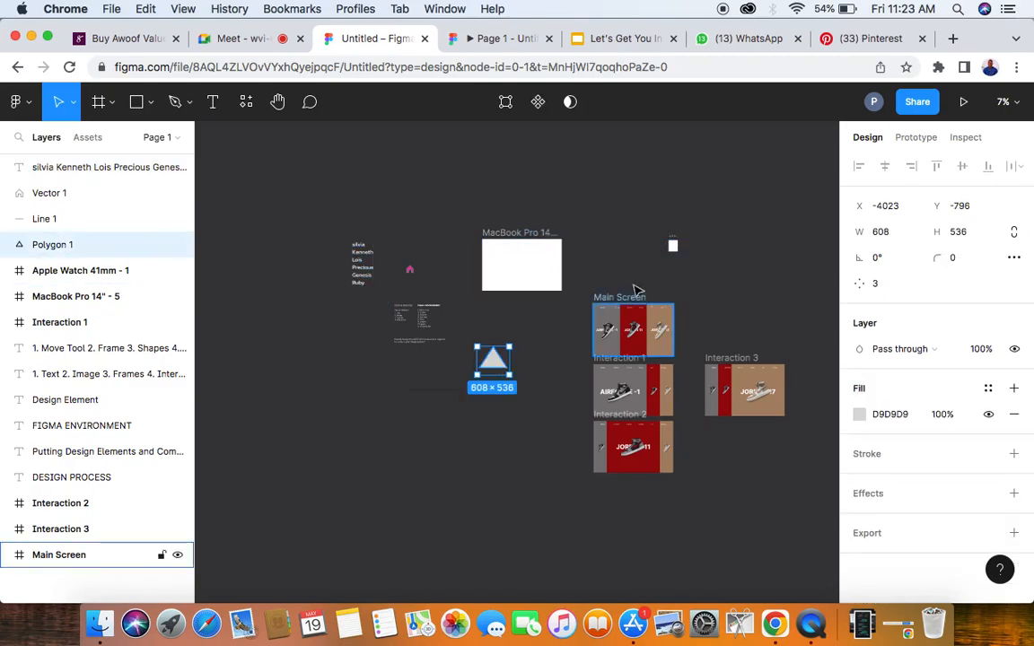
drag(500, 363, 516, 276)
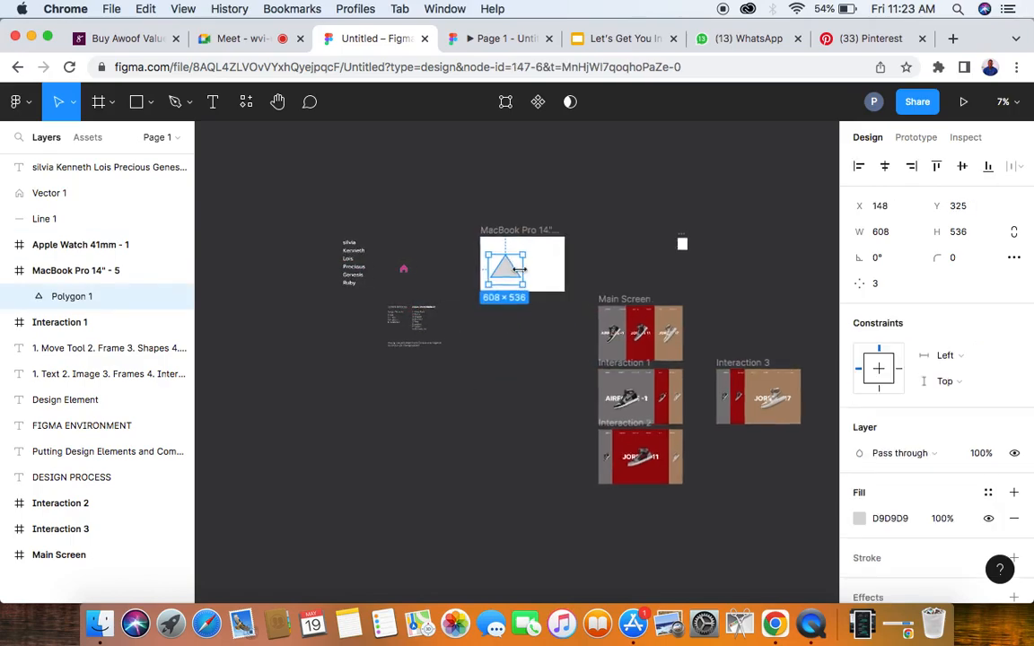
scroll(513, 278, up, 10)
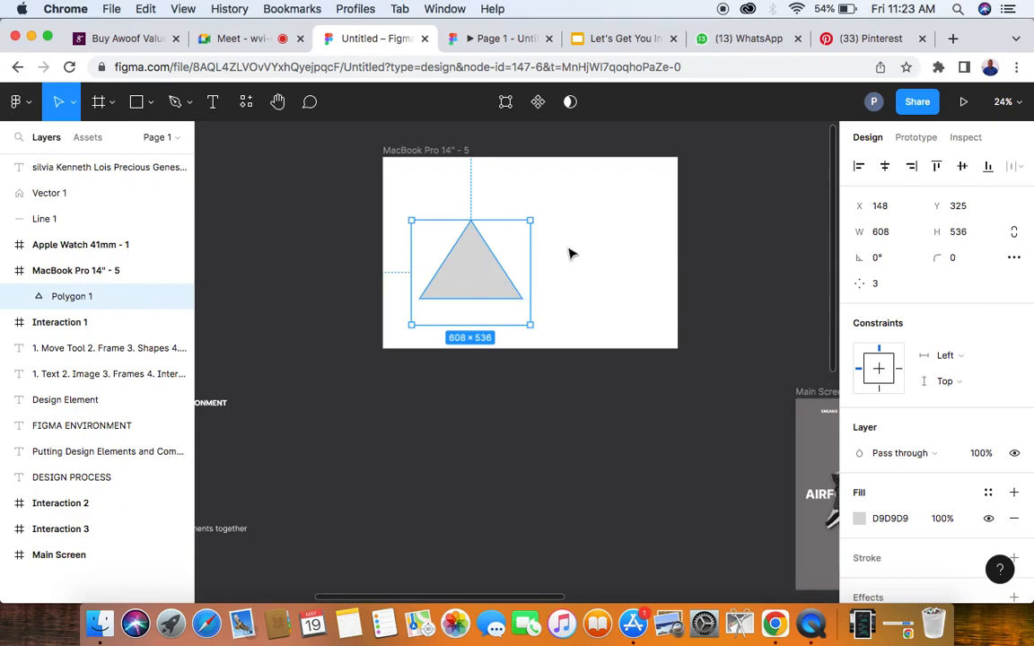
drag(529, 324, 476, 276)
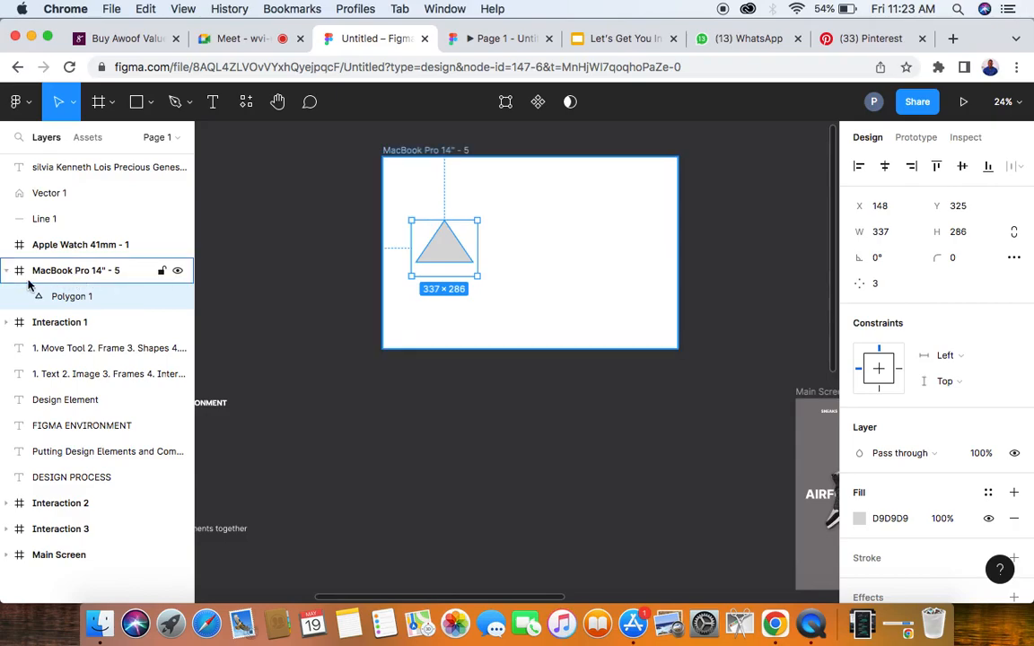
- Rename the MacBook Pro 14" - 5 frame as Design Class, and collapse and re-expand its layers
click(427, 151)
double_click(423, 149)
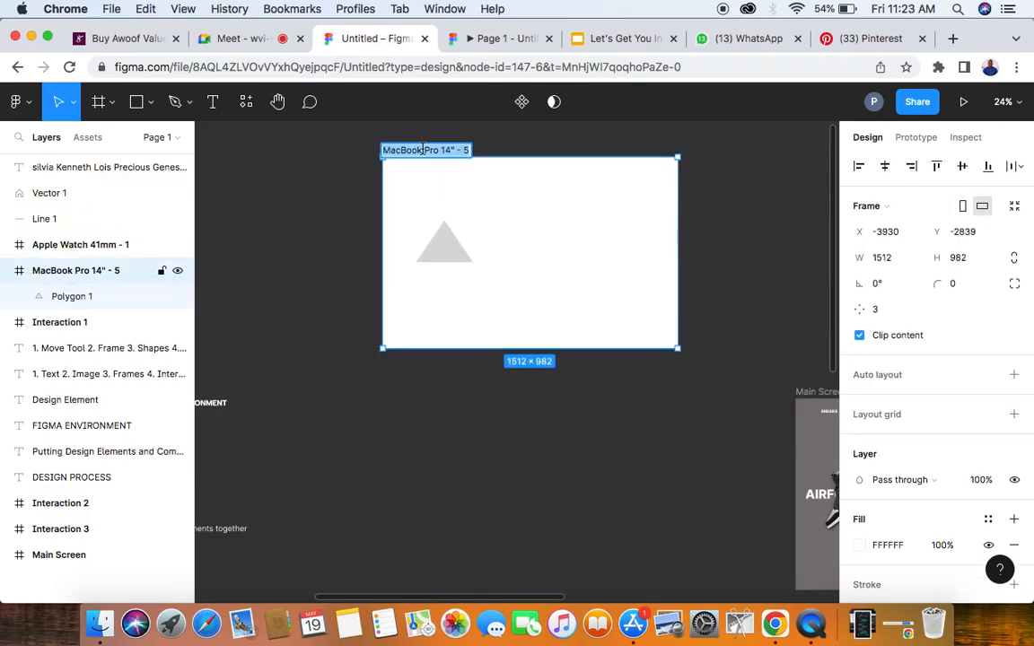
text(C)
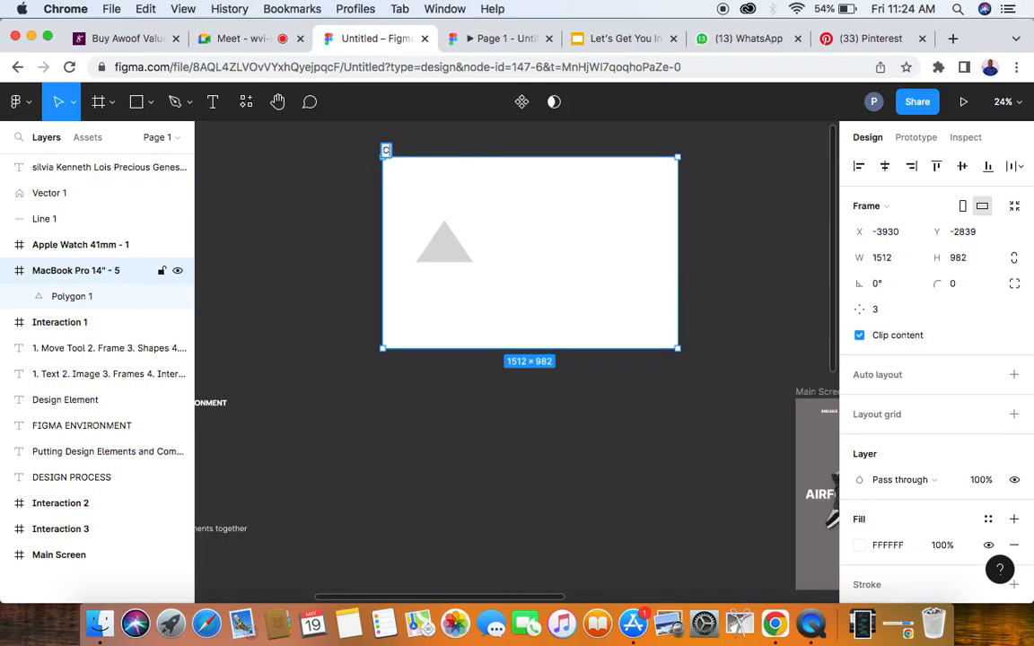
text(esign Cl)
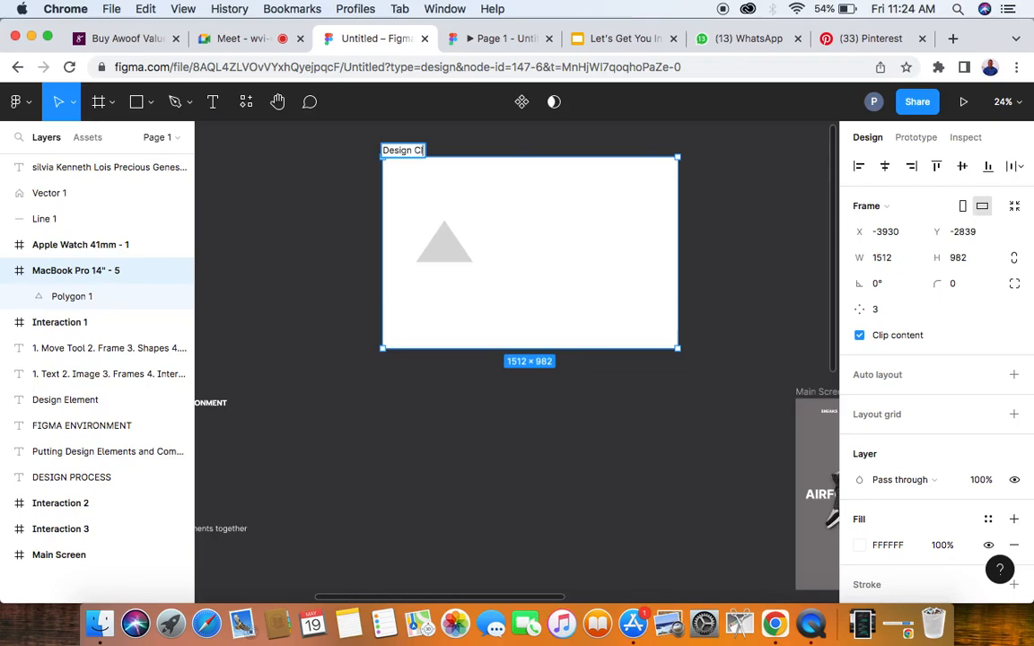
text(ass)
click(464, 149)
click(410, 151)
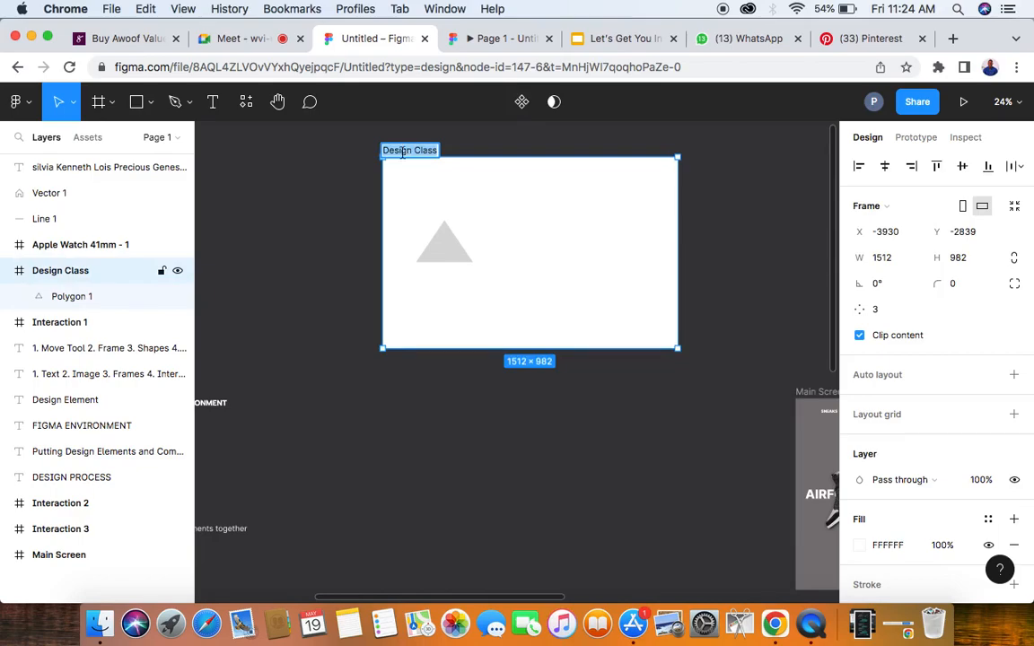
click(332, 217)
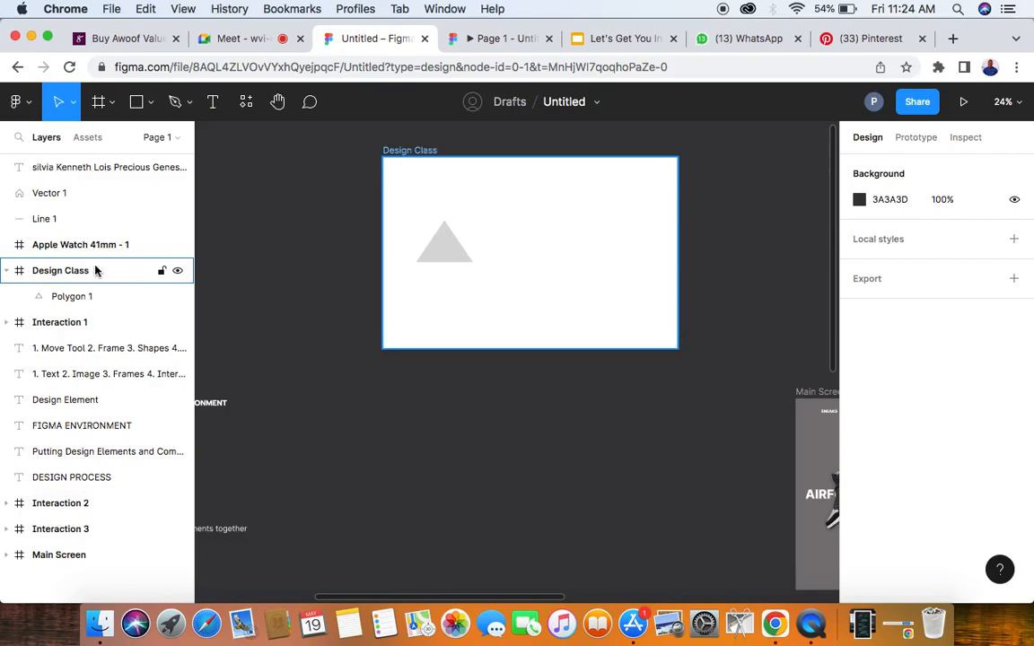
click(6, 271)
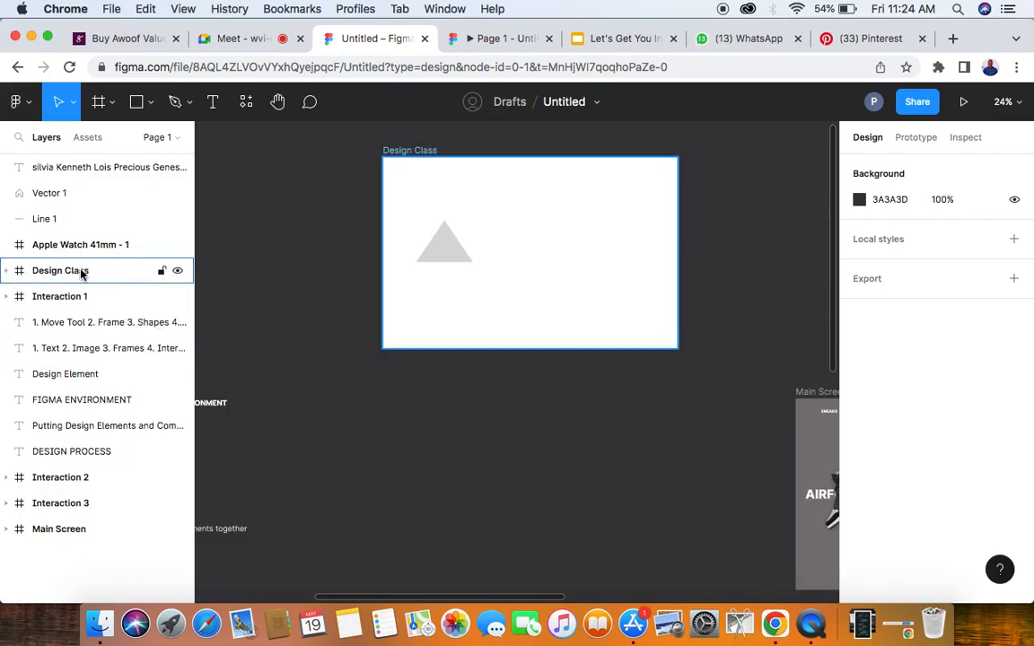
click(6, 271)
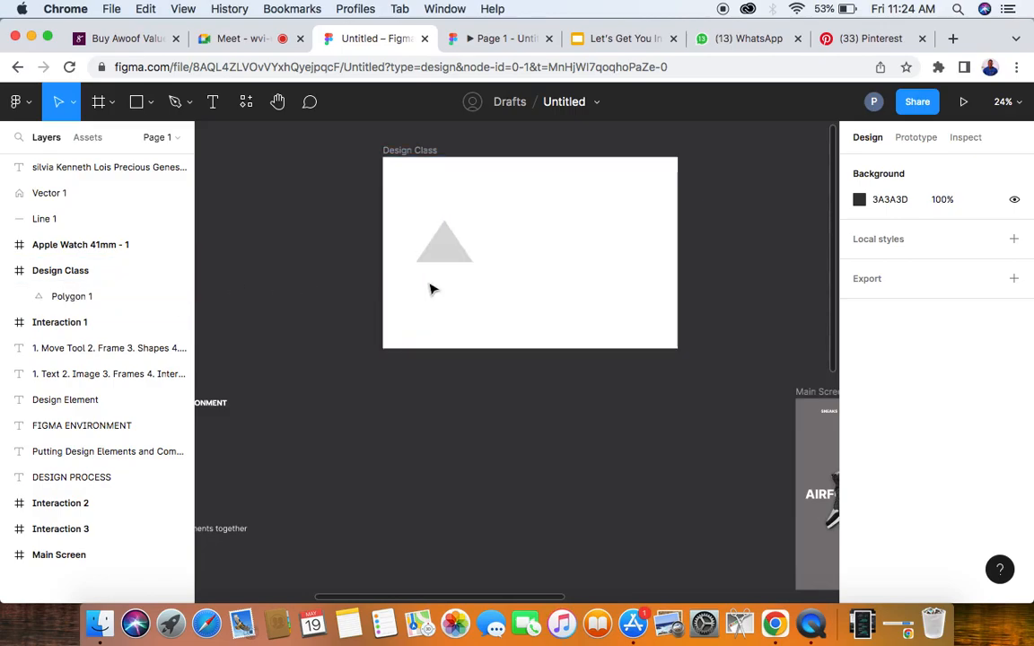
- Move the Design Class frame with its triangle to about X -6933, Y 1215, and shift the Main Screen frame slightly up
scroll(431, 289, down, 5)
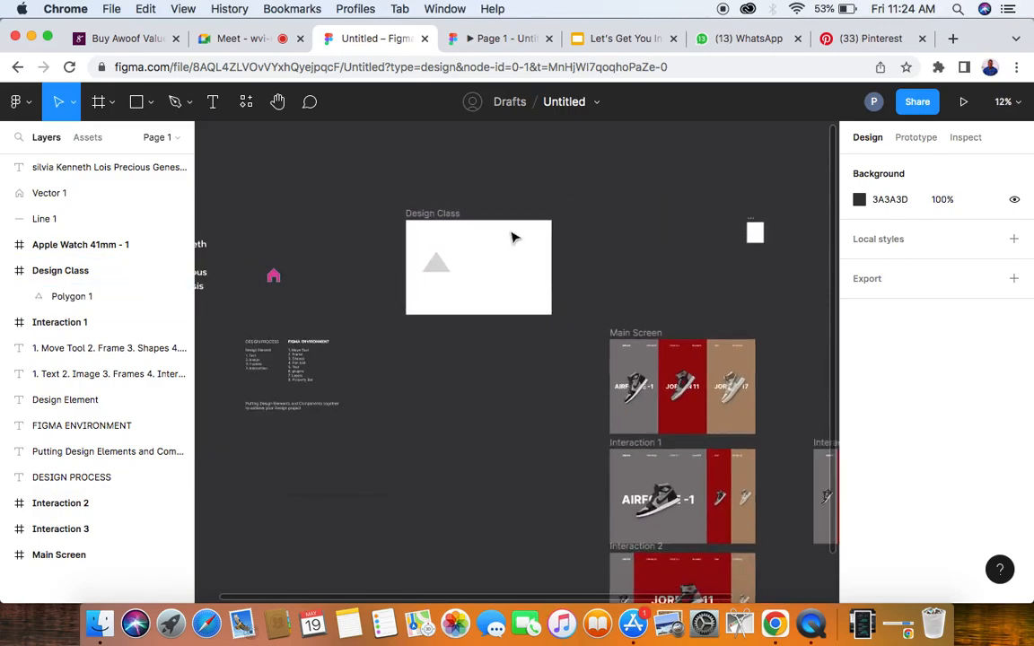
scroll(503, 246, down, 4)
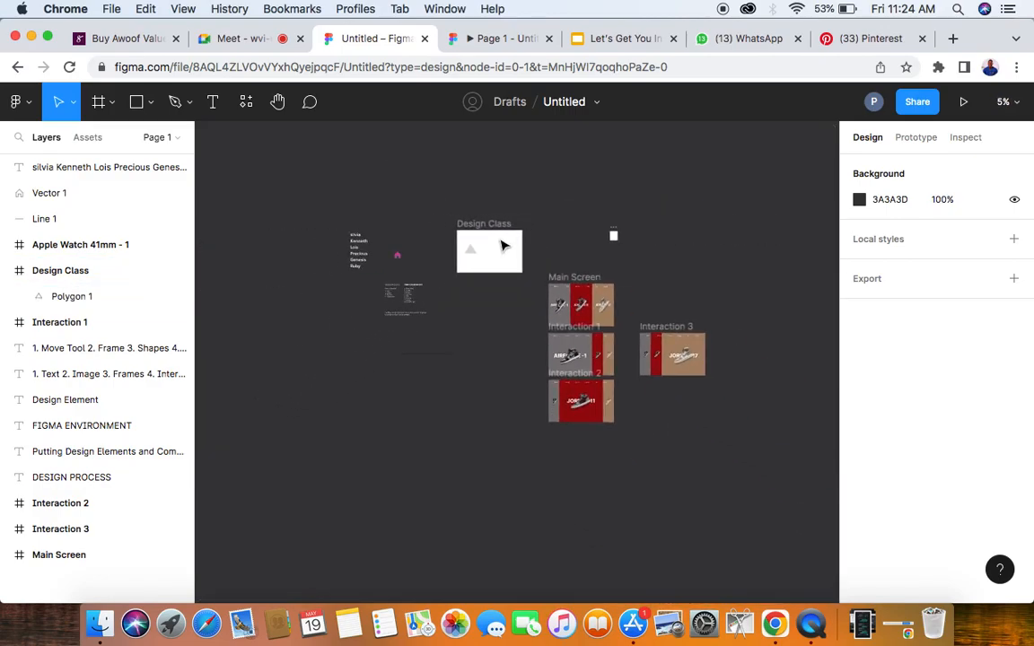
click(471, 224)
drag(494, 245, 381, 459)
drag(453, 385, 369, 429)
scroll(593, 285, up, 5)
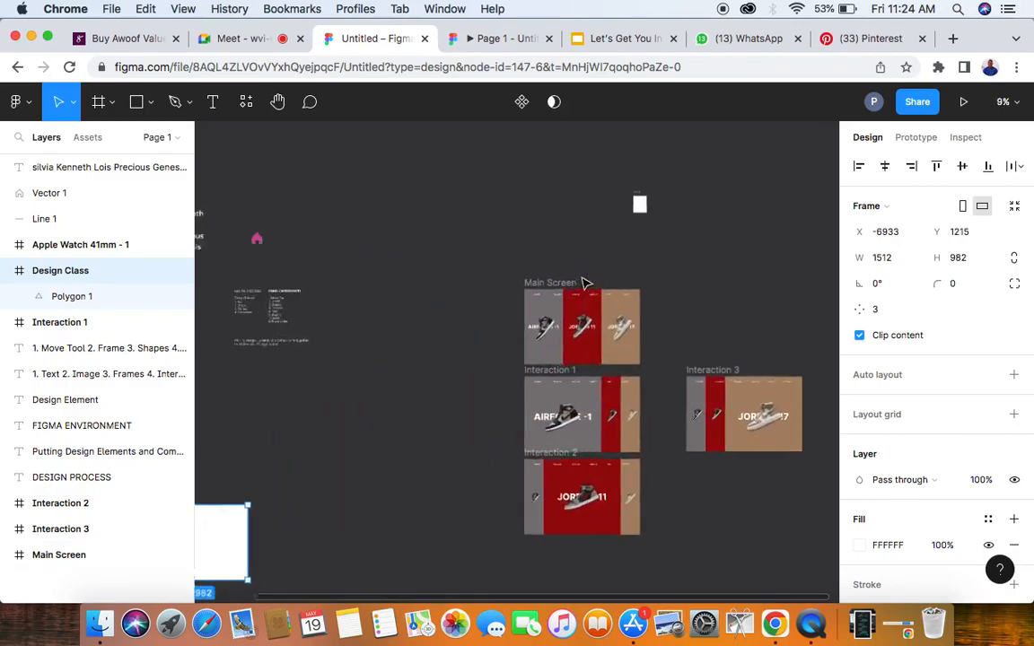
drag(533, 346, 572, 323)
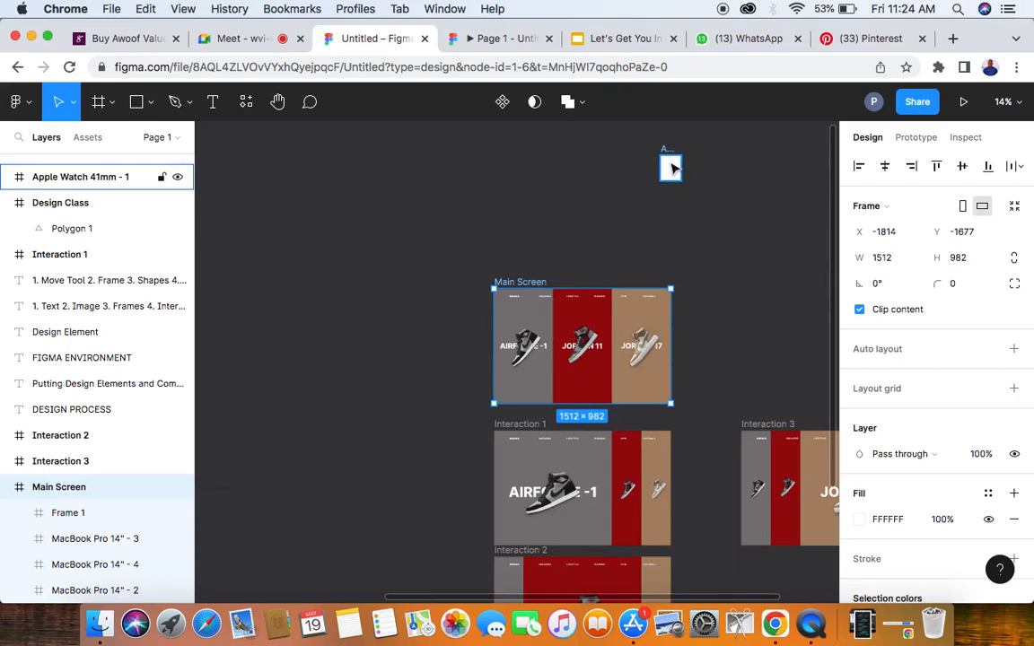
- Switch to the Google Meet call, admit the waiting participant, and return to the Untitled Figma file
click(249, 37)
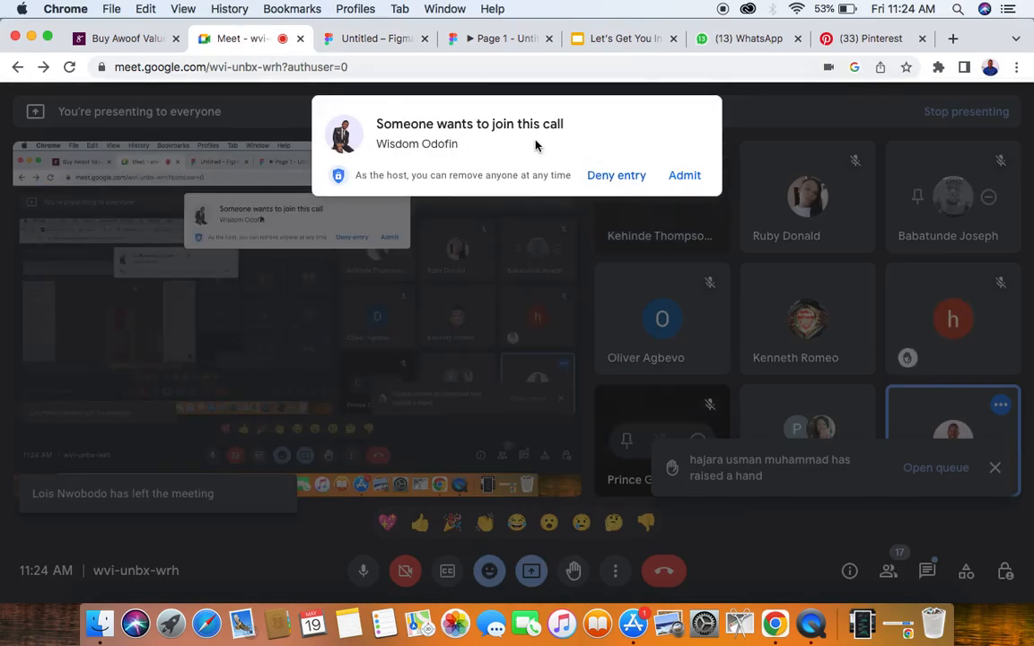
click(674, 175)
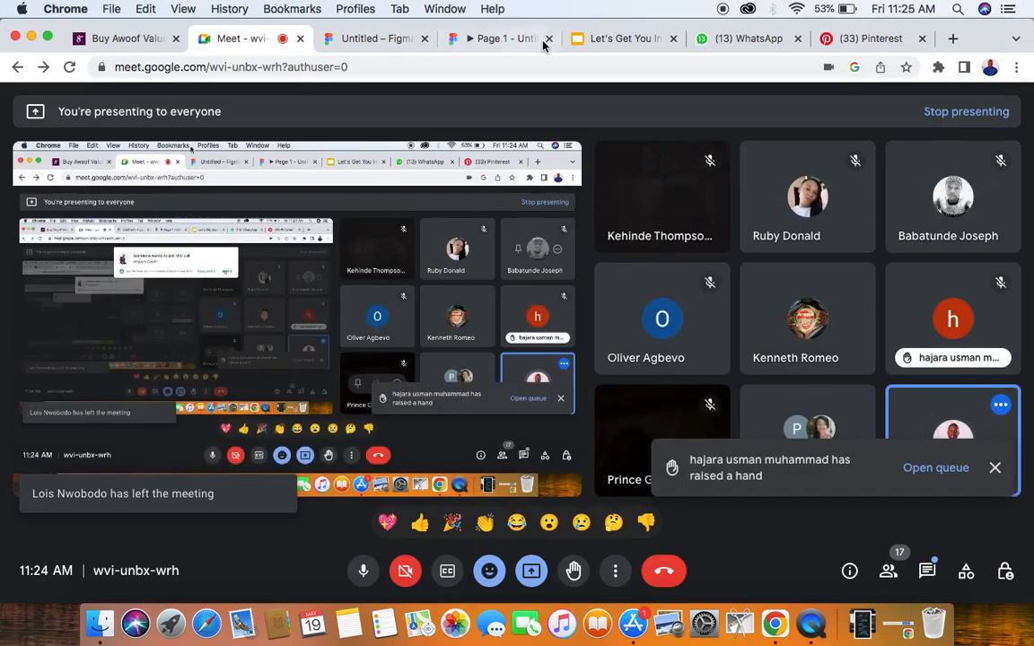
click(386, 45)
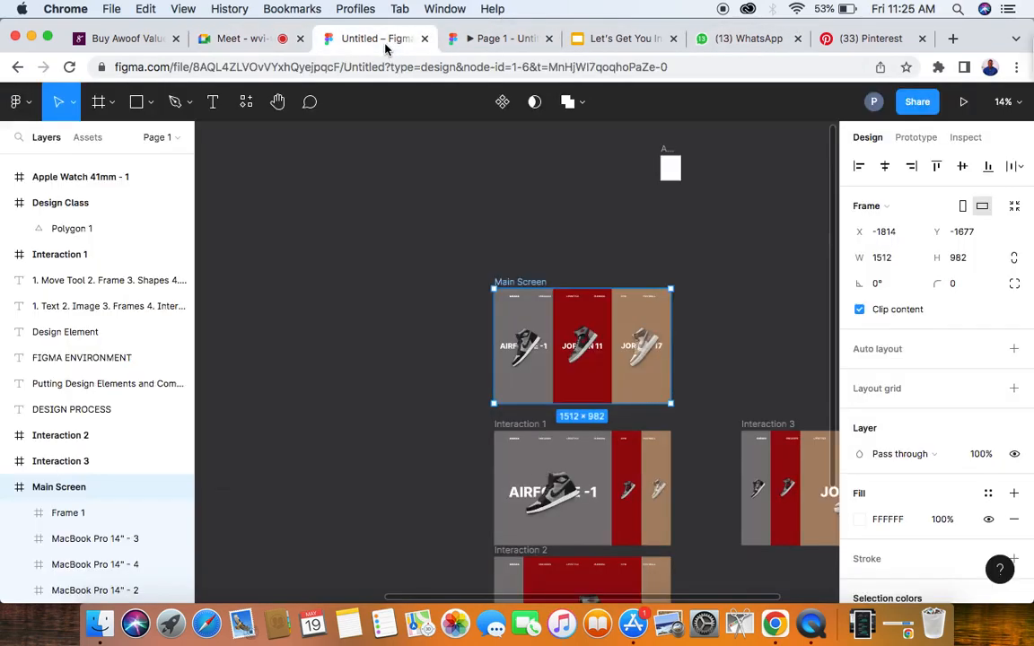
- Nest the Apple Watch 41mm - 1 frame in Main Screen's JORDAN 17 panel, and move Main Screen to about X -1710, Y -1801
drag(676, 169, 643, 326)
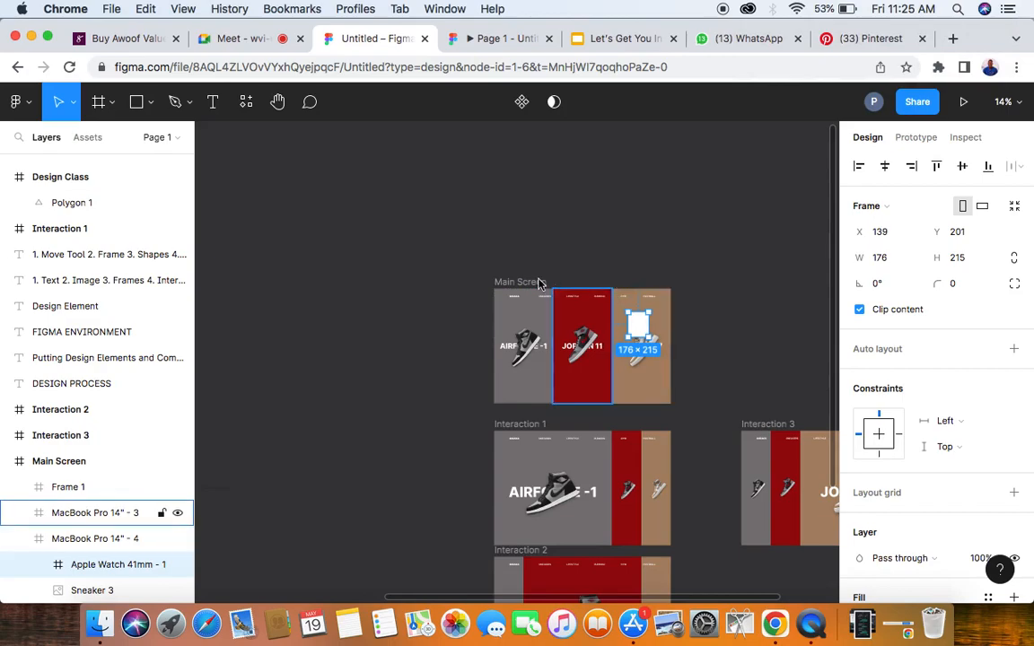
click(511, 283)
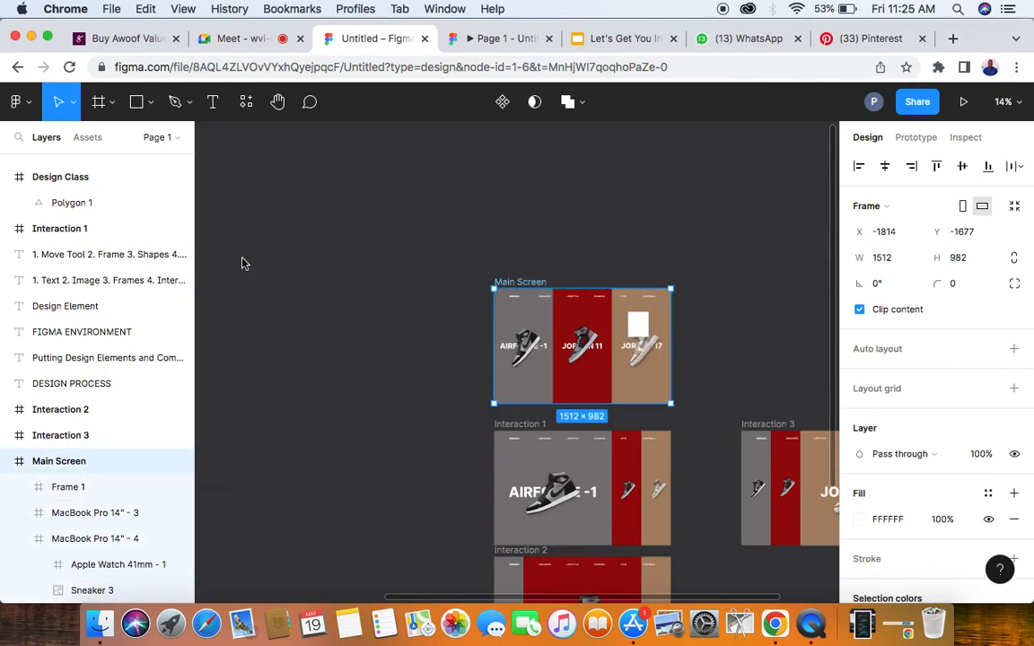
scroll(76, 472, down, 2)
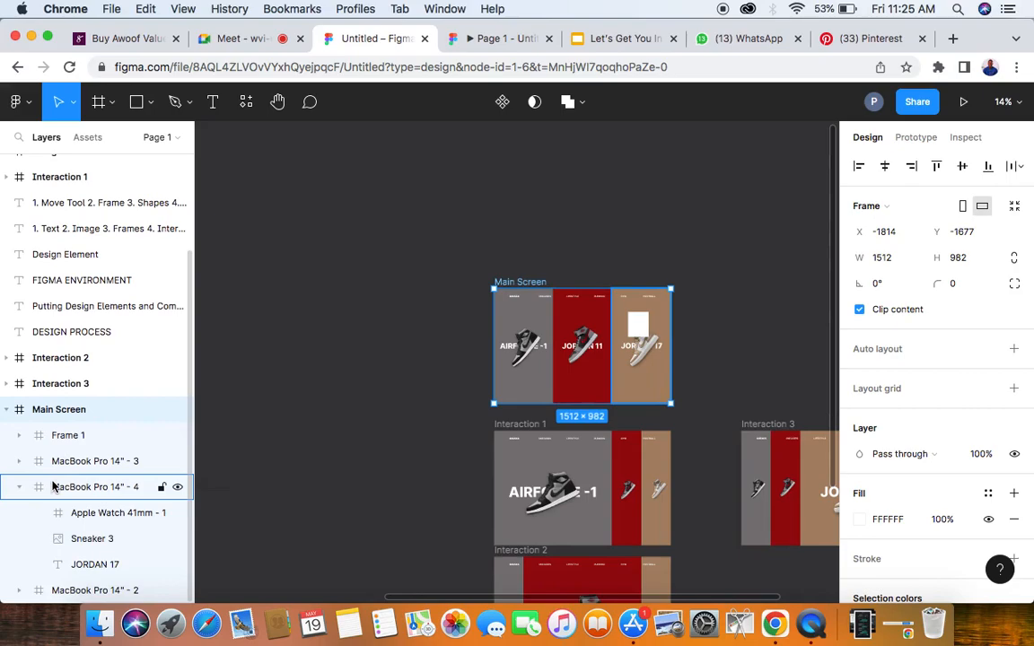
click(52, 487)
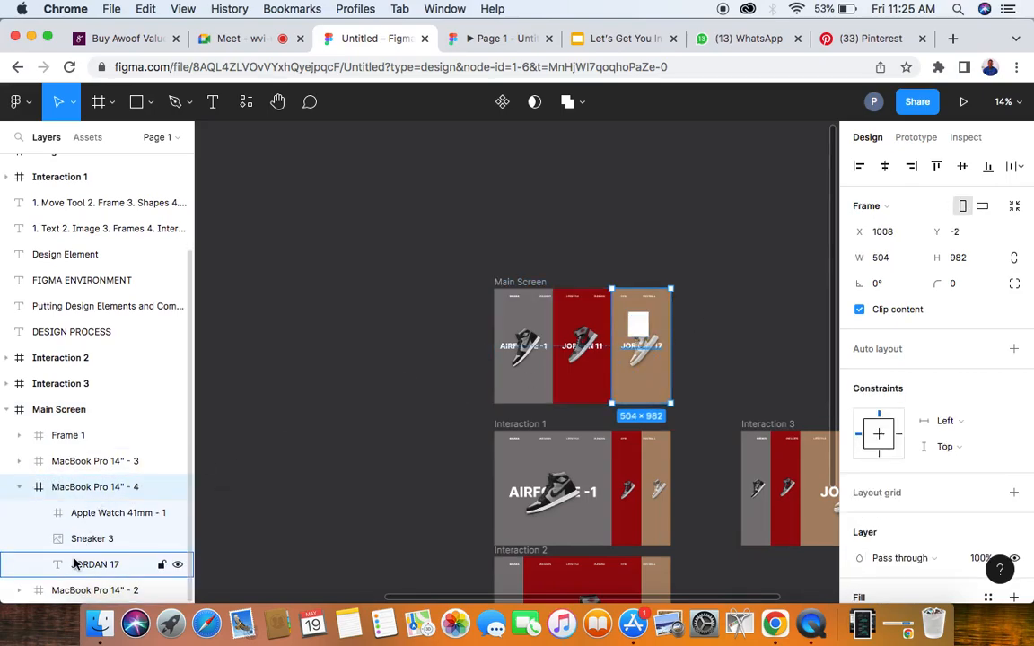
click(520, 284)
mouse_move(521, 283)
mouse_down()
mouse_move(401, 287)
mouse_move(533, 269)
mouse_up()
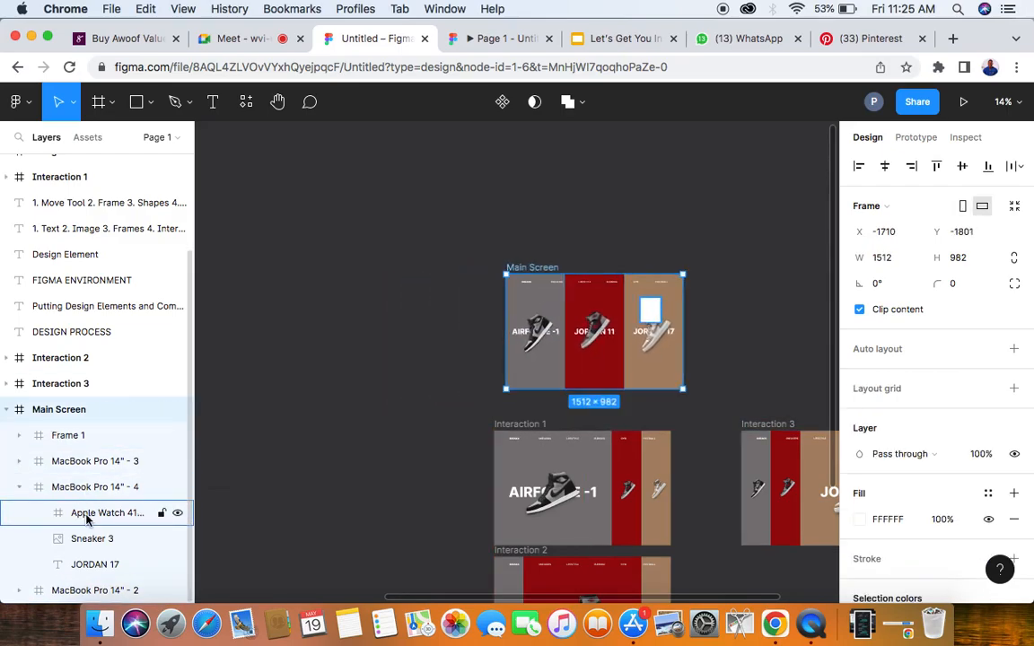
- Collapse the MacBook Pro 14" - 4 layers, expand MacBook Pro 14" - 2, and move the Apple Watch frame onto the canvas above Main Screen
click(19, 487)
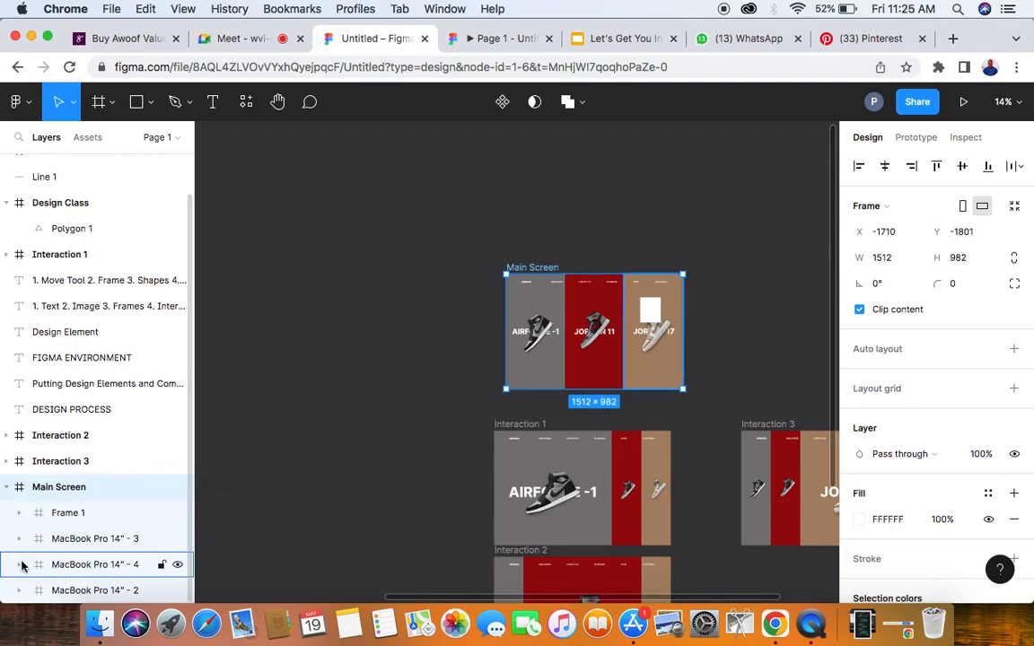
click(20, 590)
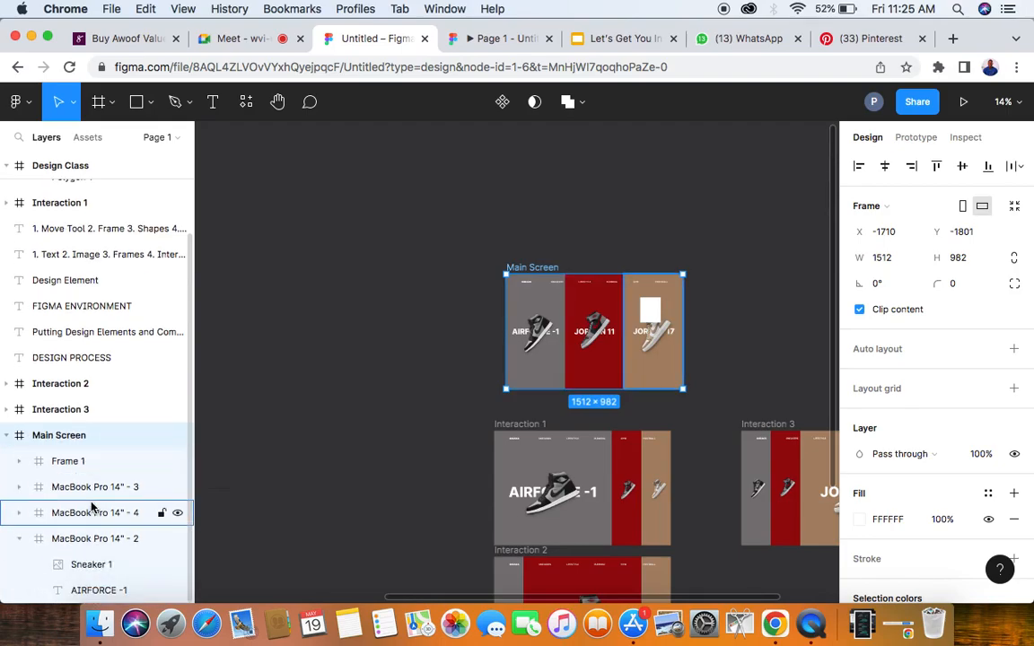
click(653, 303)
drag(655, 274, 657, 139)
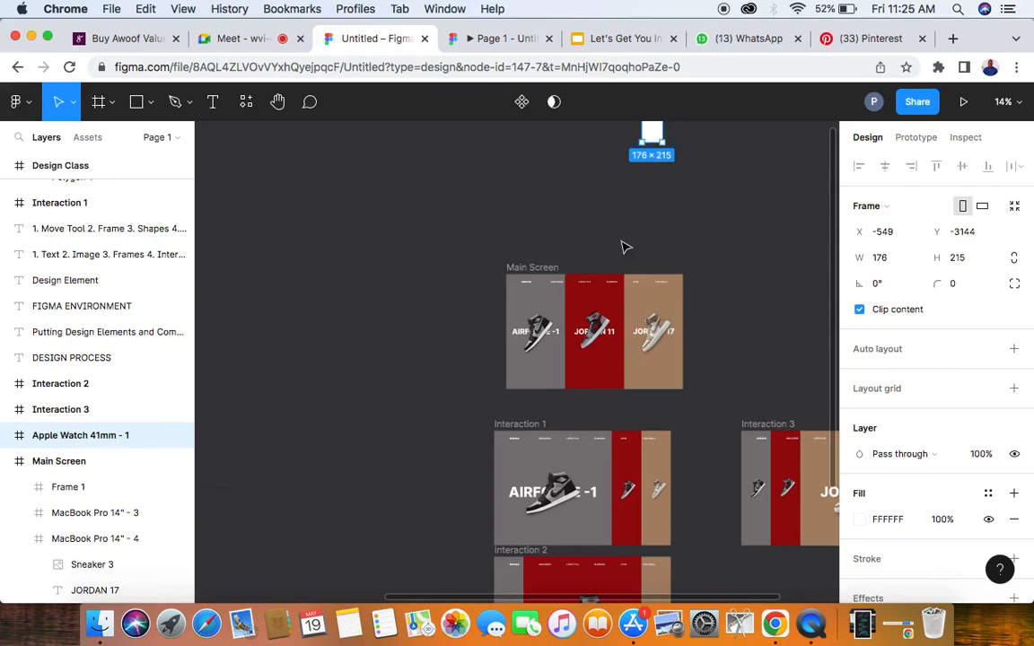
- Move the Design Class frame up beside the name list and house icon, to about X -4326, Y -3105
scroll(623, 245, down, 3)
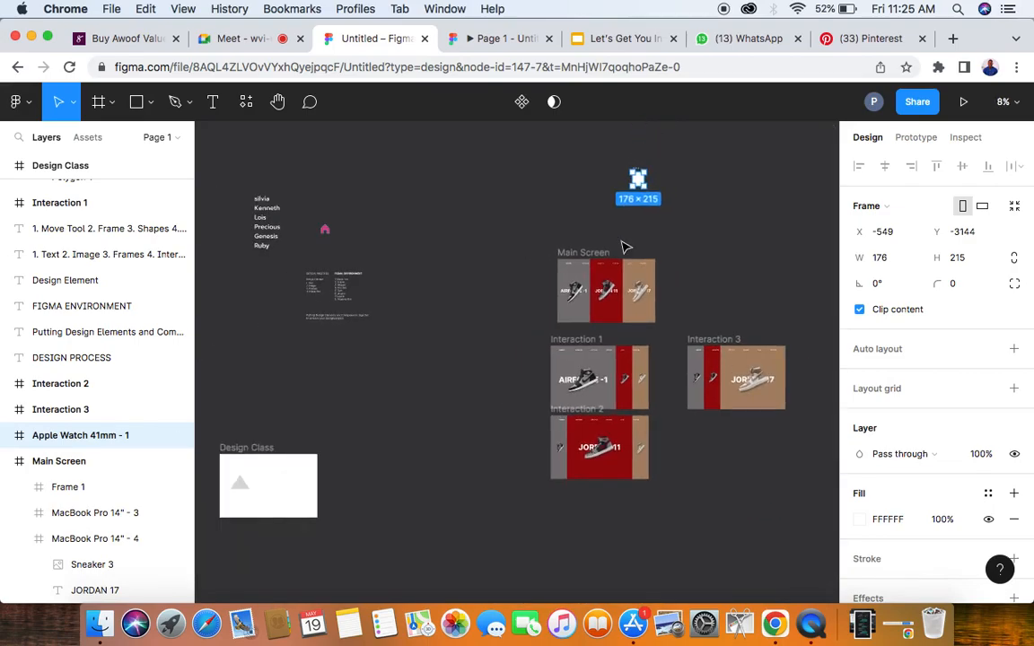
click(260, 447)
drag(271, 447, 443, 188)
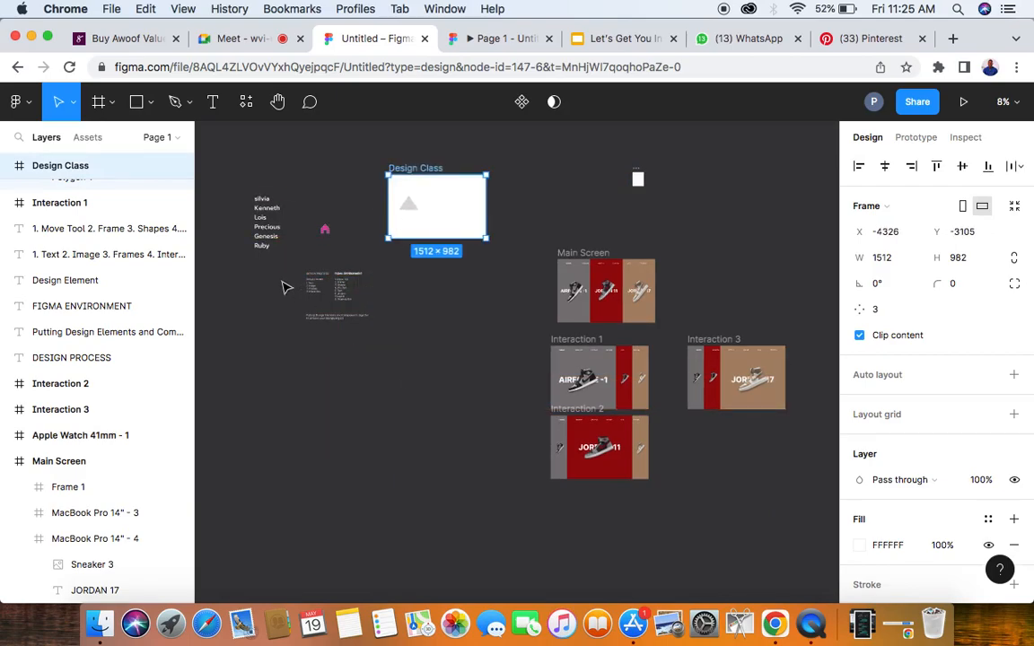
- Try horizontal center and right alignment on the triangle in the Design Class frame before aligning it left
scroll(307, 287, up, 2)
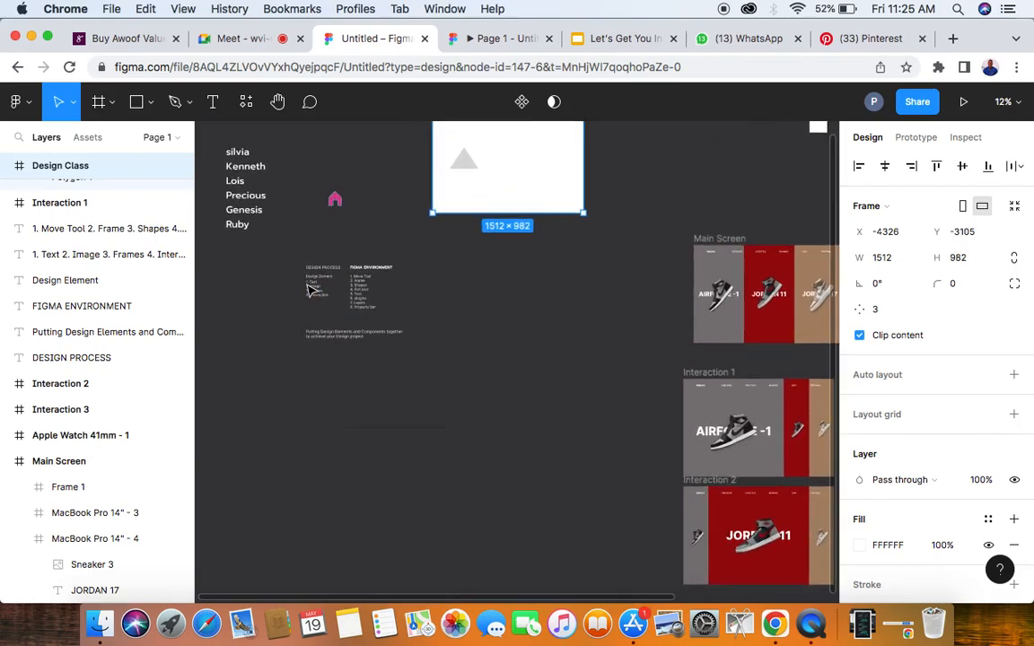
scroll(310, 289, up, 3)
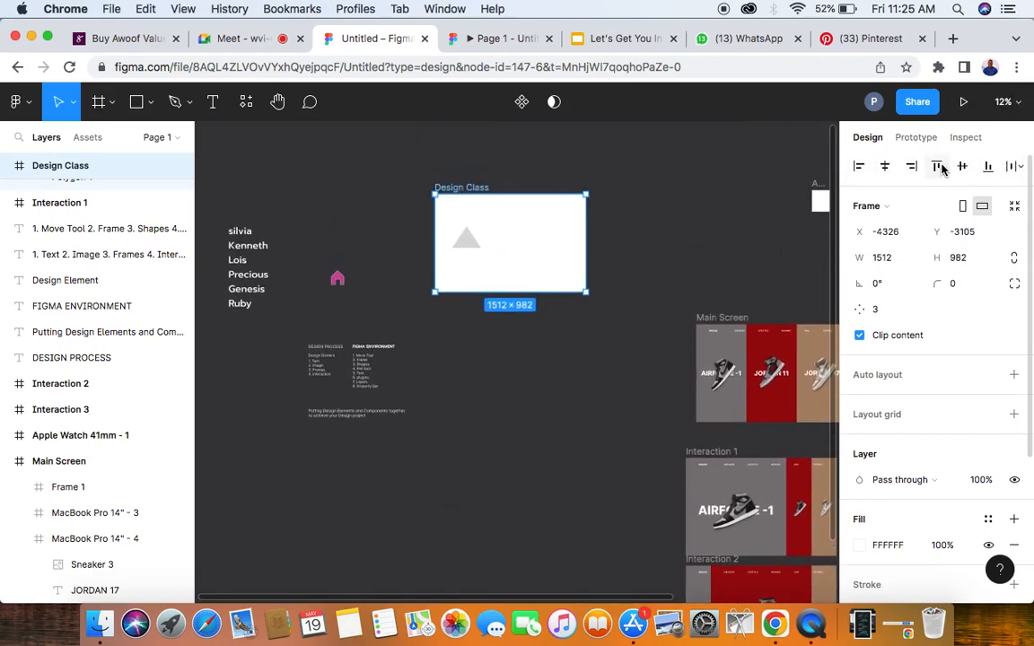
click(469, 239)
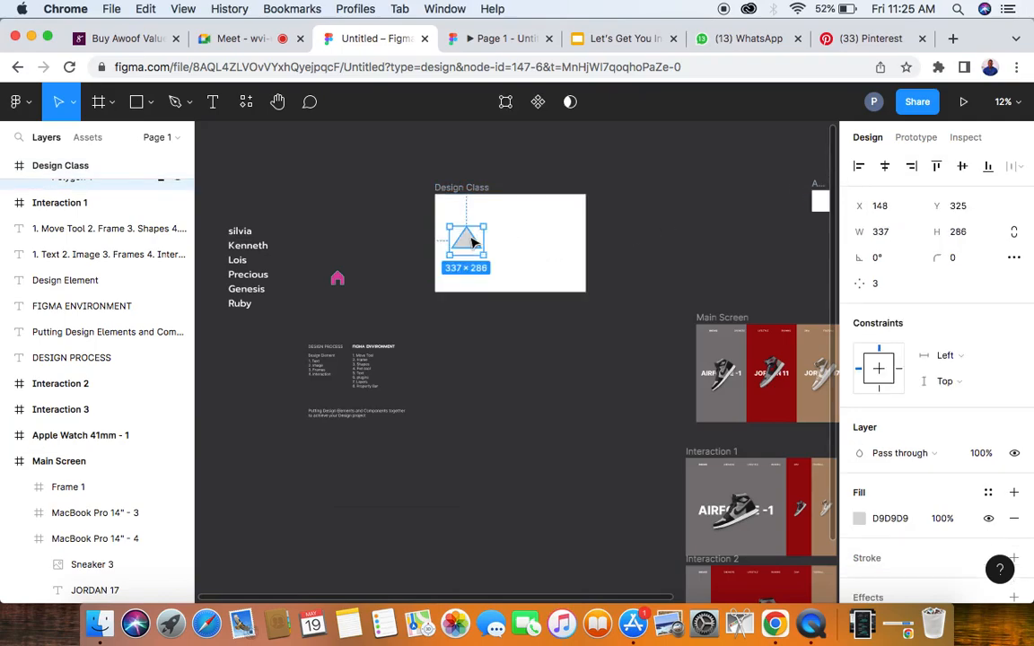
click(885, 169)
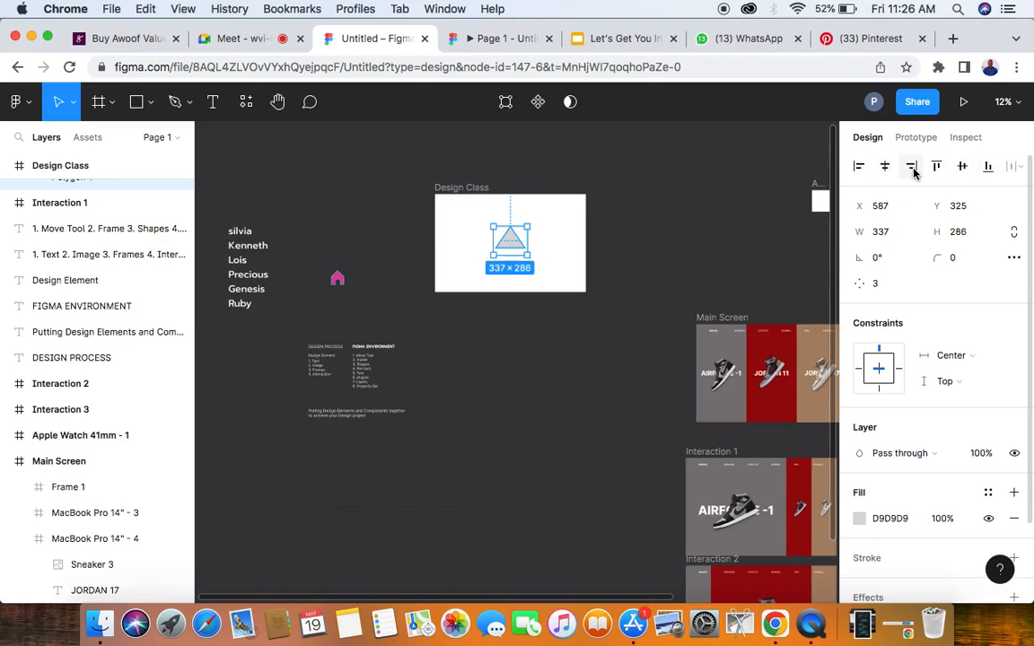
click(913, 170)
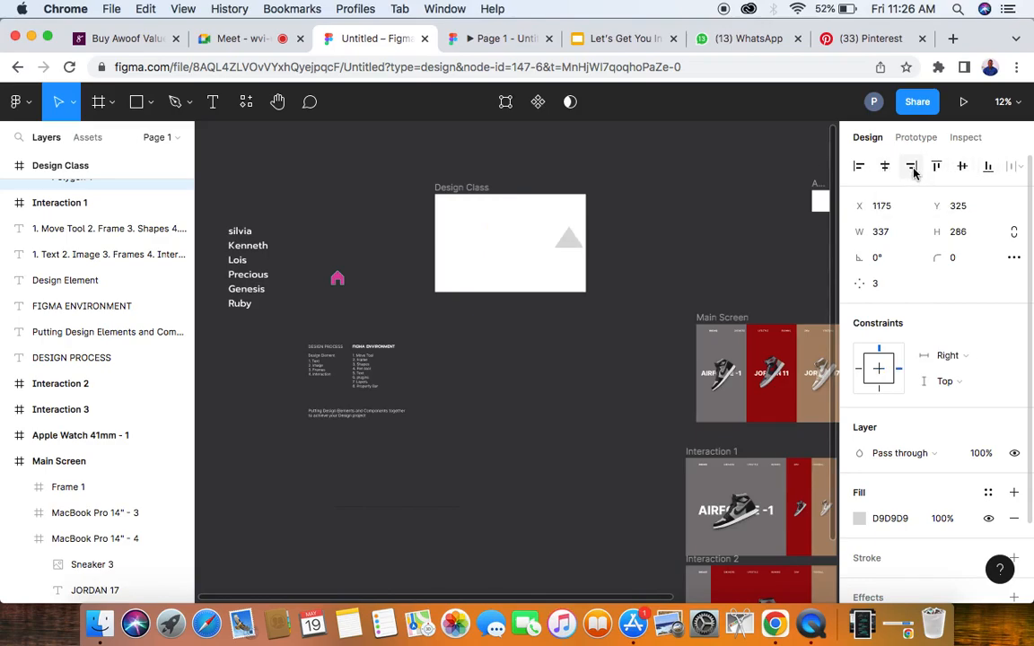
click(858, 167)
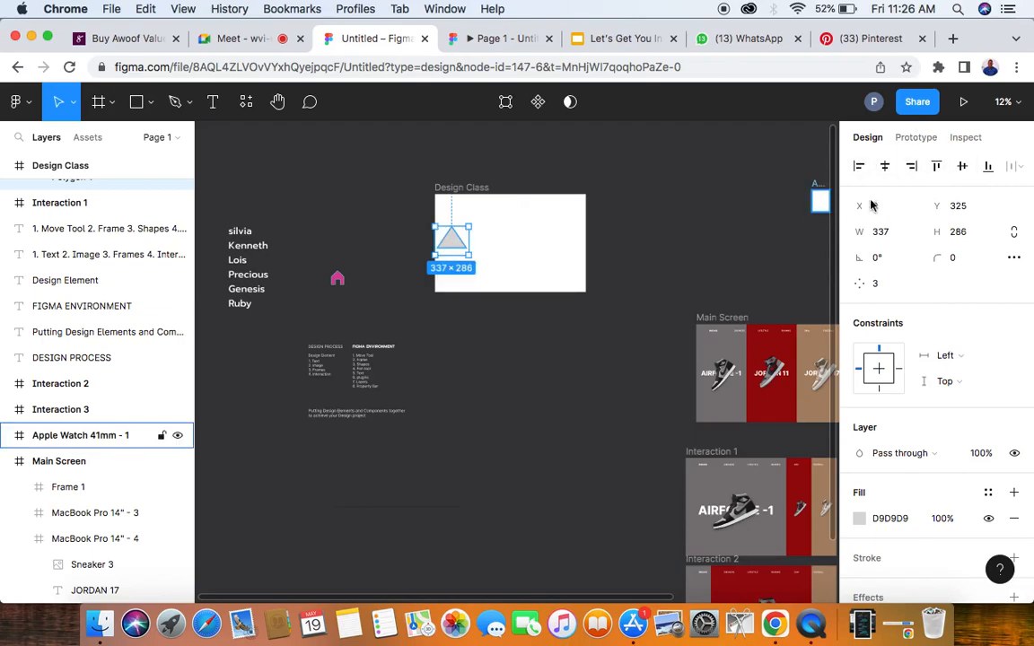
- Switch to the Google Meet call, dismiss the raised-hand notification, and look over the participants
click(239, 39)
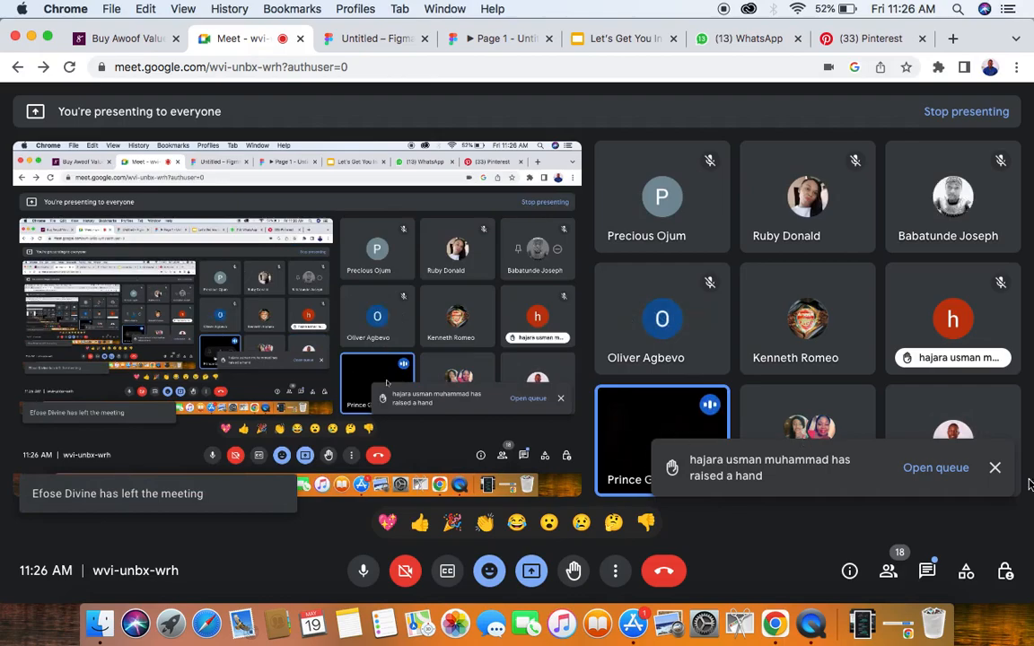
click(995, 468)
mouse_move(660, 445)
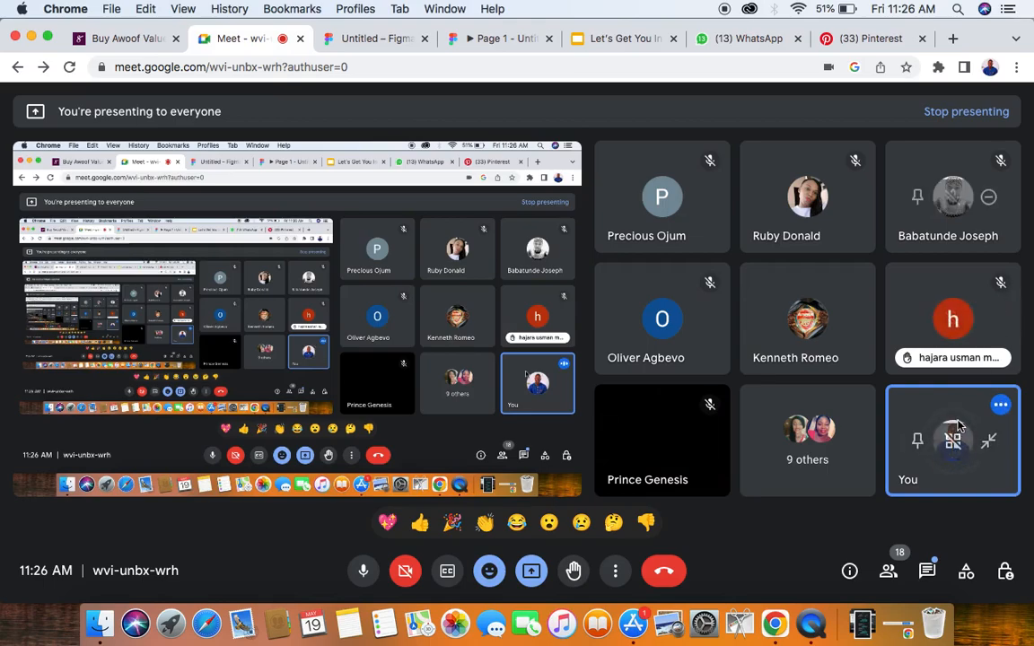
- Return to the Figma design file and examine the DESIGN PROCESS and FIGMA ENVIRONMENT notes up close
click(381, 42)
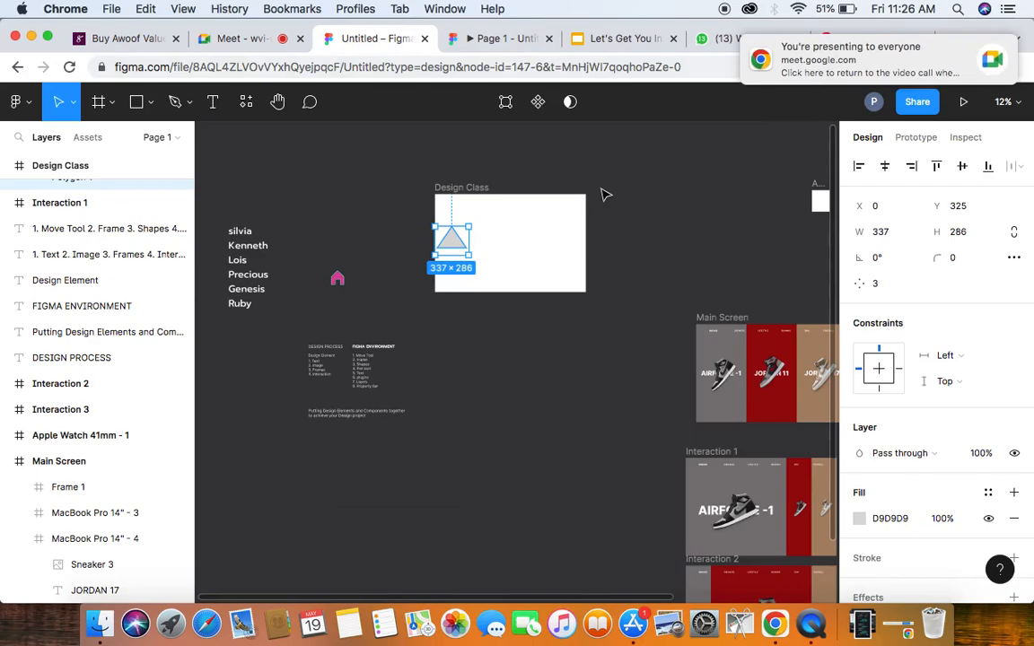
scroll(597, 197, down, 3)
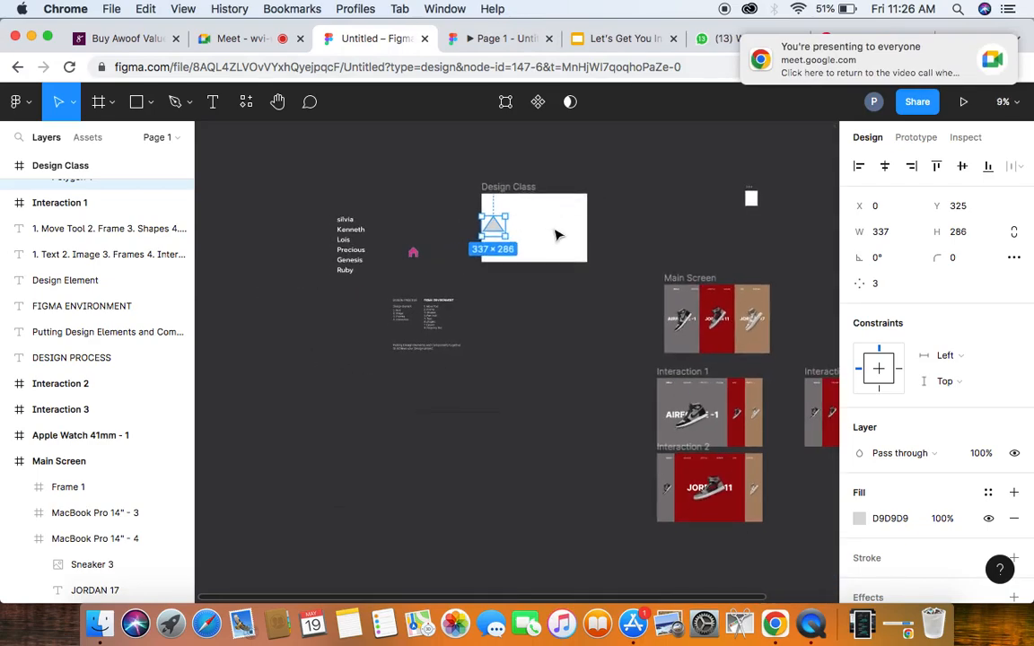
scroll(554, 234, up, 2)
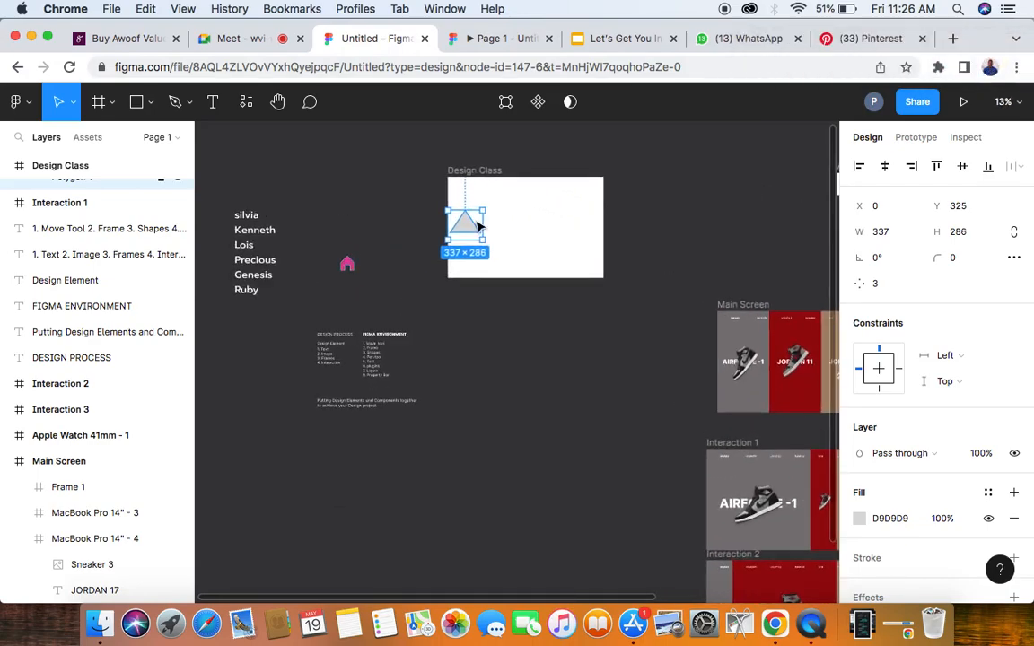
scroll(340, 376, up, 3)
scroll(340, 378, up, 3)
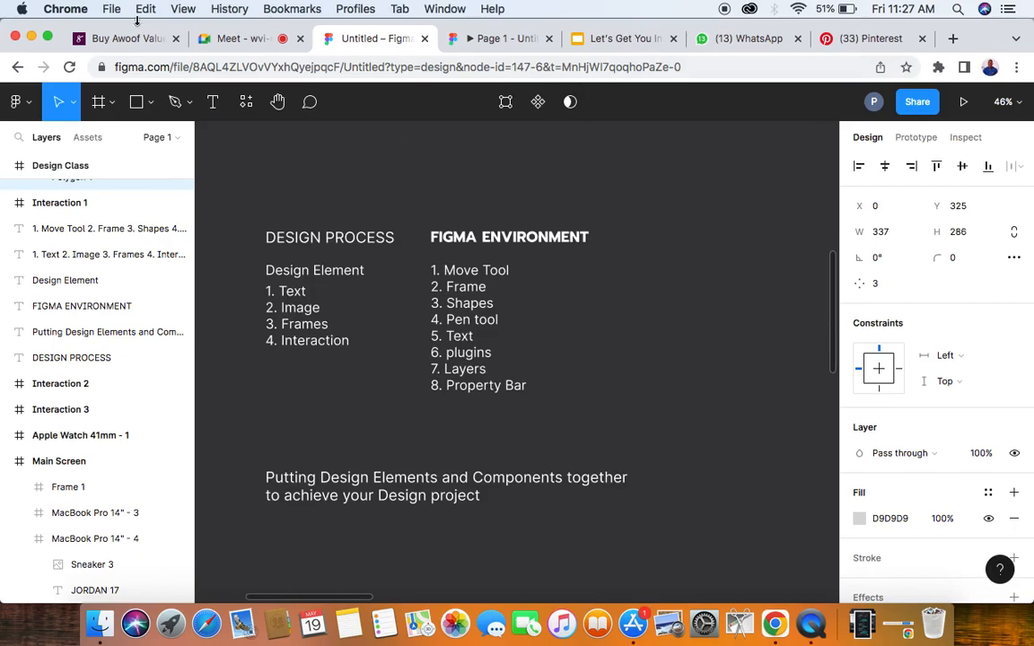
- View the Awoof Value Bundle page on Selar, and return to the Figma design file
click(115, 38)
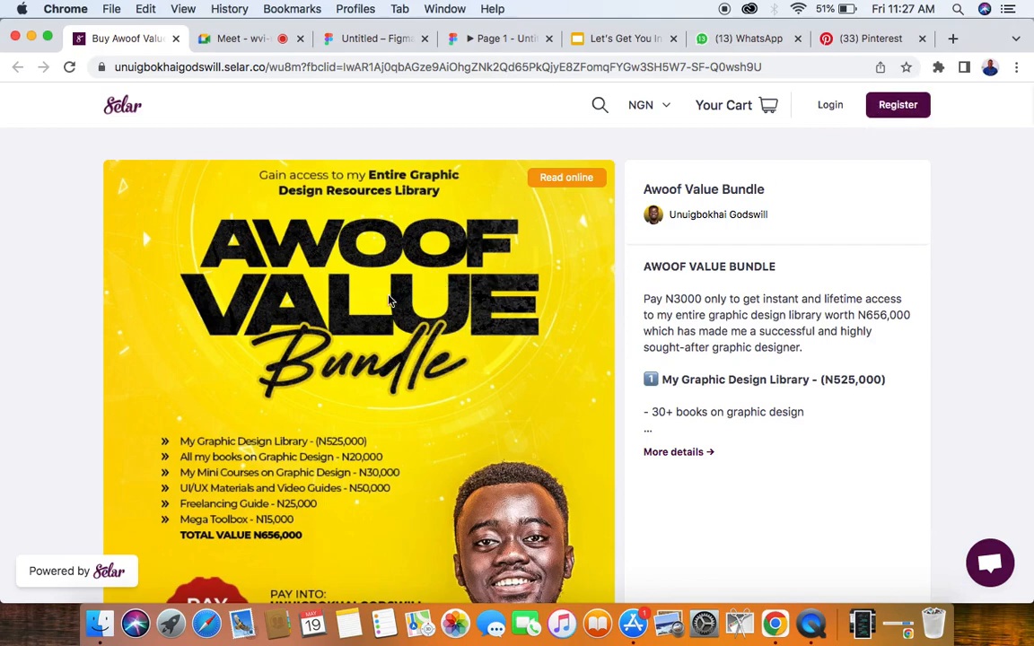
scroll(409, 321, down, 1)
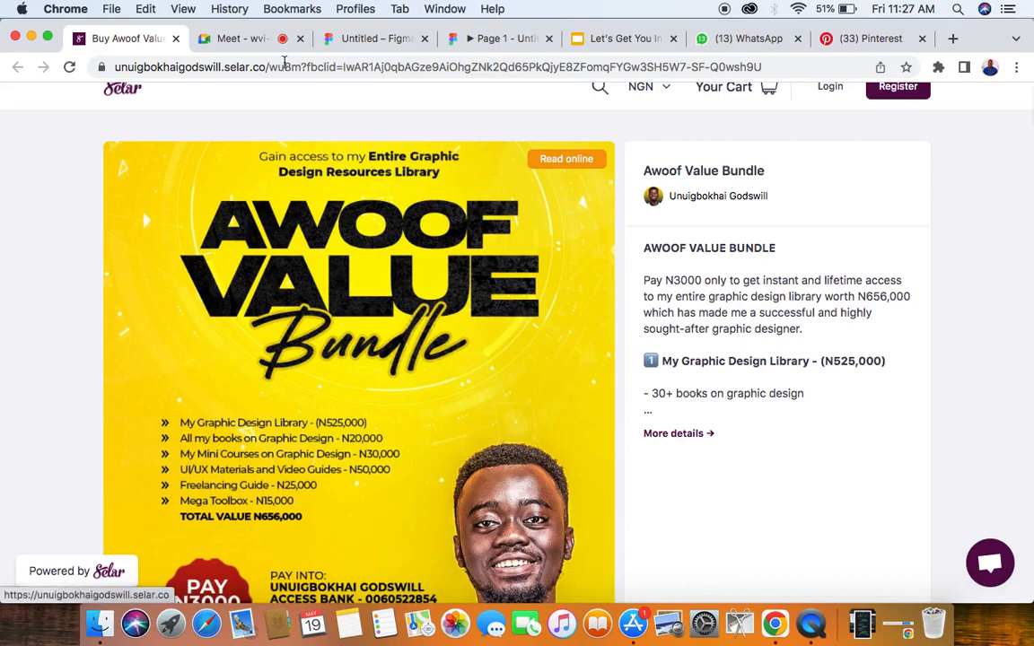
click(380, 37)
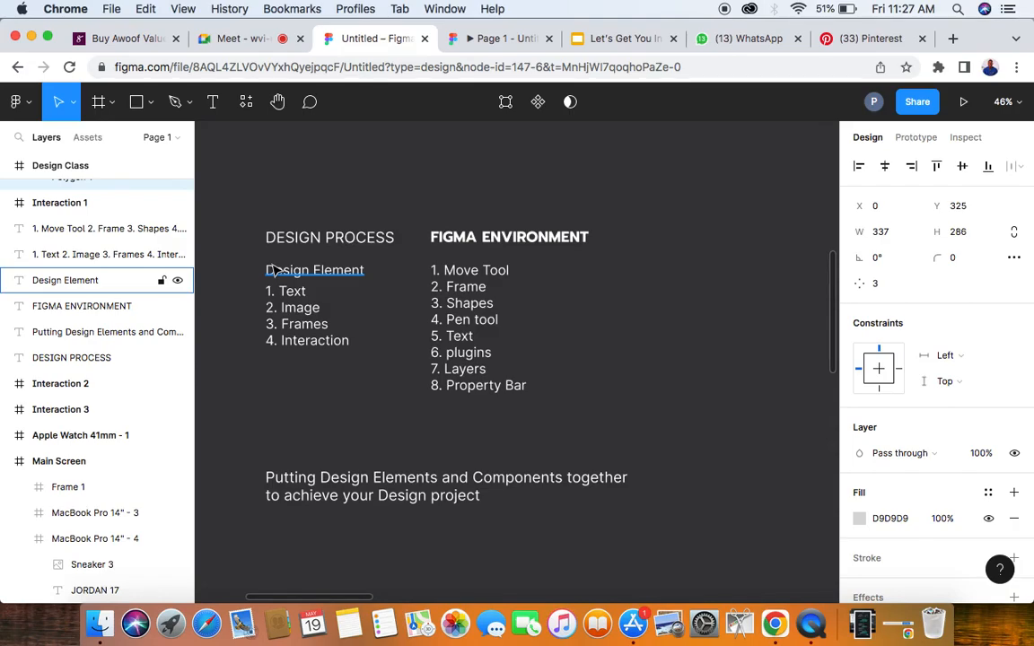
- Add a four-line text block on the canvas beside Main Screen reading Text, Frame, Image, Color
scroll(272, 269, down, 10)
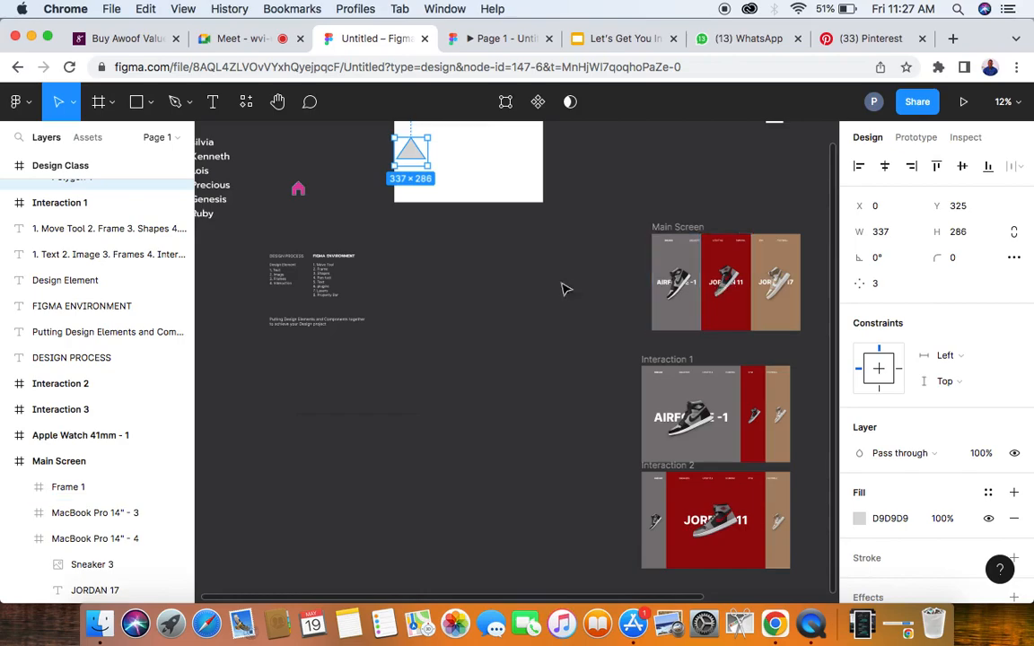
scroll(743, 285, up, 3)
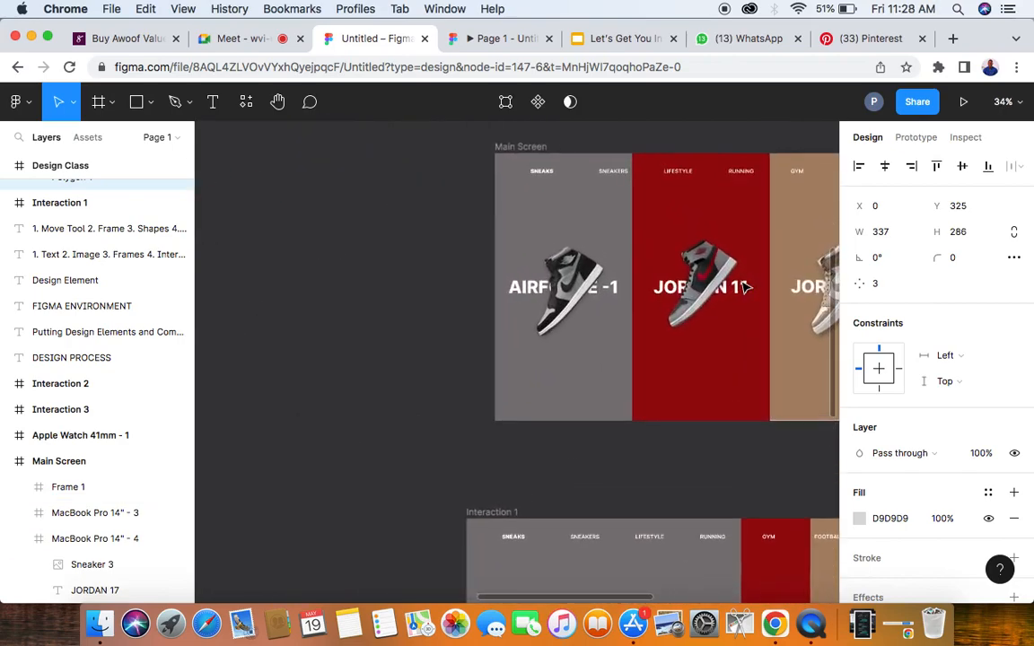
scroll(743, 285, right, 3)
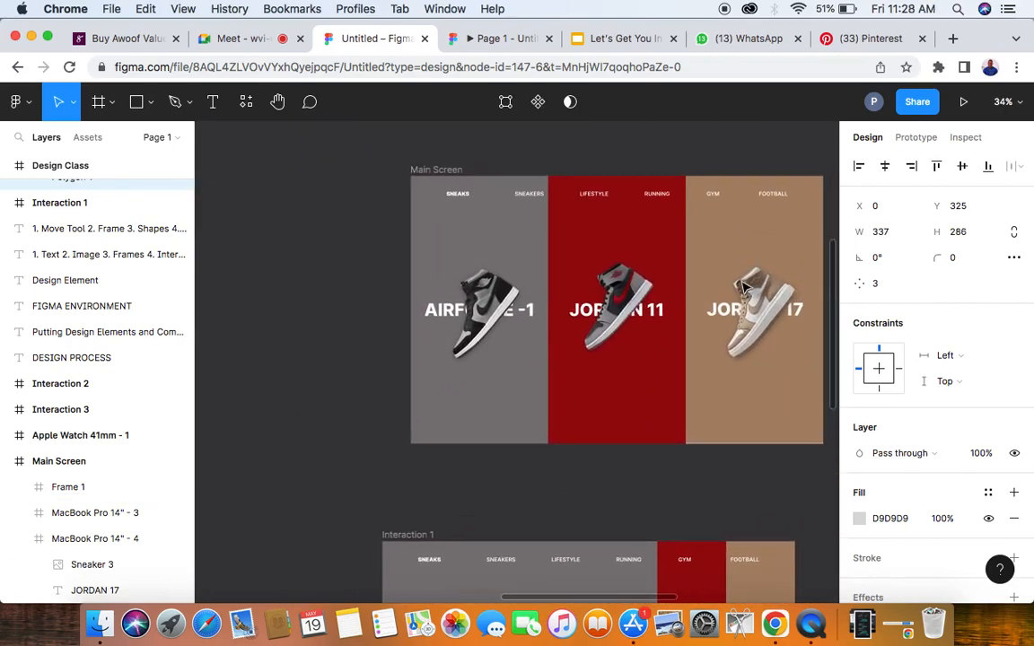
click(213, 102)
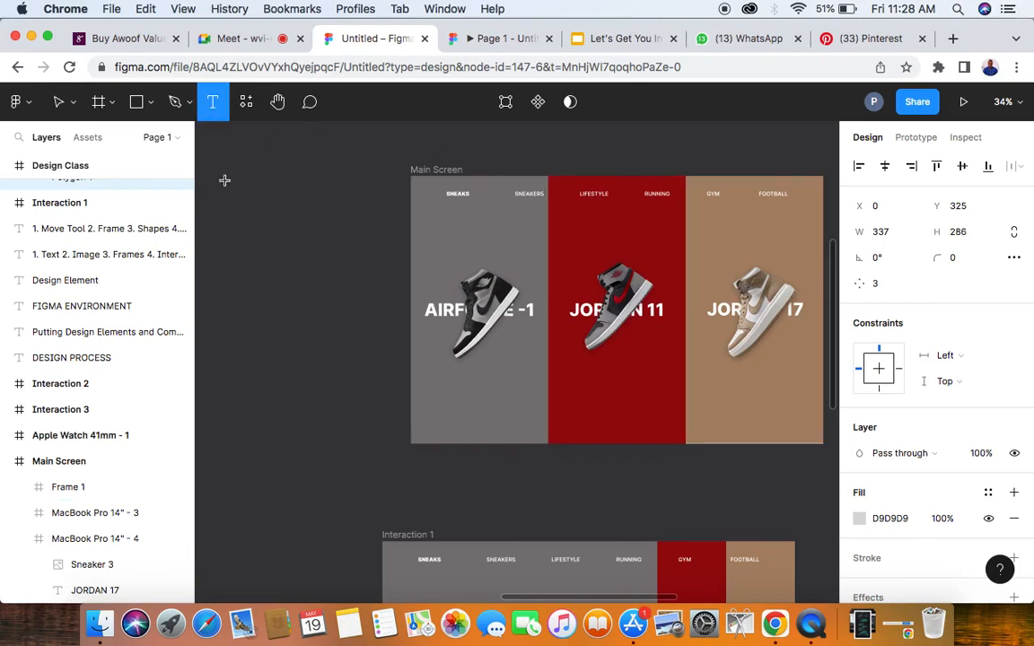
click(237, 222)
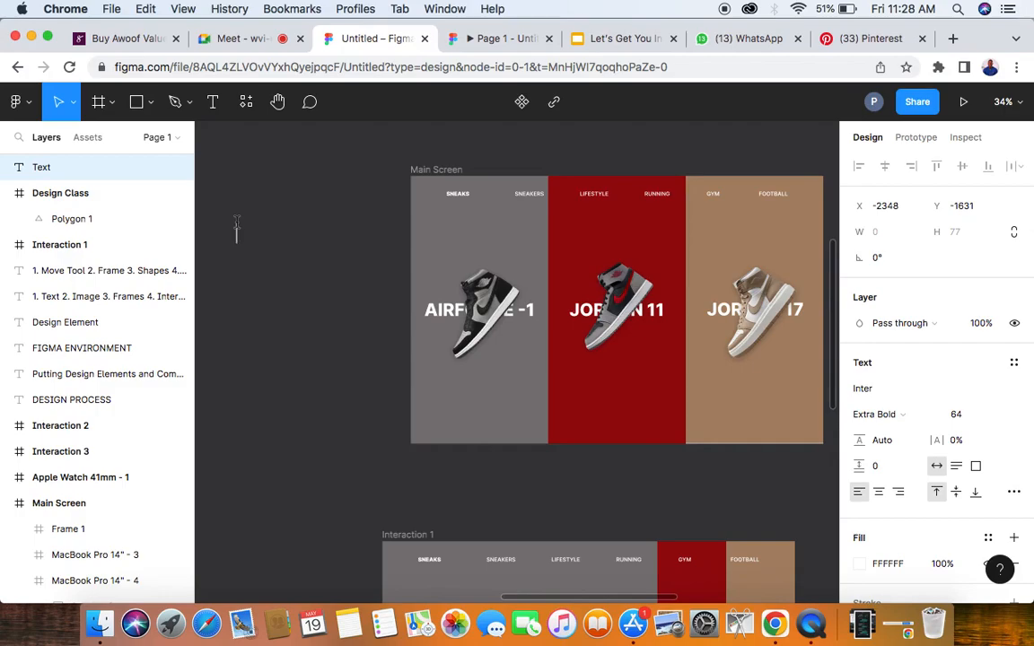
text(Text)
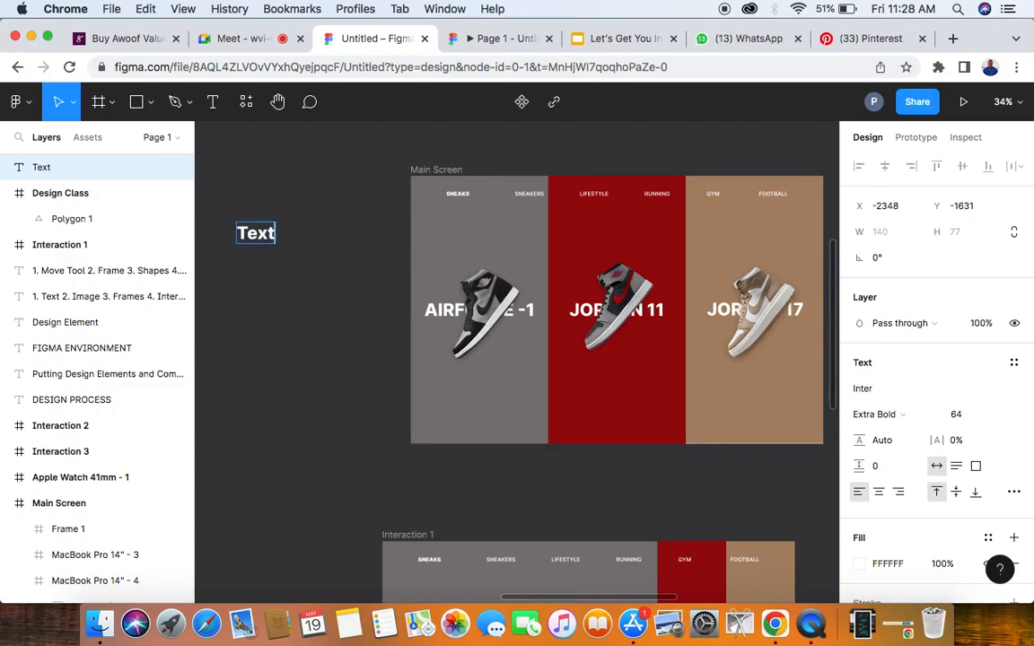
key(Return)
text(Frame)
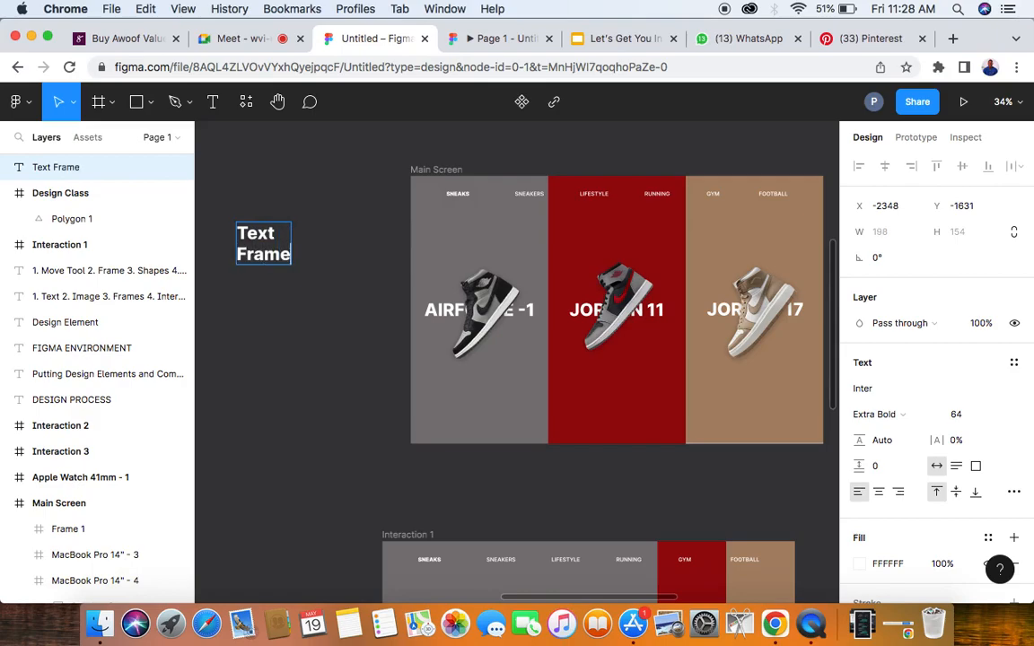
key(Return)
text(Image)
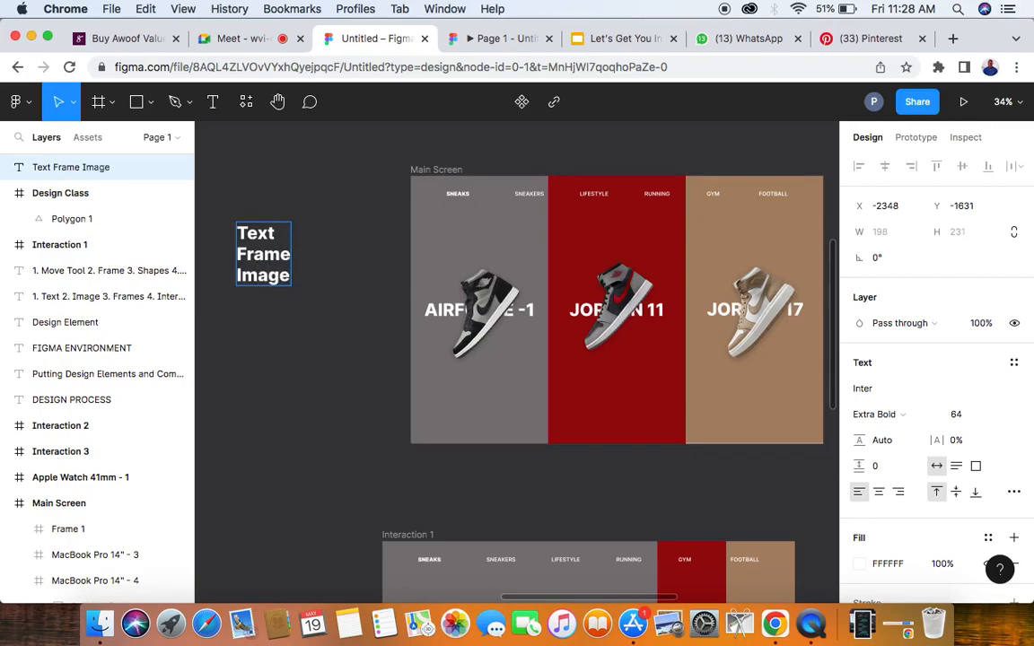
key(Return)
text(Colour)
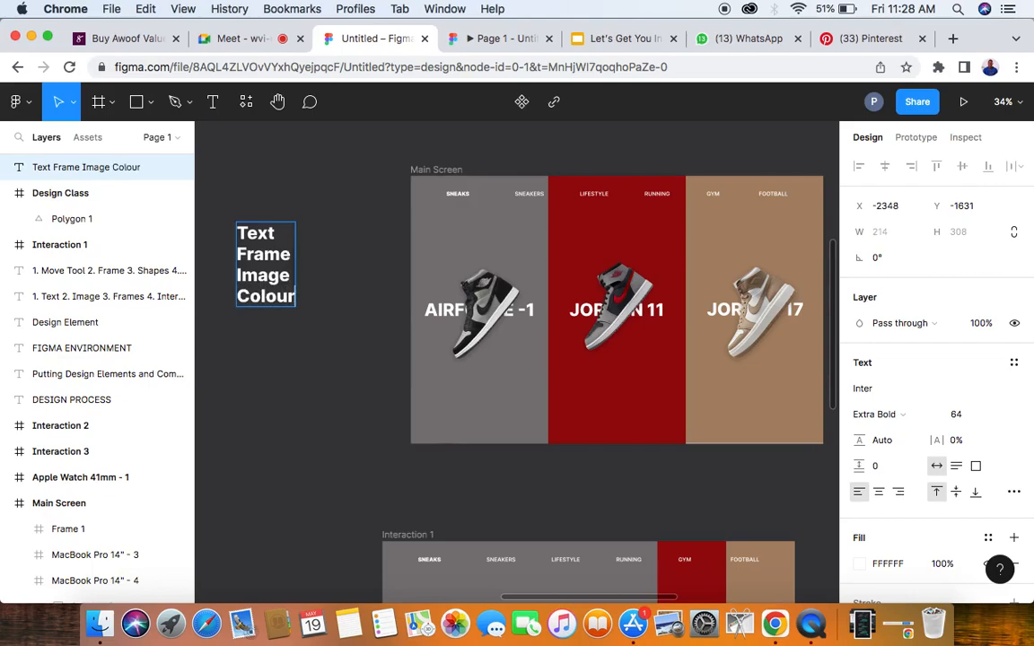
key(BackSpace)
key(BackSpace)
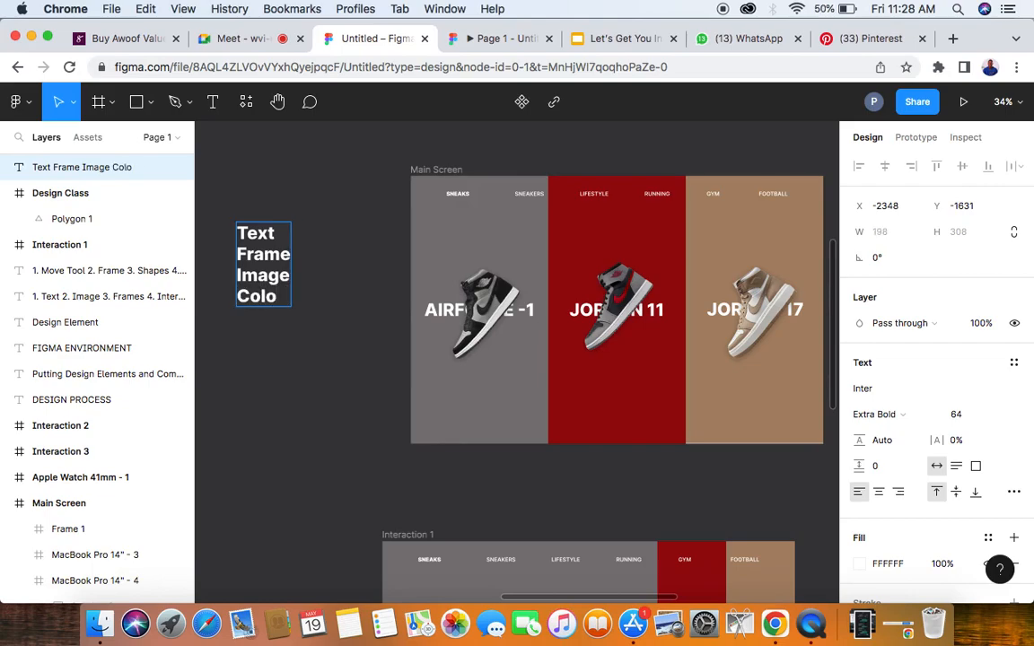
key(Escape)
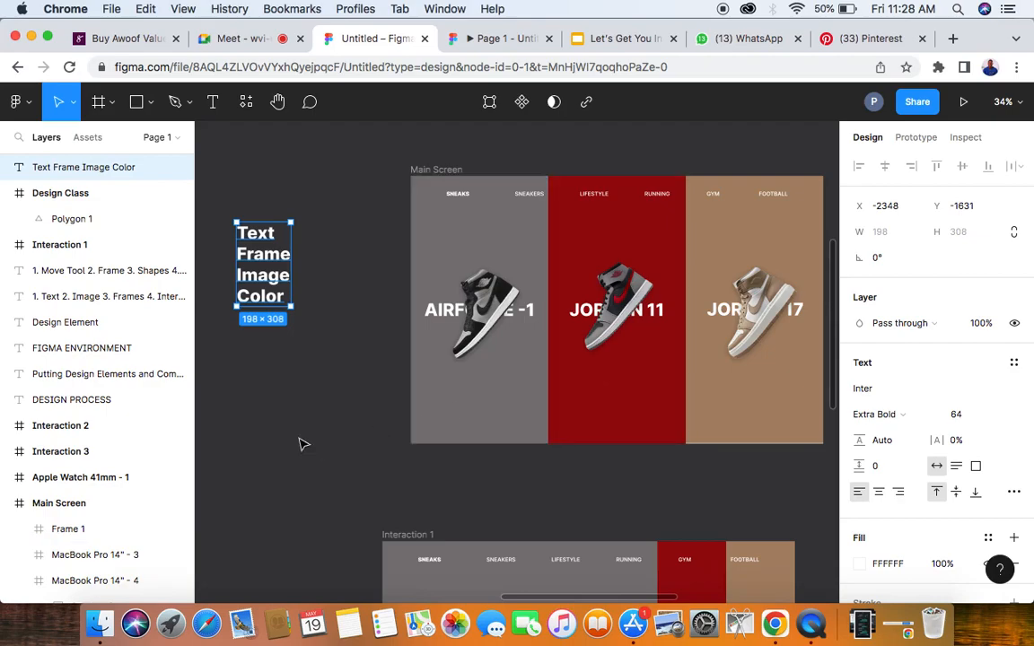
- Look through the font weight options for the new text block and leave its weight as is
scroll(301, 444, down, 2)
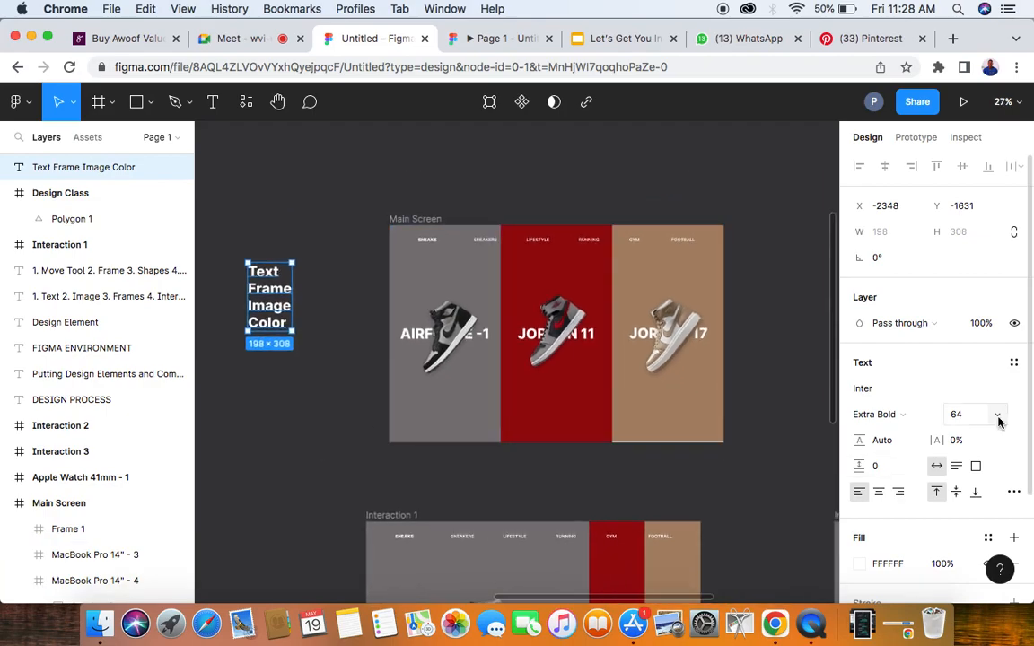
click(935, 417)
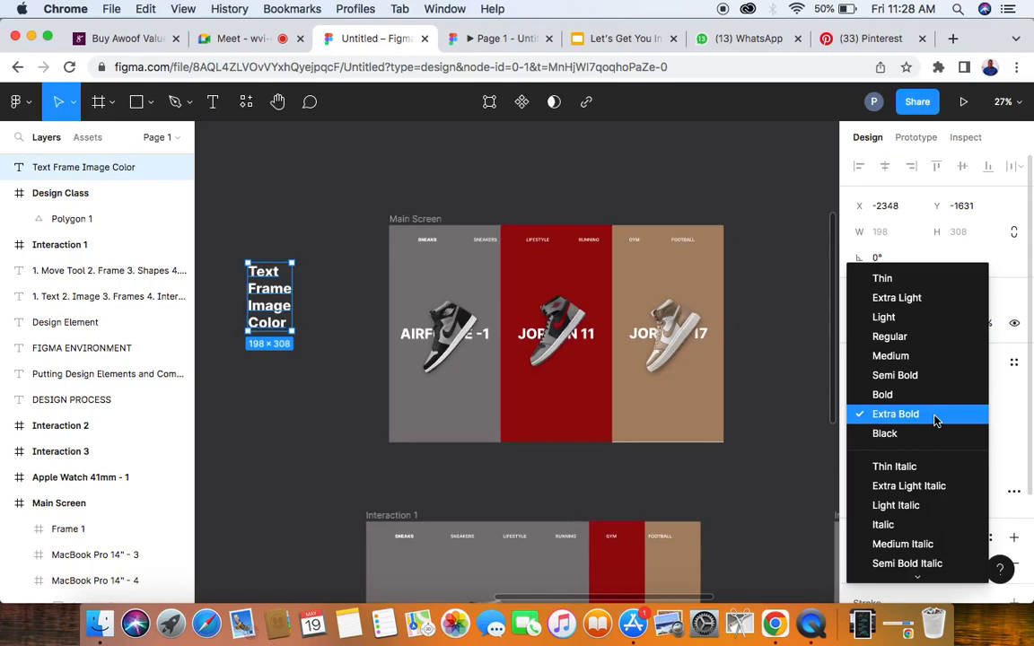
click(303, 465)
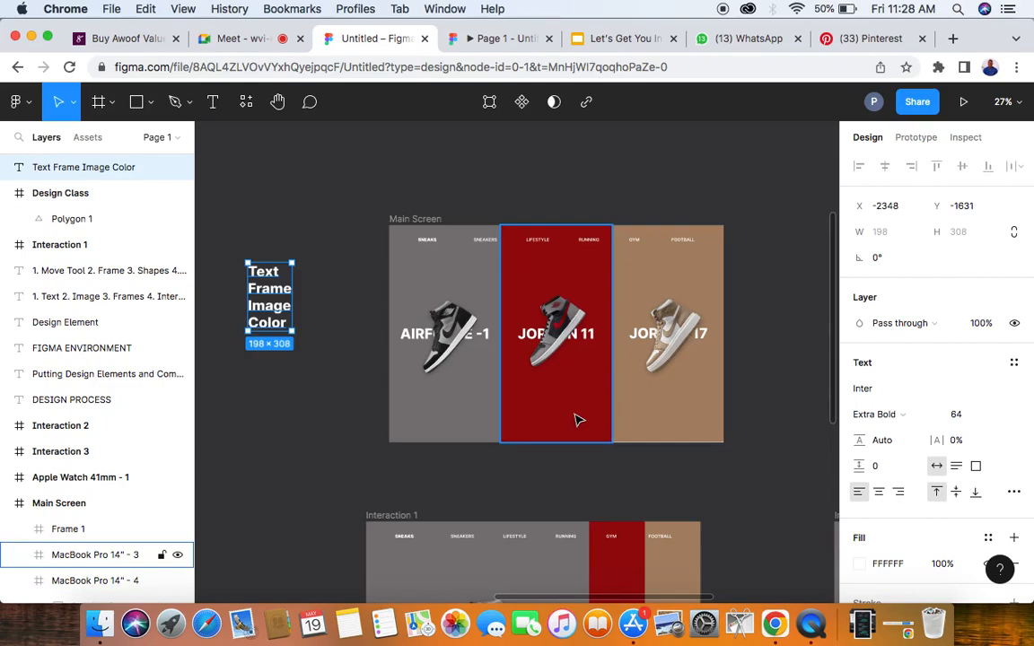
- Show Main Screen's prototype connections and examine how they link to Interaction 1, Interaction 2 and Interaction 3
click(918, 141)
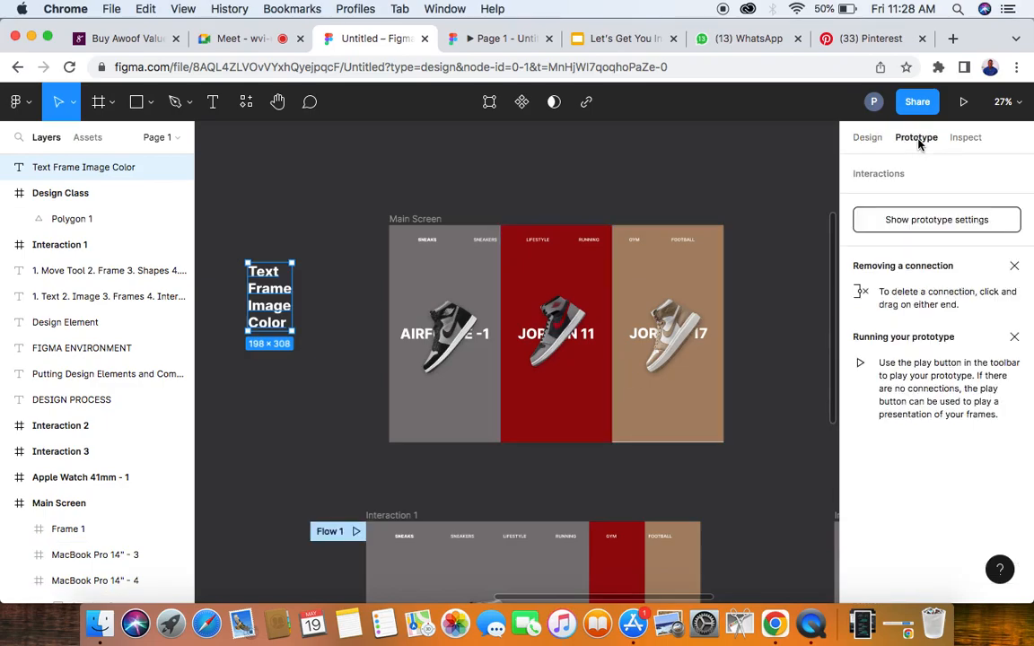
click(420, 221)
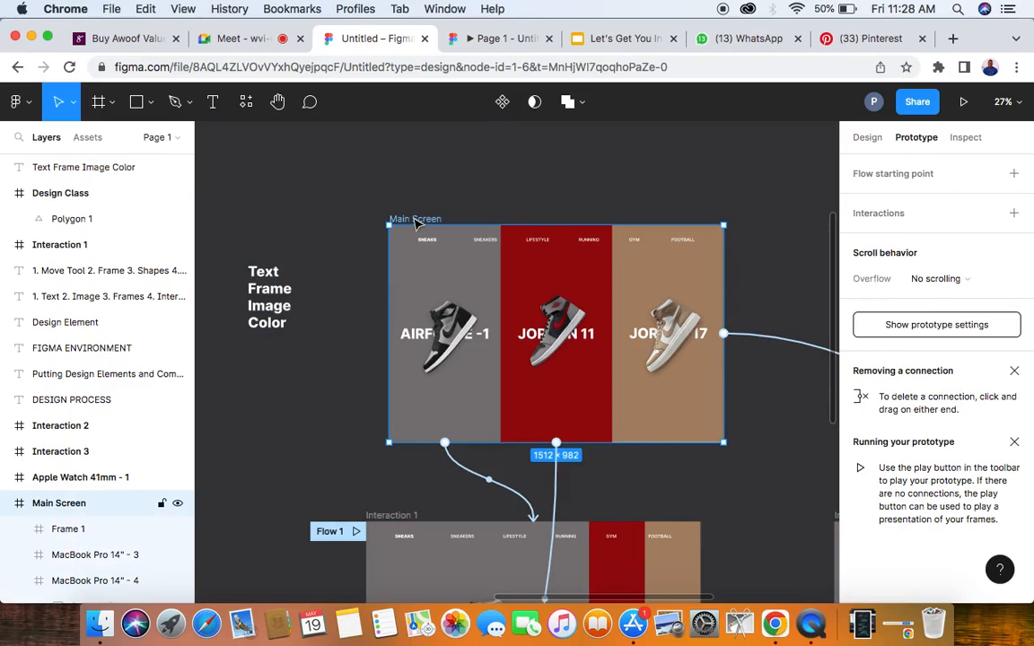
scroll(484, 391, down, 3)
scroll(485, 390, right, 1)
scroll(485, 391, down, 5)
scroll(485, 391, right, 2)
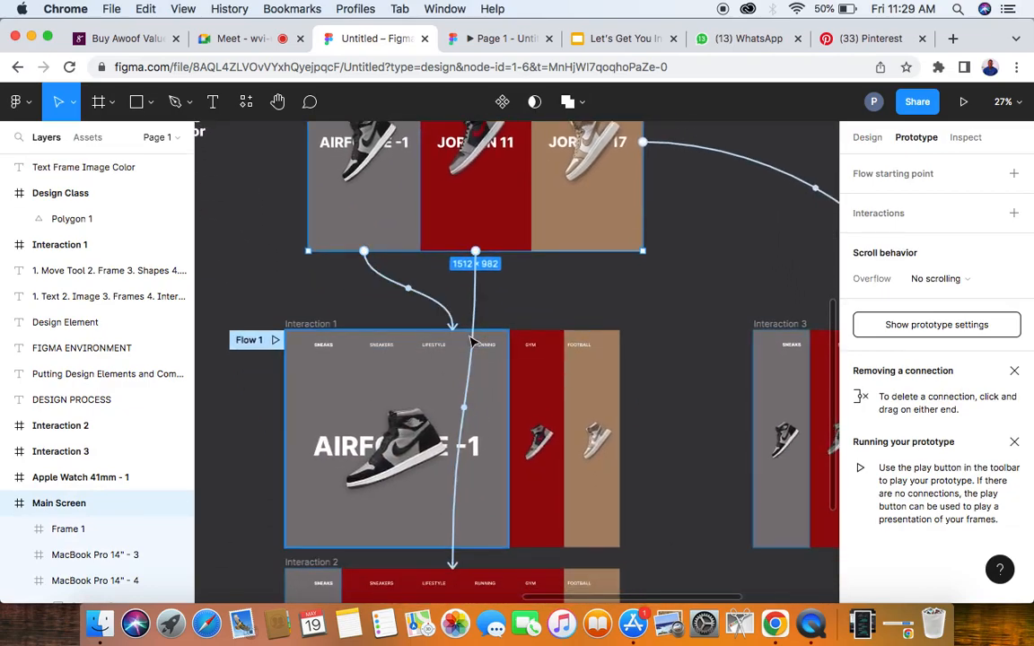
scroll(455, 539, down, 5)
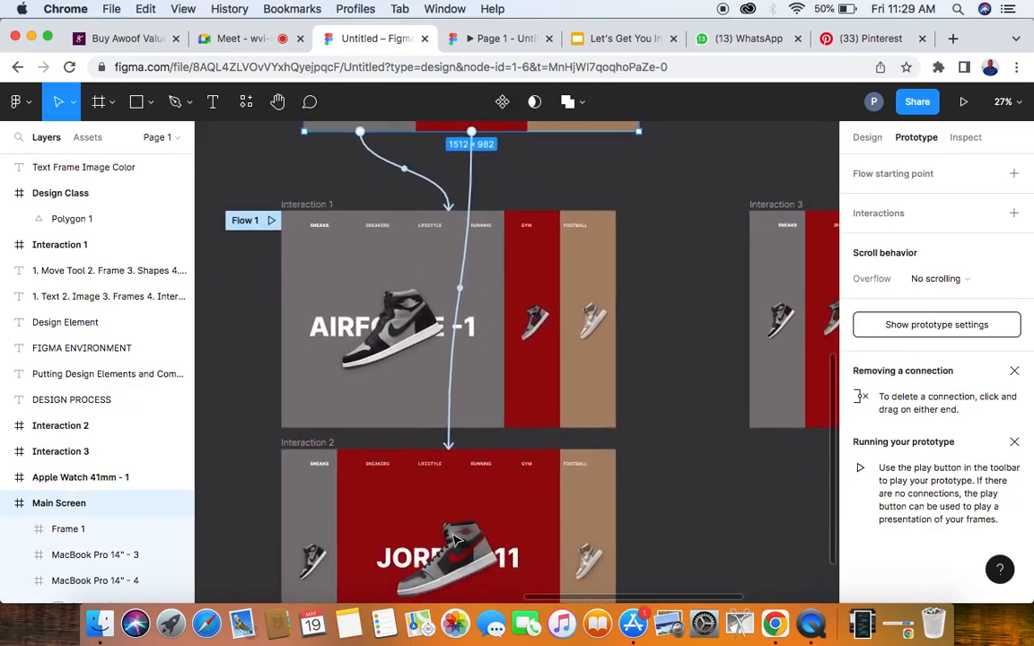
scroll(455, 539, down, 2)
scroll(455, 539, down, 3)
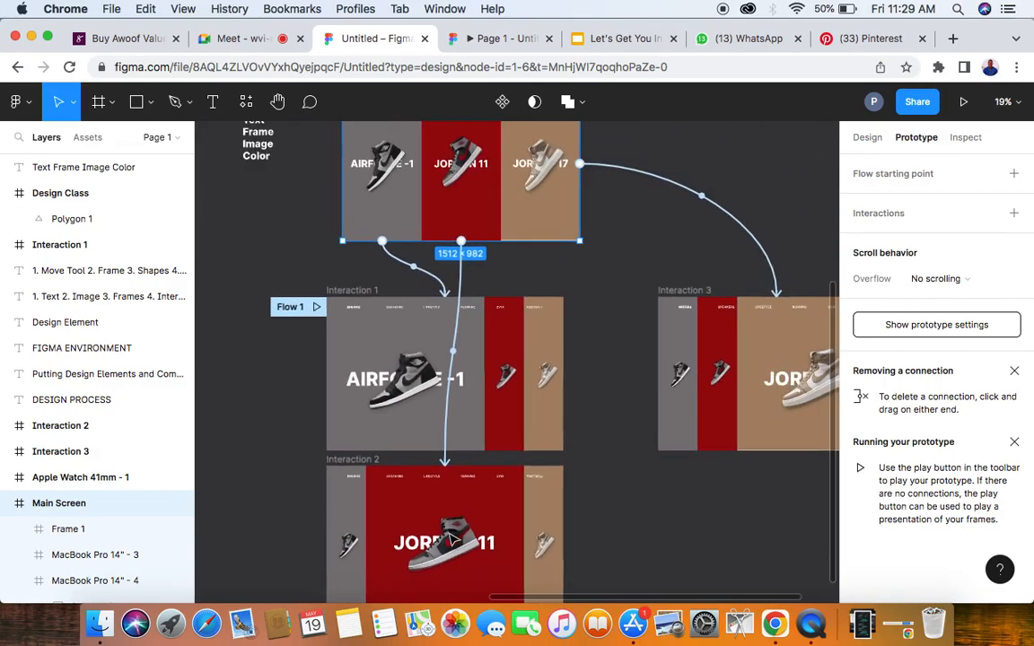
scroll(454, 539, up, 3)
scroll(453, 539, left, 1)
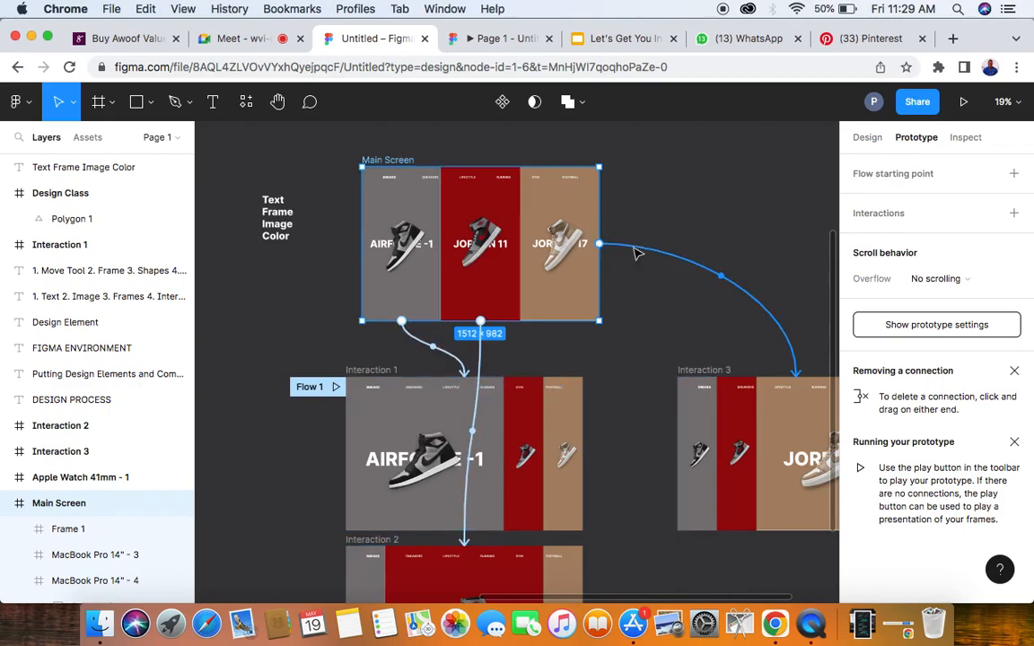
scroll(592, 247, right, 5)
scroll(593, 247, down, 2)
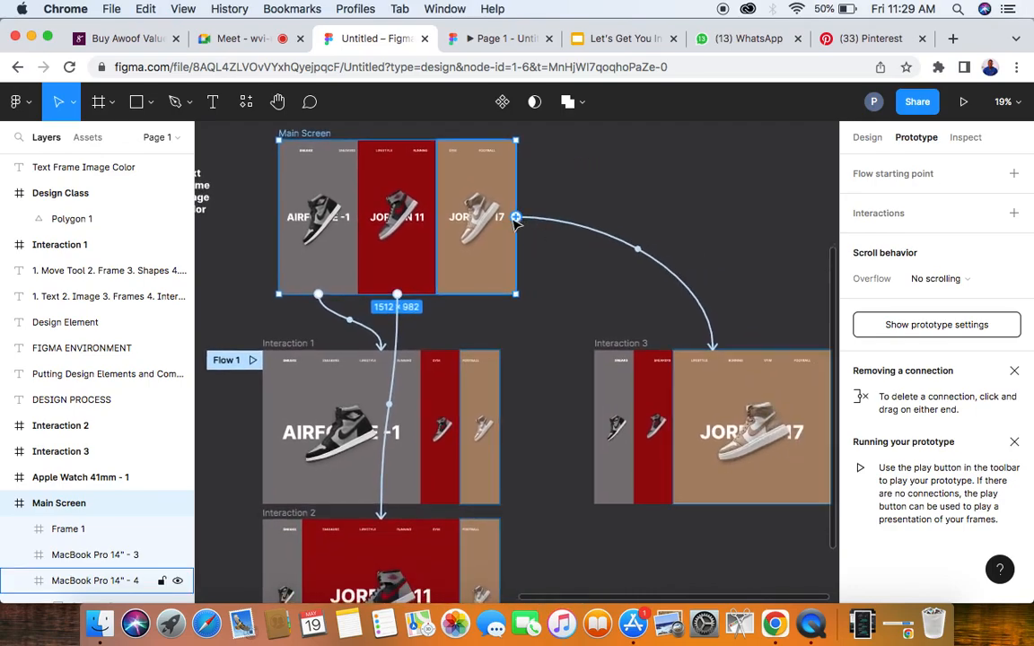
- View the sneaker prototype presentation, compare it with the Interaction 3 frame in the design file, and reopen the presentation
click(514, 40)
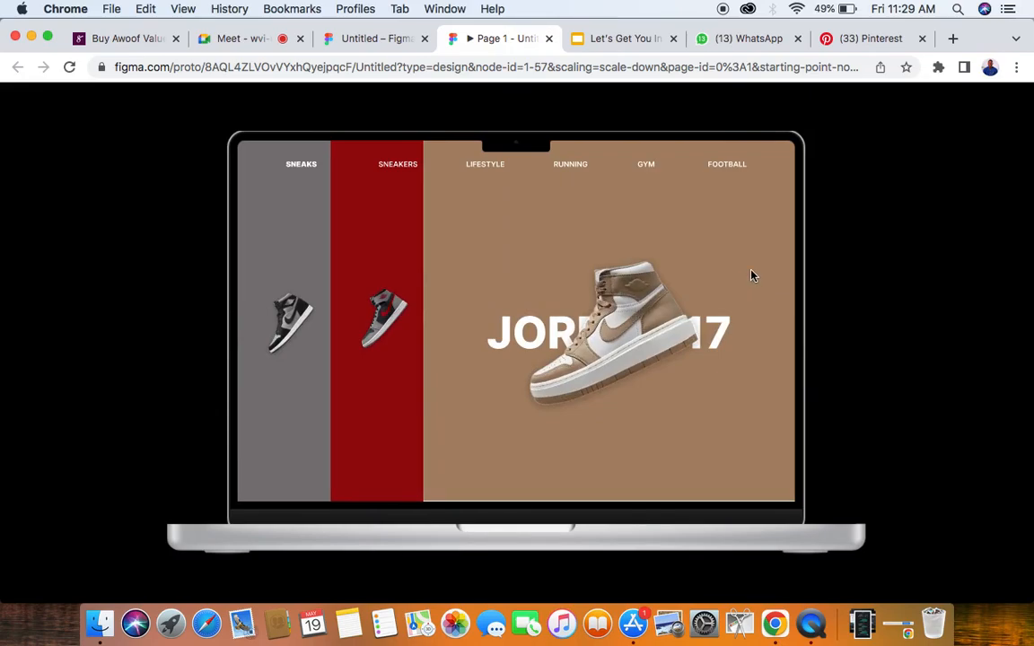
click(370, 39)
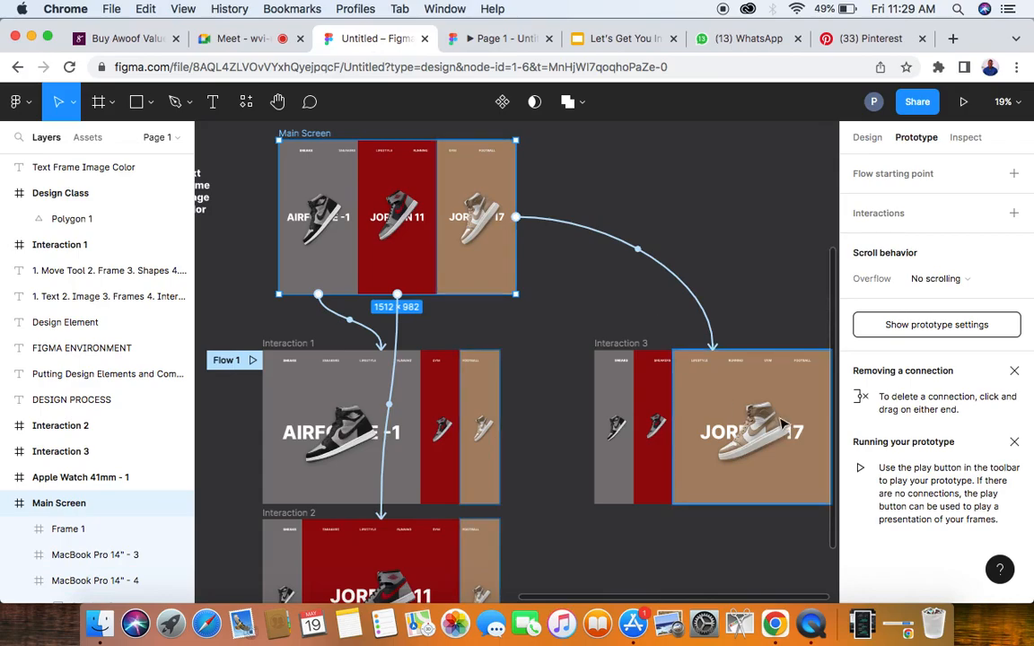
scroll(745, 408, right, 4)
scroll(694, 424, up, 5)
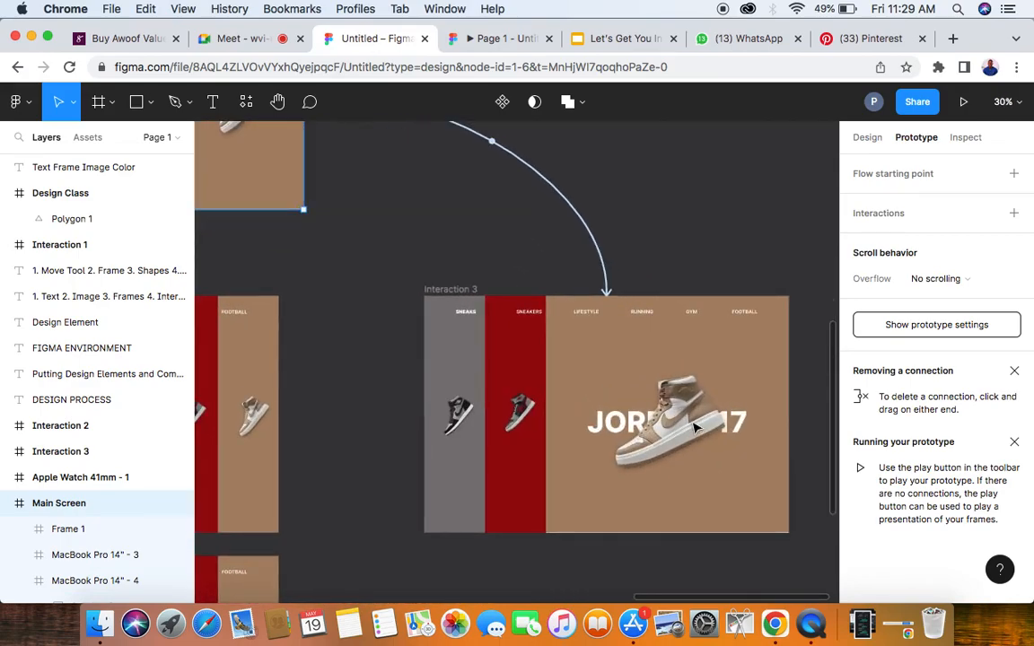
click(505, 39)
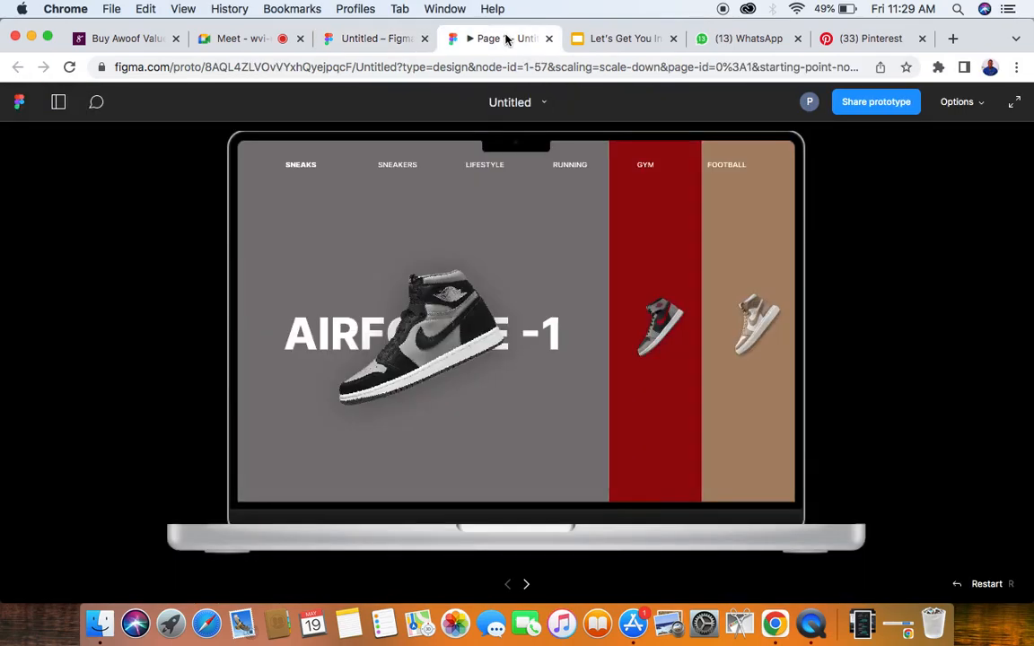
- View the sneaker prototype presentation, then return to the design file and examine the Interaction frames linked from Main Screen
click(732, 282)
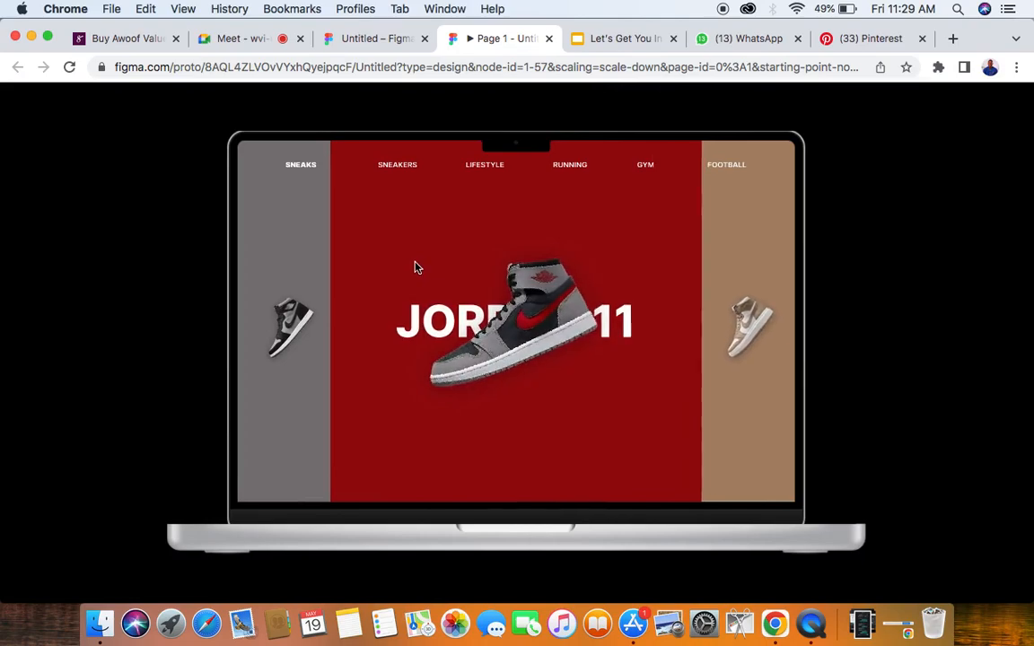
click(363, 38)
scroll(588, 386, left, 6)
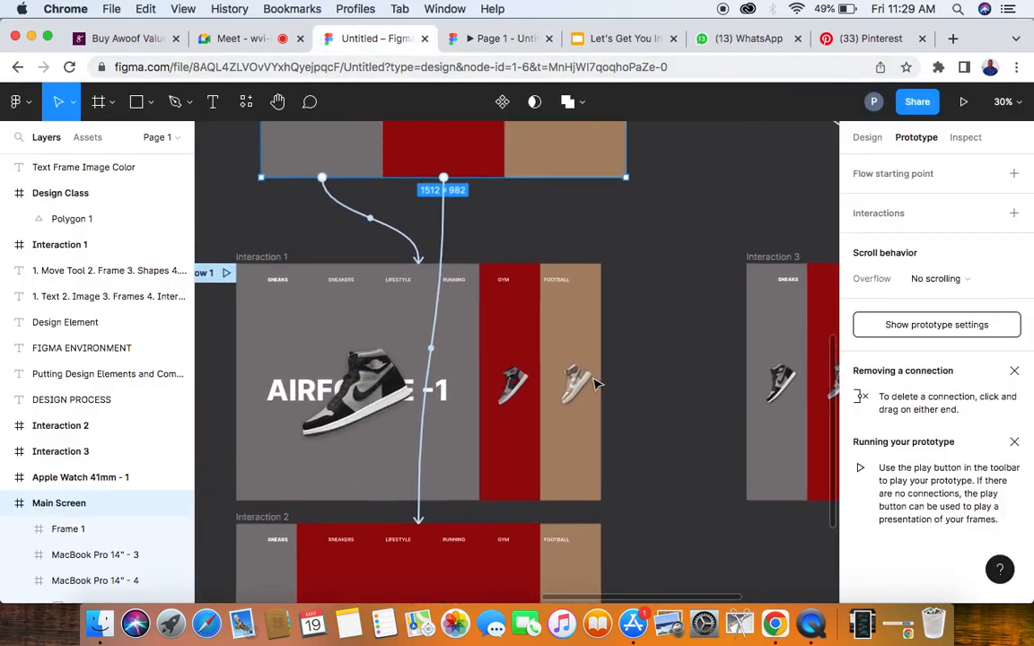
scroll(485, 404, down, 5)
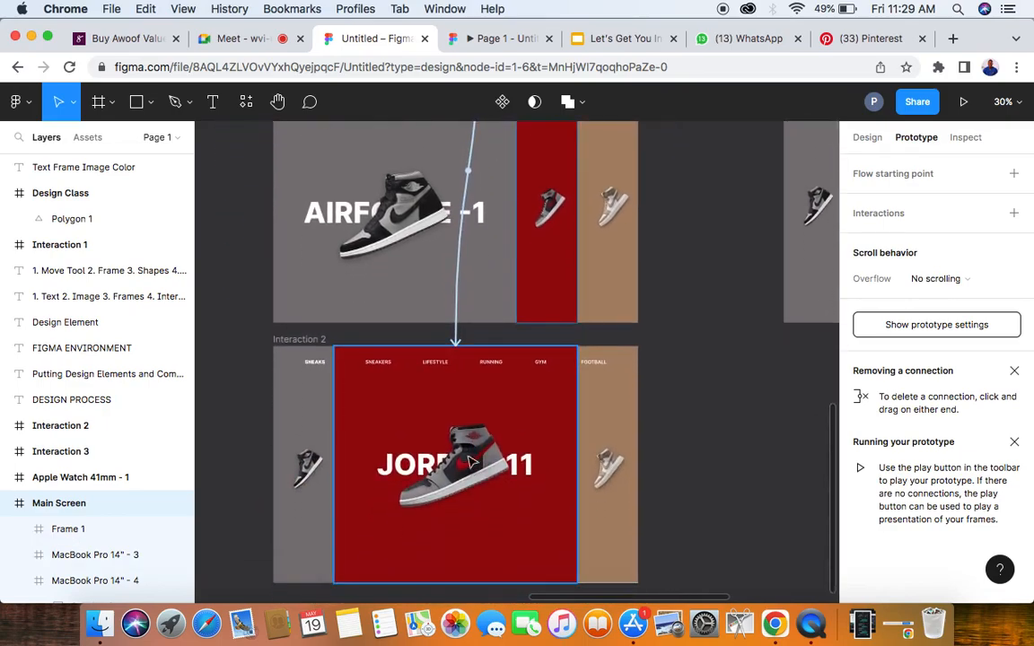
scroll(462, 466, up, 5)
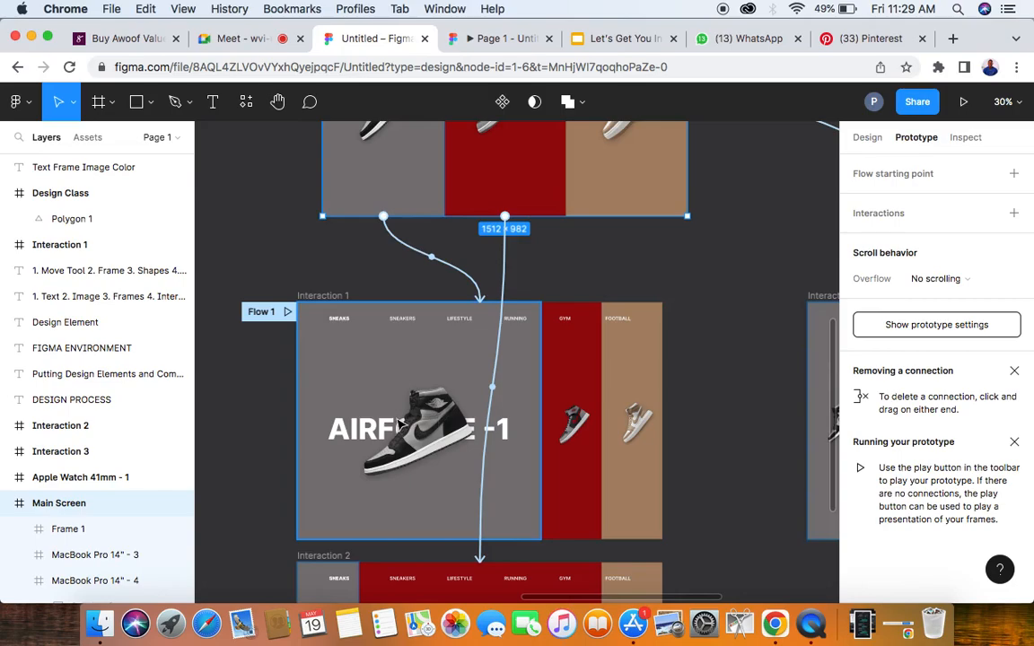
scroll(401, 425, down, 5)
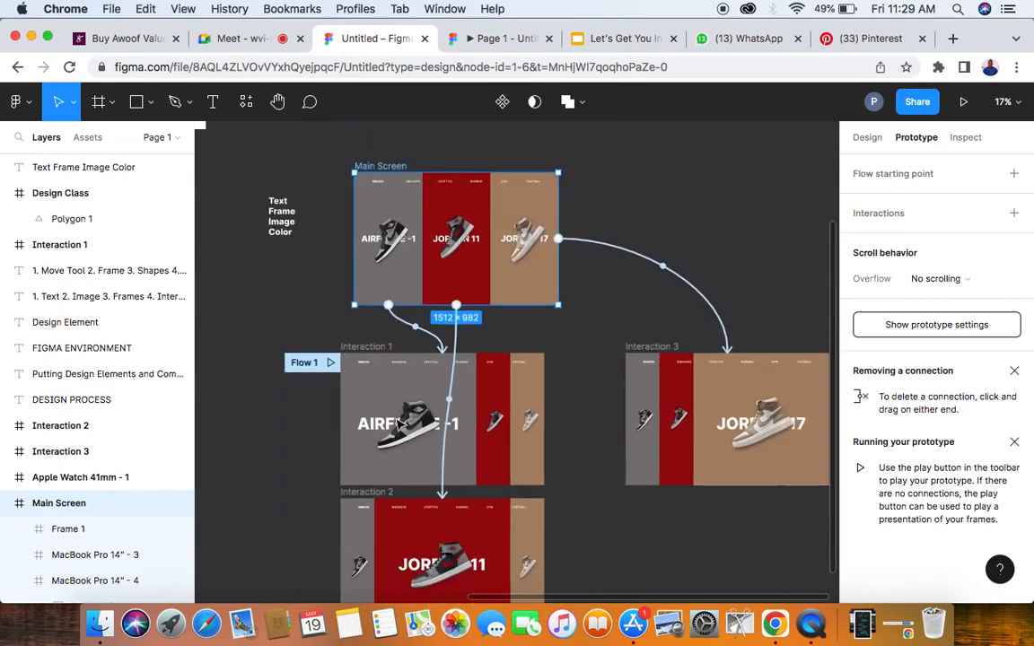
scroll(400, 424, left, 4)
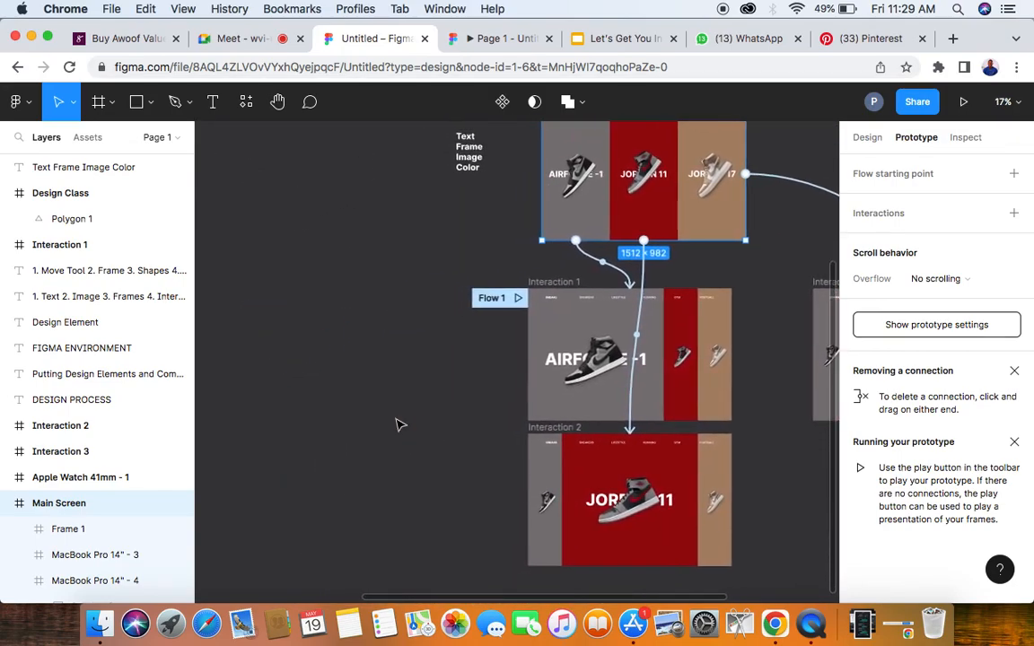
- Move the Text, Frame, Image, Color block farther away from Main Screen and show its design properties
click(470, 163)
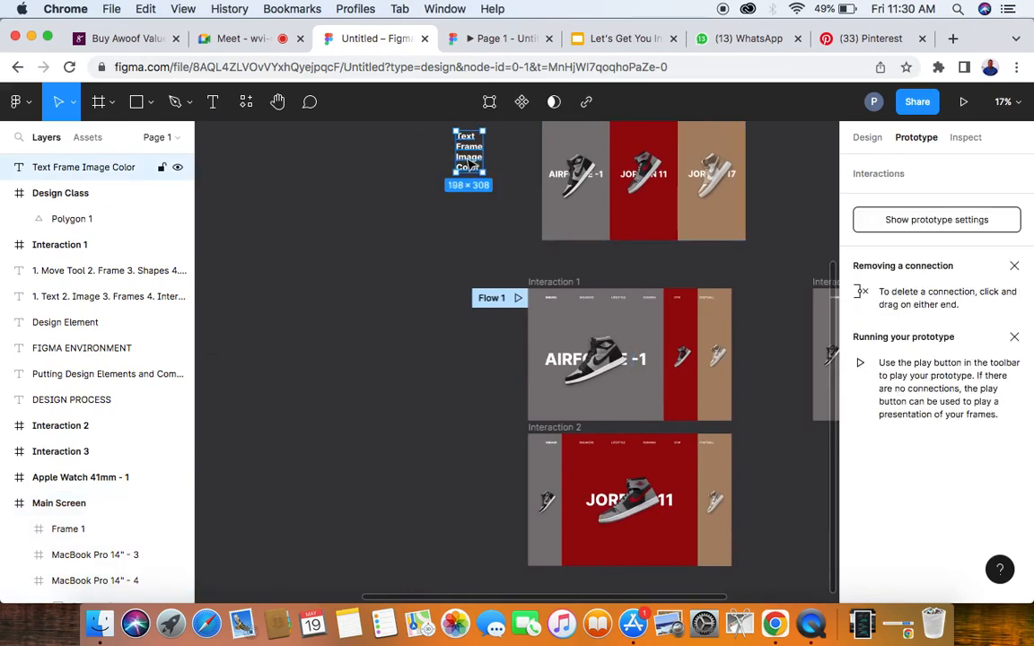
drag(470, 163, 366, 197)
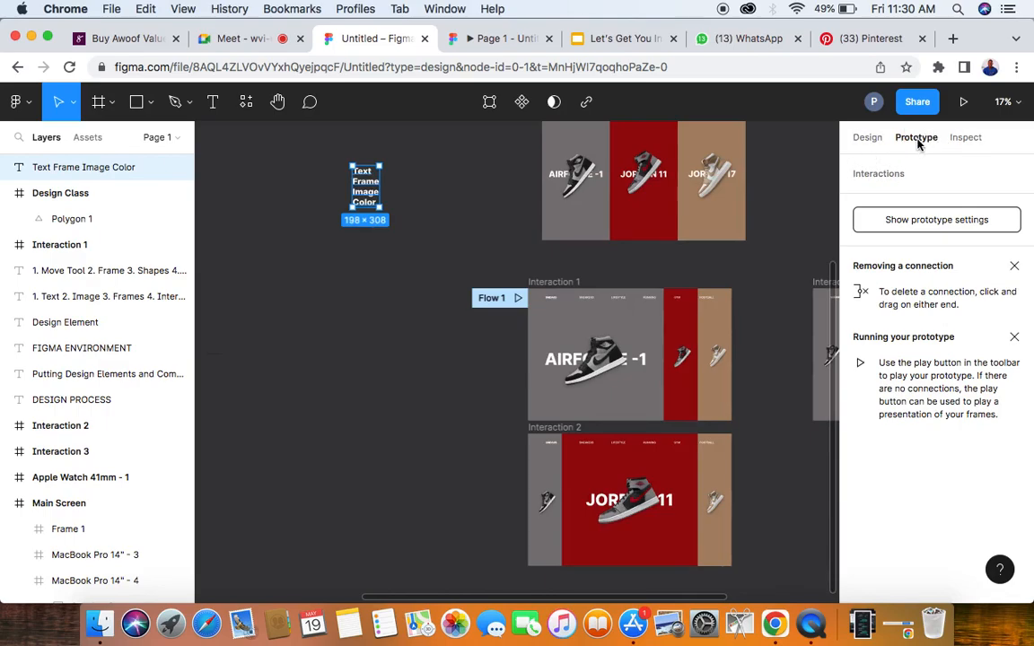
click(868, 138)
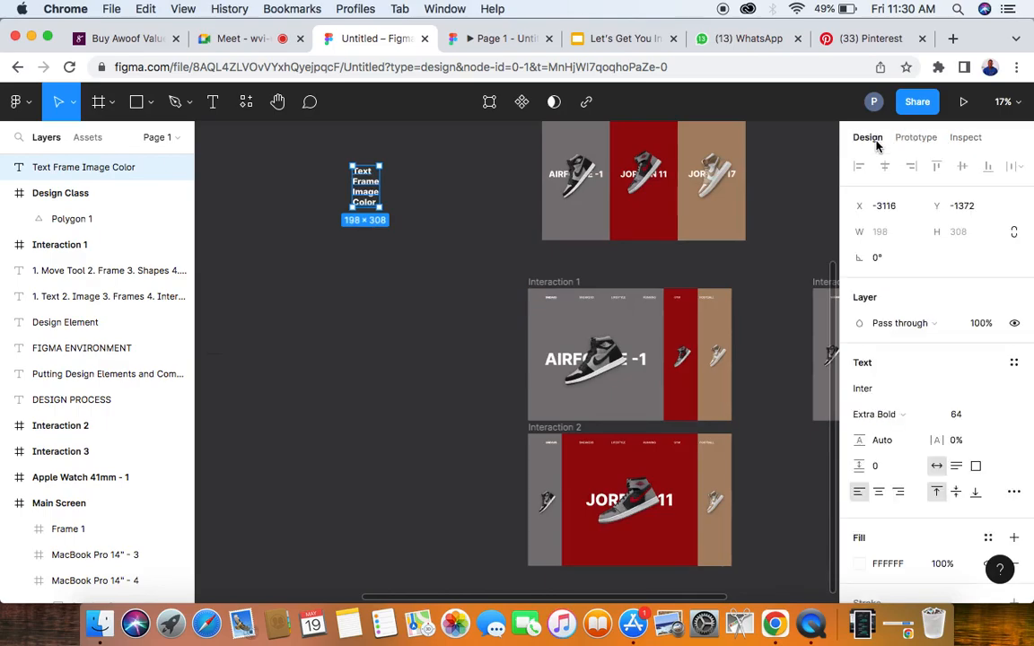
scroll(242, 282, left, 5)
scroll(247, 282, left, 3)
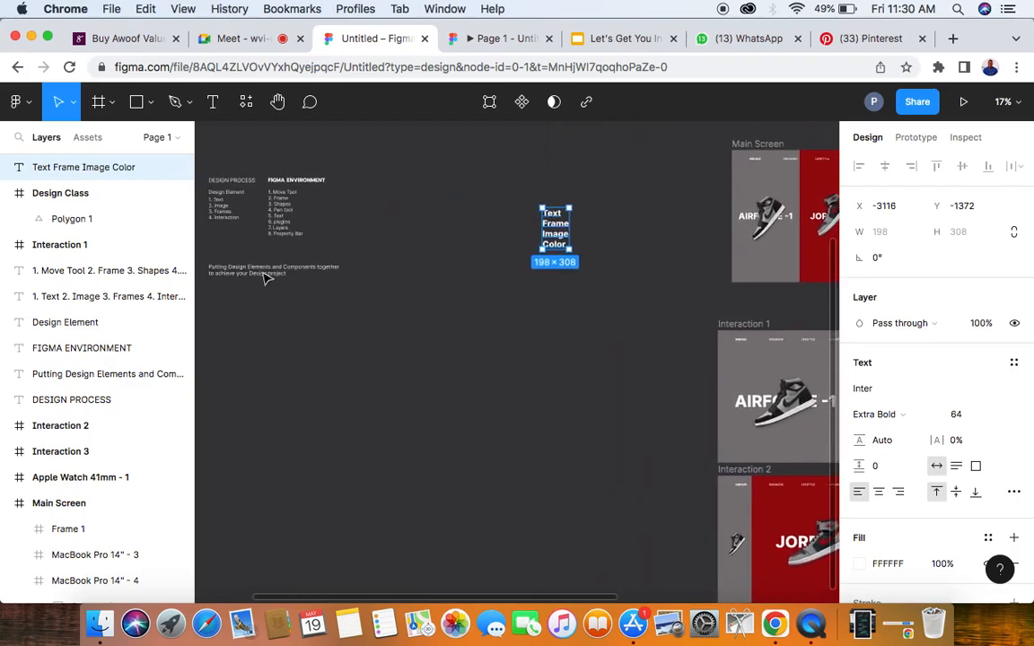
scroll(265, 279, right, 4)
scroll(265, 279, down, 5)
scroll(265, 279, up, 4)
scroll(265, 279, up, 1)
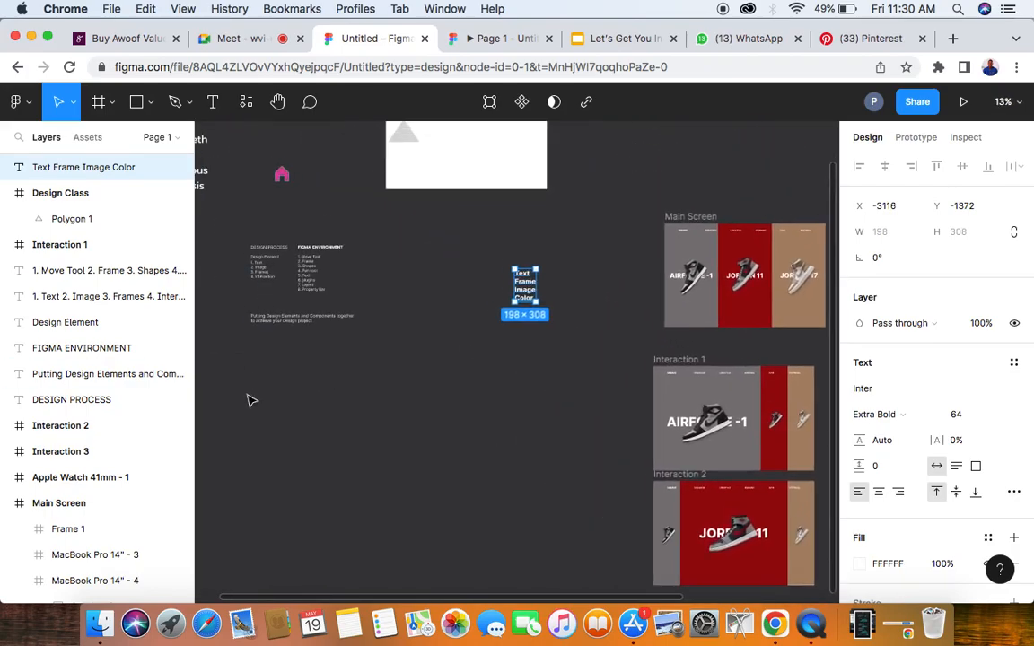
key(l)
drag(278, 419, 411, 418)
key(Delete)
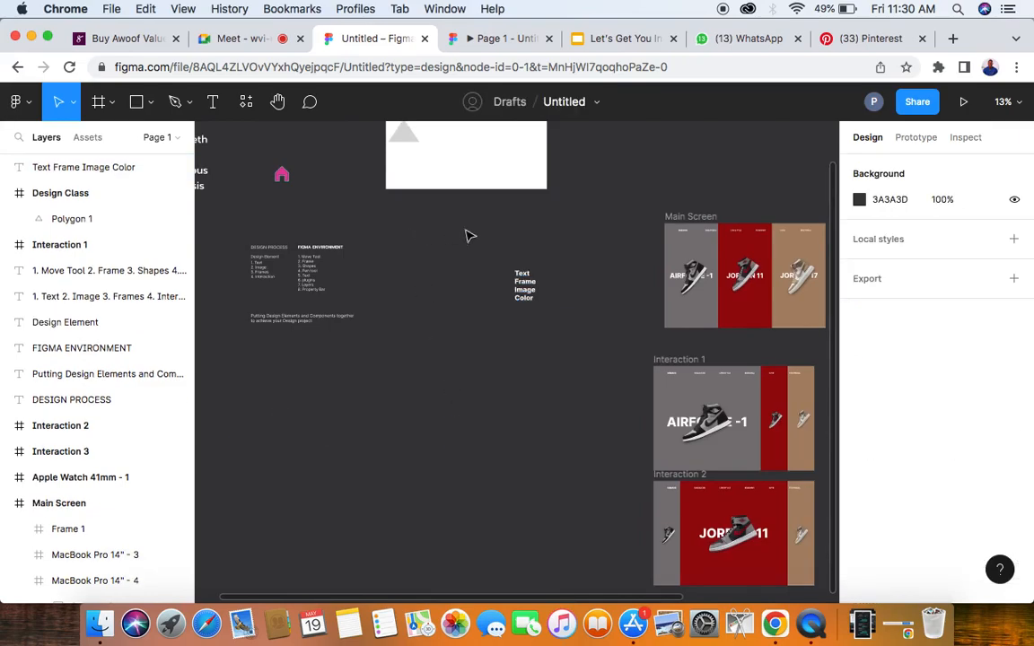
- Move the Text, Frame, Image, Color block below the Design Process notes, at about X -5889, Y -124
scroll(525, 283, up, 5)
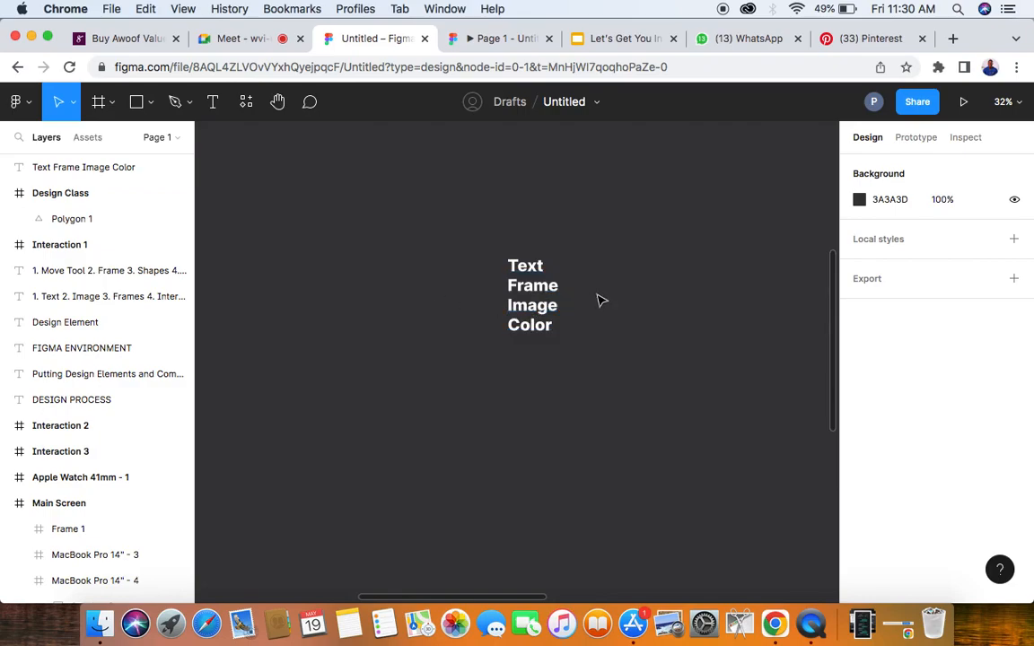
scroll(497, 323, down, 6)
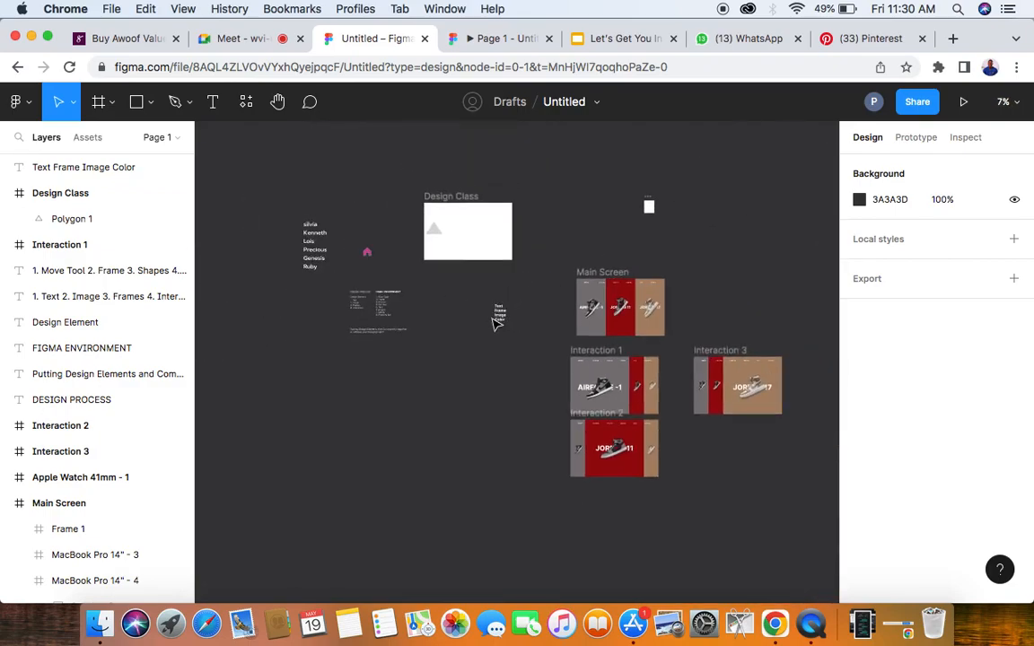
click(501, 314)
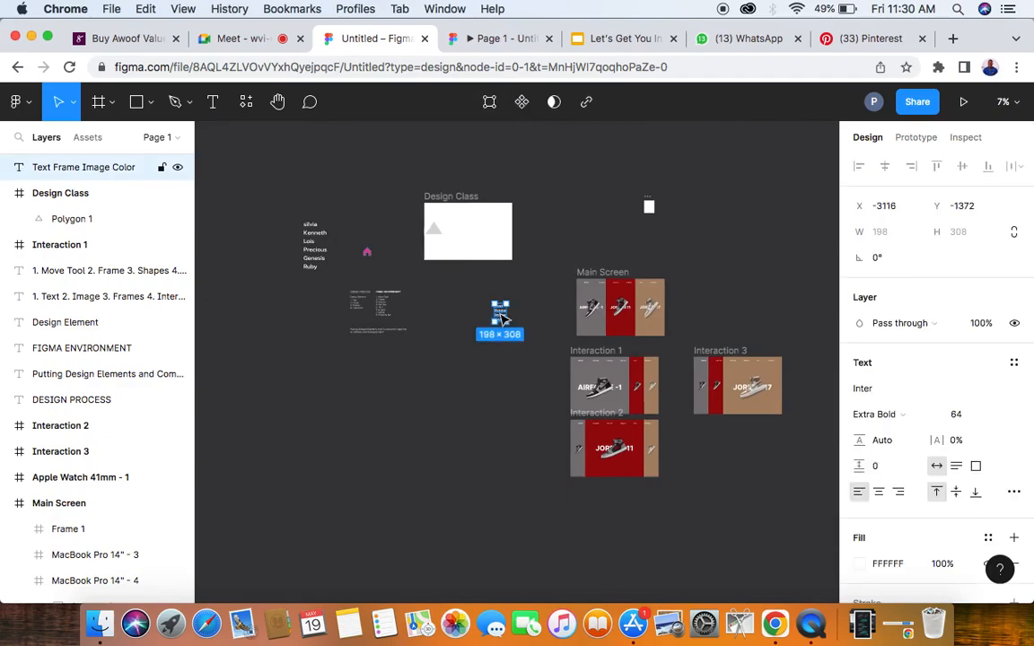
drag(501, 315, 340, 386)
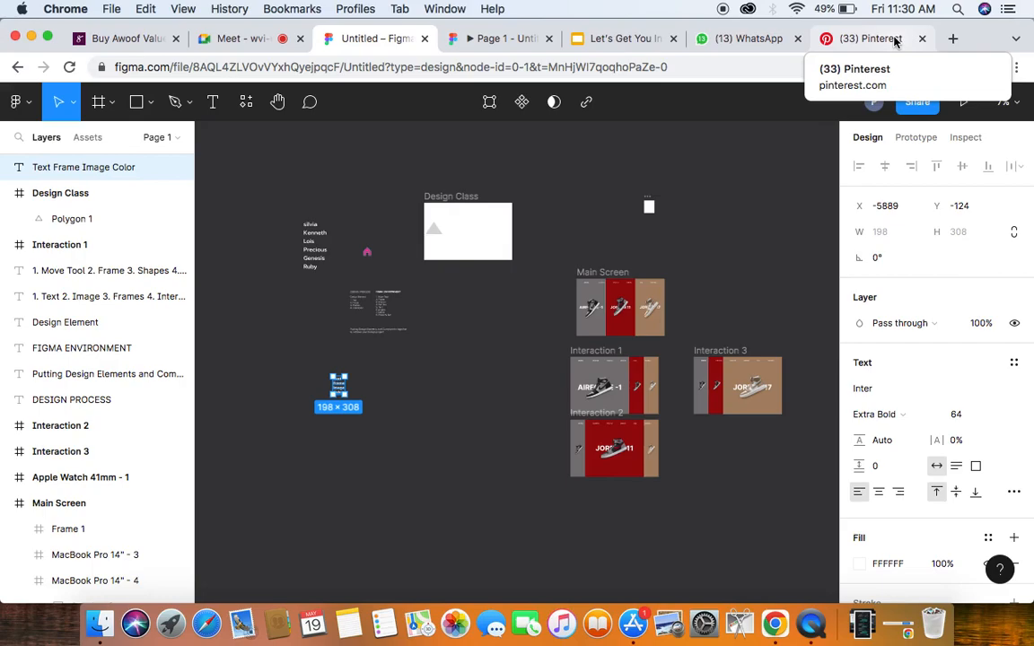
- Open nike.com in a new browser tab and search the site for air jordan 1 mid
click(952, 38)
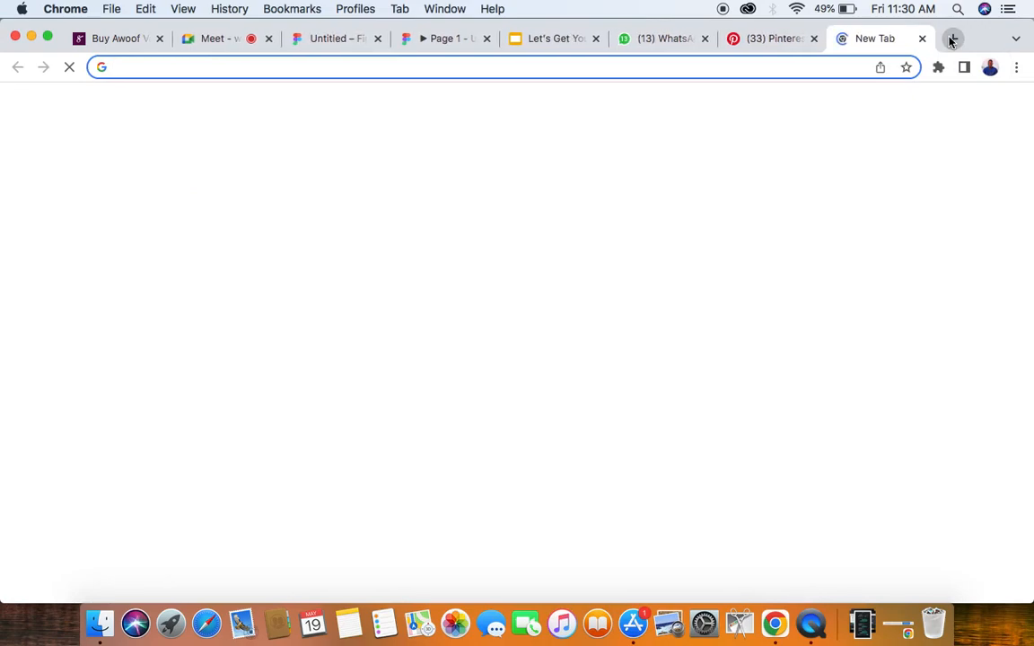
text(nike.com)
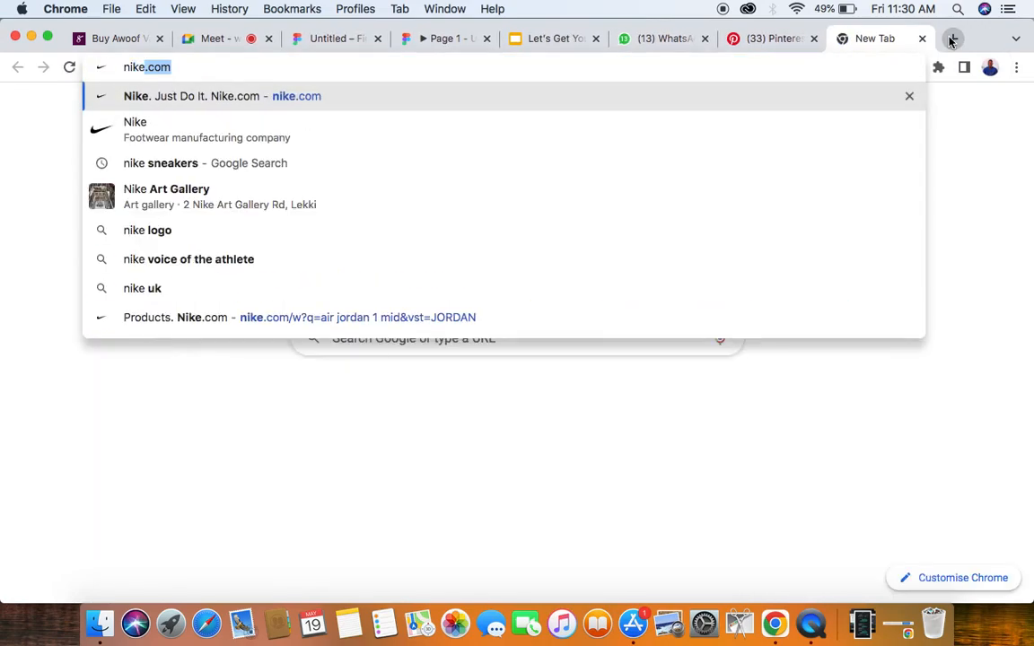
key(Return)
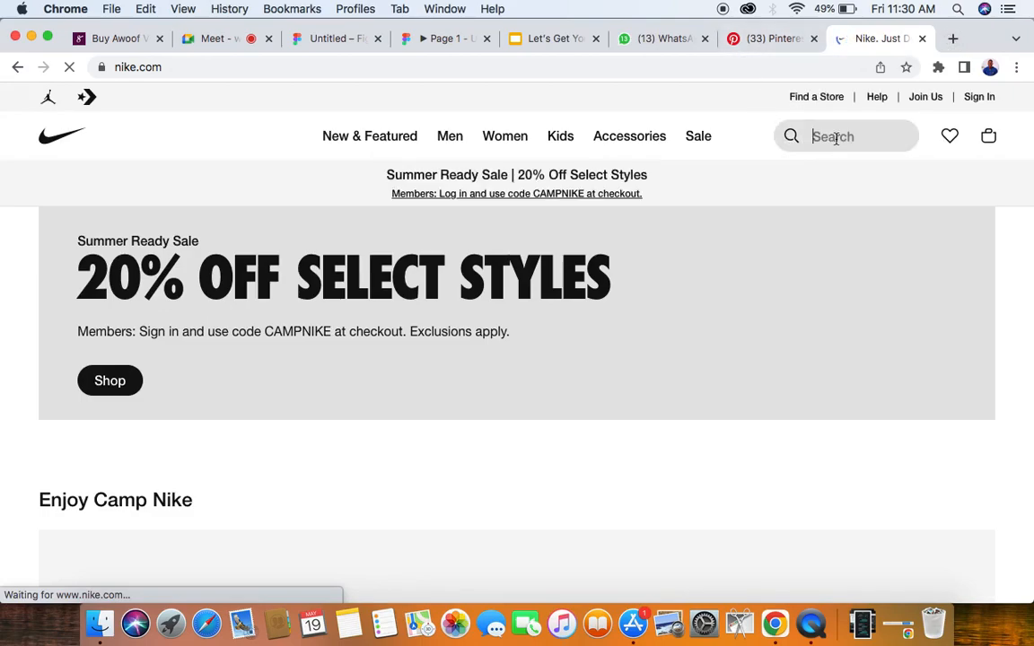
text(jor)
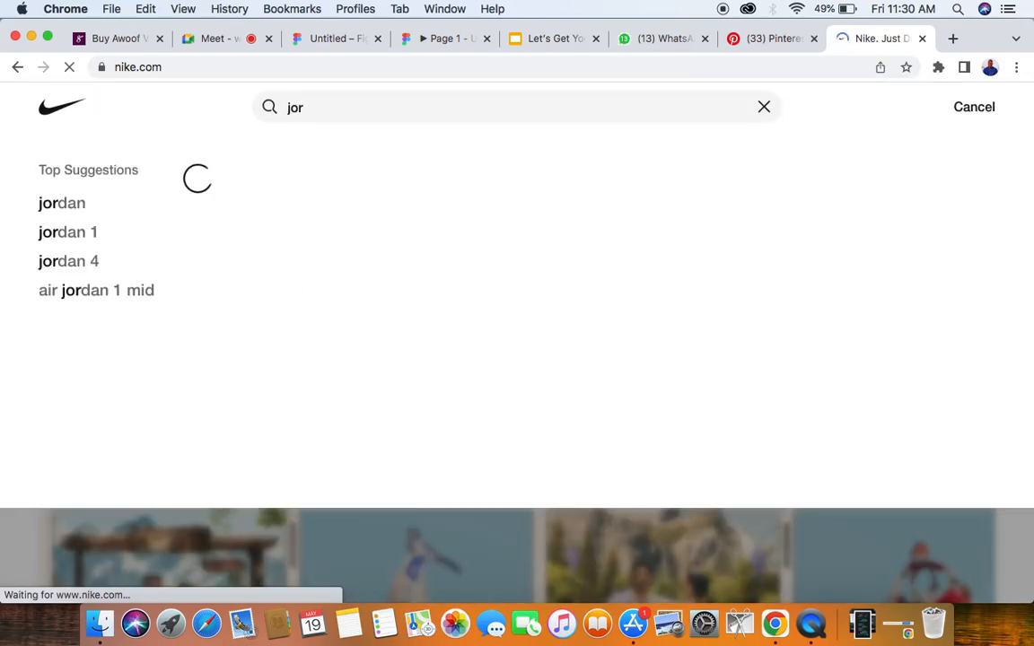
click(76, 293)
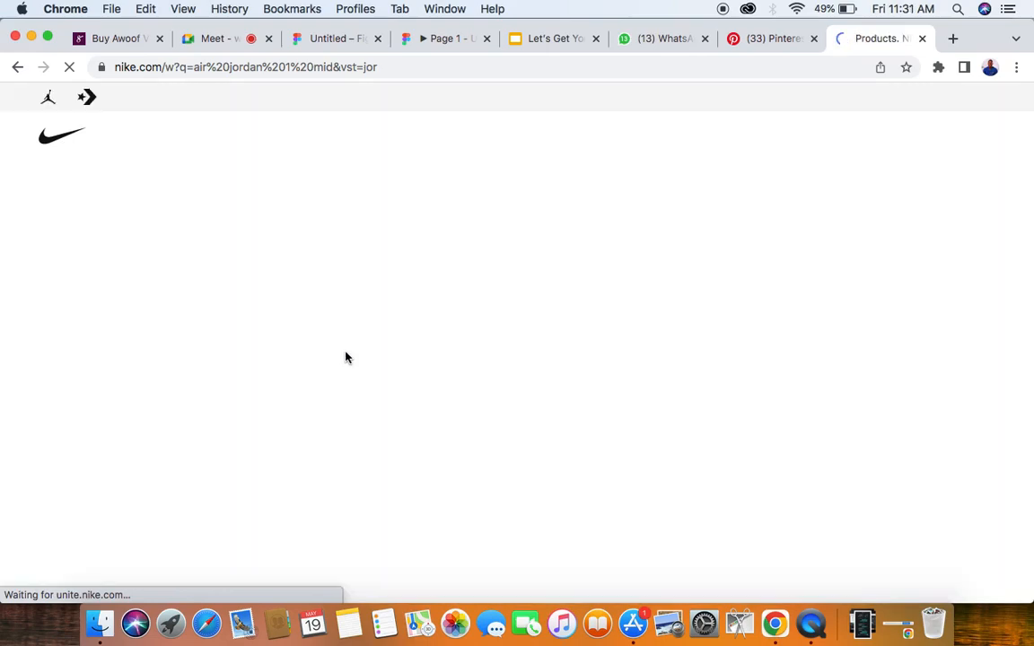
- Copy the image of the teal and white Air Jordan 1 Mid men's shoe from the search results
scroll(348, 358, down, 3)
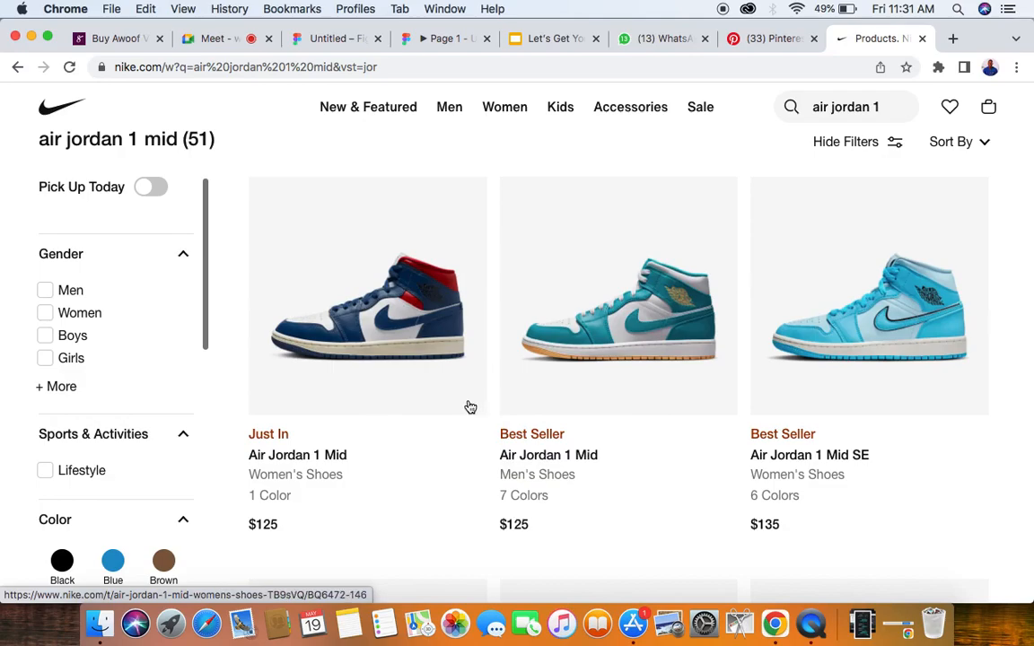
scroll(469, 407, down, 1)
scroll(469, 405, down, 1)
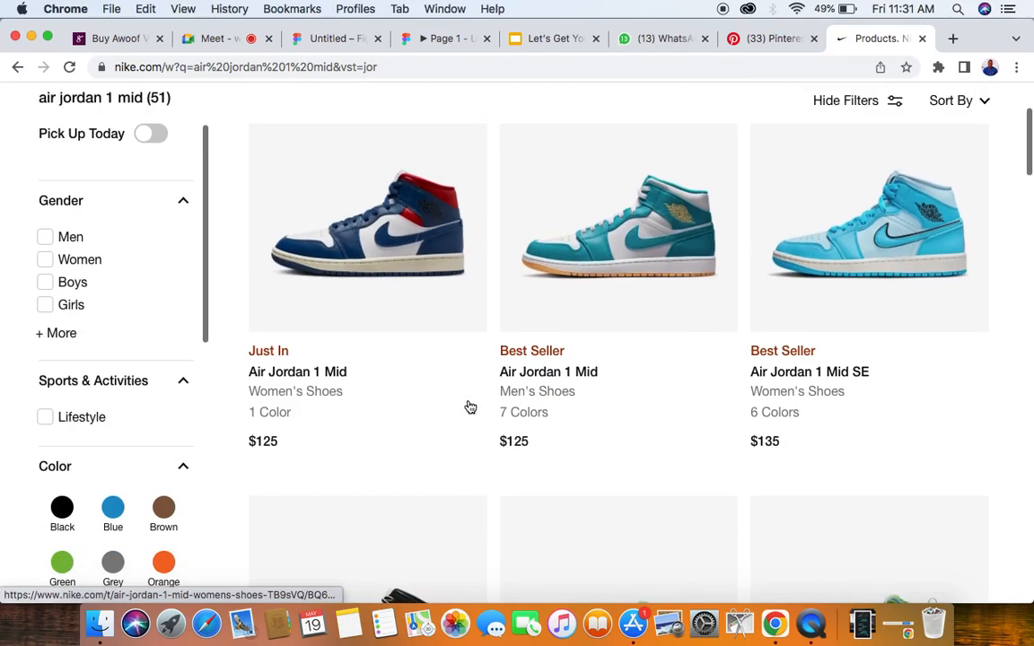
right_click(632, 215)
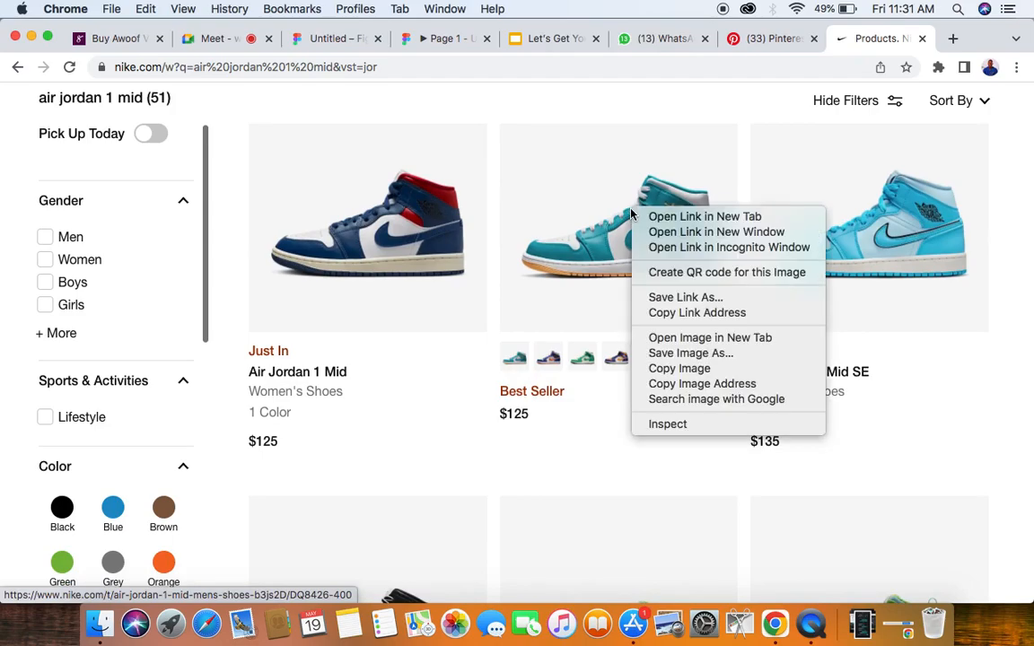
click(680, 370)
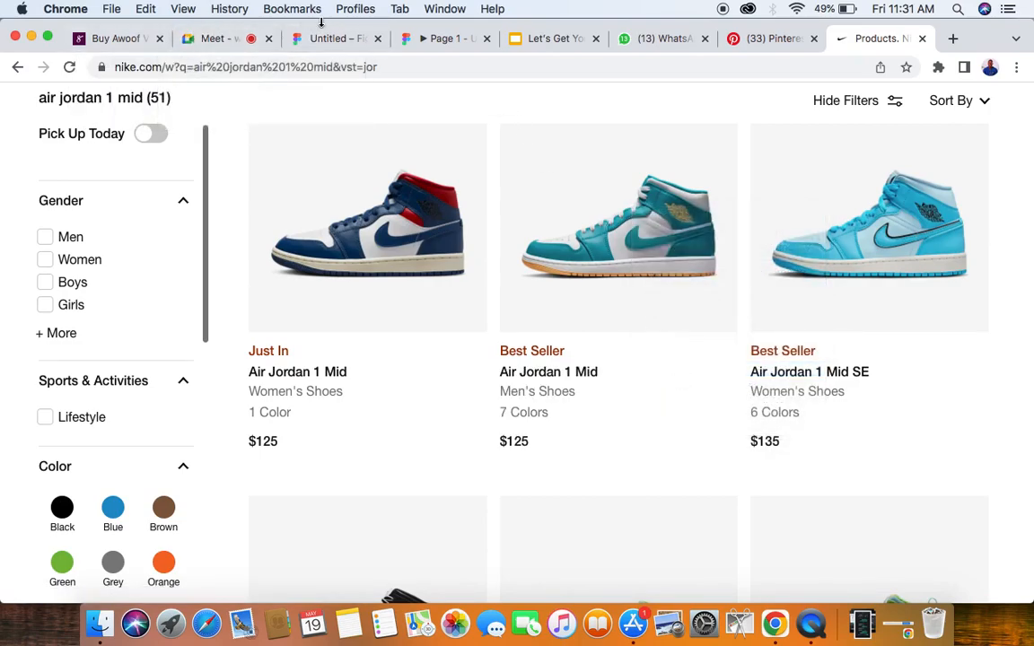
- Switch to the Figma design file and paste the copied shoe image on the empty canvas below the Design Class frame
click(351, 43)
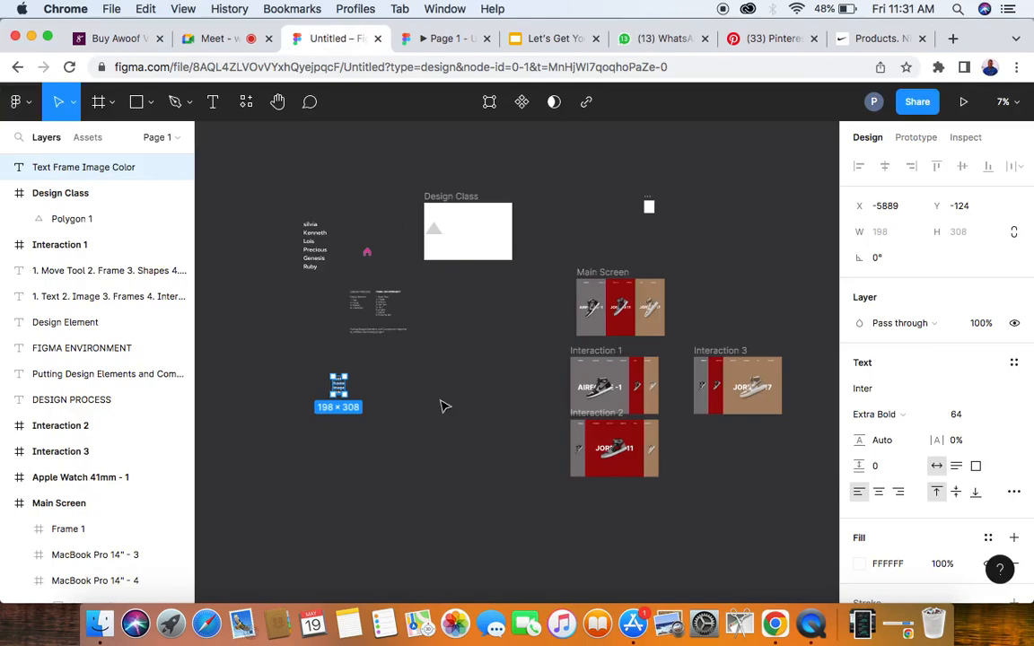
click(433, 429)
right_click(430, 424)
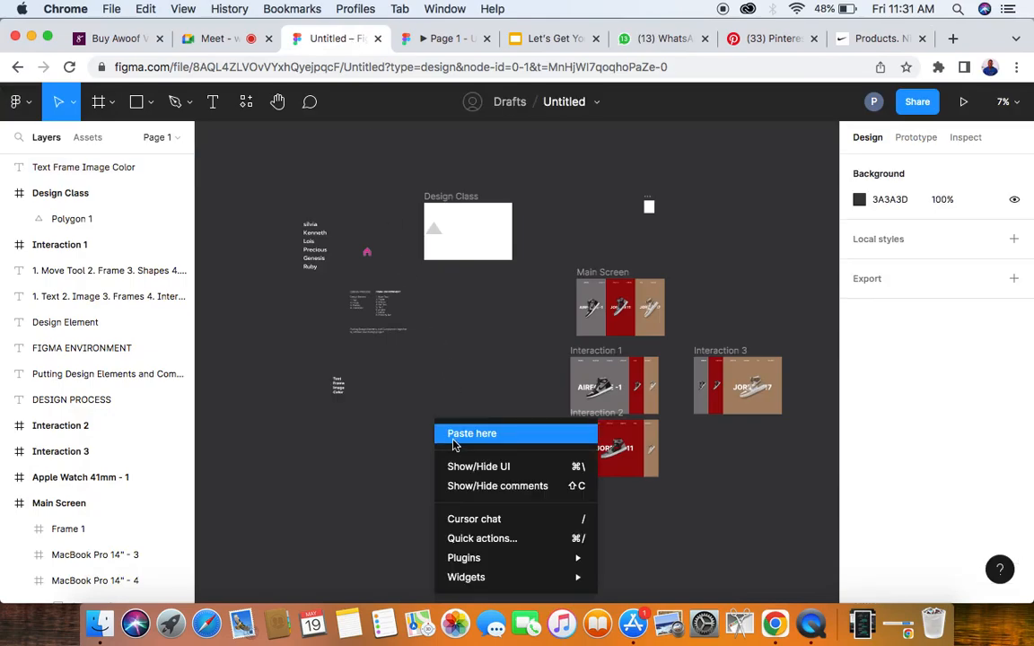
click(454, 443)
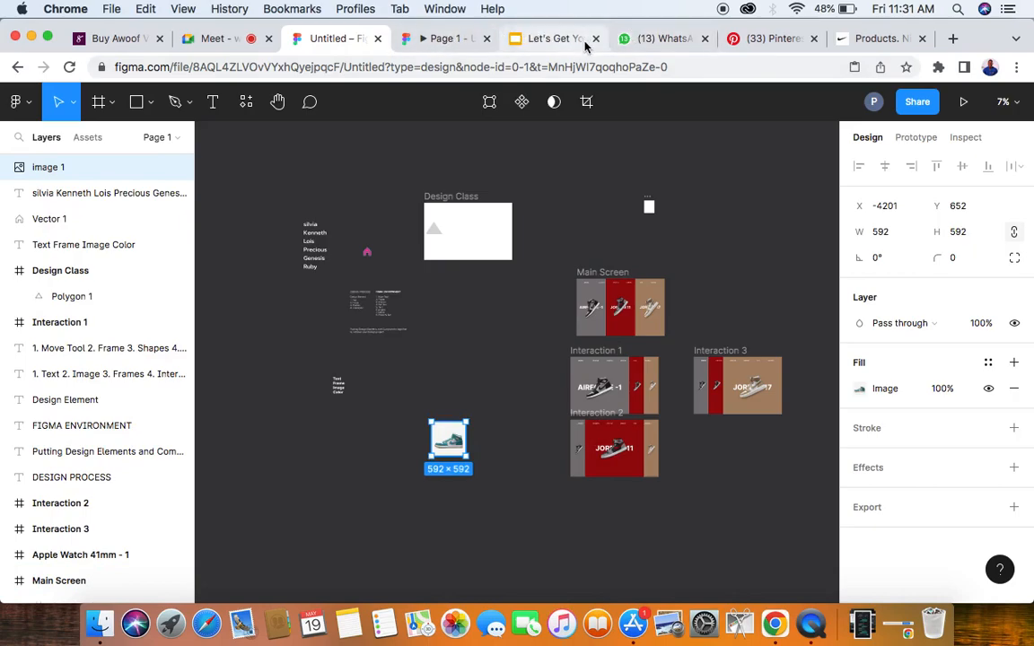
- Return to the Nike results, browse the shoes, and copy the image of the blue, white and red Air Jordan 1 Mid women's shoe
click(882, 38)
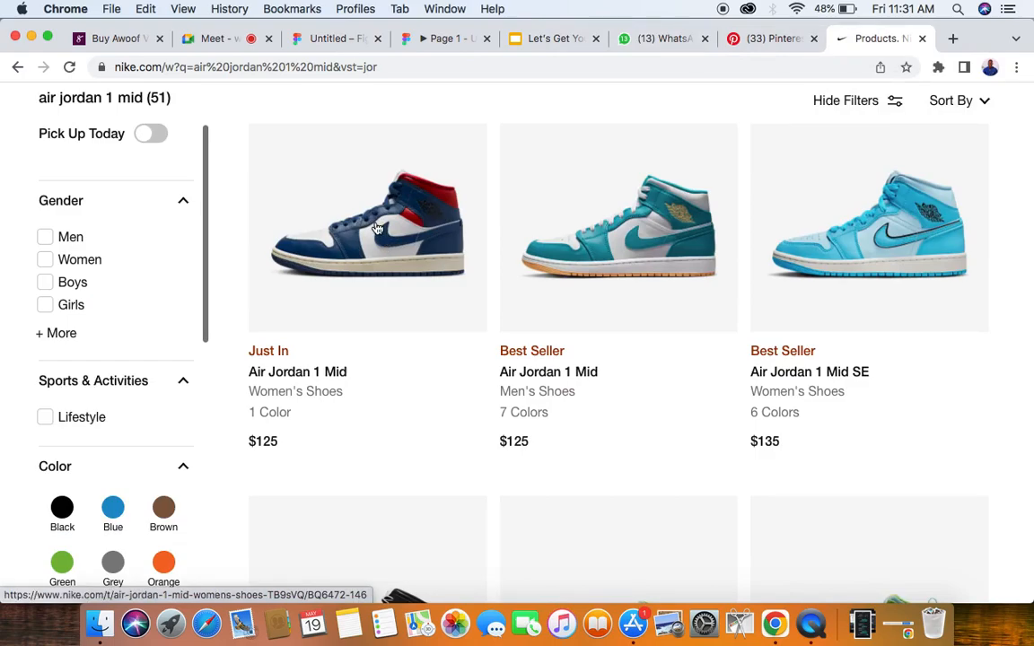
scroll(377, 229, down, 10)
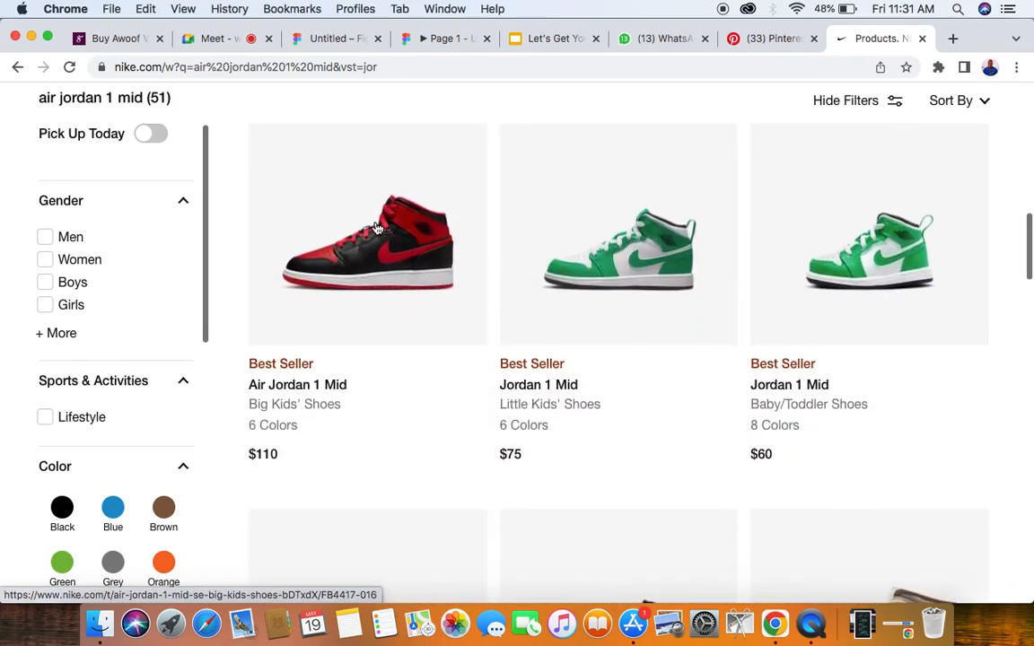
scroll(377, 229, down, 4)
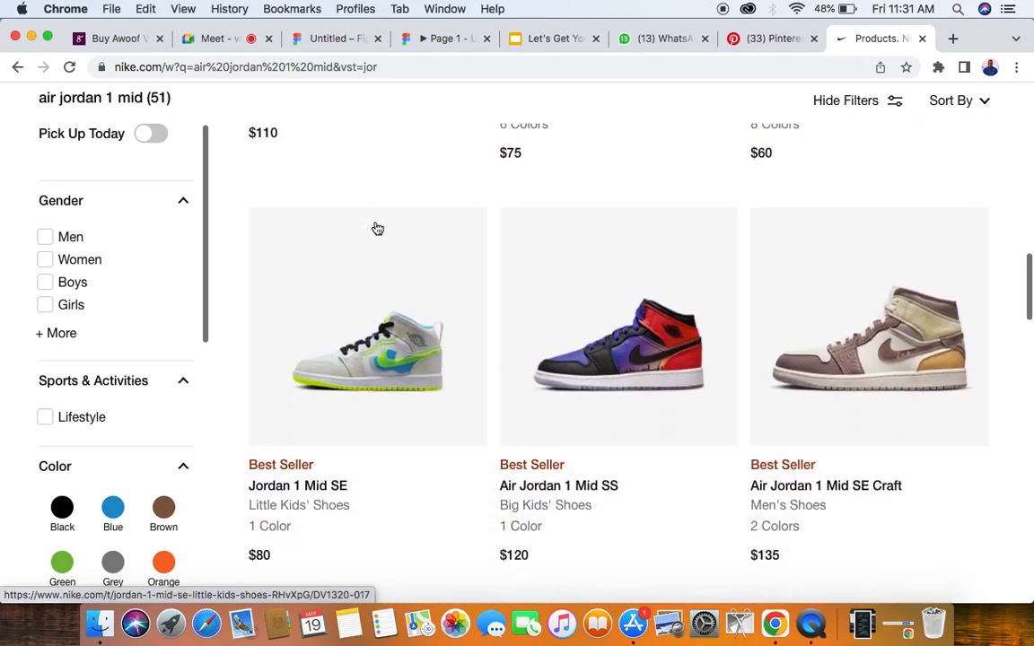
scroll(377, 229, up, 8)
scroll(377, 229, down, 2)
scroll(377, 229, down, 2)
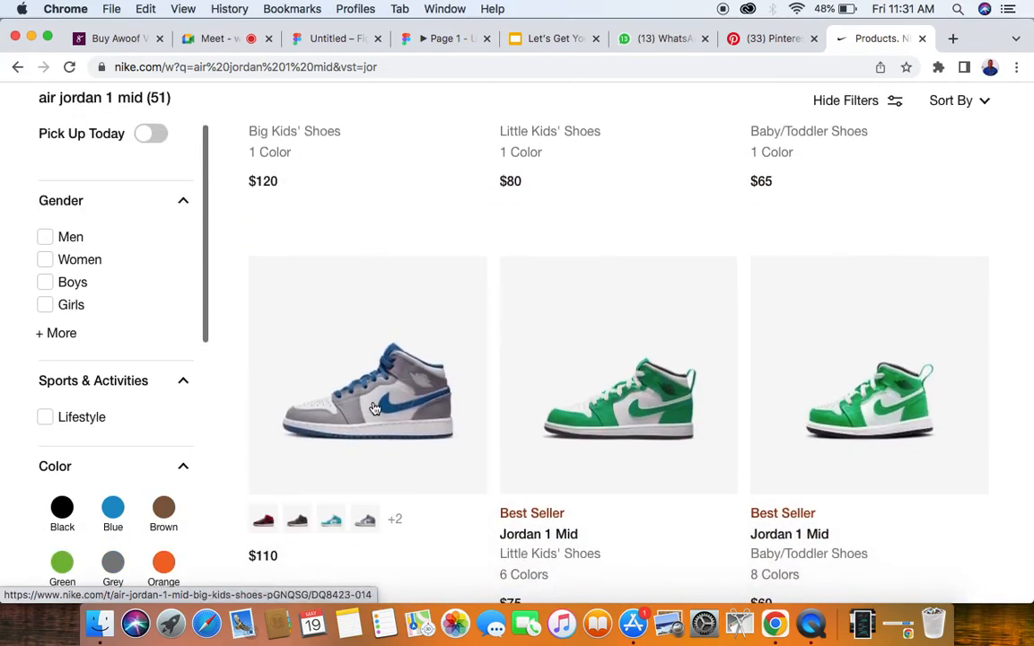
scroll(376, 409, up, 5)
scroll(375, 409, down, 1)
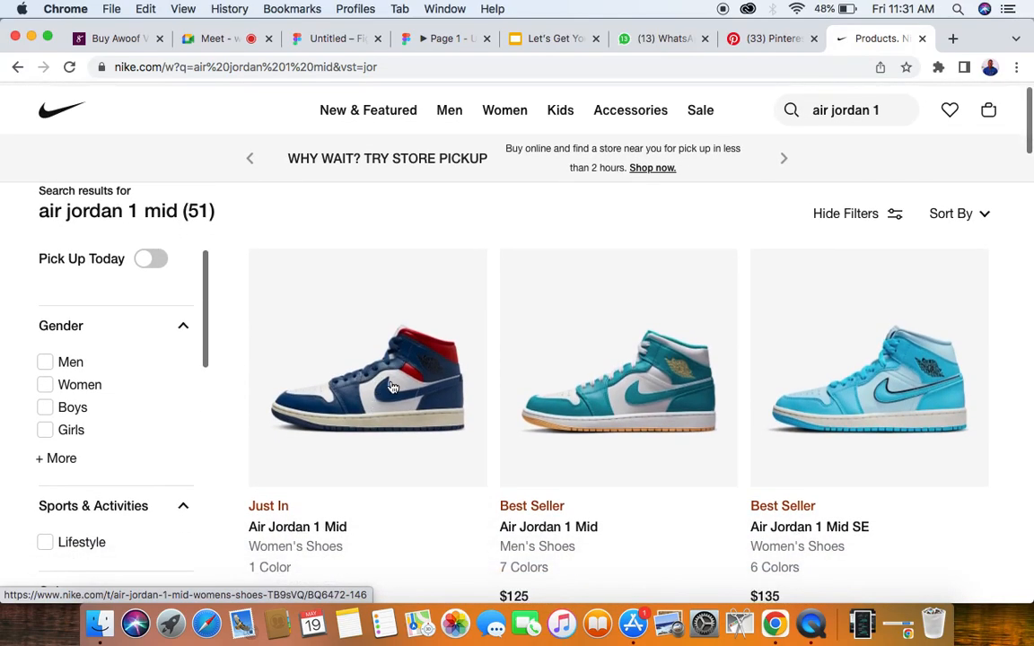
right_click(392, 387)
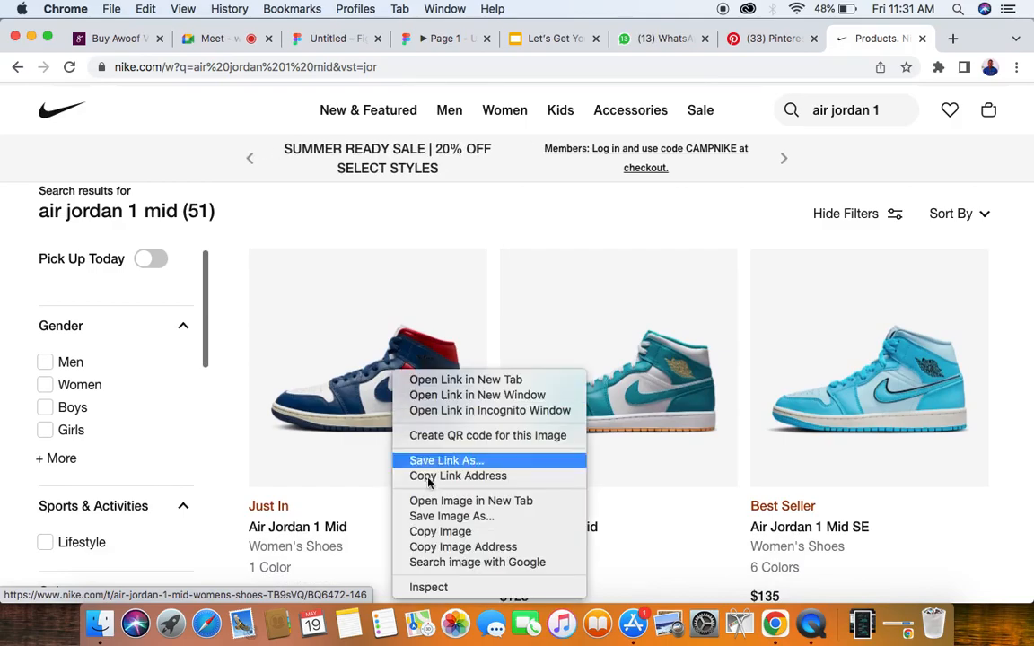
click(440, 534)
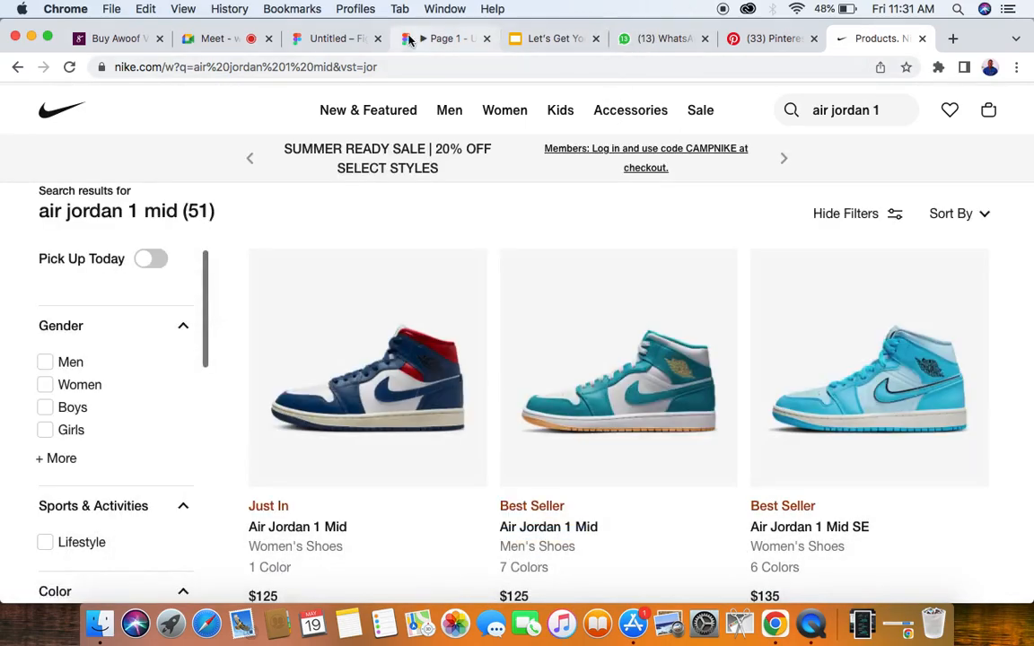
- Switch to the Google Meet call, view the pending join requests and admit everyone waiting
click(218, 39)
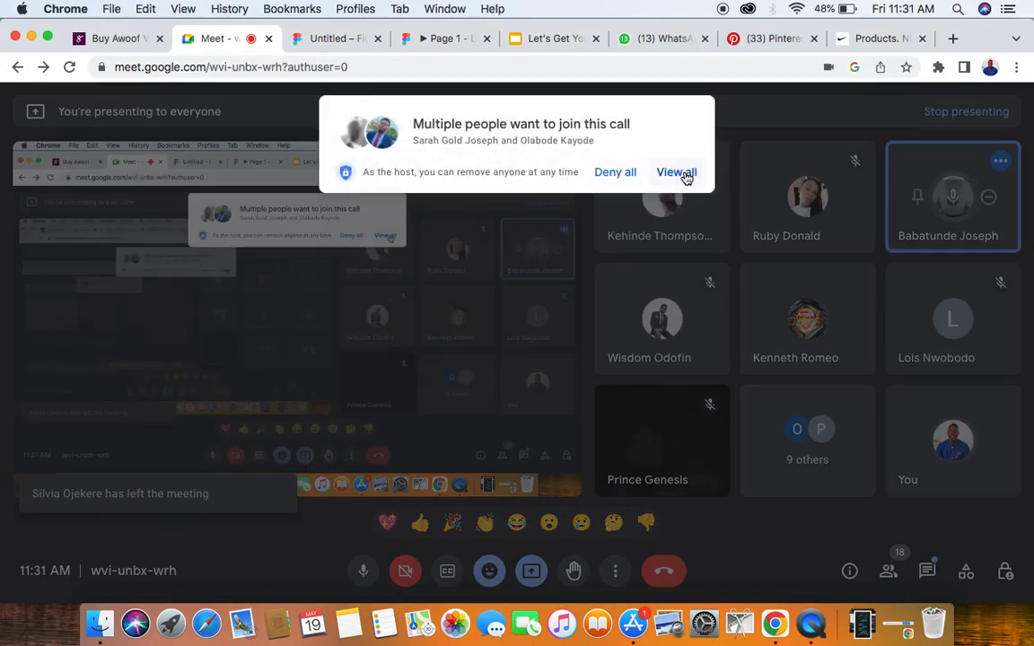
click(685, 173)
click(677, 291)
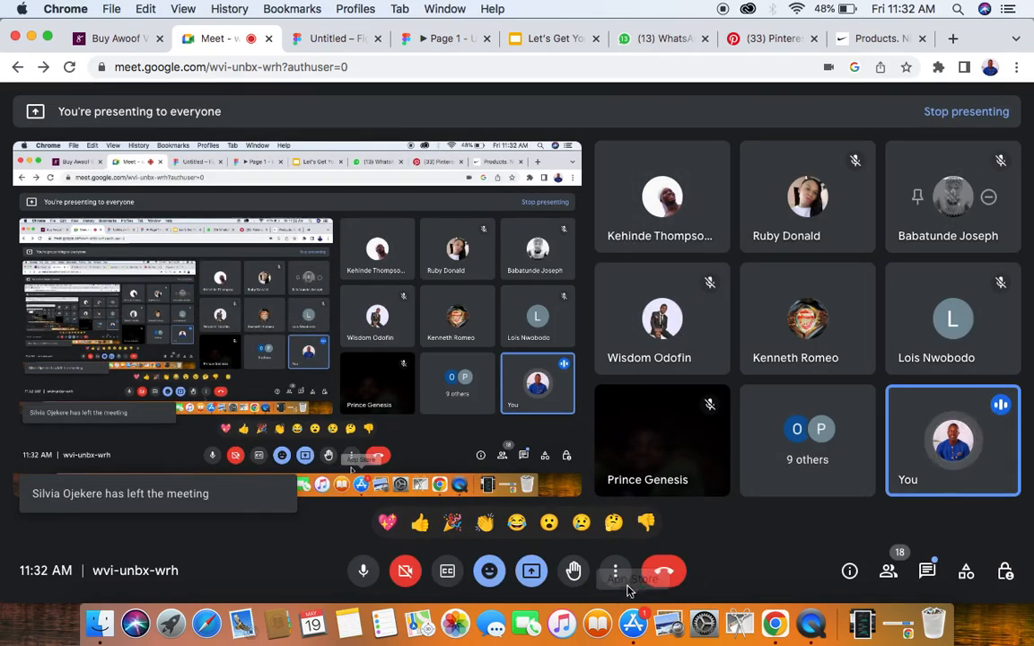
- Switch to the Figma design file and paste the copied blue, white and red shoe image on the empty canvas below the Design Class frame
click(340, 37)
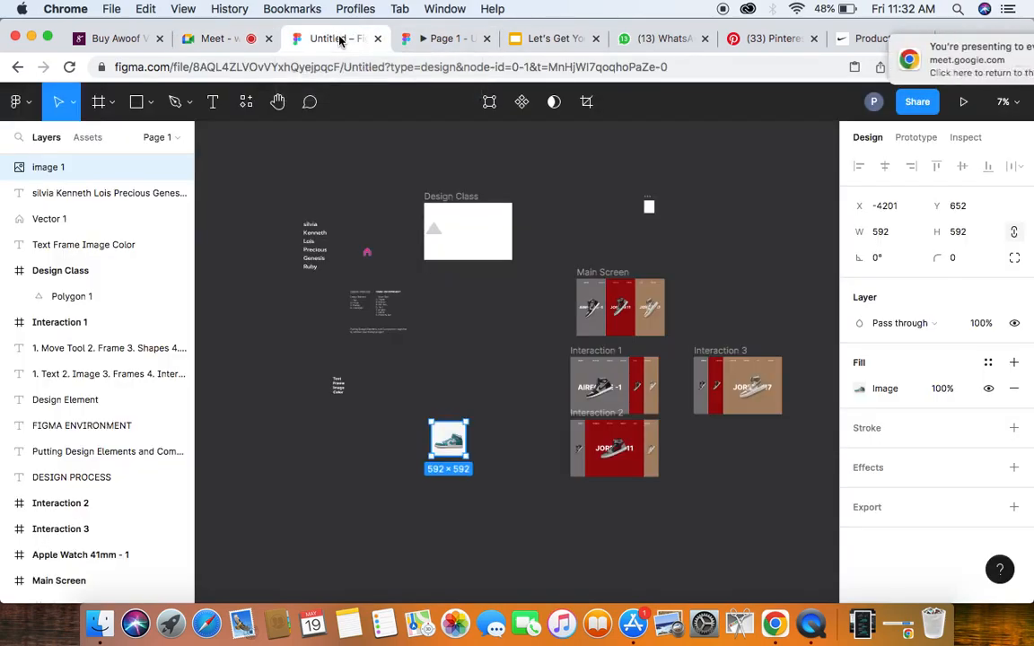
click(487, 350)
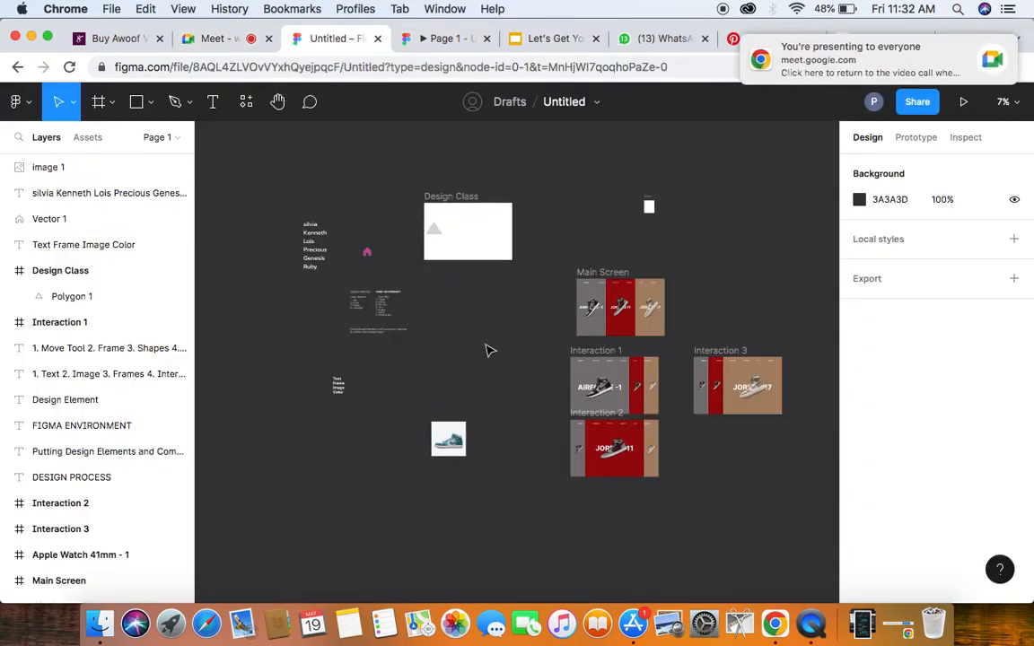
right_click(485, 348)
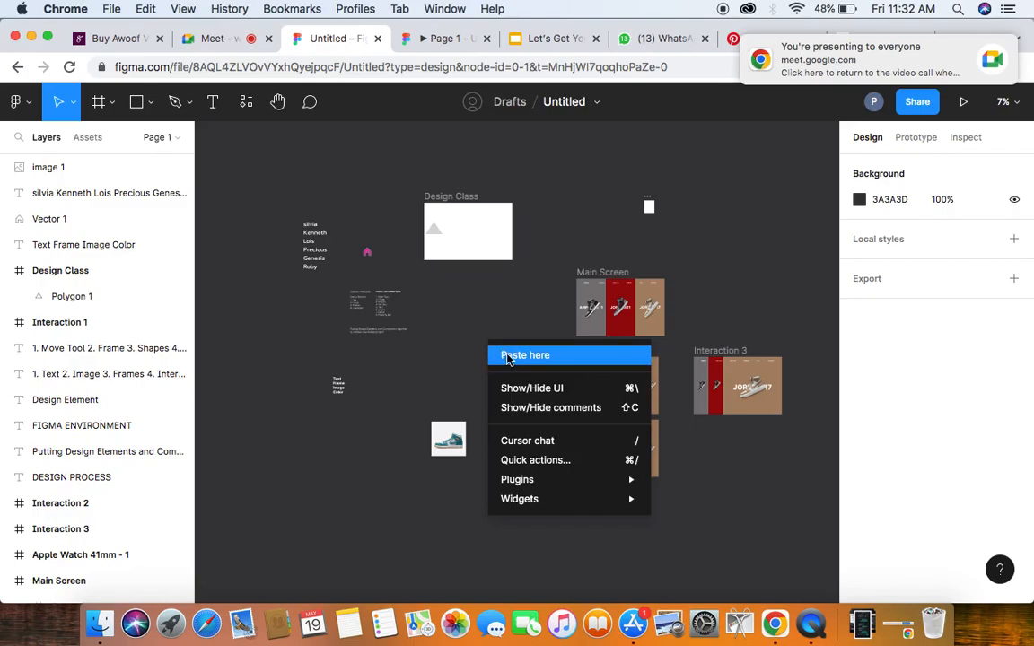
click(483, 321)
right_click(484, 321)
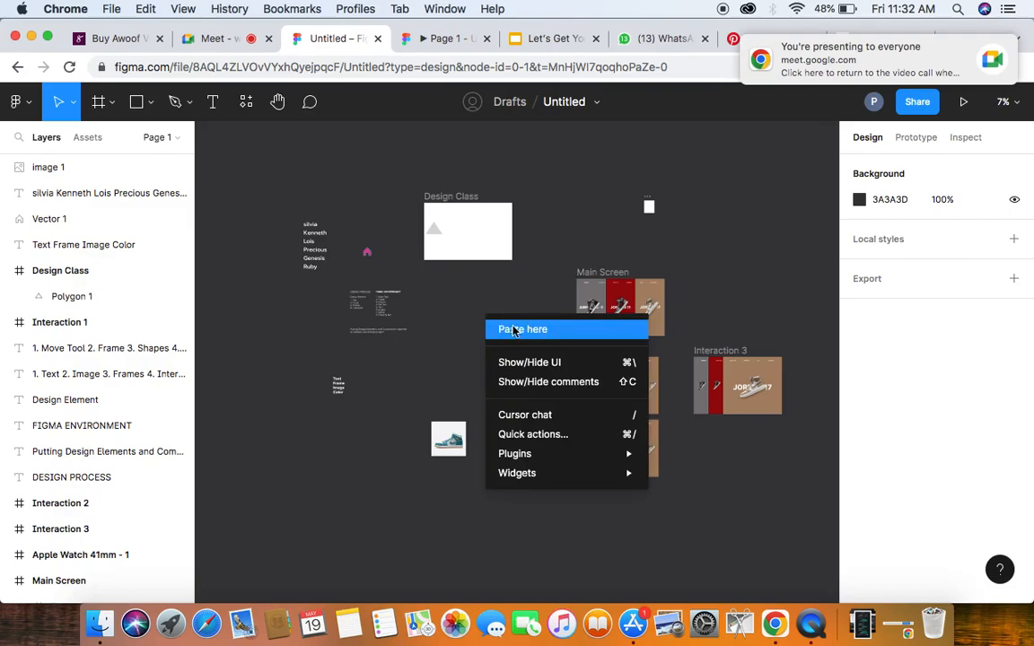
click(522, 329)
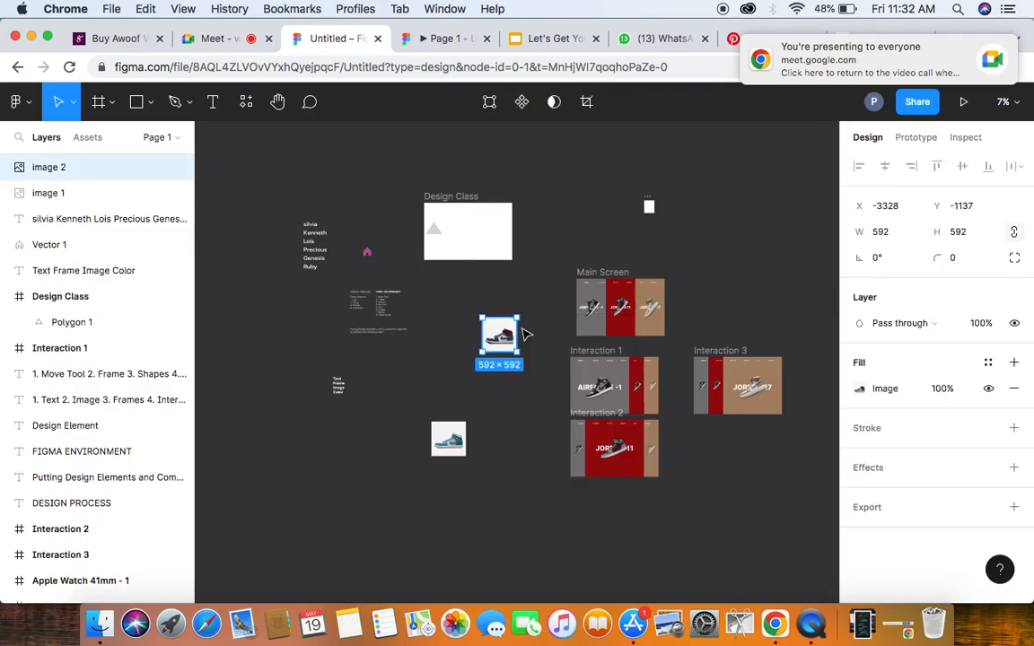
scroll(494, 337, up, 5)
scroll(494, 337, up, 2)
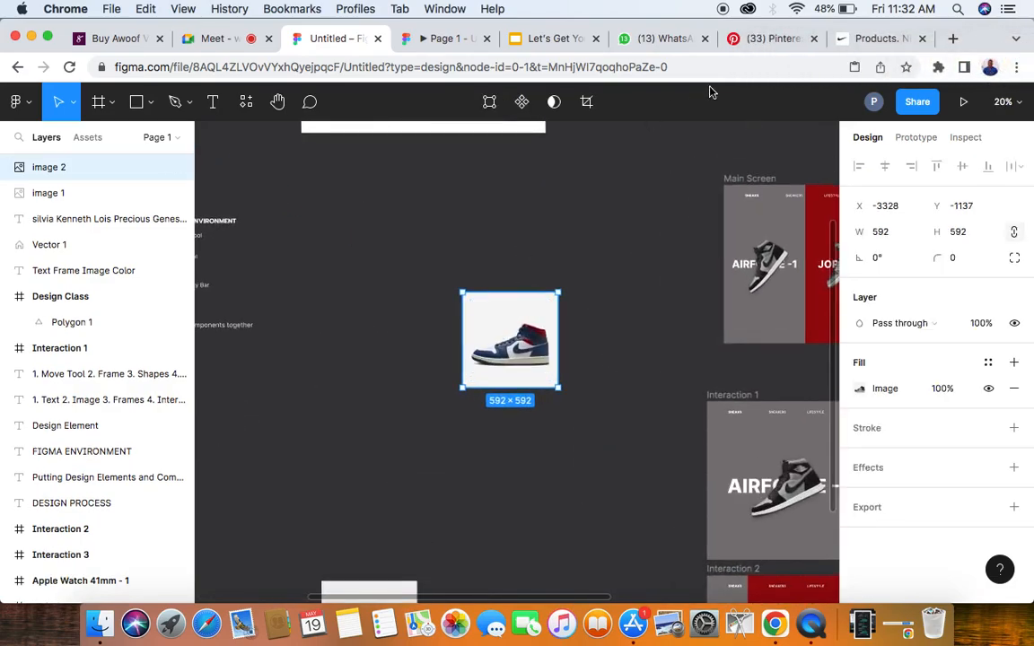
- Return to the Nike results and copy the image of the grey, white and blue Air Jordan 1 Mid big kids' shoe
click(871, 39)
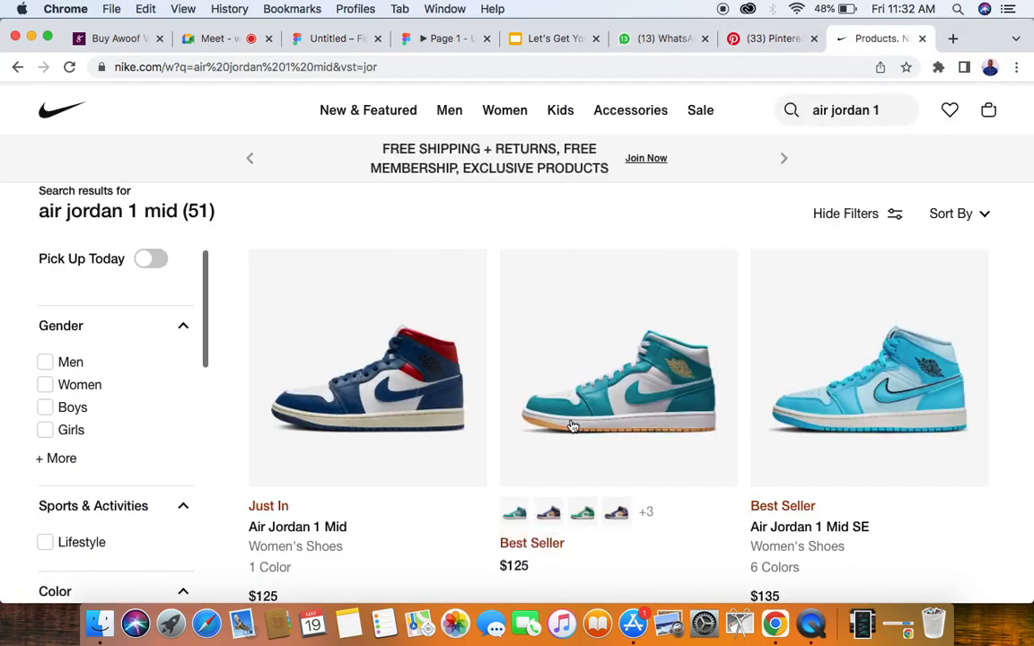
scroll(573, 426, down, 10)
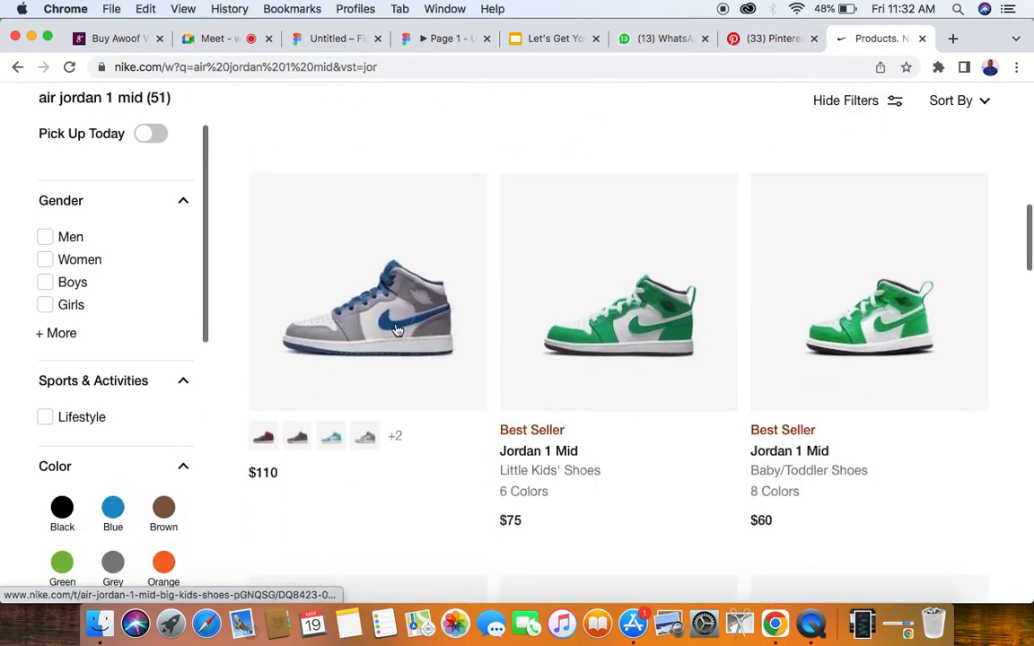
right_click(400, 339)
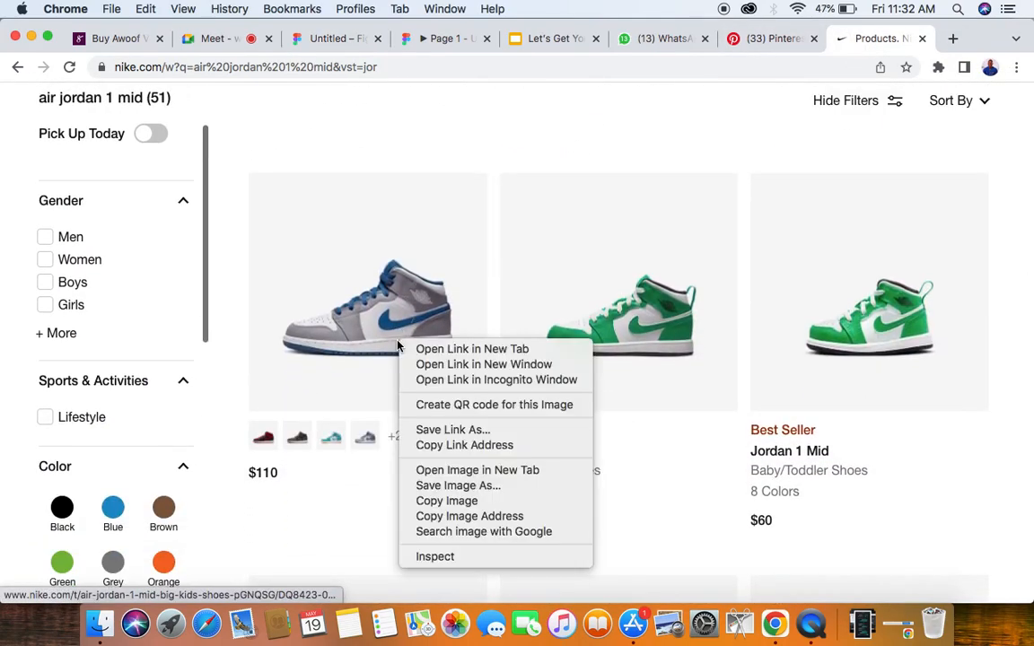
click(448, 503)
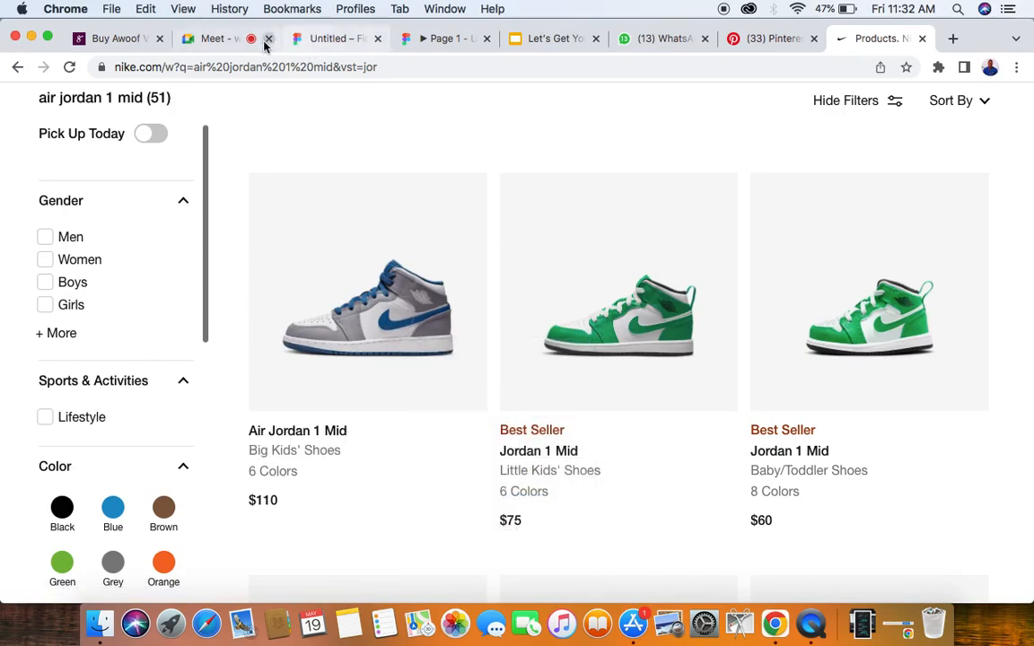
- Switch back to the Figma design file and paste the grey and blue shoe image diagonally below the blue, white and red shoe
click(216, 38)
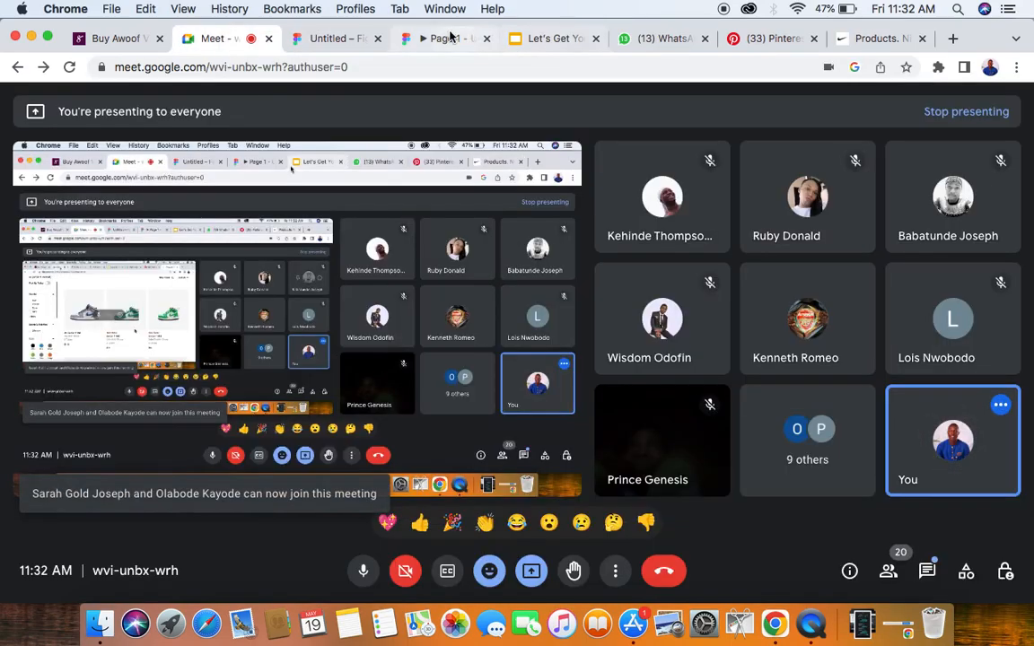
click(334, 41)
right_click(345, 400)
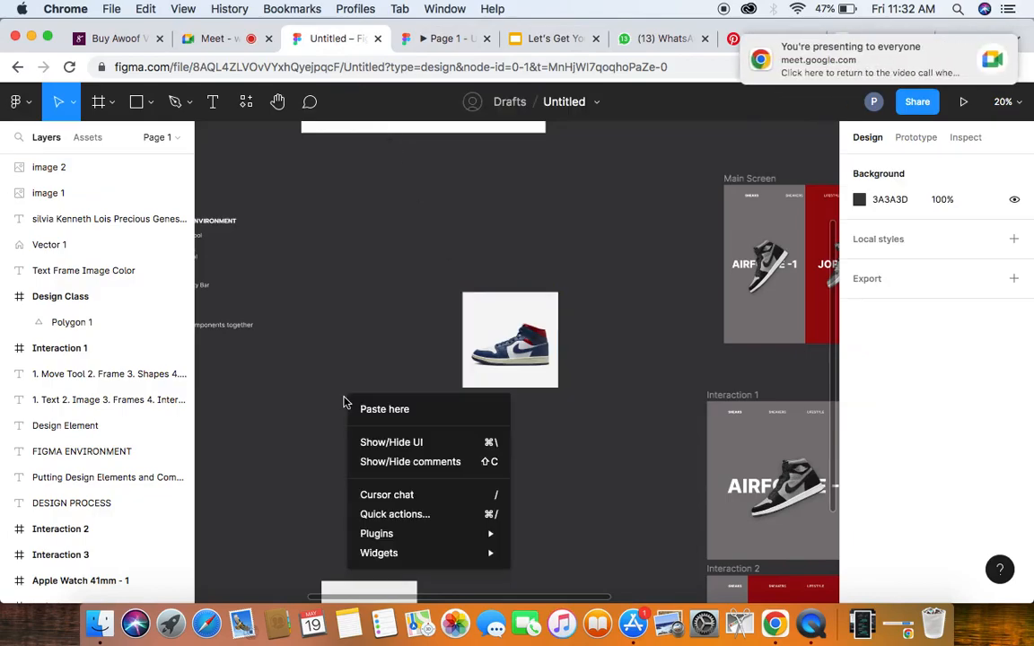
click(369, 410)
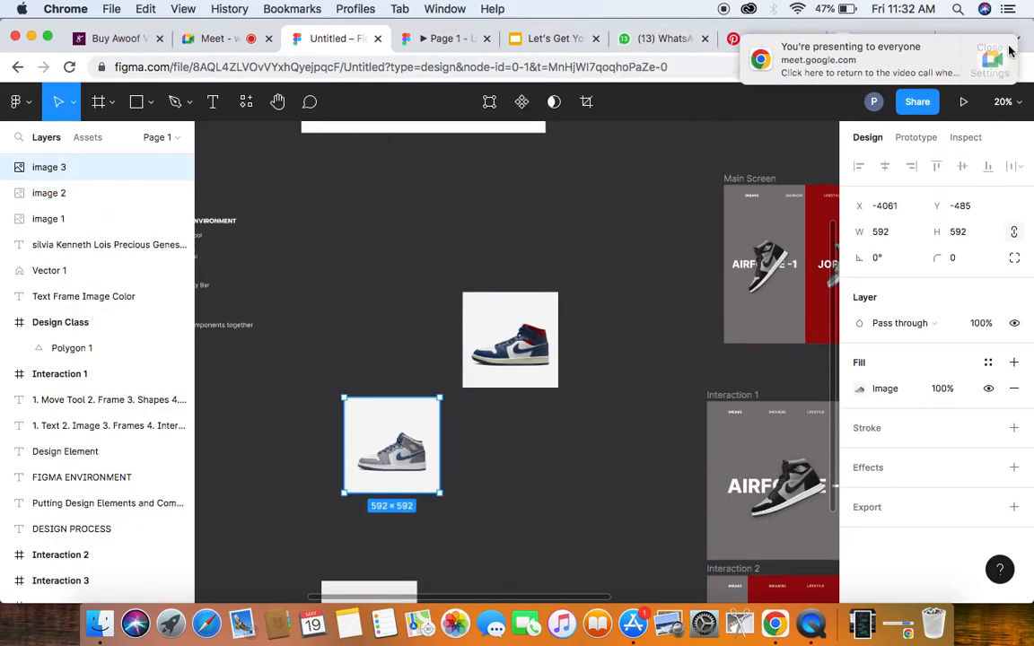
click(984, 49)
- Browse the air jordan 1 mid results on the Nike site for another colourful shoe to use in the design
click(891, 40)
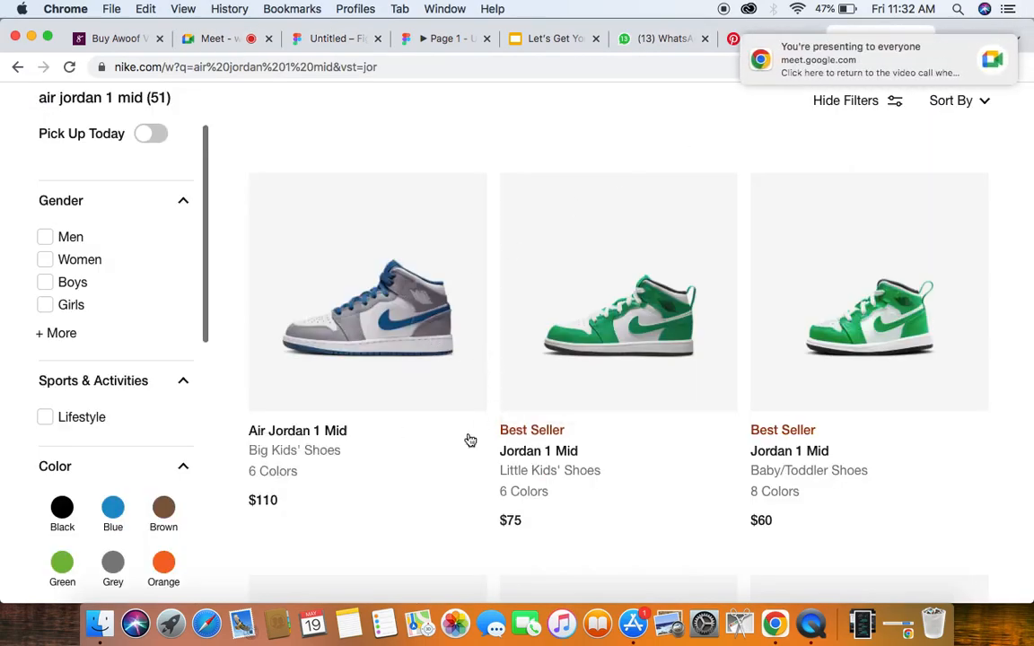
scroll(462, 445, down, 3)
scroll(450, 458, down, 3)
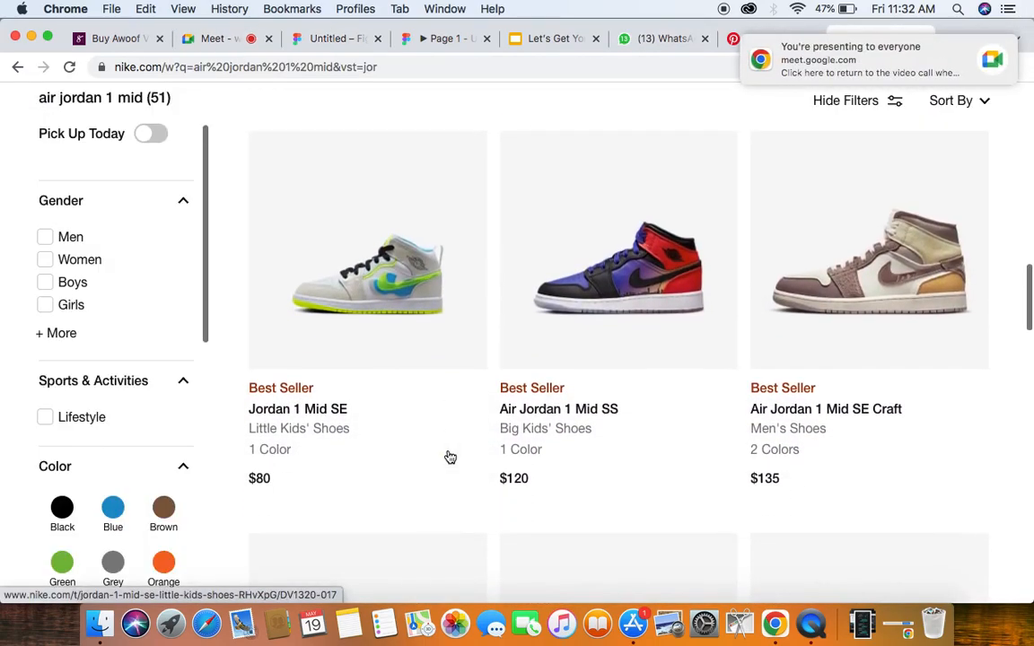
scroll(449, 458, down, 1)
scroll(450, 458, down, 5)
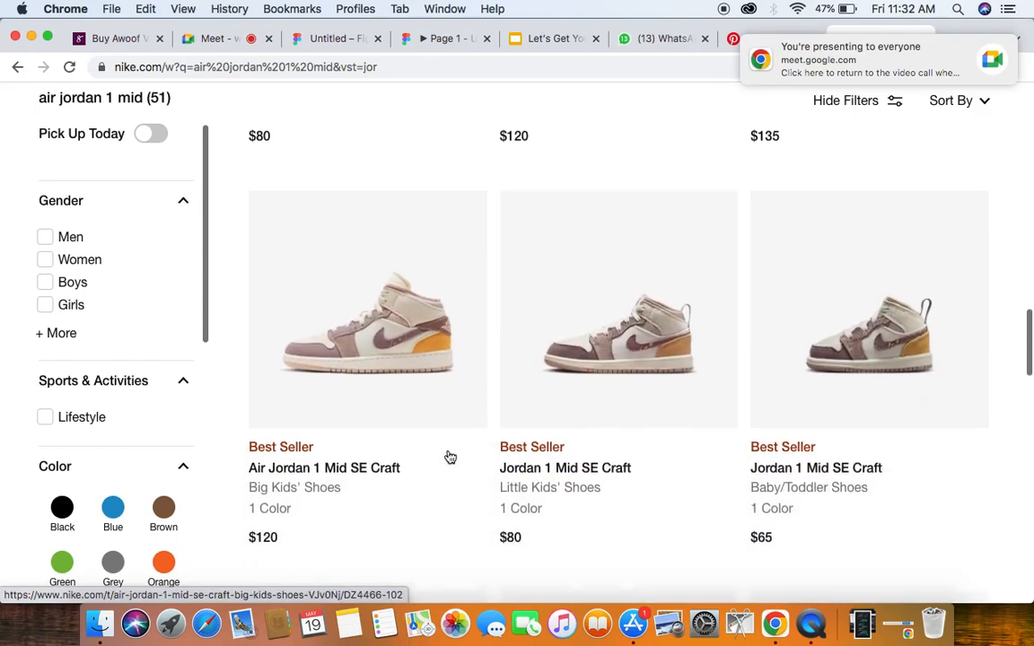
scroll(449, 456, down, 5)
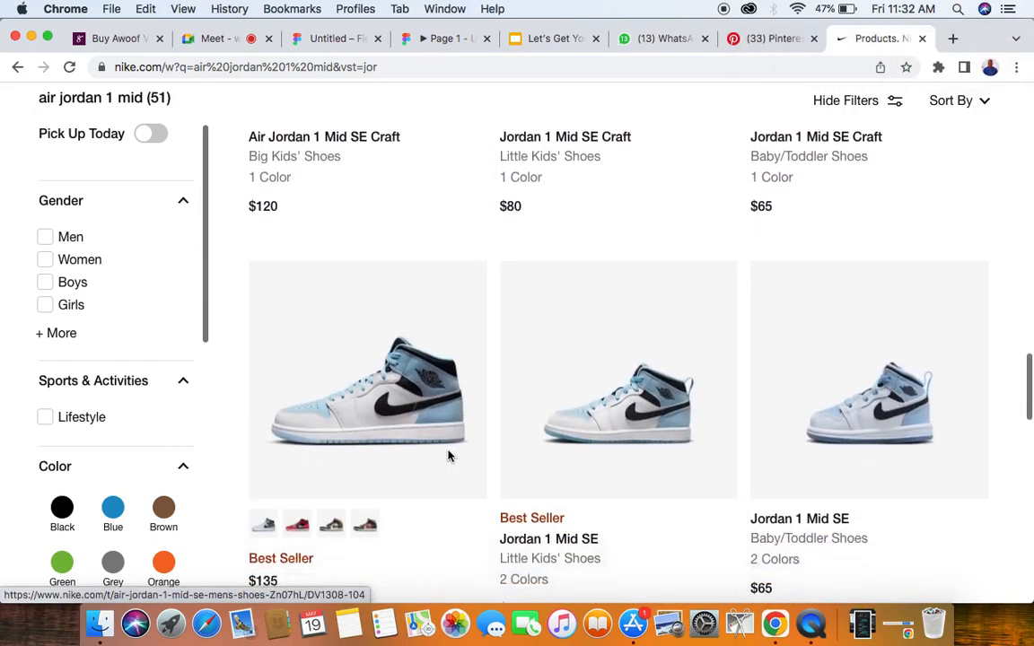
scroll(450, 455, down, 5)
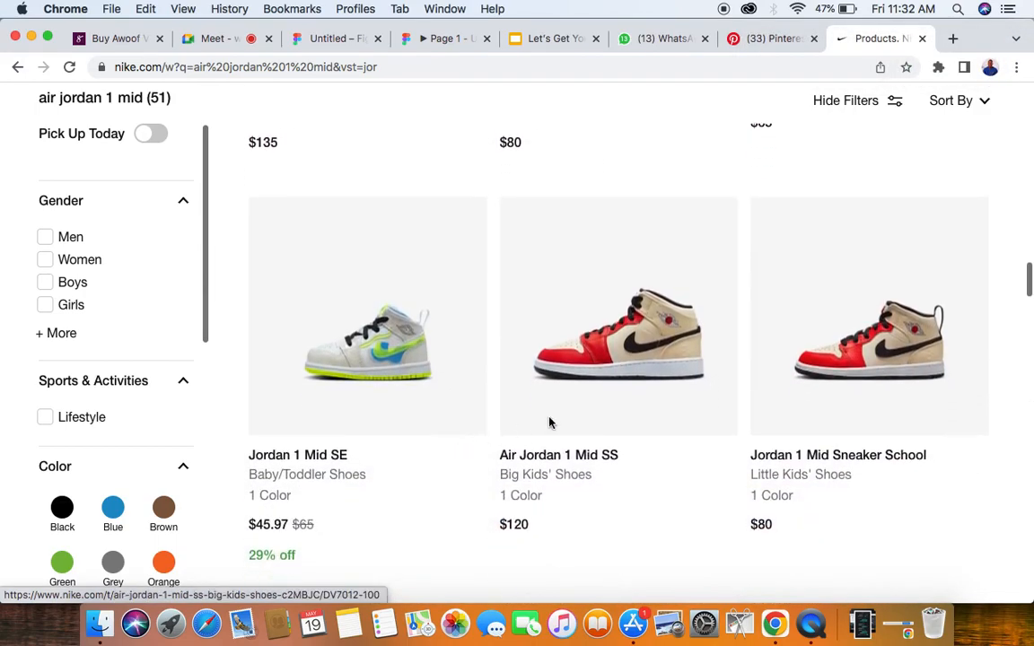
scroll(656, 363, down, 8)
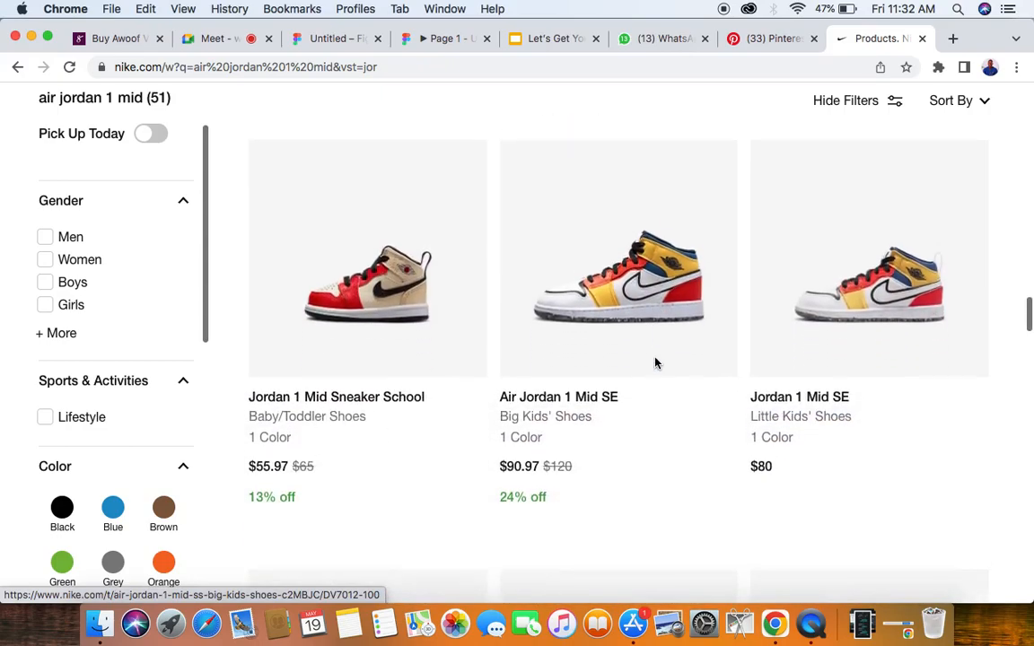
scroll(656, 363, down, 7)
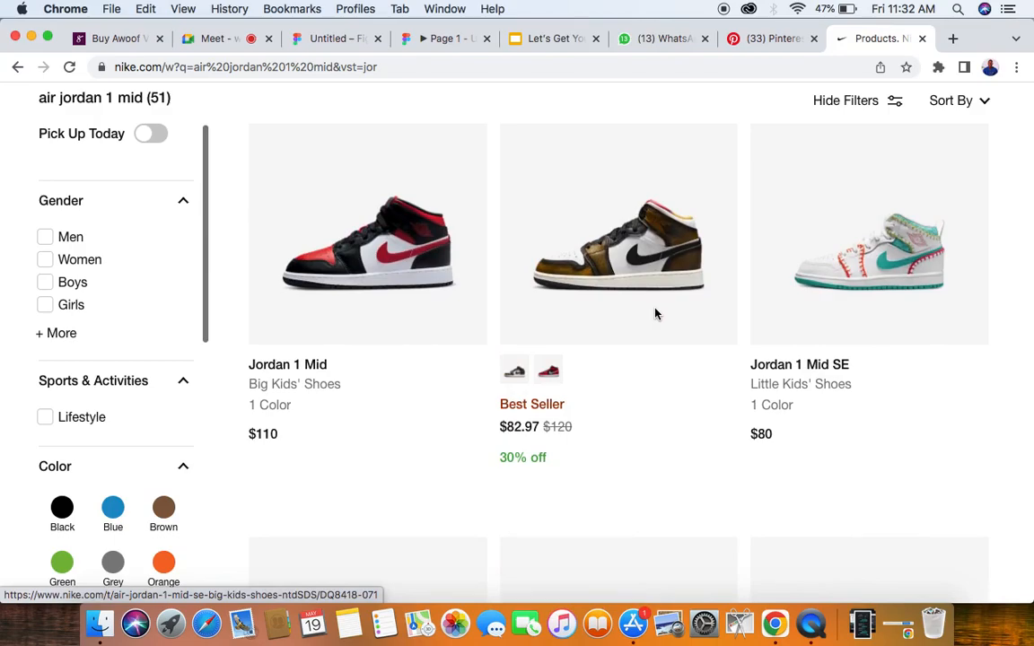
scroll(655, 314, down, 5)
scroll(656, 313, up, 3)
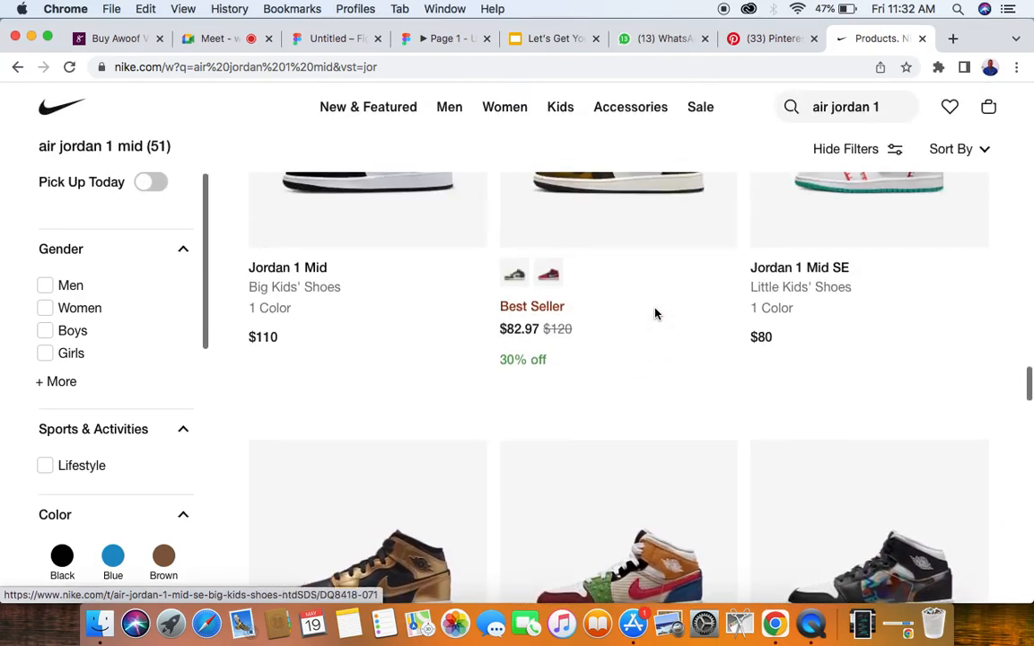
scroll(655, 313, up, 3)
right_click(649, 269)
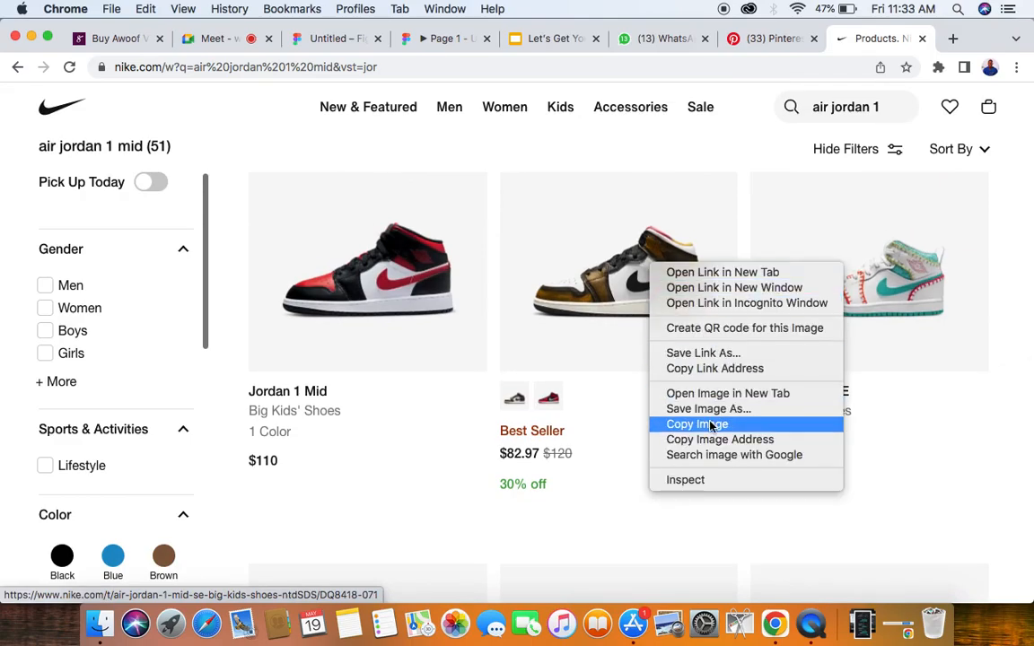
click(916, 274)
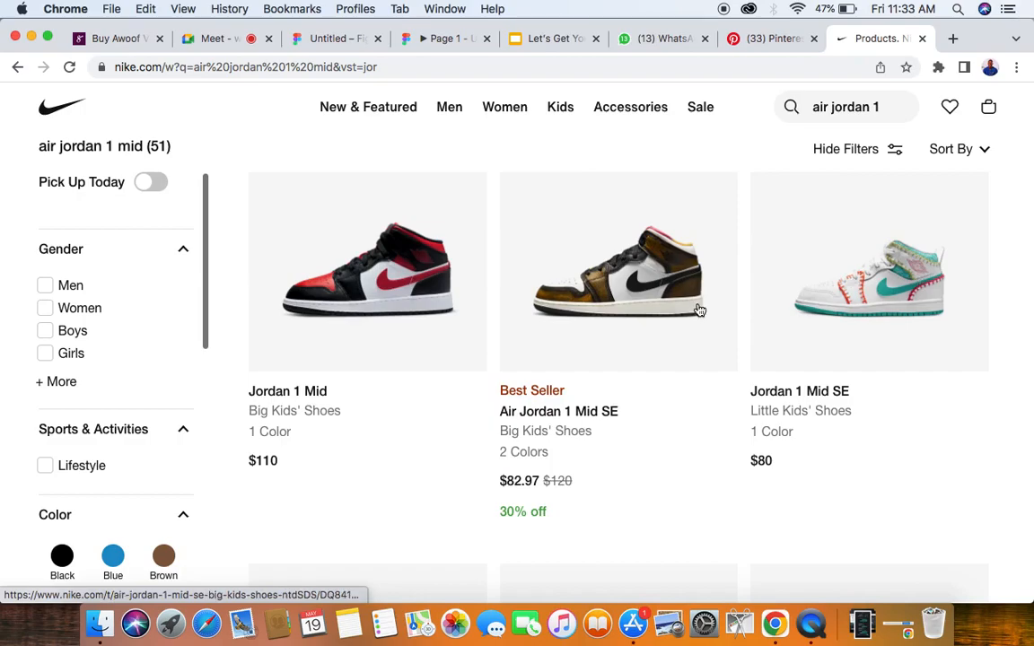
scroll(696, 312, up, 10)
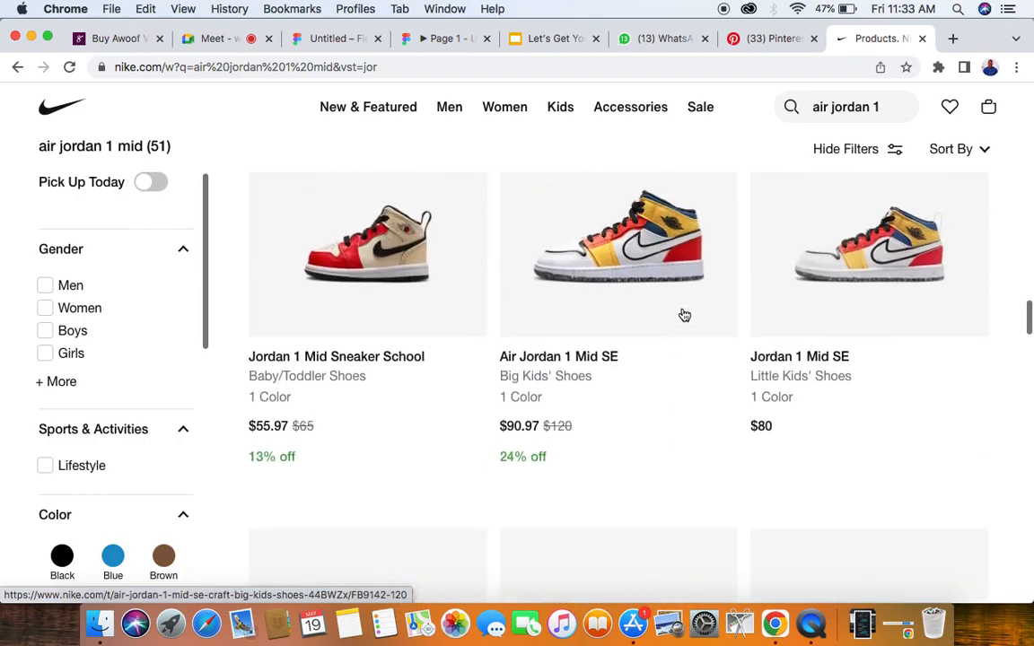
scroll(684, 315, up, 6)
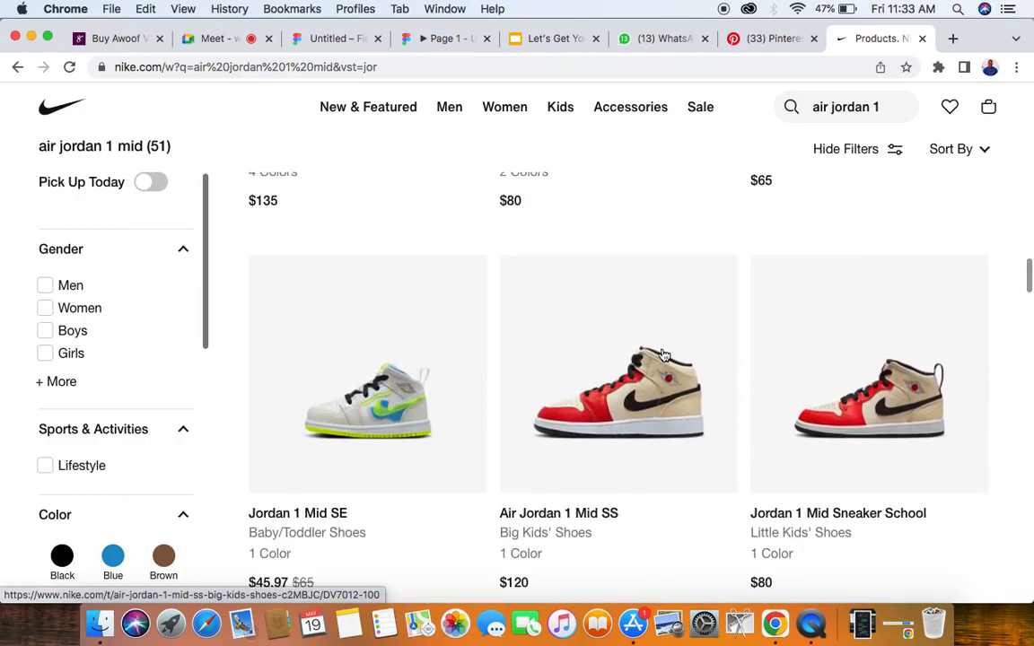
right_click(636, 401)
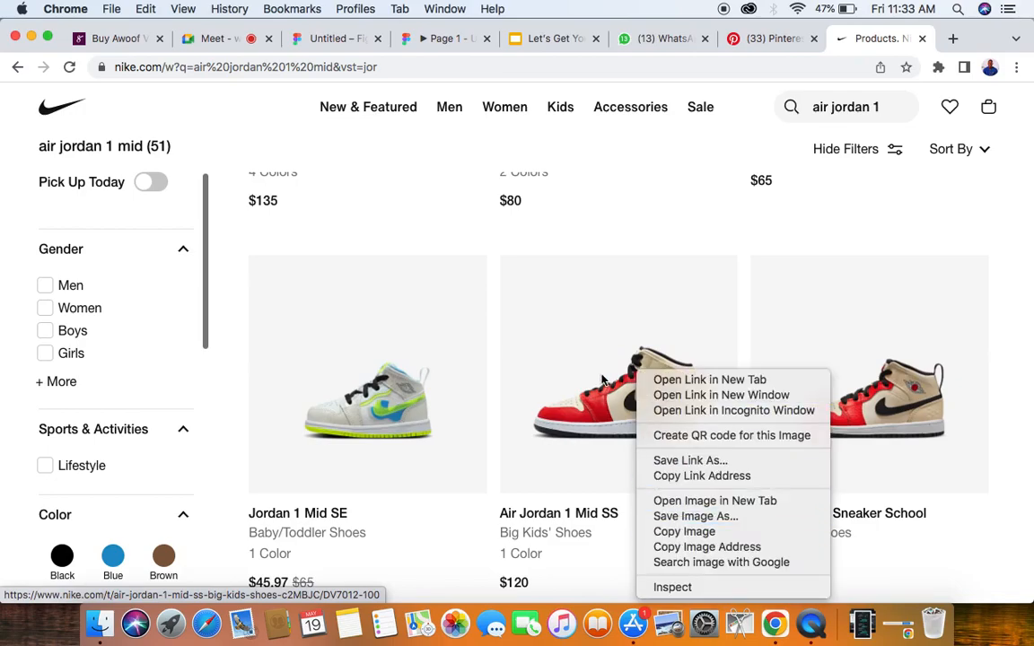
click(632, 212)
- Switch to the Google Meet call and mute the participant whose microphone is on
click(220, 39)
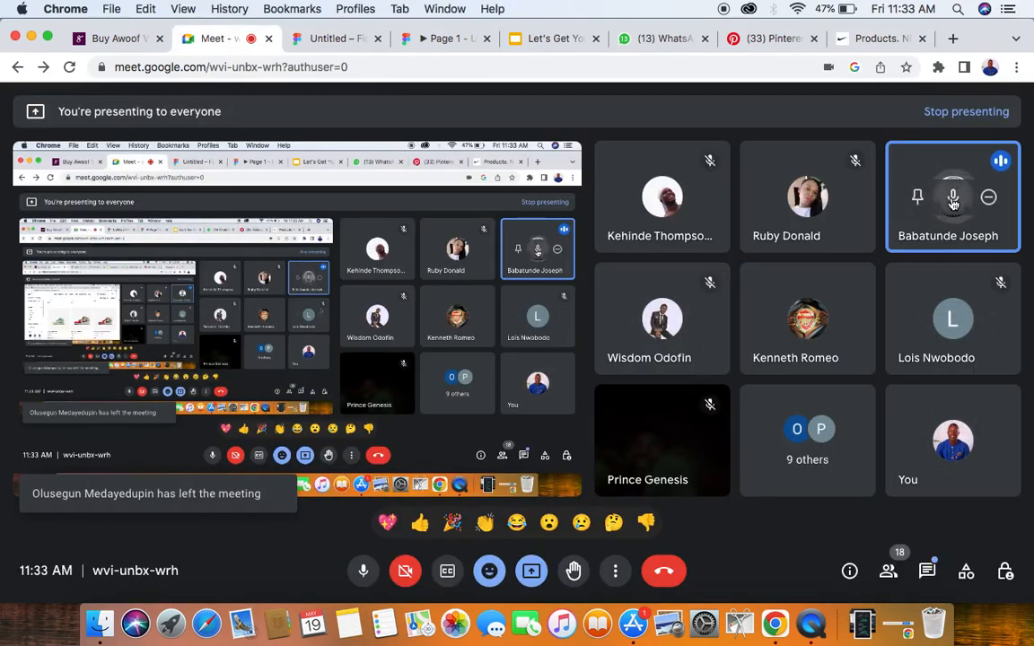
click(953, 195)
click(630, 375)
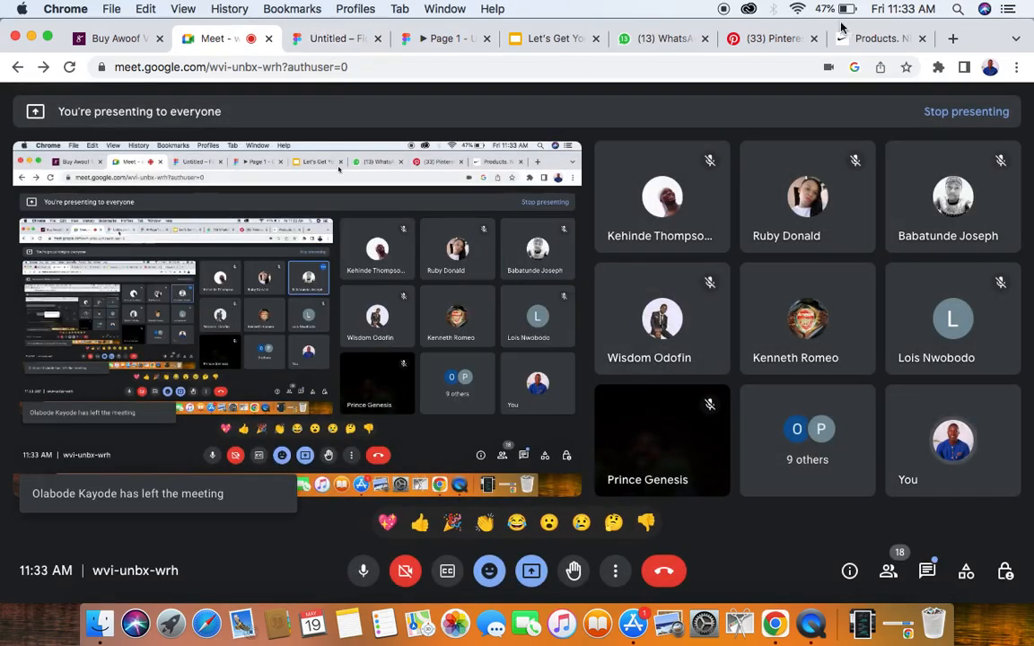
- Return to the Nike results and copy the image of the red and beige Air Jordan 1 Mid SS big kids' shoe
click(875, 39)
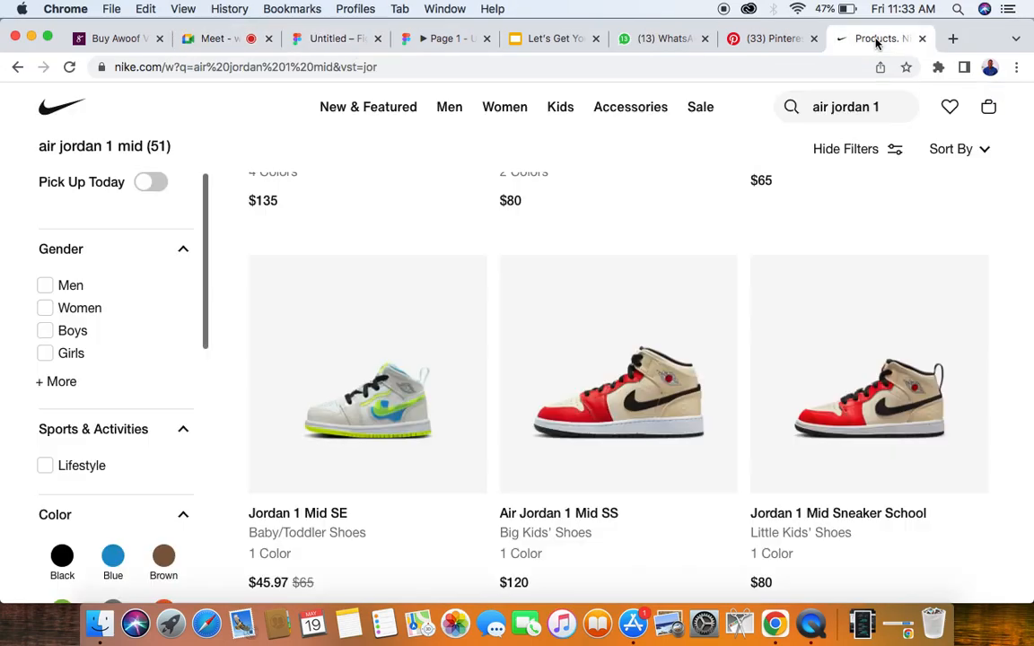
right_click(634, 412)
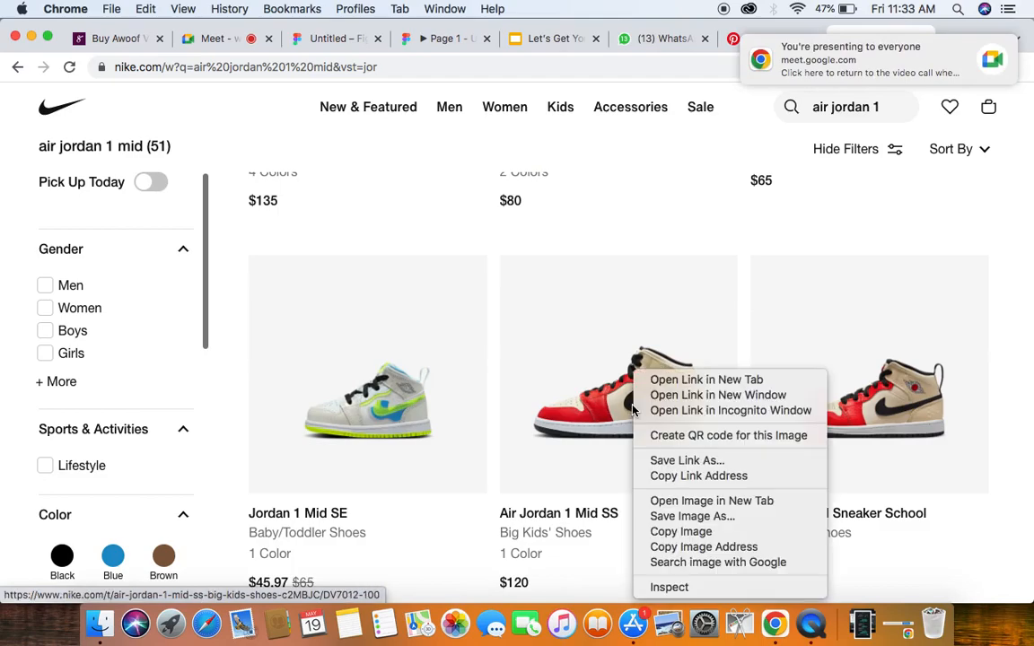
click(683, 534)
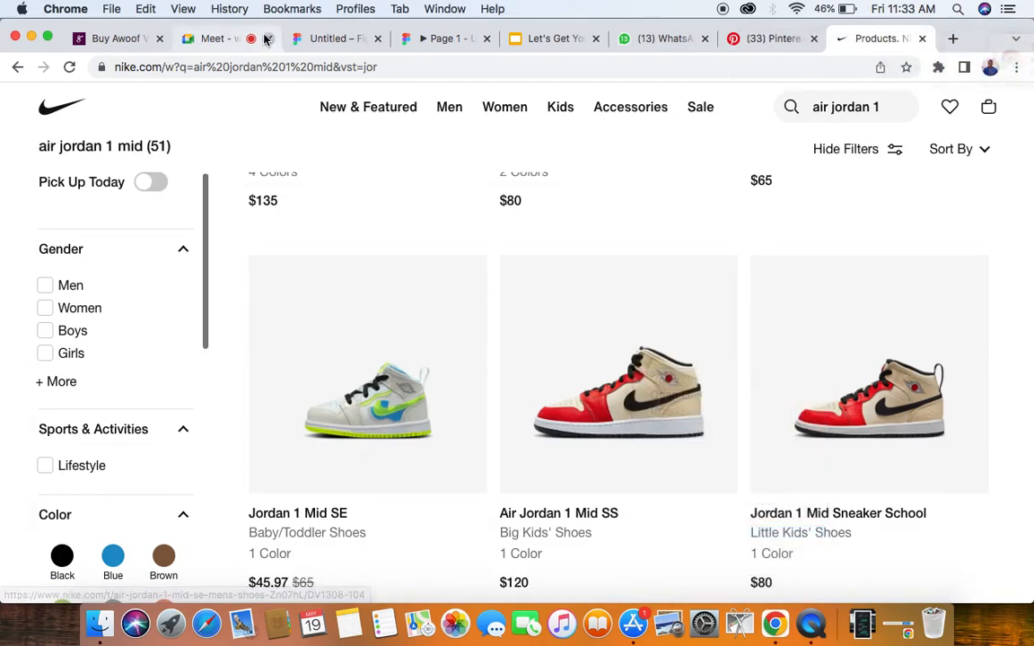
- Switch to the Figma design file, paste the red and beige shoe image and align it right of the blue, white and red shoe
click(324, 41)
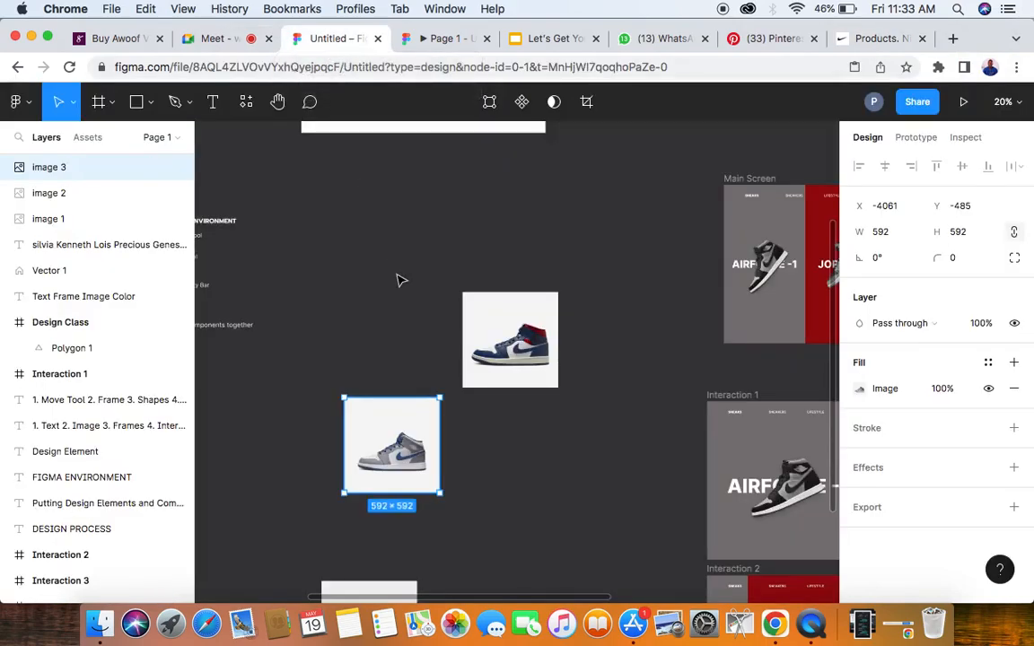
click(369, 236)
right_click(369, 236)
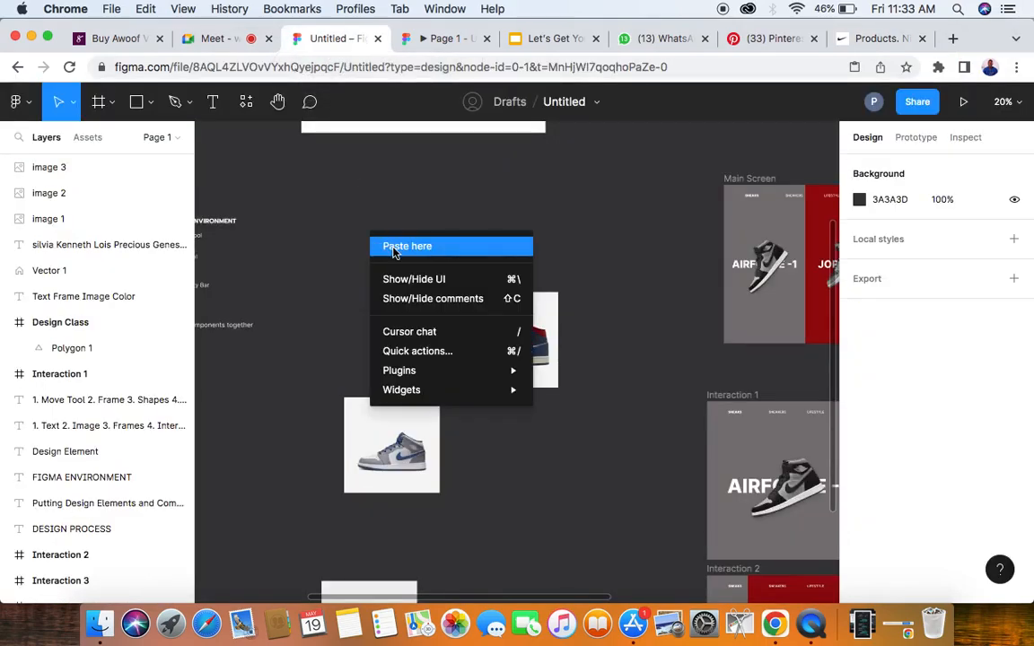
click(394, 248)
drag(410, 286, 619, 344)
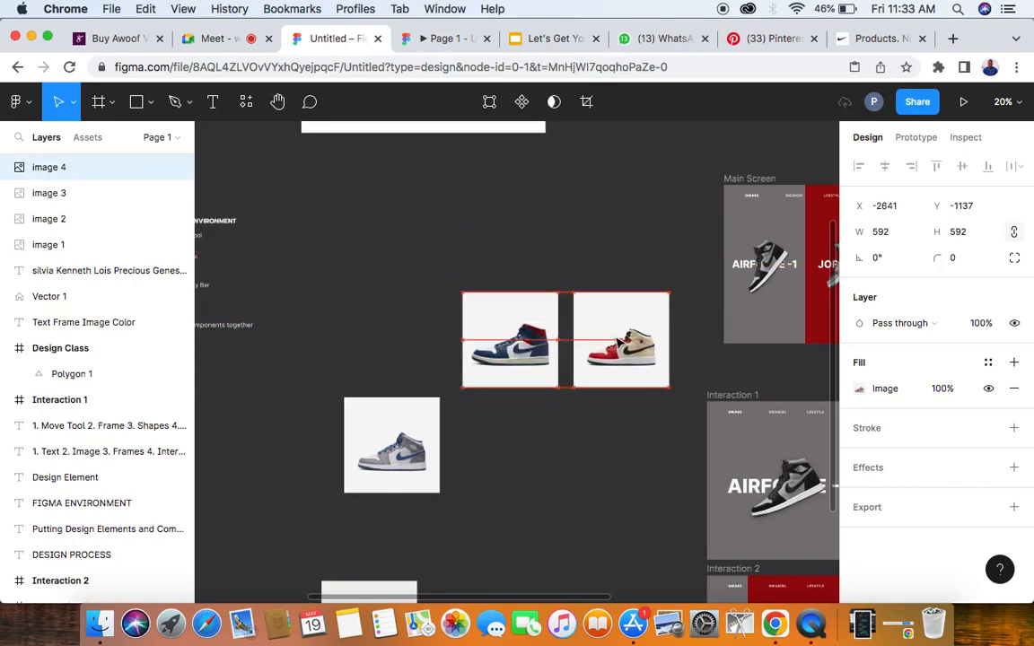
- Move the grey and blue shoe image up in line with the other two, left of the blue, white and red shoe
drag(386, 467, 381, 359)
double_click(482, 359)
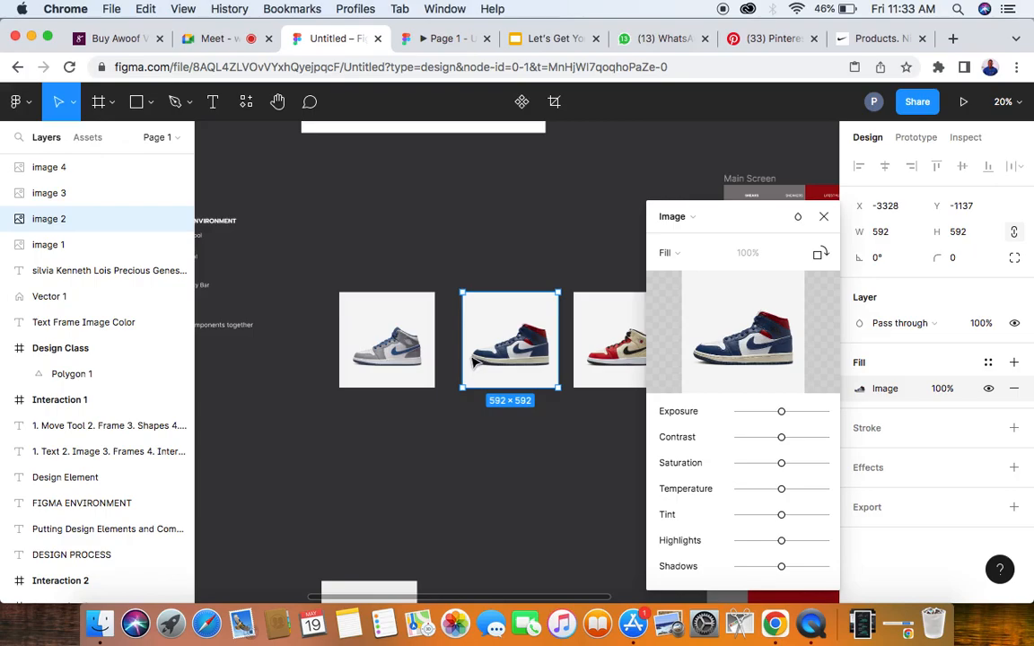
click(822, 220)
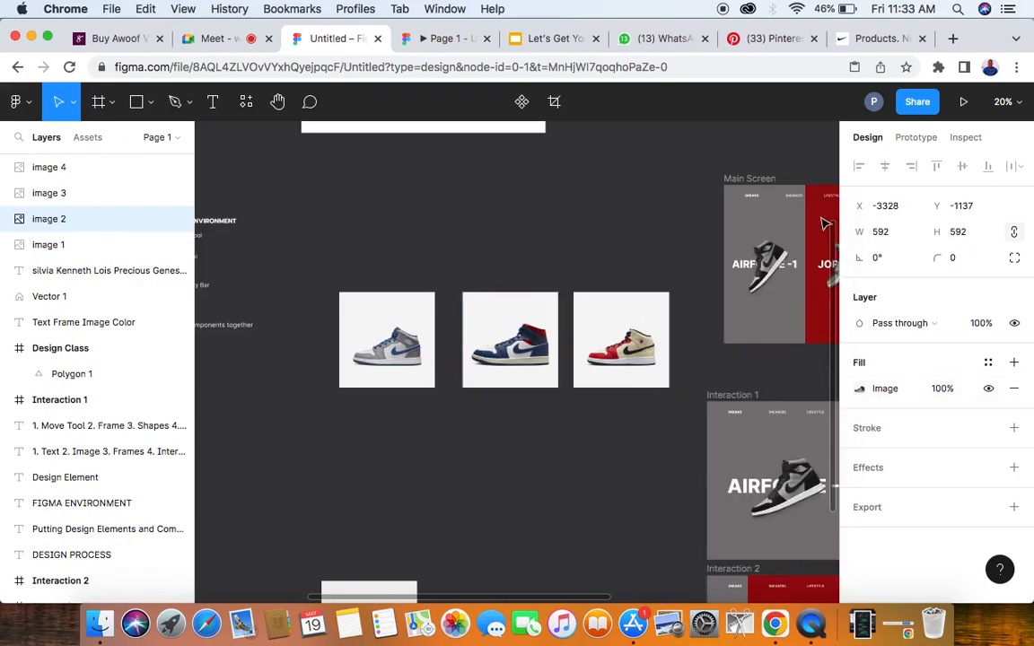
click(477, 274)
click(482, 316)
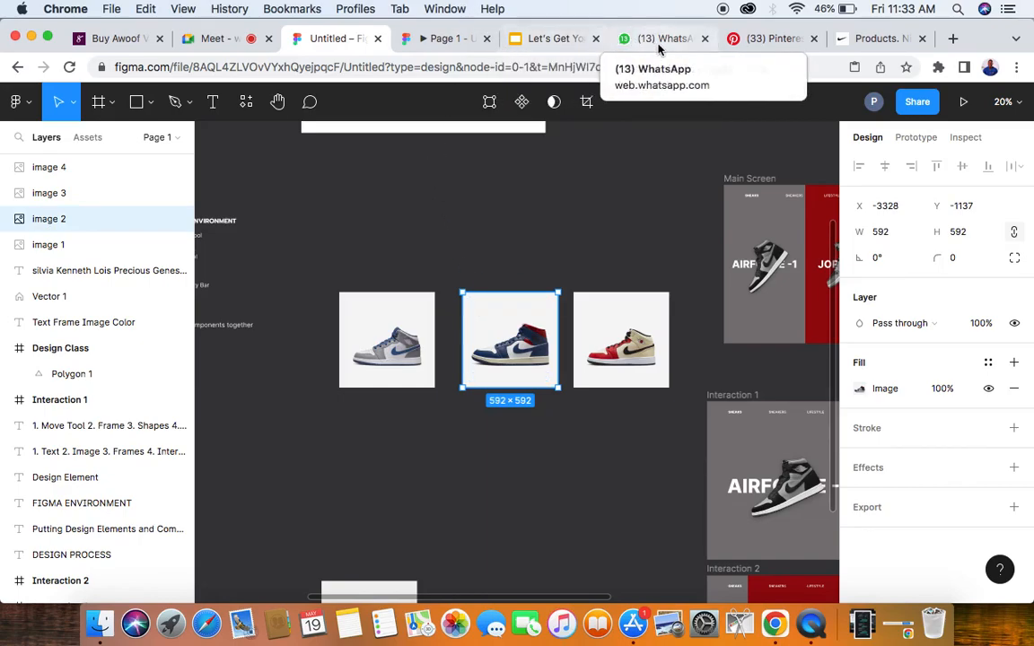
- Search for remove.bg in a new browser tab and open the Remove Background site
click(954, 40)
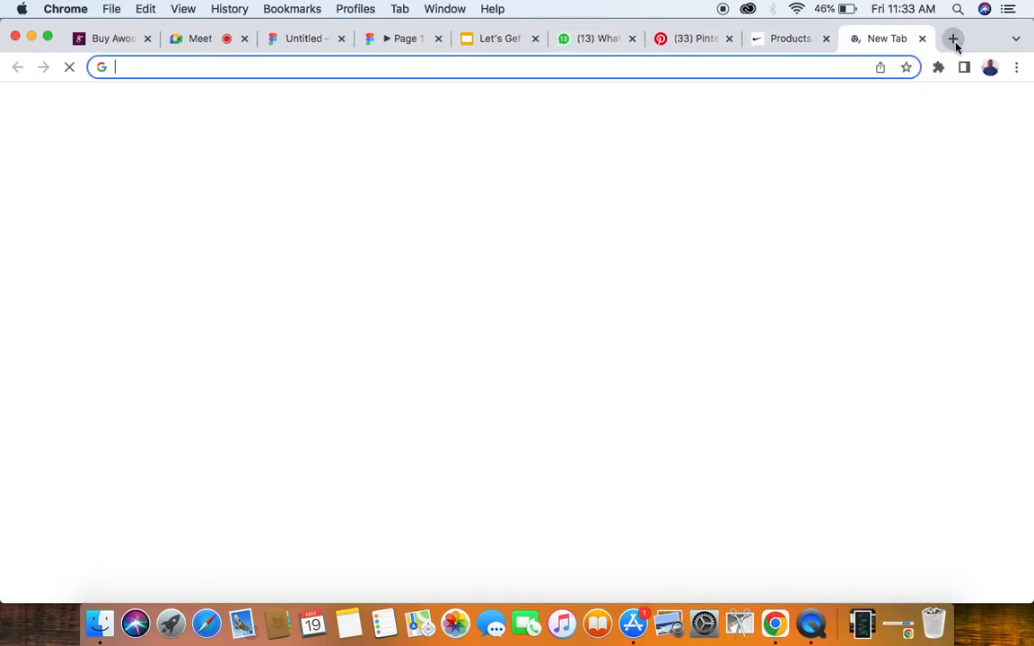
text(re)
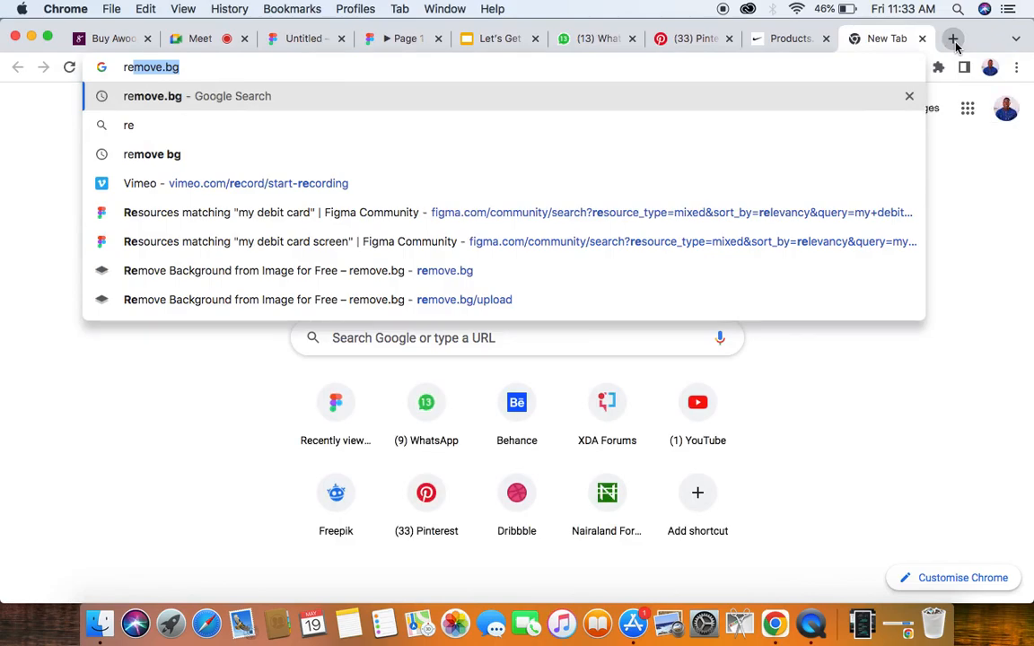
key(Return)
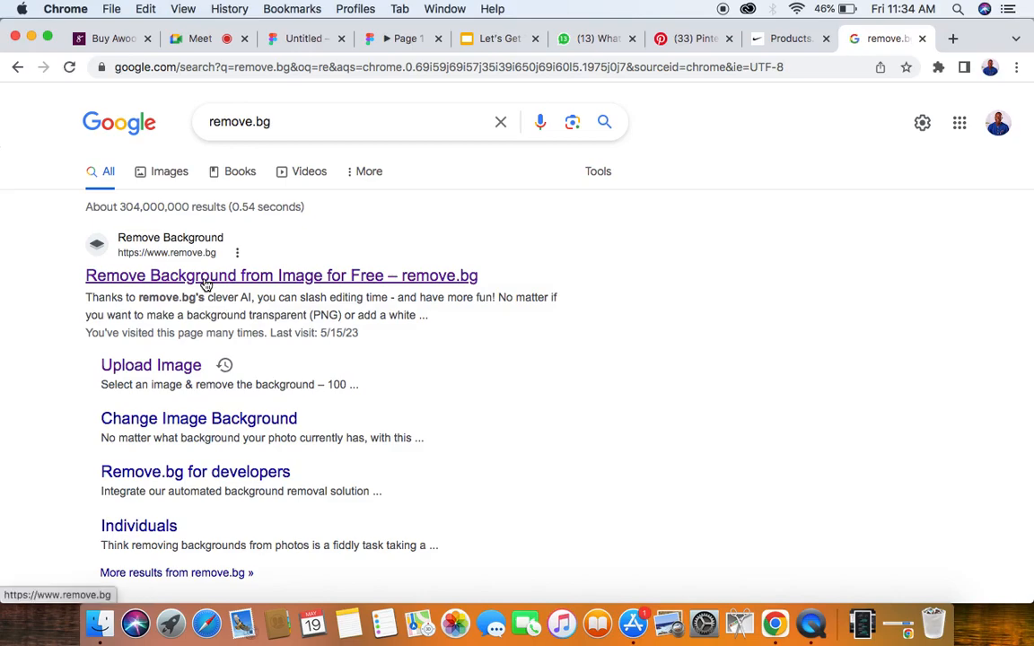
click(205, 276)
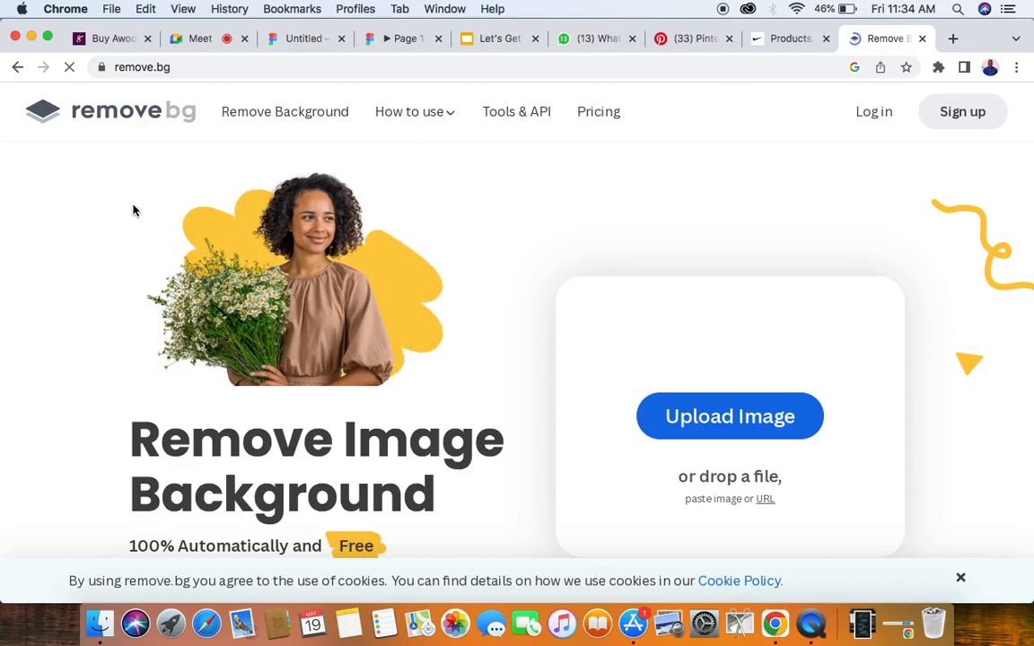
- Remove the background of the copied red and beige shoe by pasting the image into remove.bg instead of uploading a file
scroll(133, 210, down, 3)
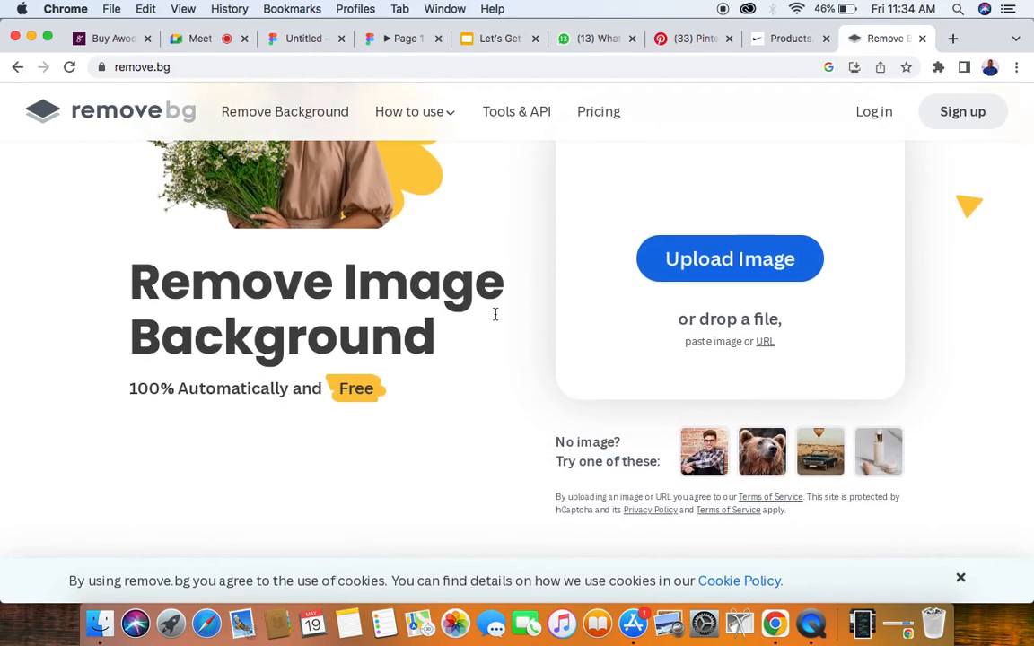
click(735, 260)
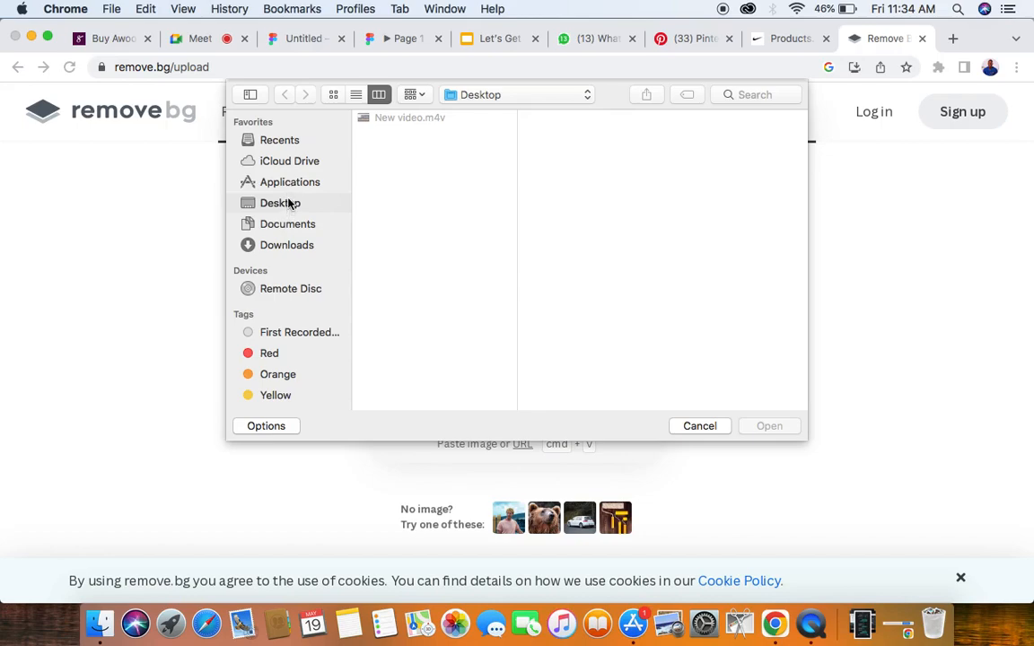
click(701, 427)
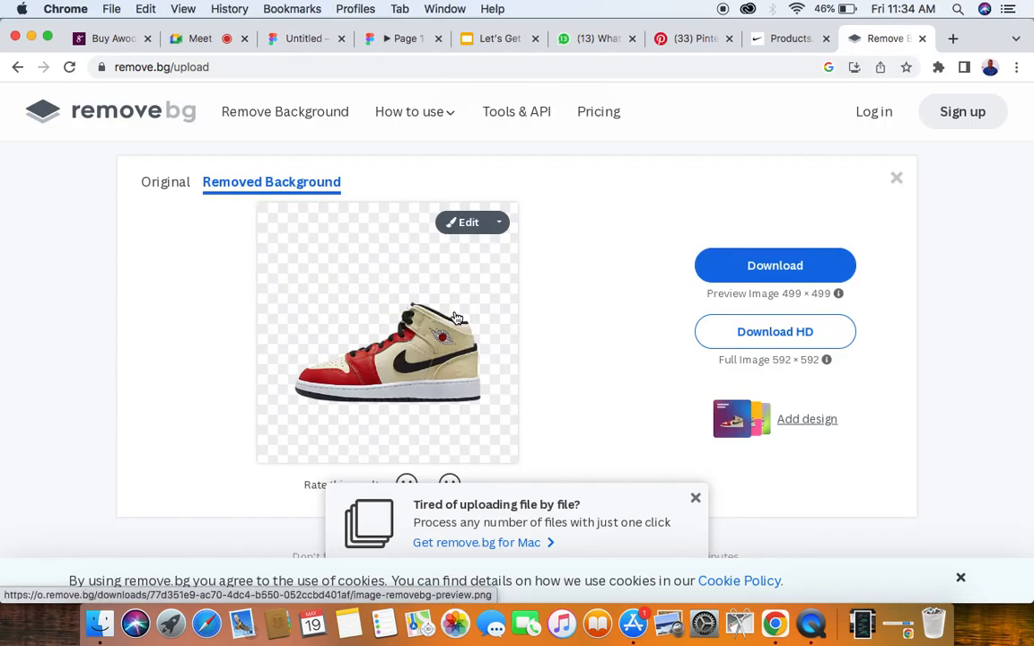
click(694, 498)
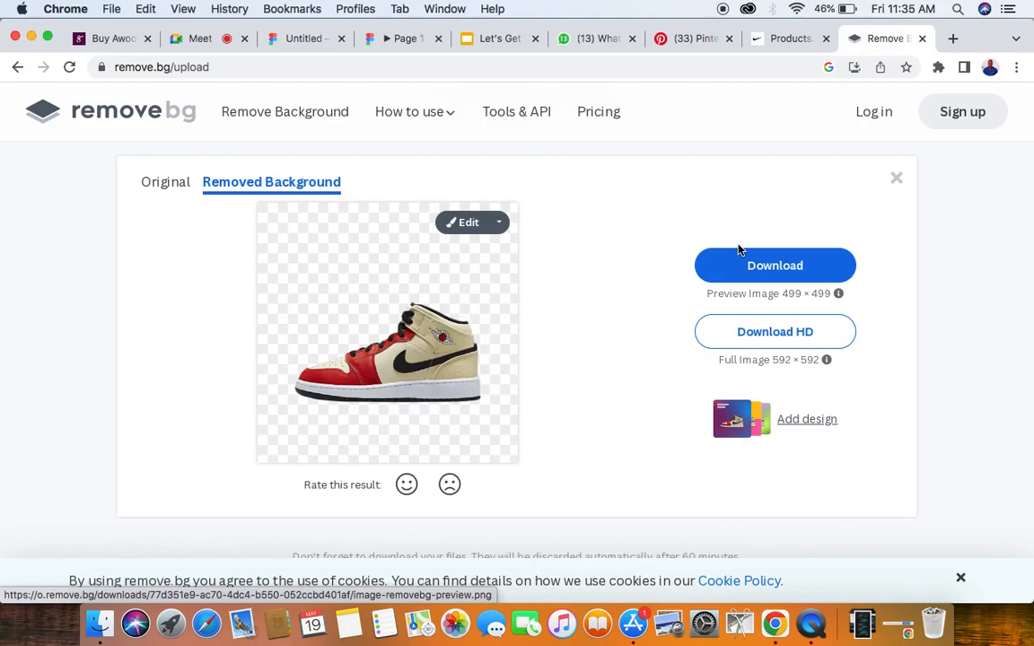
- Download the 499 × 499 preview of the background-free shoe and open the file in Preview to copy the image
click(718, 265)
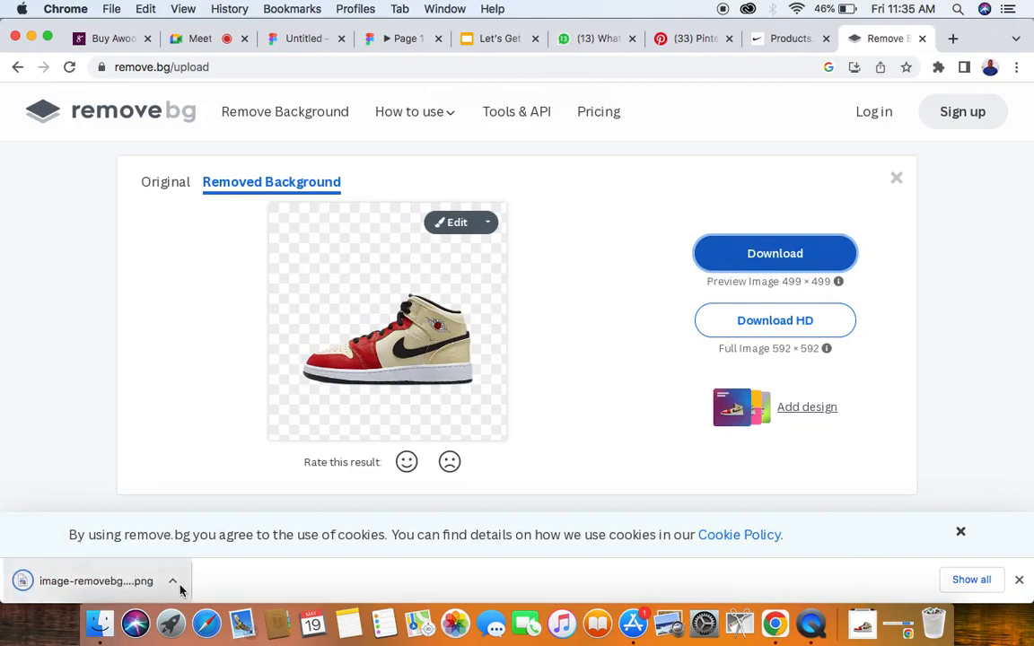
click(179, 588)
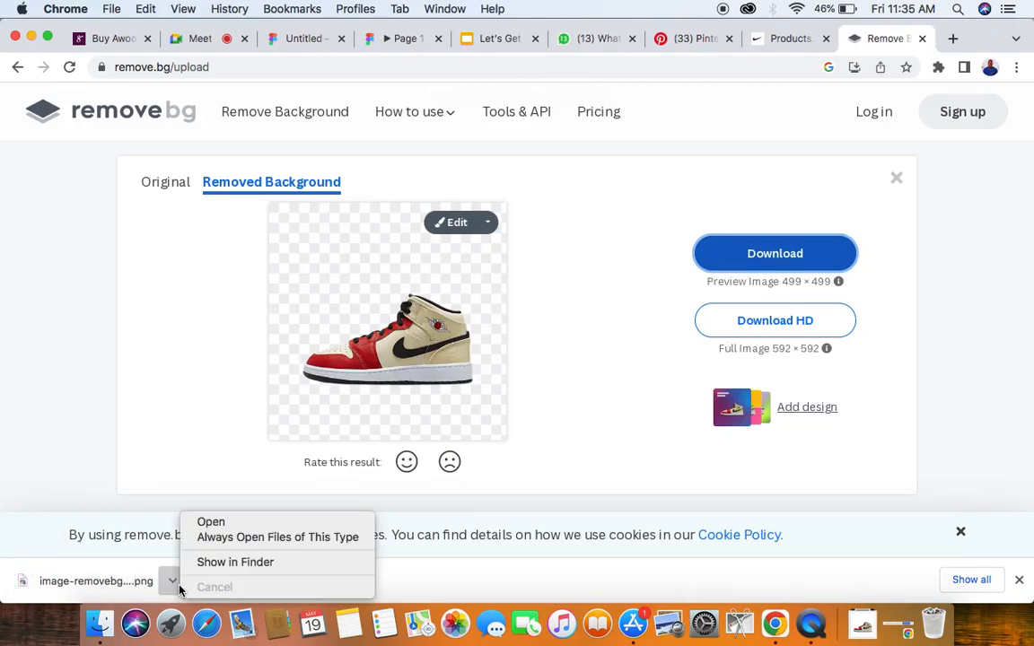
click(206, 526)
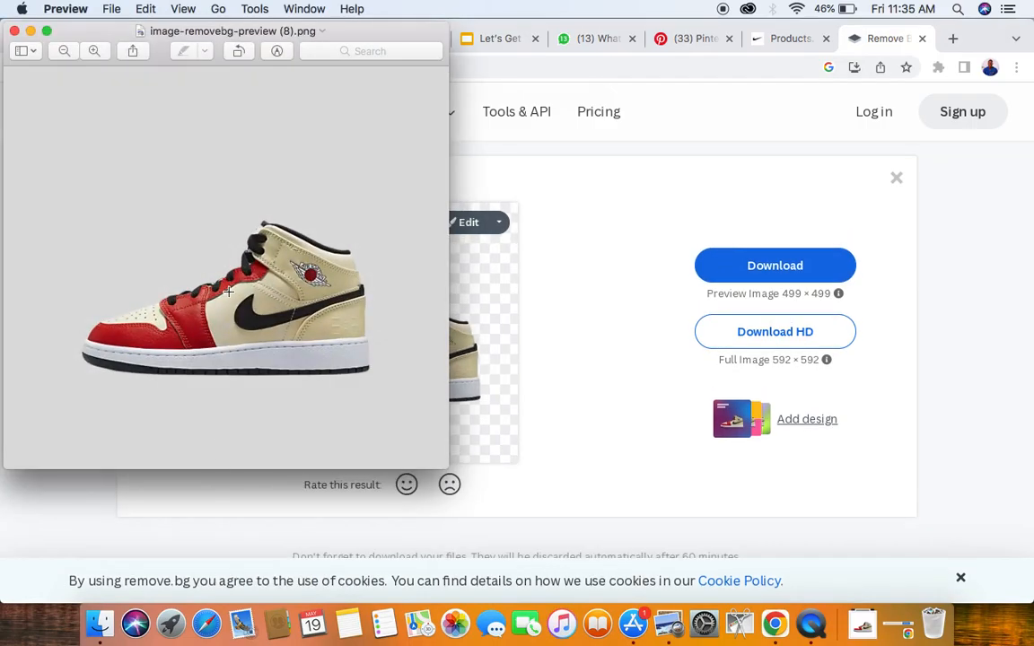
click(14, 31)
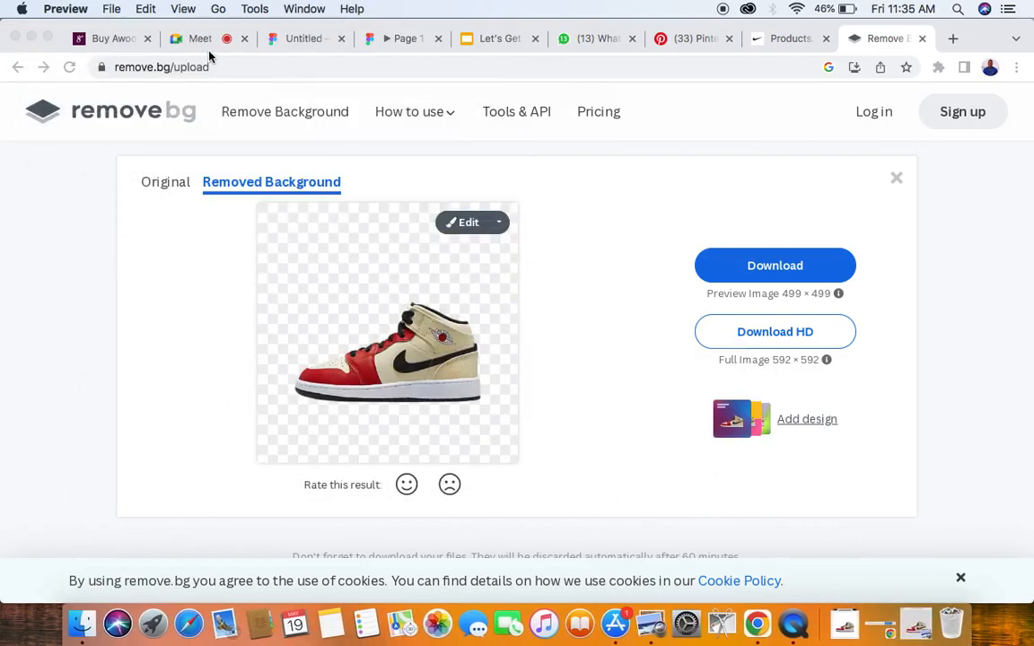
- Switch back to the Figma design file and paste the background-free red and beige shoe below the row of shoe images
click(320, 43)
click(366, 455)
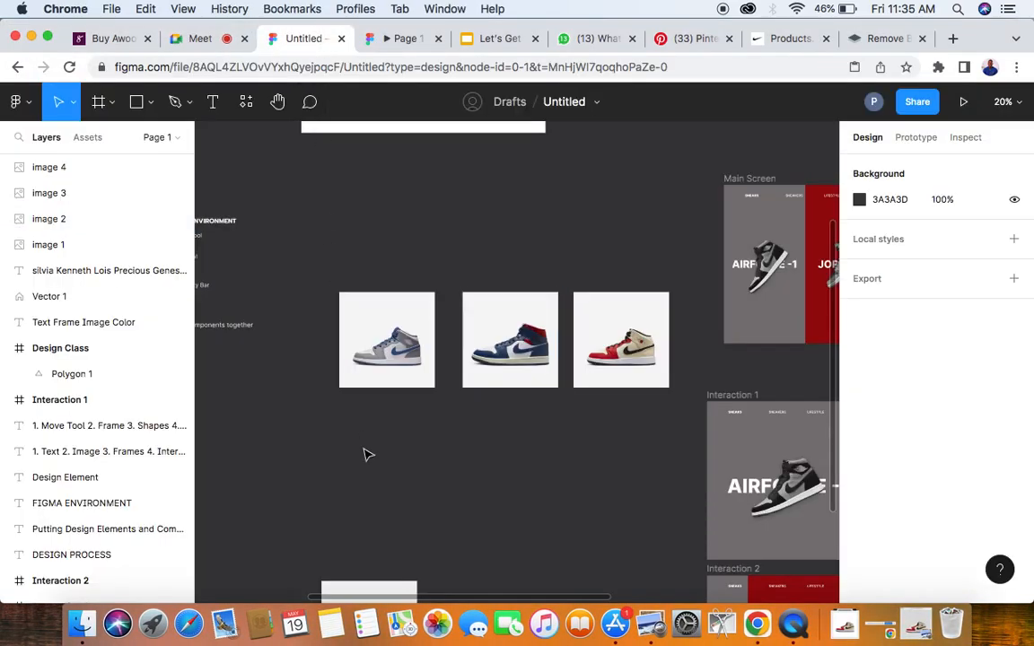
right_click(367, 455)
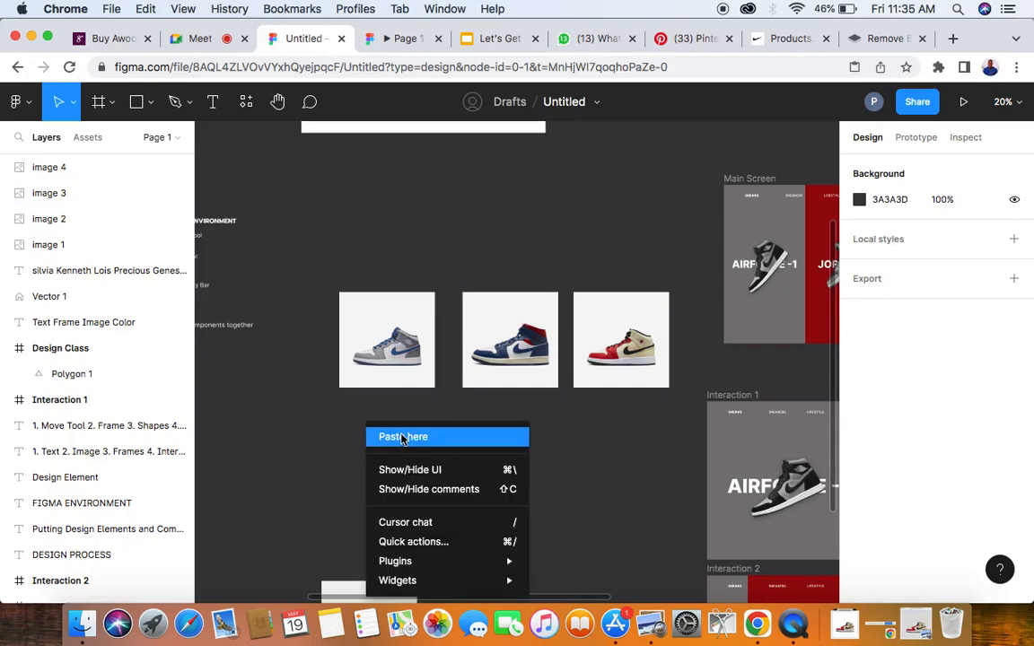
click(403, 438)
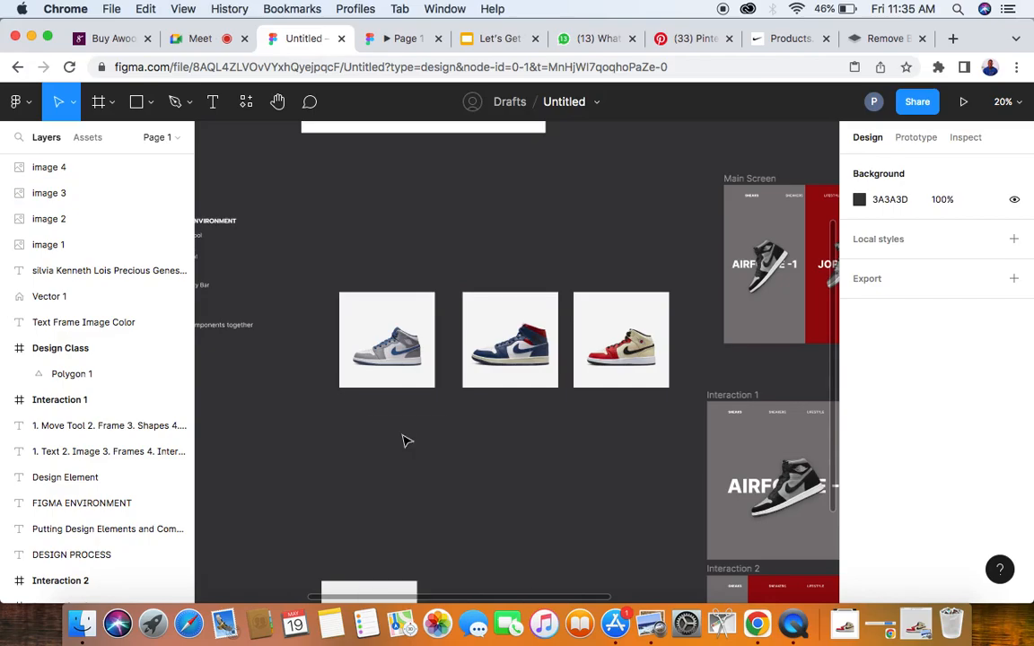
- Move the background-free shoe directly below the grey and blue shoe image, lined up with its left edge
click(508, 538)
drag(377, 463, 563, 480)
scroll(563, 480, right, 5)
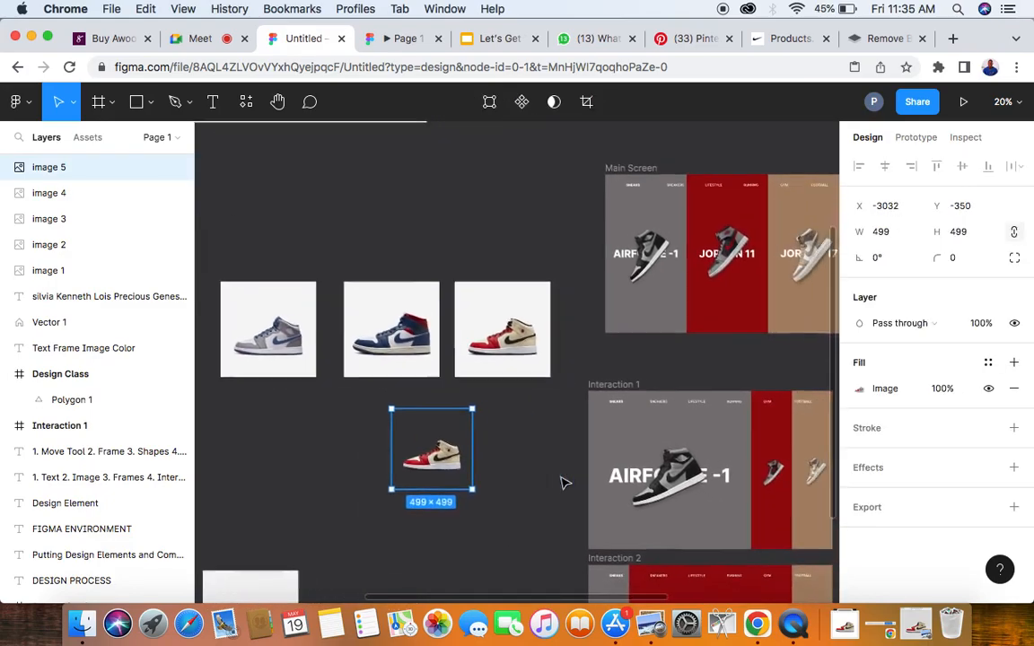
drag(326, 449, 389, 426)
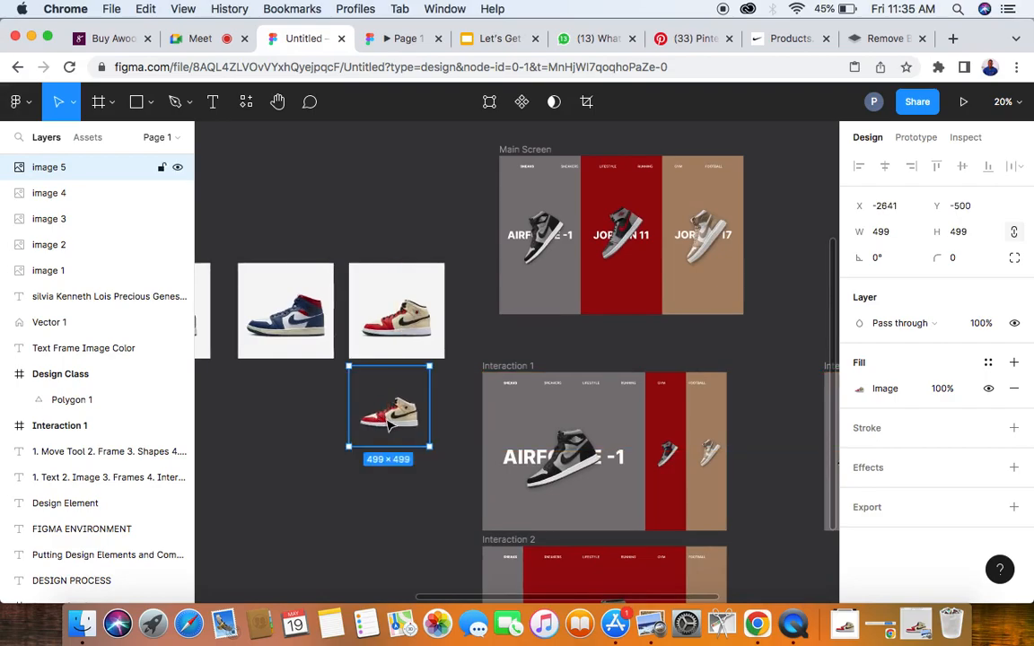
scroll(389, 471, left, 5)
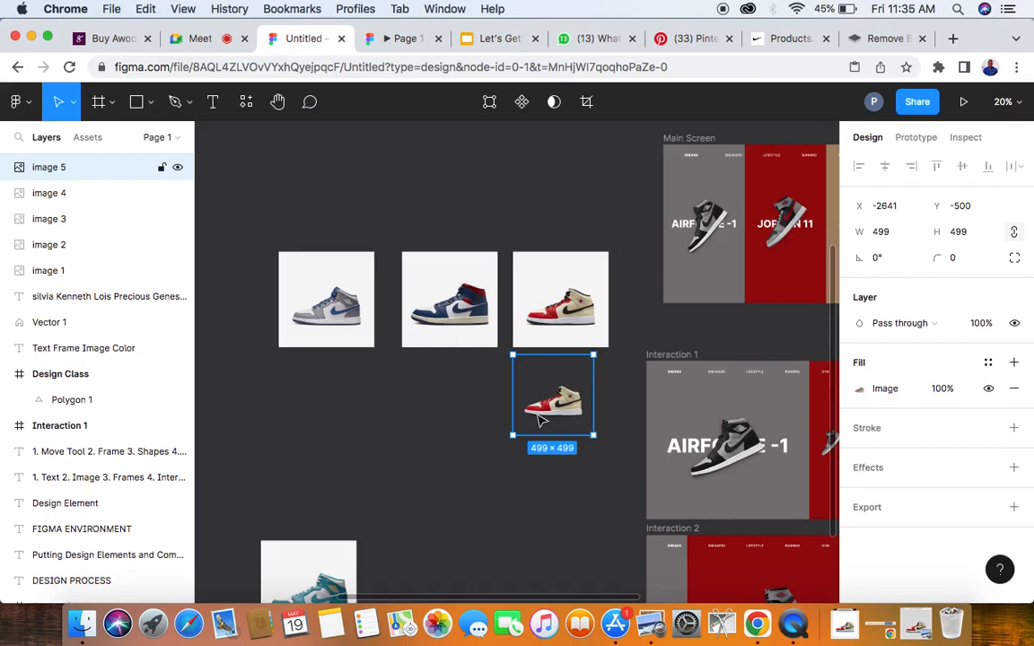
drag(542, 421, 319, 444)
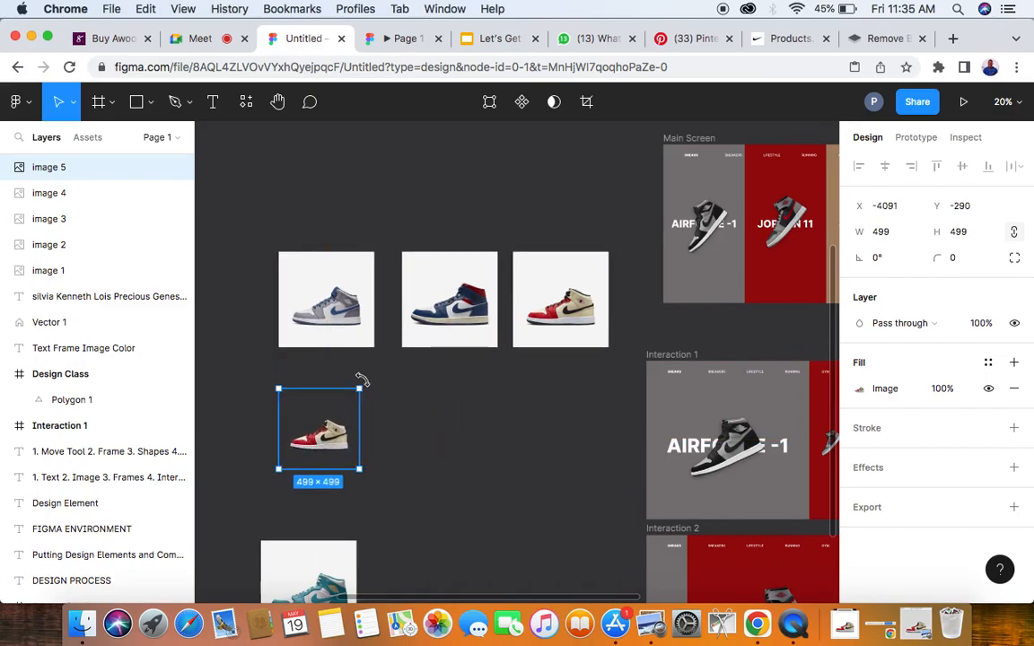
- Select the grey and blue shoe image and search all plugins for "remove" to find a background remover
scroll(398, 364, up, 2)
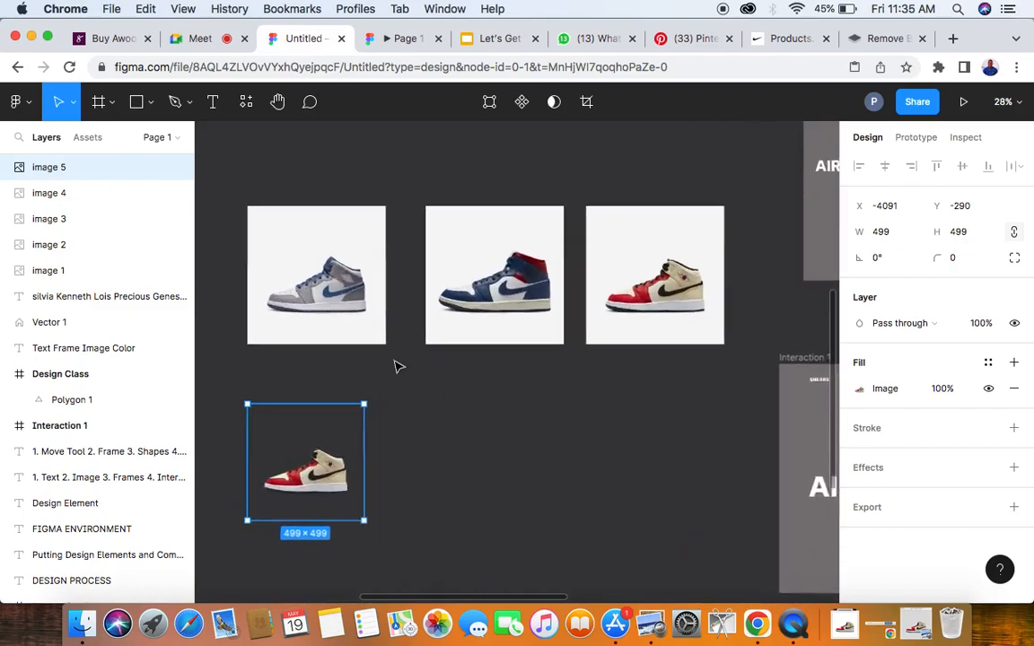
scroll(398, 365, up, 1)
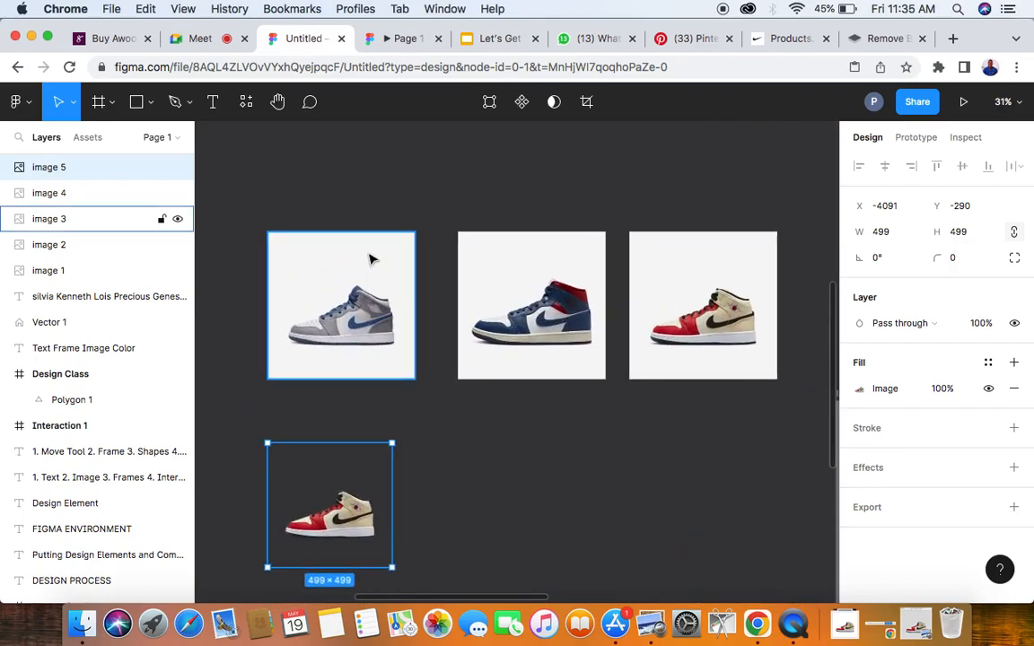
right_click(372, 260)
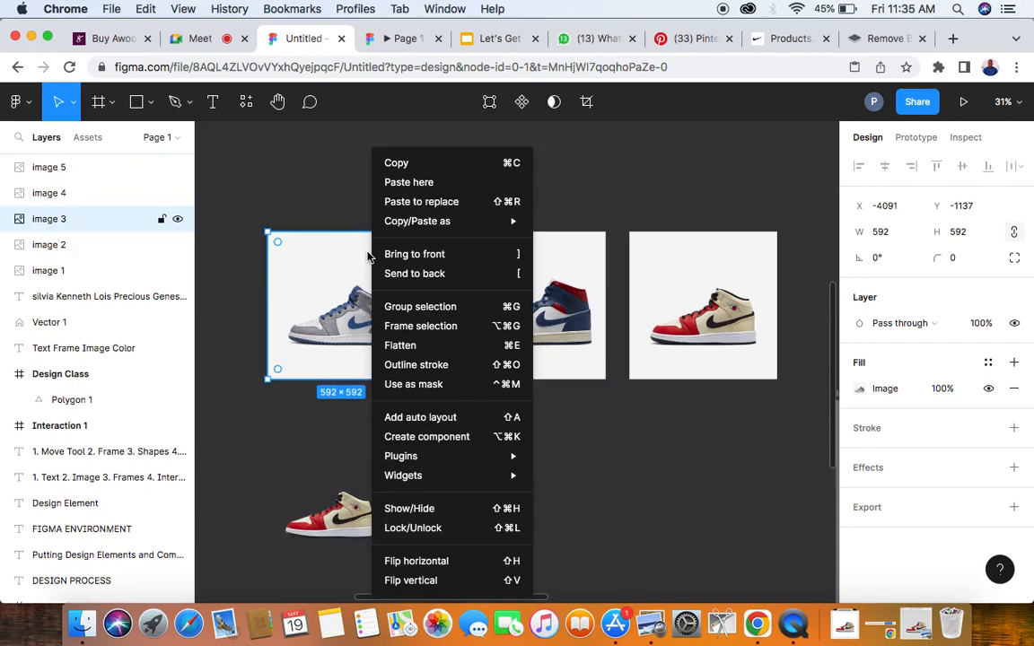
click(330, 257)
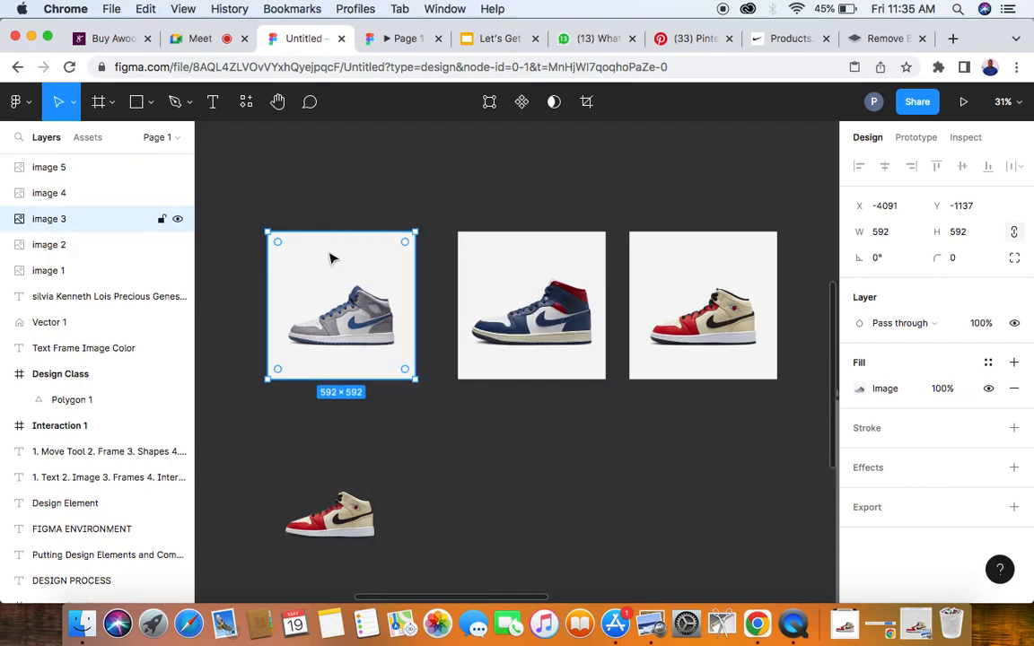
right_click(331, 257)
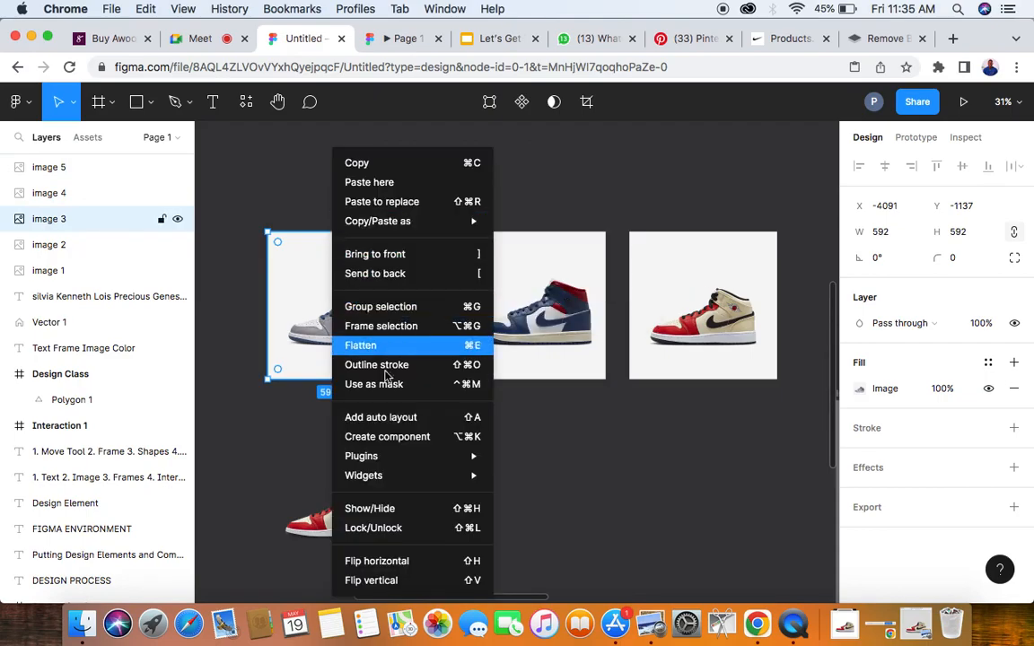
mouse_move(379, 458)
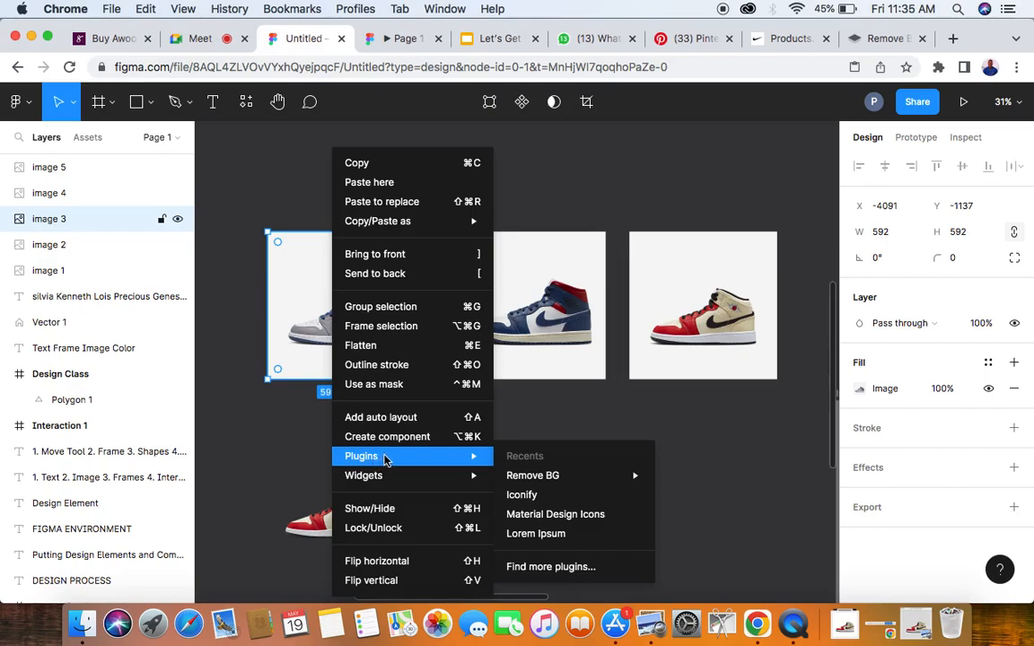
mouse_move(547, 478)
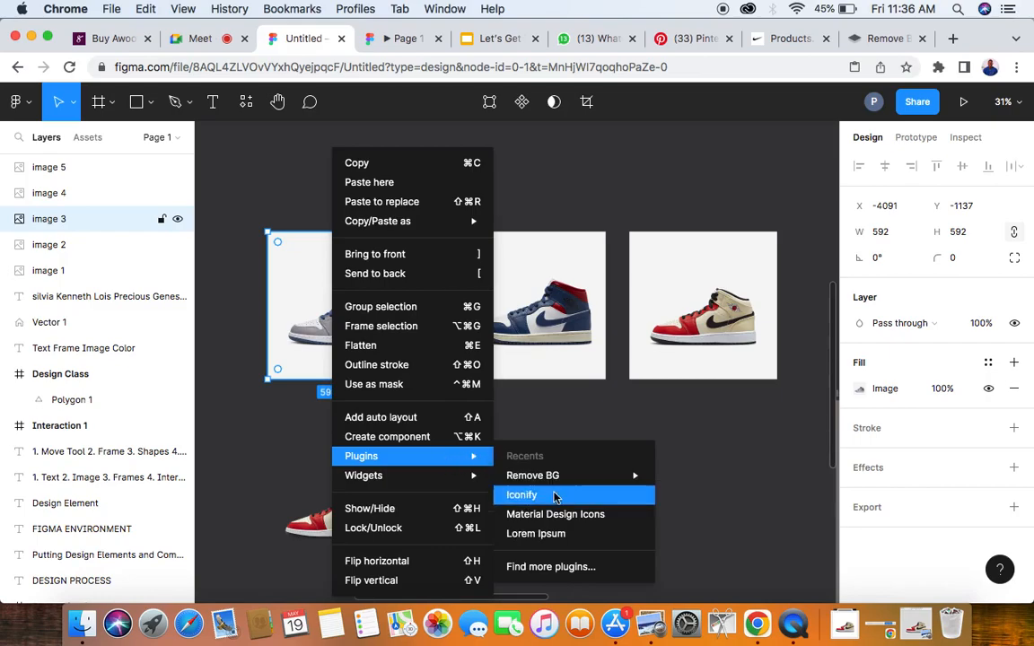
click(562, 567)
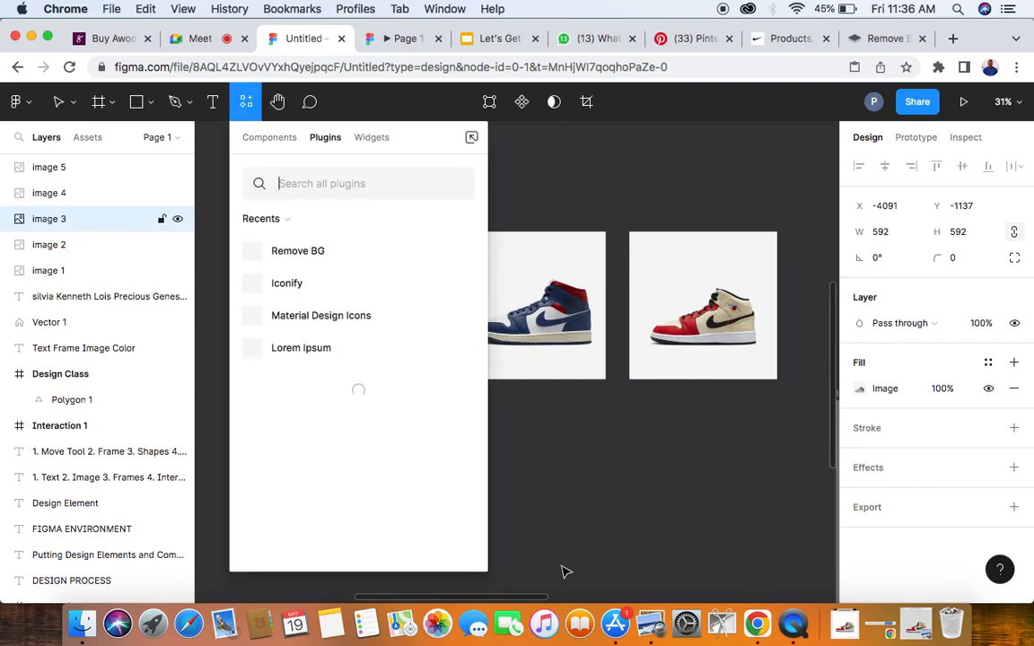
text(re)
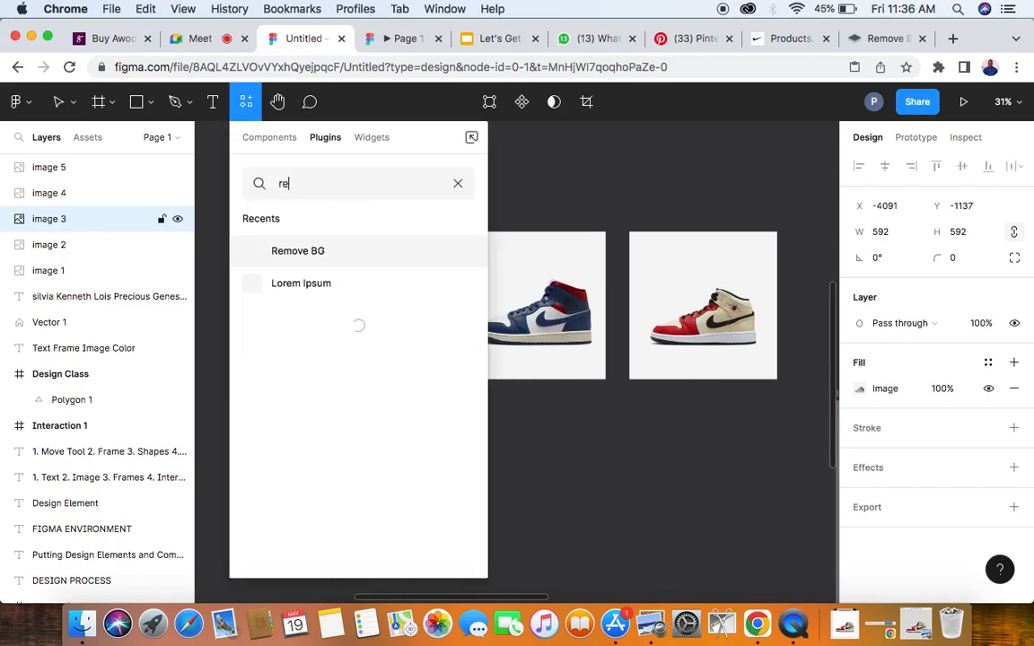
text(move)
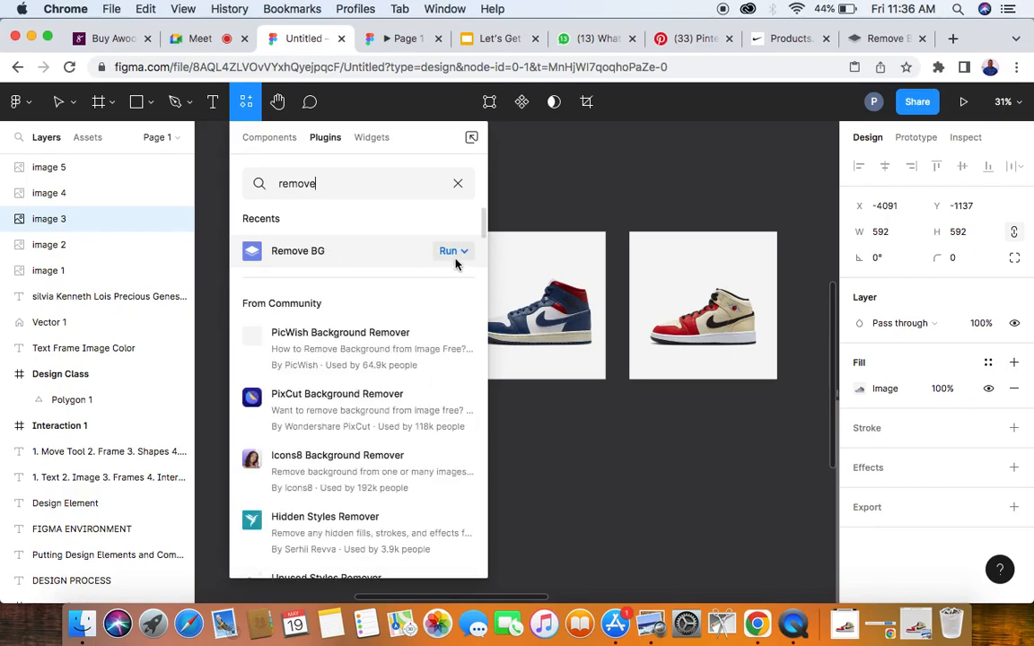
- Open the Remove BG plugin's API key settings, fill in the API key field, and close the dialog without saving
click(455, 255)
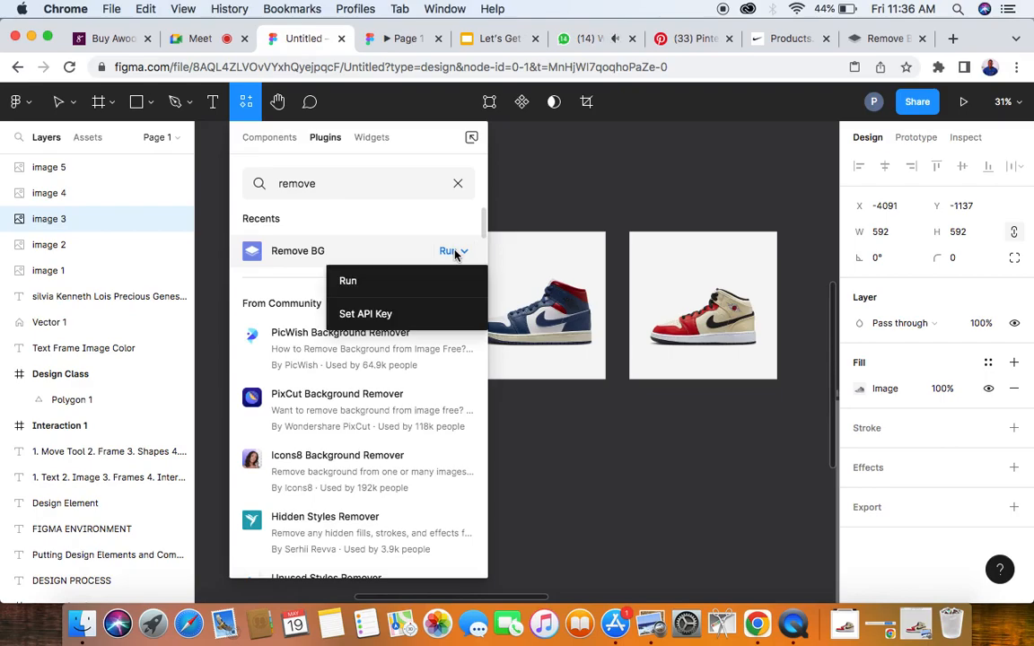
click(379, 314)
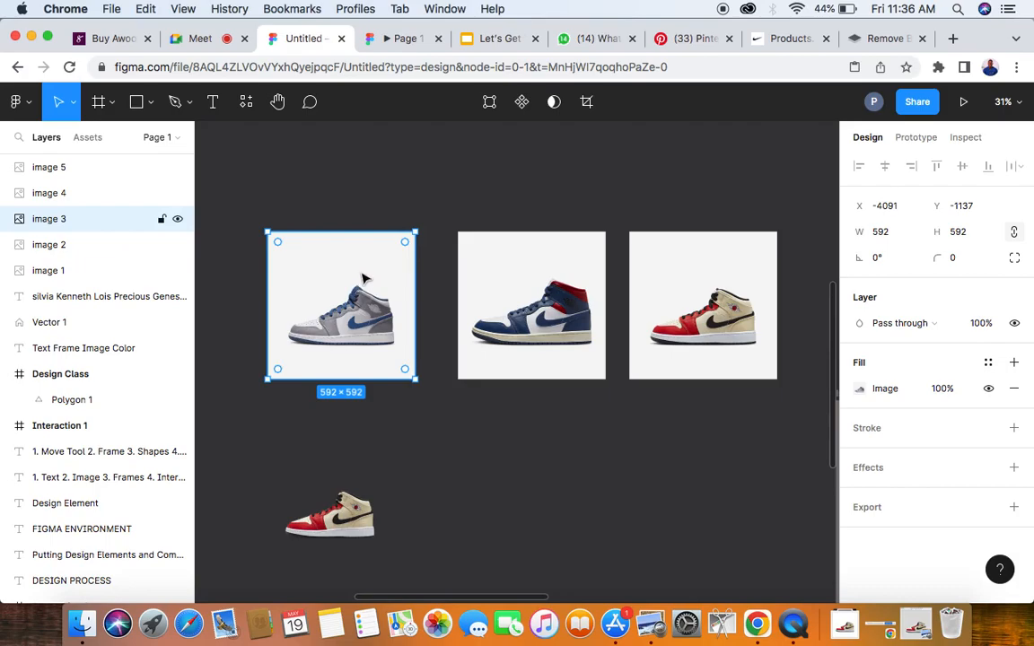
key(super+alt+p)
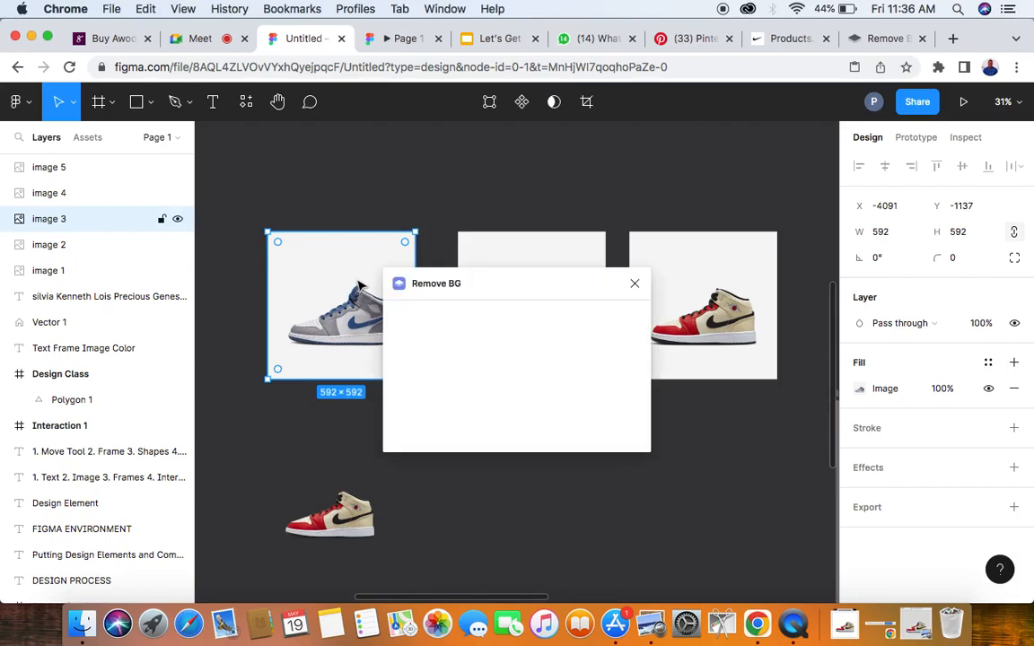
click(411, 398)
key(super+v)
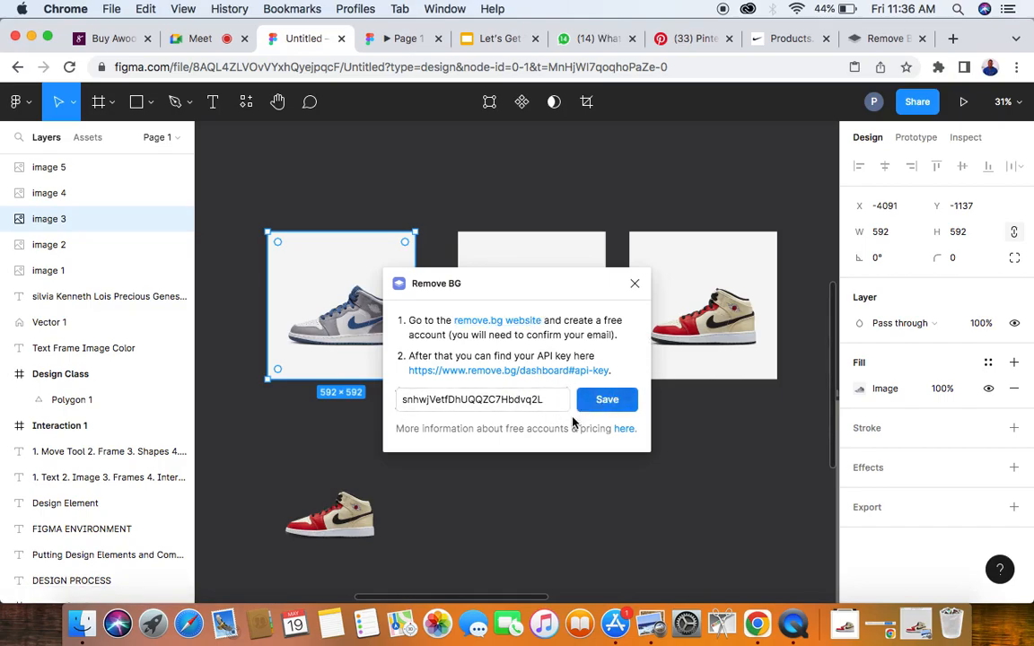
click(635, 283)
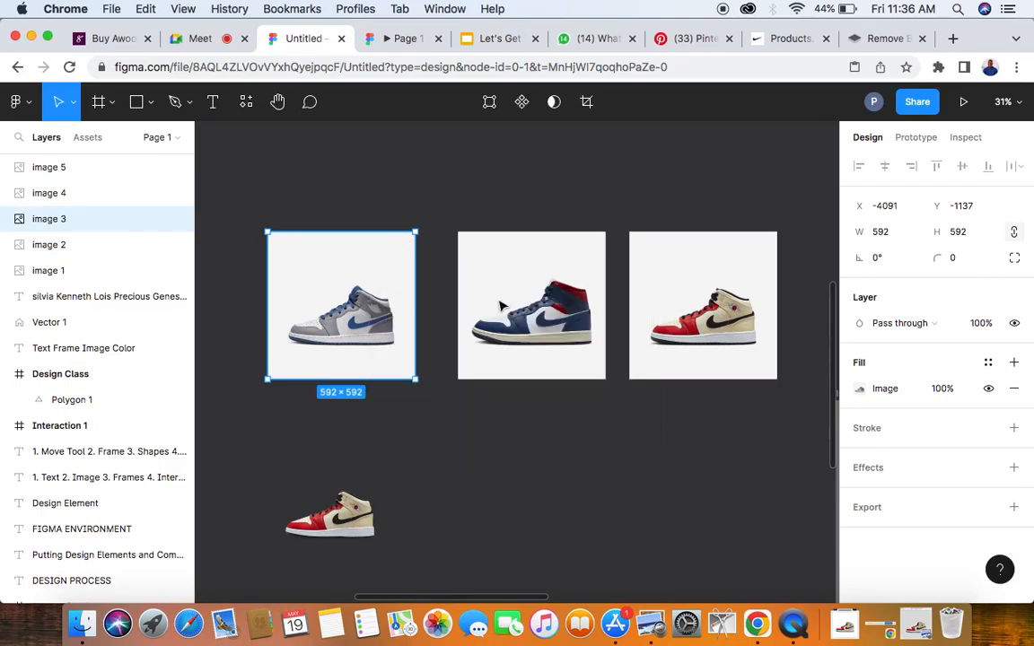
- Remove the background from the grey and blue shoe image with the Remove BG plugin
right_click(364, 257)
mouse_move(471, 456)
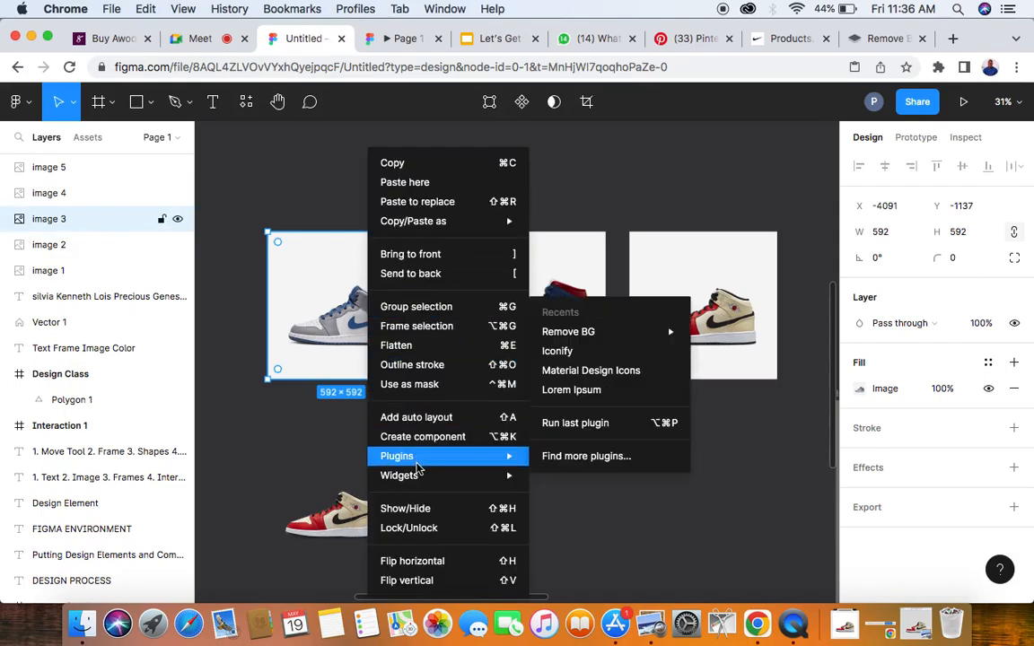
mouse_move(592, 332)
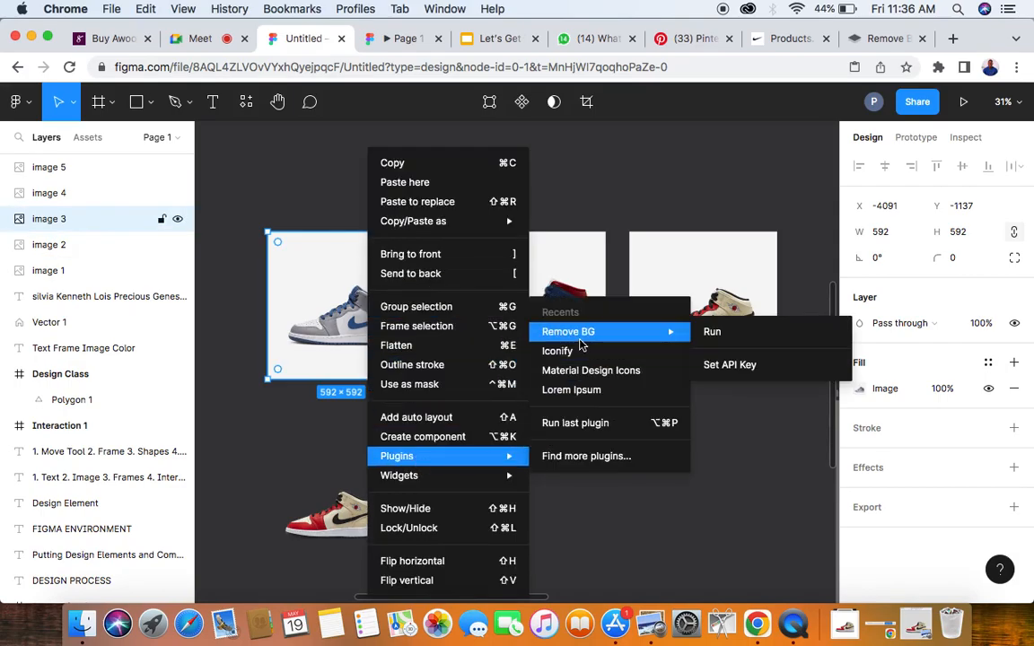
click(734, 333)
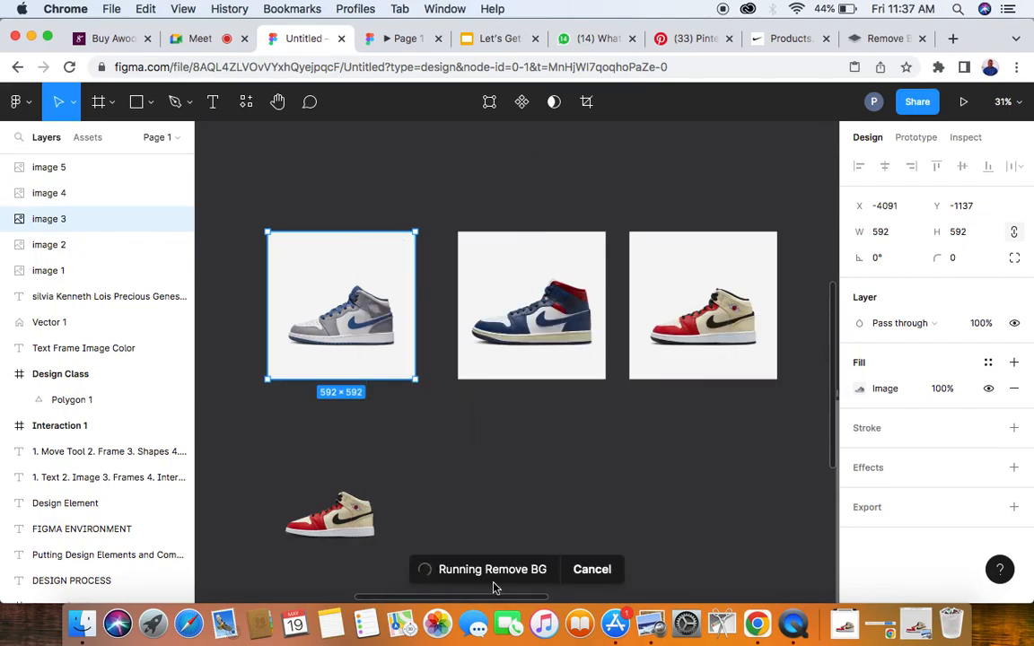
- Remove the background from the navy and red shoe image with the Remove BG plugin
click(537, 280)
right_click(537, 280)
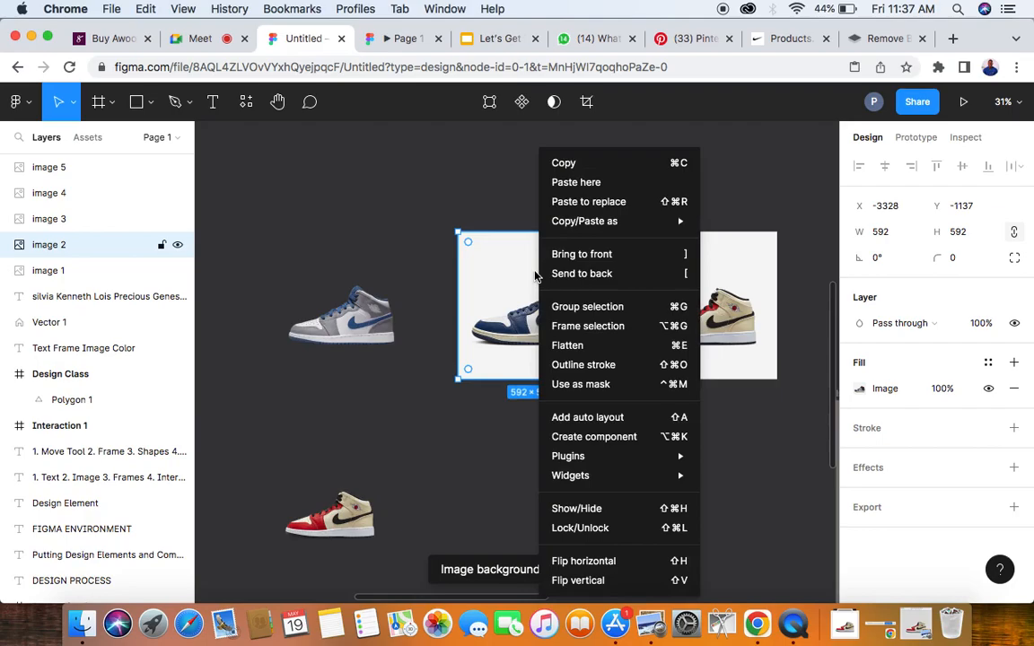
mouse_move(589, 485)
mouse_move(589, 456)
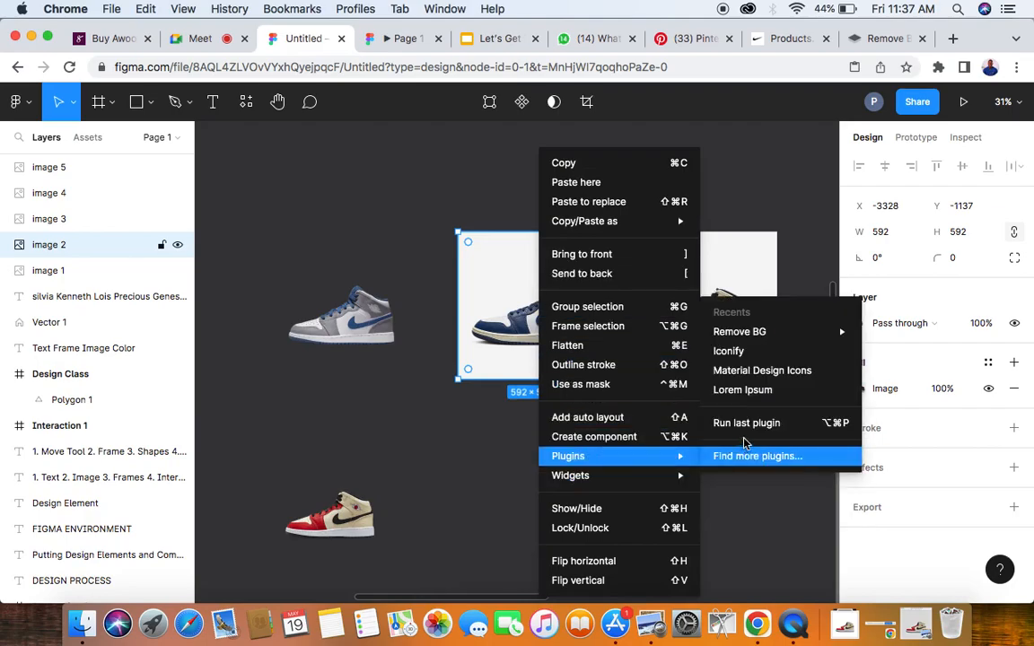
mouse_move(756, 337)
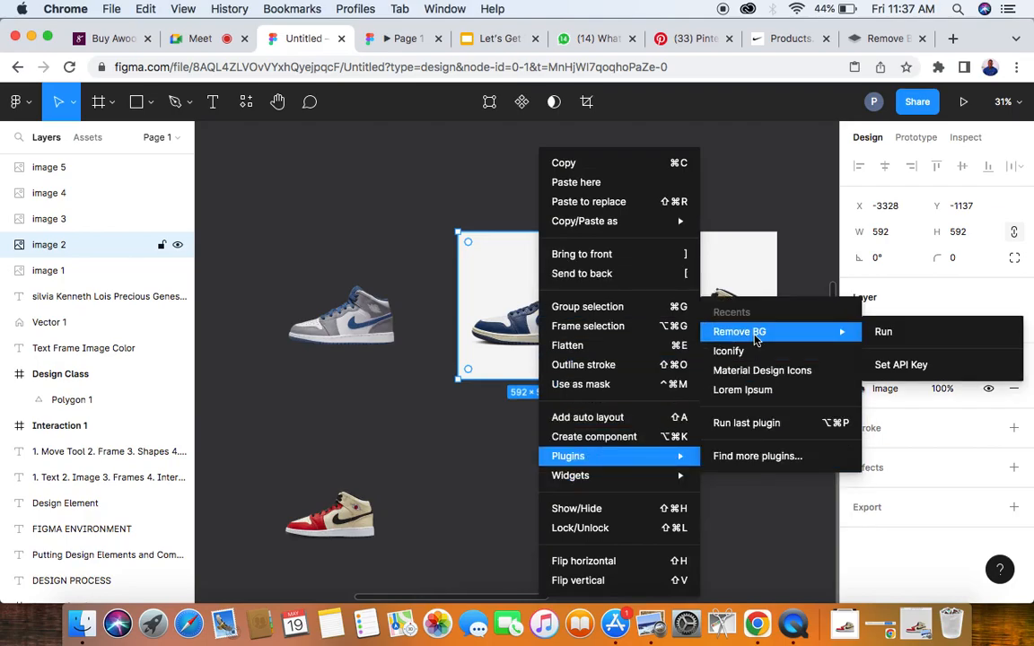
click(893, 336)
- Remove the background from the red and beige shoe image in the upper row with the Remove BG plugin
scroll(711, 305, right, 3)
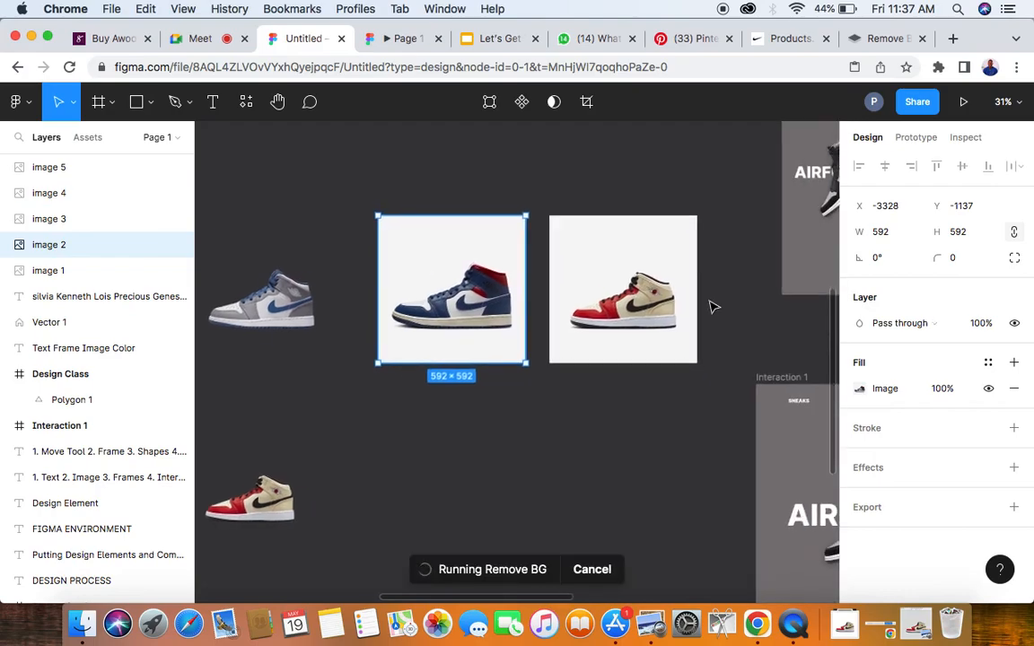
click(625, 265)
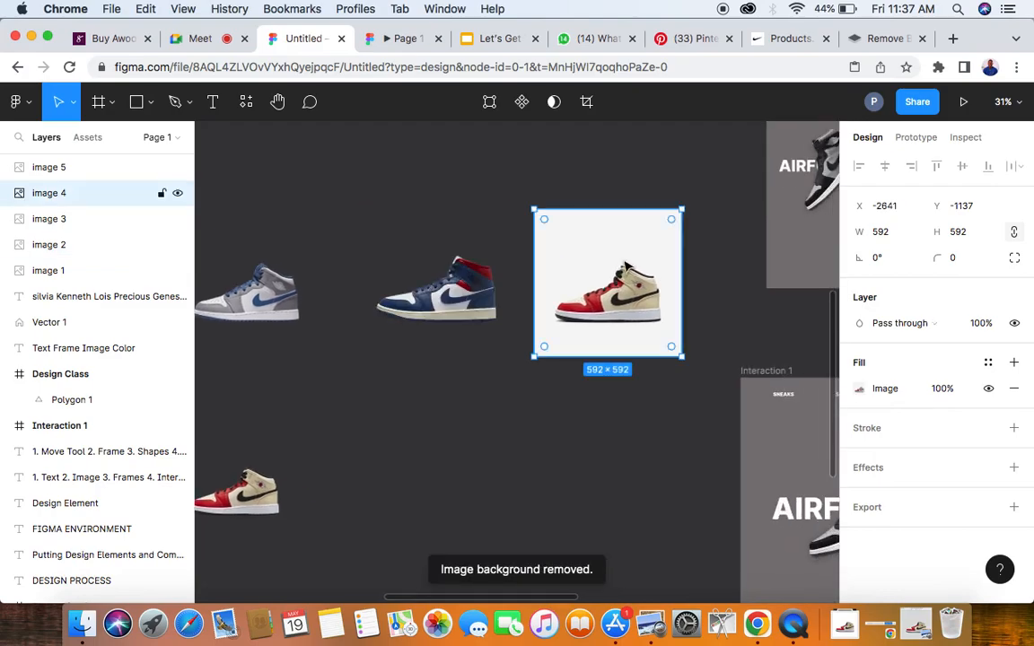
right_click(627, 268)
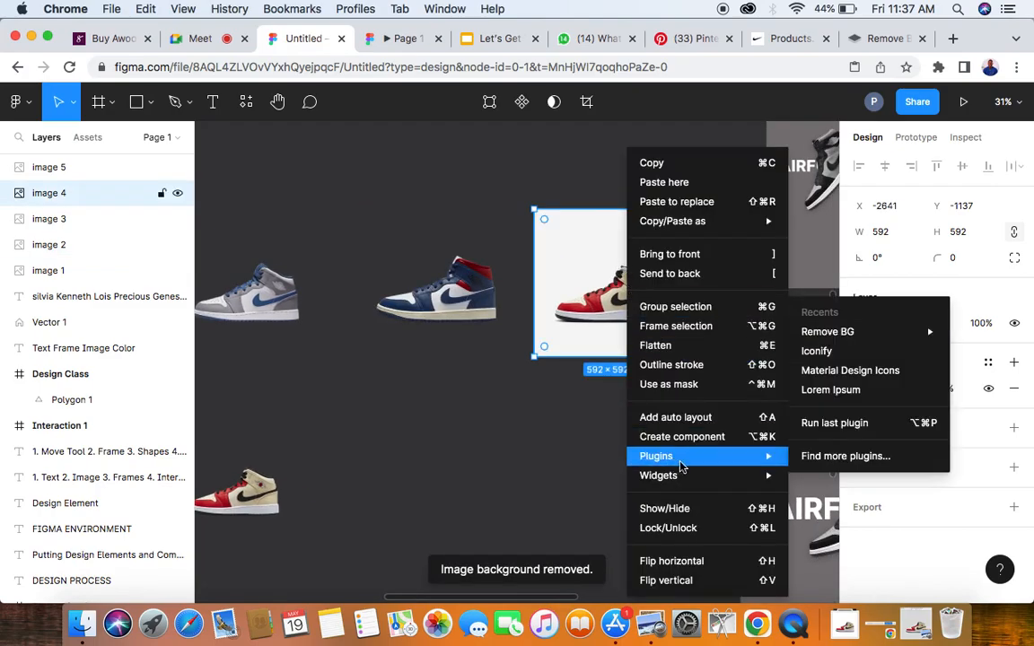
mouse_move(751, 456)
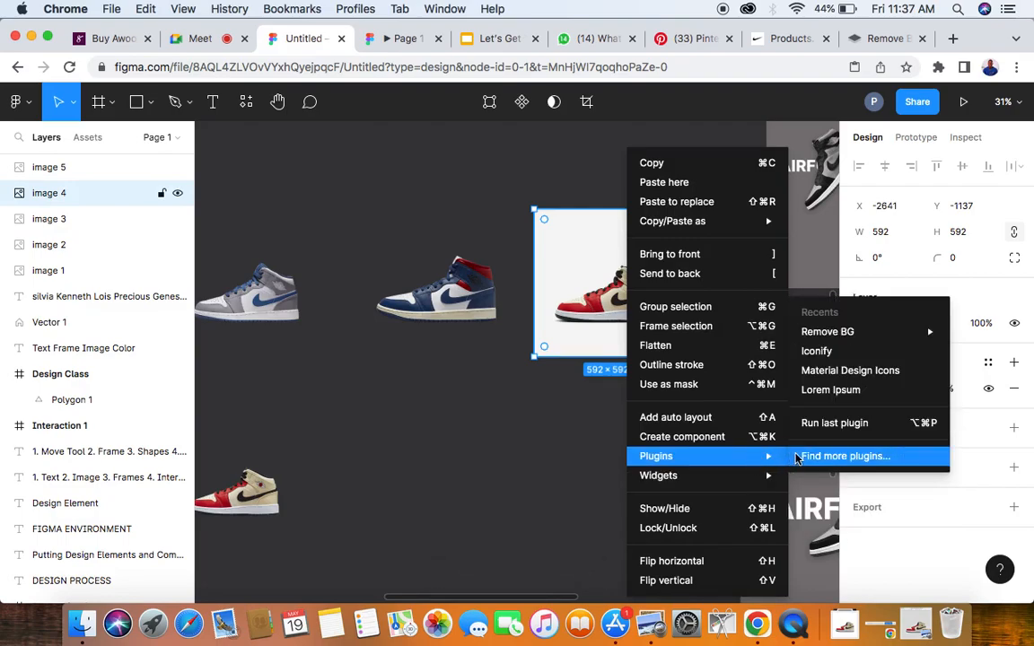
mouse_move(862, 339)
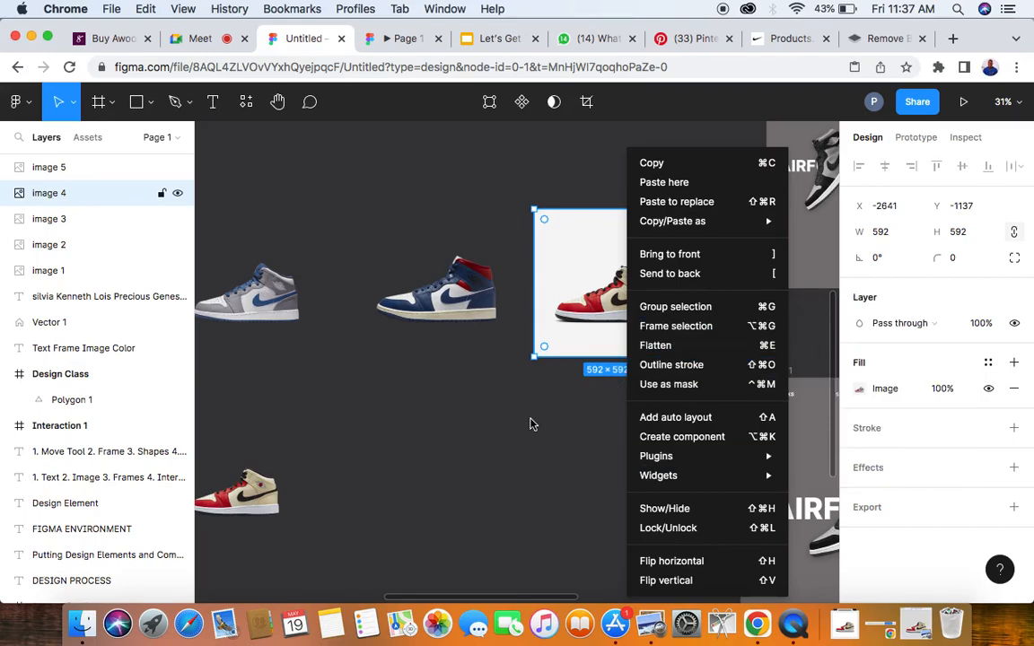
scroll(534, 424, right, 5)
right_click(437, 251)
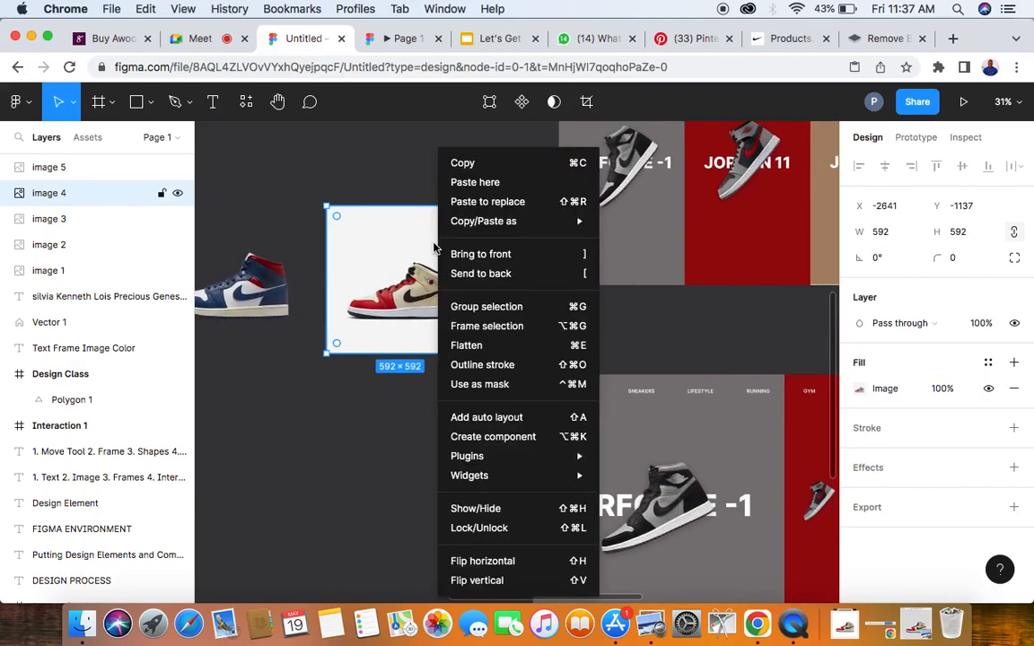
mouse_move(521, 456)
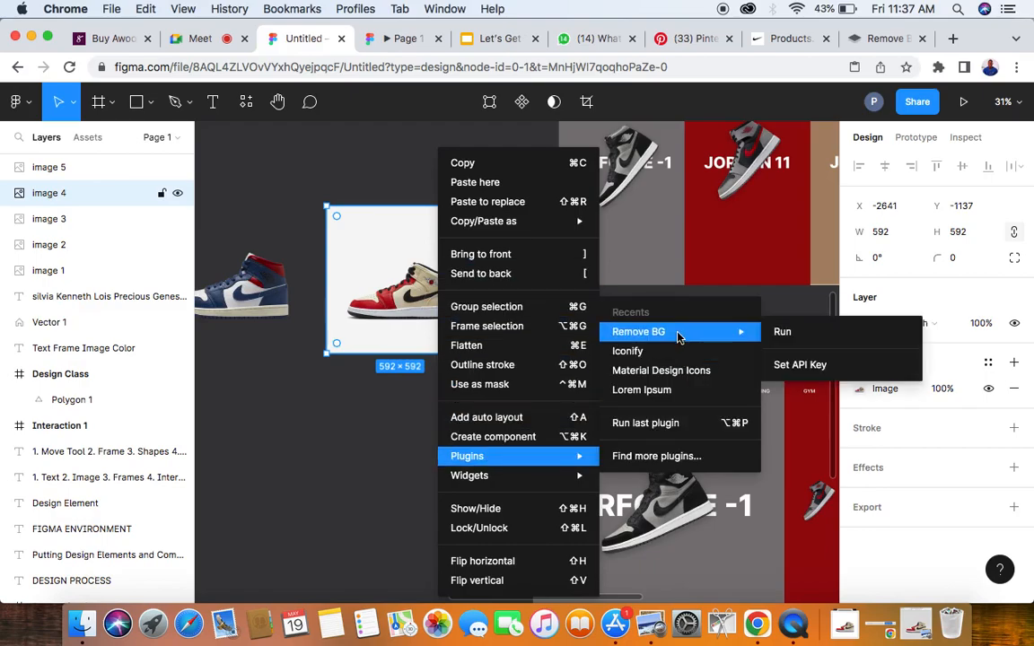
click(783, 332)
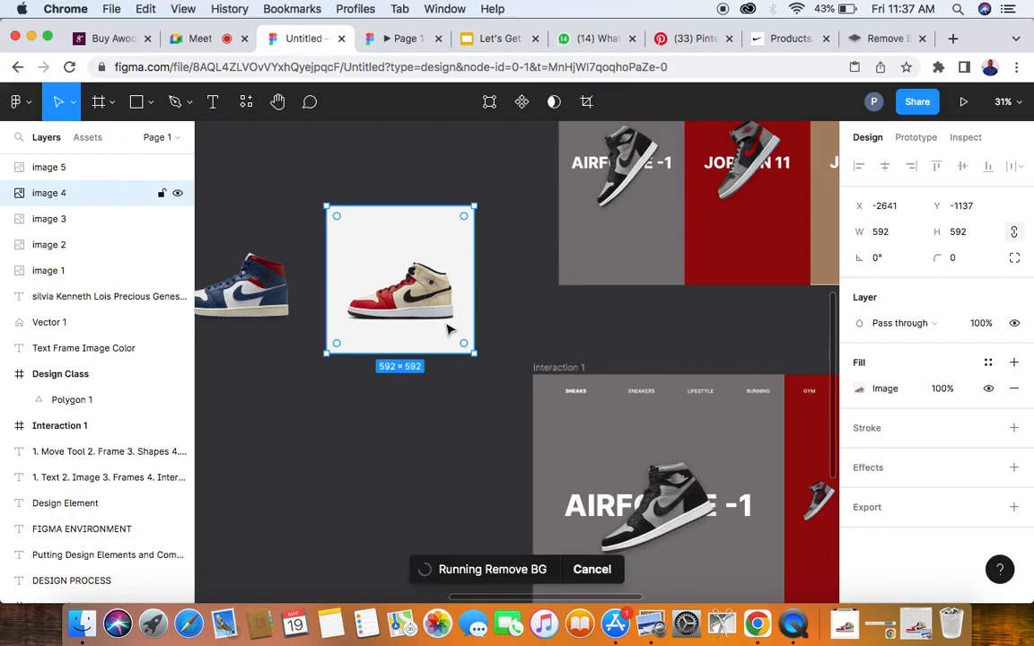
- Delete the triangle inside the Design Class frame to leave the frame blank
scroll(428, 395, down, 5)
scroll(428, 396, left, 5)
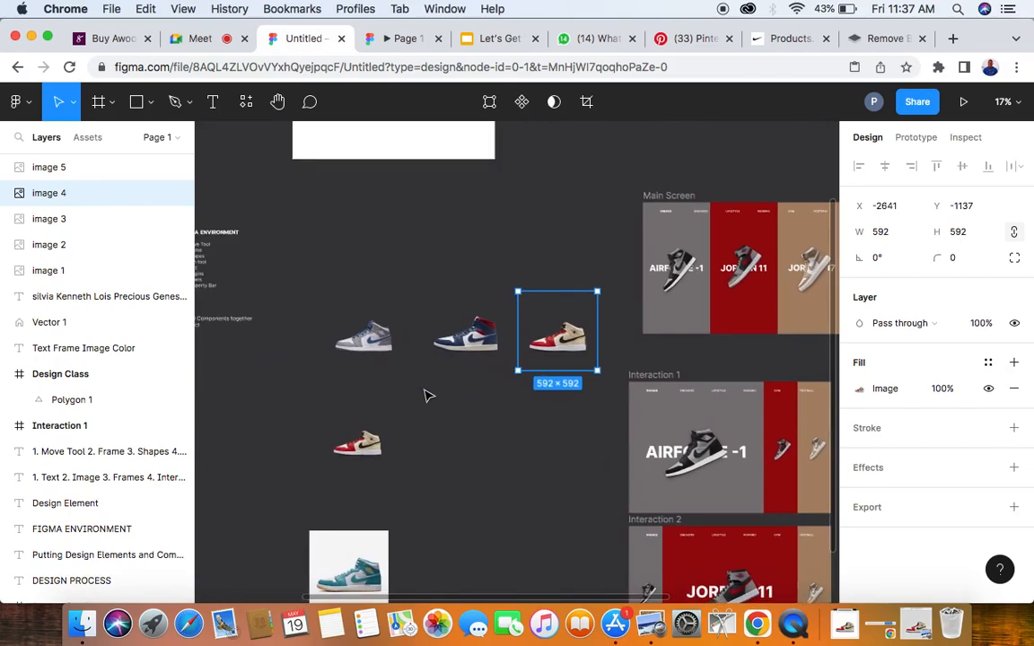
scroll(466, 415, down, 2)
scroll(466, 416, down, 3)
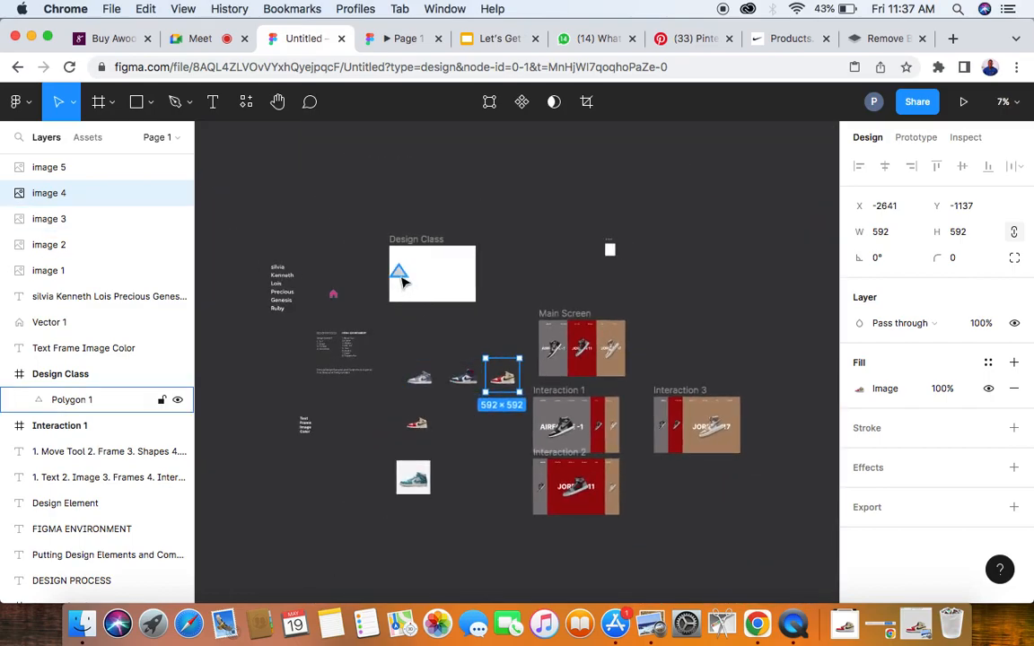
click(401, 275)
key(Delete)
- Move the Design Class frame to about X -3788, Y -3355 and the Main Screen frame to X -1814, Y -1791, left-aligned with Interaction 1
drag(417, 283, 452, 267)
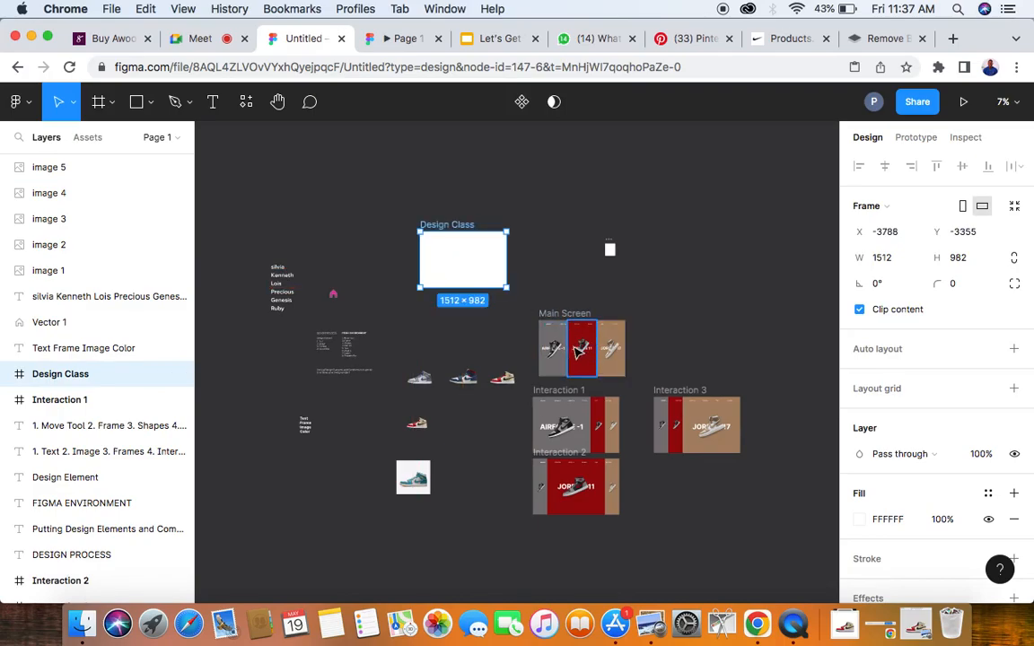
drag(579, 320, 574, 321)
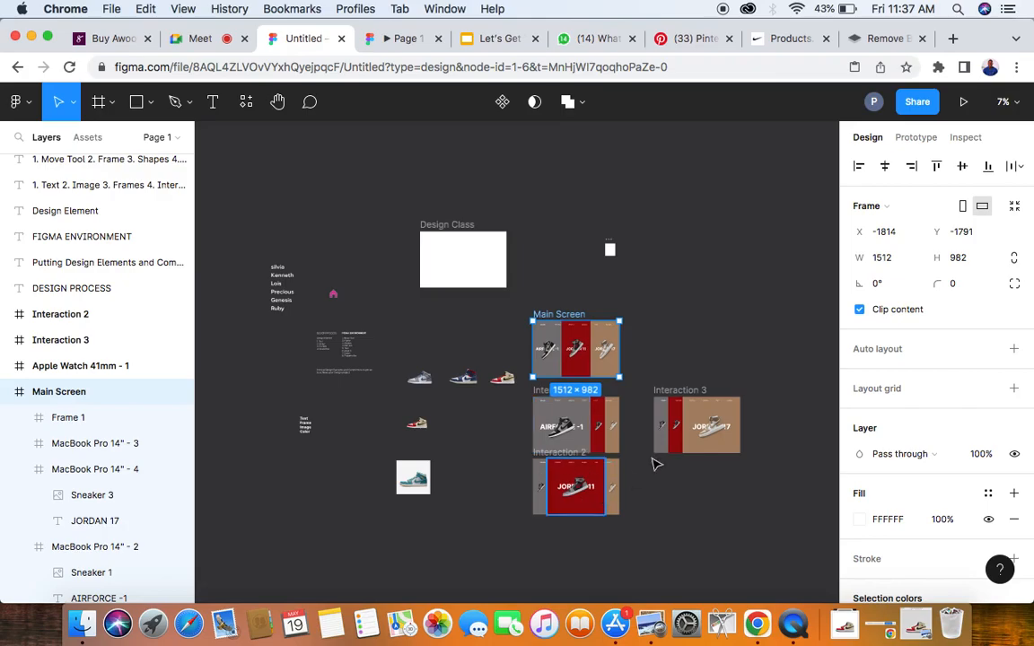
- Compare the blank Design Class frame with the Main Screen design and examine the frames and layers nested inside Main Screen
scroll(447, 314, up, 5)
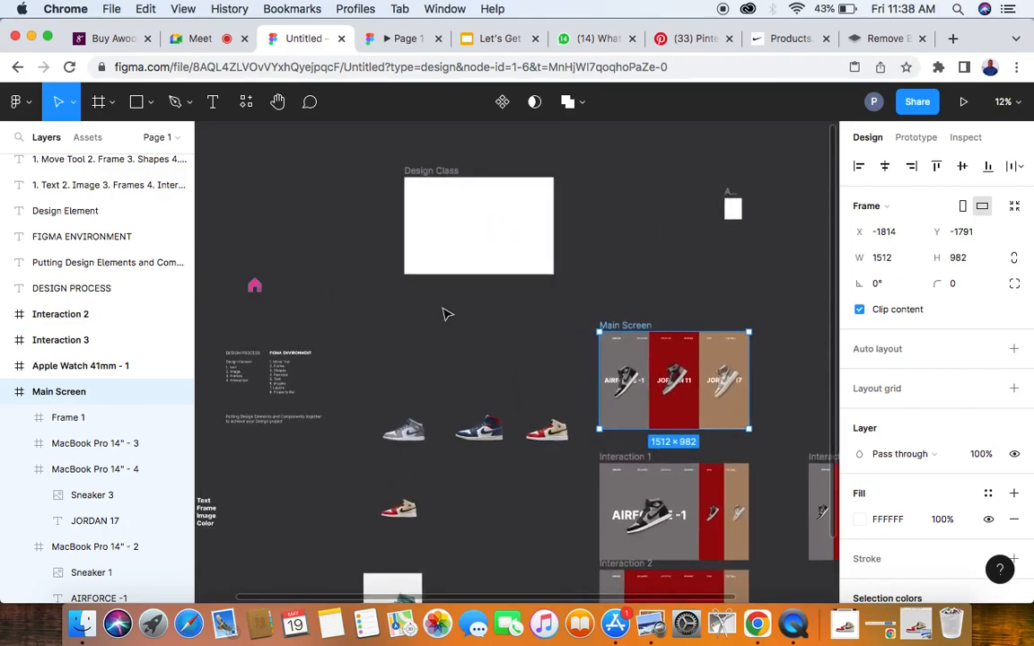
click(454, 260)
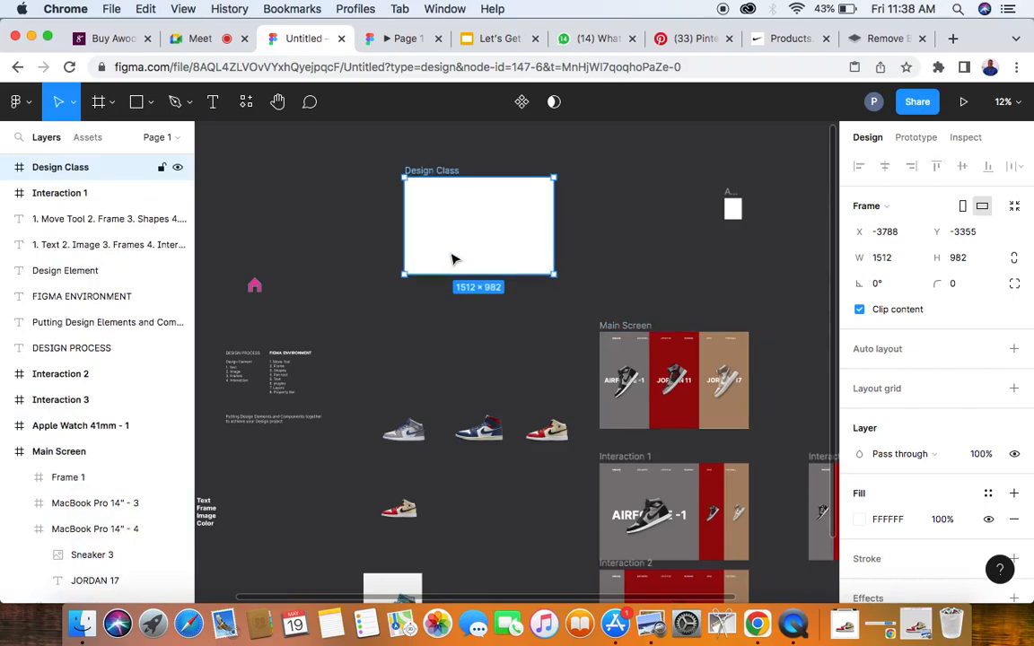
scroll(454, 259, up, 1)
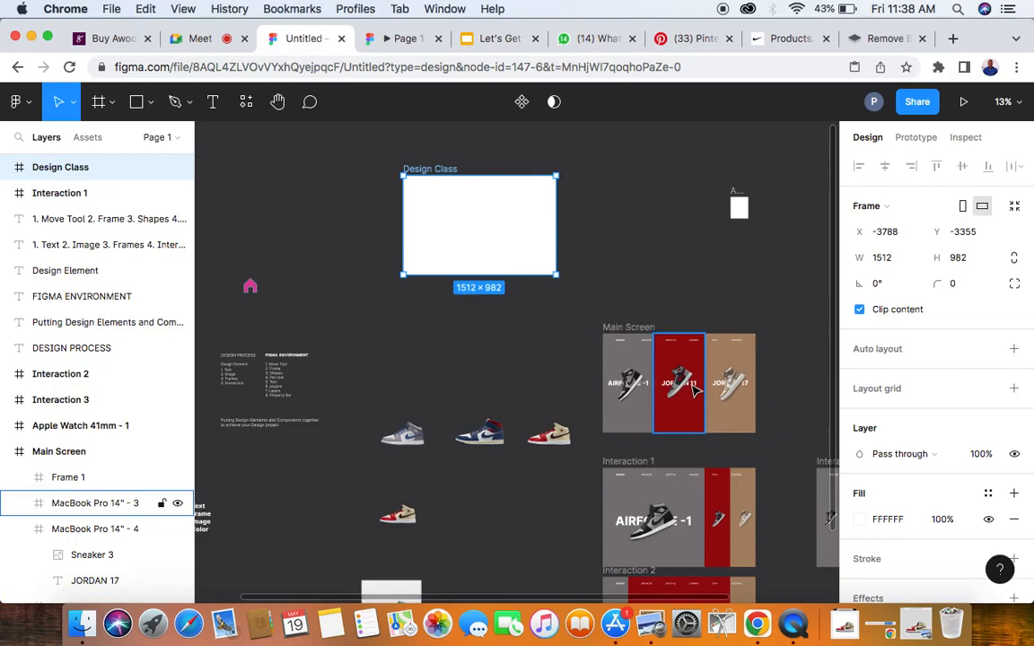
scroll(609, 369, up, 5)
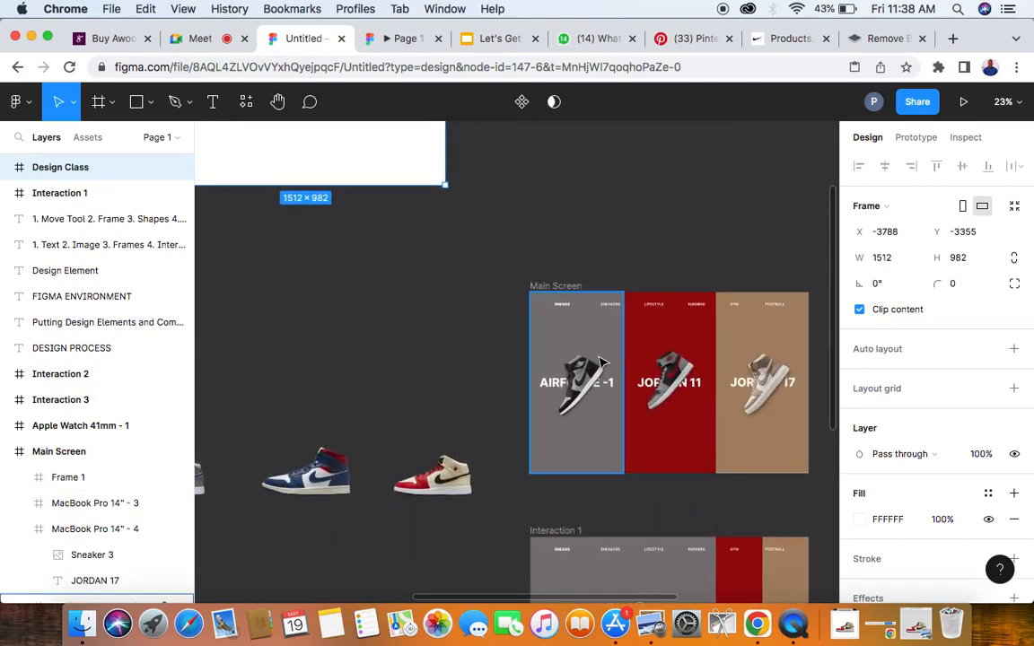
click(557, 287)
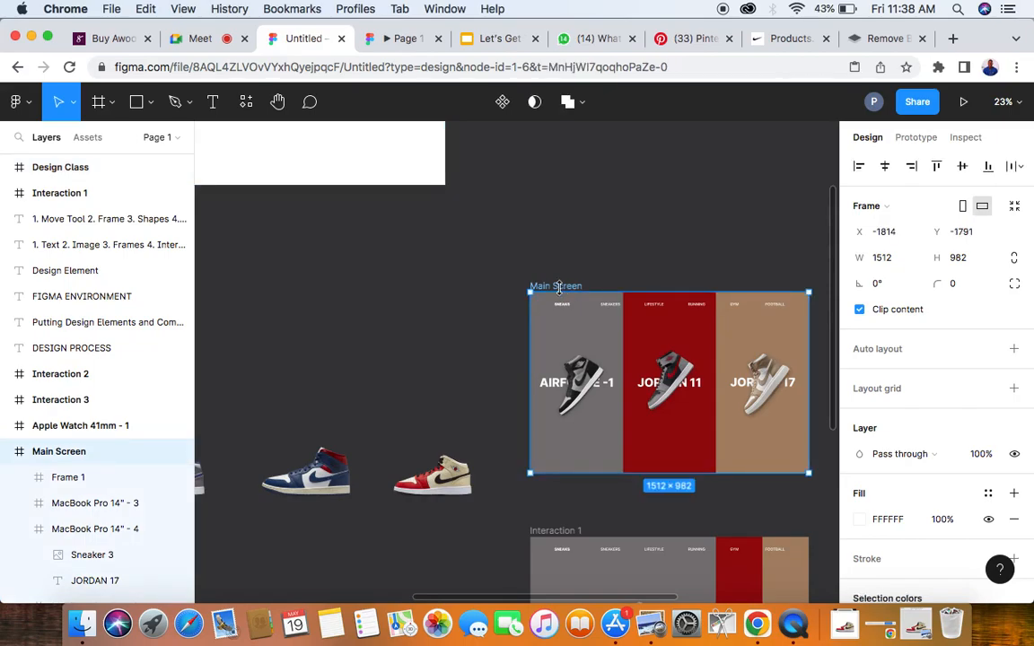
scroll(9, 502, down, 3)
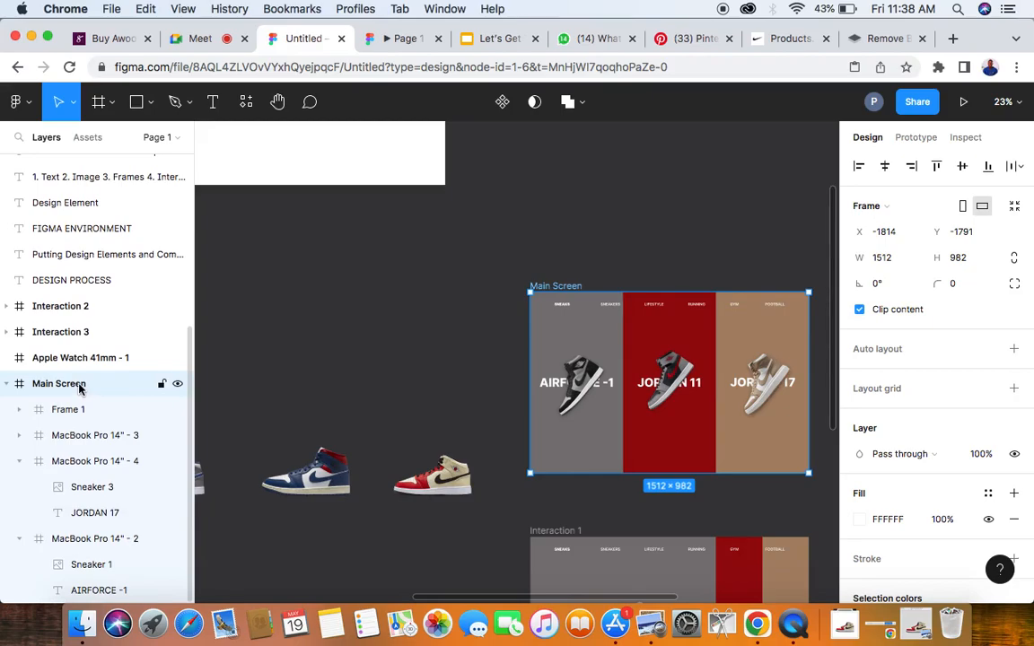
click(5, 385)
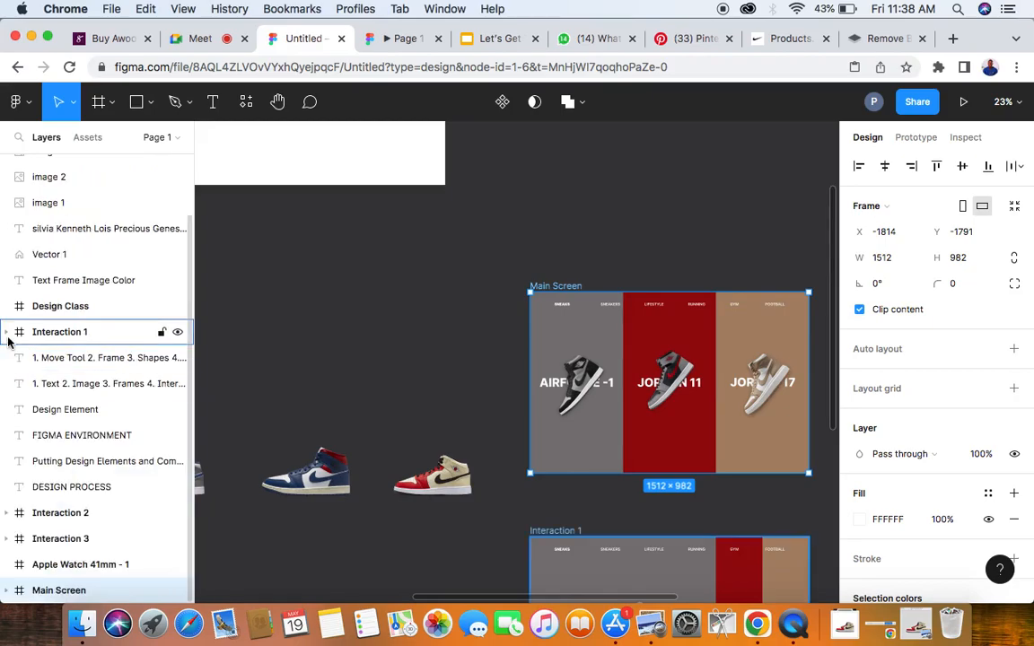
click(7, 591)
scroll(70, 460, down, 1)
scroll(70, 460, down, 5)
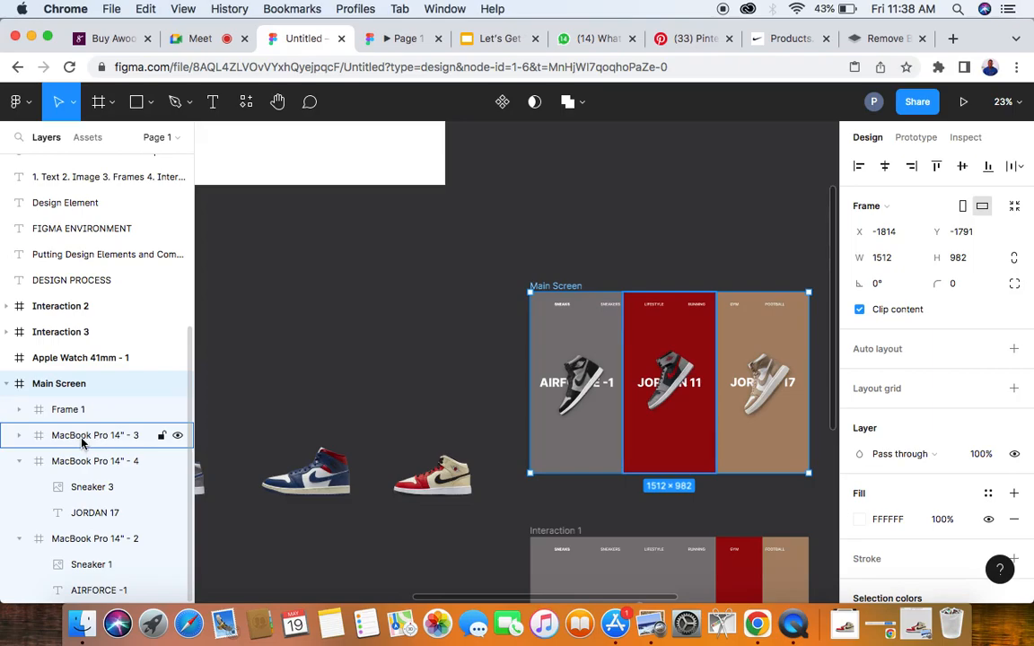
click(19, 461)
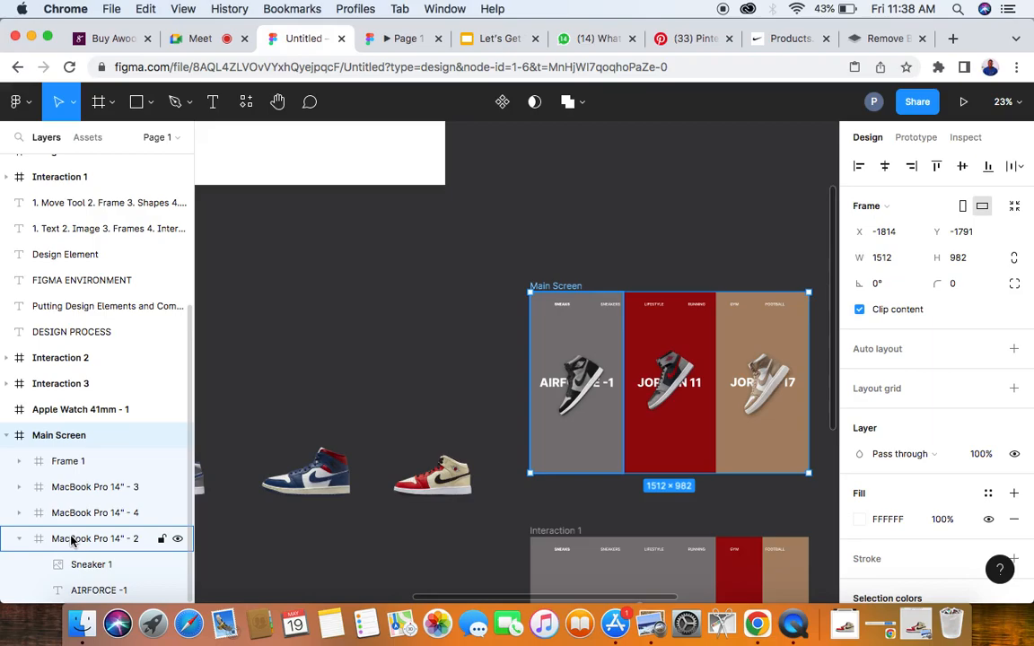
- Select the blank Design Class frame above the background-free shoes
scroll(368, 348, left, 3)
scroll(368, 349, up, 2)
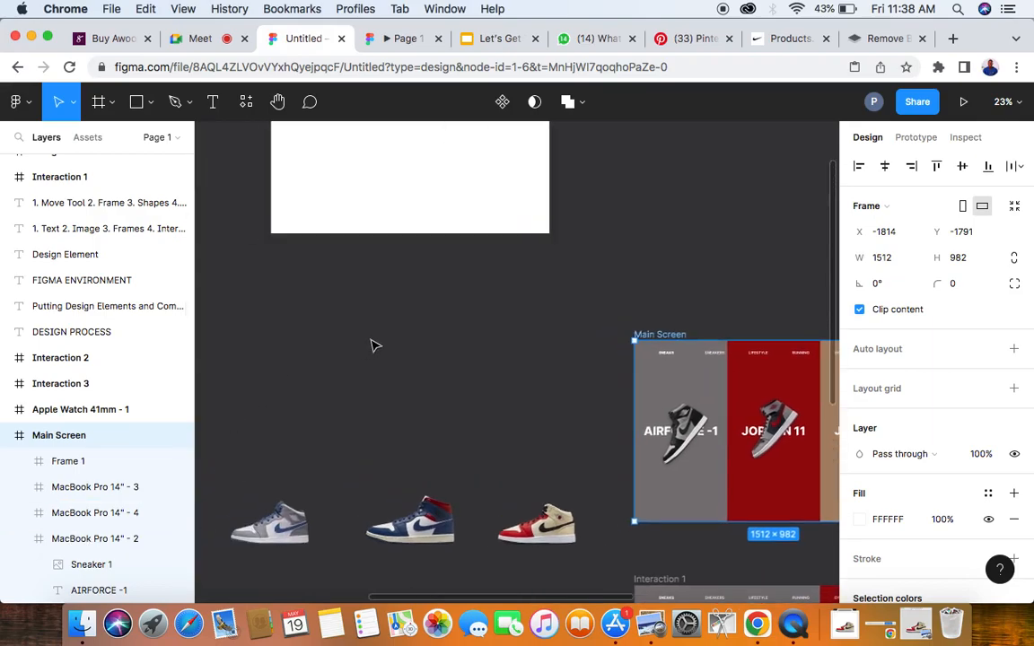
scroll(376, 345, down, 3)
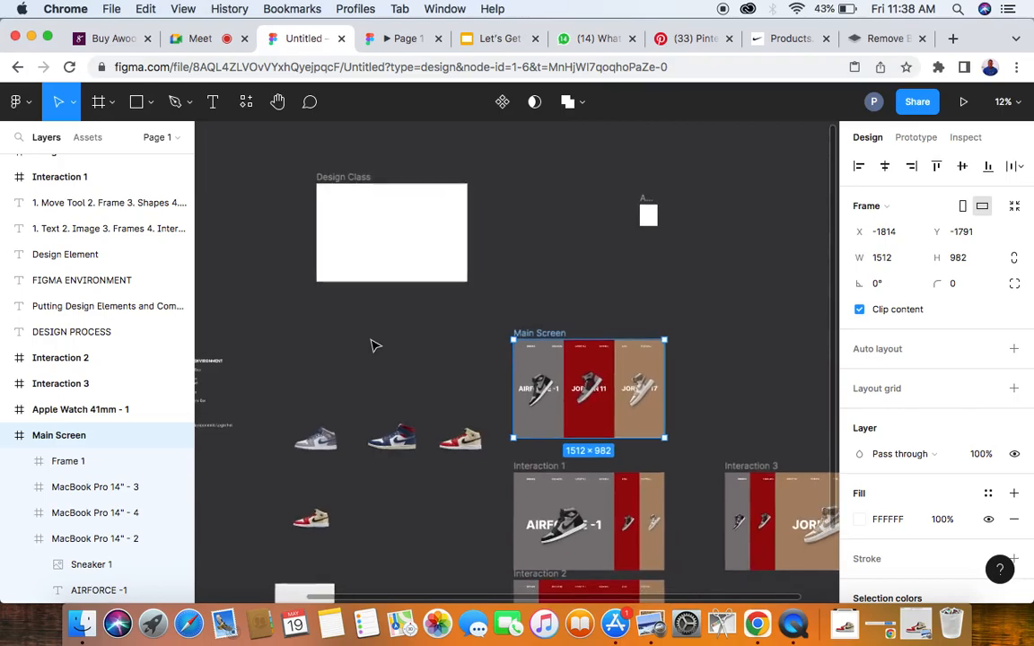
click(348, 179)
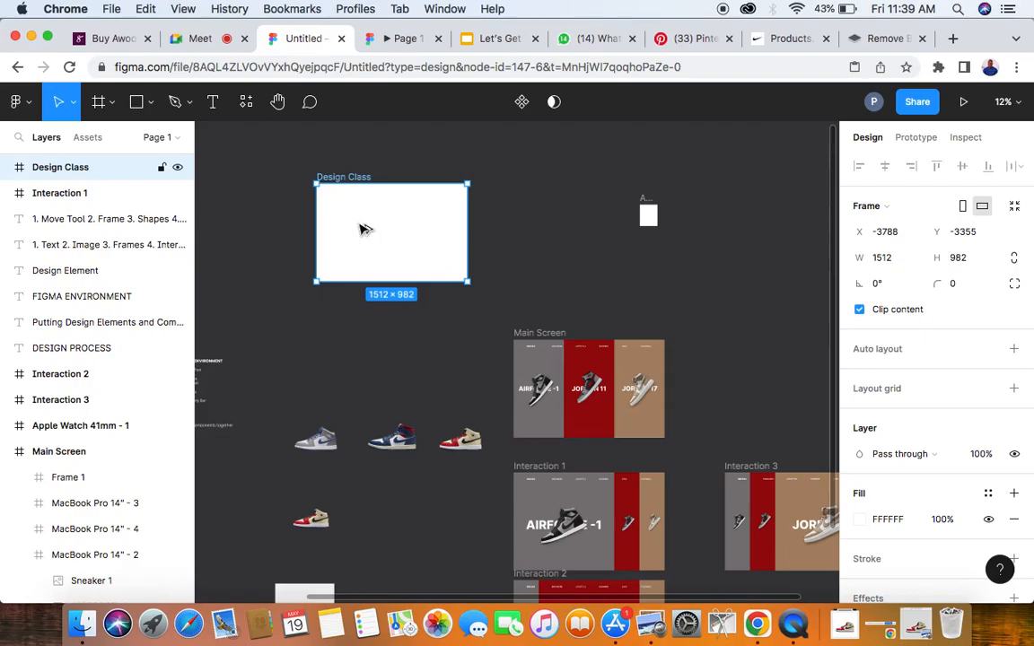
- Duplicate the blank Design Class frame directly below the original at about X -3788, Y -2150
drag(364, 229, 349, 353)
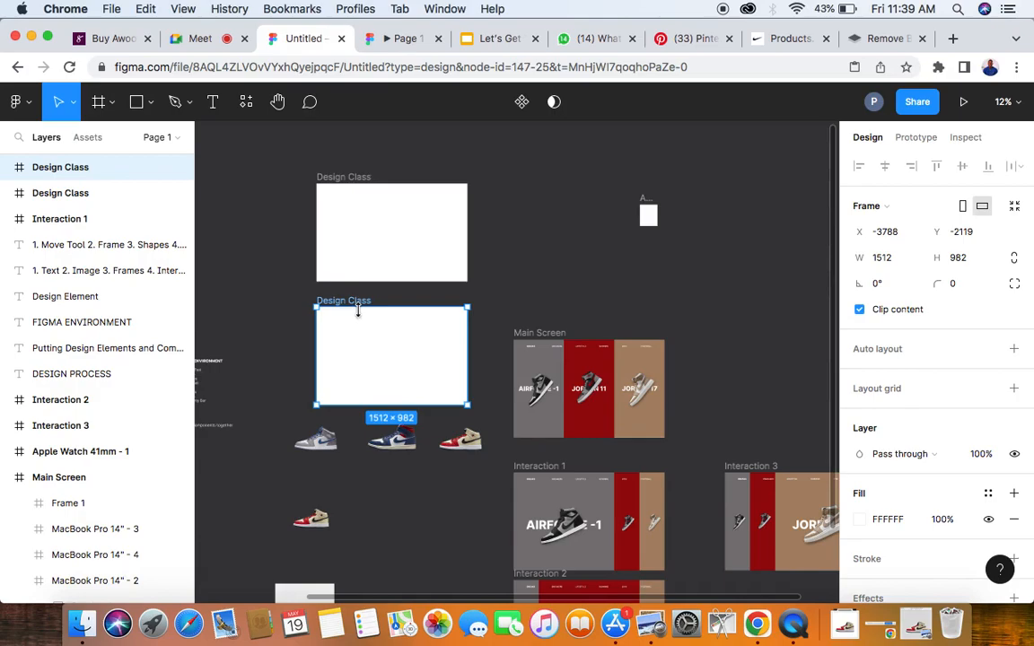
key(Delete)
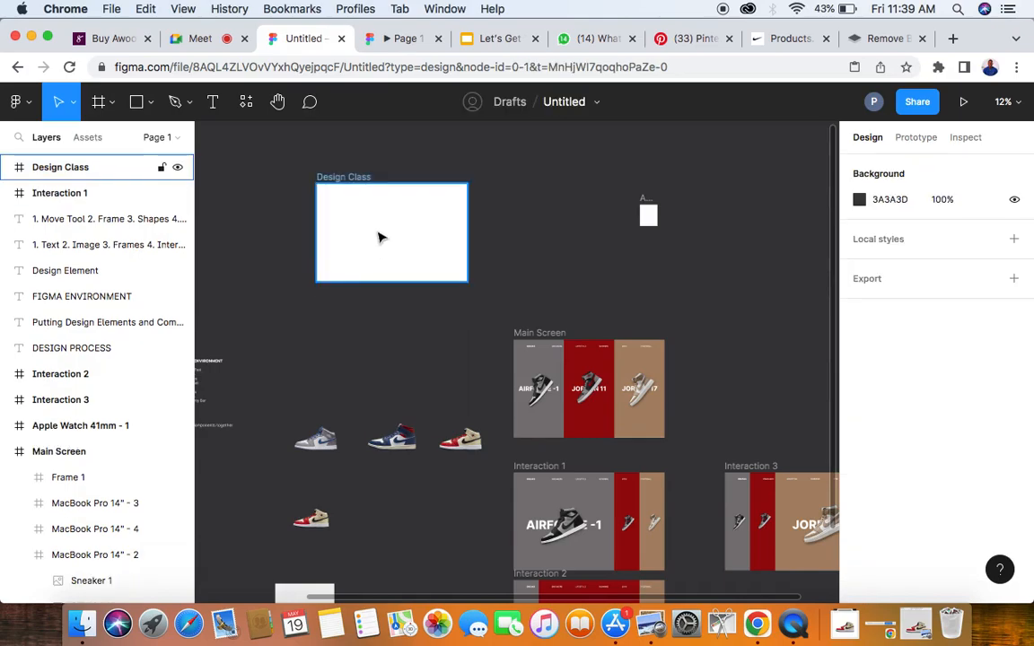
click(378, 238)
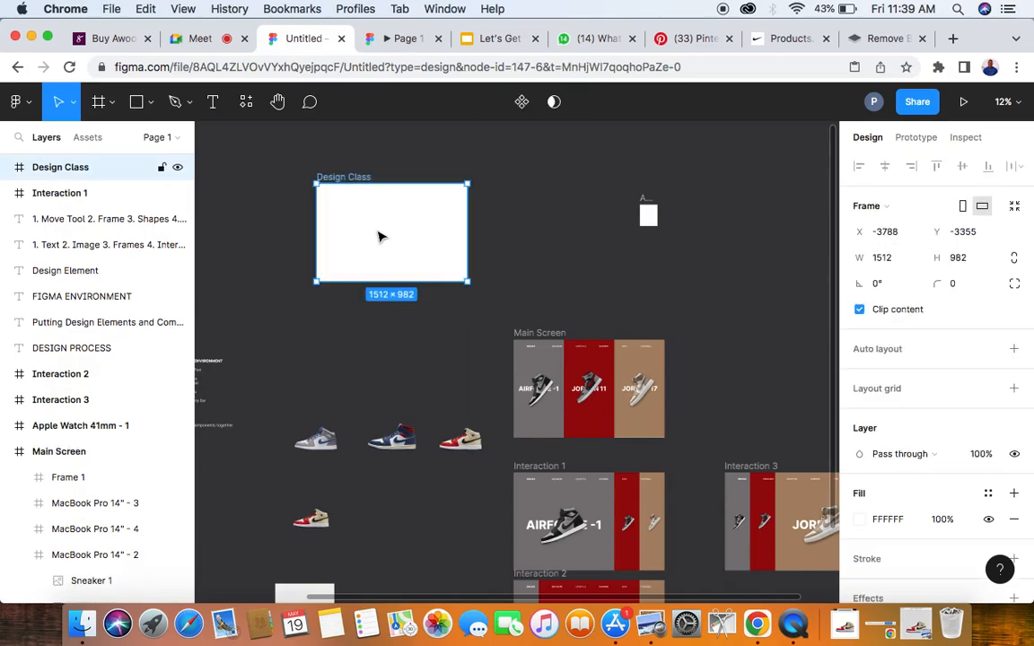
drag(381, 237, 375, 355)
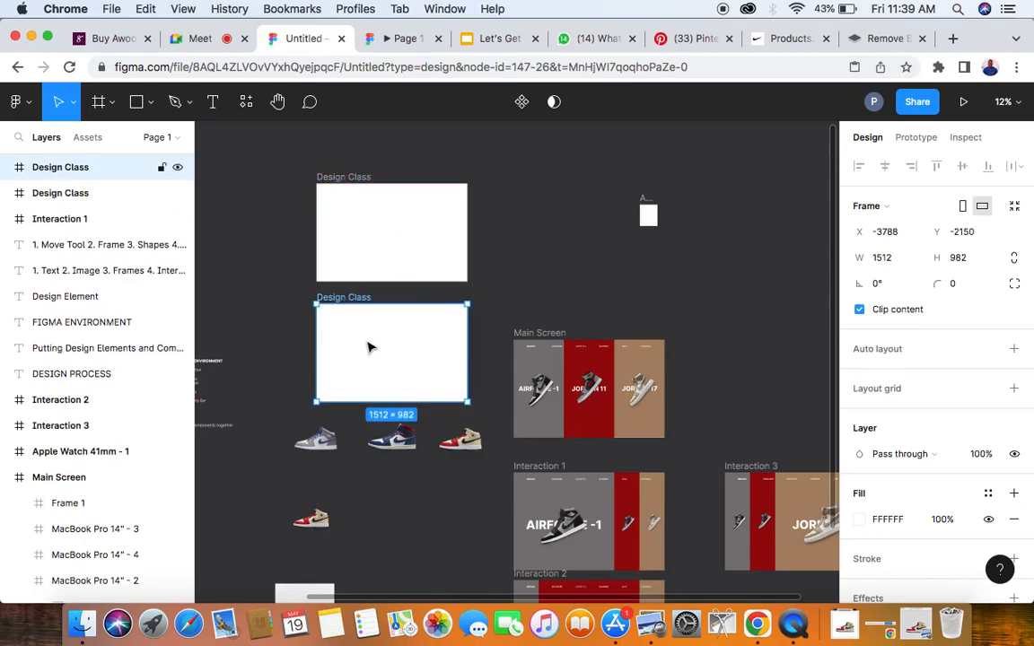
- Set the duplicated Design Class frame's width to one third of 1512, making it 504
scroll(377, 356, up, 1)
scroll(377, 356, up, 3)
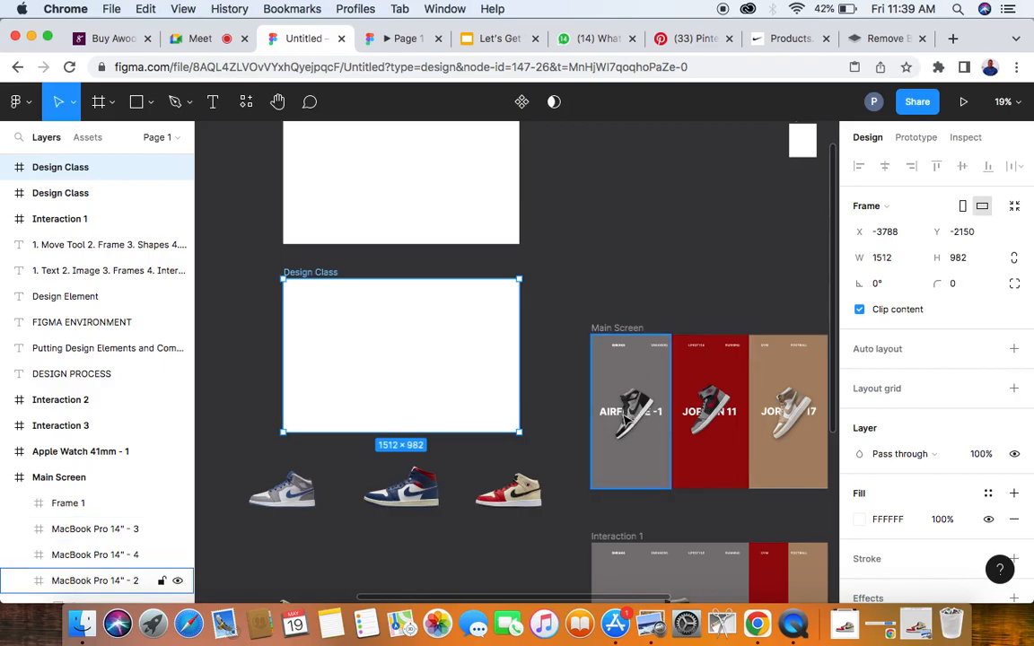
scroll(411, 430, down, 3)
scroll(410, 430, left, 3)
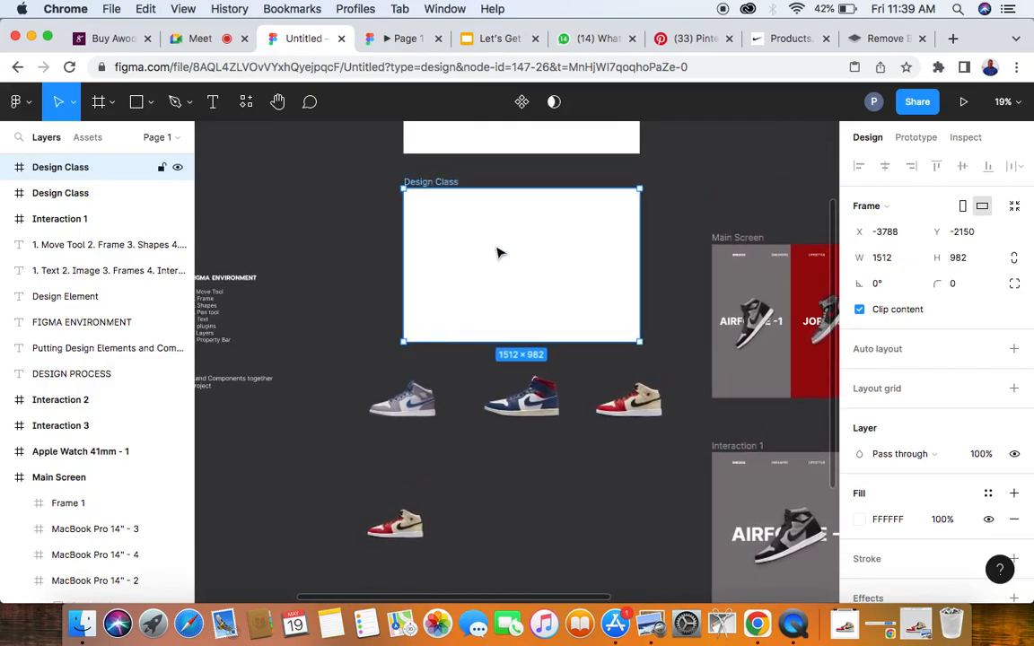
scroll(500, 253, right, 2)
scroll(501, 253, up, 1)
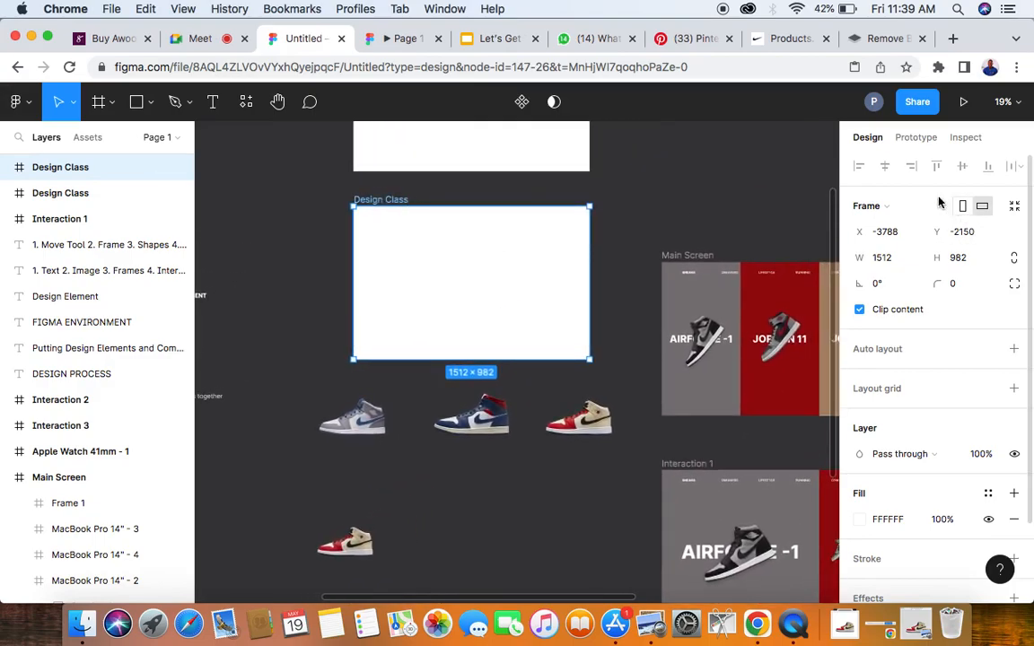
click(904, 260)
key(Right)
text(/)
text(3)
key(Return)
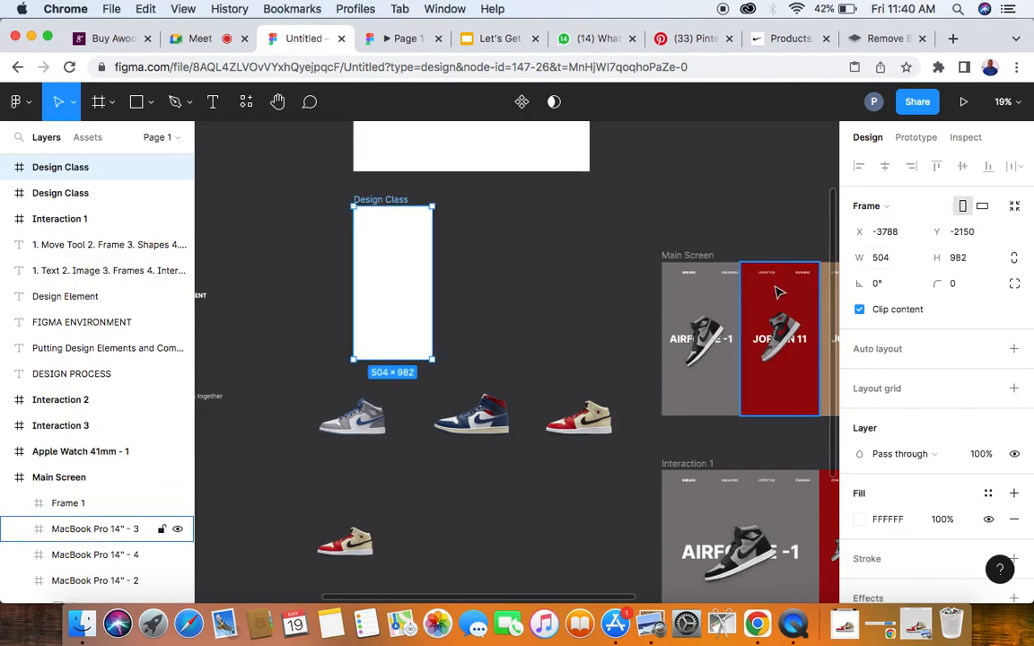
- Place the grey-and-blue sneaker image in the narrow frame, and move it back out beside the frame to about X -3081, Y -1955
click(468, 434)
scroll(467, 435, up, 3)
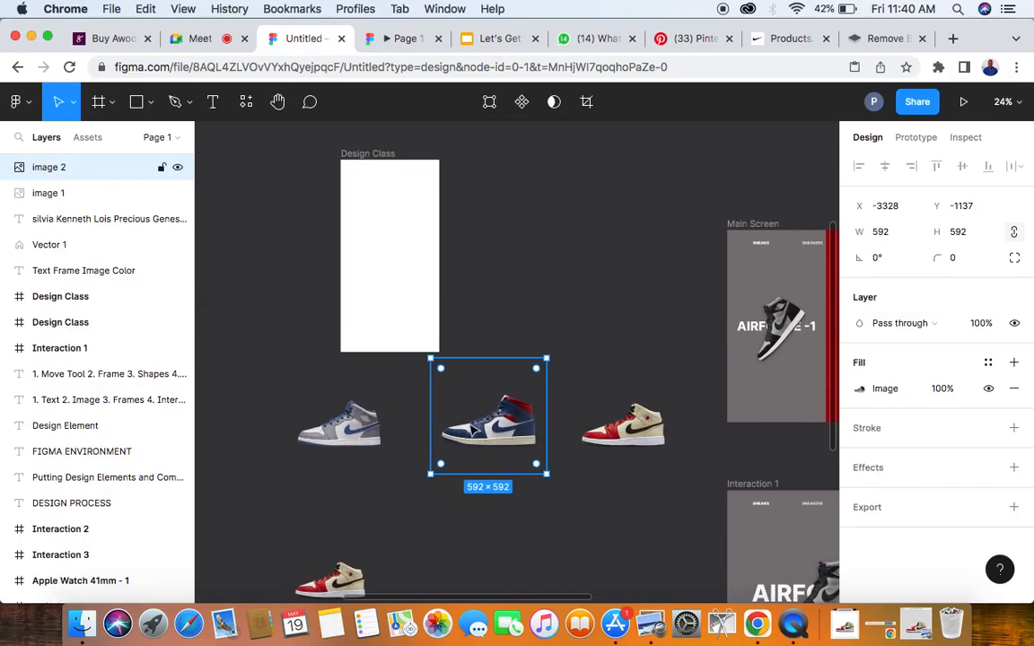
click(342, 449)
drag(342, 451, 392, 277)
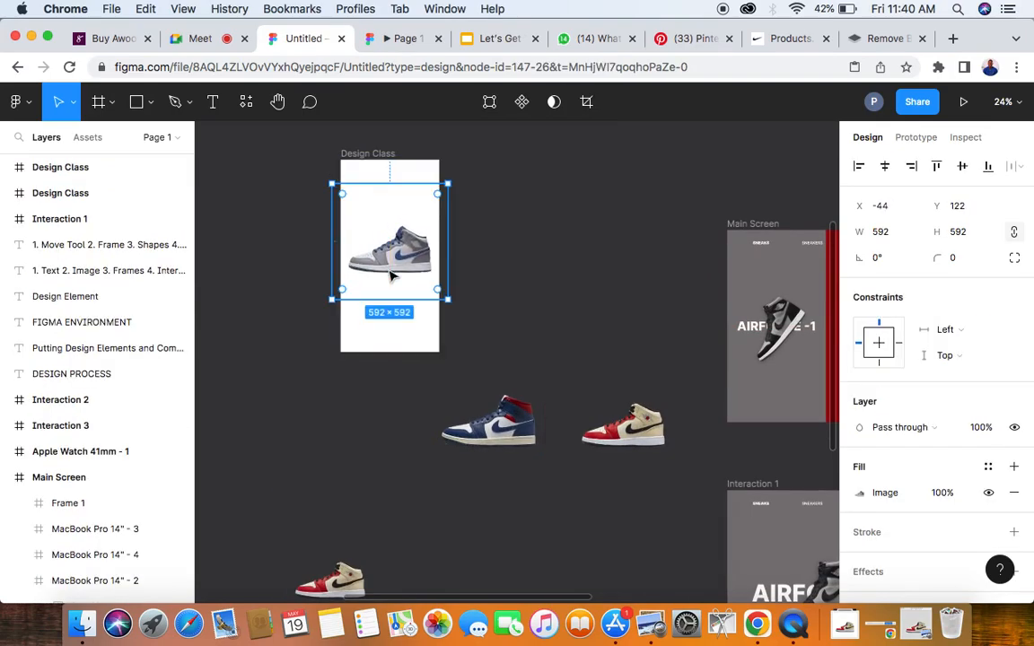
scroll(391, 277, up, 3)
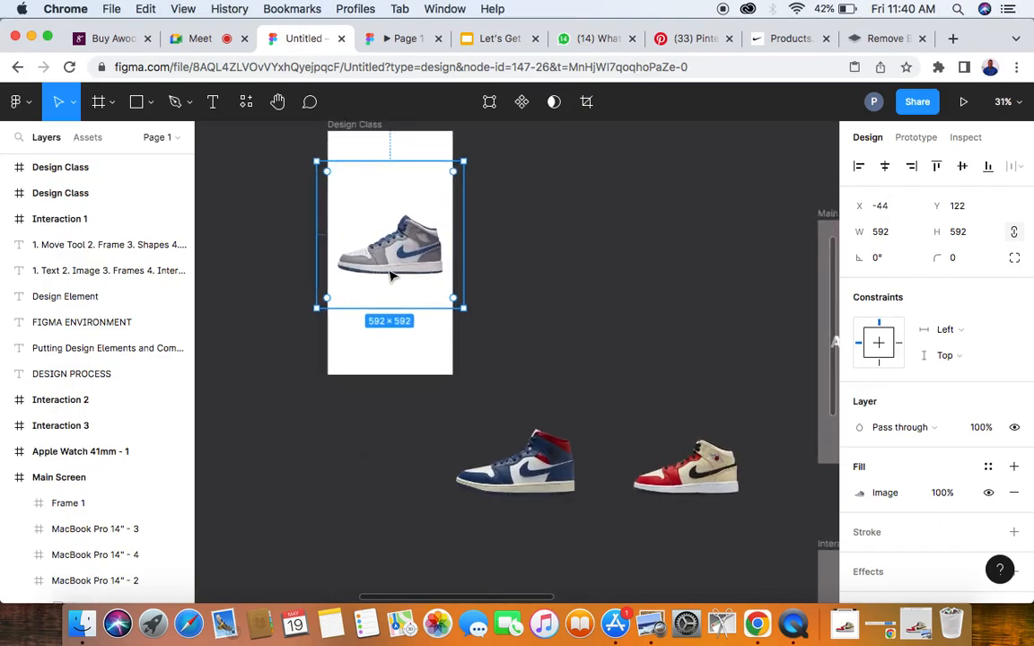
drag(392, 277, 580, 269)
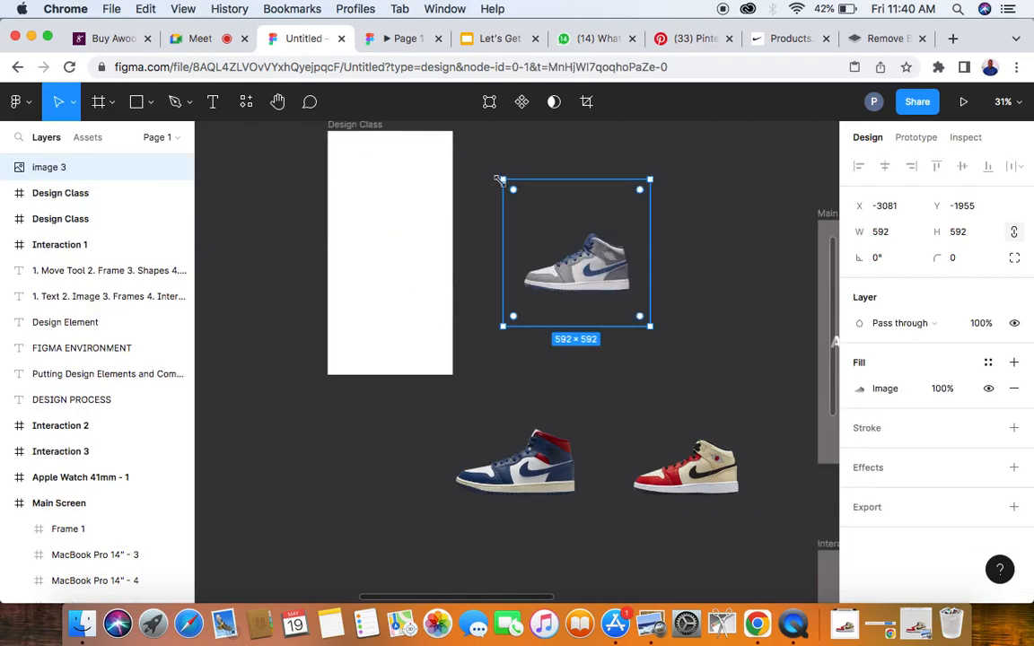
- Try shrinking the grey-and-blue sneaker image freely to about 455 × 472, and undo the resize
drag(501, 179, 536, 209)
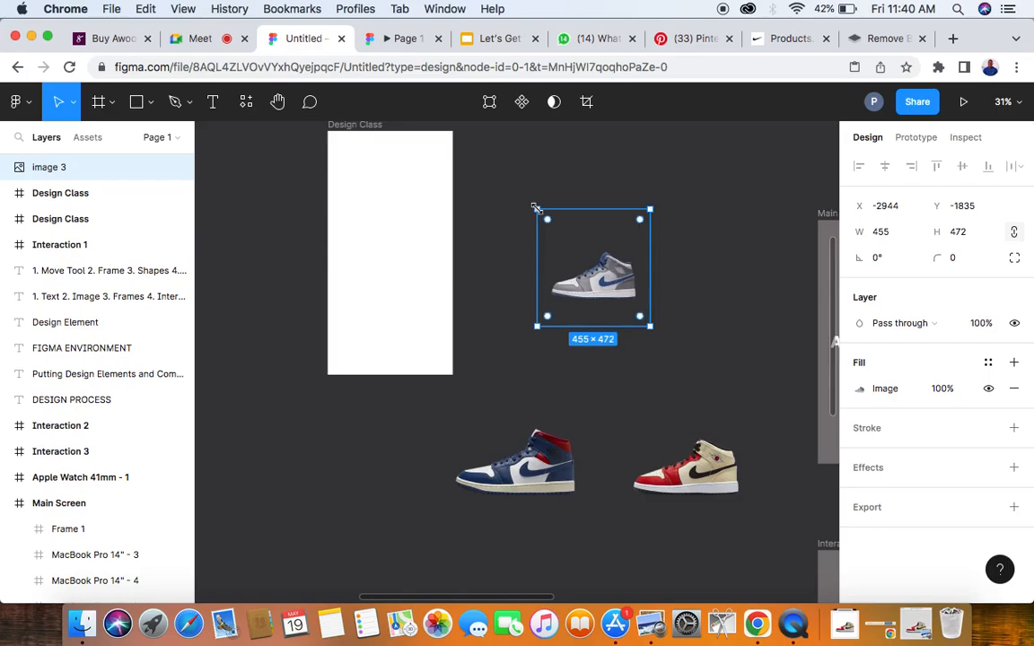
key(super+z)
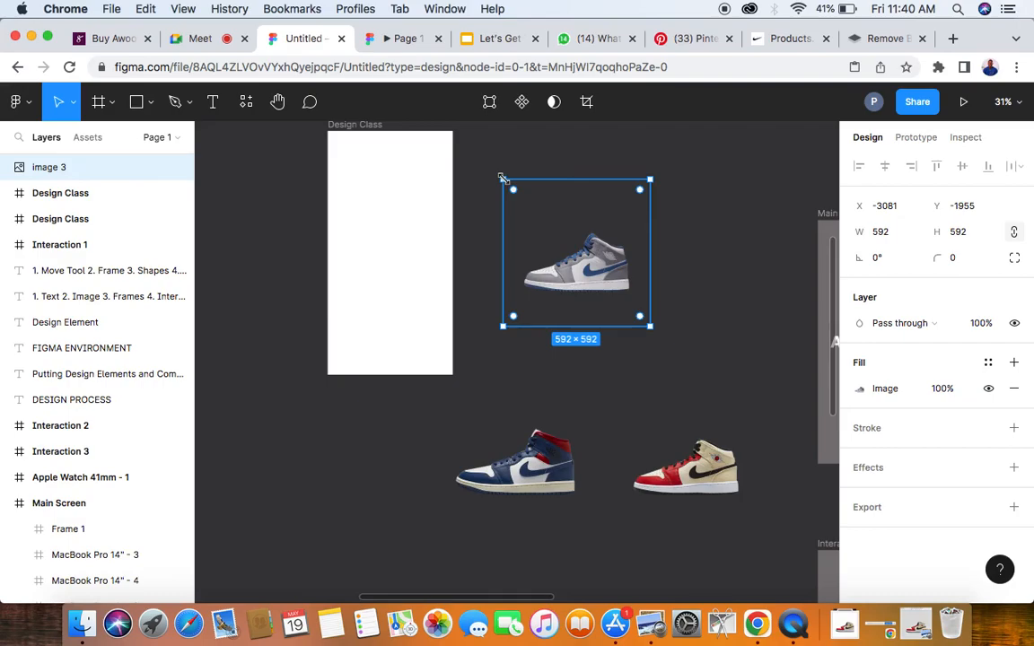
- Switch to the Scale tool with the grey-and-blue sneaker image still selected
click(74, 108)
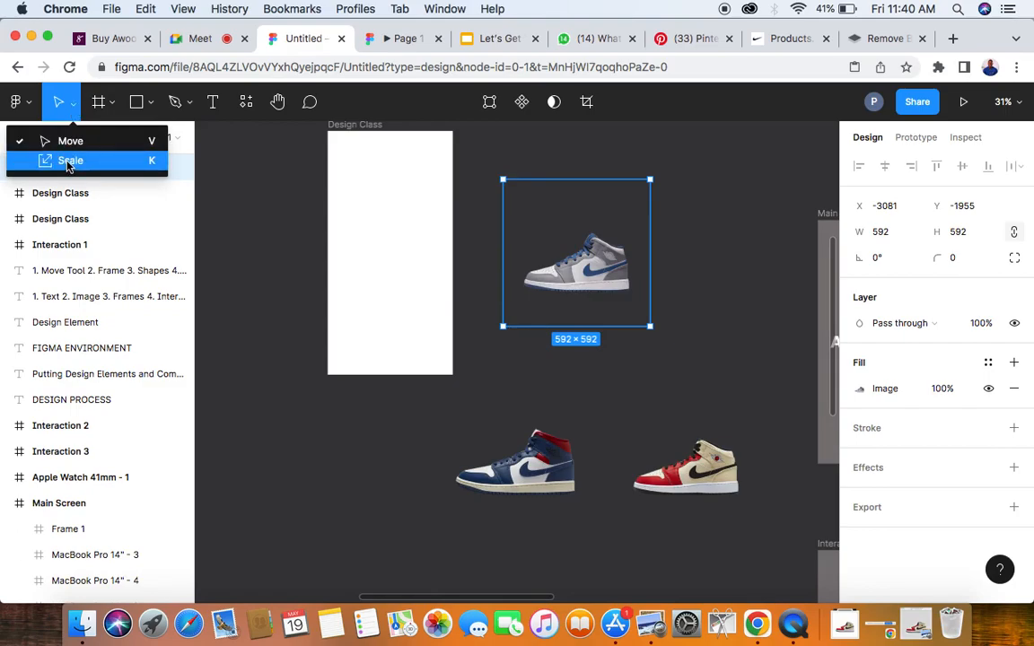
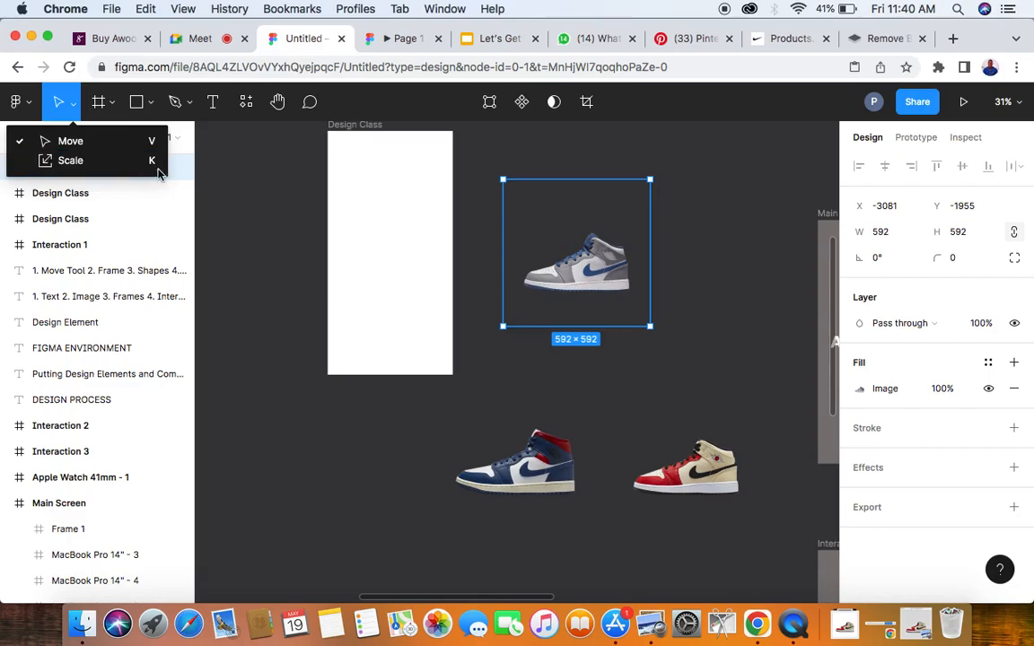
- Scale the grey-and-blue sneaker image down proportionally to about 428 × 428 and move it into the narrow Design Class frame
click(692, 193)
click(610, 256)
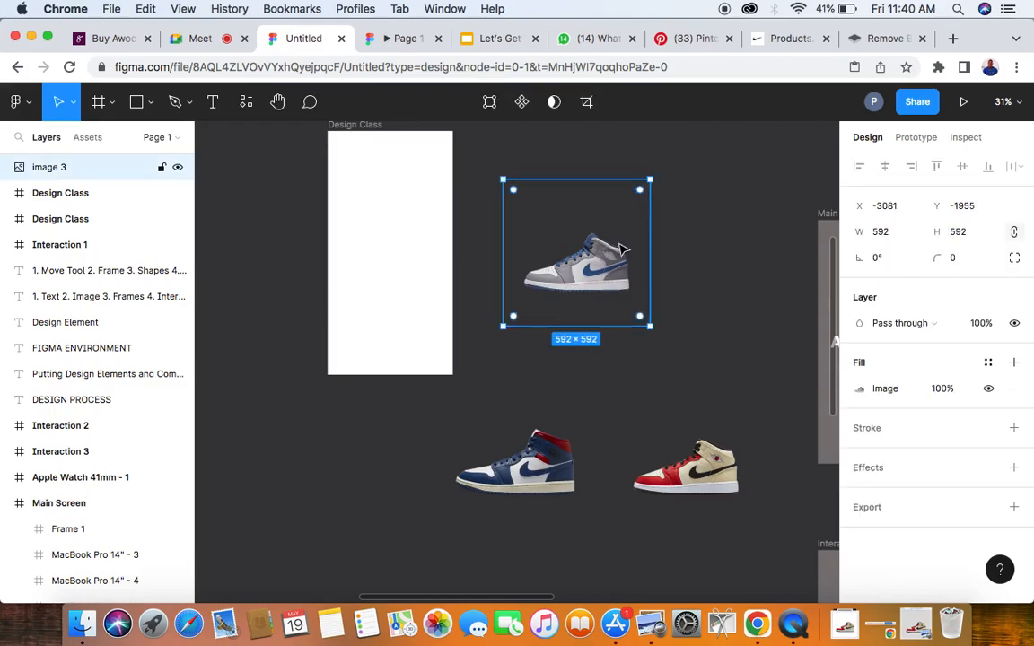
key(k)
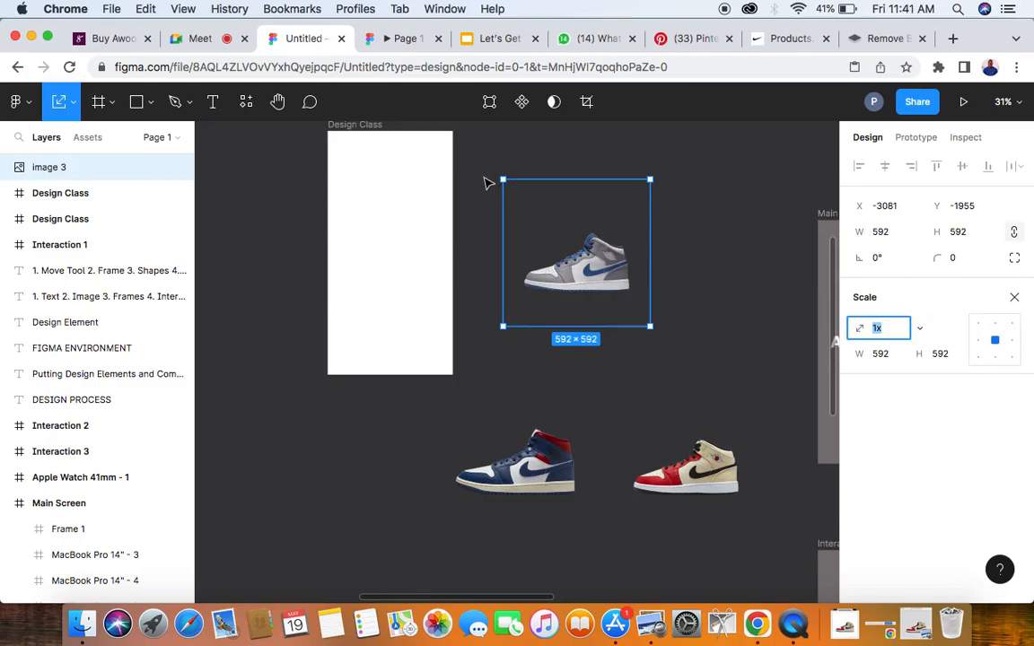
drag(501, 177, 543, 215)
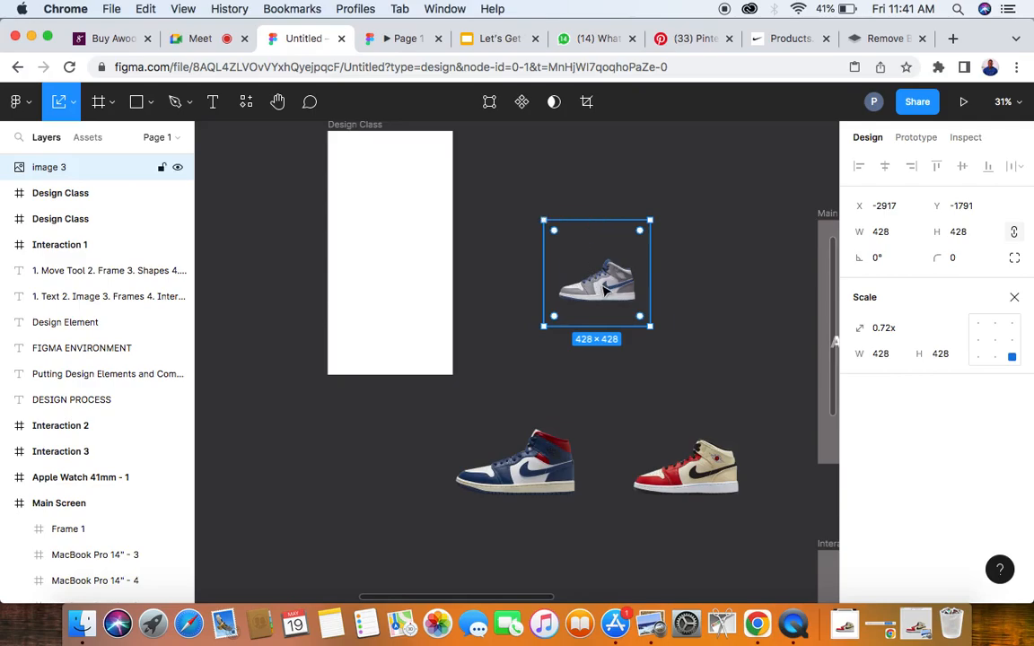
drag(606, 289, 395, 262)
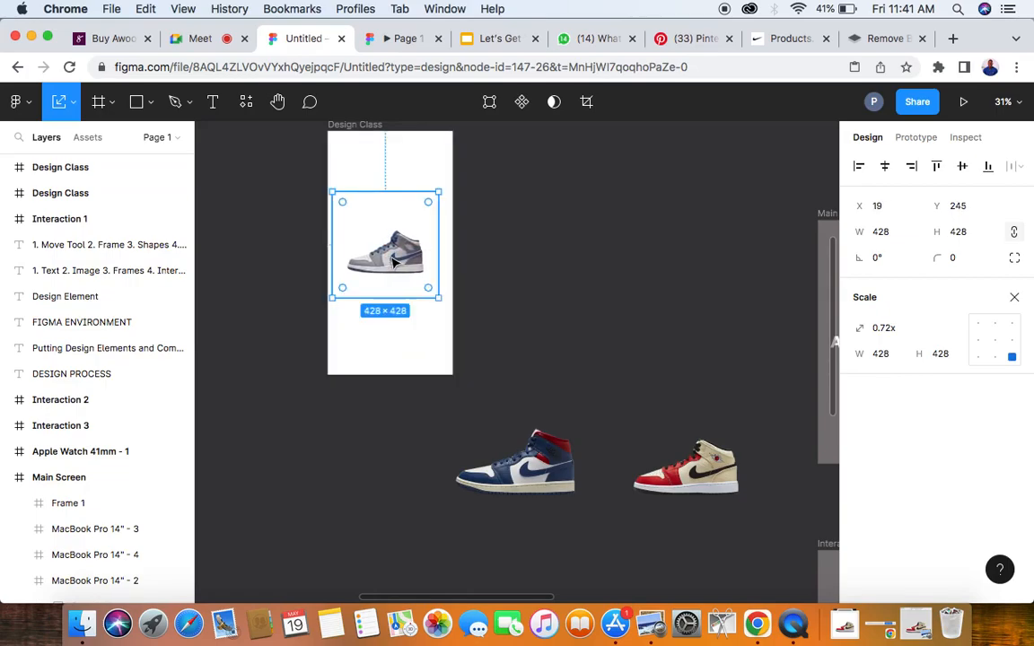
- Return to the Move tool and centre the grey-and-blue sneaker image horizontally in the narrow frame
scroll(392, 262, up, 5)
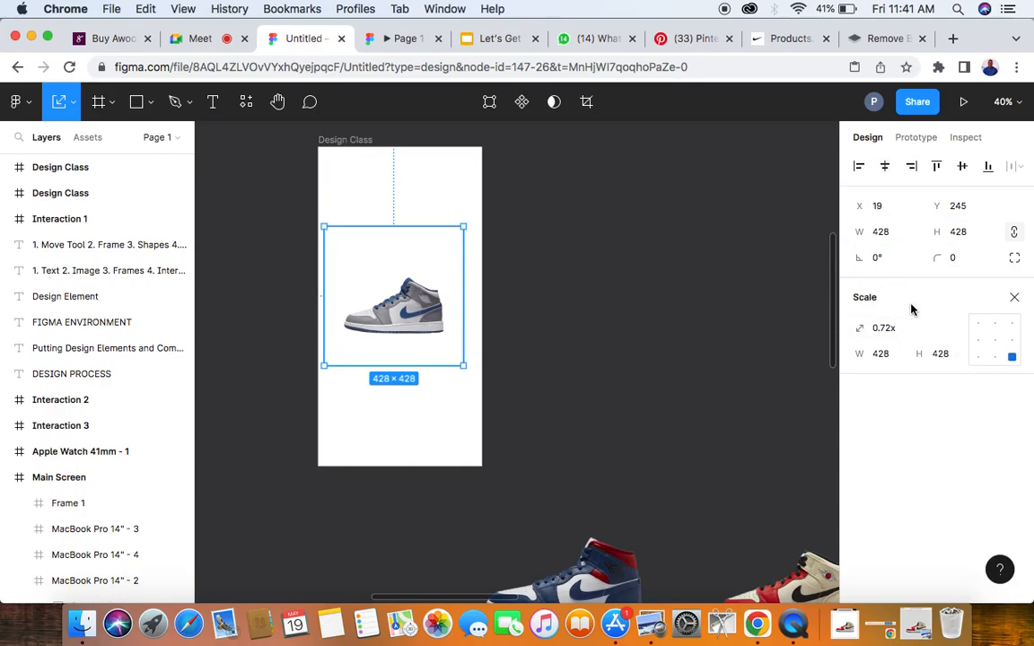
key(v)
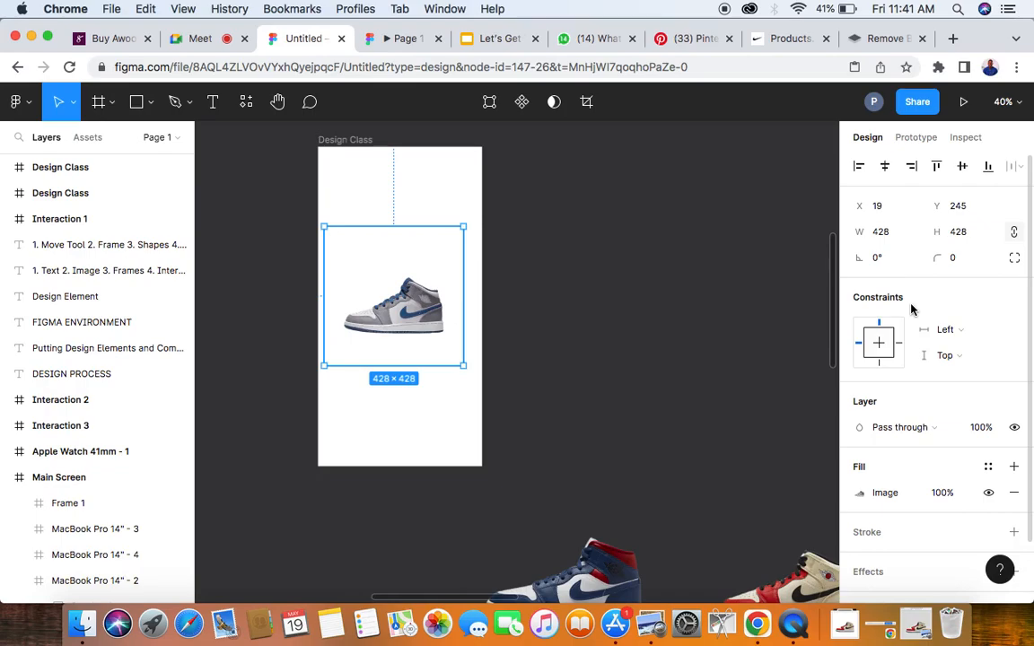
click(885, 168)
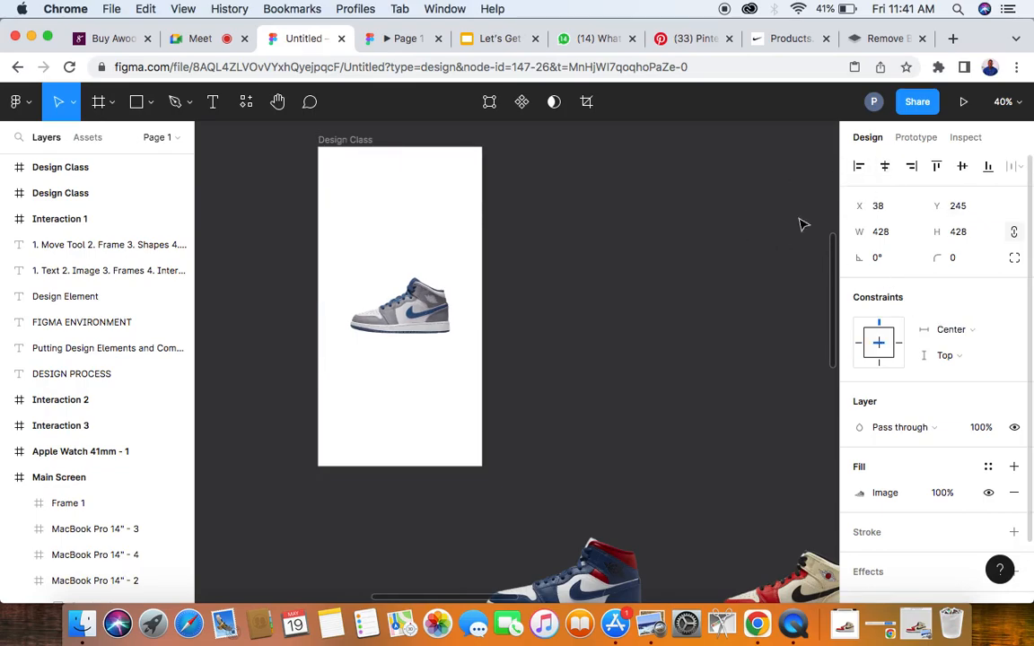
- Set the grey-and-blue sneaker image's width to 430 with its proportions constrained
click(438, 323)
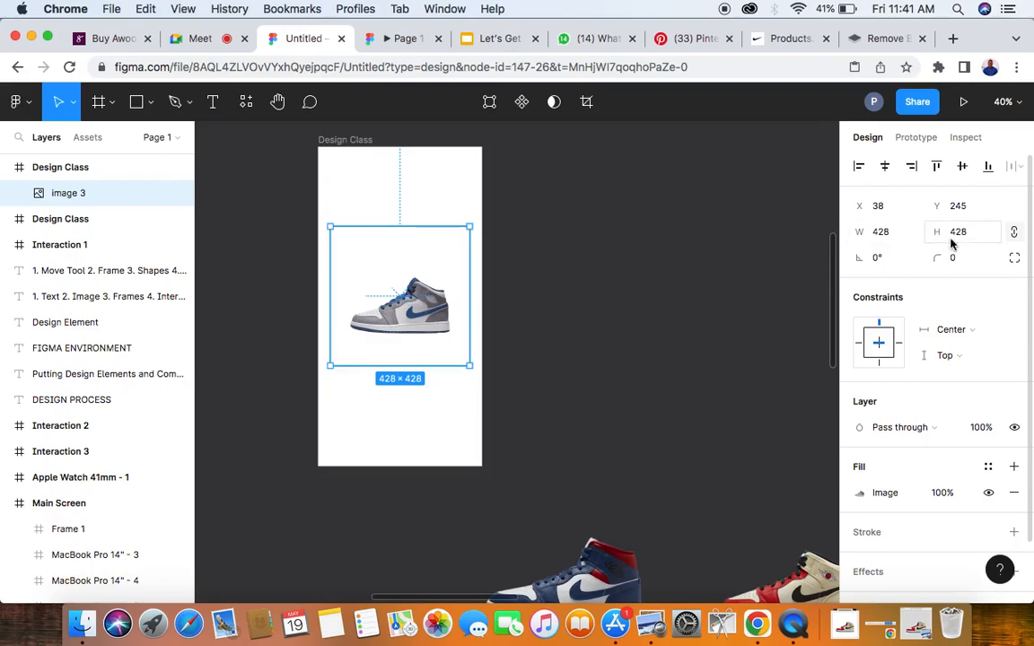
click(892, 235)
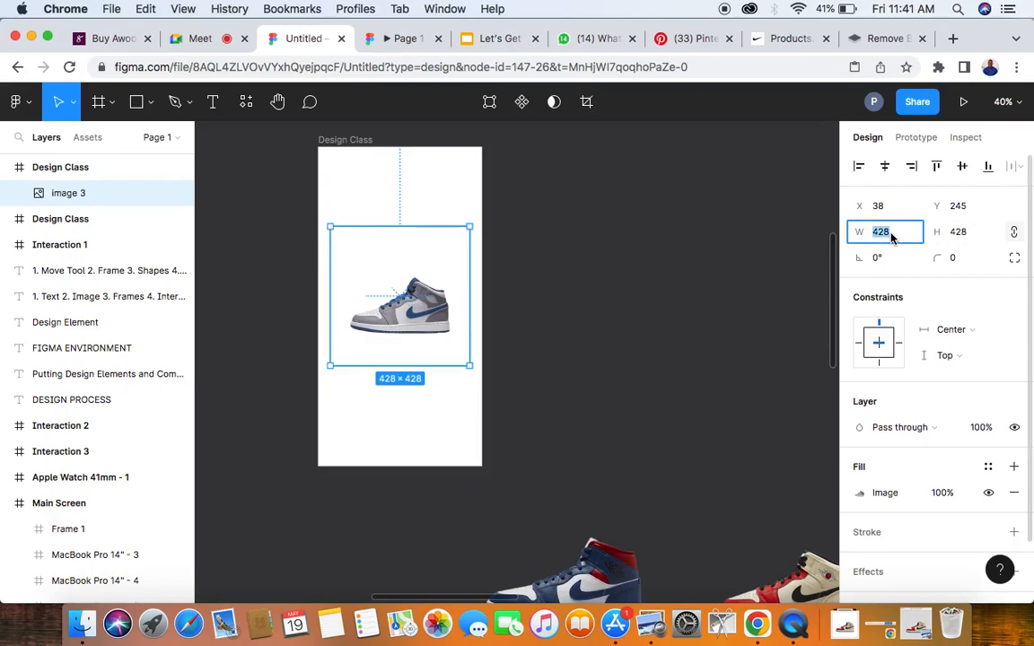
text(430)
key(Return)
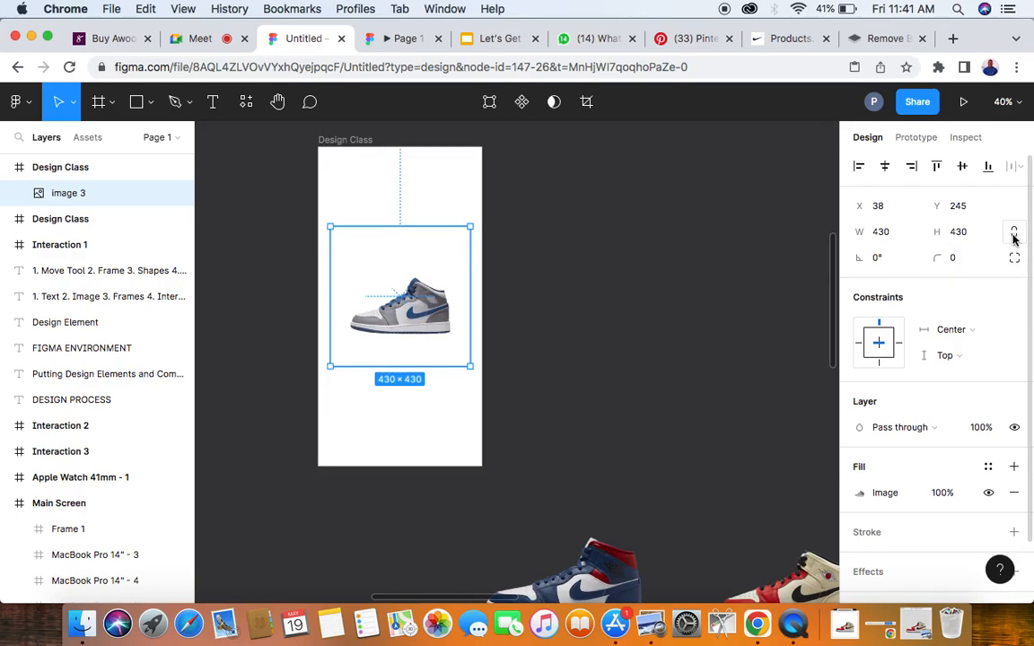
- Try a width of 500 on the grey-and-blue sneaker with unconstrained proportions, undo it, and constrain the proportions again
click(883, 234)
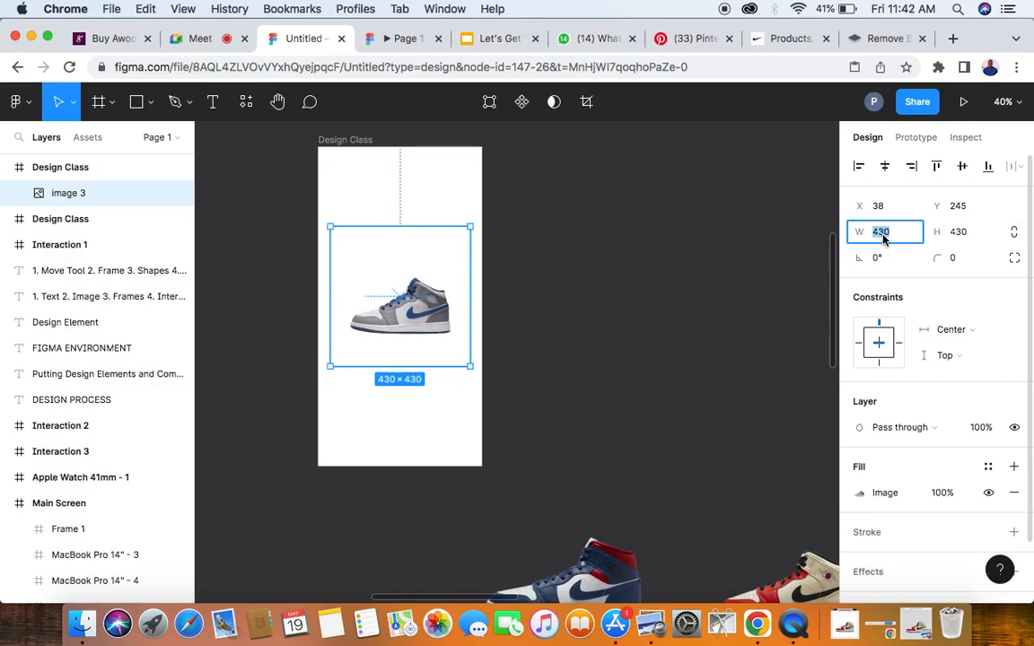
text(500)
key(Return)
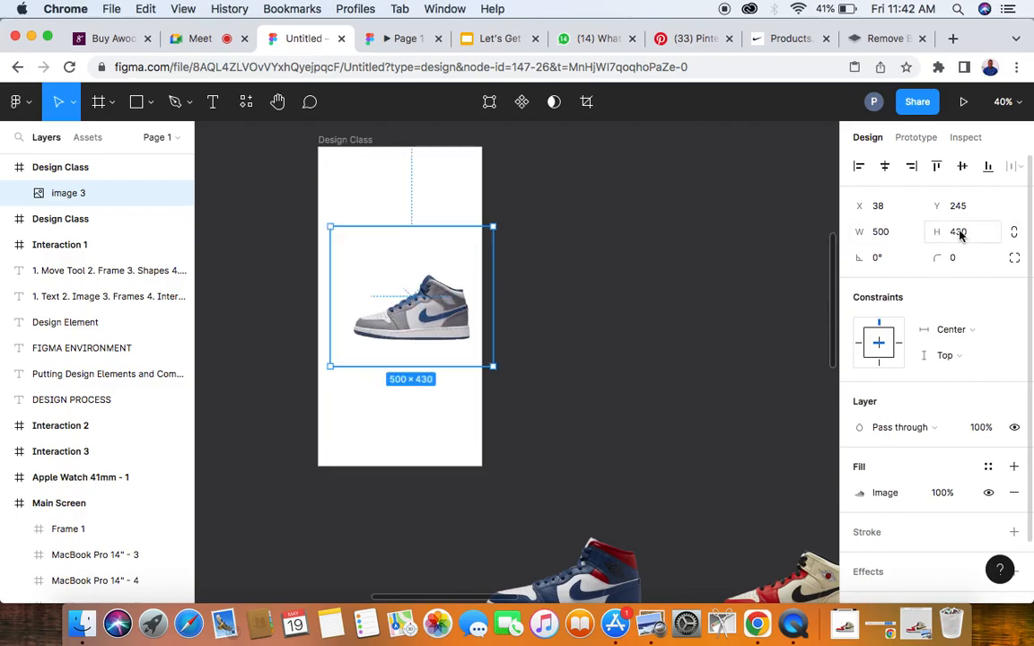
key(super+z)
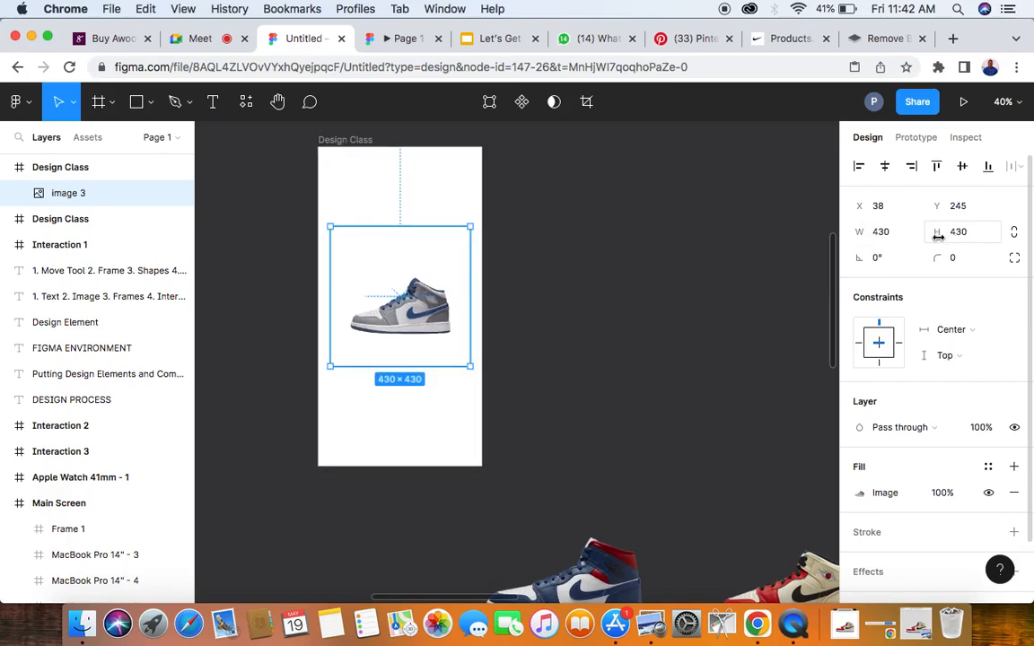
click(1015, 232)
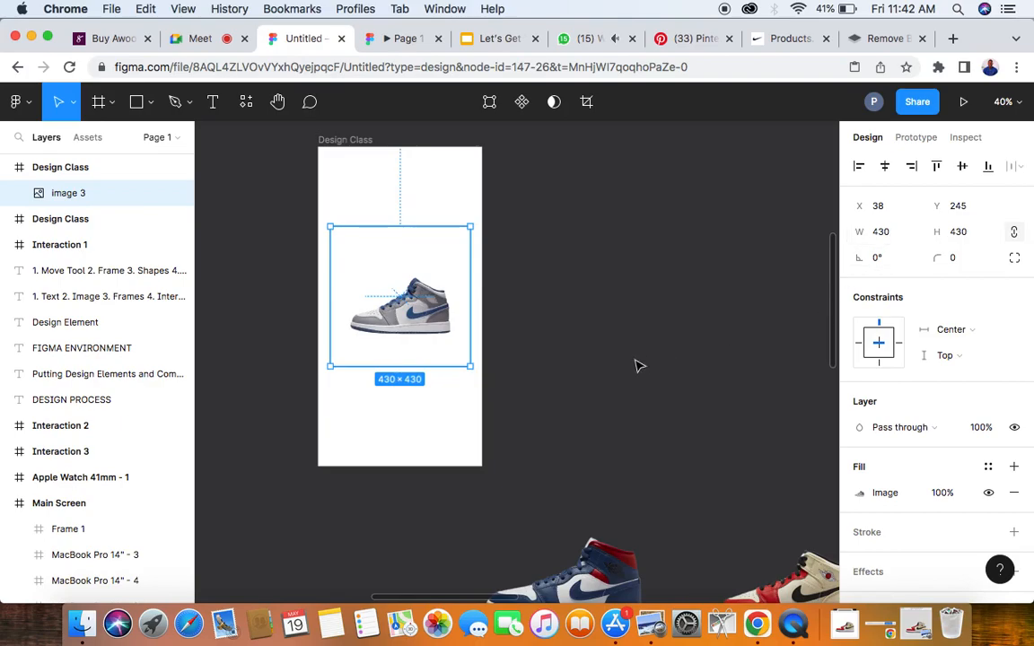
- Set the blue-and-red sneaker image below the narrow frame to a proportional width of 430
scroll(621, 358, down, 3)
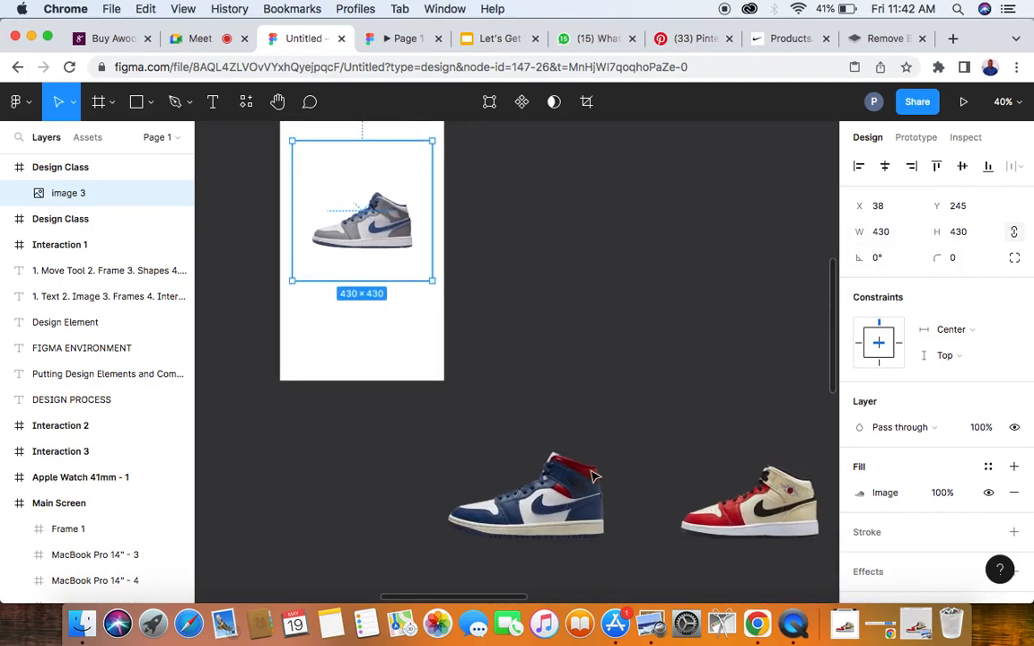
scroll(523, 524, down, 5)
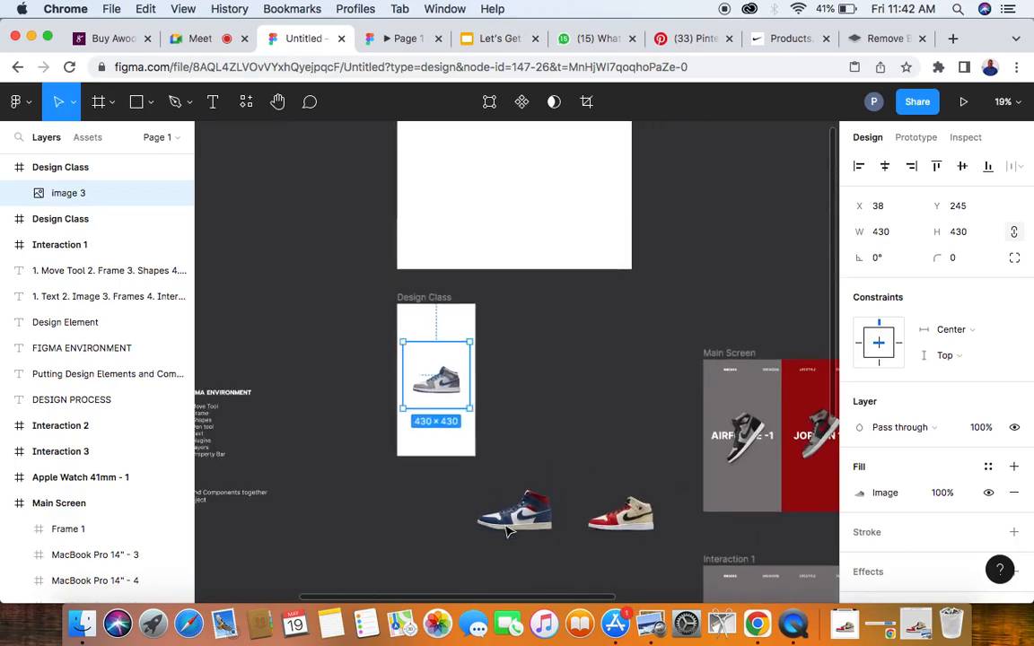
click(526, 531)
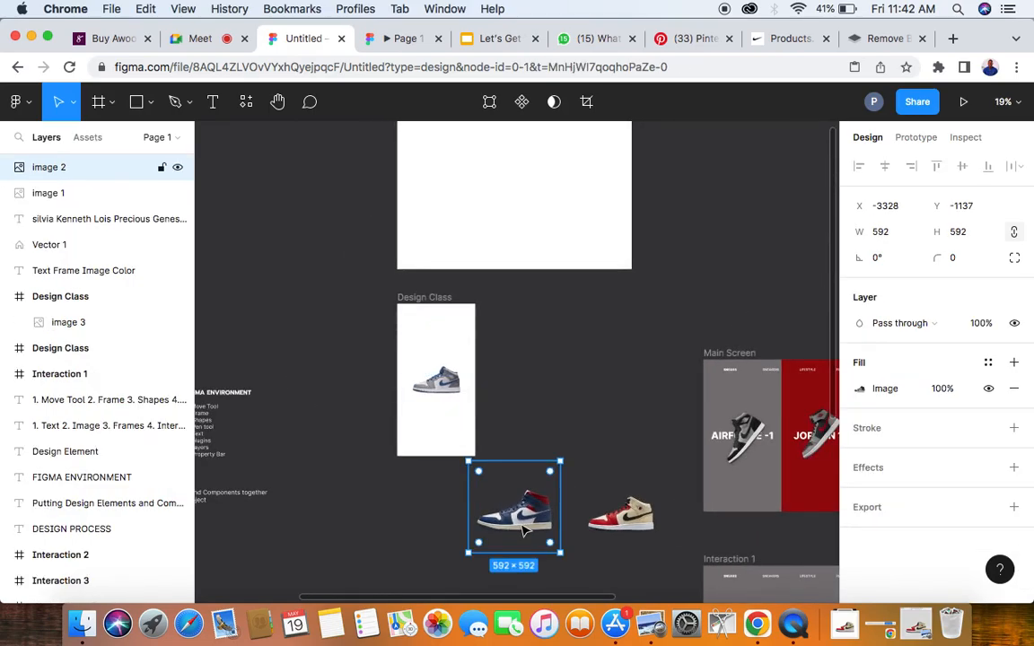
click(883, 233)
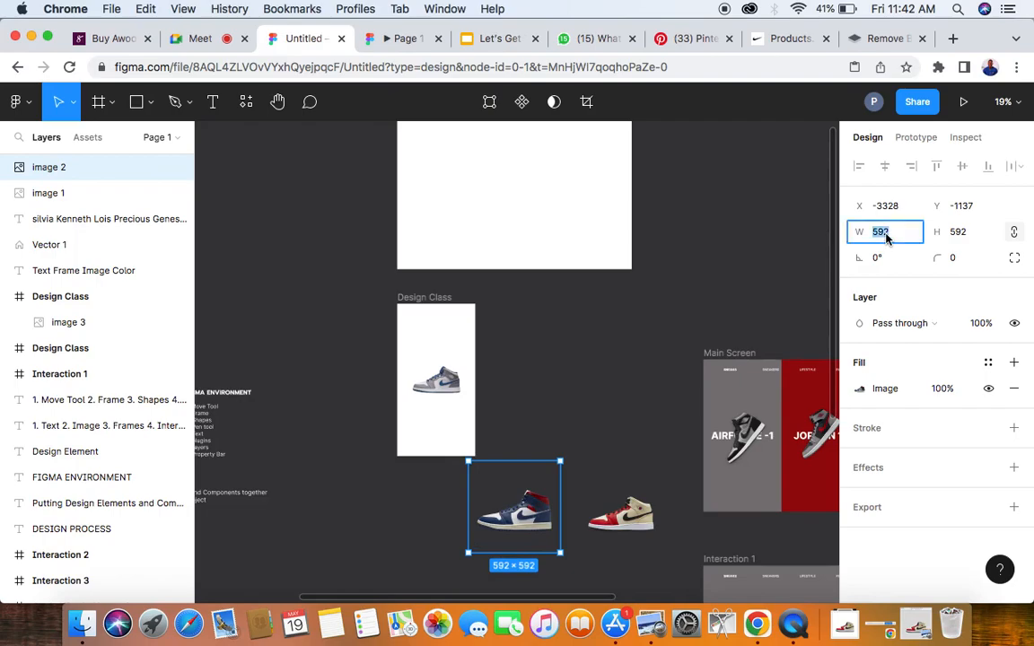
text(430)
key(Return)
- Set the cream-and-red sneaker image to a proportional width of 450
click(646, 514)
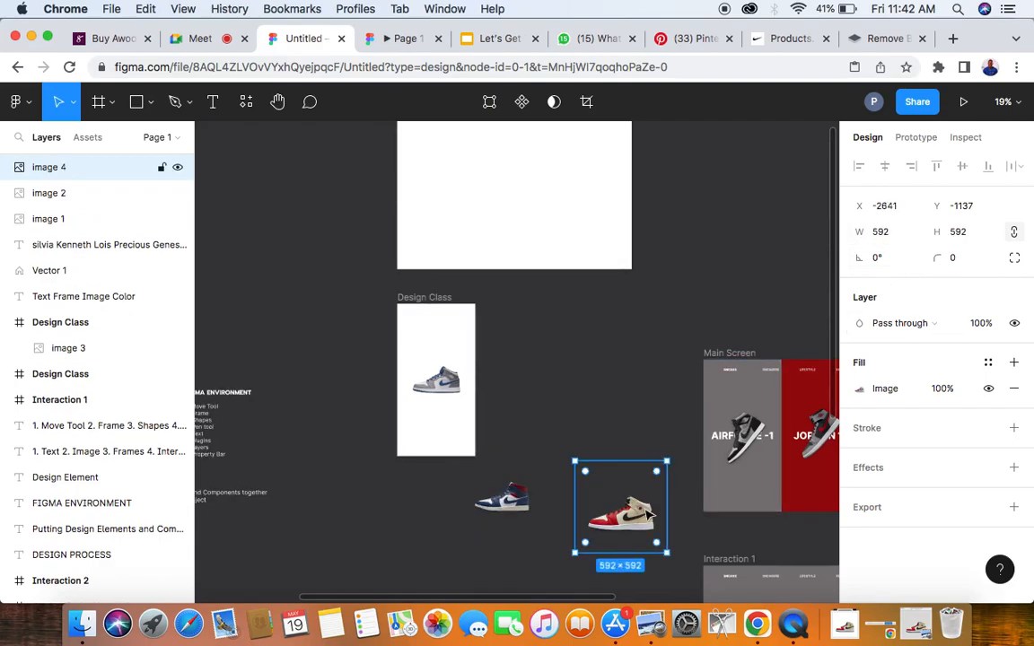
click(883, 235)
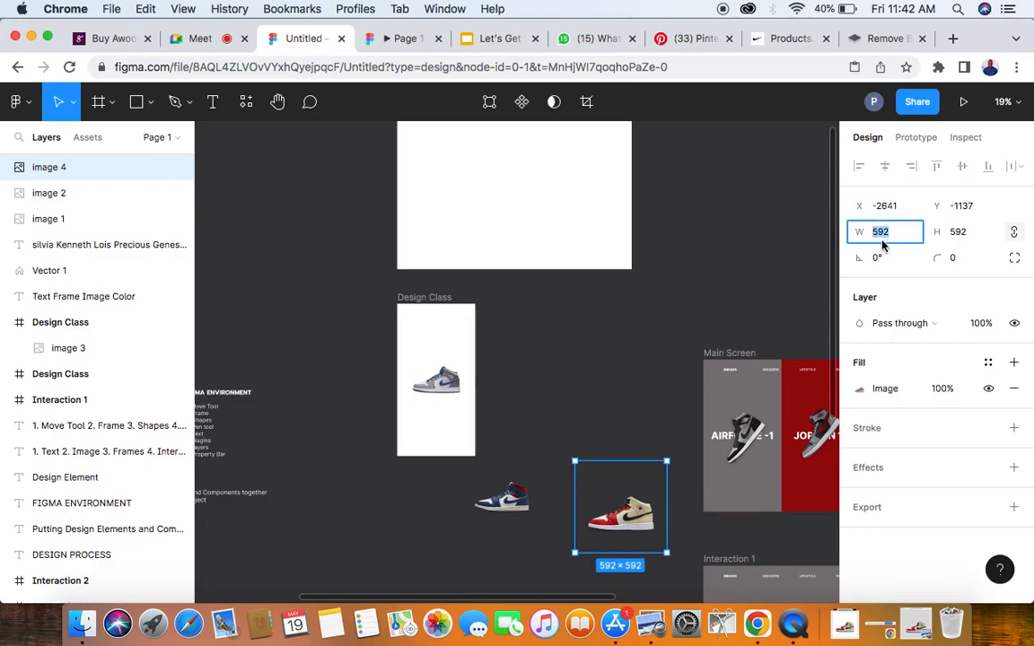
text(450)
key(Return)
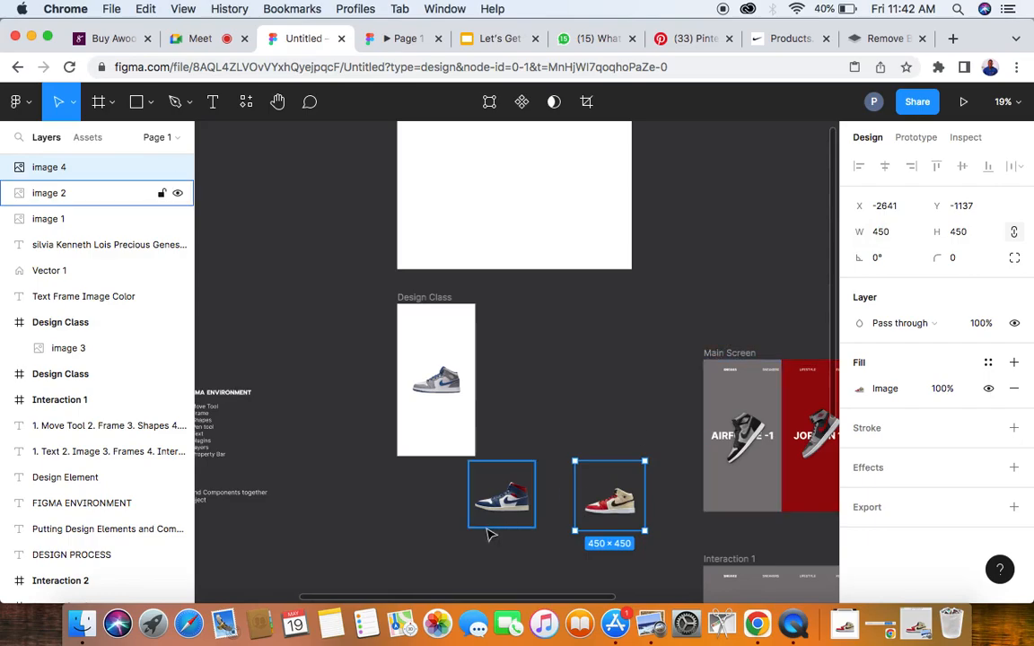
- Set the blue-and-red sneaker image's width to 450 to match the cream-and-red one
click(503, 511)
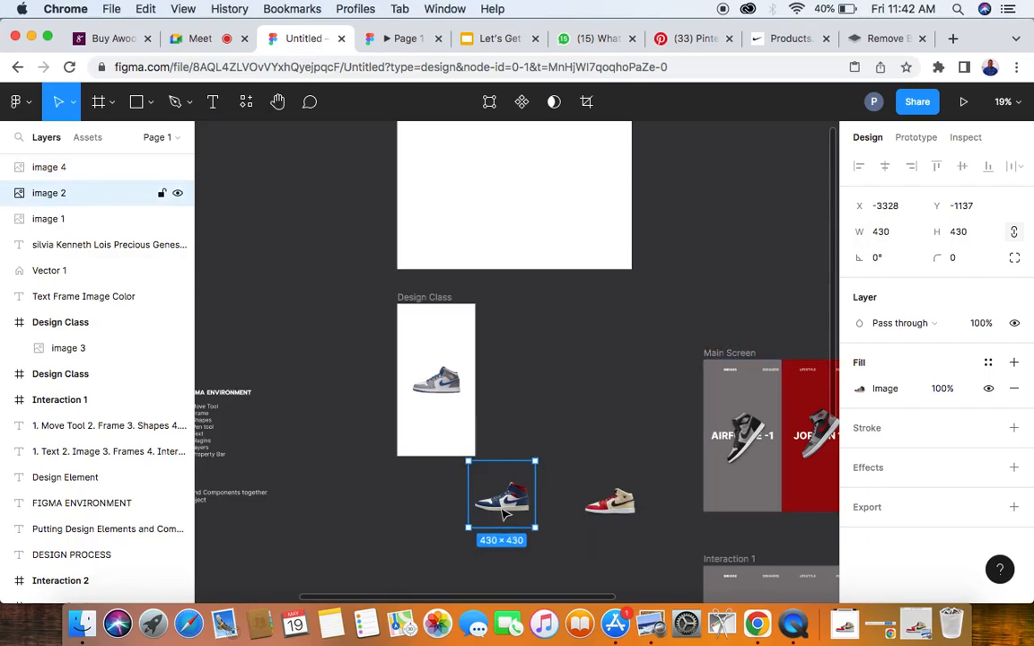
click(888, 232)
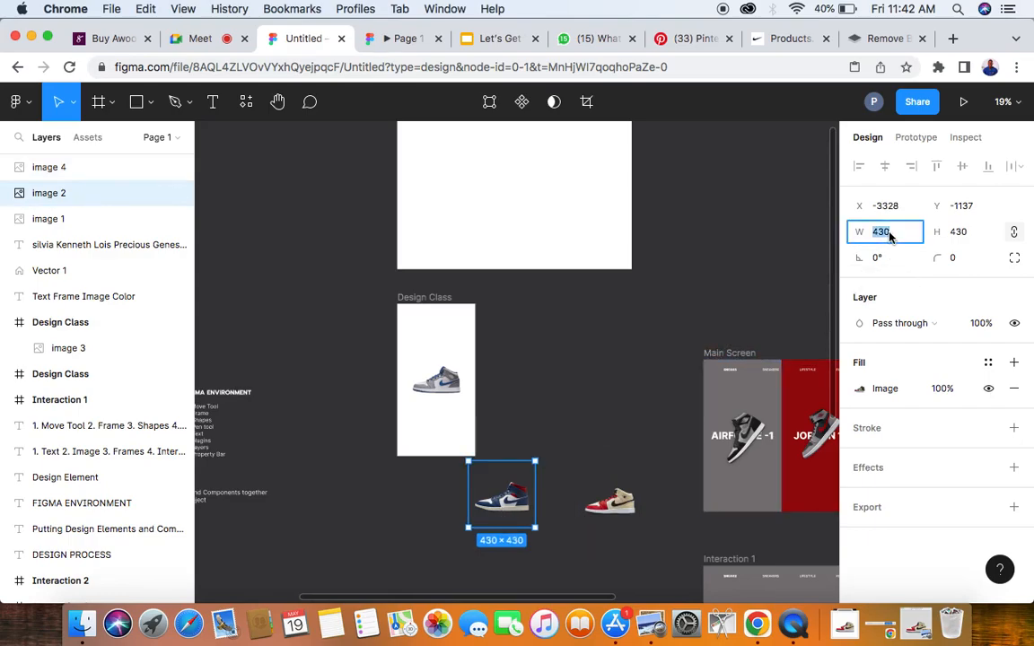
text(45)
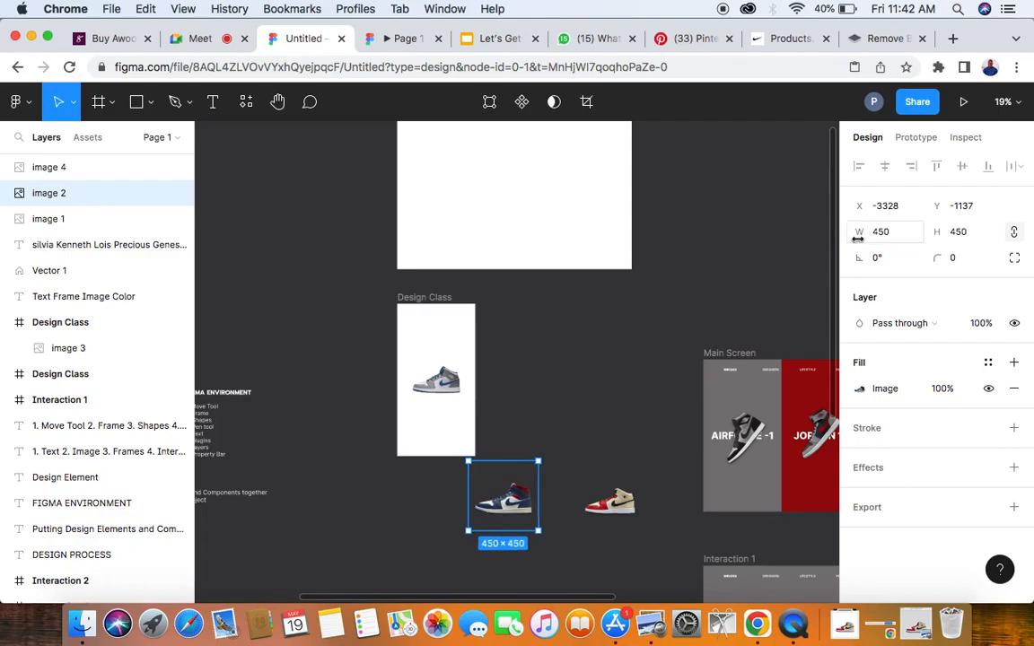
- Set the grey-and-blue sneaker image's width to 450 and centre it horizontally in the narrow frame
click(438, 378)
click(889, 233)
text(45)
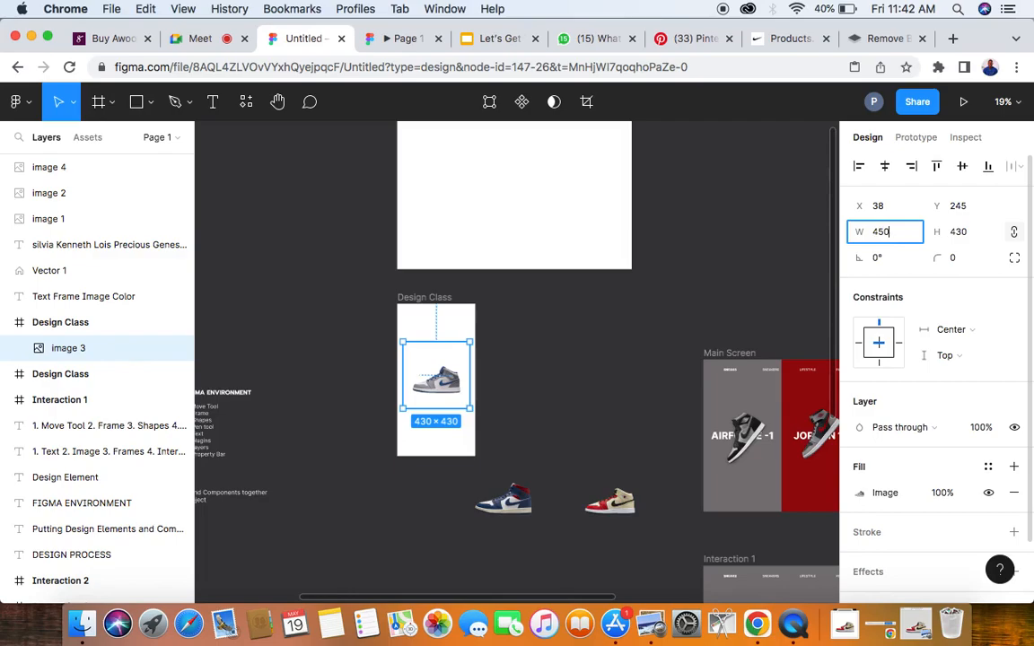
key(Return)
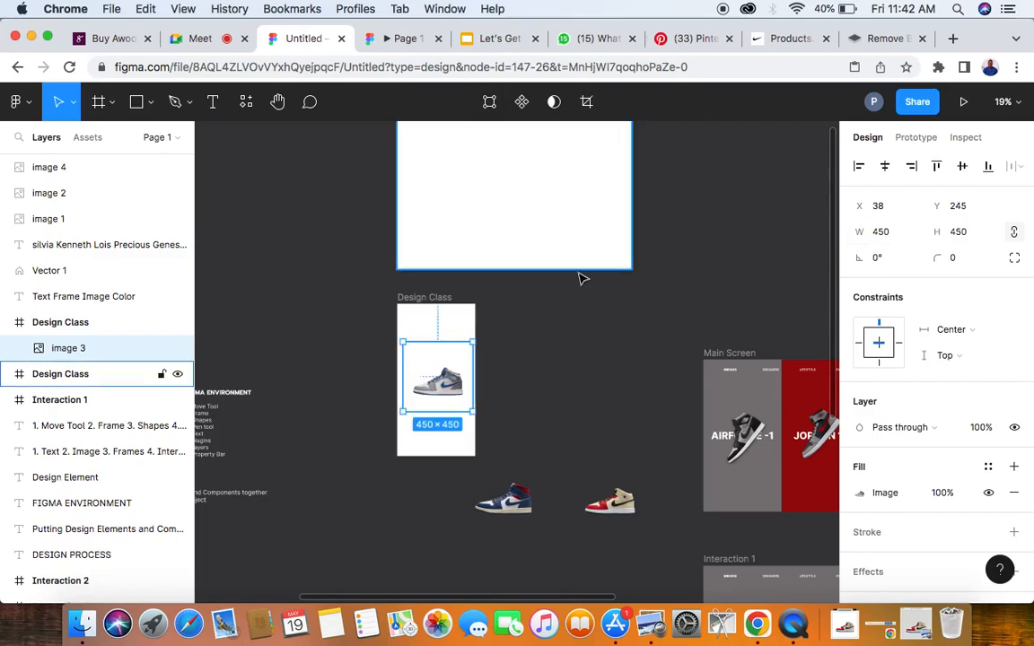
scroll(476, 341, up, 3)
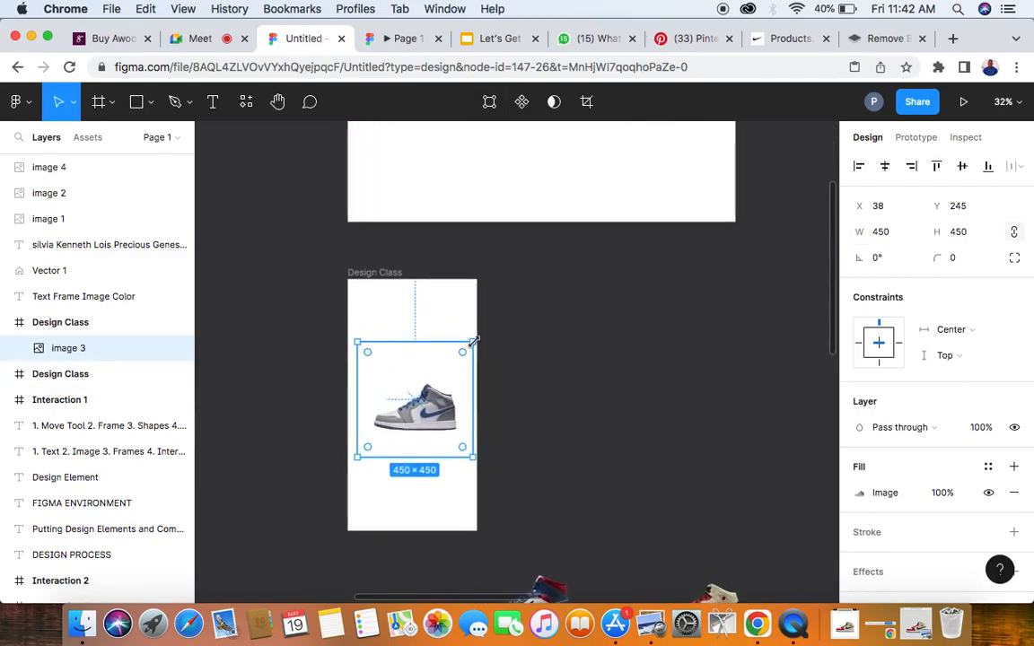
click(886, 167)
- Switch to the Google Meet call, admit the waiting participant, and return to the Figma design file
click(193, 39)
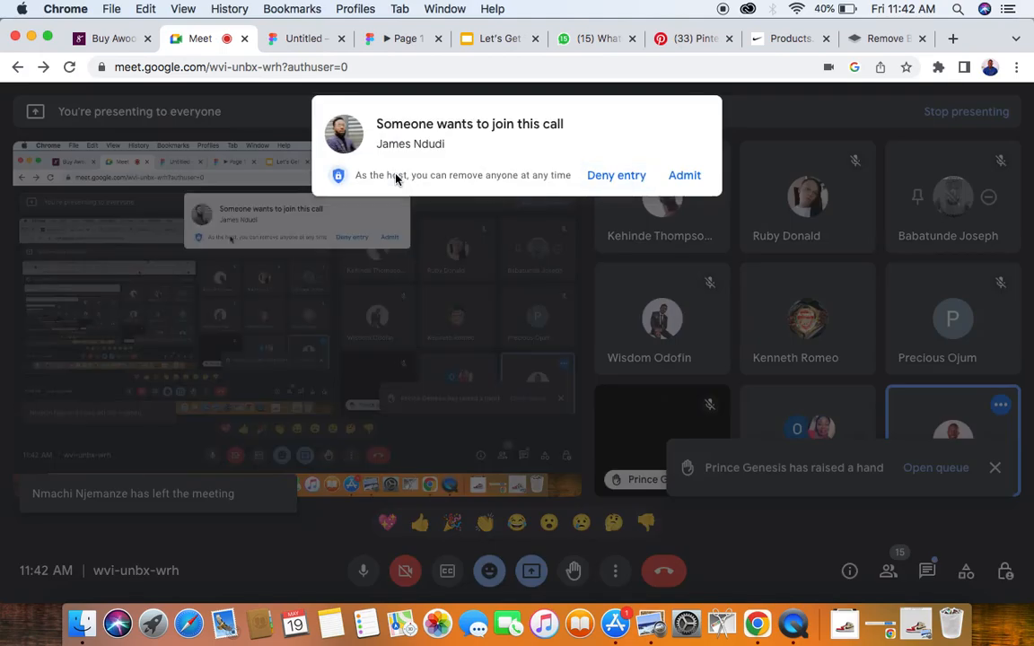
click(685, 175)
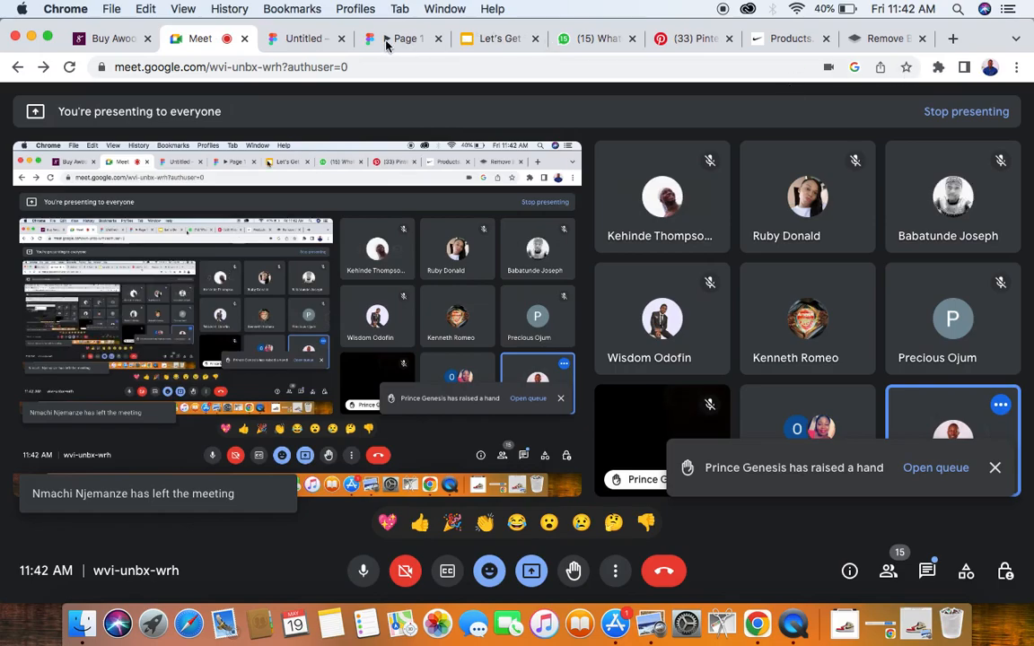
click(306, 40)
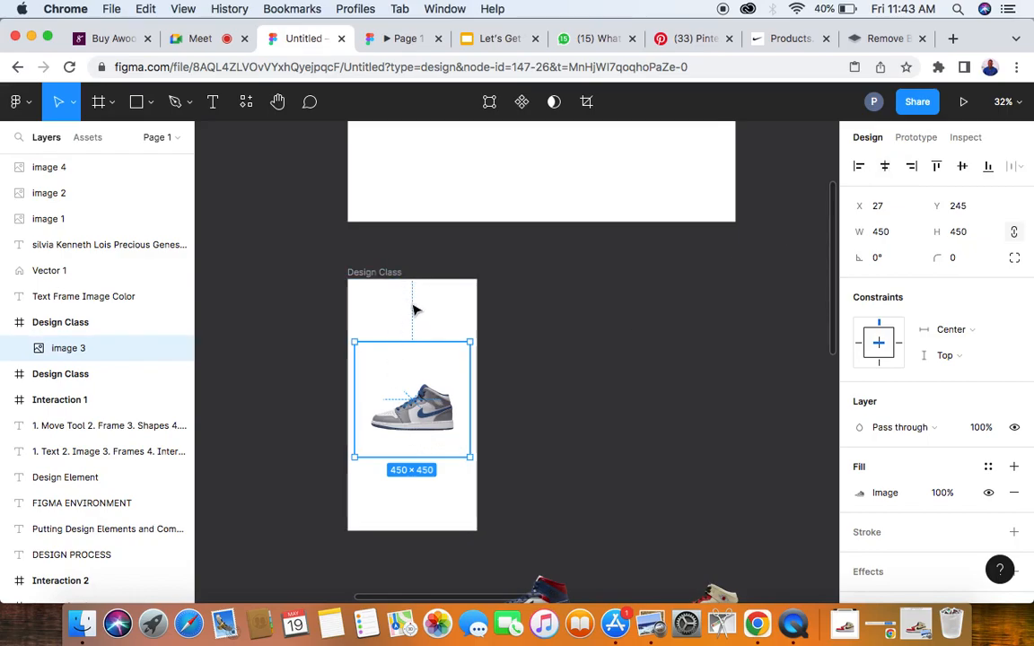
- Centre the grey-and-blue sneaker image vertically in the narrow frame
click(963, 167)
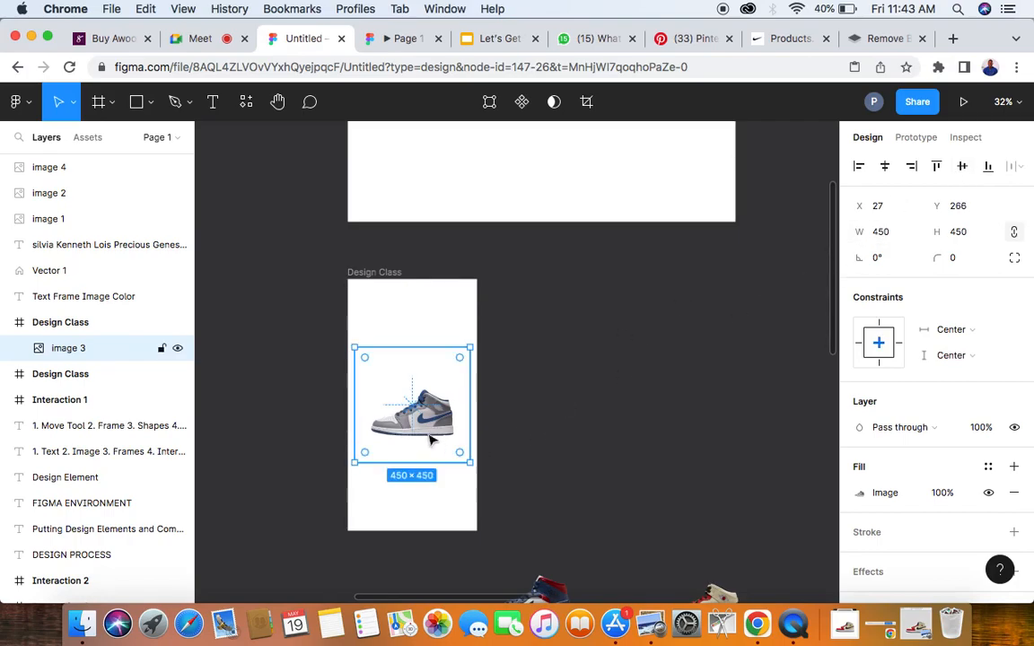
scroll(405, 426, down, 3)
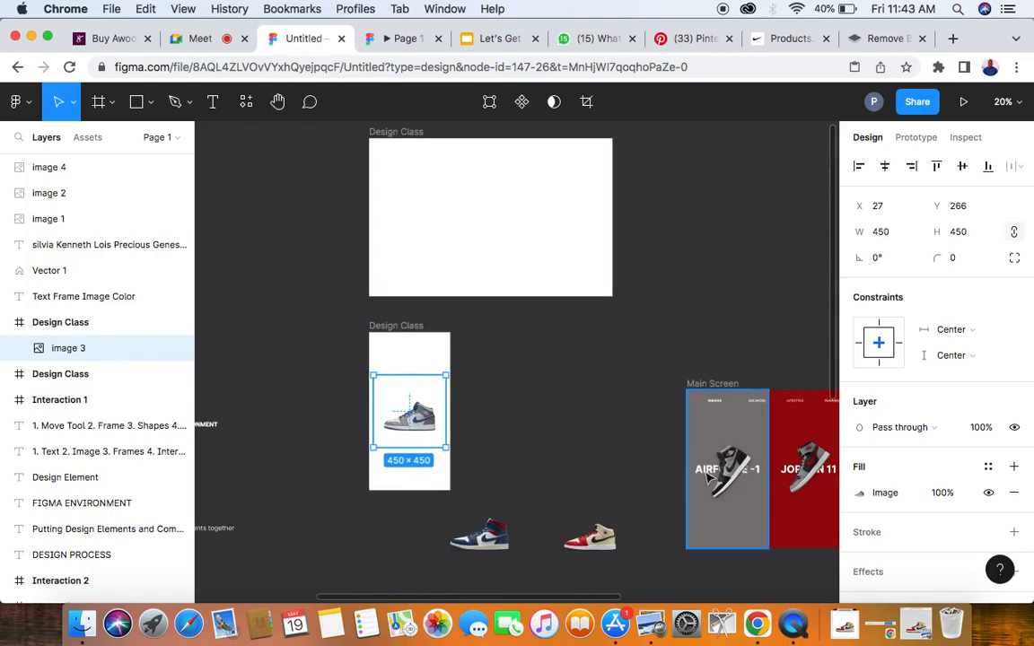
scroll(418, 444, up, 3)
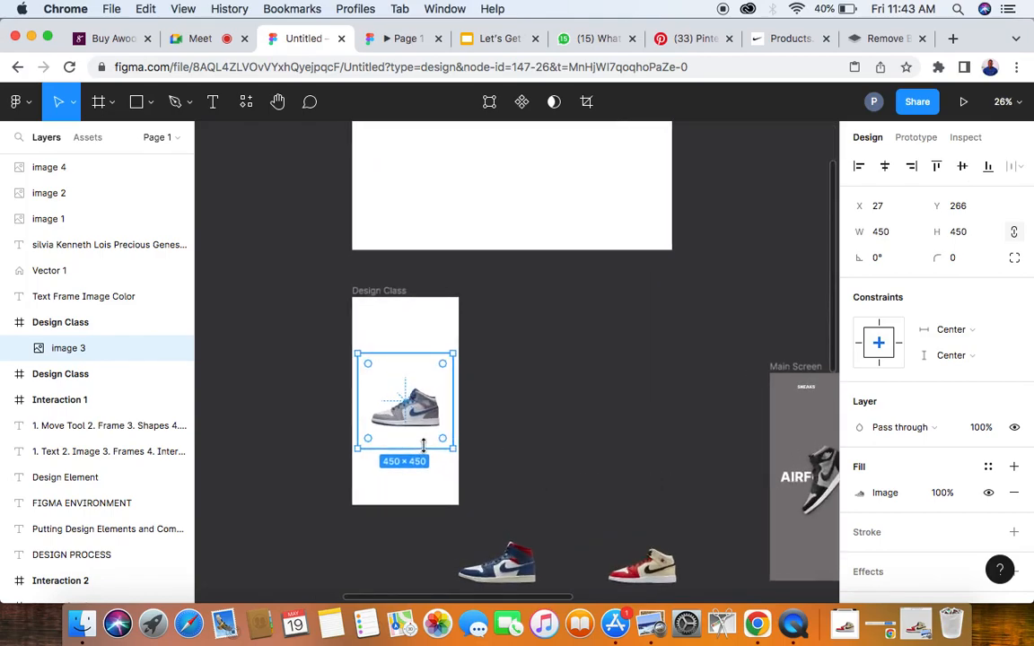
- Rotate the grey-and-blue sneaker image in the narrow frame to 45°
scroll(427, 450, down, 3)
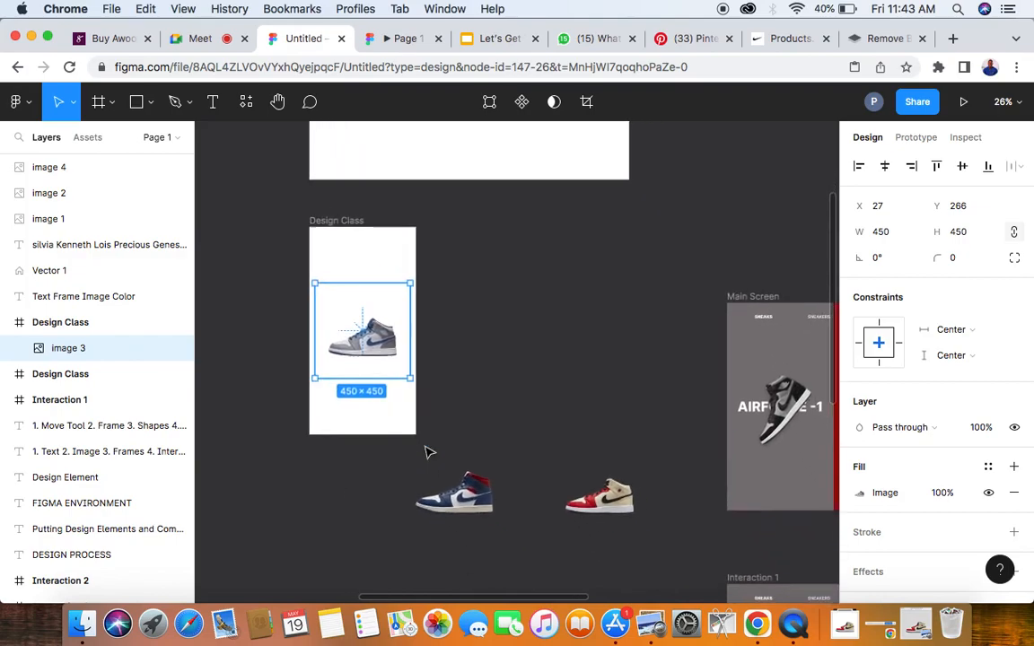
click(877, 259)
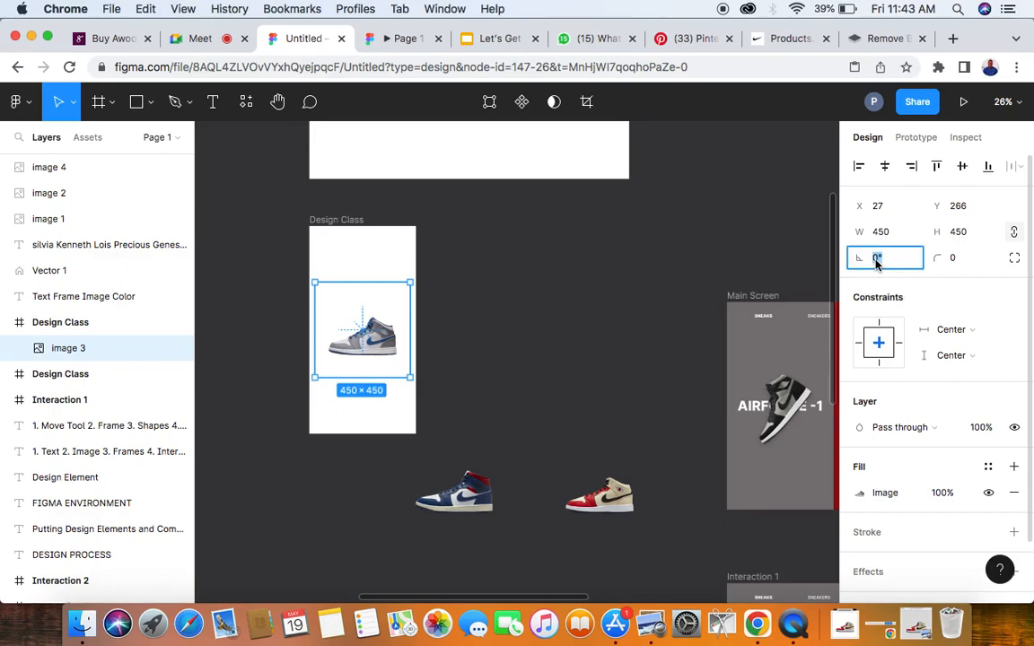
text(45)
key(Return)
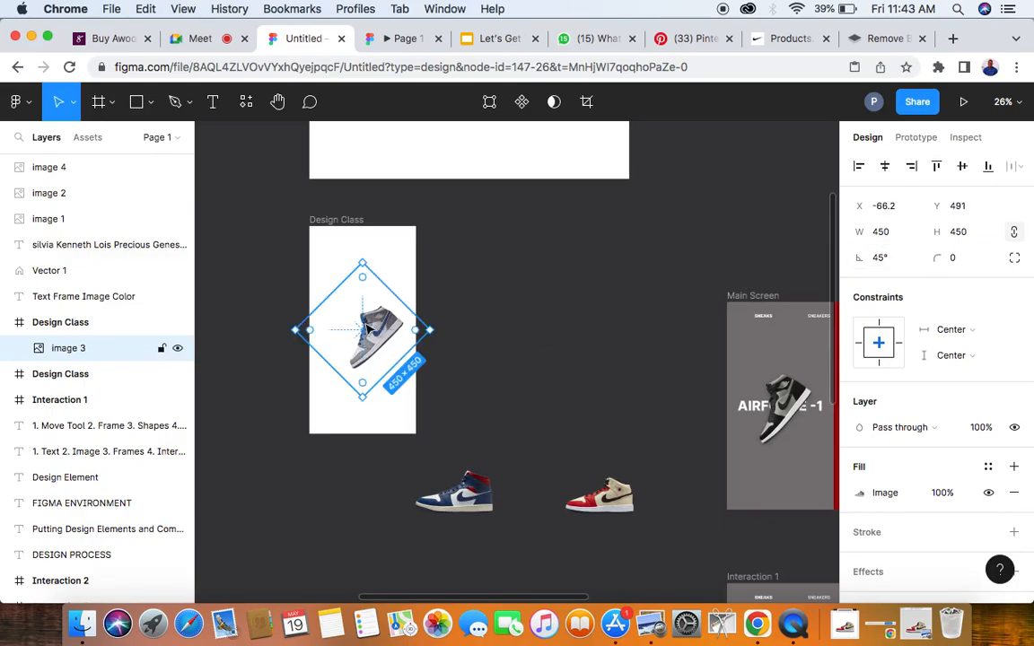
- Align the rotated sneaker image to the narrow frame's horizontal centre and shift it left to about X -96
scroll(368, 330, up, 2)
click(885, 167)
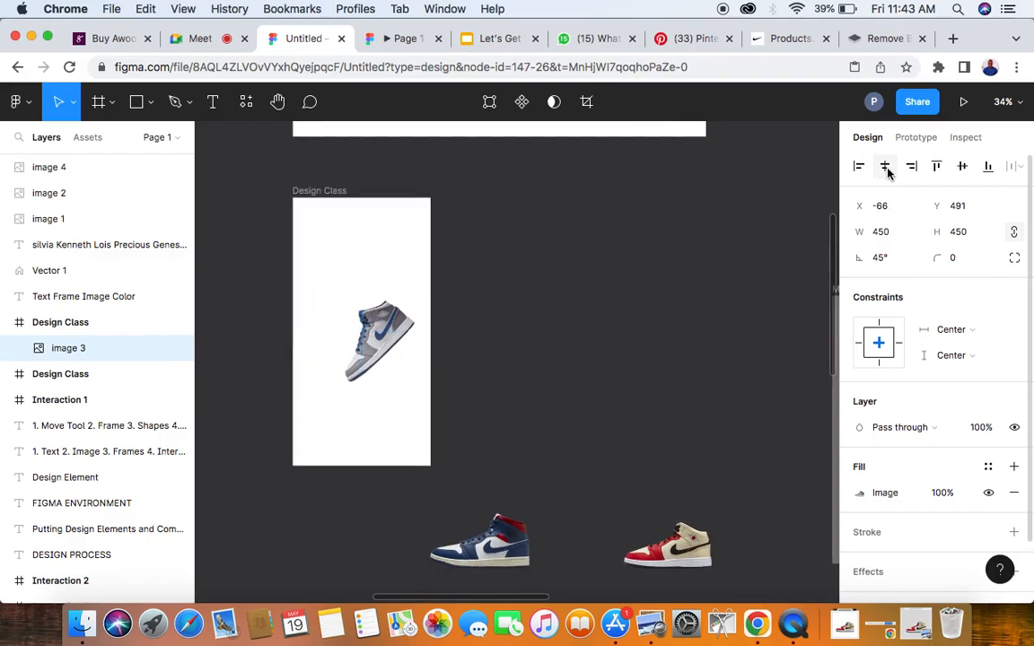
drag(381, 347, 361, 345)
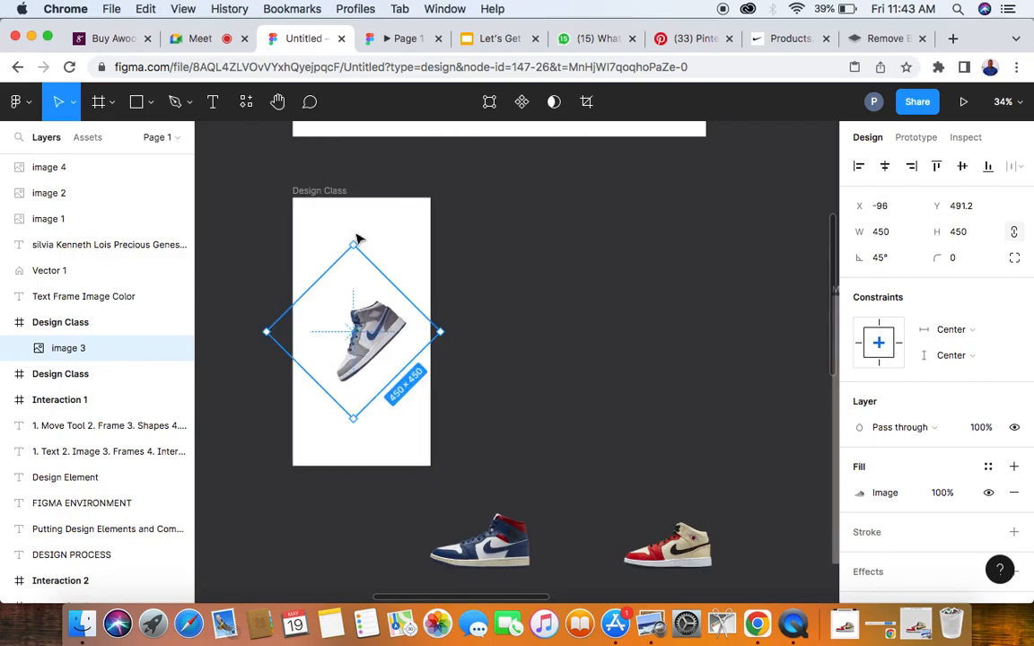
- Select the narrow Design Class frame and examine how the Main Screen panels' background colours relate to their sneakers
click(323, 194)
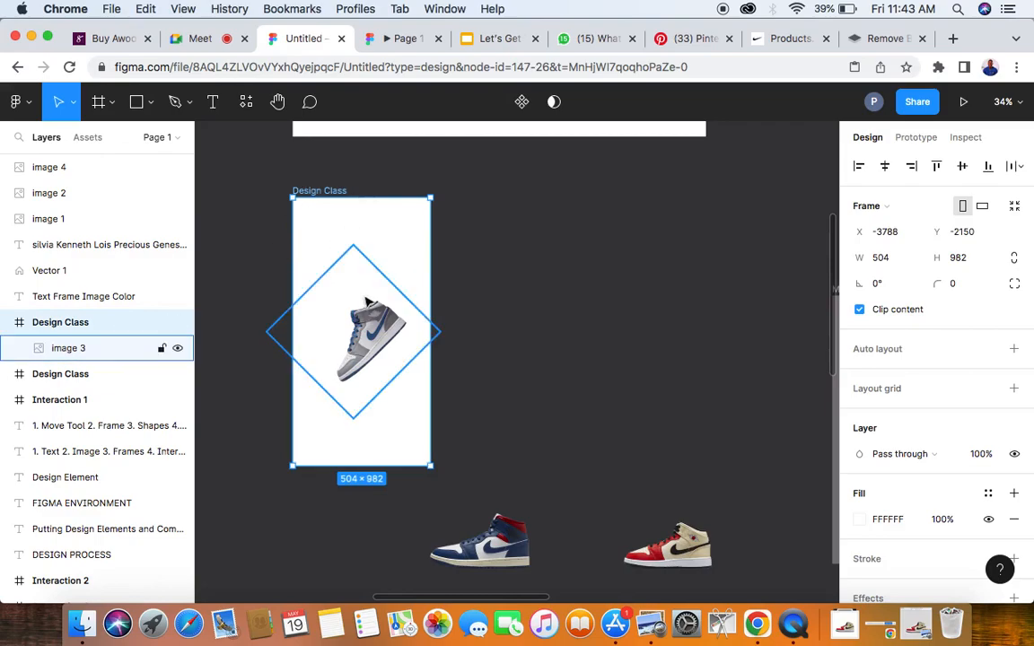
scroll(418, 307, down, 3)
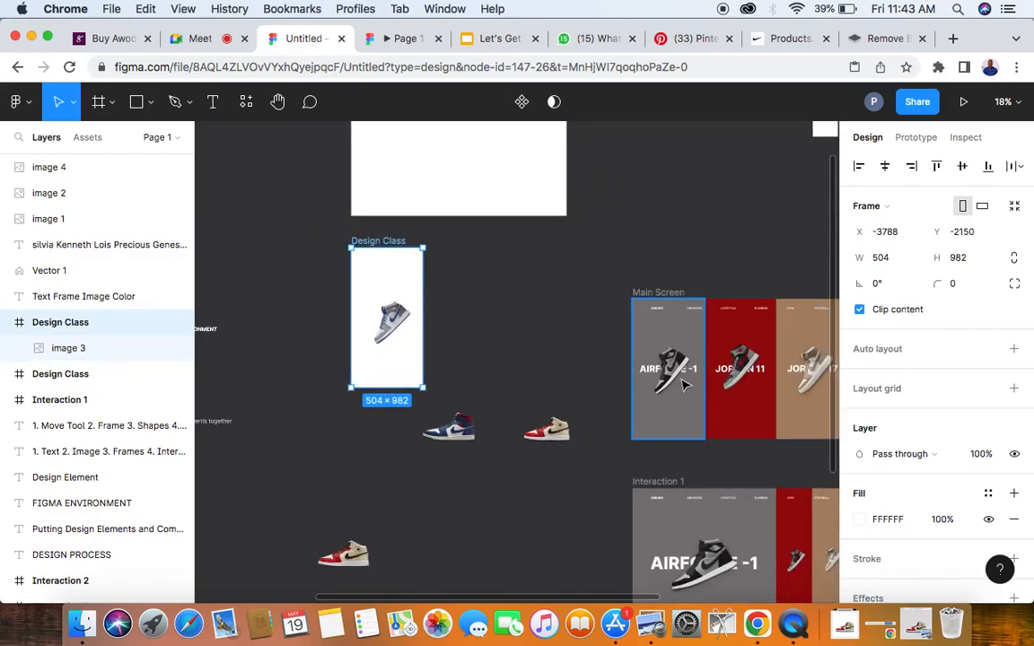
scroll(692, 387, up, 3)
scroll(682, 386, up, 5)
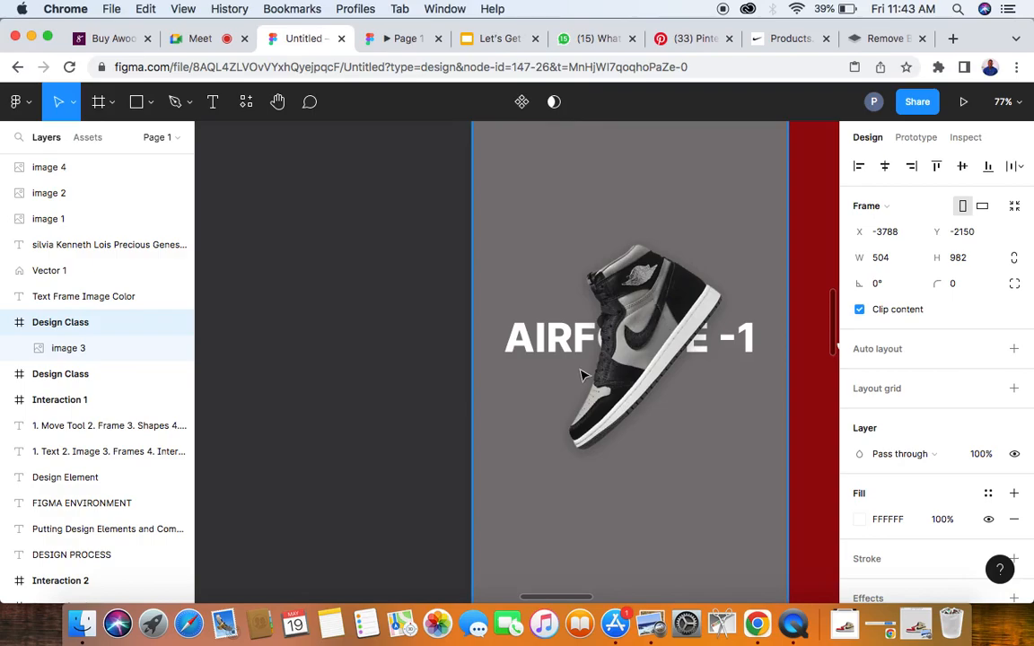
scroll(582, 376, down, 5)
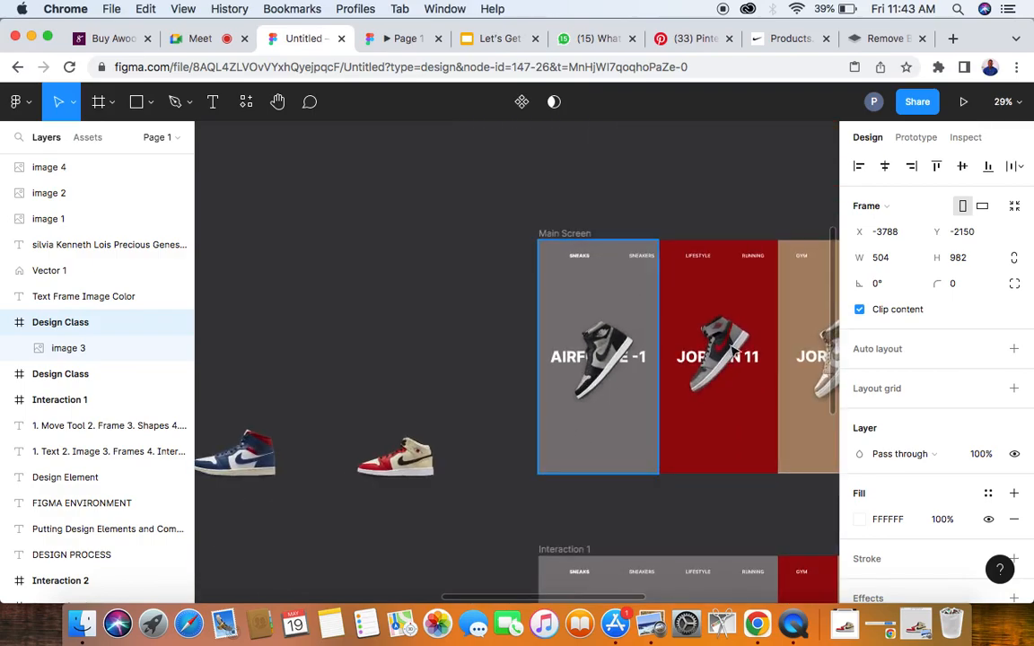
scroll(742, 343, up, 5)
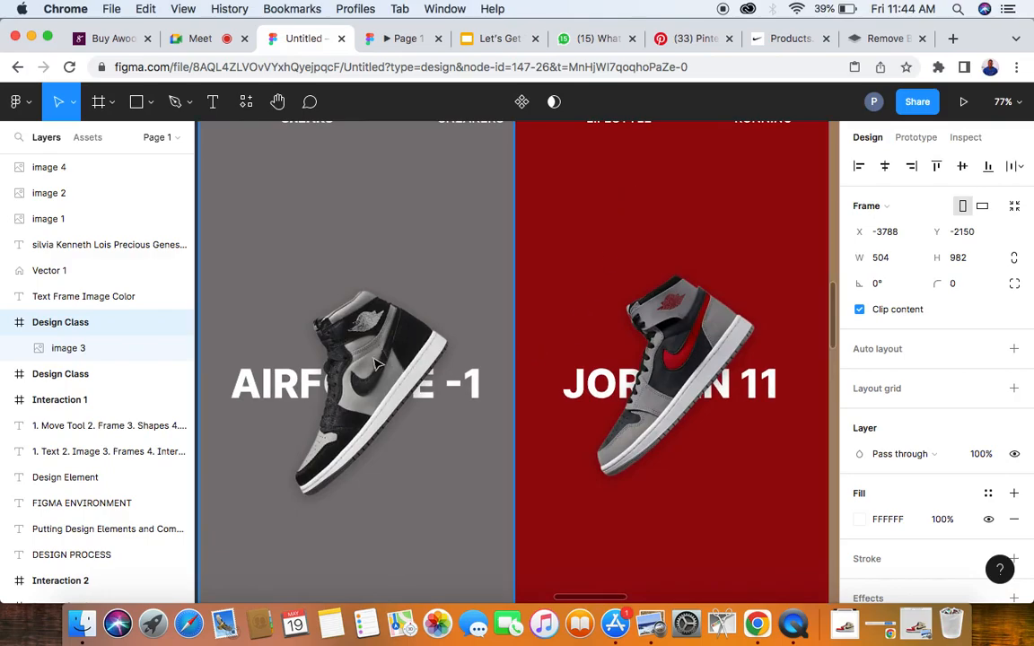
scroll(392, 175, down, 5)
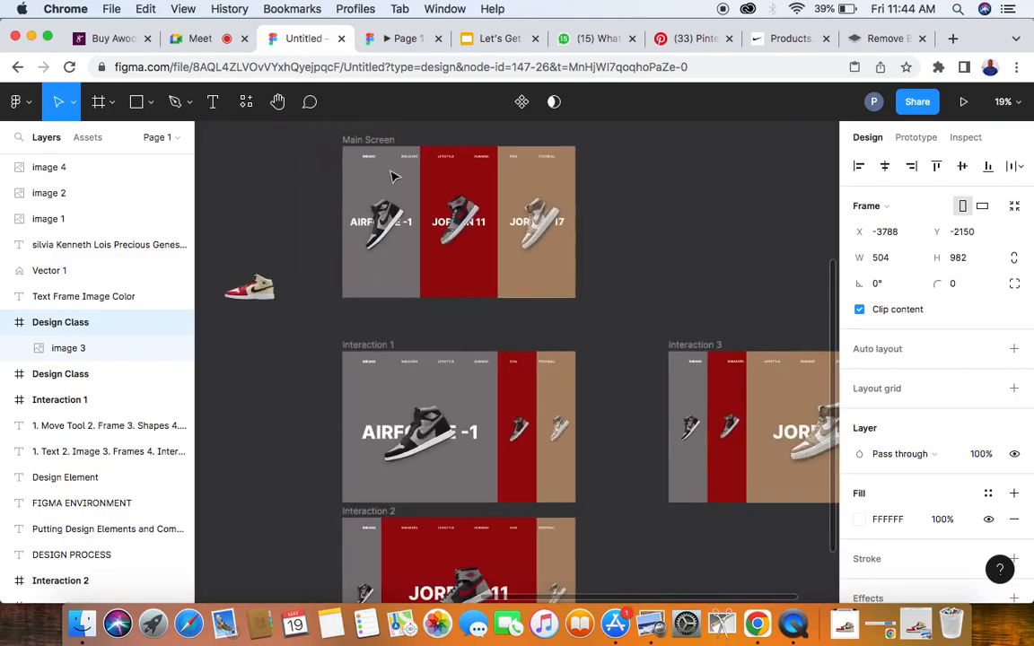
scroll(558, 231, up, 3)
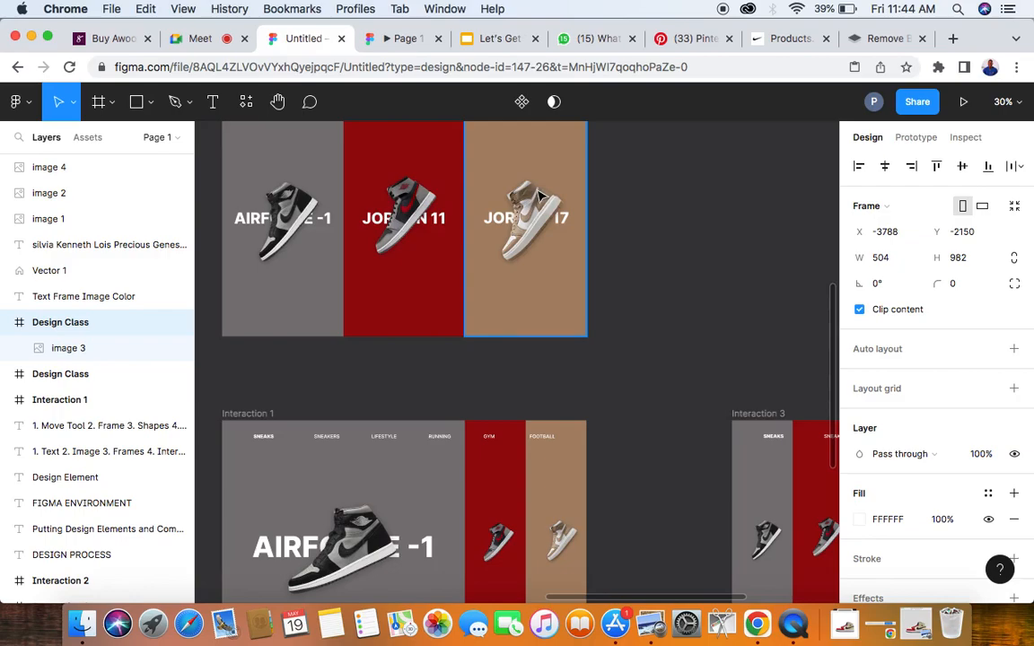
scroll(540, 196, up, 3)
scroll(538, 194, left, 5)
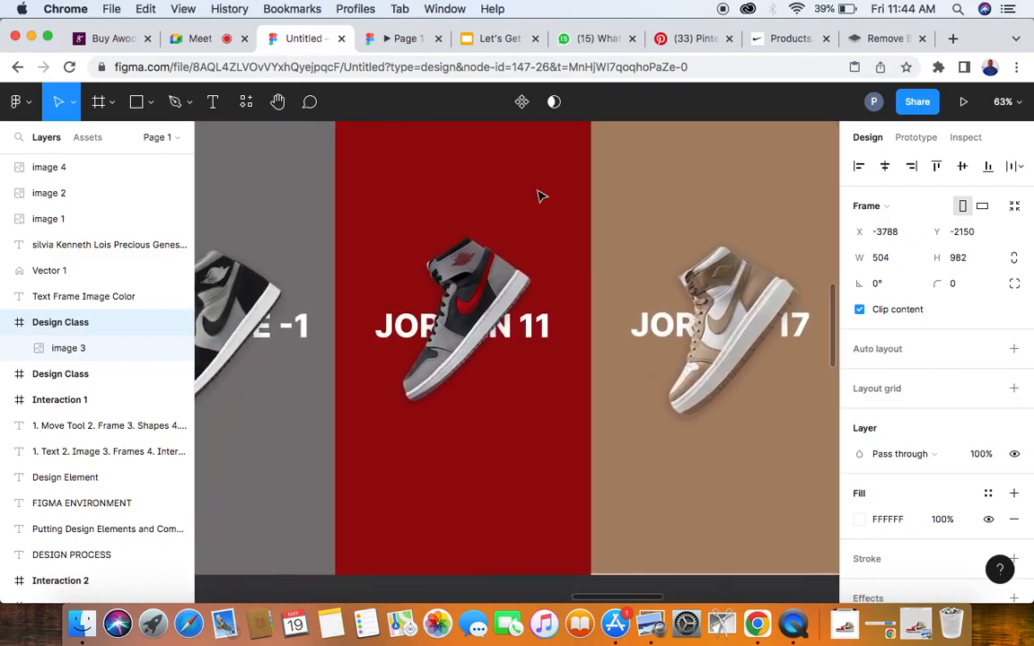
scroll(539, 198, down, 5)
scroll(376, 182, left, 5)
scroll(376, 182, up, 2)
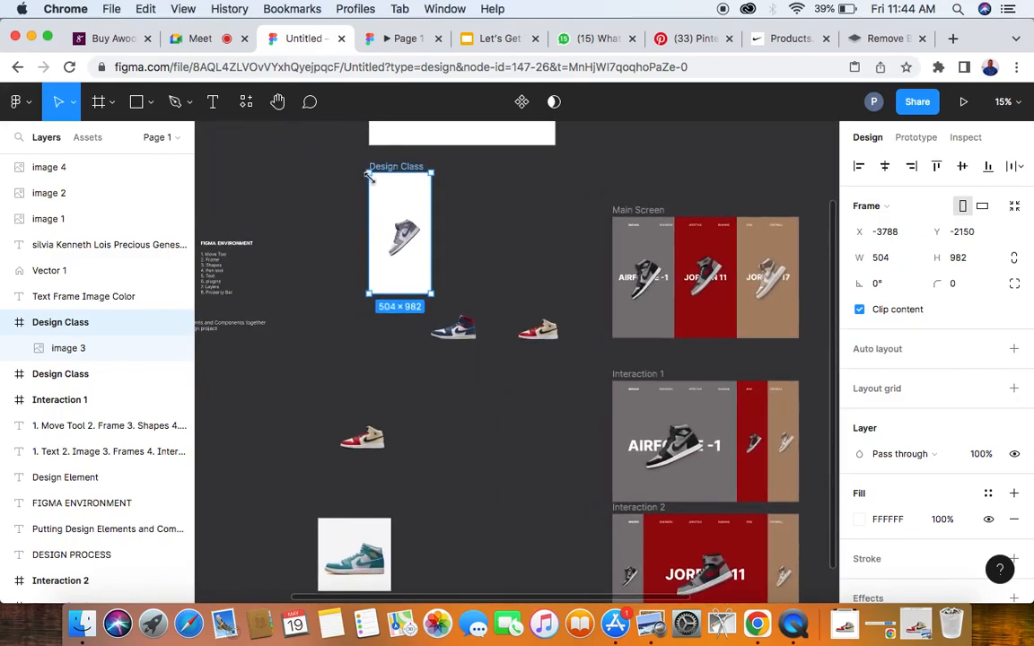
- Fill the narrow Design Class frame with the blue 2A5280 sampled from the sneaker's swoosh
scroll(408, 232, up, 5)
scroll(409, 232, up, 3)
scroll(409, 233, left, 1)
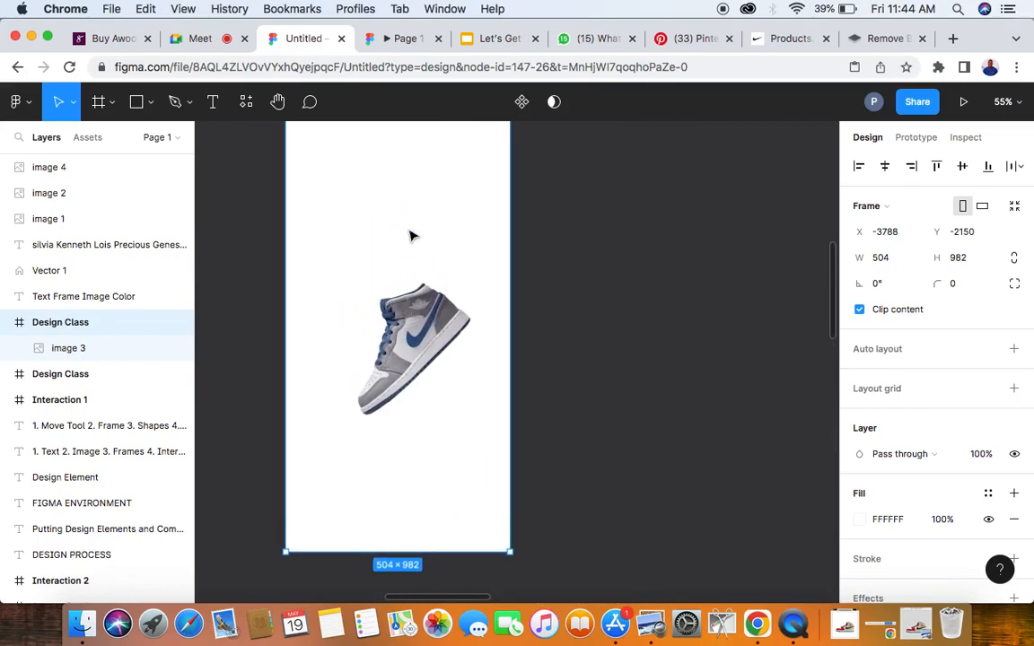
scroll(410, 236, up, 3)
scroll(409, 236, left, 1)
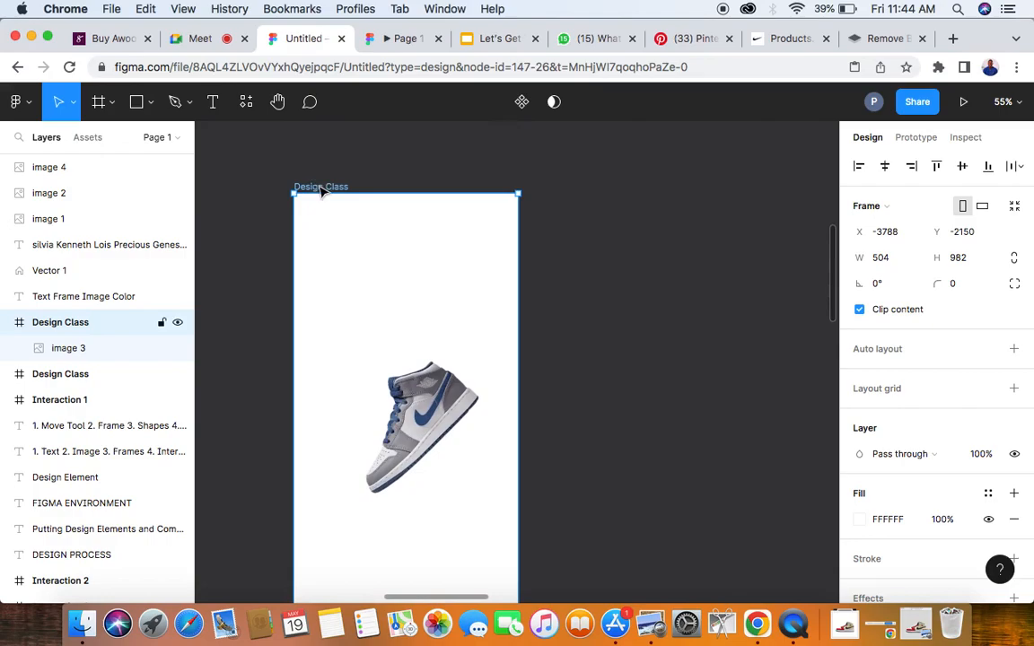
scroll(340, 187, right, 2)
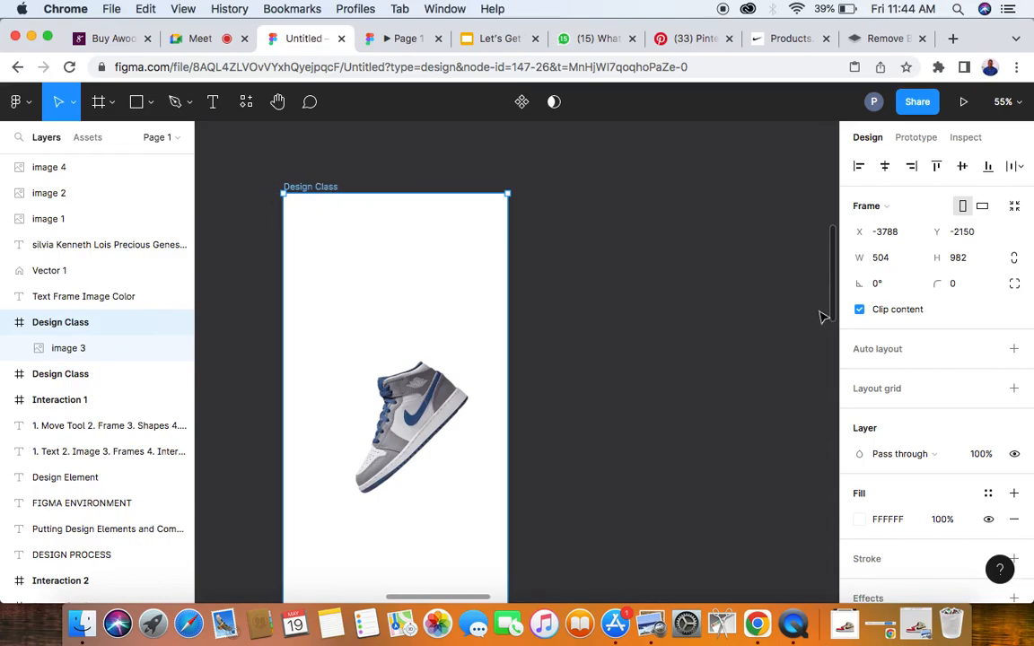
scroll(878, 489, down, 2)
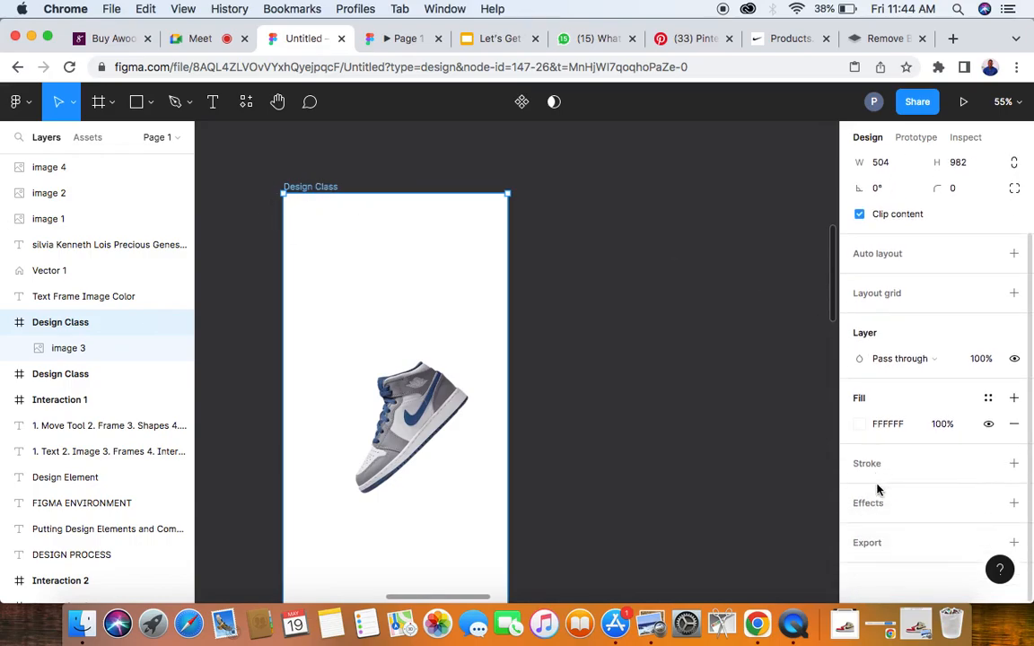
click(859, 427)
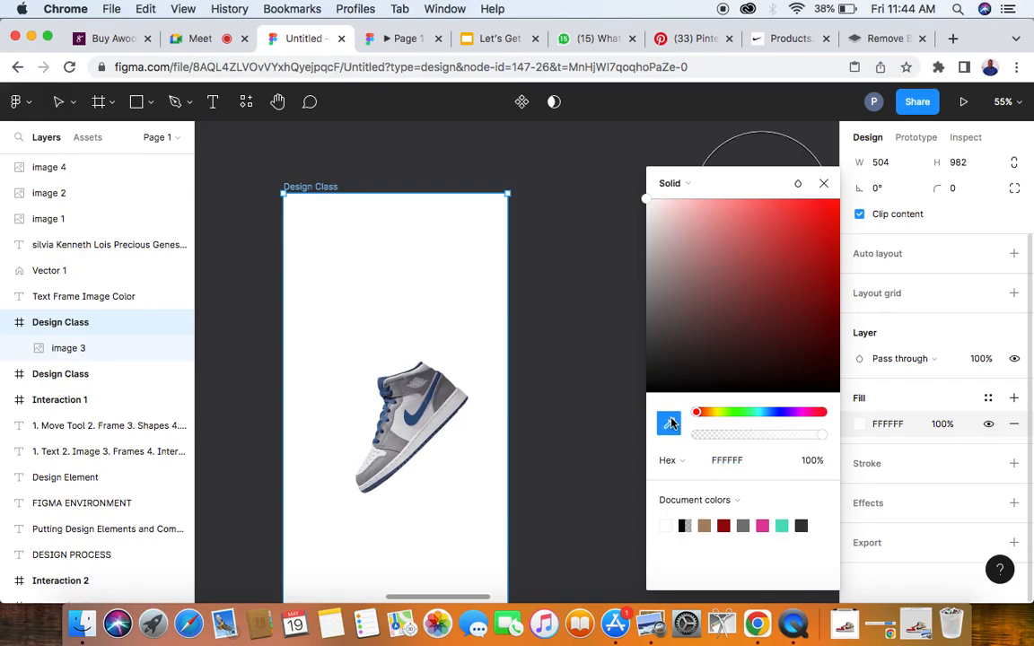
click(413, 413)
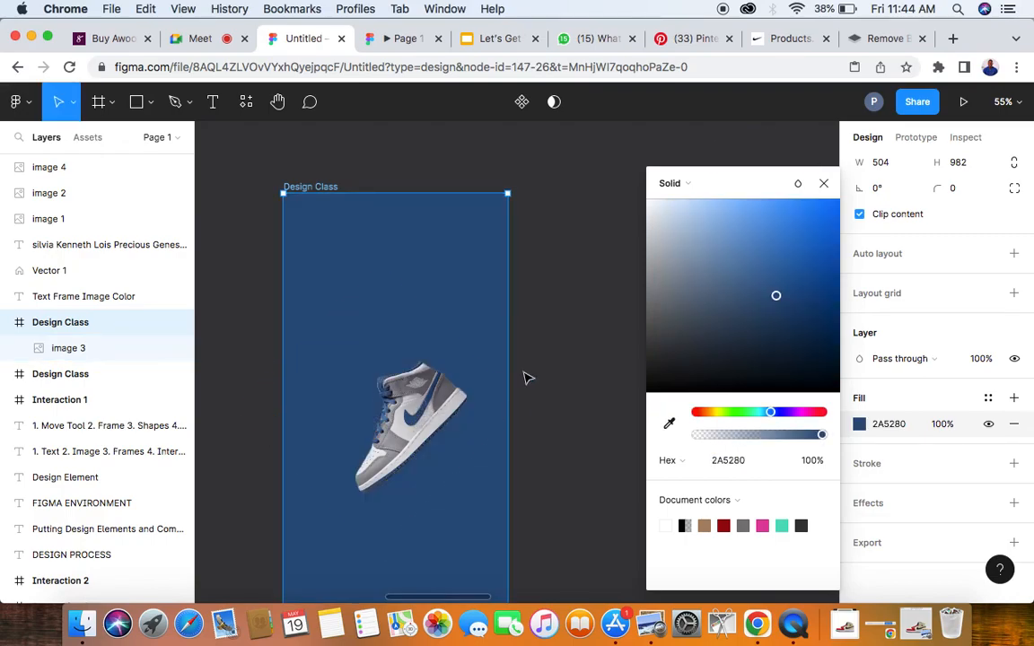
click(554, 359)
- Add the text AIRFORCE-1 on the empty canvas beside the blue frame
scroll(404, 377, down, 3)
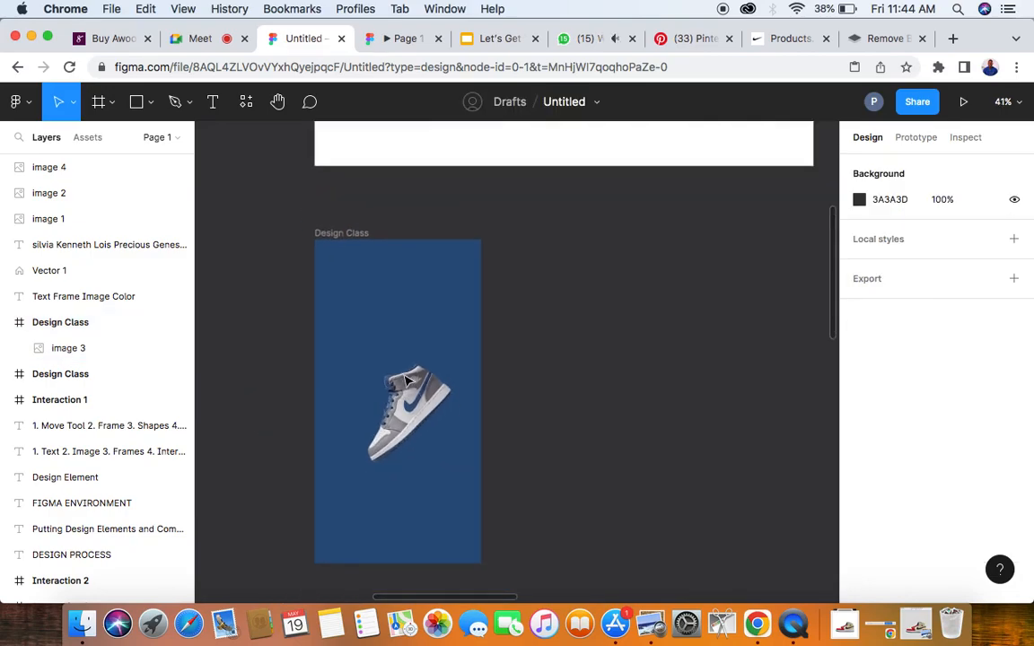
scroll(407, 381, down, 3)
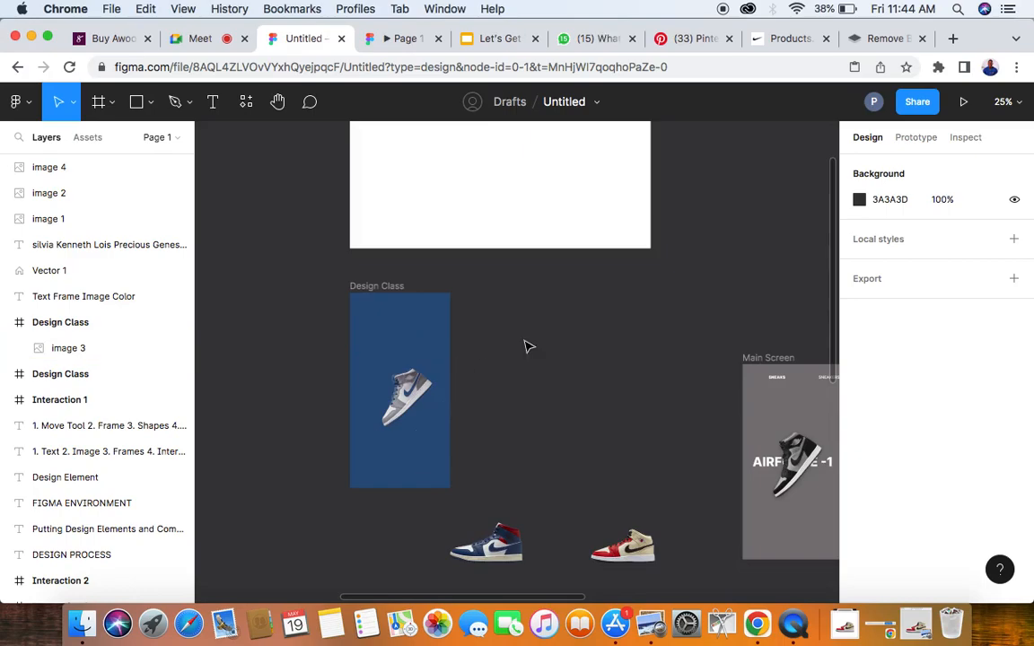
click(213, 101)
click(522, 346)
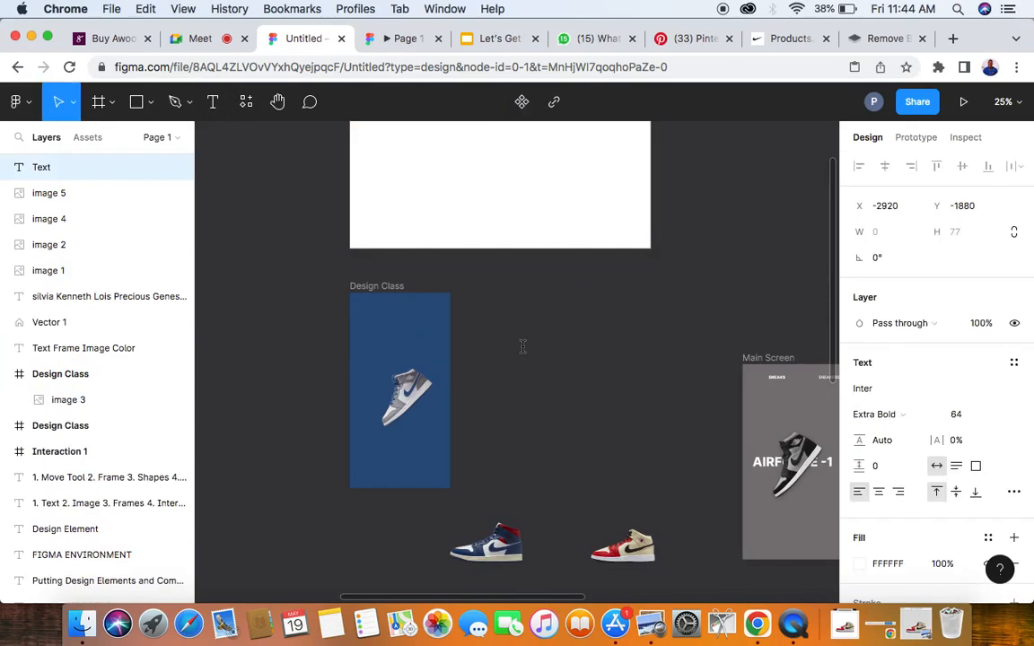
text(AIRFORCE-1)
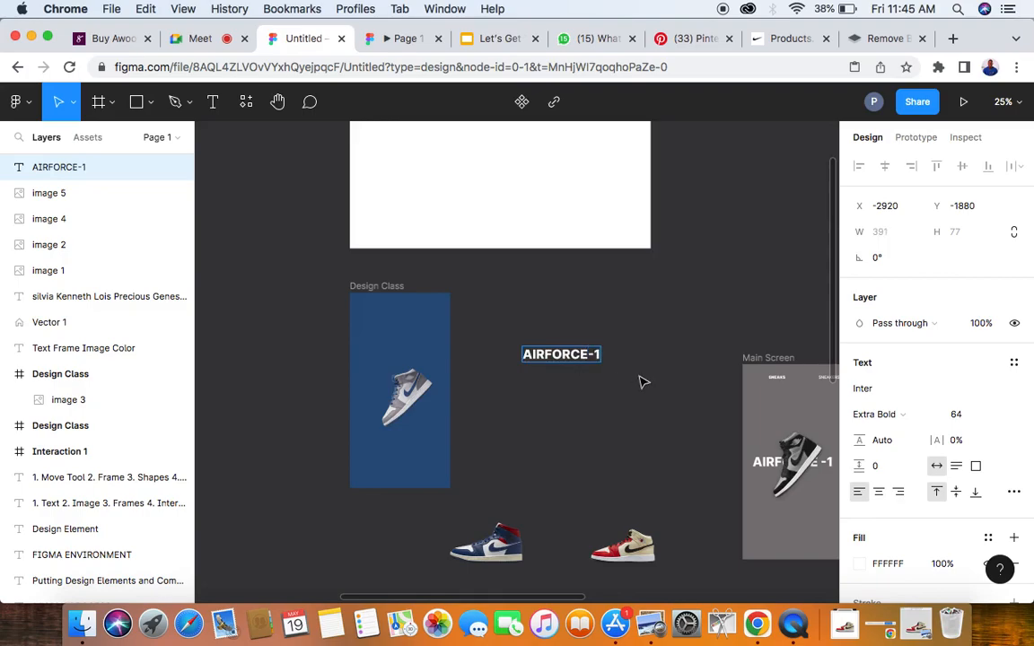
key(Escape)
- Move the AIRFORCE-1 text into the blue frame, over the sneaker, at about X 57, Y 453
drag(579, 359, 403, 394)
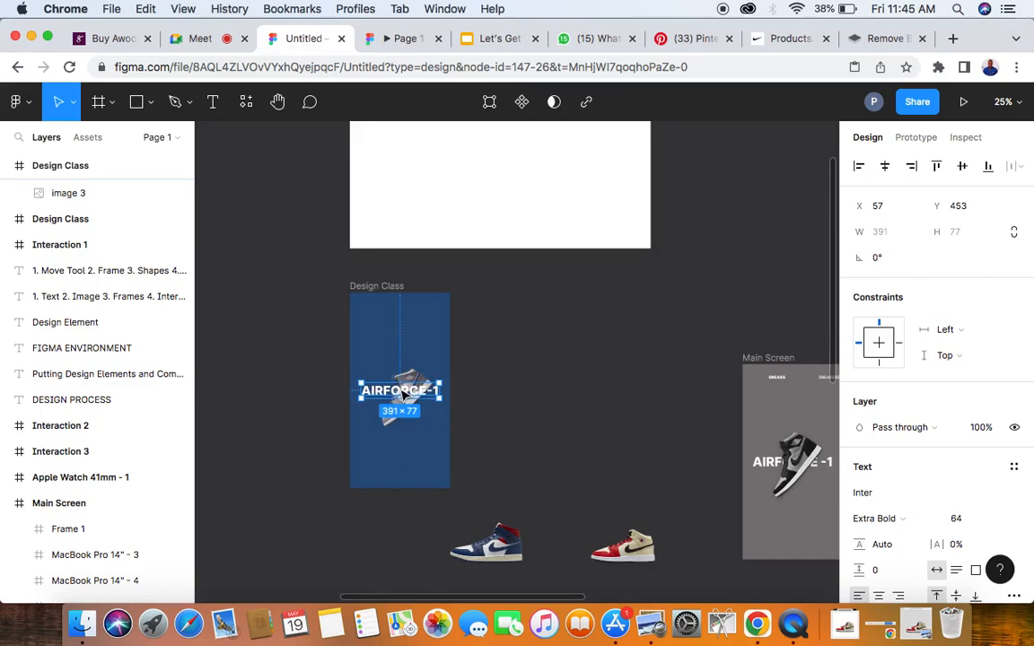
scroll(404, 395, up, 2)
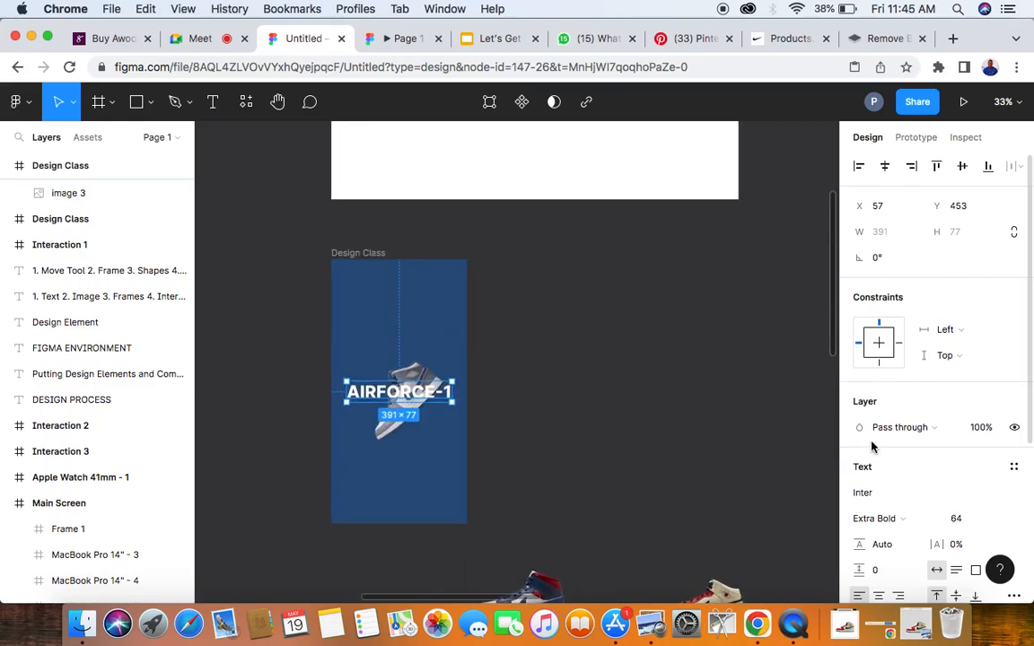
scroll(691, 424, down, 3)
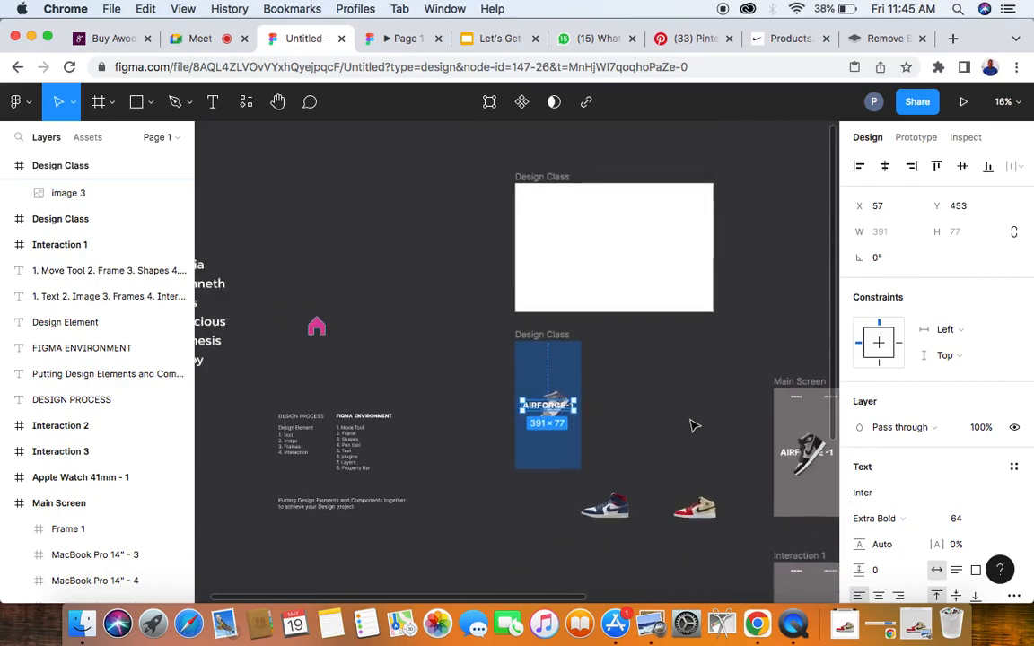
scroll(690, 423, right, 3)
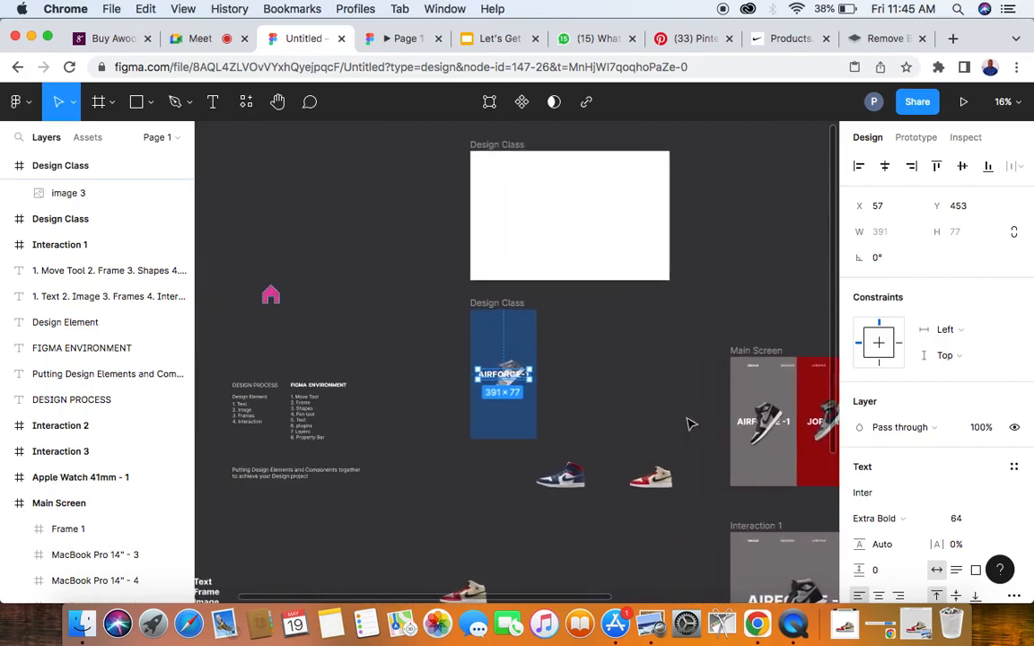
scroll(530, 401, up, 5)
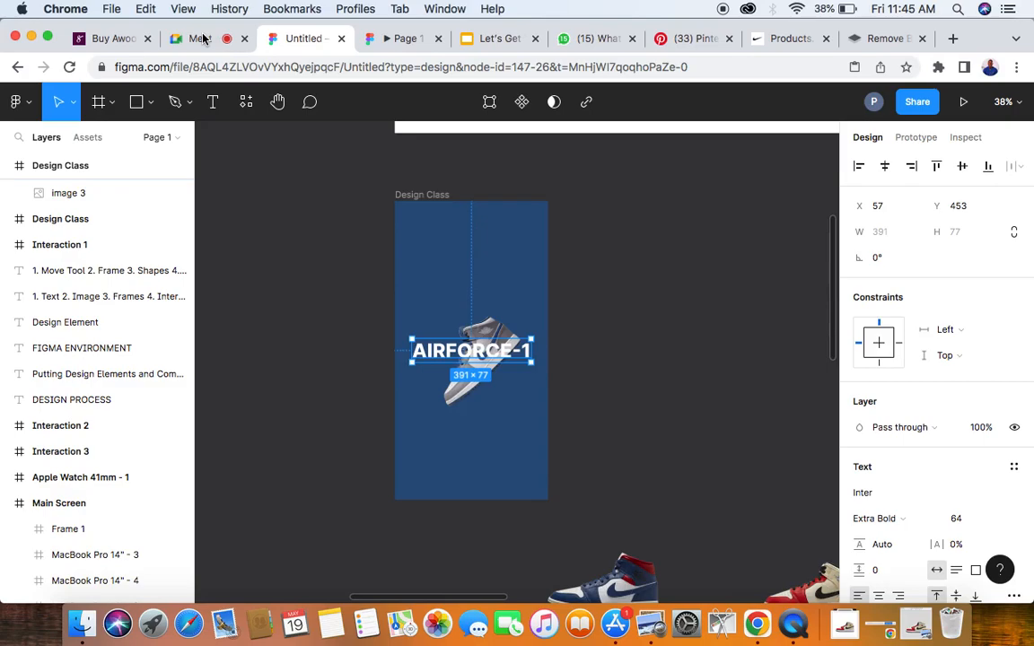
- Set the AIRFORCE-1 text's font size to 60 and centre it horizontally in the blue frame
scroll(898, 485, down, 3)
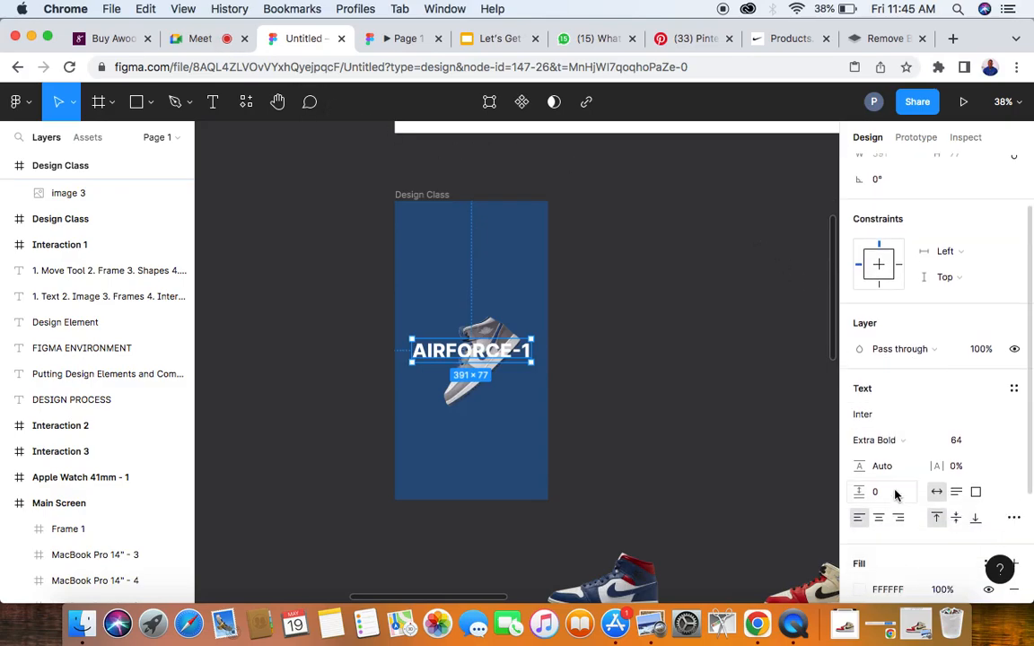
click(961, 453)
text(60)
key(Return)
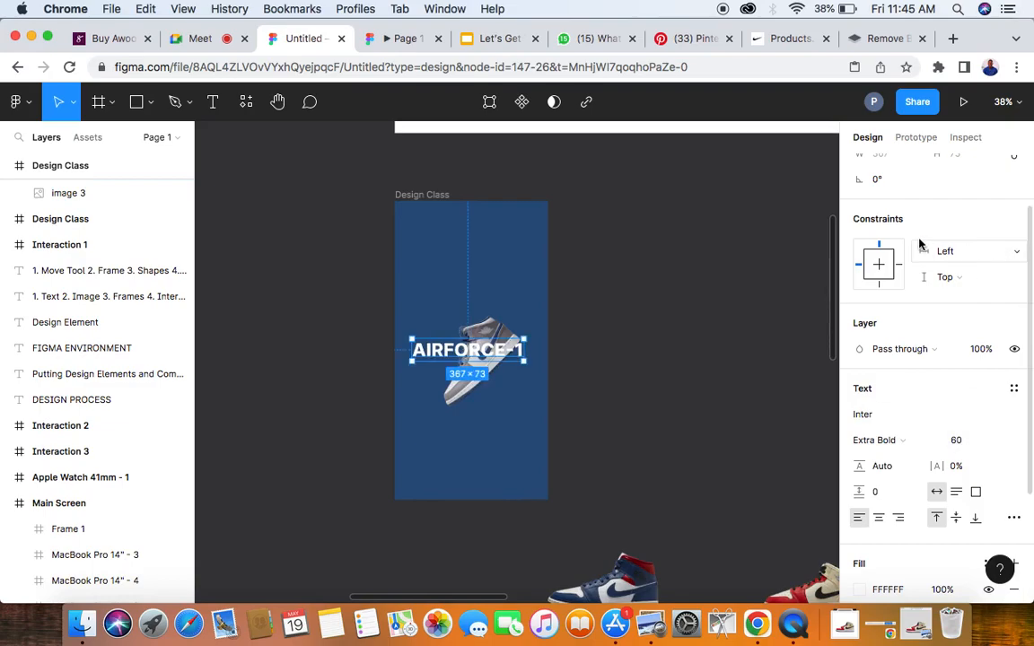
scroll(919, 247, up, 3)
click(885, 166)
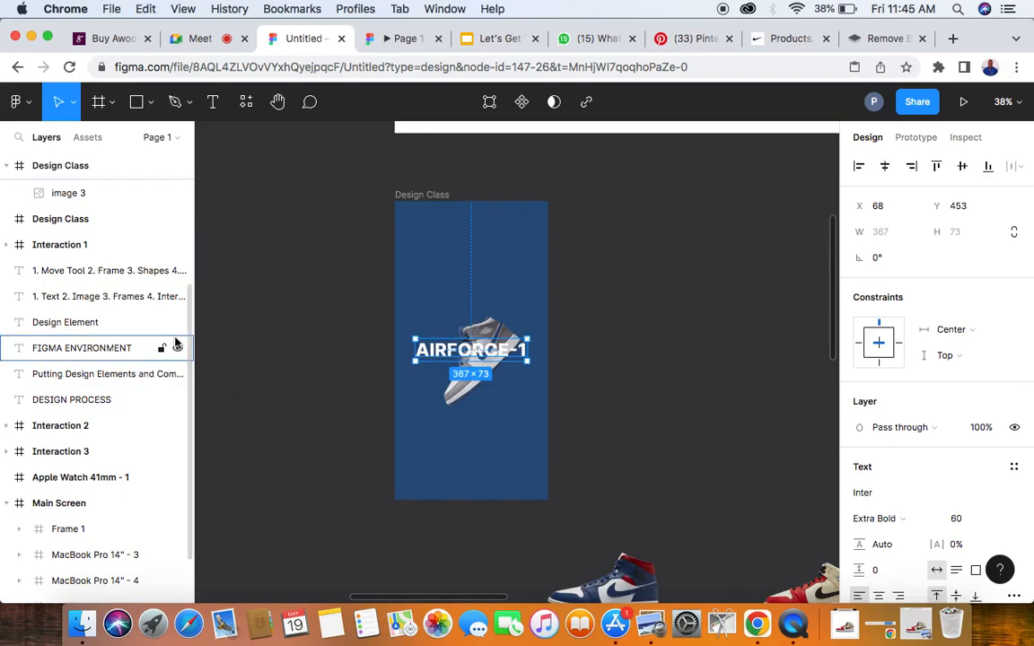
- Switch to the Google Meet call, admit all waiting participants, and return to the Untitled Figma file
scroll(70, 305, up, 4)
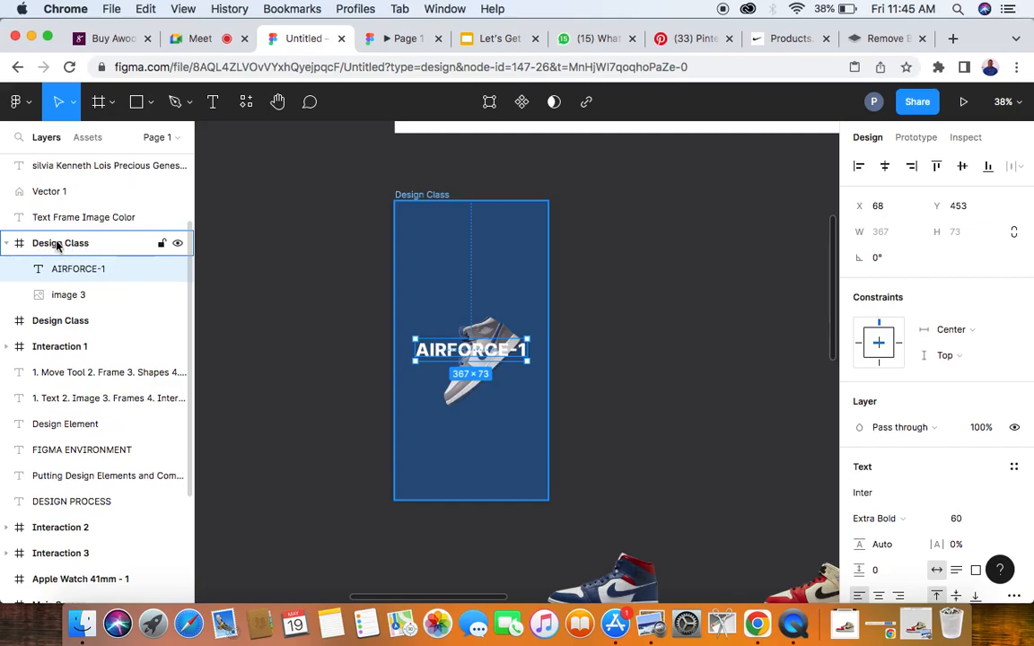
click(419, 196)
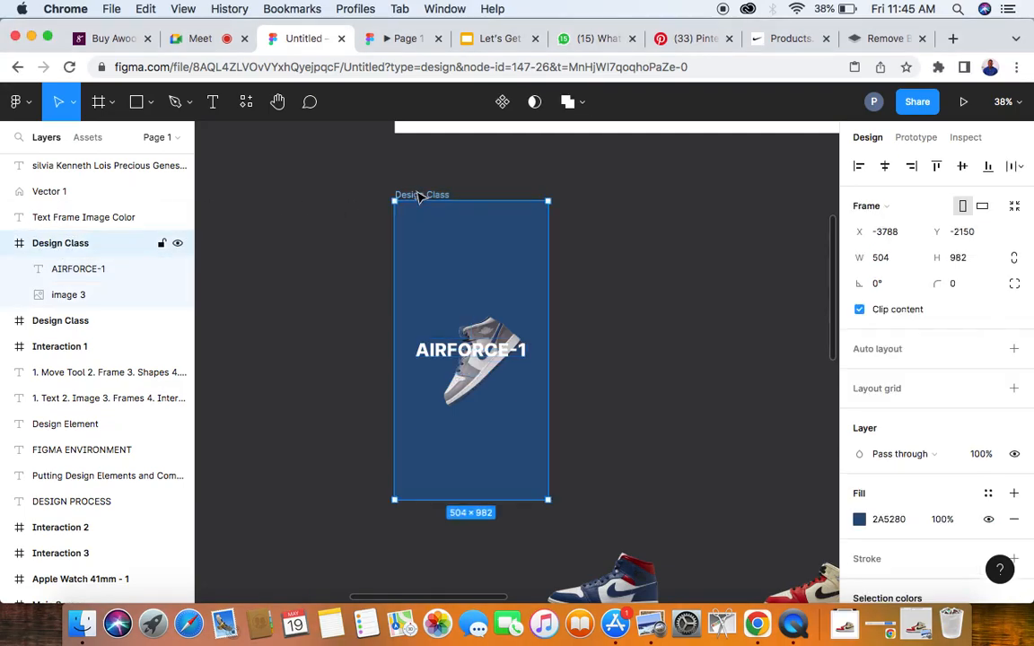
click(199, 38)
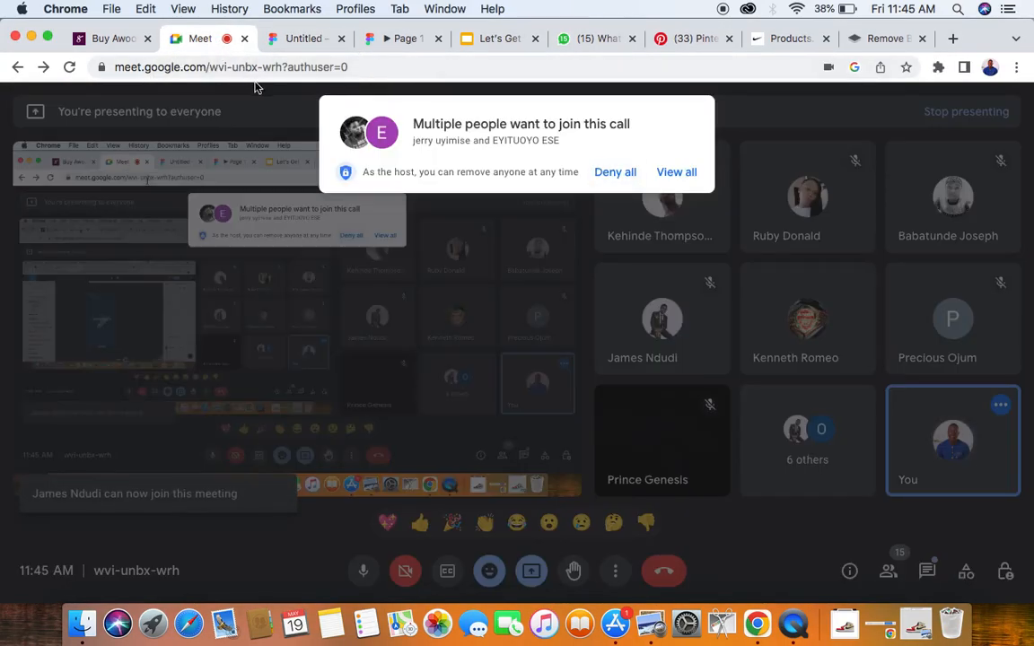
click(676, 173)
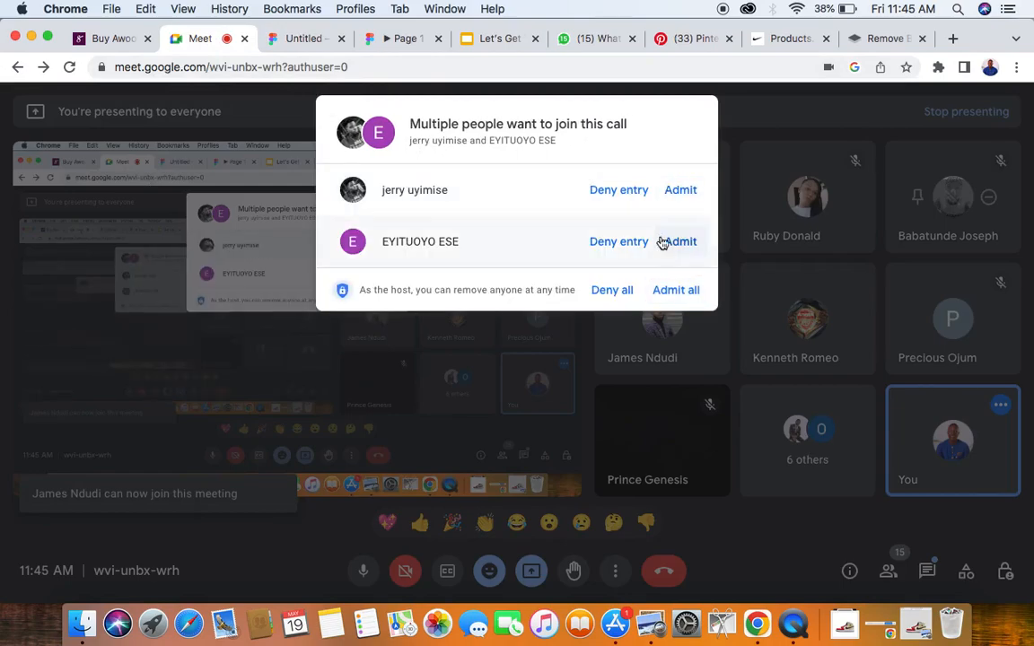
click(678, 289)
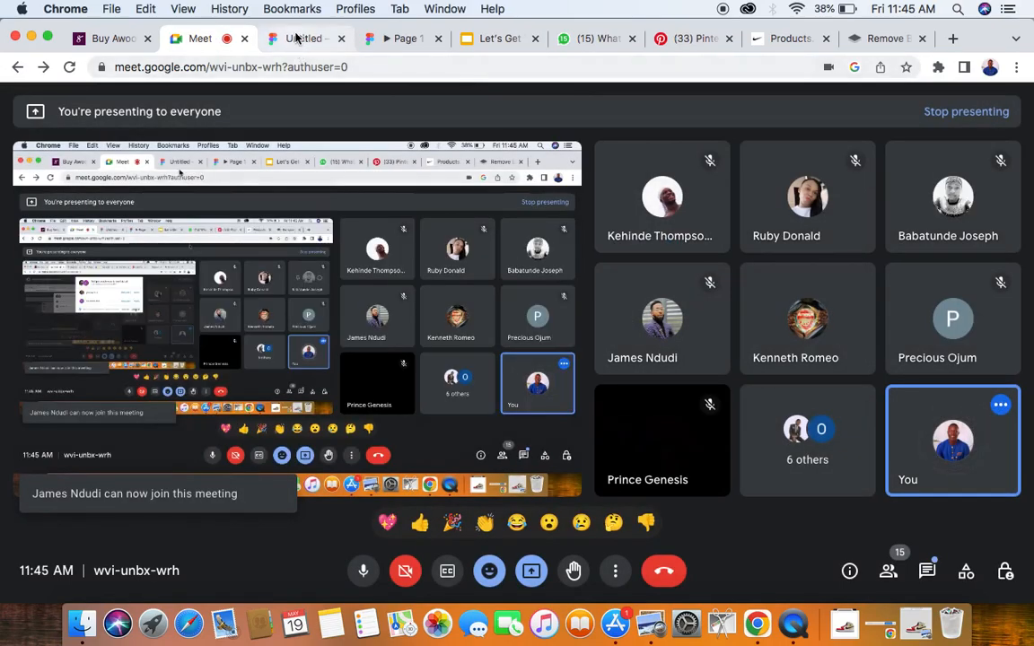
click(297, 38)
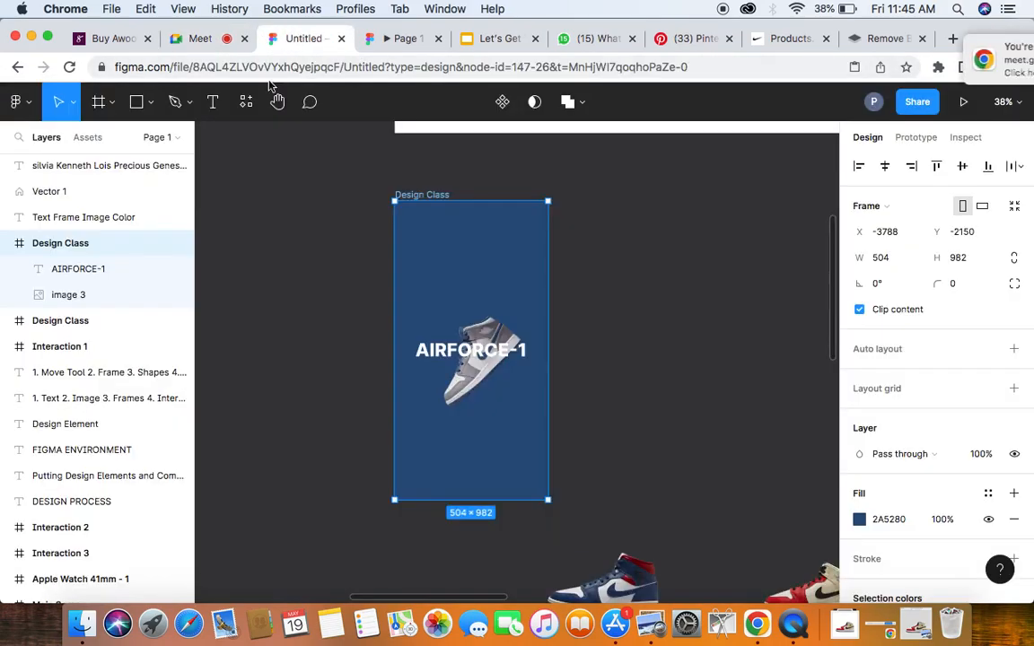
- Reorder the layers in the blue frame so the sneaker image sits in front of the AIRFORCE-1 text
click(91, 275)
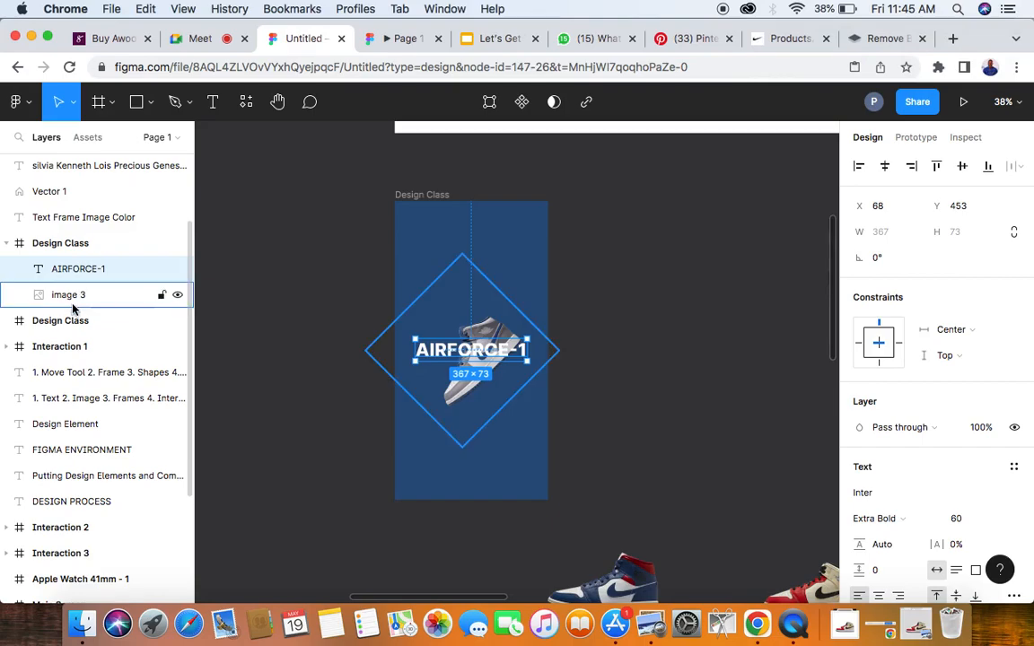
click(74, 300)
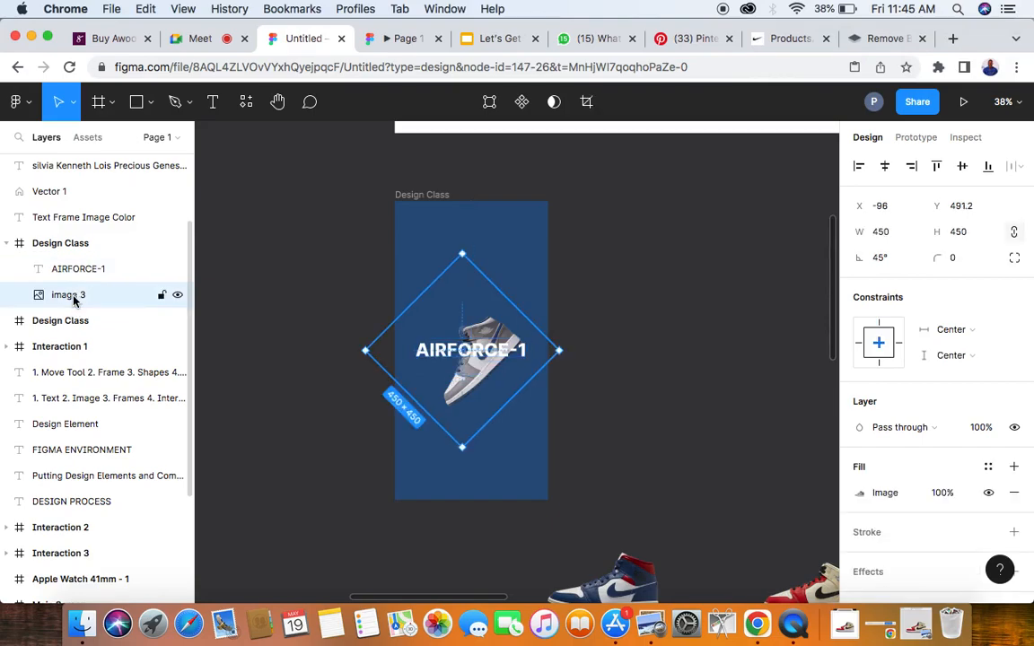
drag(74, 299, 74, 266)
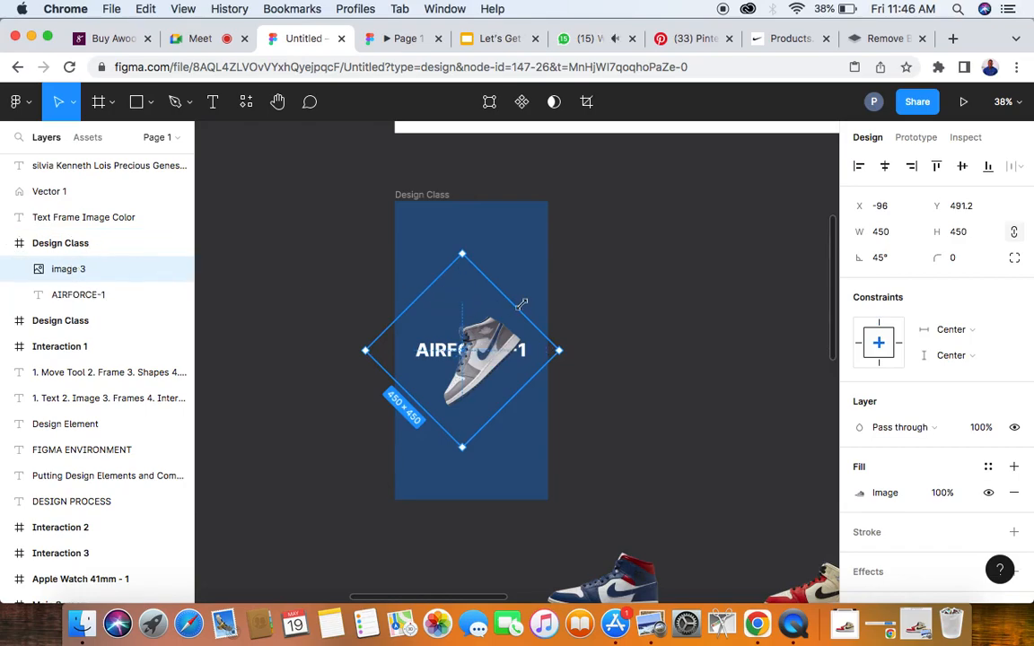
click(688, 294)
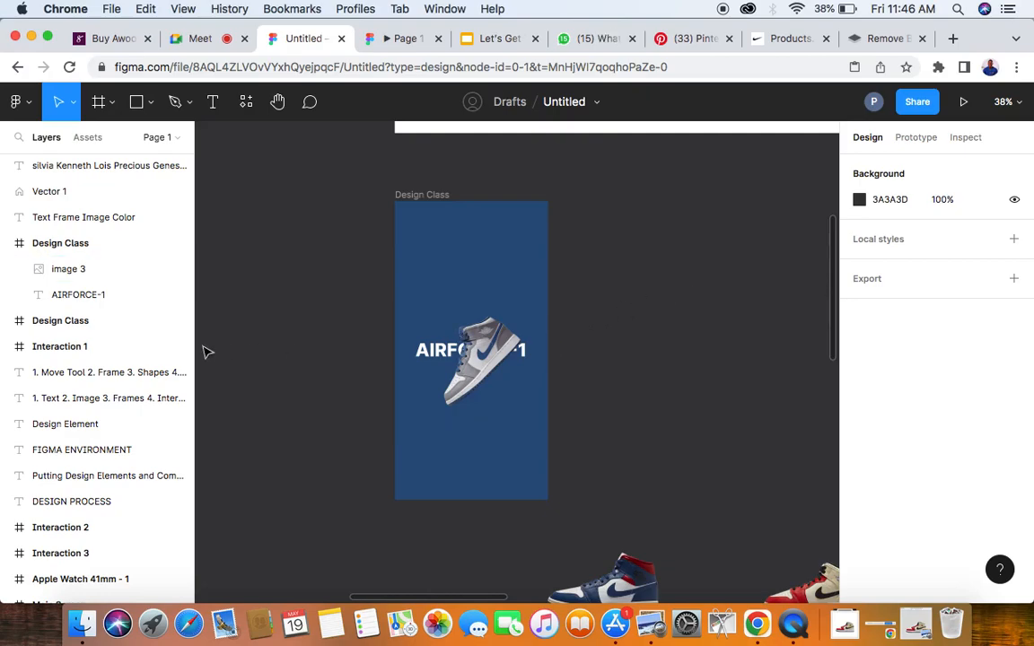
- Send the sneaker image back behind the AIRFORCE-1 text in the blue frame's layer order
drag(61, 274, 70, 311)
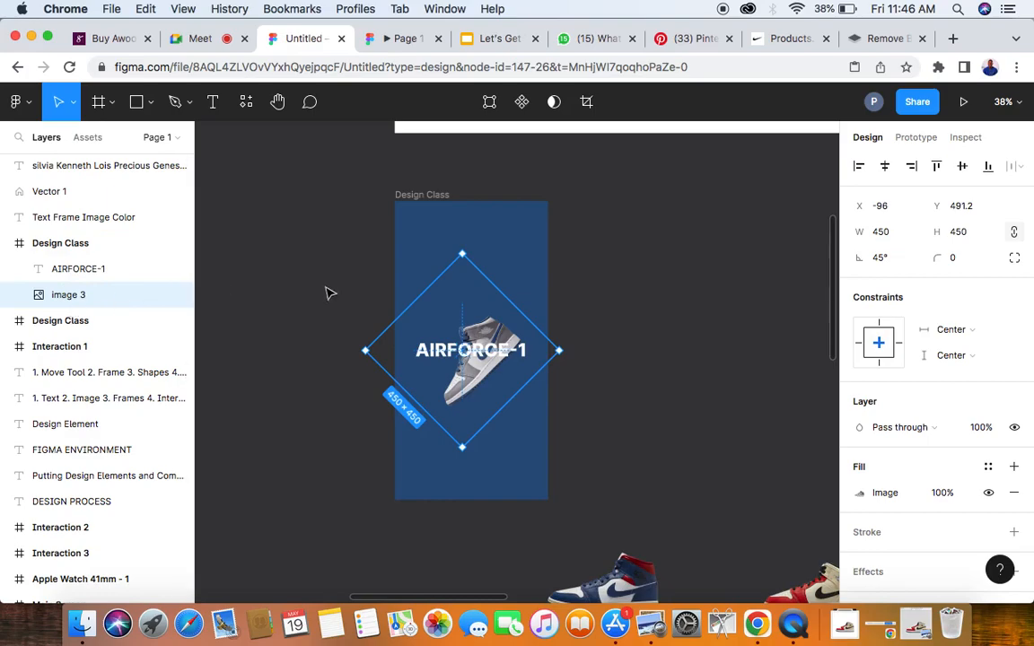
scroll(387, 330, left, 3)
scroll(388, 330, up, 2)
scroll(509, 384, up, 5)
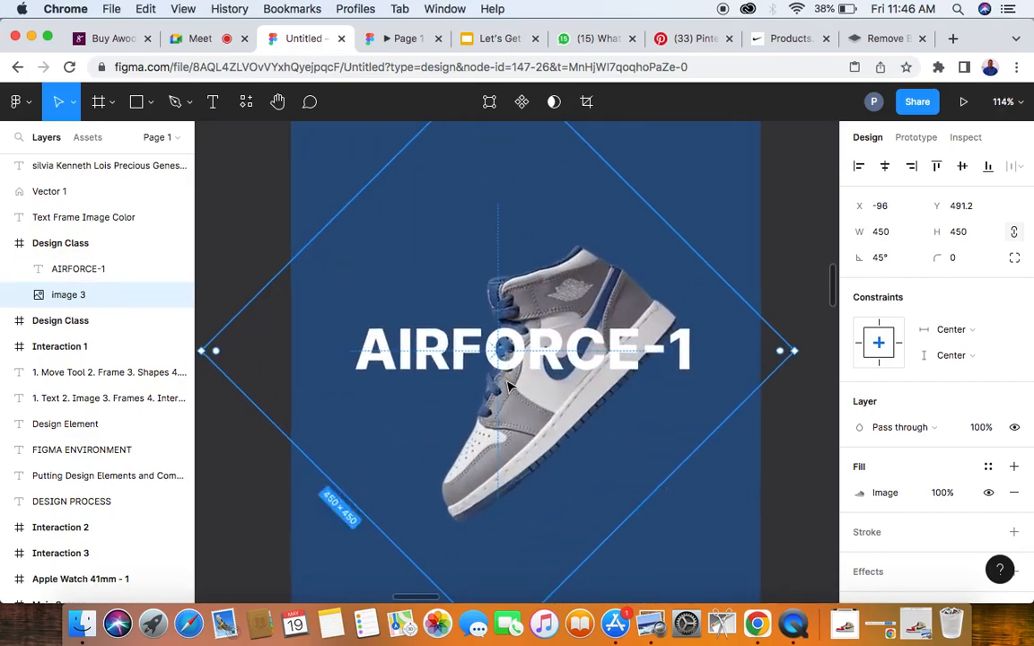
- Bring the sneaker image in front of the AIRFORCE-1 text and move it to about X -132, Y 478
drag(69, 307, 76, 270)
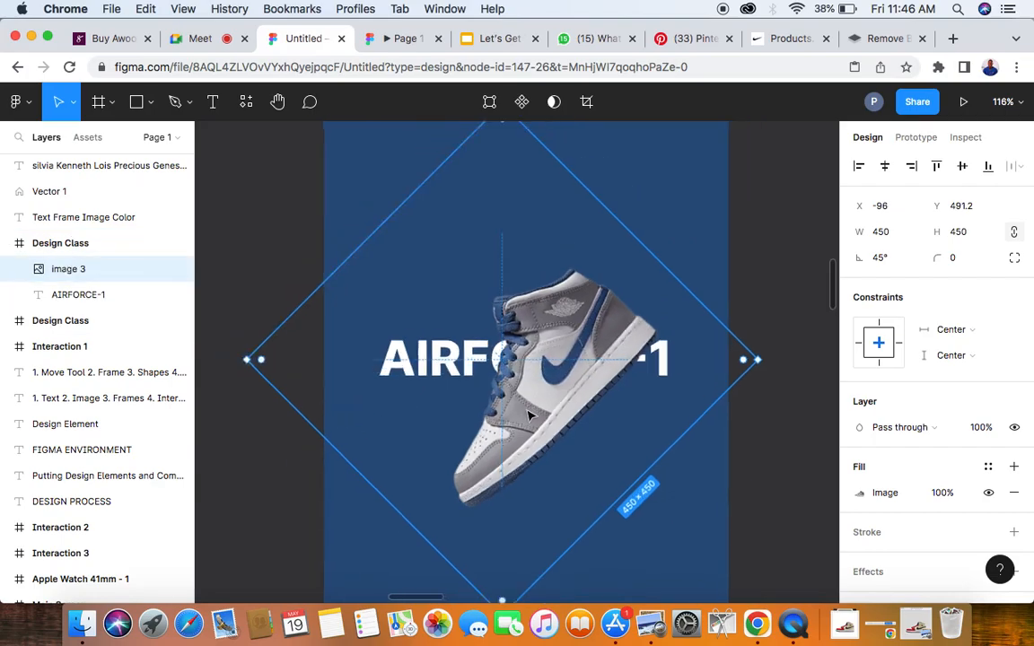
scroll(325, 384, down, 5)
click(709, 343)
click(507, 352)
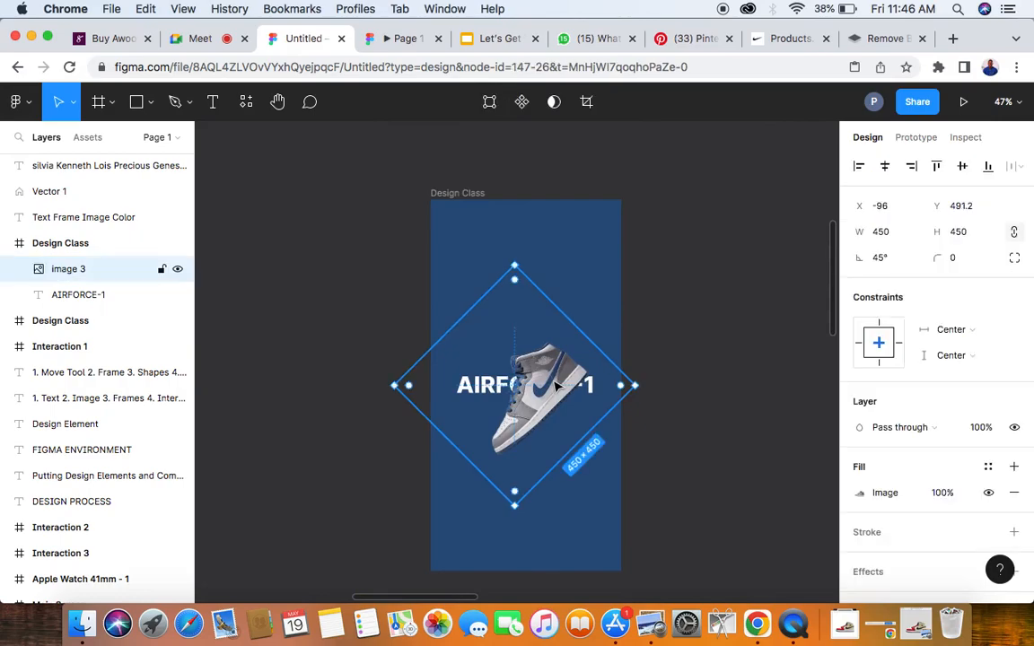
drag(535, 390, 529, 384)
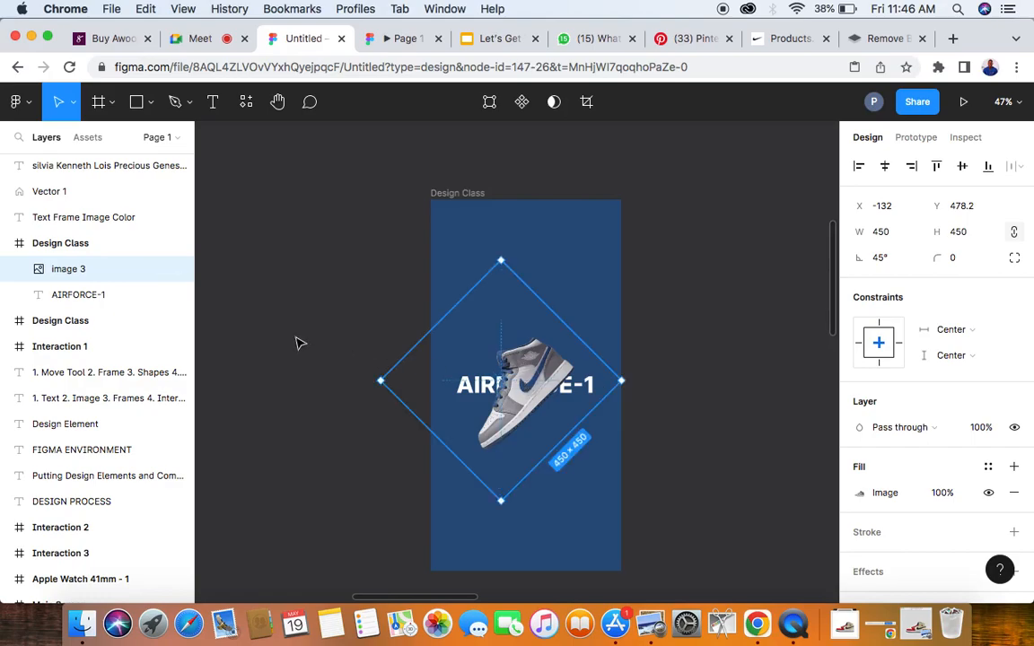
click(269, 307)
- Check the Google Meet call and return to the Untitled Figma file
click(201, 38)
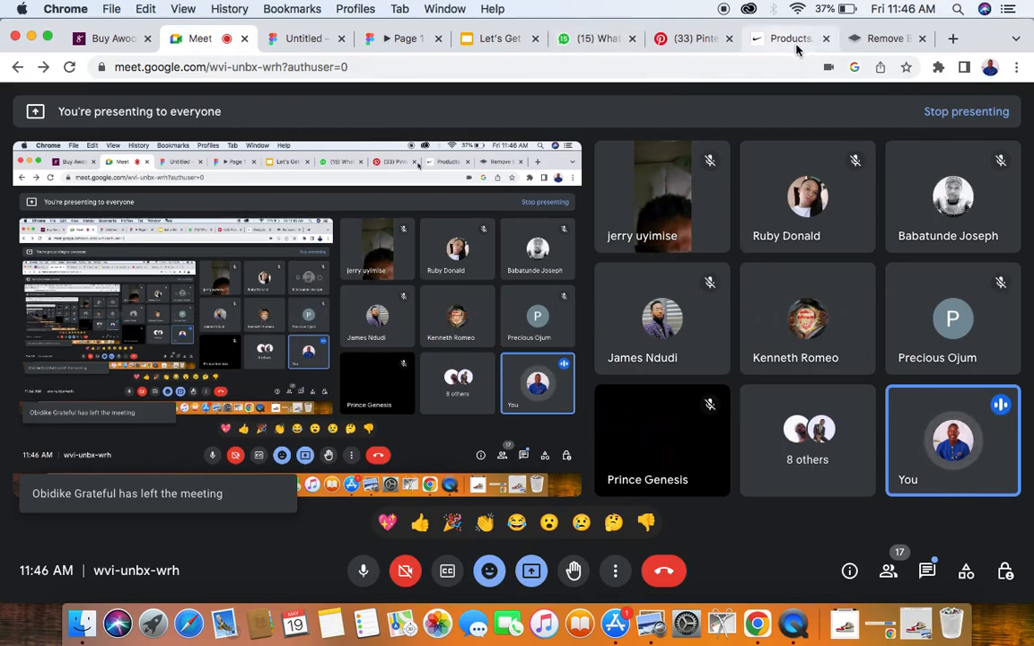
click(303, 39)
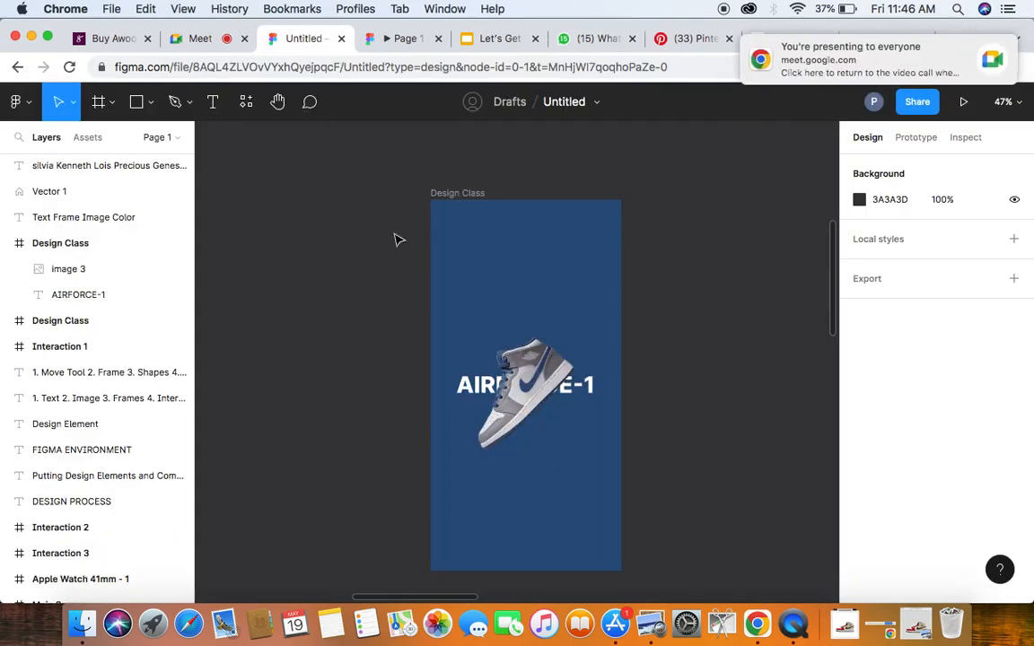
- Duplicate the blue Design Class frame and place the copy to its right at X -3171, Y -2150
scroll(356, 309, down, 5)
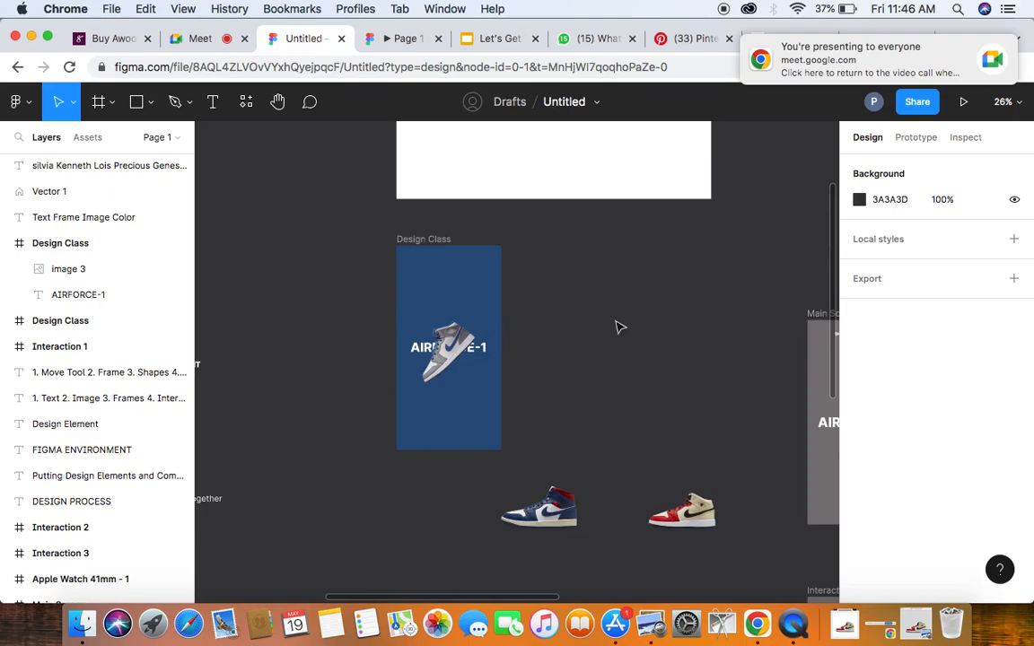
scroll(617, 327, right, 3)
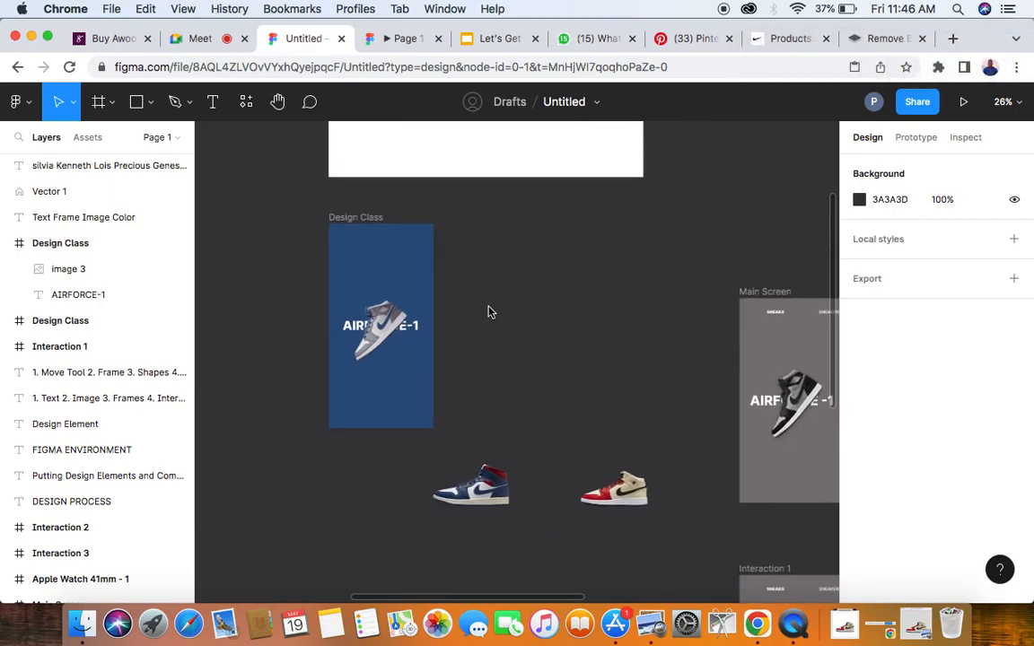
scroll(489, 310, down, 4)
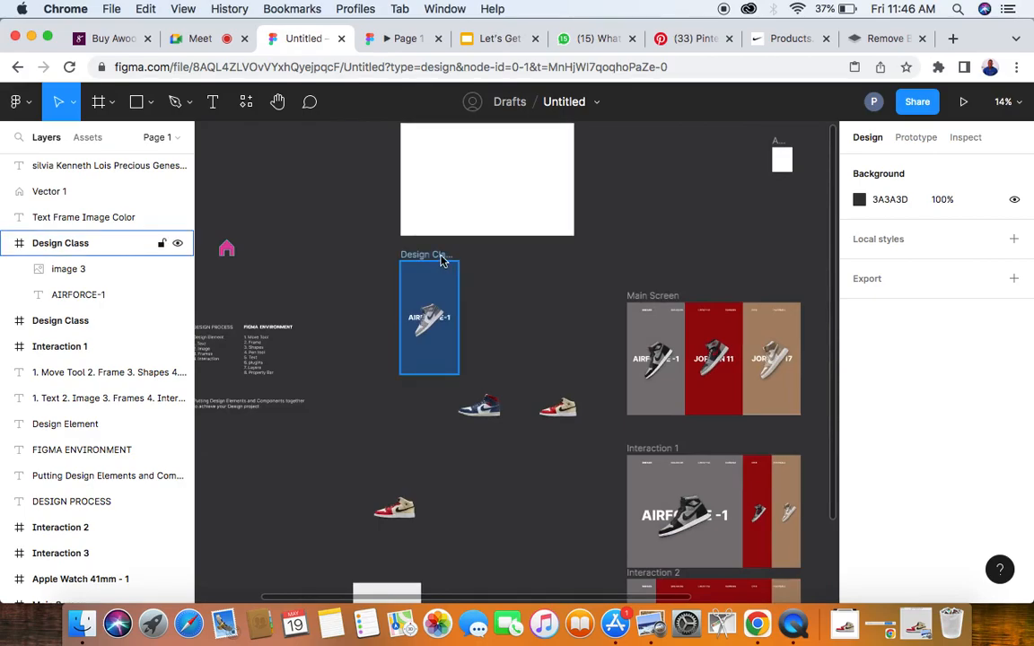
scroll(441, 260, up, 2)
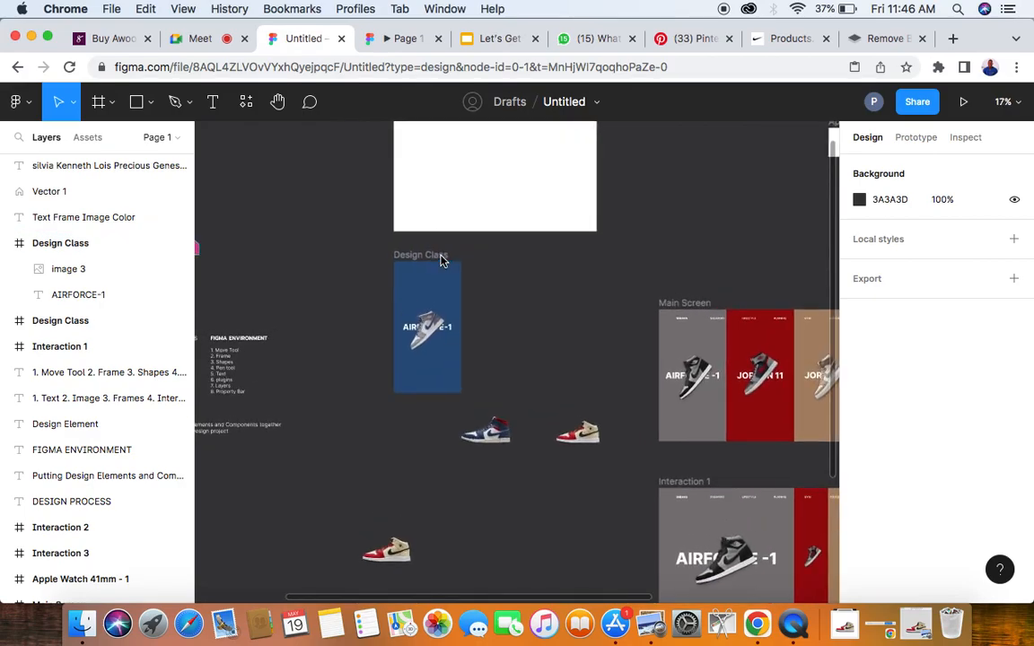
scroll(452, 293, up, 2)
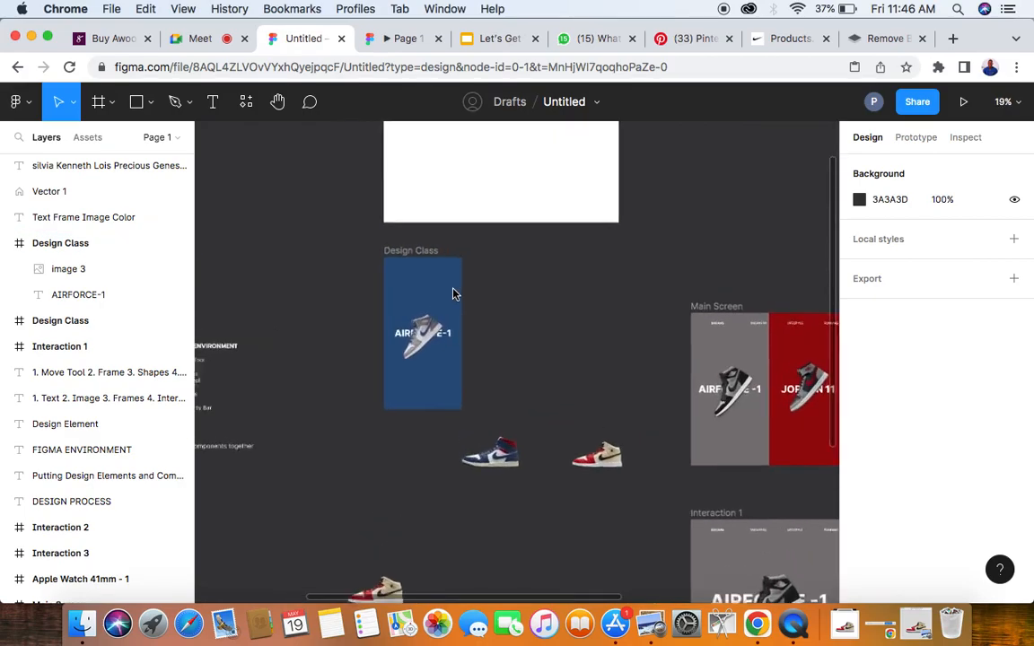
click(418, 252)
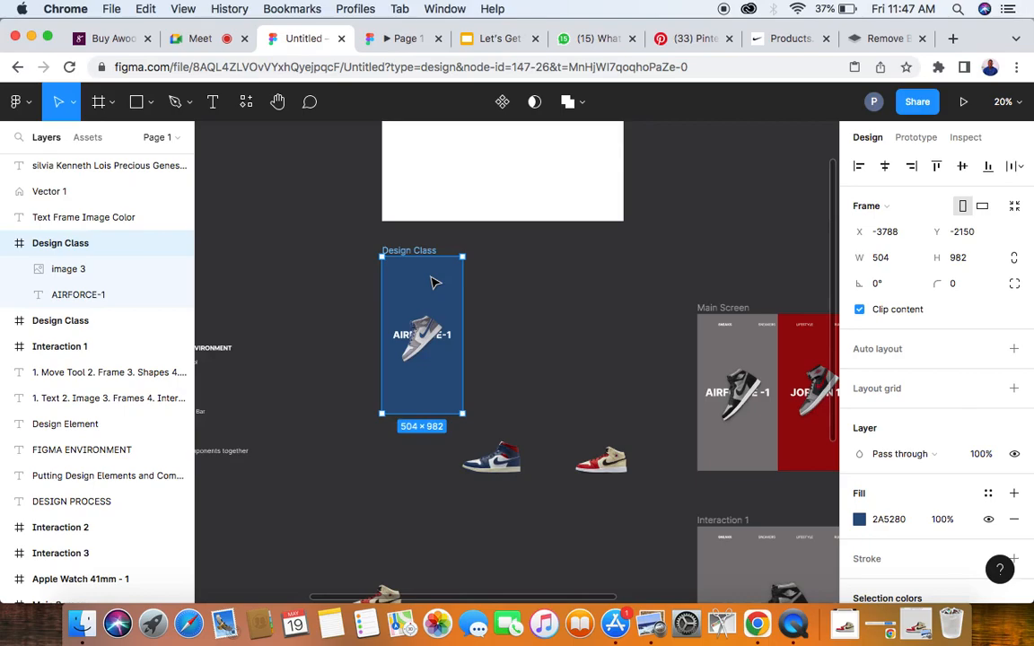
drag(438, 283, 535, 288)
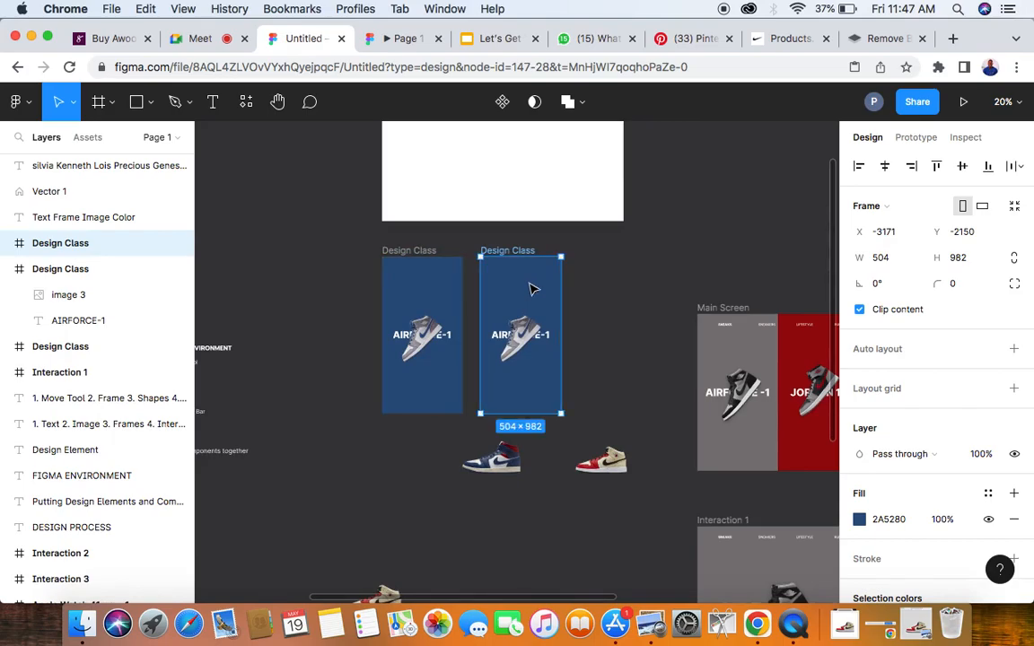
- Delete the sneaker image from the duplicated blue frame
scroll(652, 328, up, 2)
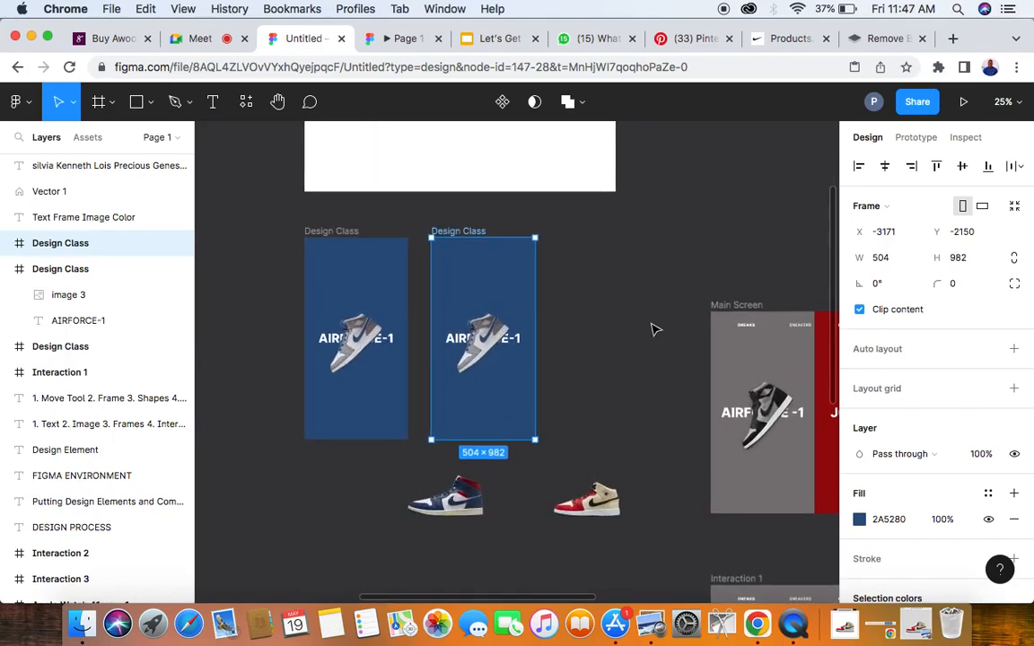
click(482, 348)
key(Delete)
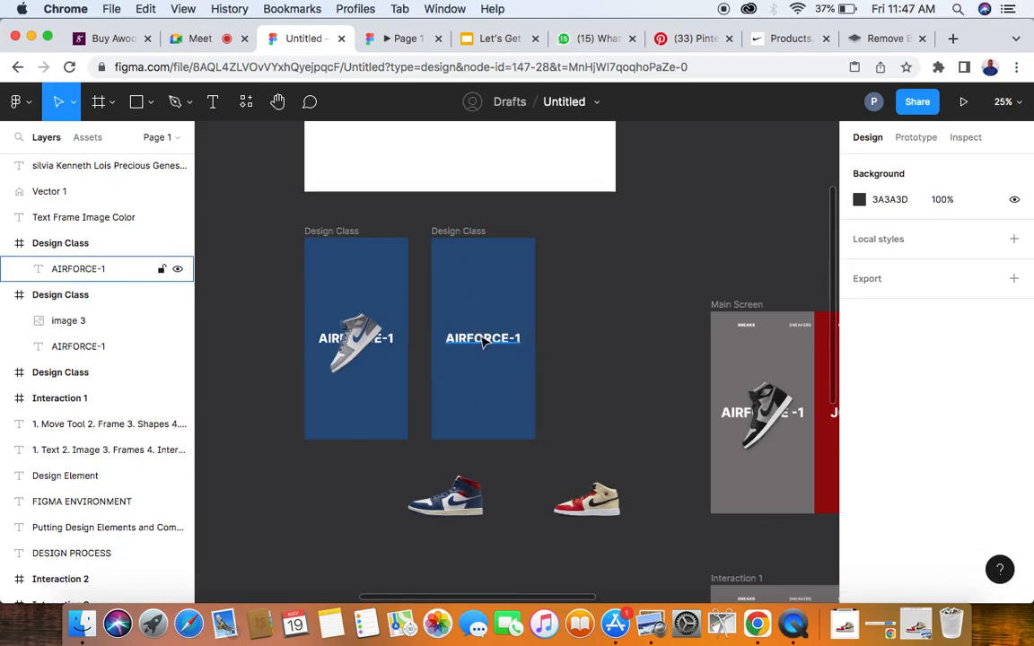
- Change the title in the duplicated blue frame to AIRFORCE-2
click(483, 340)
scroll(499, 340, up, 3)
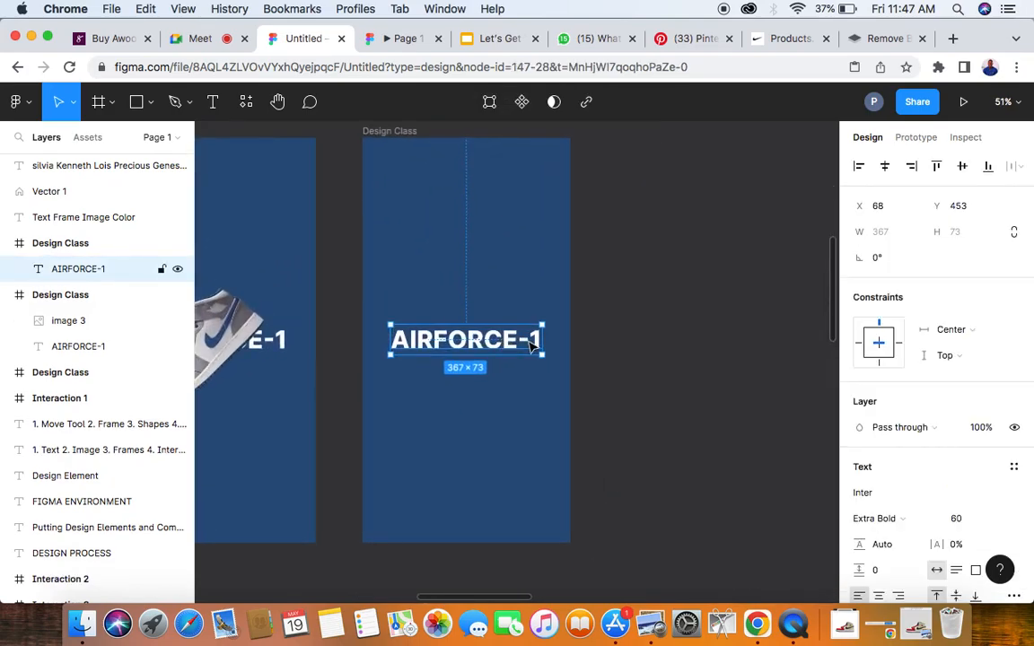
double_click(529, 343)
click(538, 343)
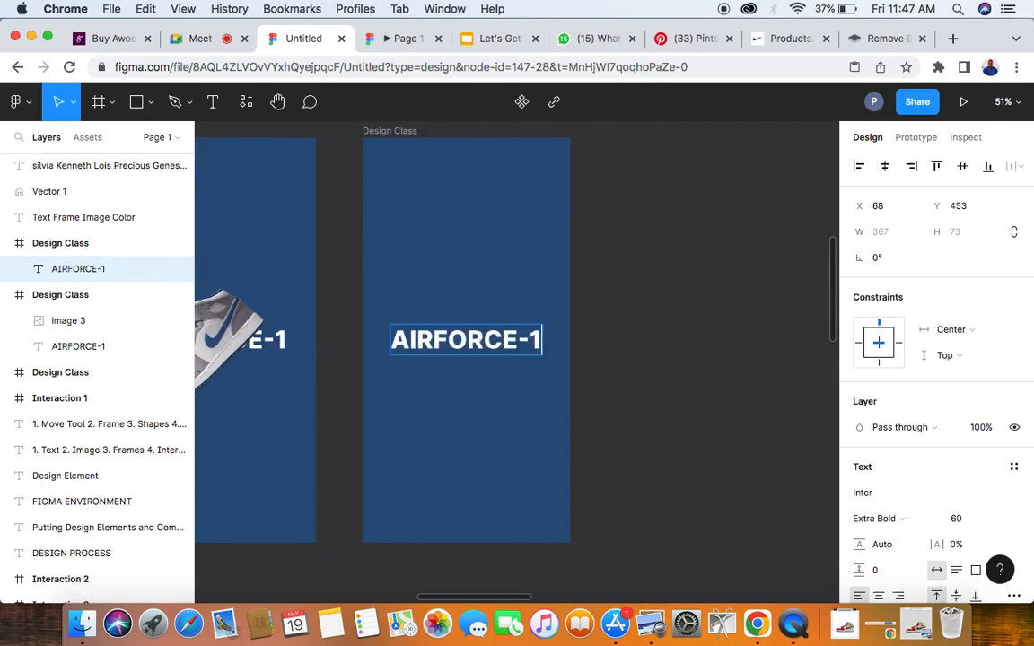
key(BackSpace)
text(2)
scroll(631, 344, down, 3)
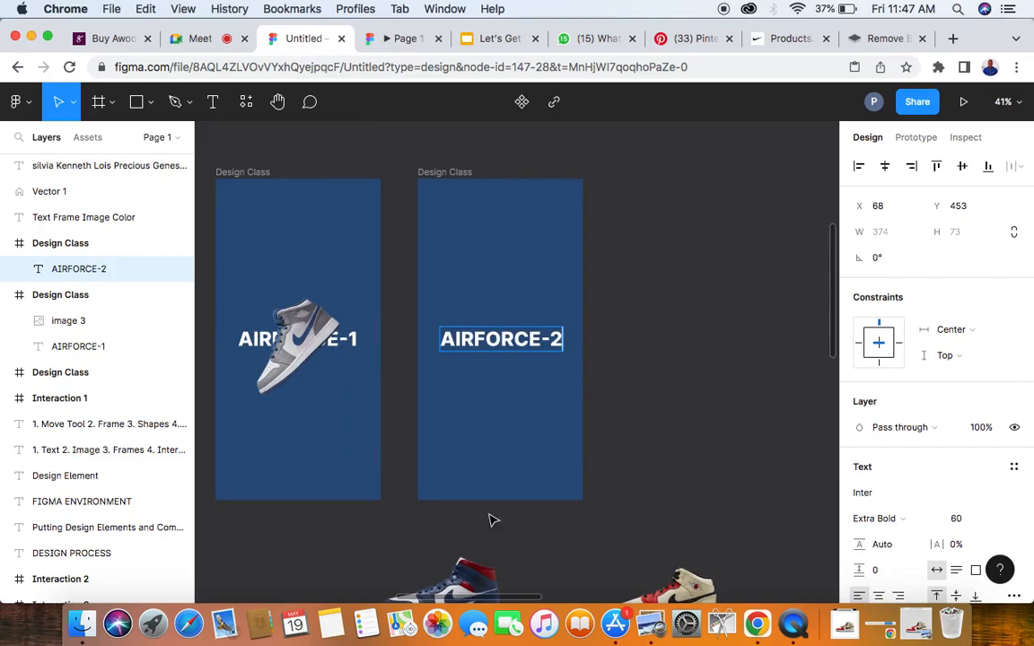
key(Escape)
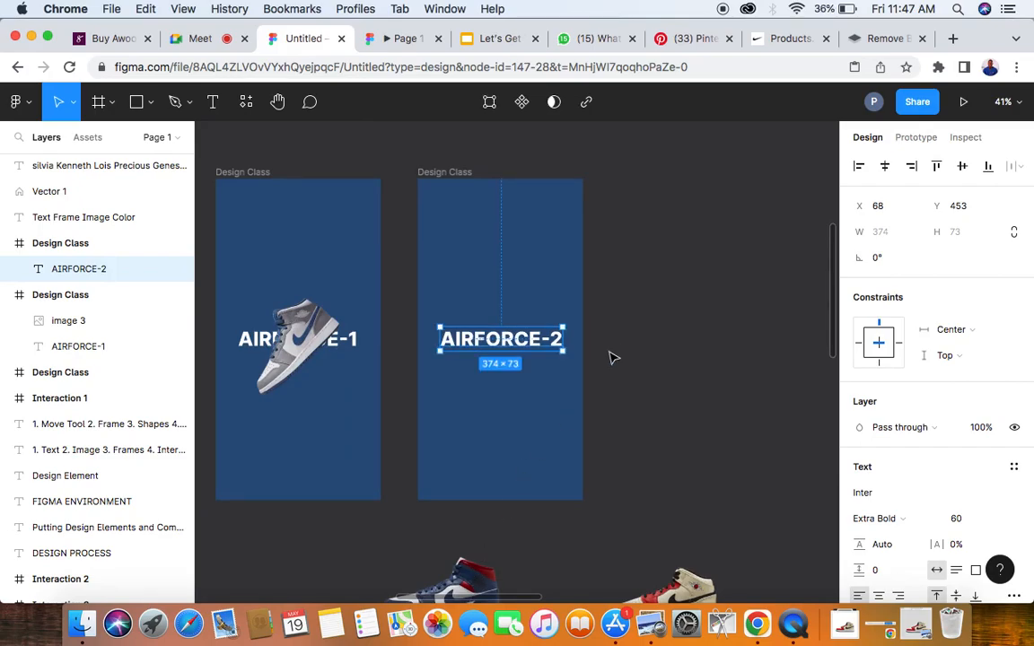
- Move the blue-and-red sneaker image beside the duplicated frame's right edge, at about X -2667, Y -1852
scroll(610, 358, down, 3)
click(411, 422)
drag(411, 422, 687, 210)
scroll(648, 228, down, 5)
scroll(553, 210, up, 2)
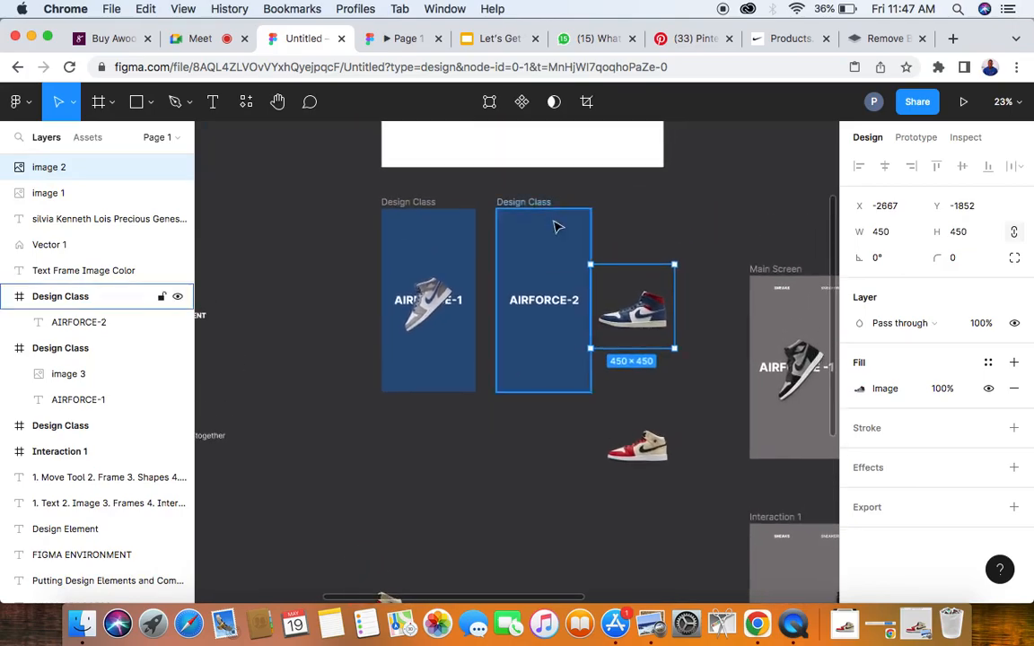
scroll(599, 293, up, 5)
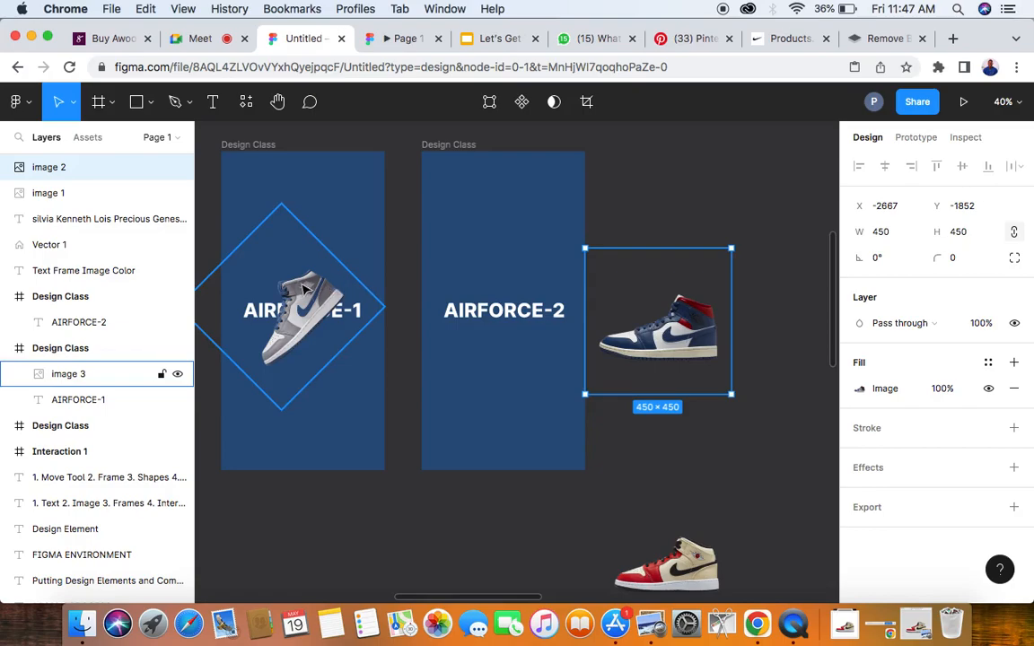
scroll(316, 296, up, 4)
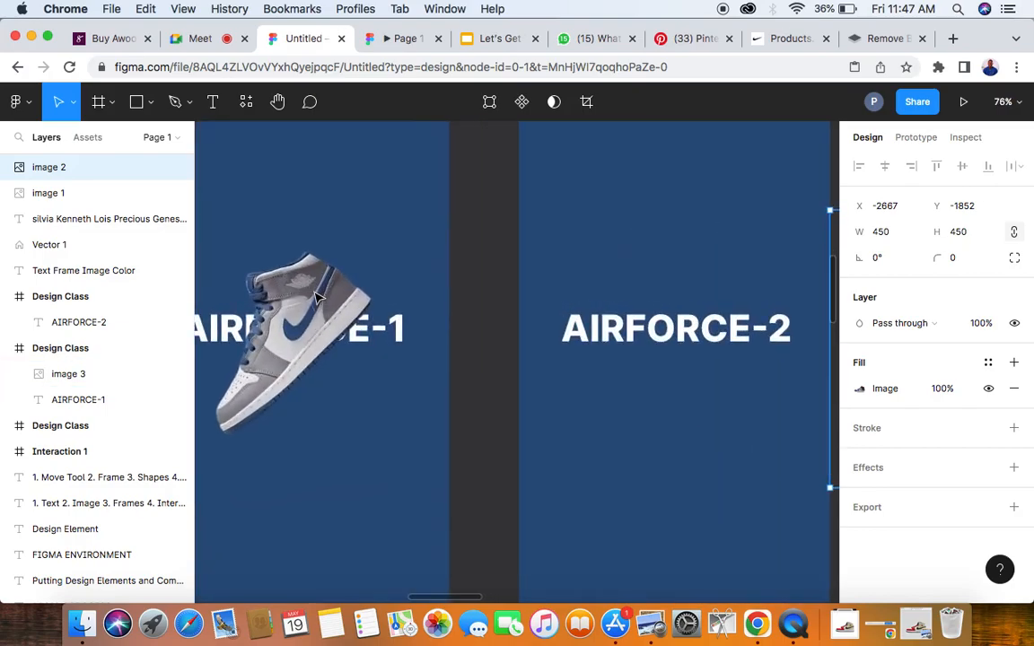
scroll(316, 296, down, 5)
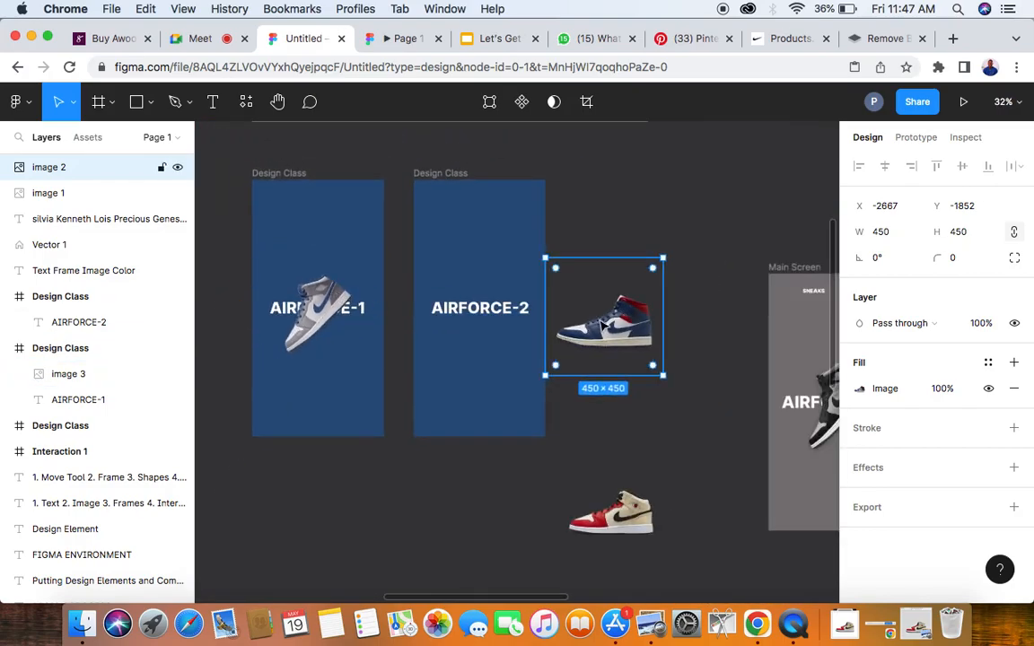
scroll(631, 328, up, 3)
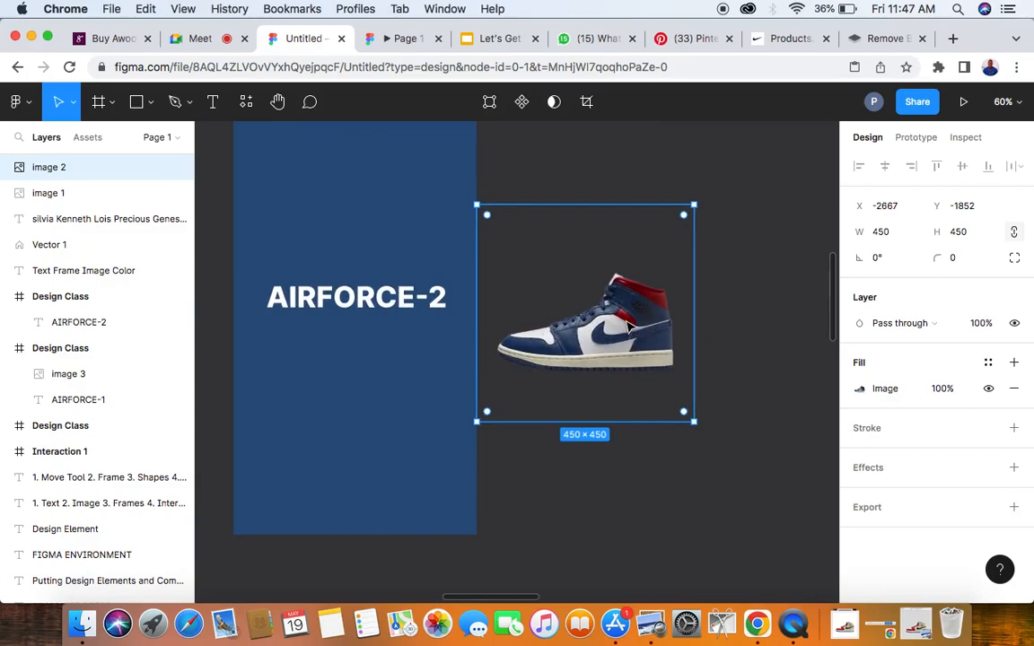
- Compare the AIRFORCE-1 frame with the duplicated AIRFORCE-2 frame and the unrotated blue-and-red sneaker beside it
scroll(631, 328, down, 1)
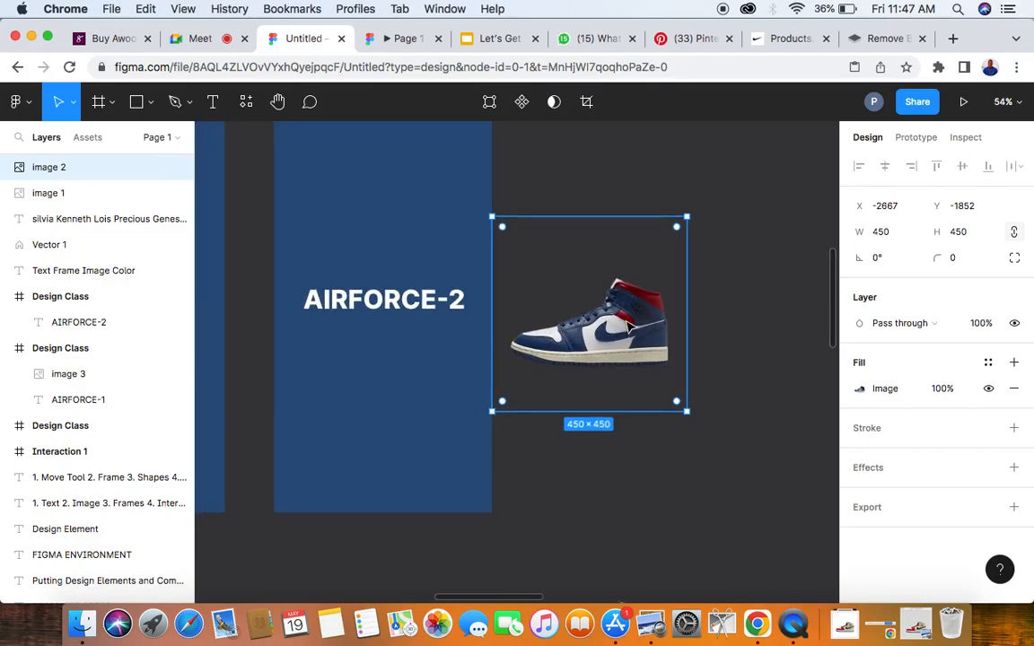
scroll(631, 328, down, 5)
scroll(631, 327, up, 2)
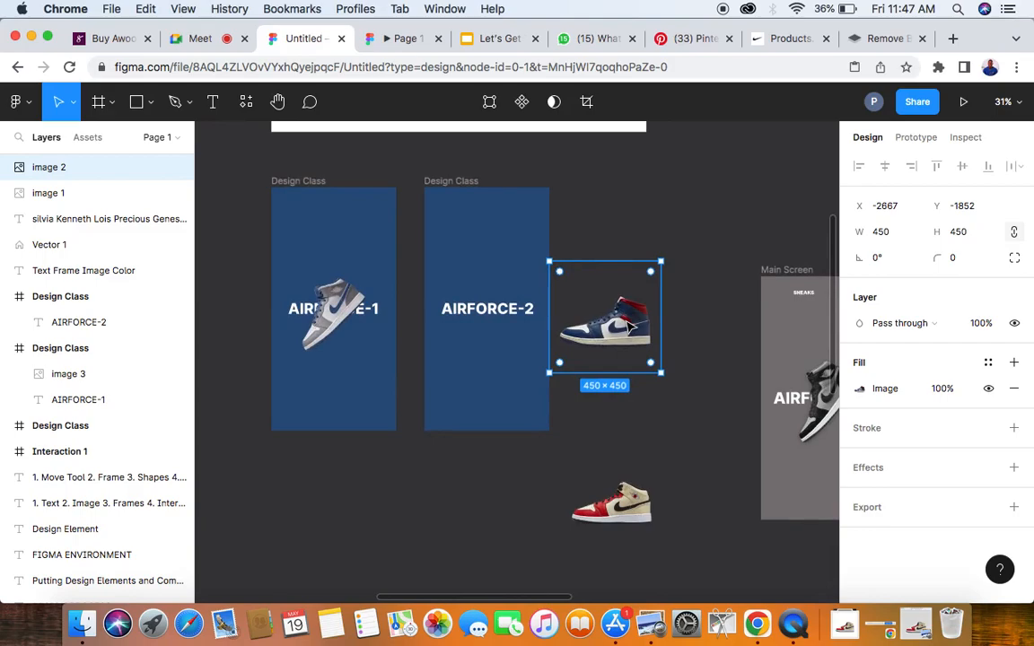
scroll(321, 305, up, 2)
scroll(321, 305, up, 1)
scroll(321, 305, down, 2)
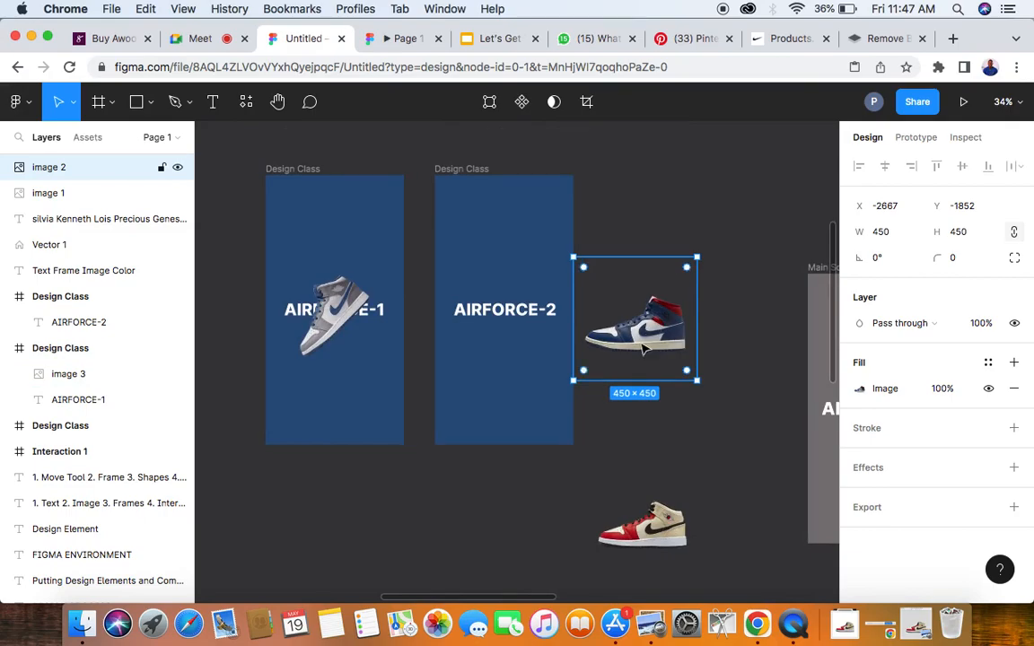
scroll(642, 348, right, 3)
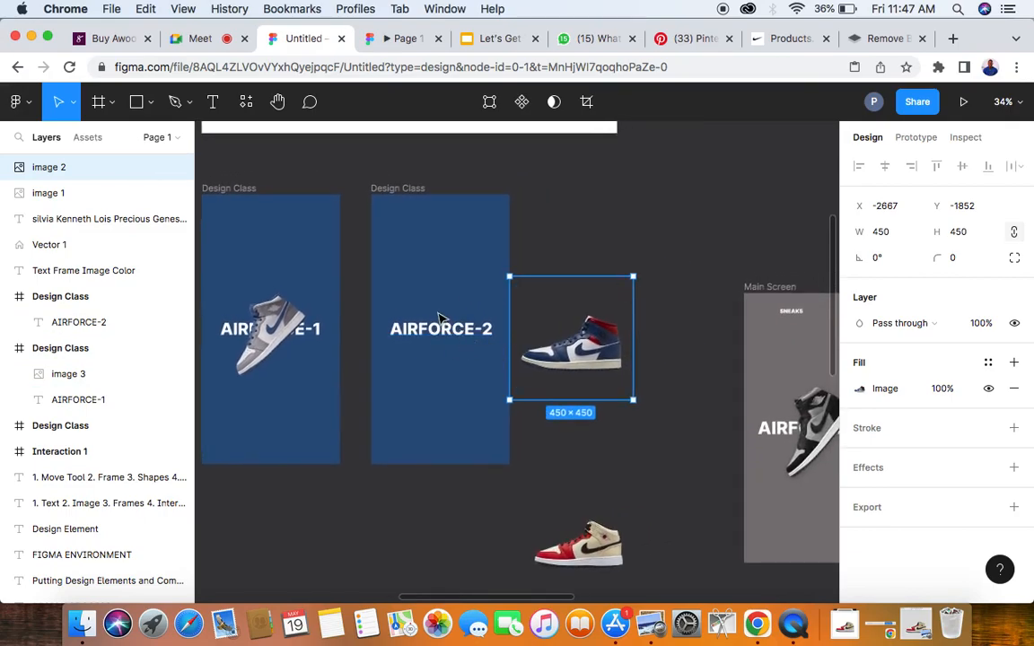
scroll(440, 318, up, 5)
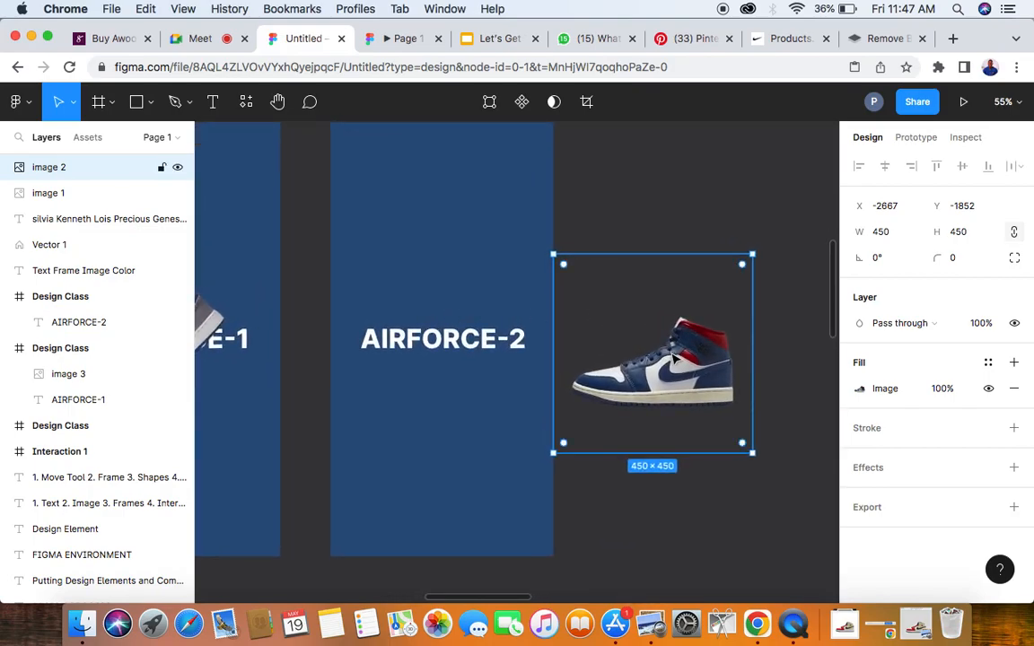
scroll(275, 326, left, 3)
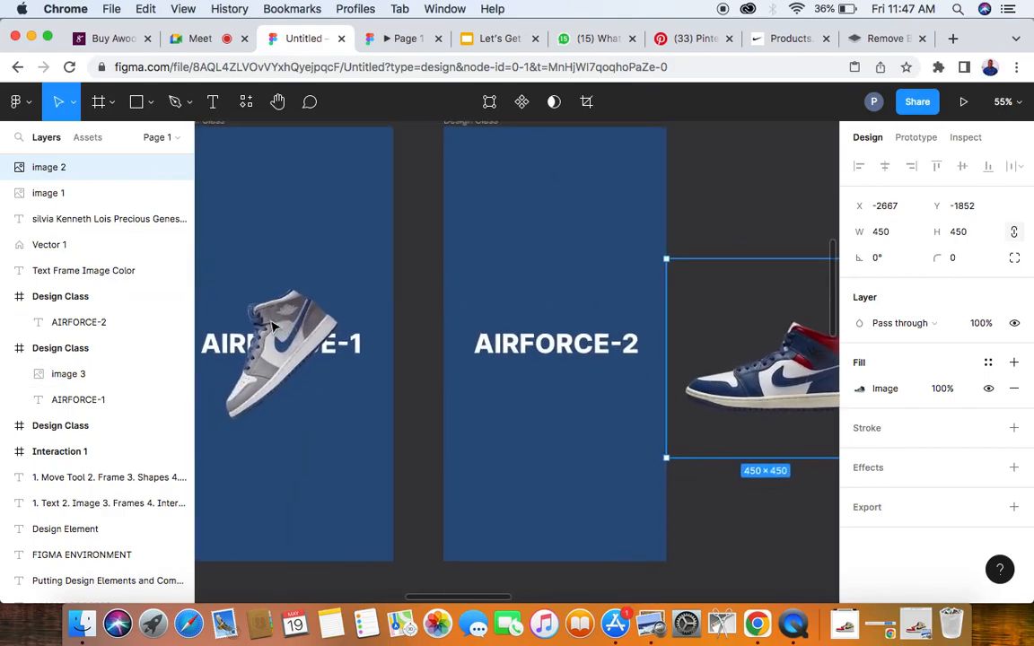
scroll(607, 356, right, 5)
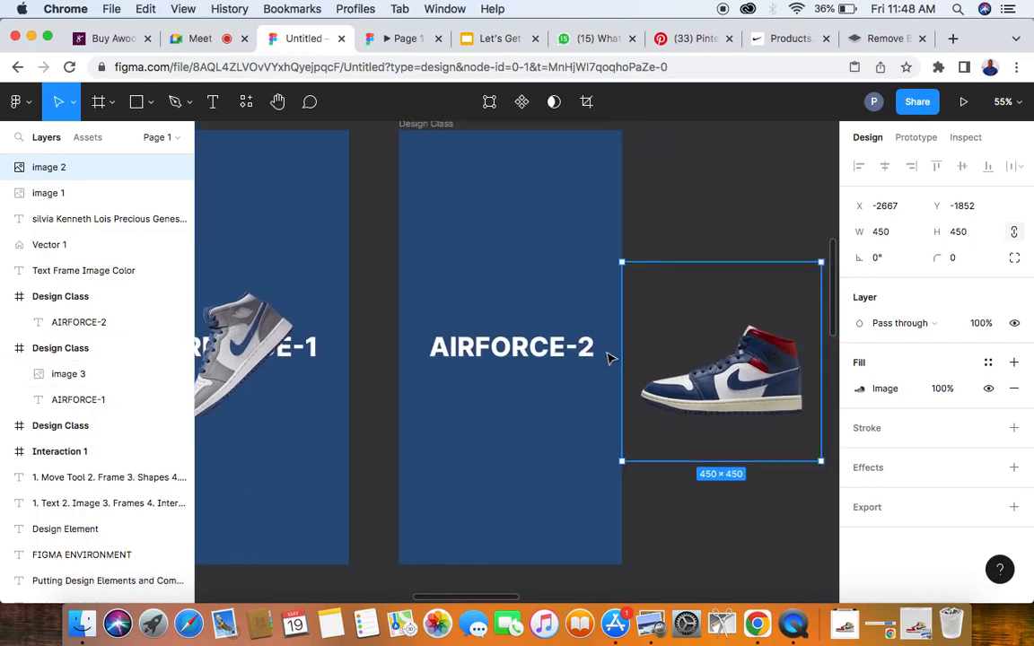
scroll(508, 353, down, 3)
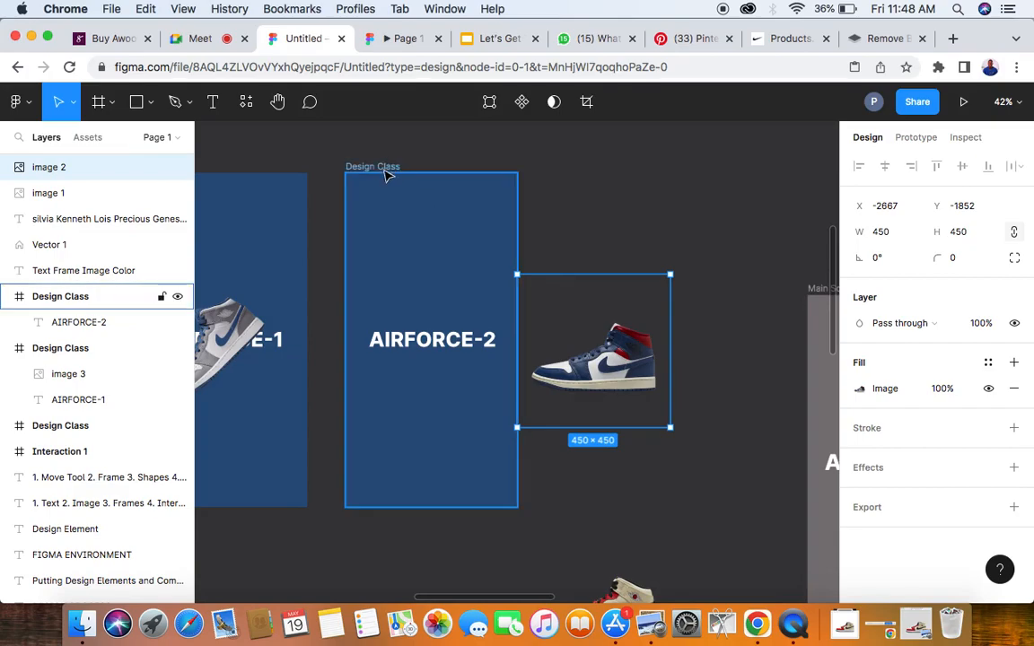
- Recolour the AIRFORCE-2 title dark red 721018 by sampling the red collar of the blue-and-red sneaker
click(412, 348)
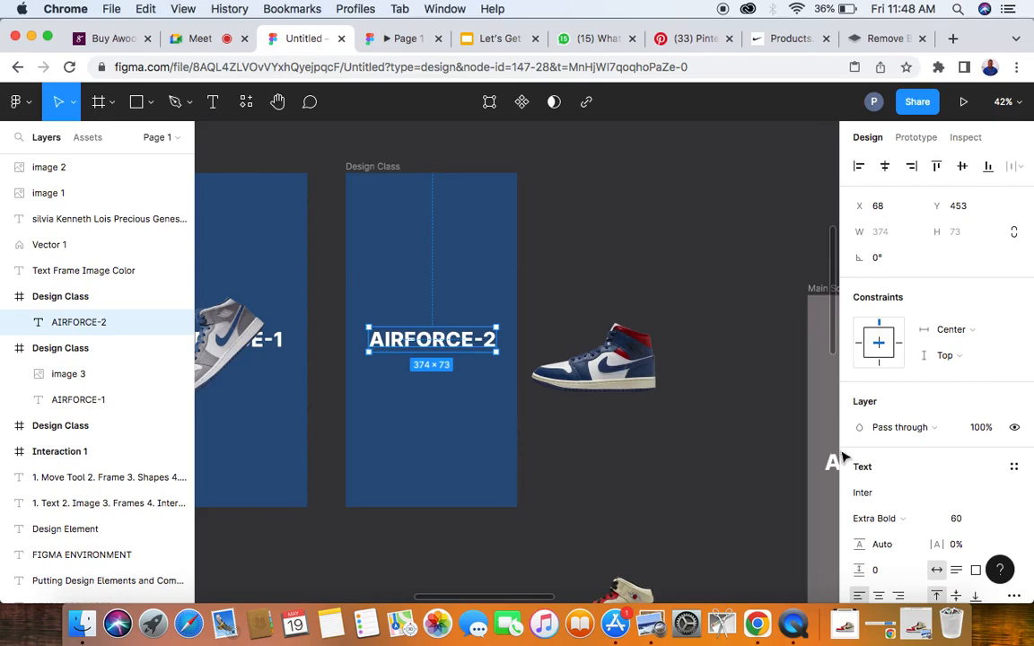
scroll(893, 512, down, 2)
scroll(894, 516, down, 4)
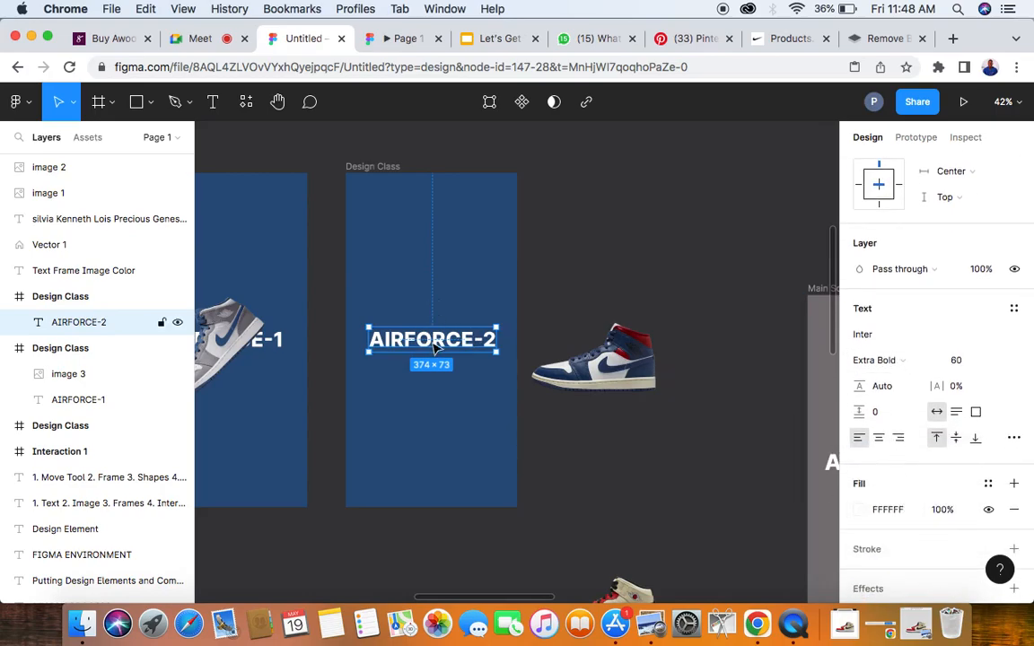
click(864, 511)
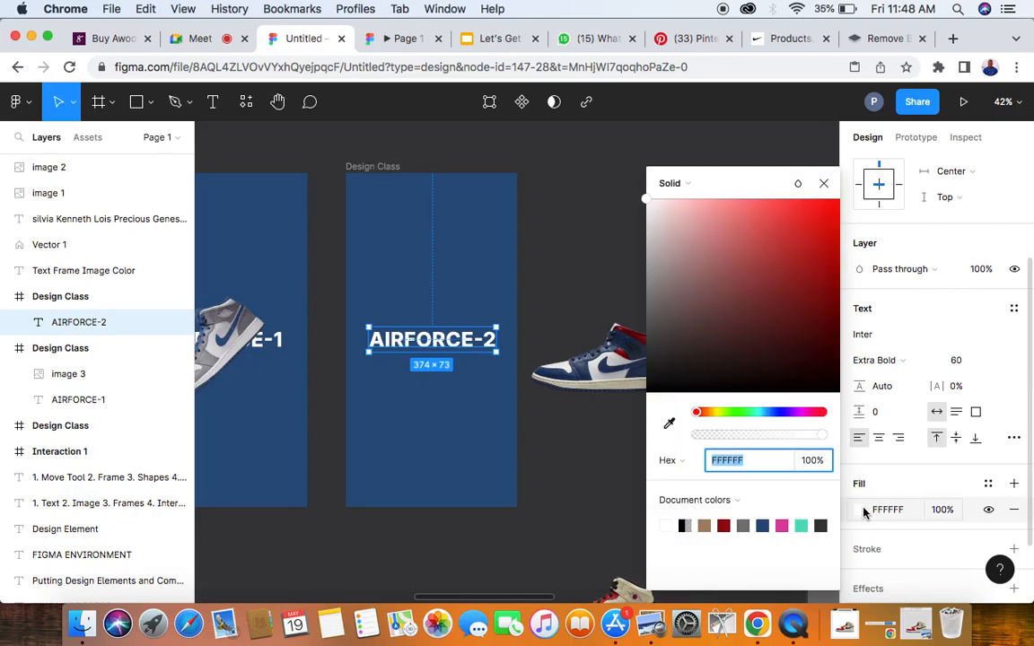
click(669, 424)
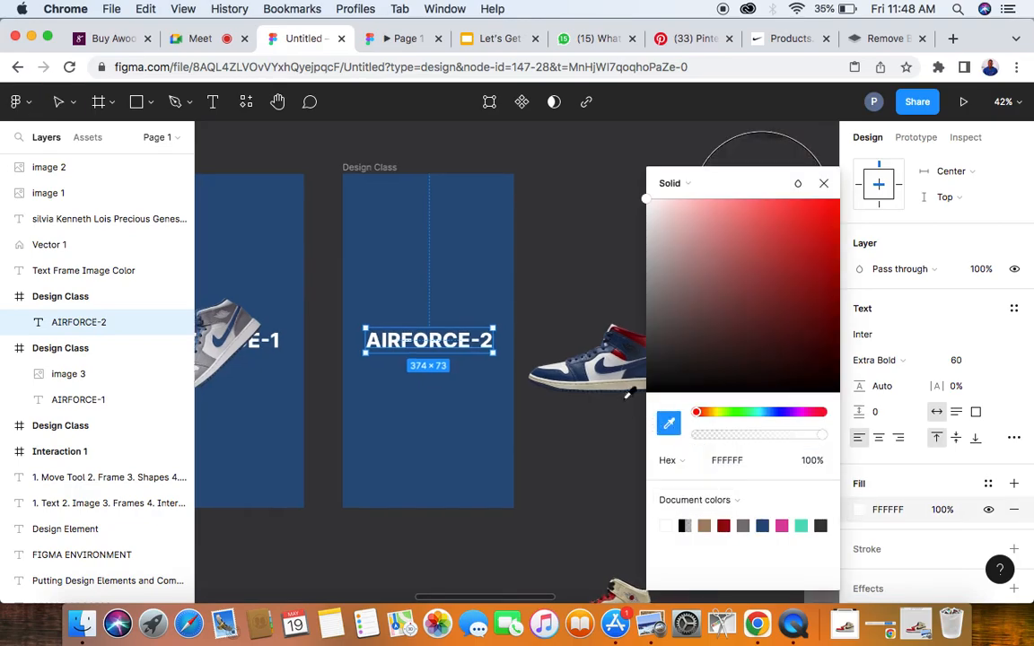
scroll(628, 392, right, 3)
click(550, 324)
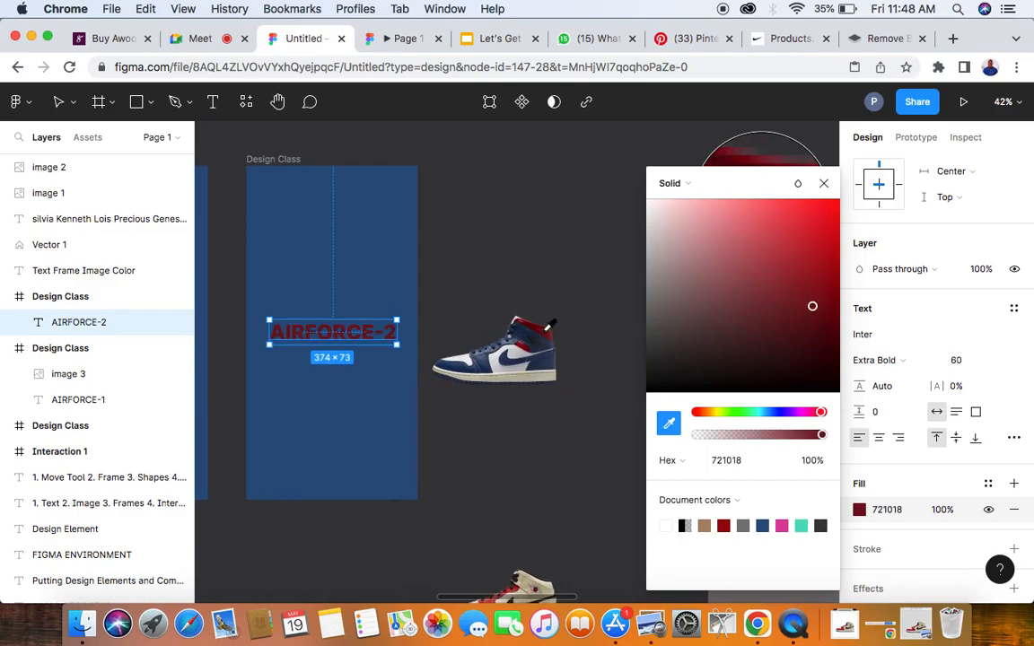
click(518, 214)
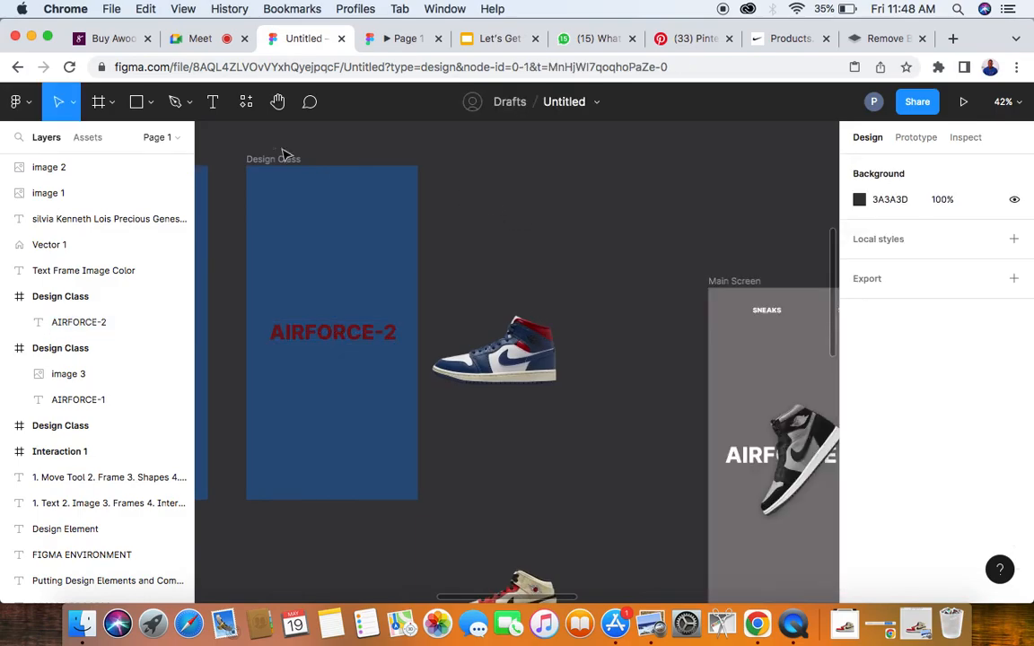
click(276, 160)
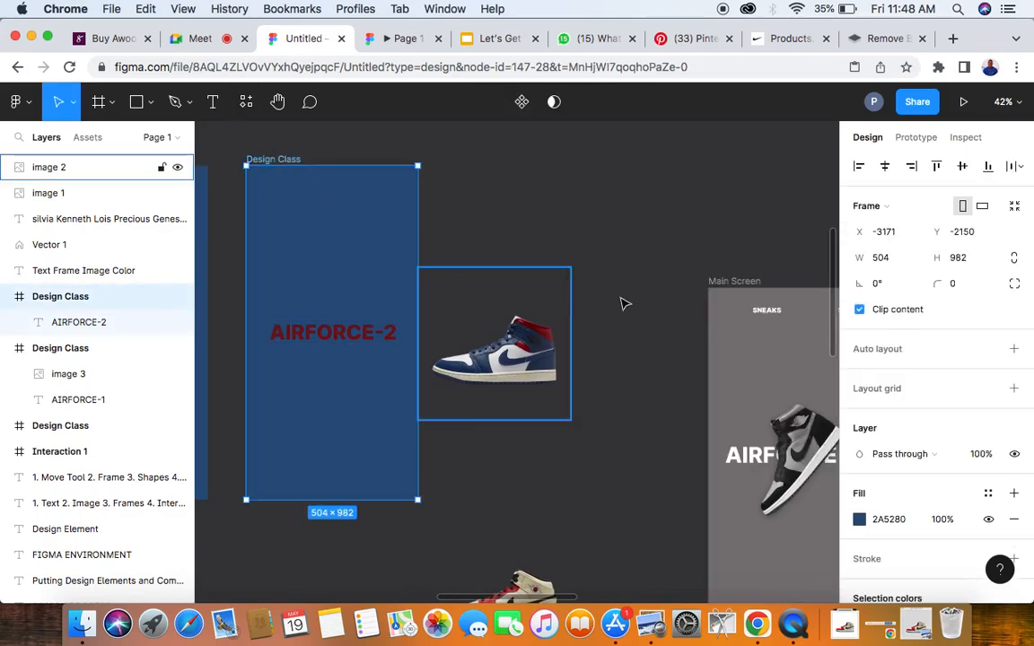
click(898, 521)
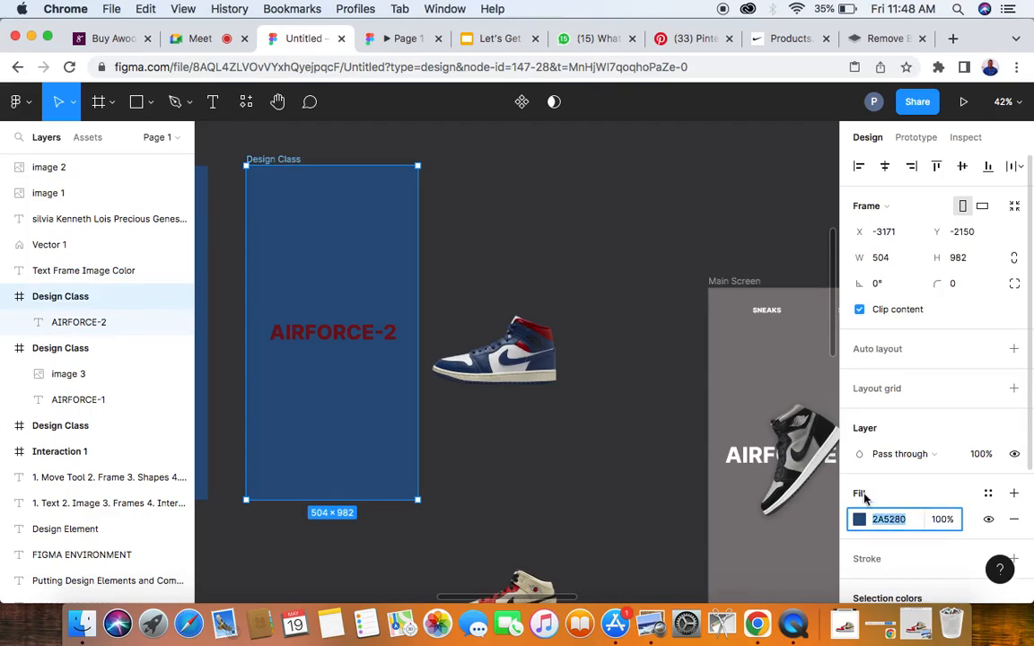
click(686, 478)
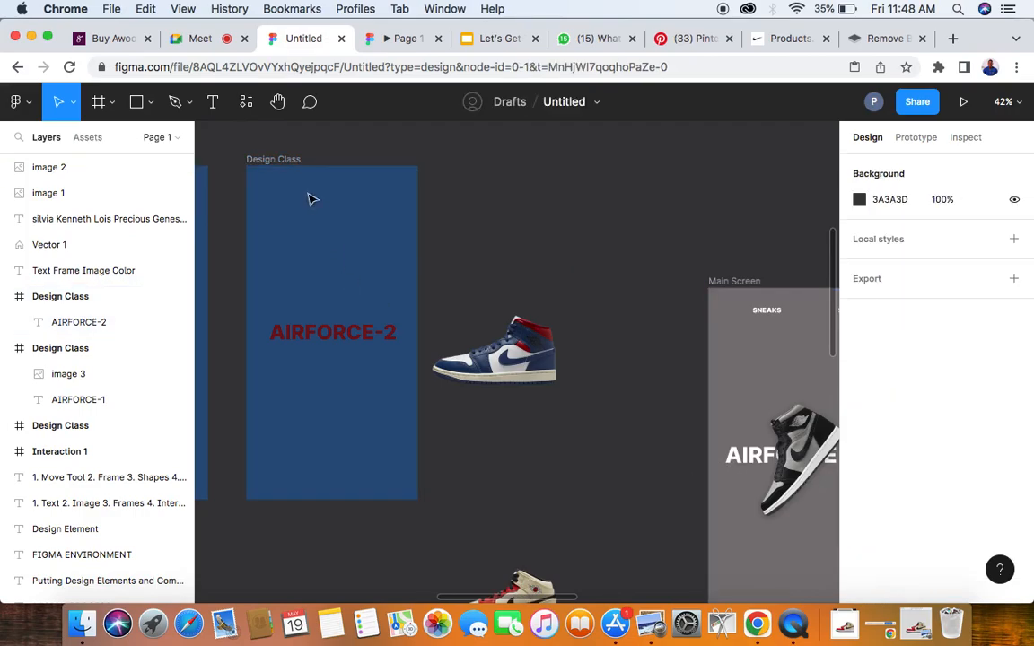
- Fill the AIRFORCE-2 frame with light grey CBCBCC sampled from the white part of the blue-and-red sneaker
click(285, 167)
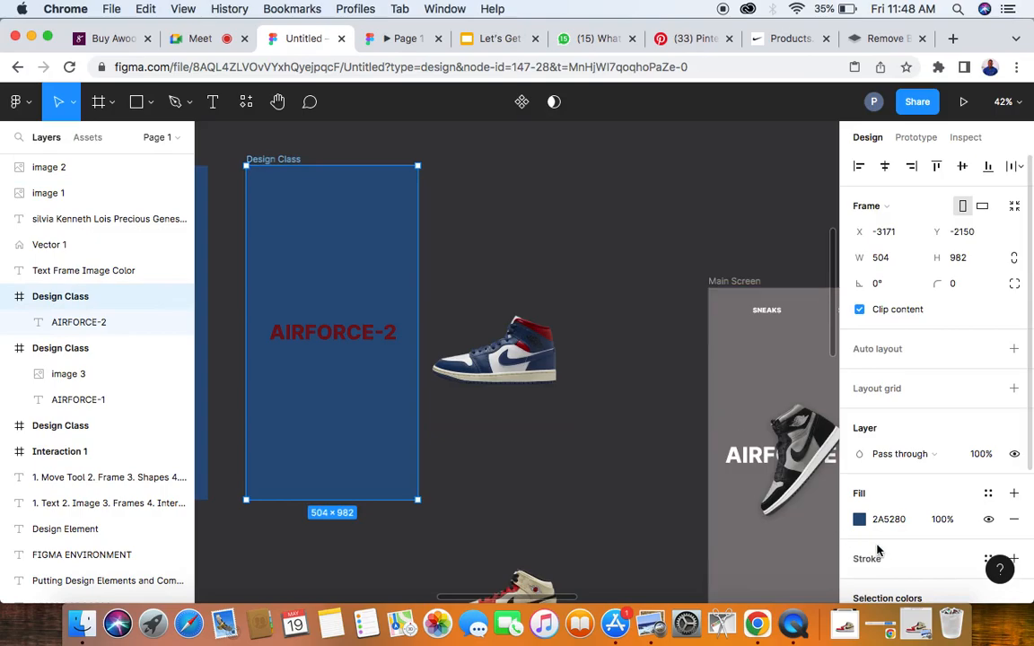
click(860, 521)
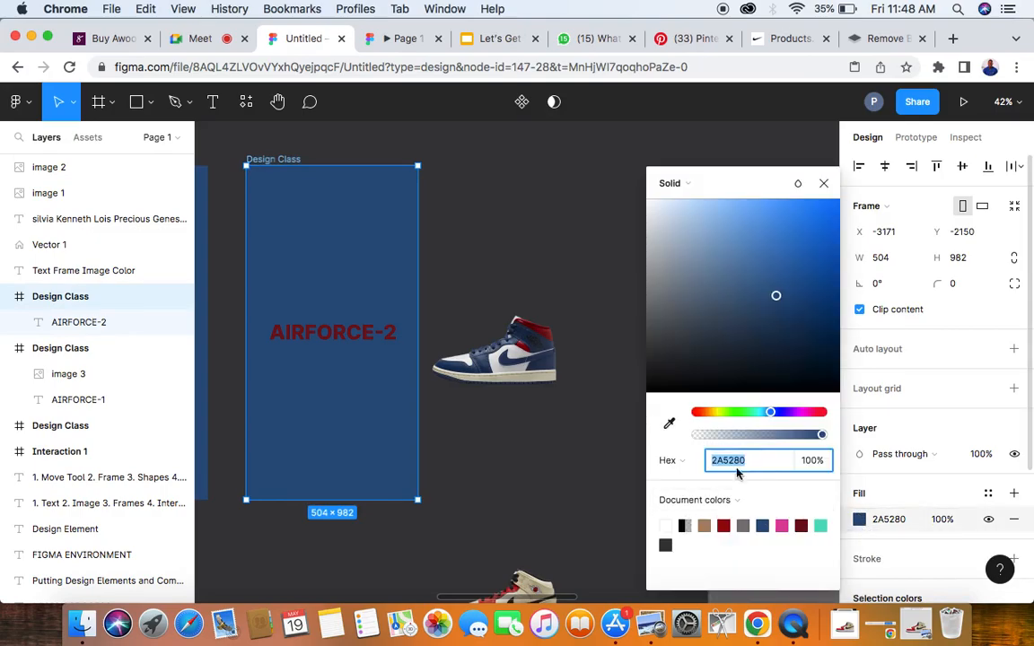
click(668, 424)
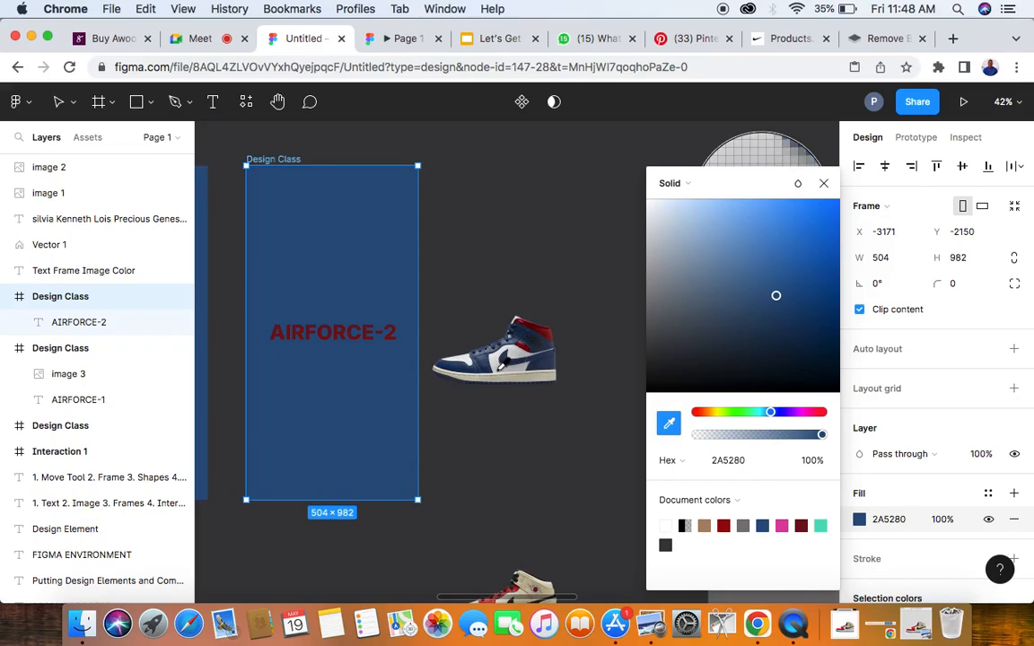
click(500, 375)
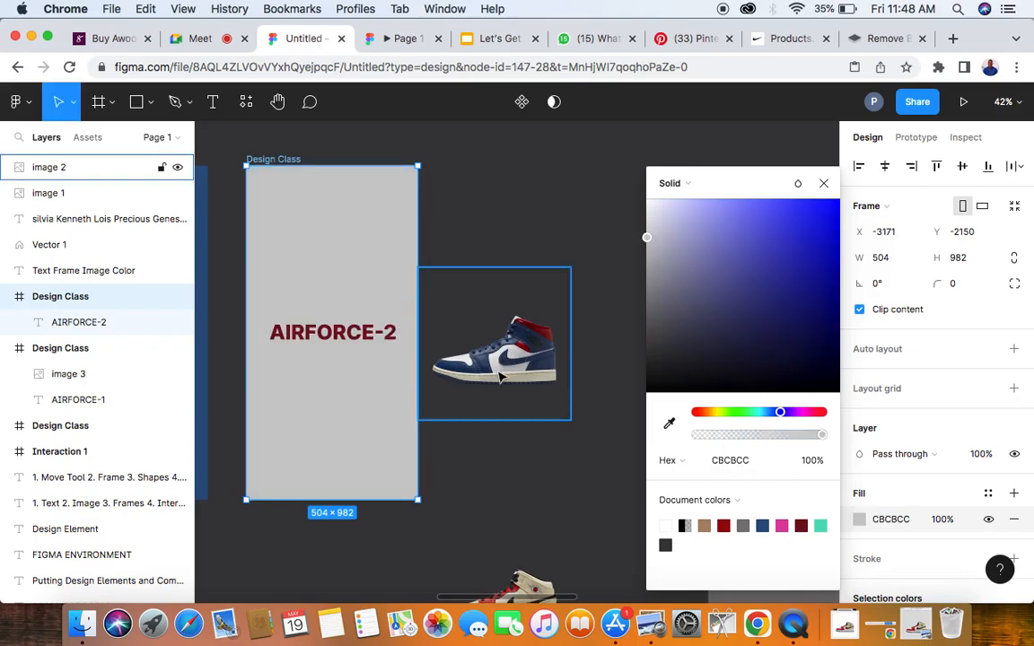
click(467, 202)
- Recolour the AIRFORCE-2 title dark blue 354B68 by sampling the blue part of the neighbouring sneaker
scroll(532, 318, down, 3)
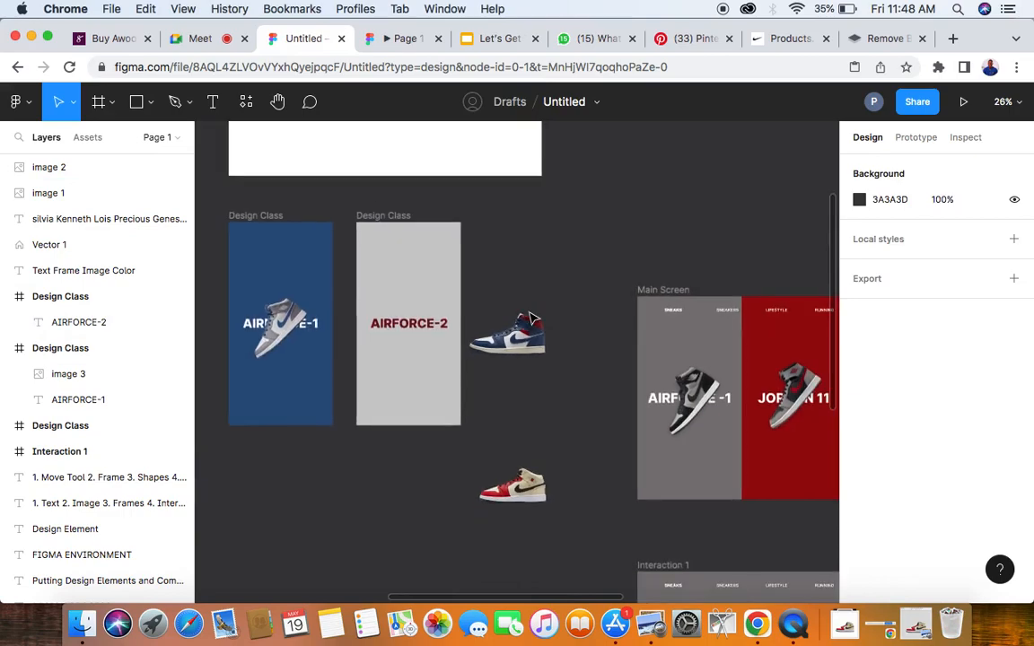
click(530, 337)
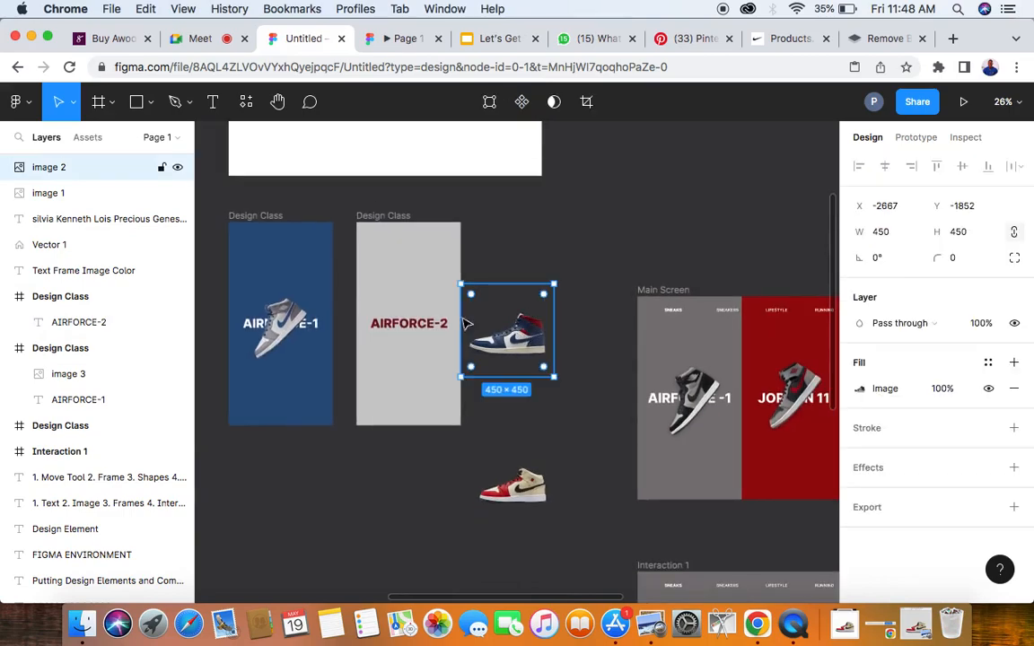
scroll(413, 324, up, 3)
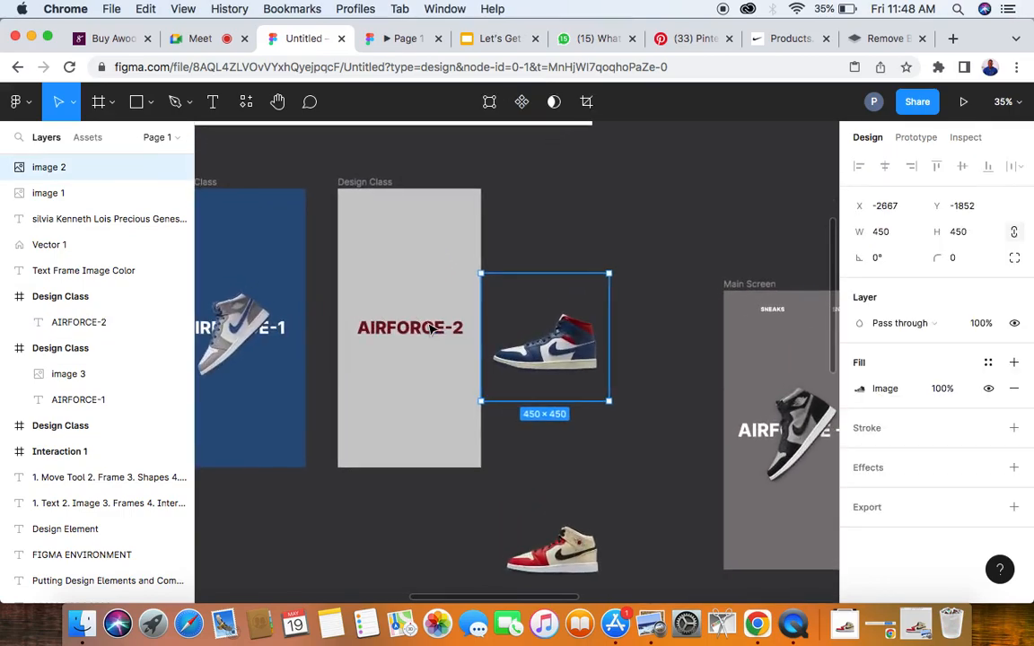
click(432, 330)
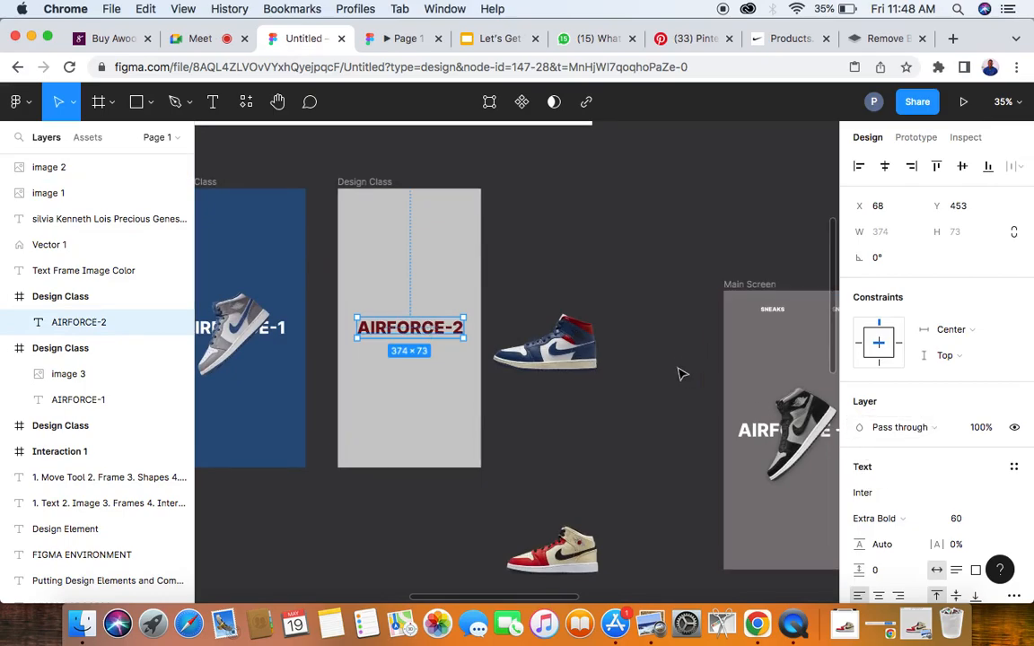
scroll(884, 517, down, 3)
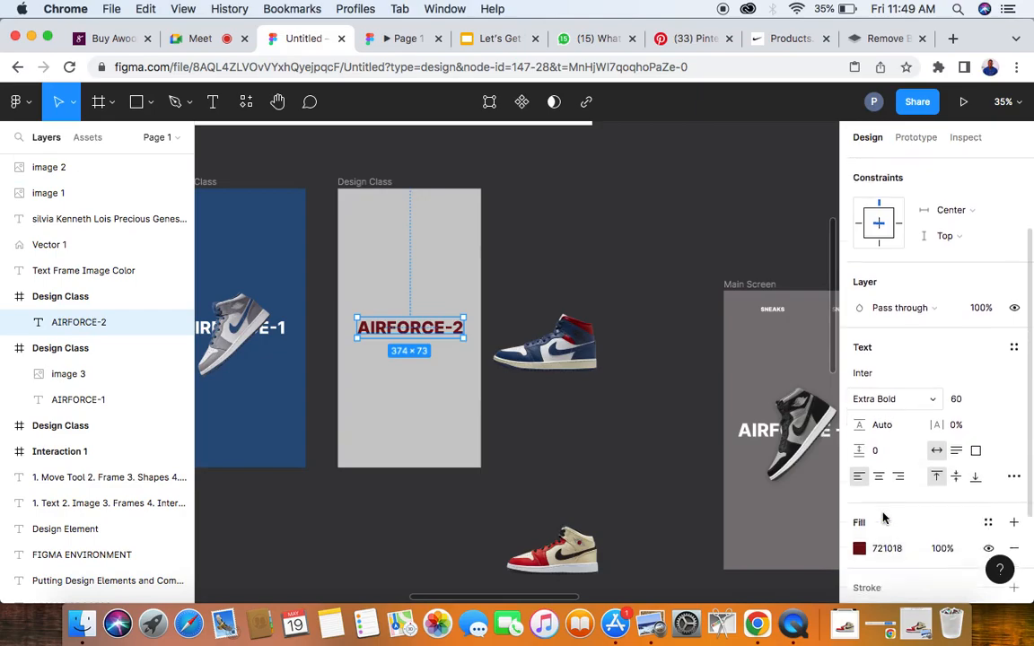
click(860, 523)
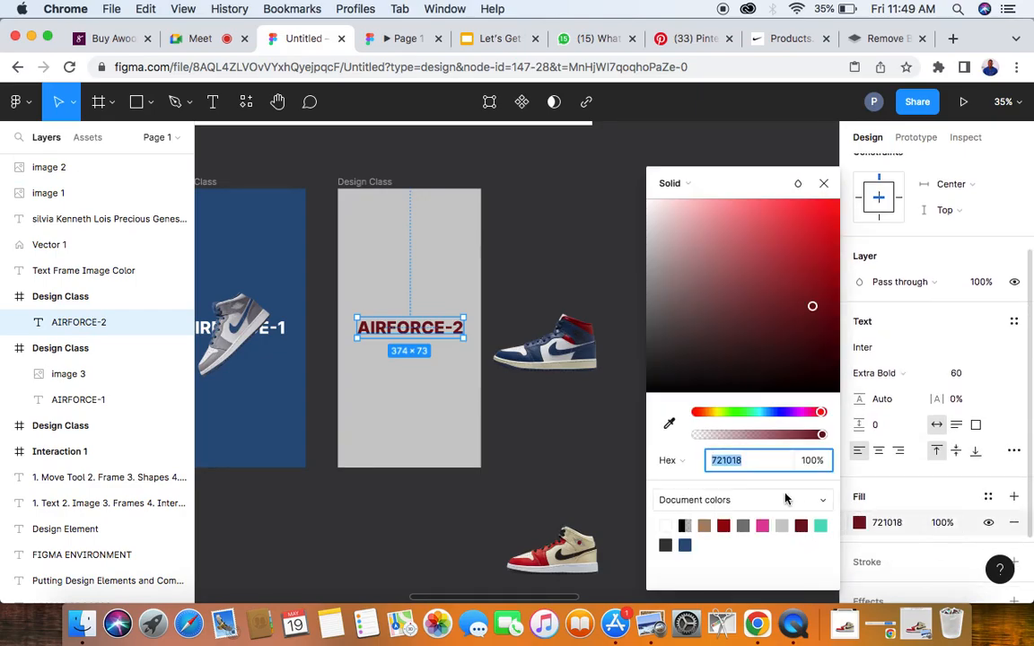
click(669, 425)
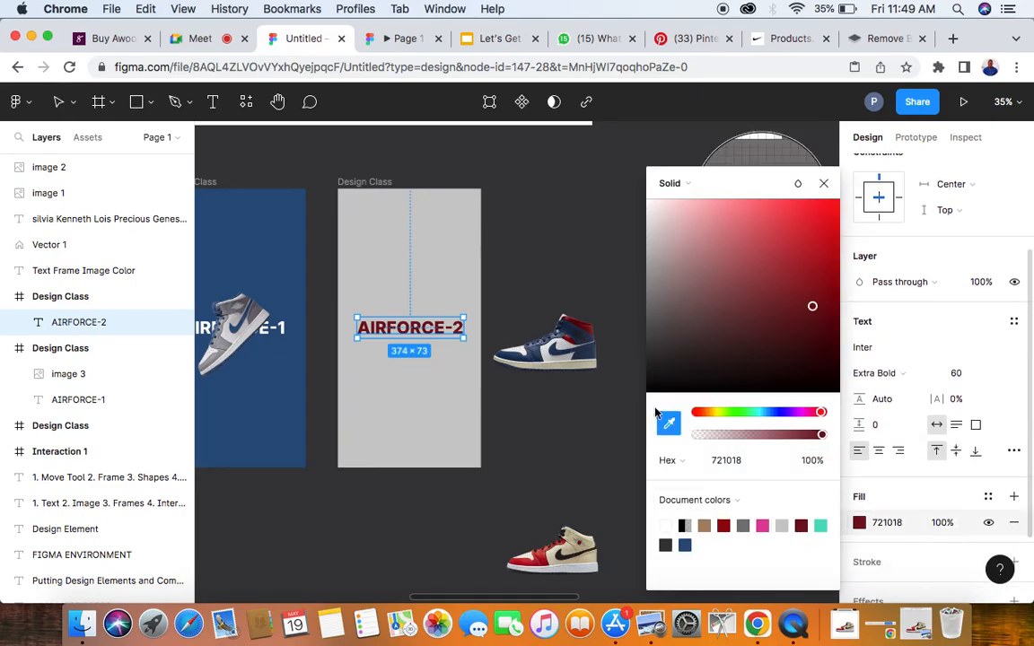
click(539, 354)
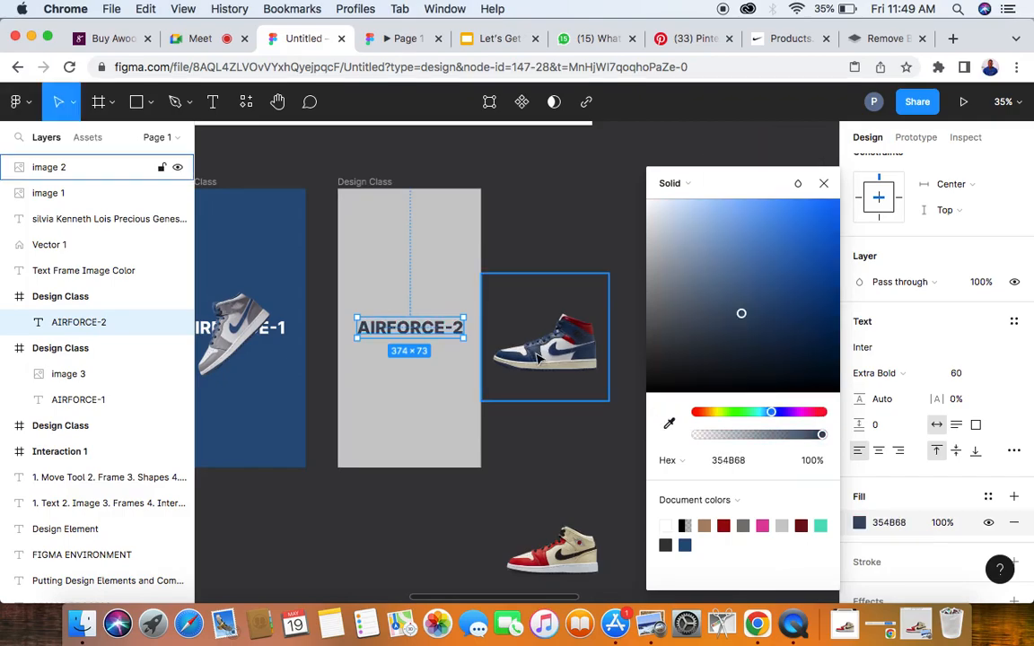
click(393, 376)
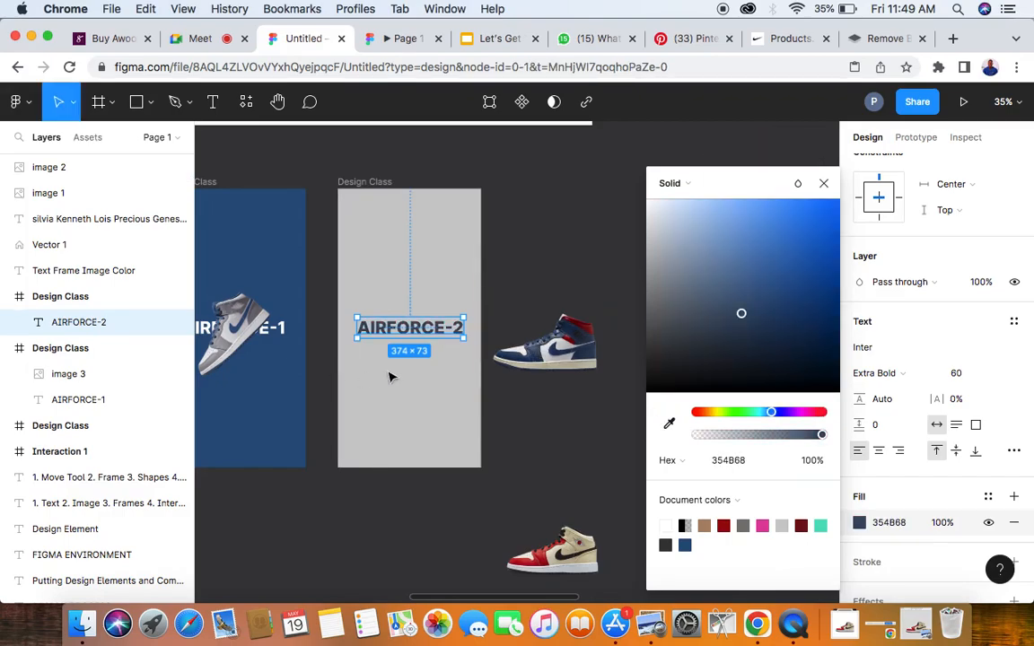
- Rotate the blue-and-red sneaker image beside the grey frame to 45°
scroll(428, 334, up, 6)
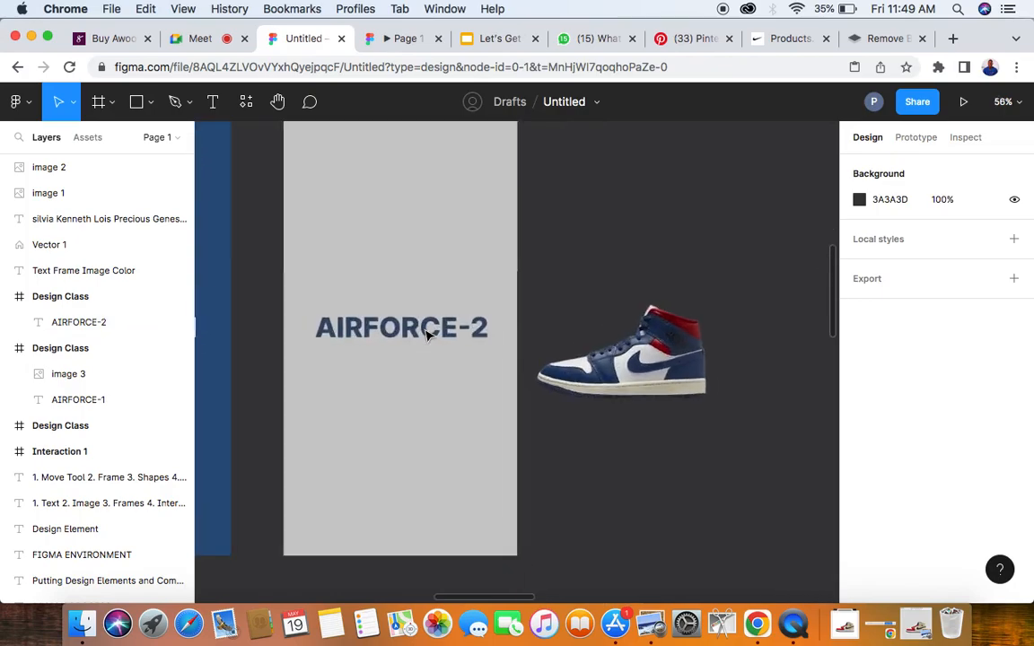
click(428, 334)
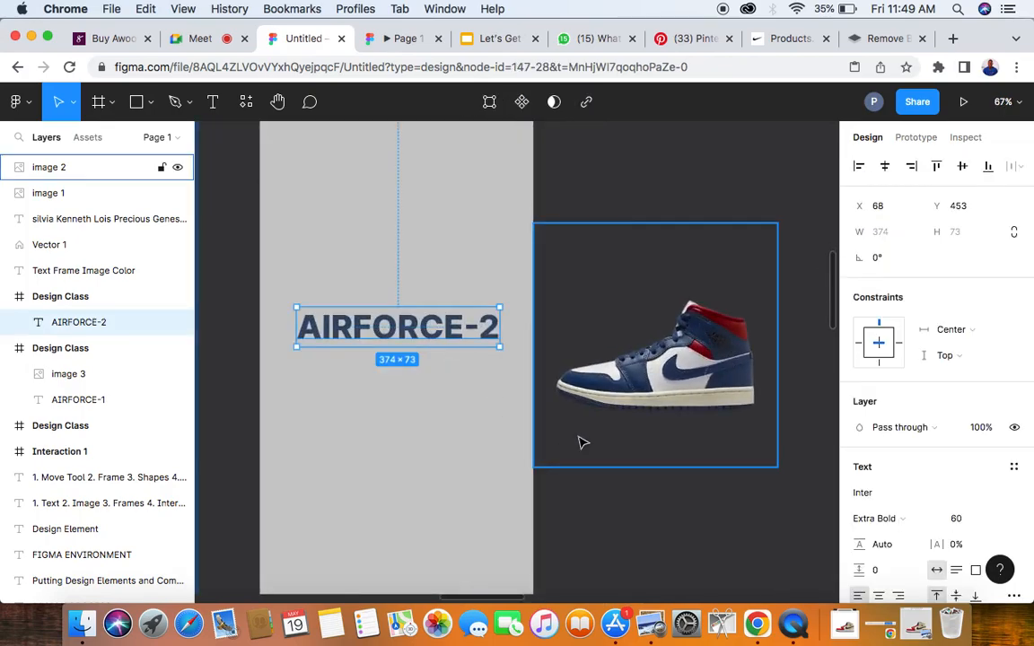
click(688, 368)
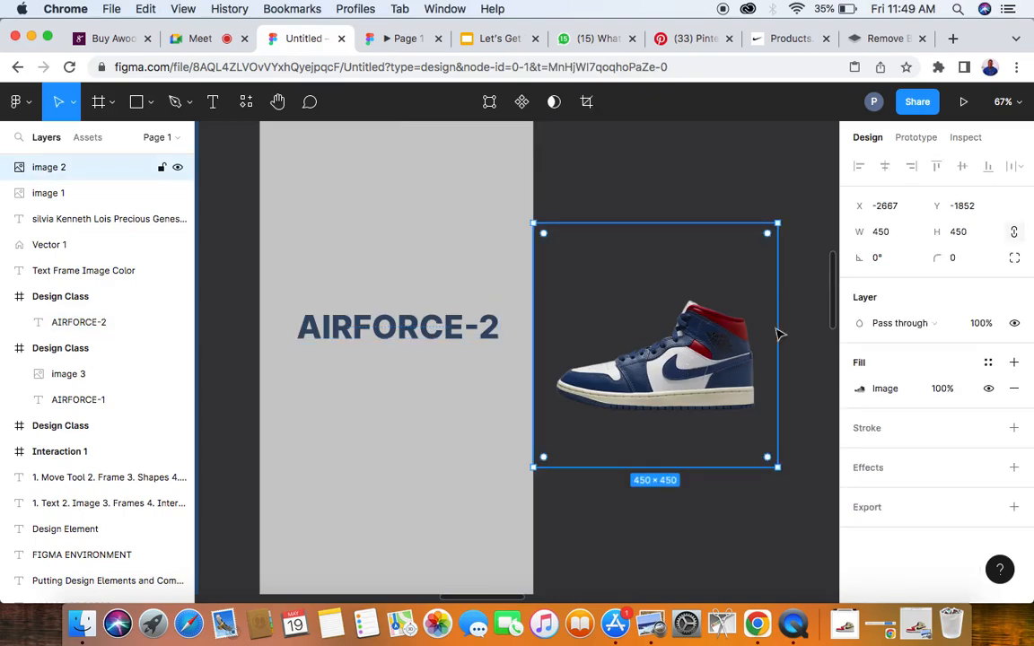
click(875, 258)
text(45)
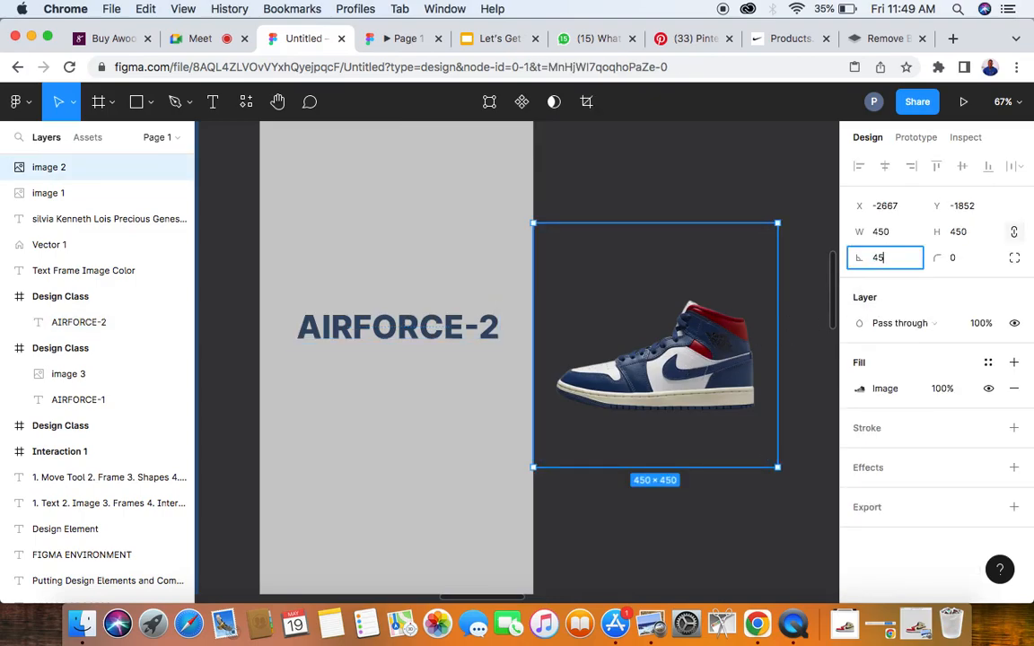
key(Return)
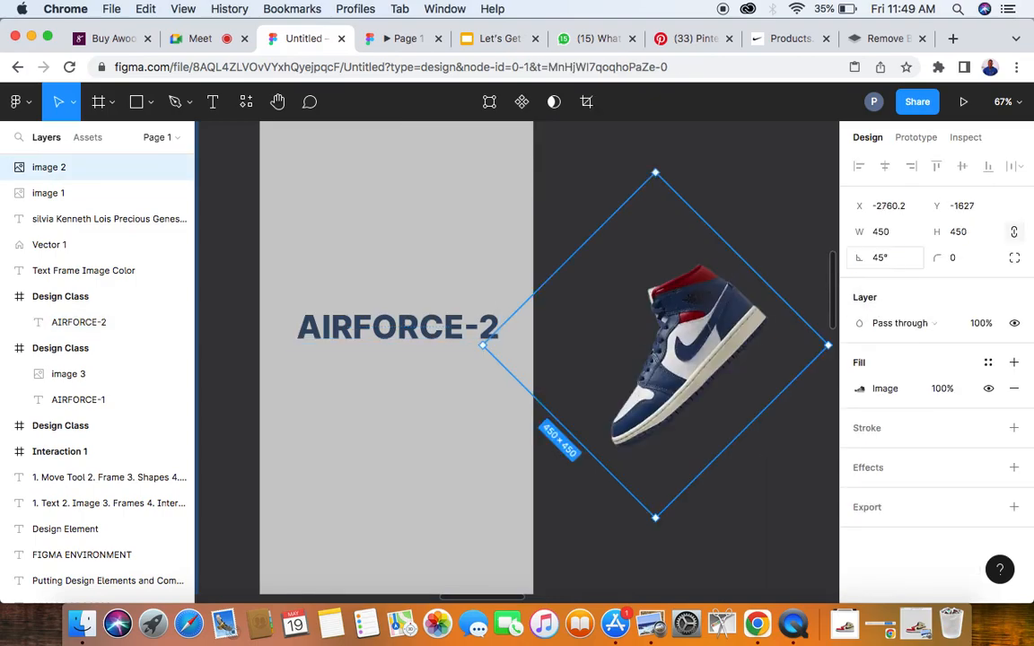
- Place the blue-and-red sneaker over the AIRFORCE-2 title in the grey frame and align its vertical centre with the AIRFORCE-1 sneaker
scroll(747, 353, down, 5)
drag(662, 318, 564, 338)
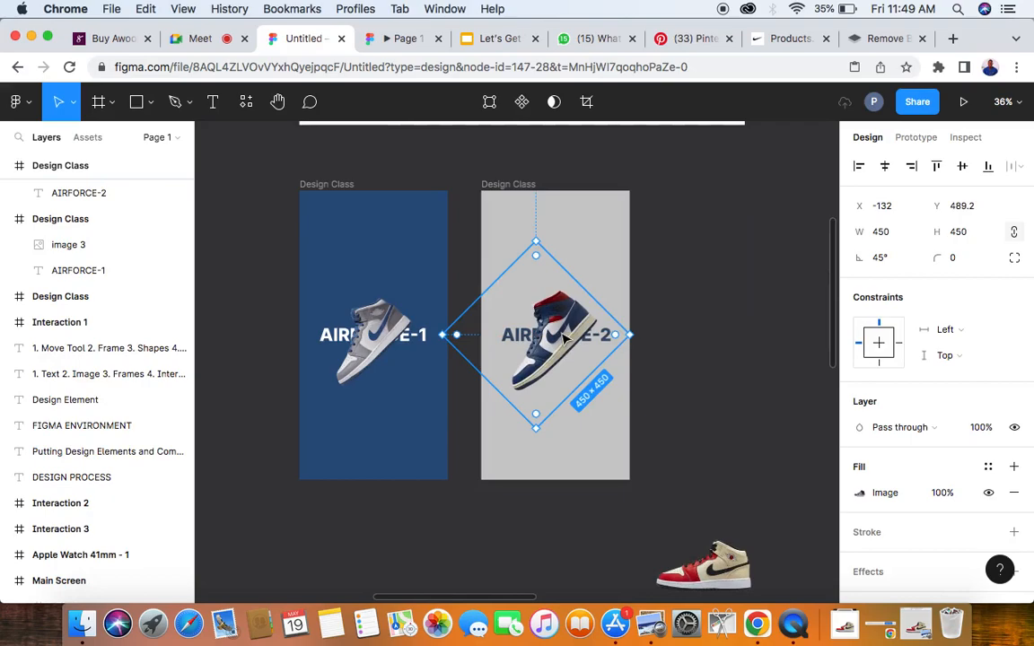
shift+click(368, 337)
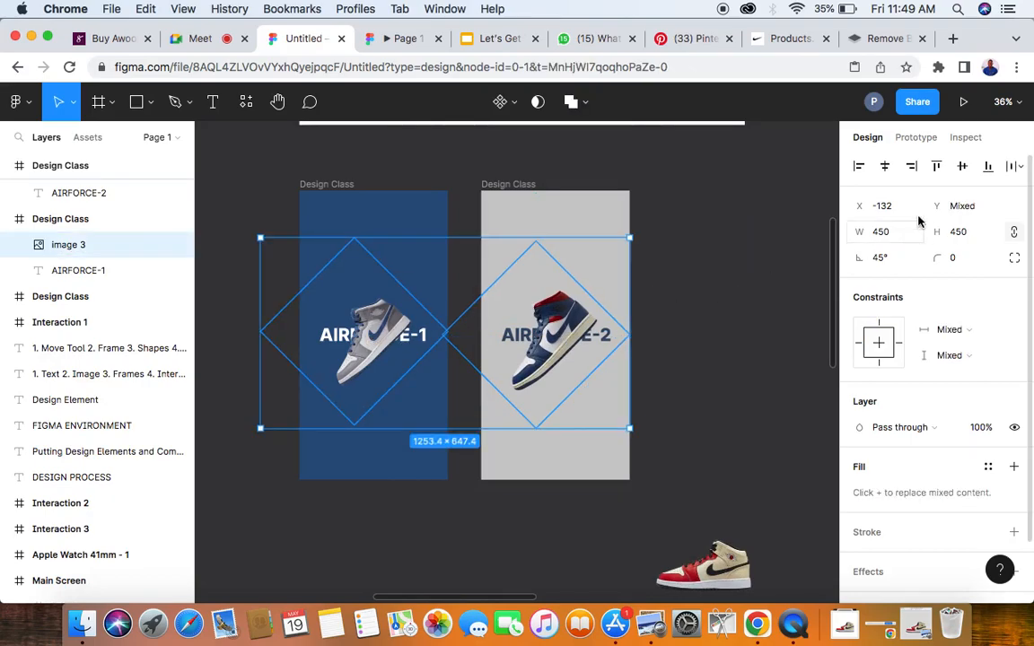
click(961, 168)
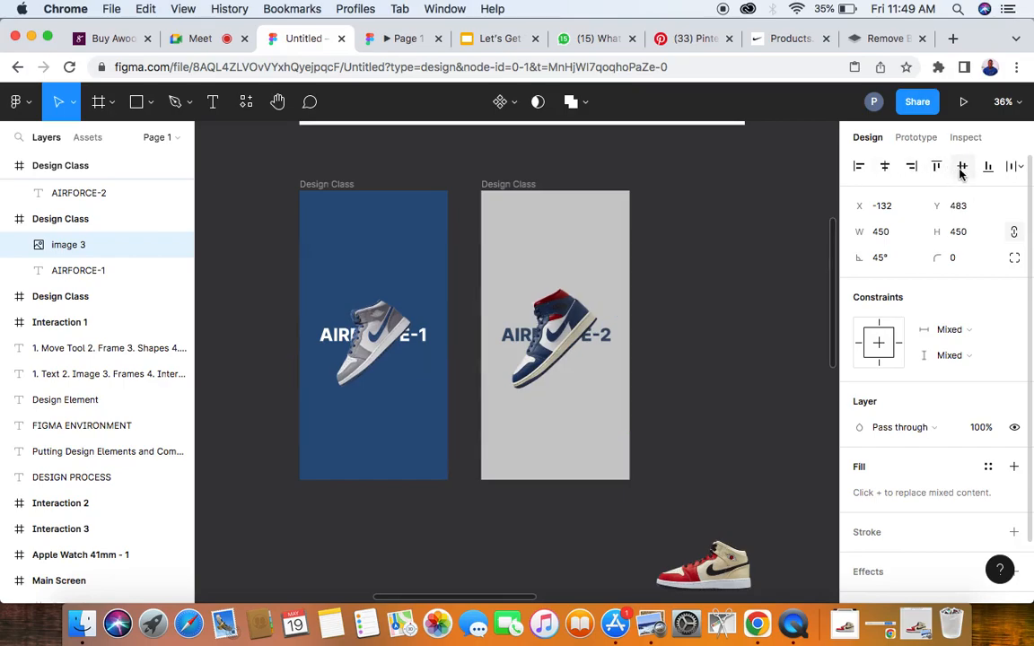
click(739, 298)
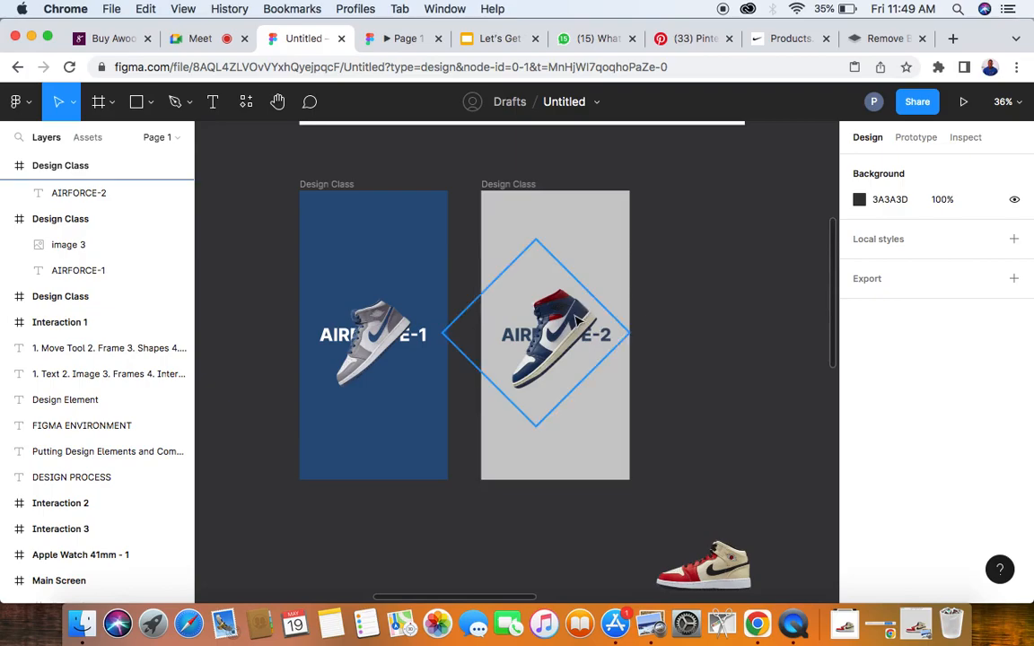
- Rename the blue AIRFORCE-1 frame as Design 1
click(521, 286)
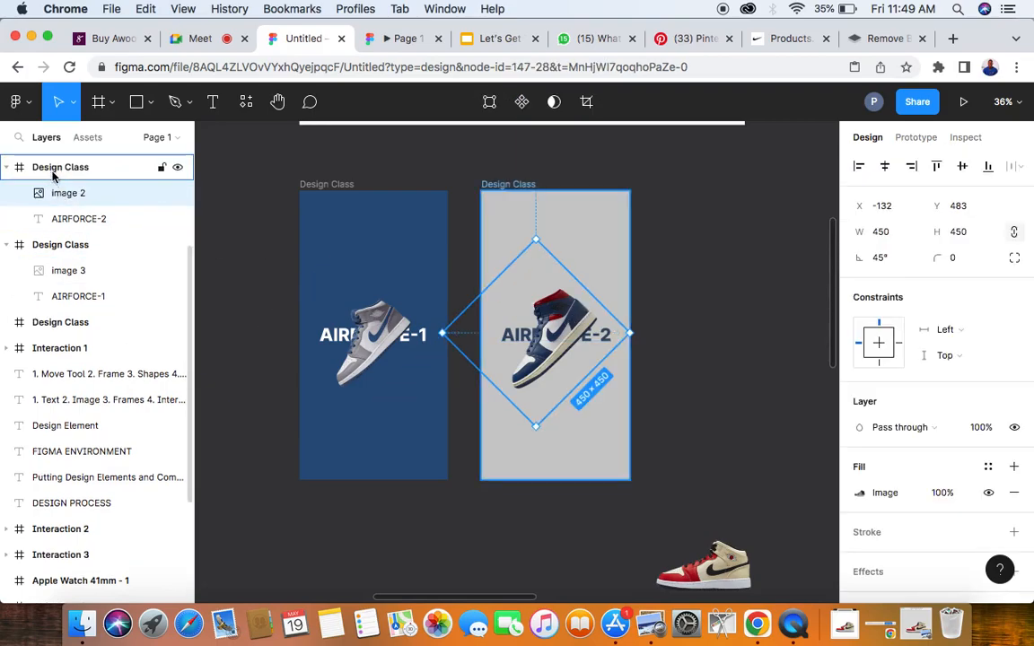
click(508, 184)
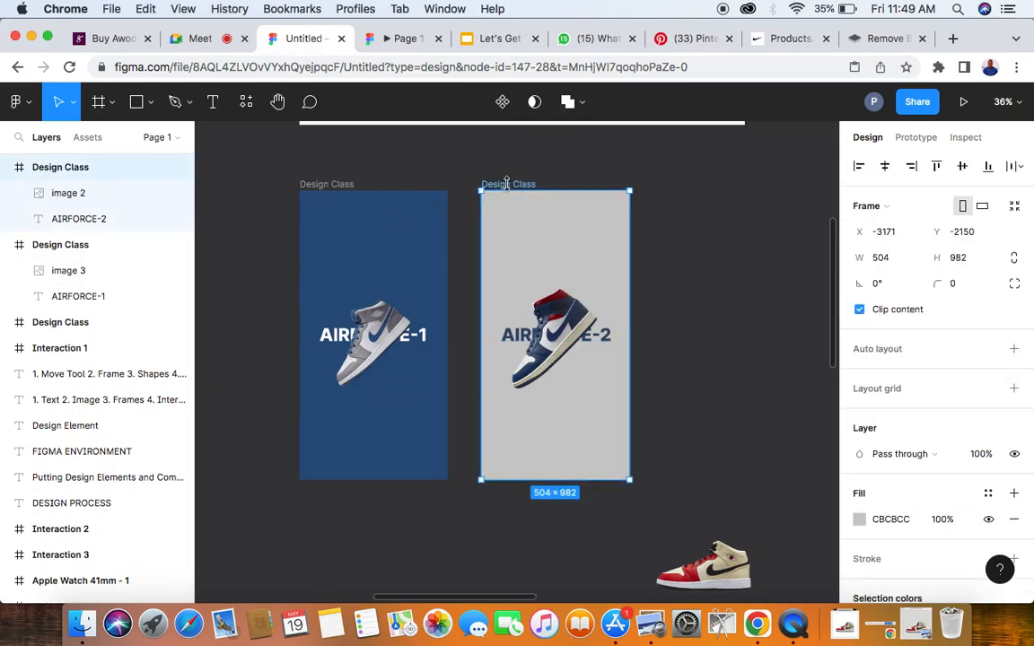
click(328, 185)
double_click(328, 186)
key(BackSpace)
key(BackSpace)
key(BackSpace)
key(BackSpace)
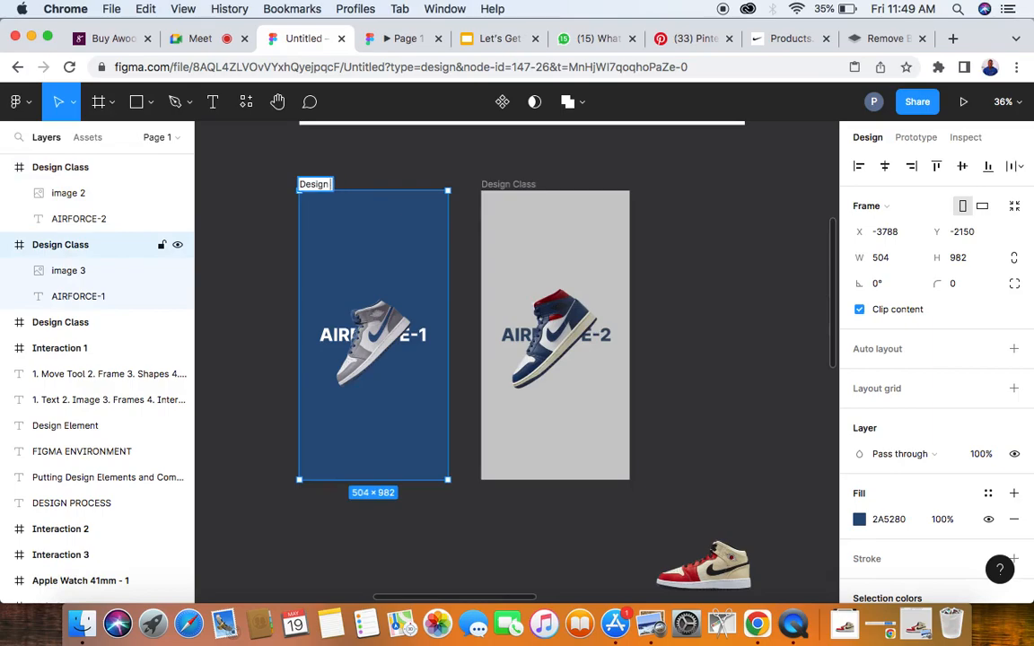
text(1)
- Rename the grey AIRFORCE-2 frame as Design 2
click(519, 186)
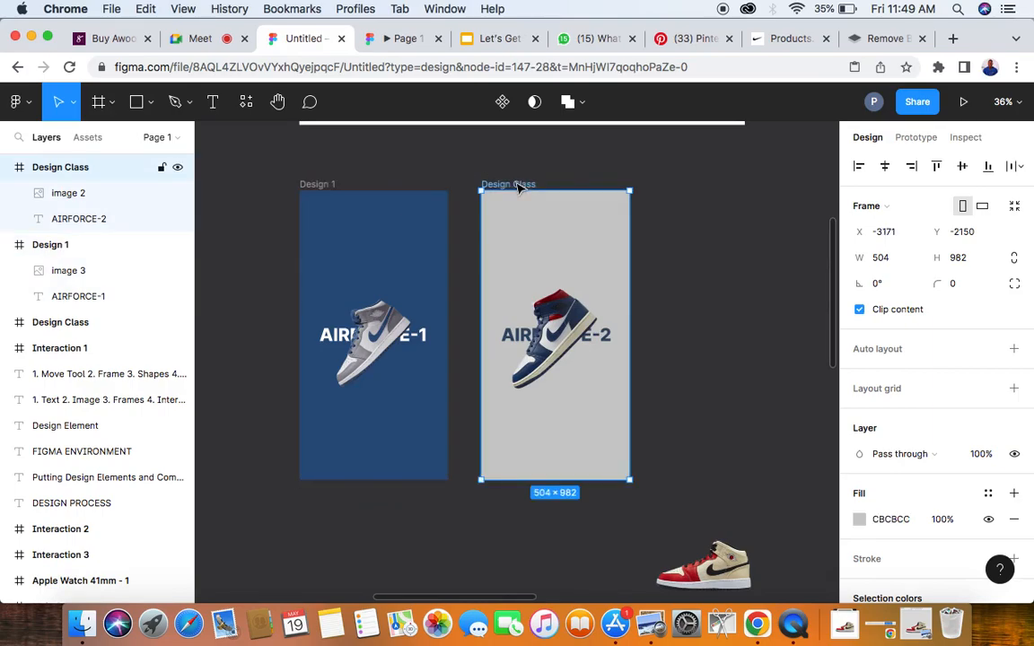
double_click(519, 186)
text(Design 2)
click(672, 219)
- Duplicate the Design 2 frame beside the original and delete the sneaker image from the copy
click(509, 185)
drag(542, 242, 723, 264)
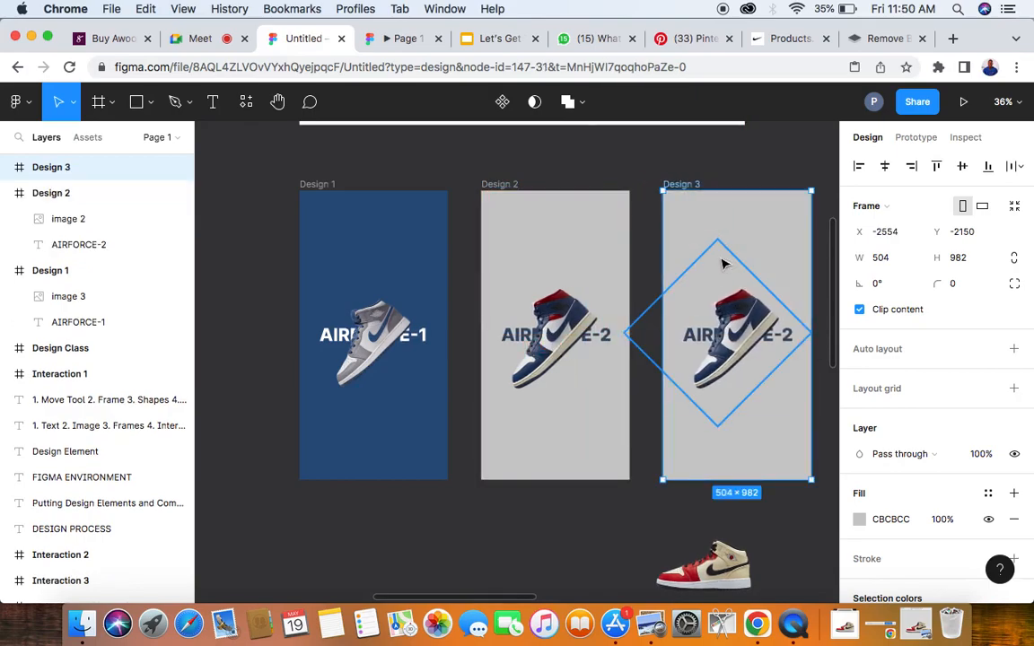
scroll(724, 263, right, 5)
click(564, 292)
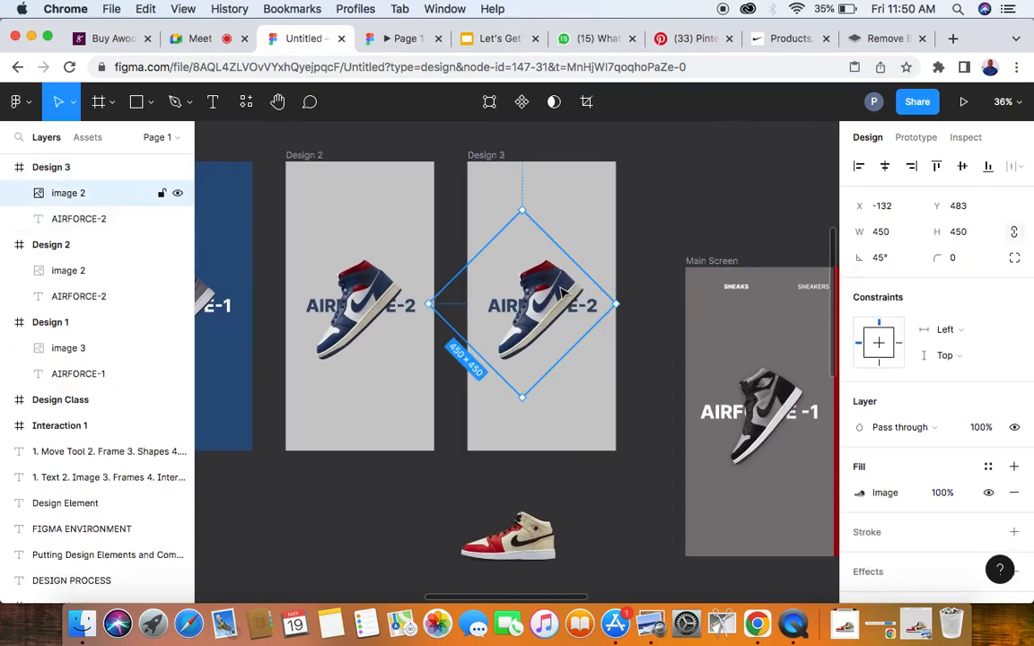
key(Delete)
- Change the title in the Design 3 frame to JORDAN -12 and centre it horizontally in the frame
click(557, 308)
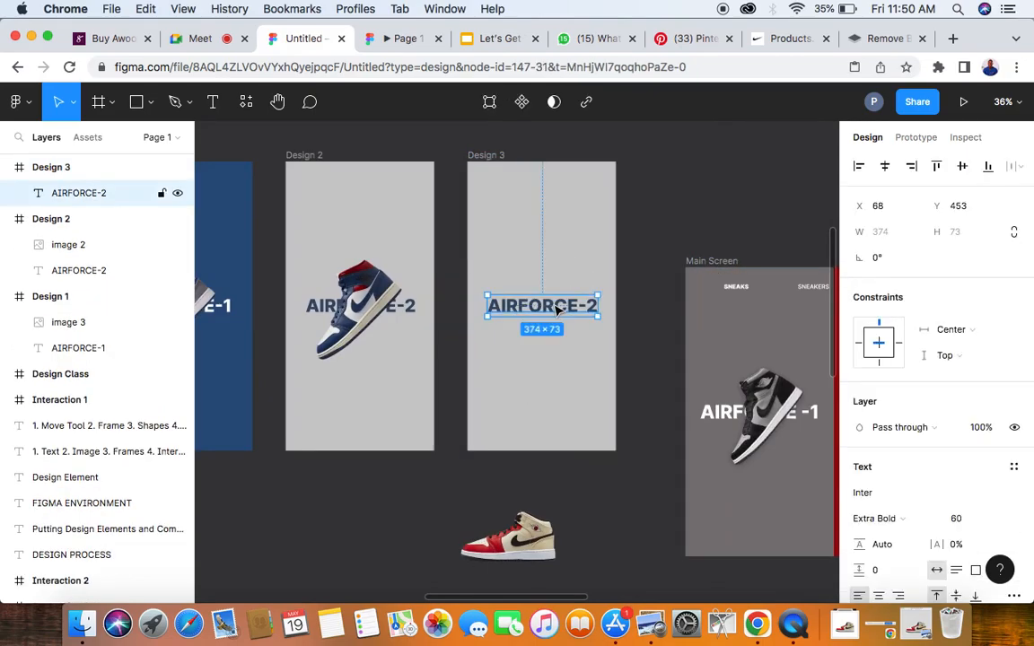
double_click(586, 307)
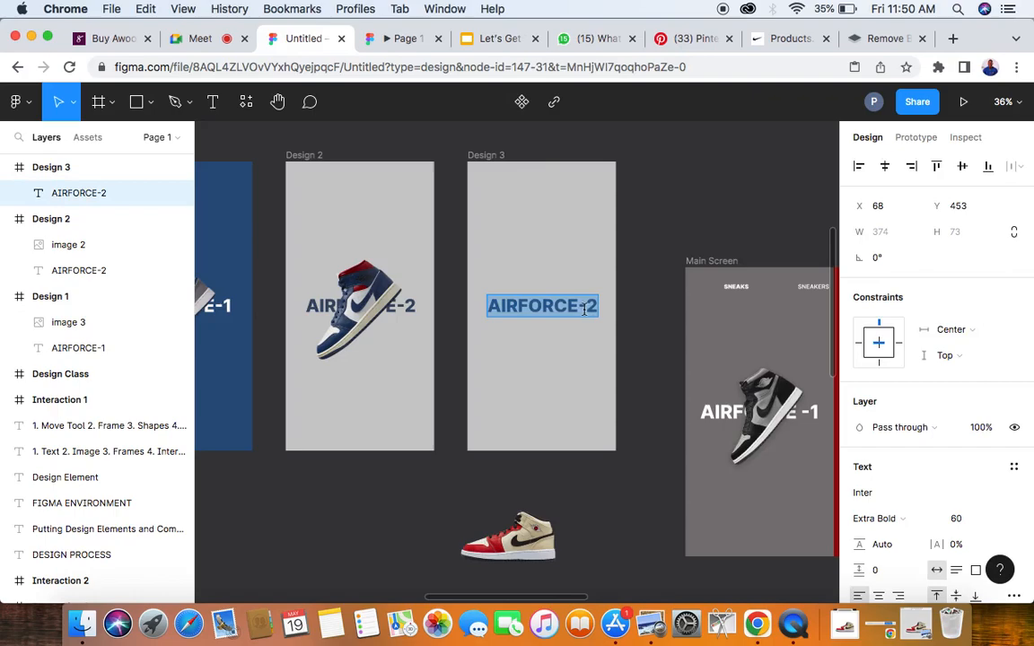
drag(574, 307, 515, 304)
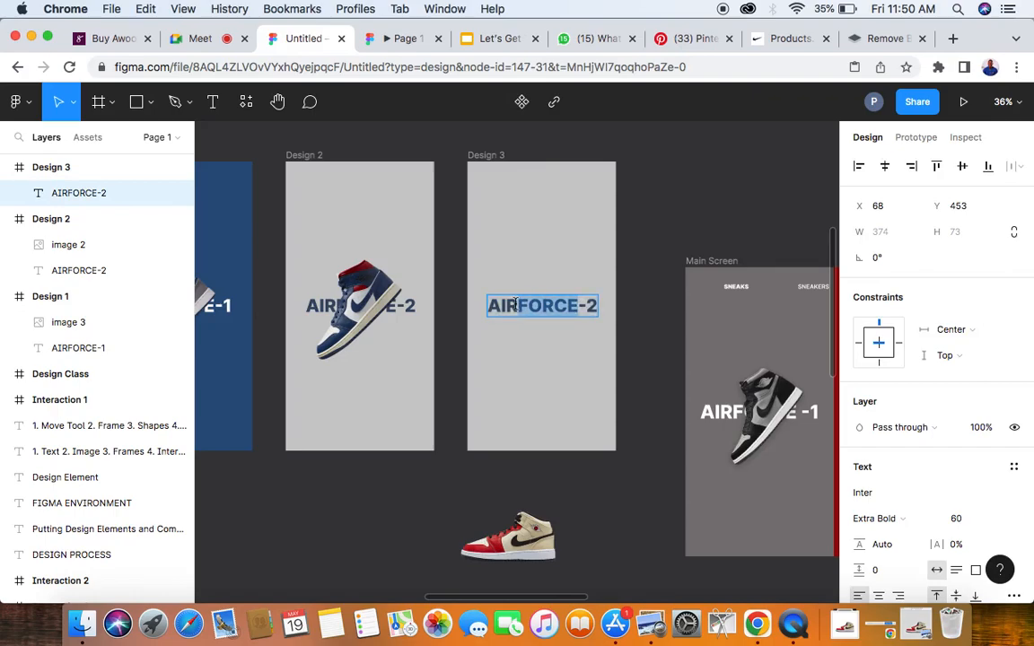
text(JORD)
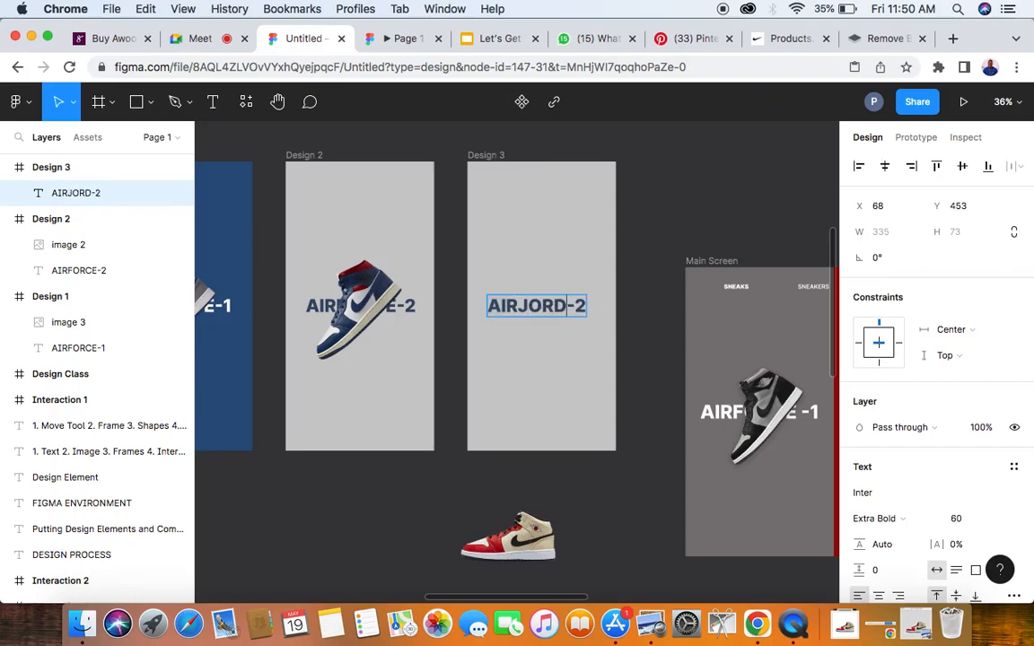
text(AN)
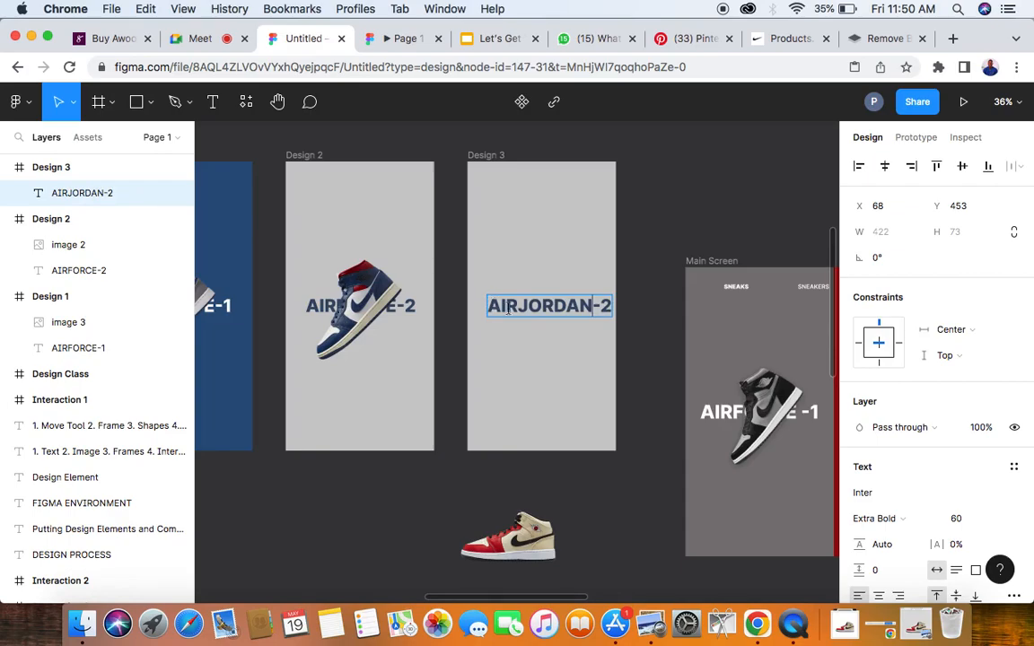
click(520, 306)
key(BackSpace)
key(BackSpace)
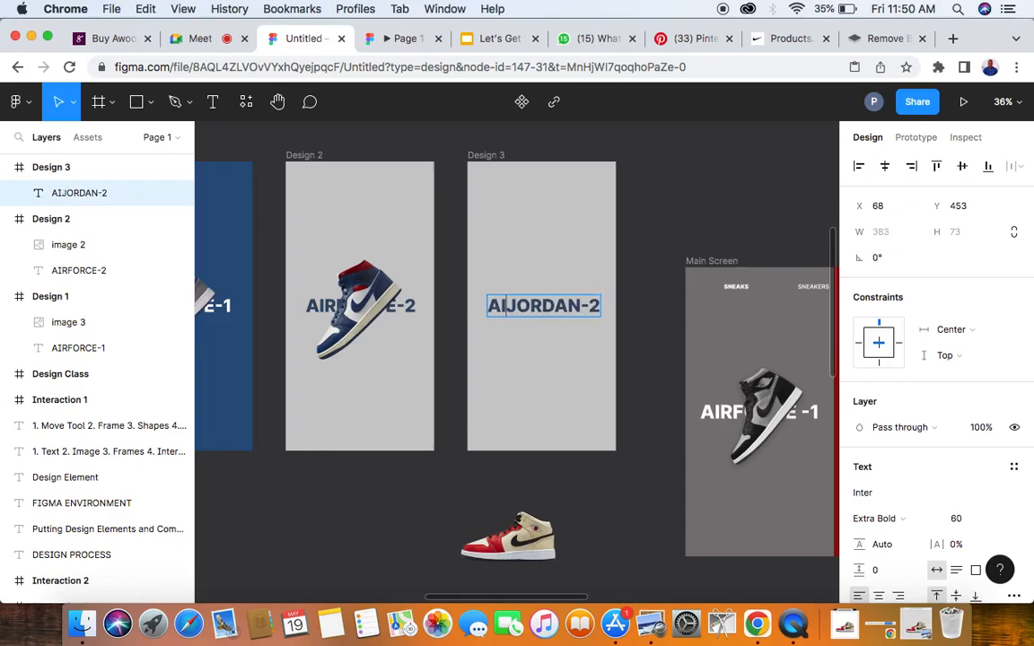
key(BackSpace)
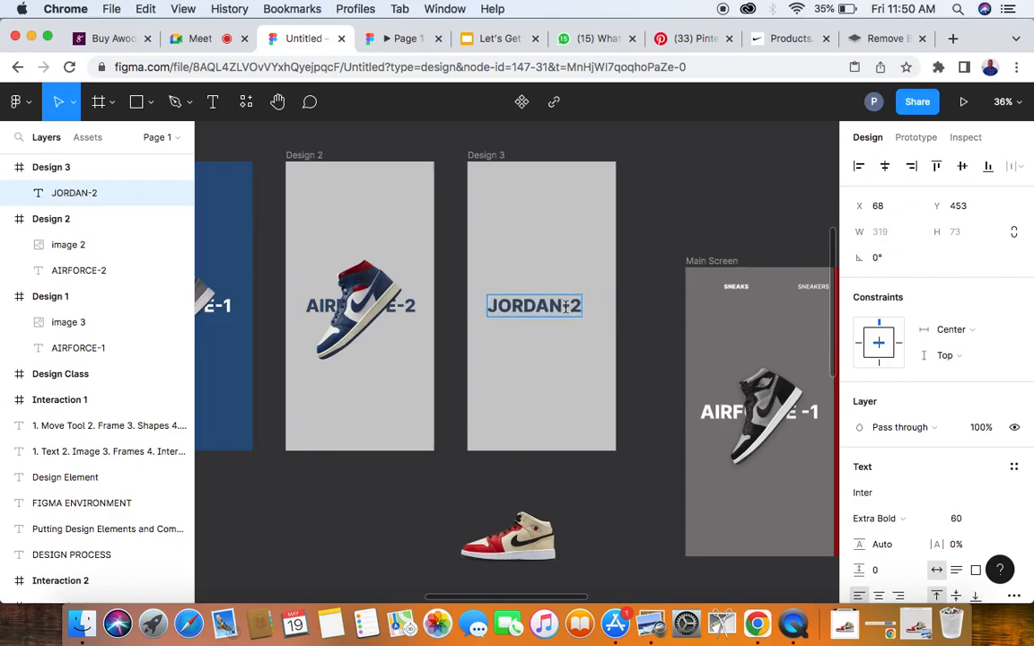
click(571, 306)
text(1)
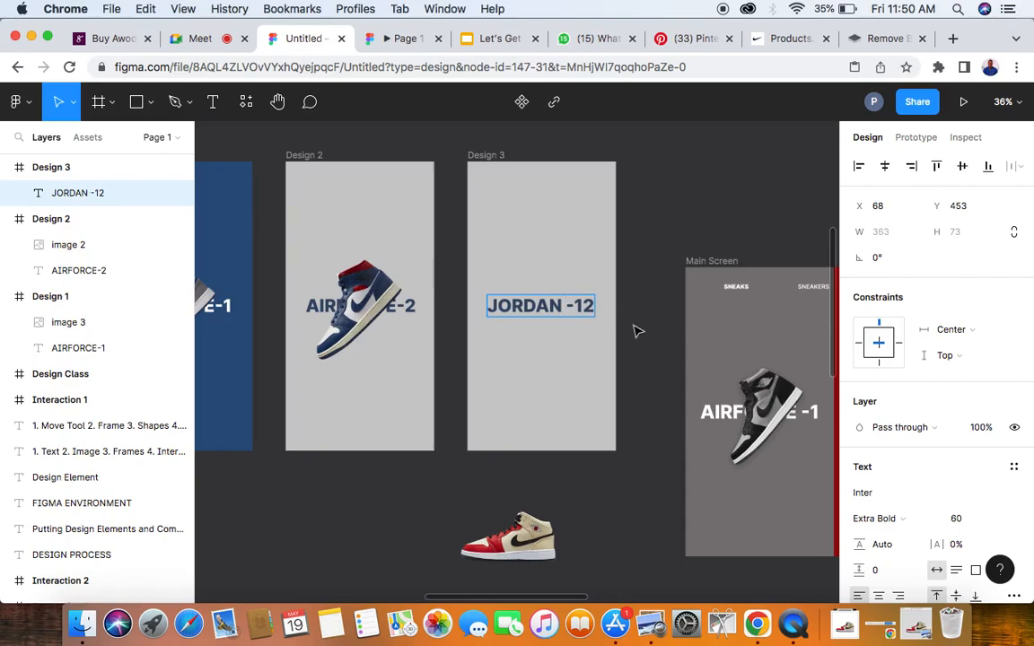
key(Escape)
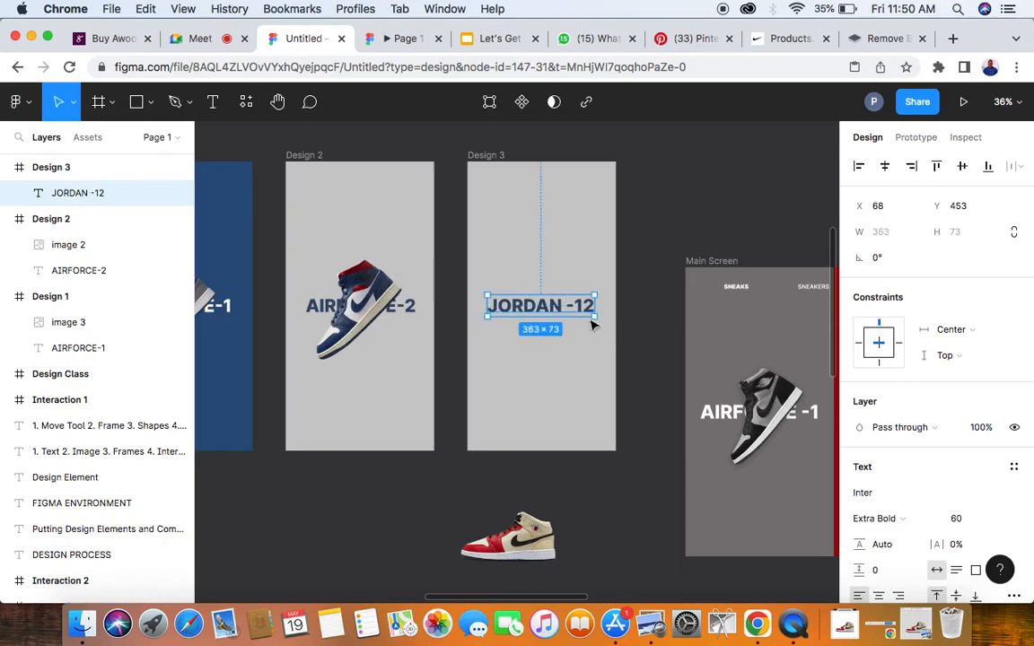
click(886, 168)
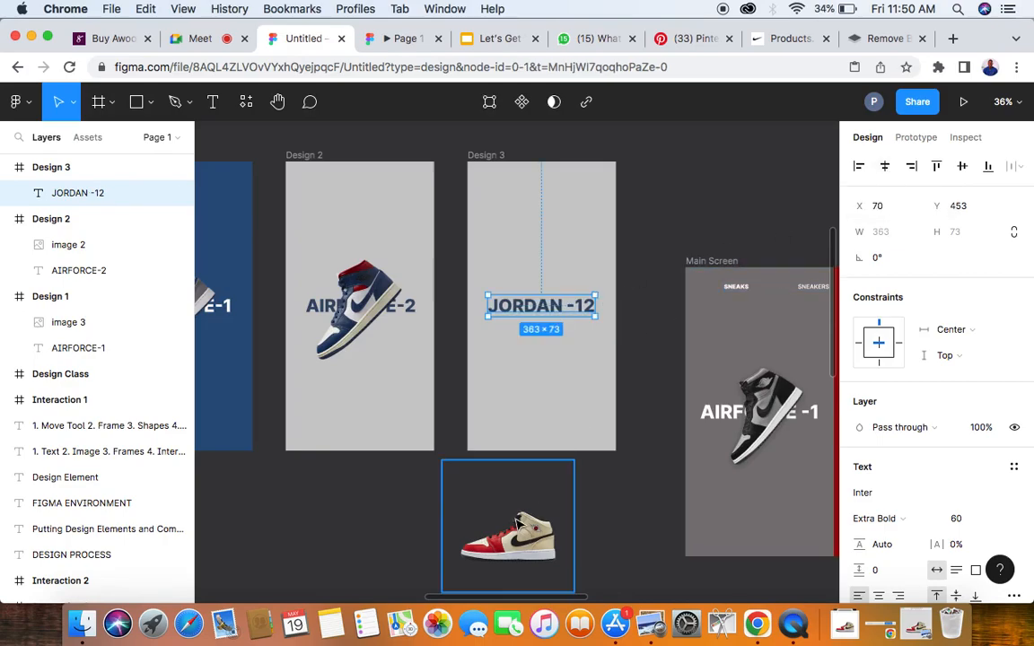
- Move the red-and-cream sneaker image into the Design 3 frame, below the JORDAN -12 title
click(517, 524)
drag(522, 543, 536, 418)
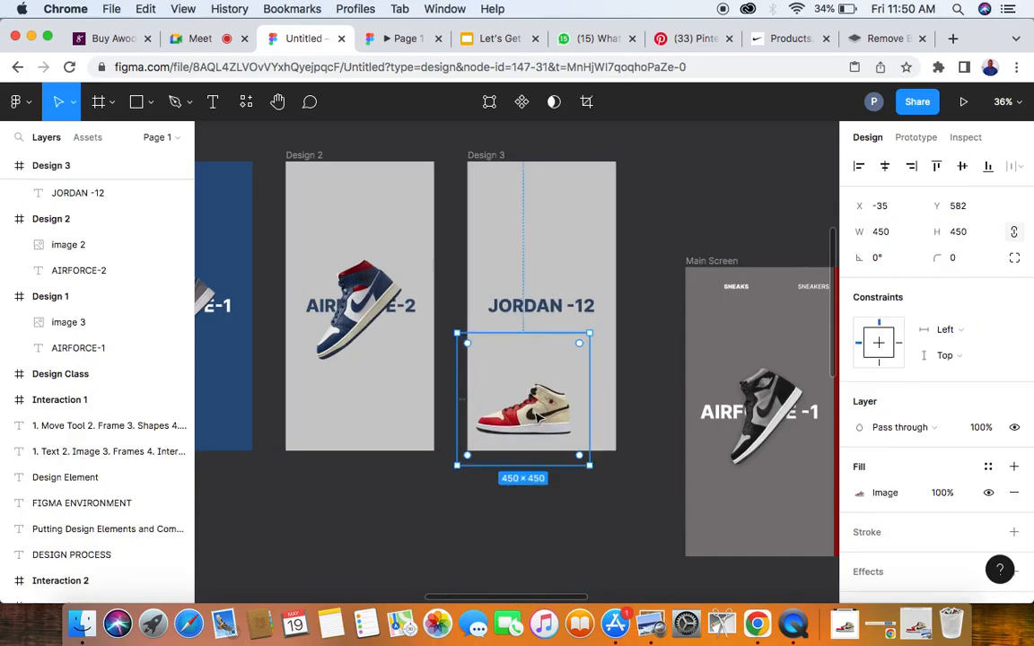
scroll(538, 418, up, 5)
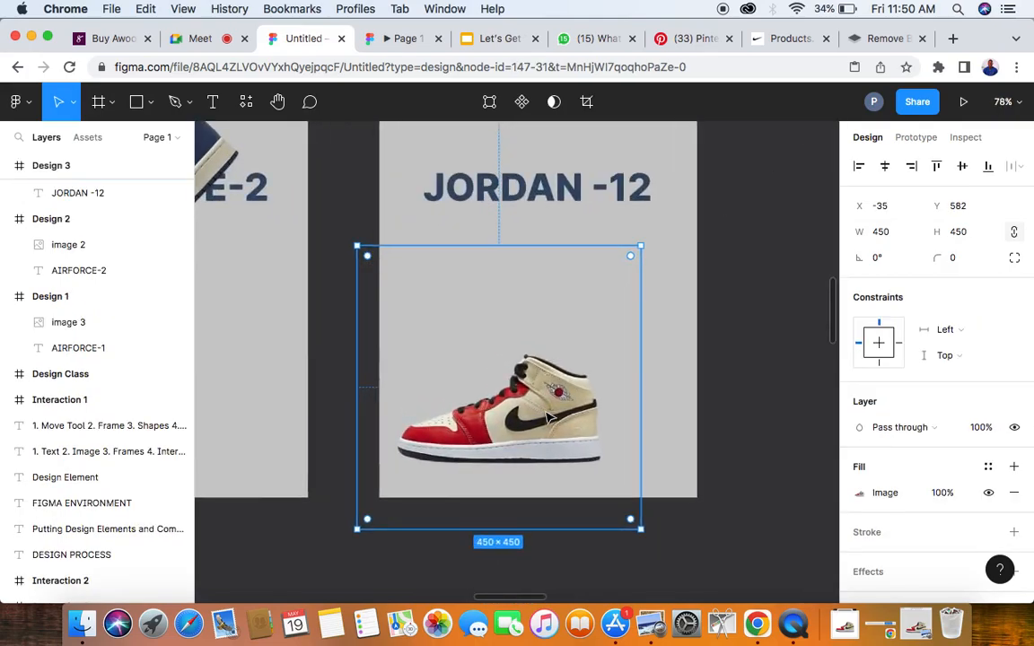
scroll(550, 415, down, 4)
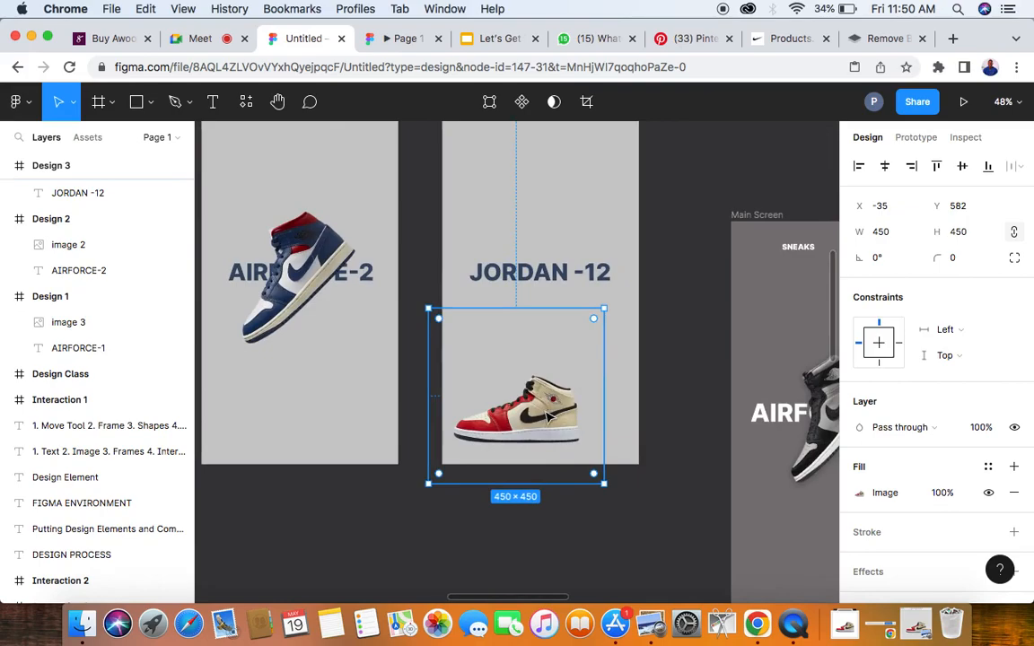
- Fill the Design 3 frame with beige C7C3B5 sampled from the cream part of the red-and-cream sneaker
scroll(549, 416, up, 5)
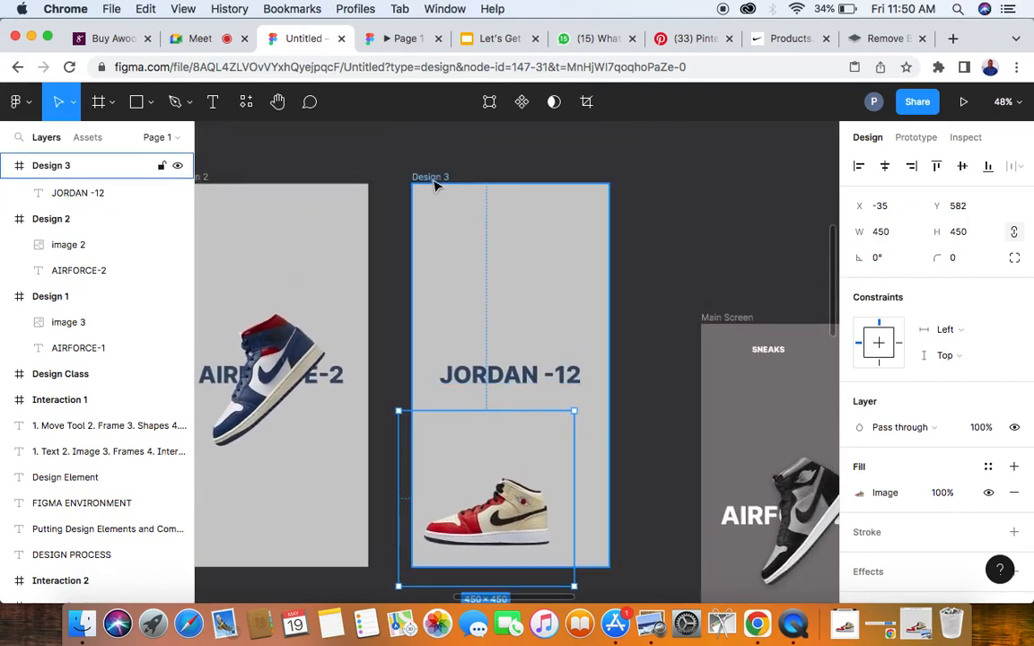
click(434, 184)
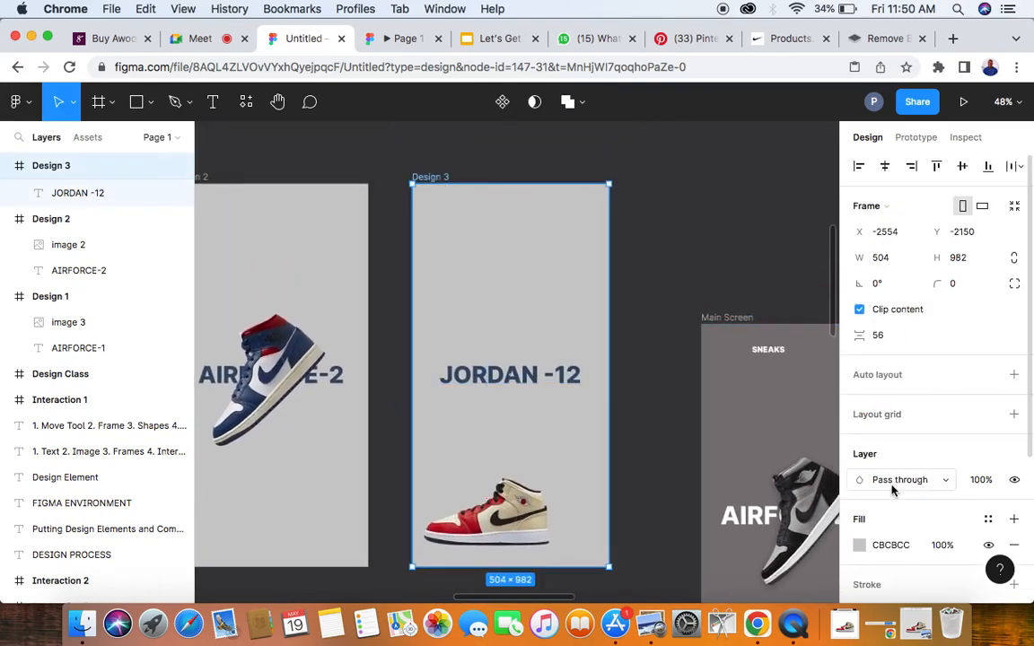
click(860, 547)
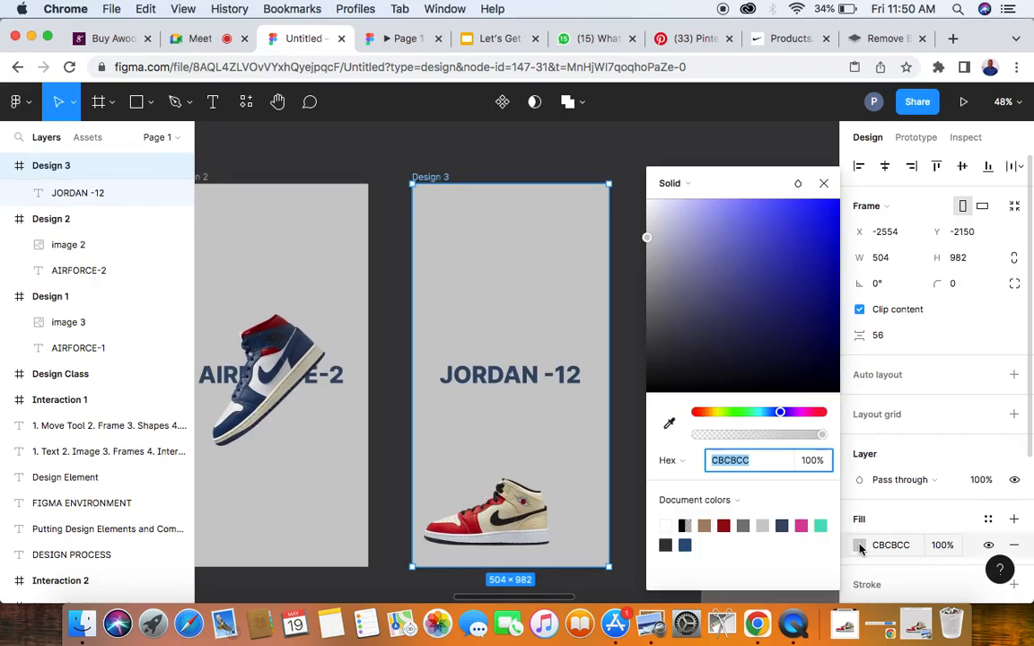
click(670, 426)
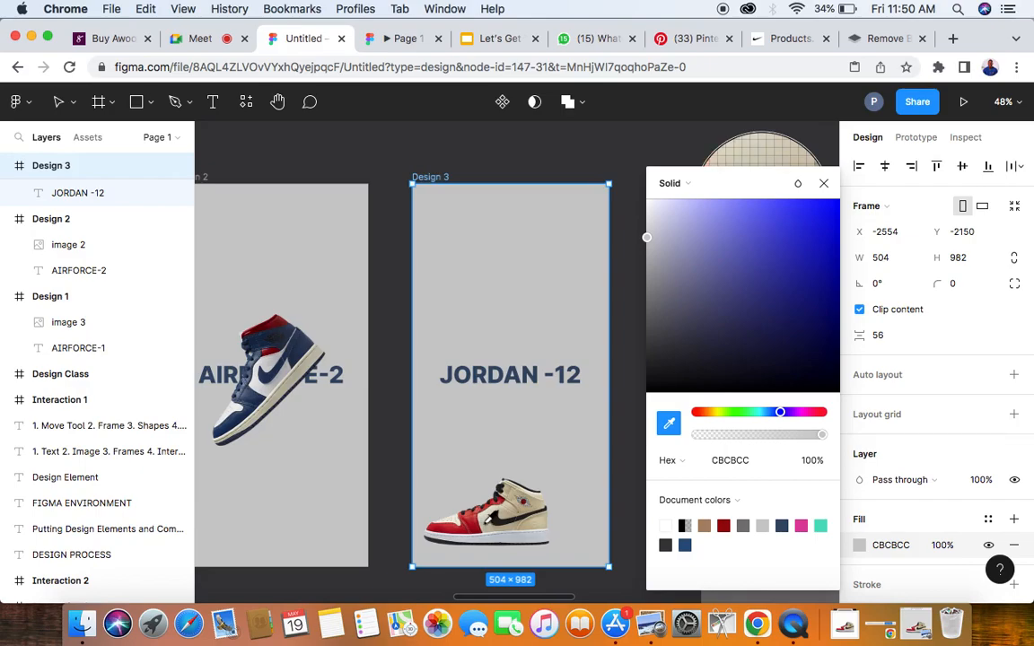
click(436, 474)
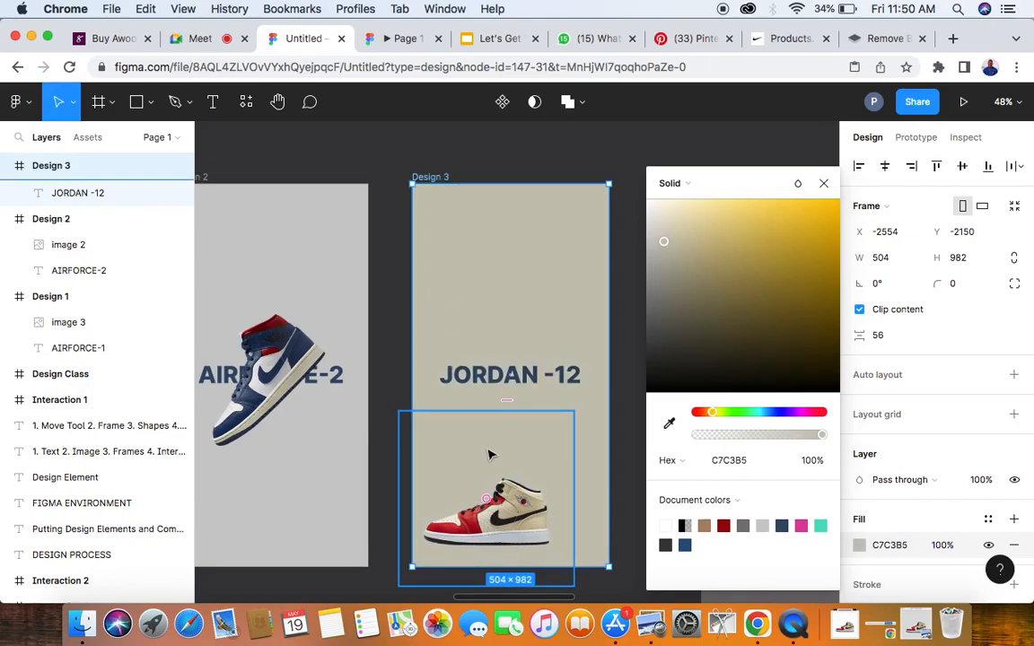
scroll(459, 252, down, 3)
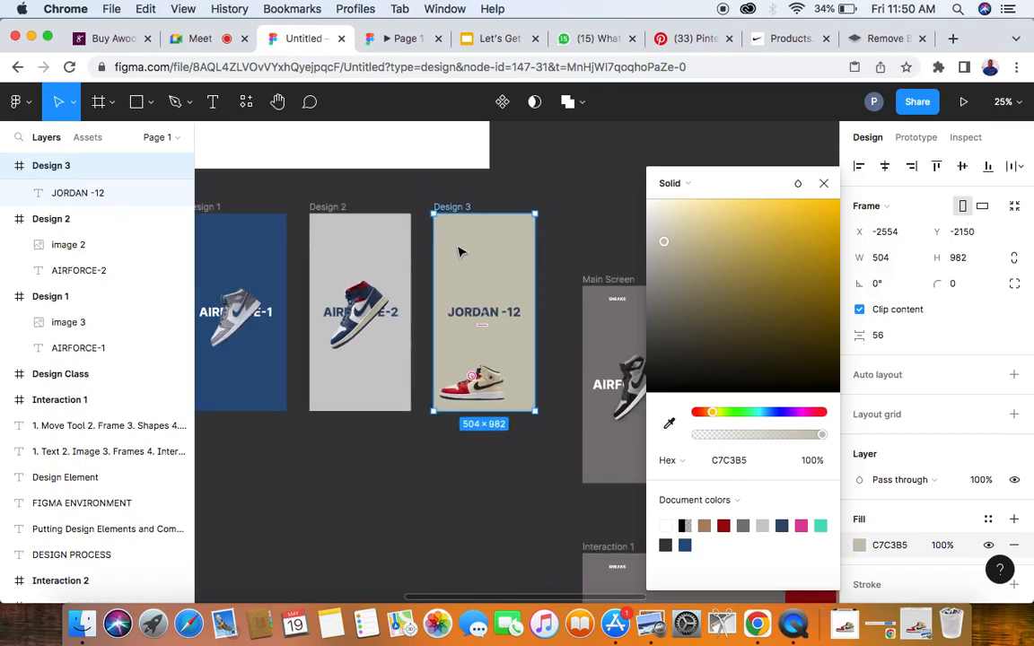
click(415, 365)
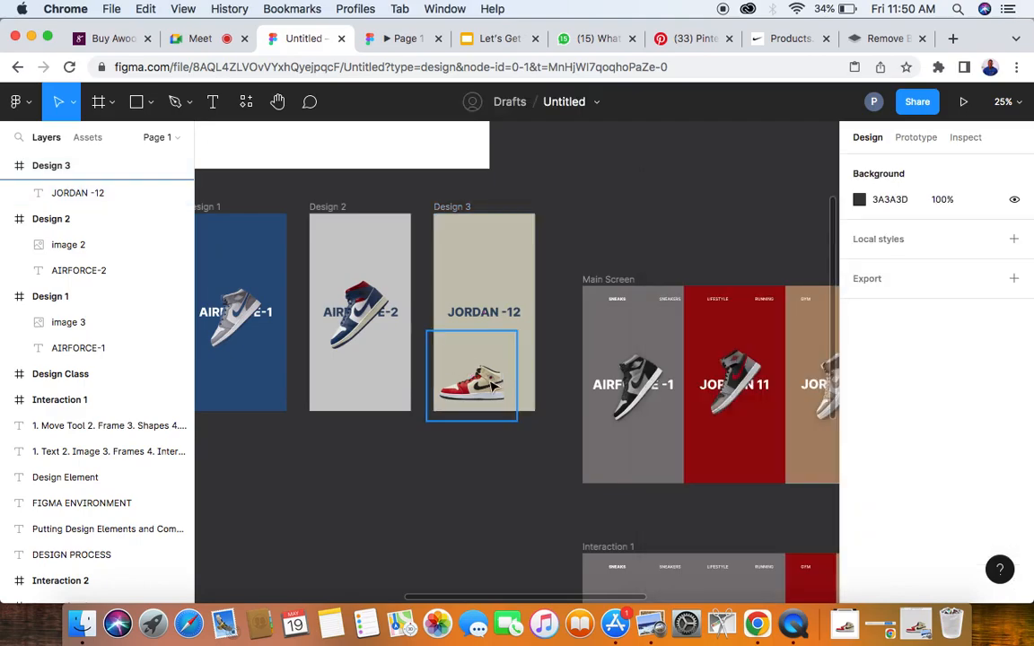
- Rotate the red-and-cream sneaker image in the Design 3 frame to 45°
click(491, 385)
scroll(494, 385, up, 3)
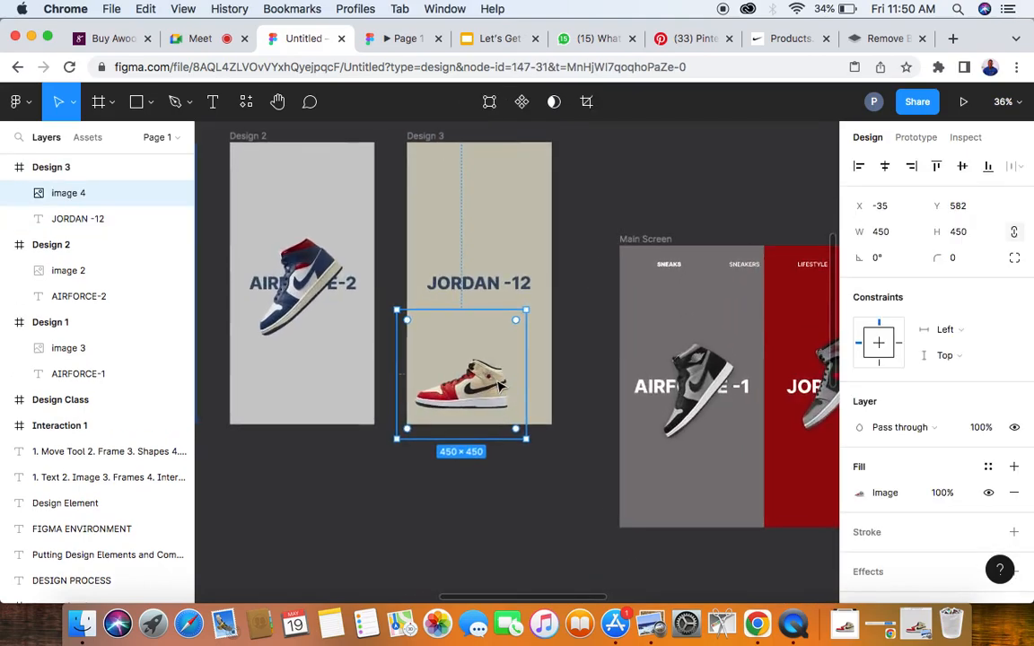
click(886, 261)
text(45)
key(Return)
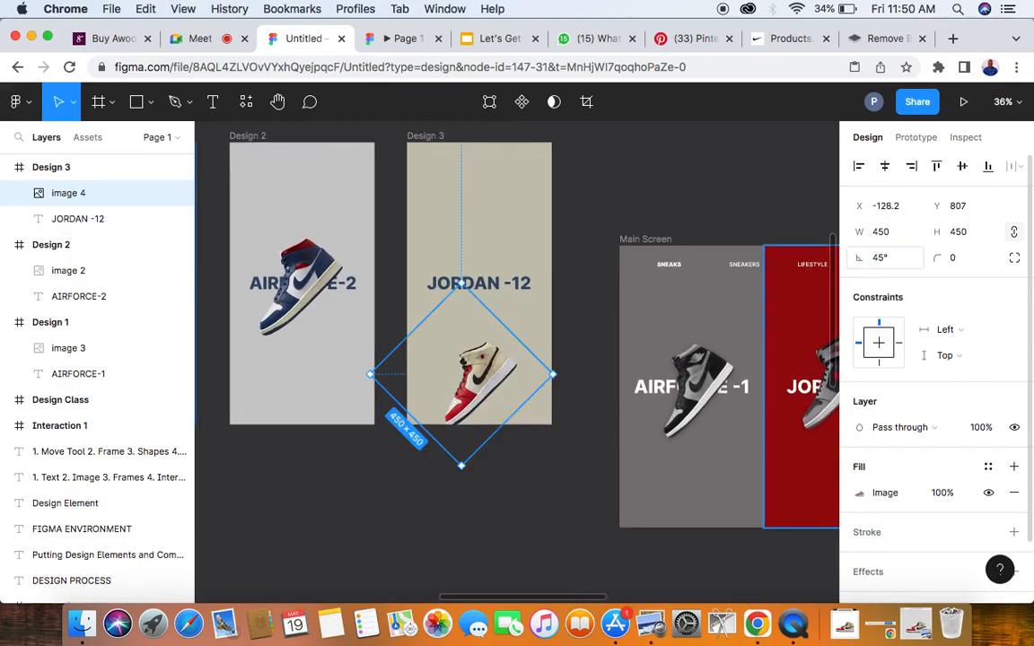
- Switch to the Google Meet call and mute the highlighted speaking participant for everyone
click(172, 36)
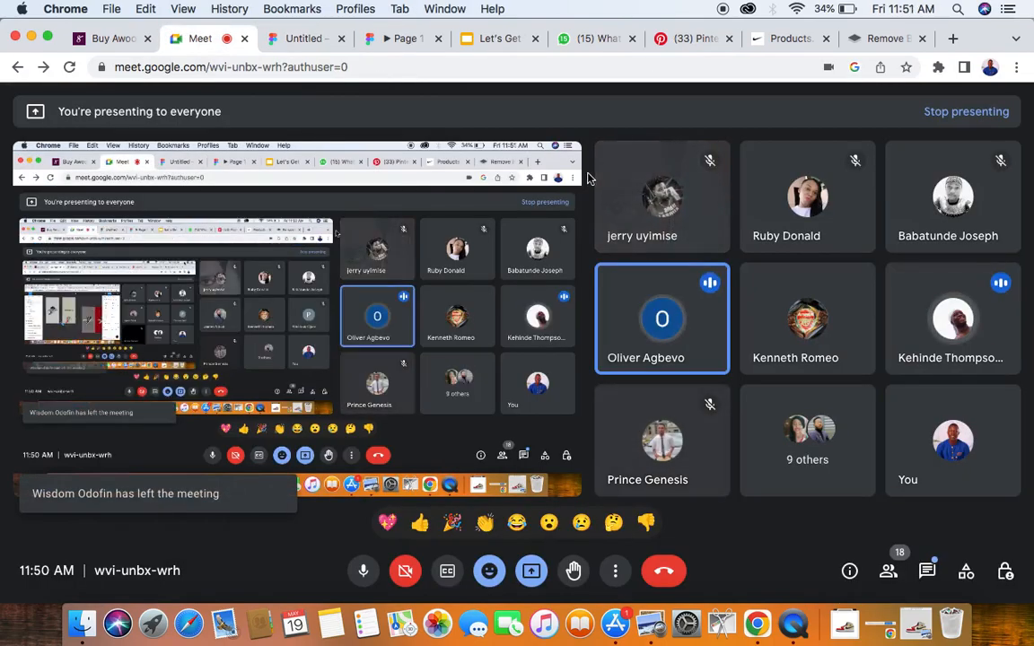
click(658, 320)
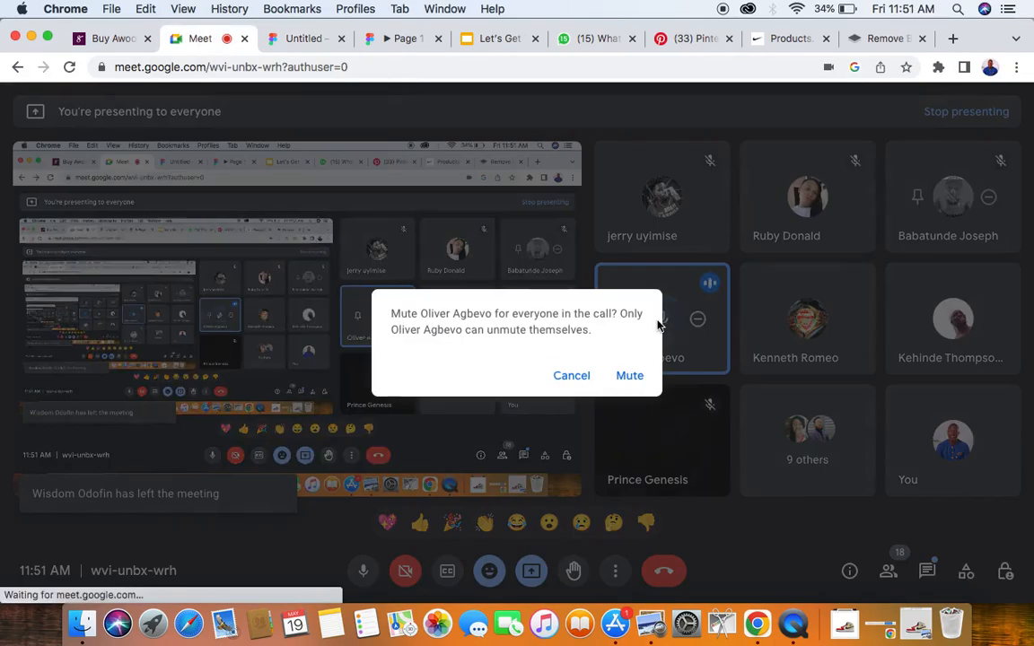
click(629, 376)
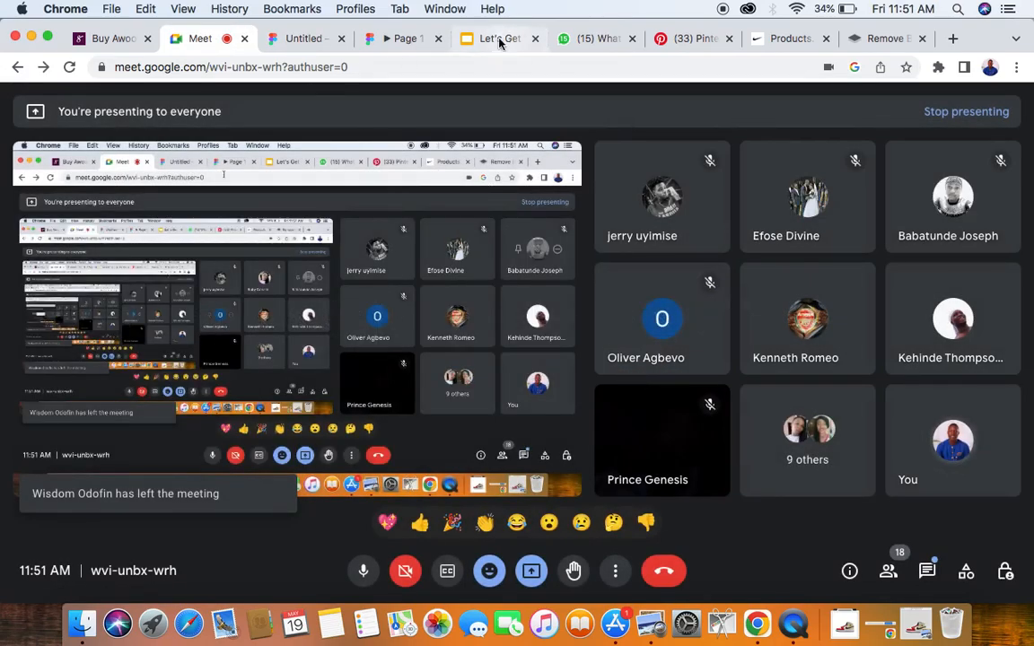
- Switch back to the Untitled Figma file and move the red-and-cream sneaker image up over the JORDAN -12 title in Design 3
click(312, 40)
drag(482, 378, 477, 282)
scroll(475, 279, up, 5)
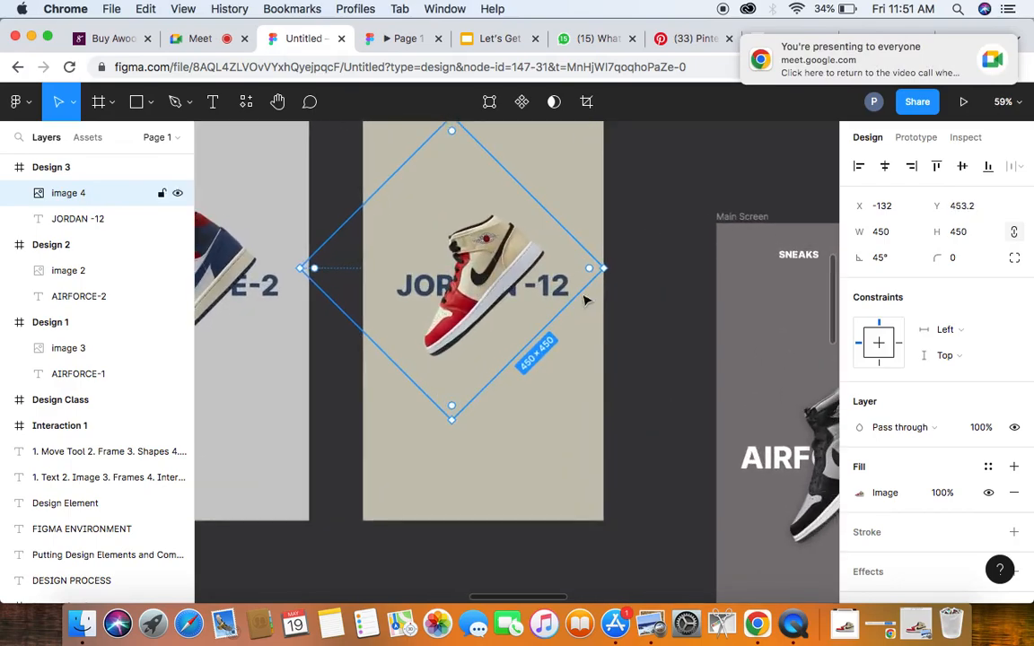
click(682, 321)
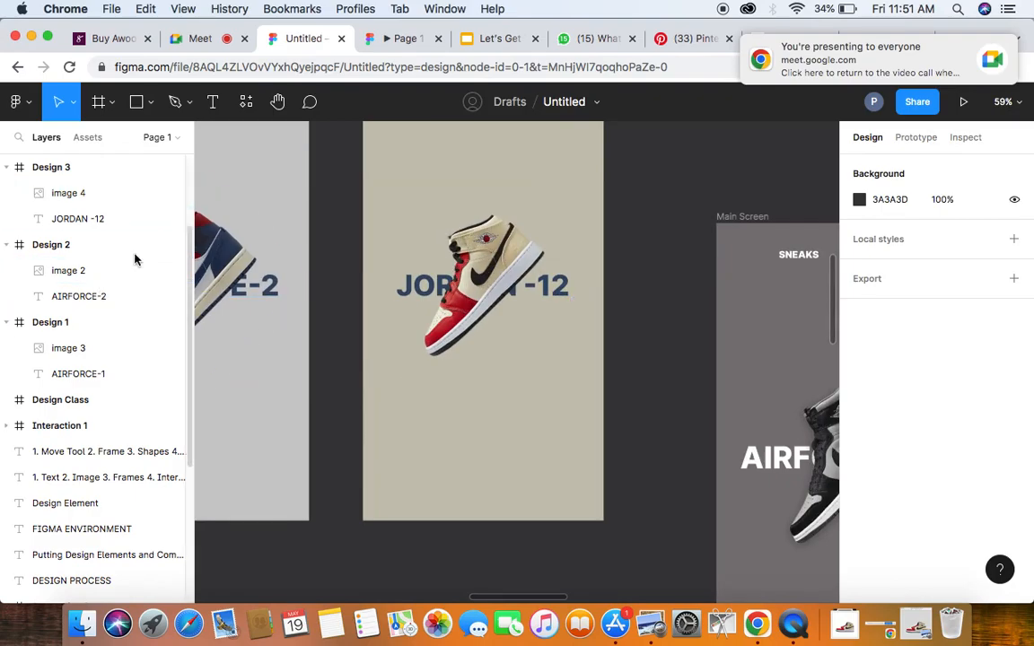
- Set the fill colour of the JORDAN -12 title in Design 3 to black 000000
click(63, 223)
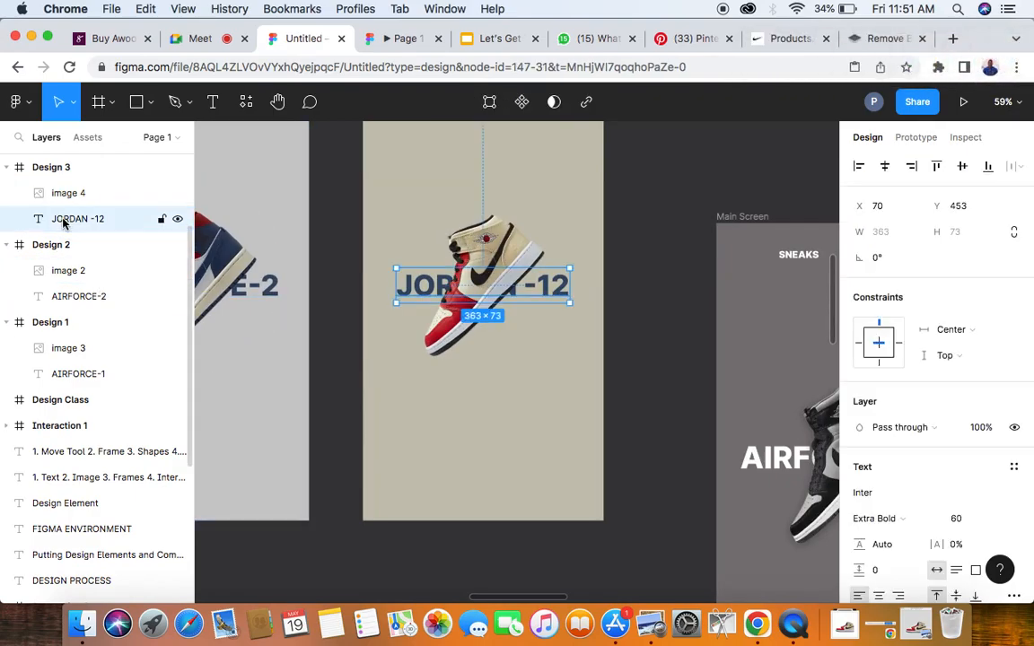
scroll(917, 512, down, 5)
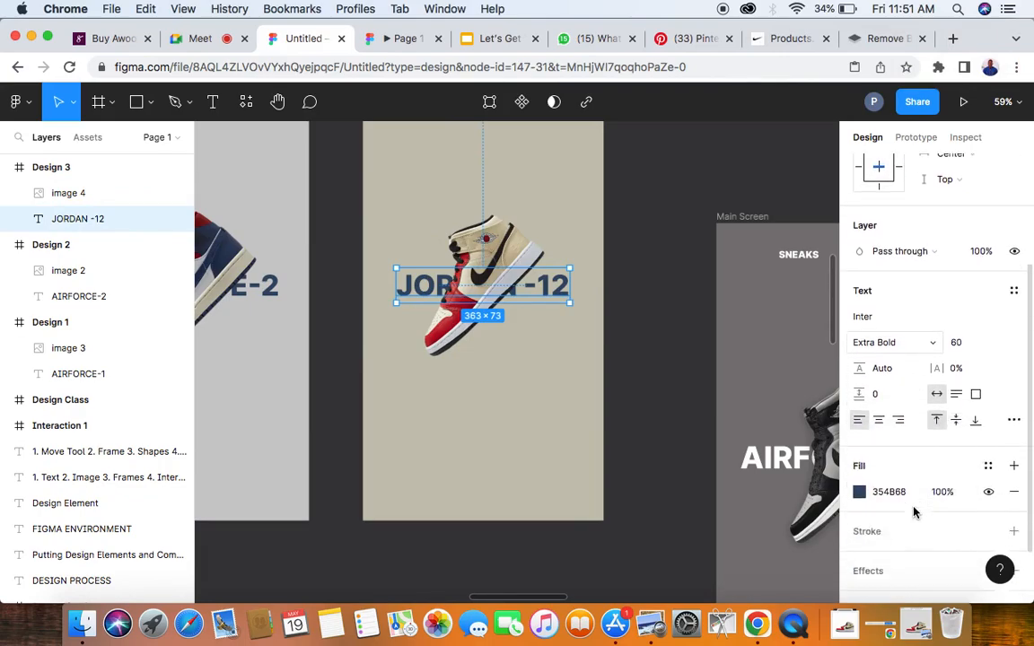
text(0-00)
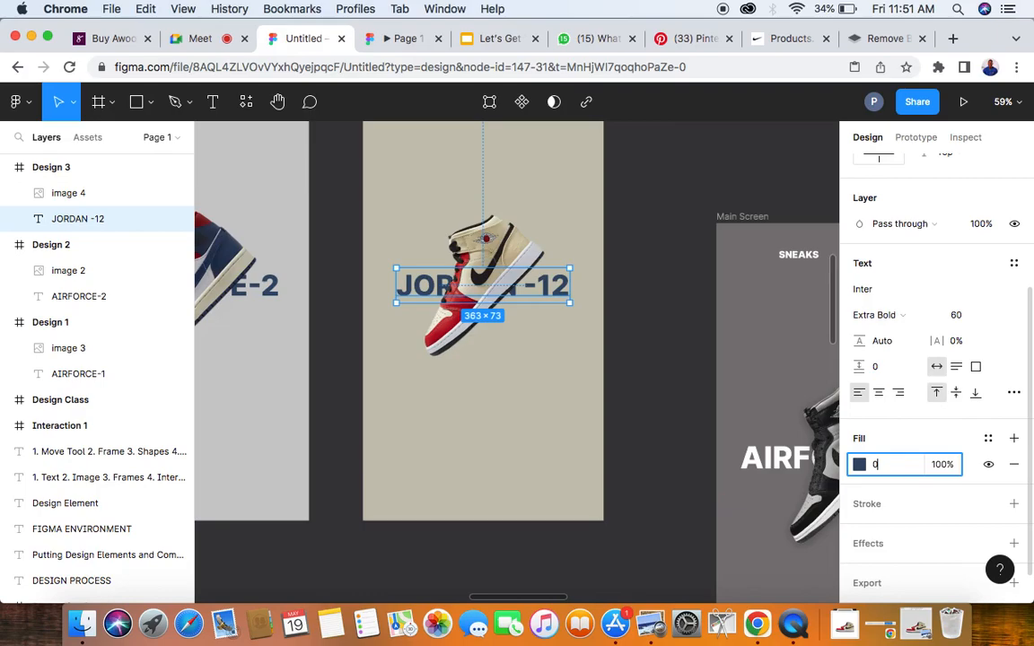
key(Return)
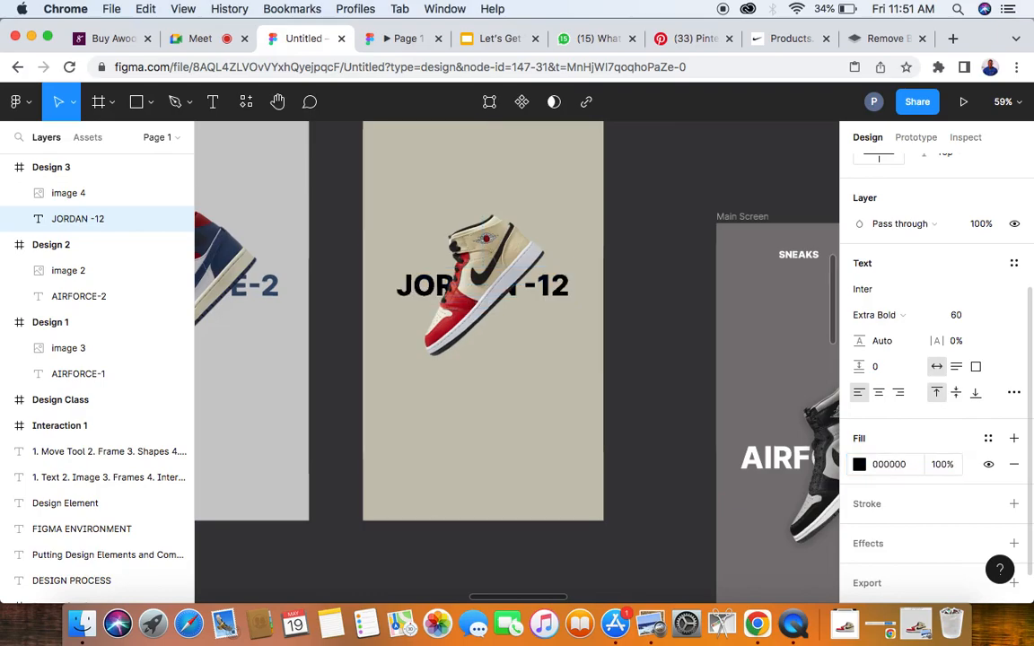
click(674, 393)
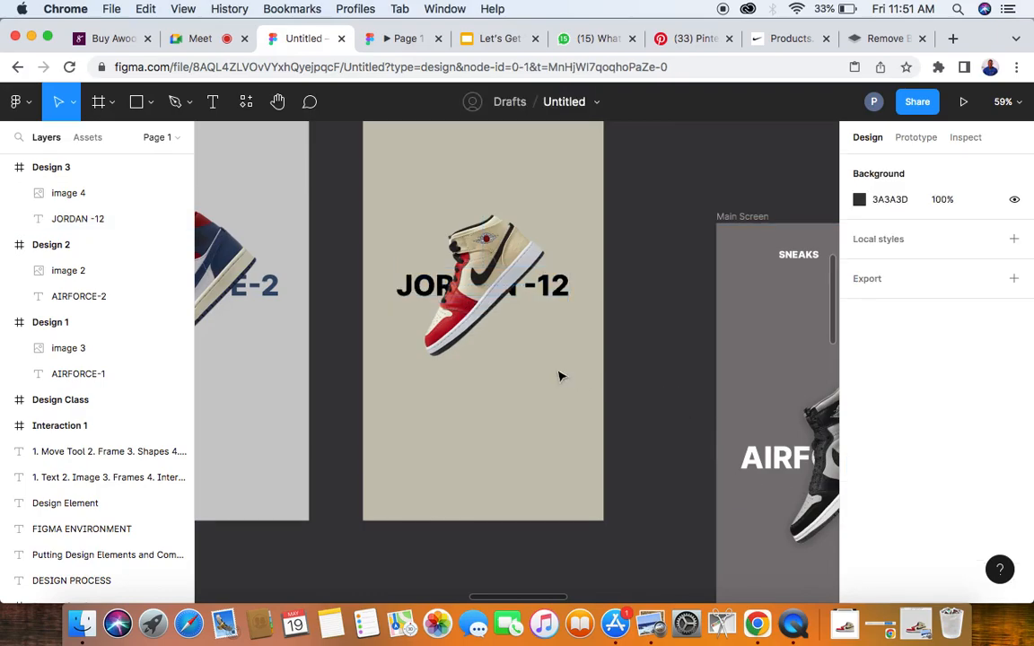
- Align the sneaker images in Design 1, Design 2 and Design 3 to the vertical centres of their frames
scroll(542, 366, down, 1)
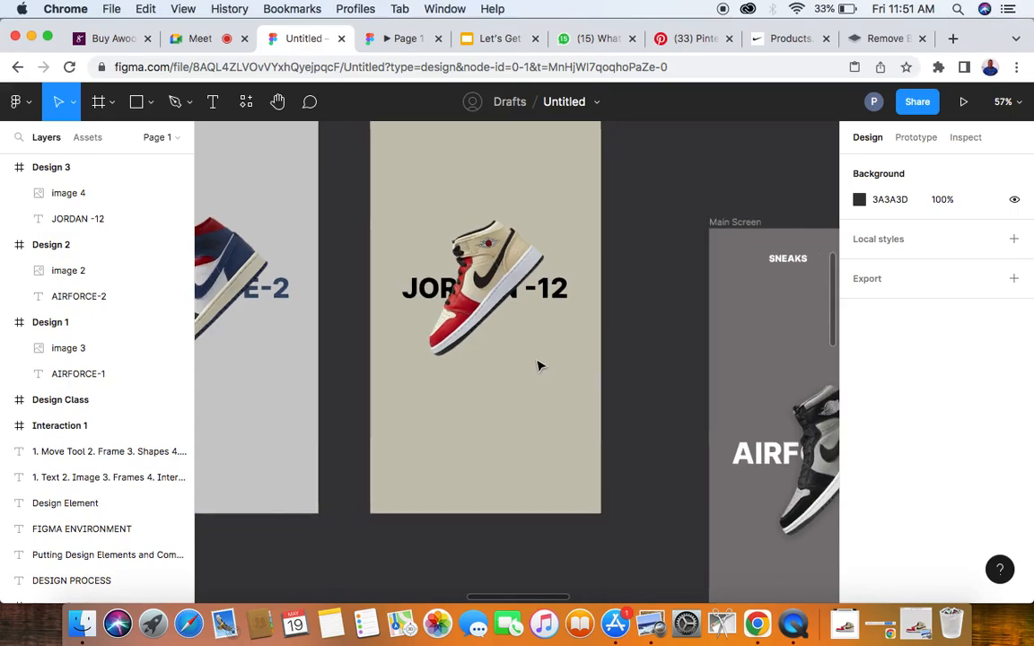
scroll(539, 366, down, 5)
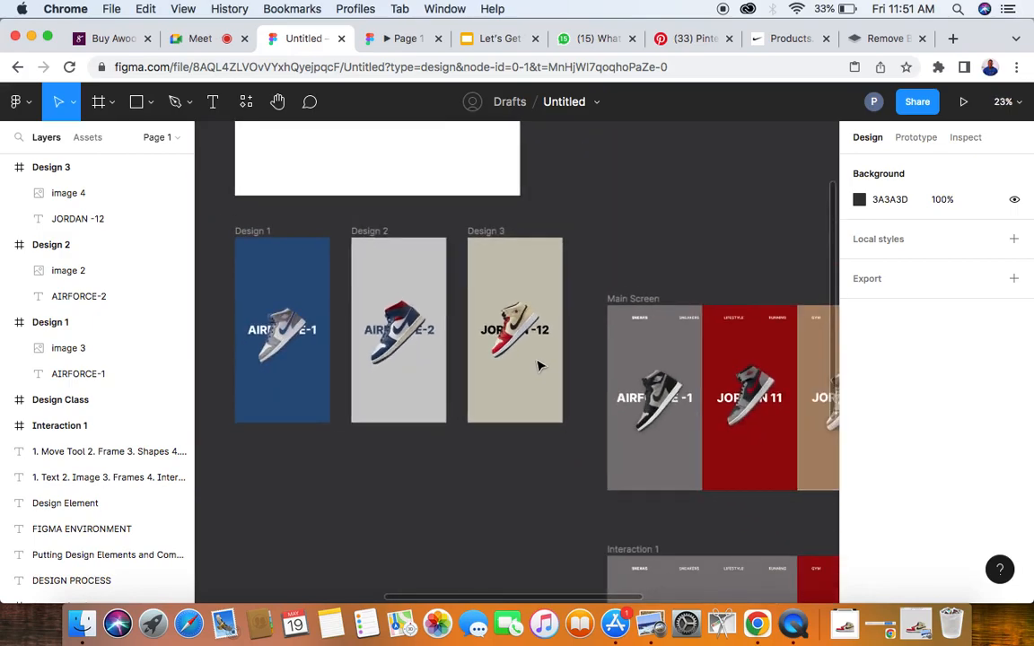
click(469, 303)
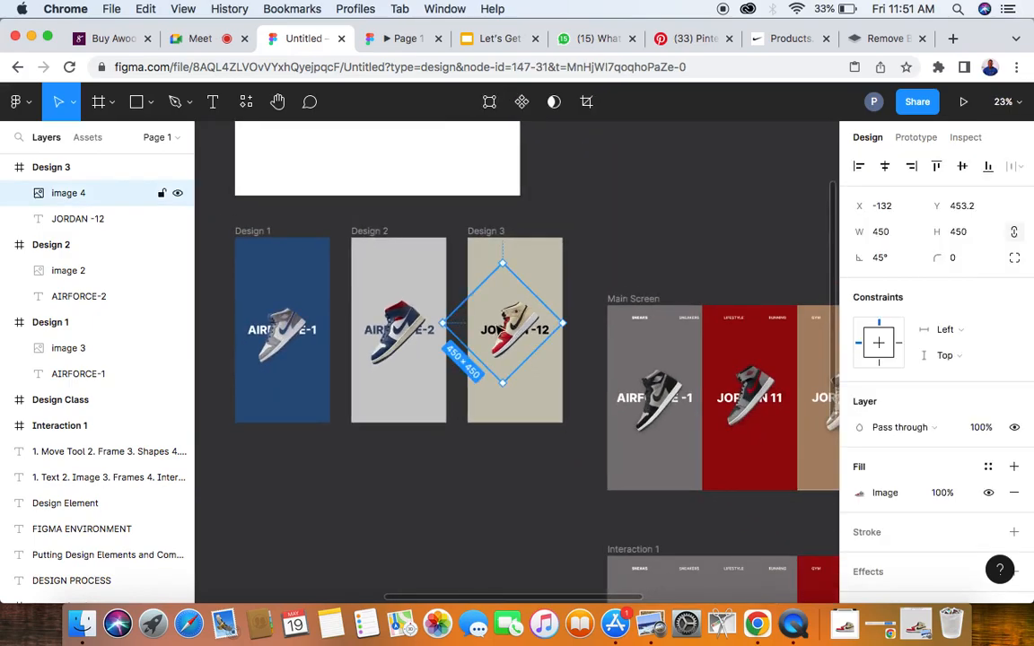
shift+click(412, 330)
shift+click(274, 309)
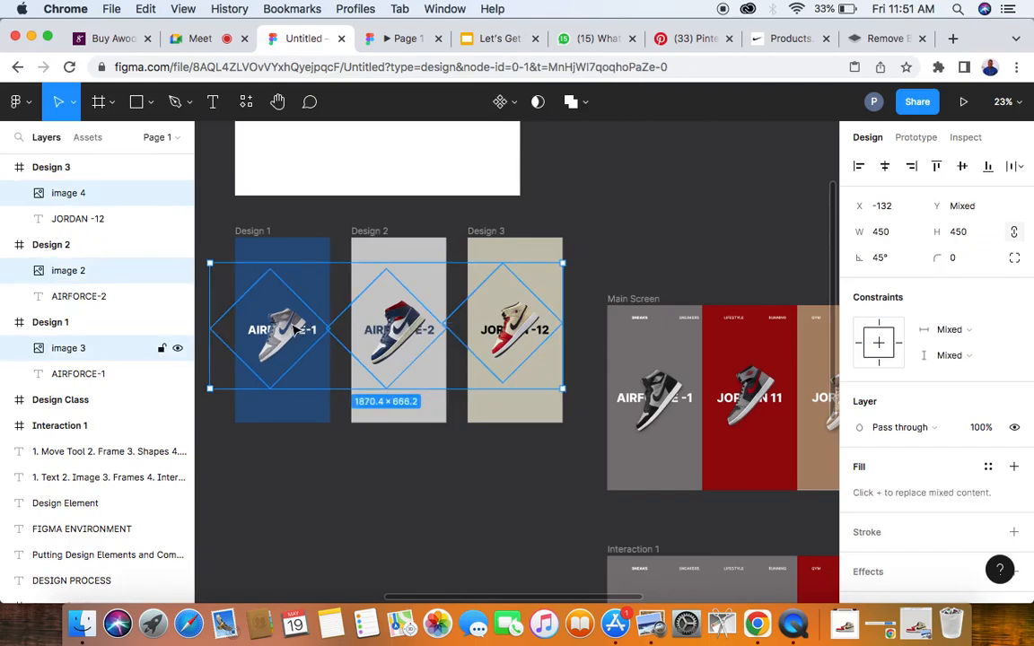
click(963, 168)
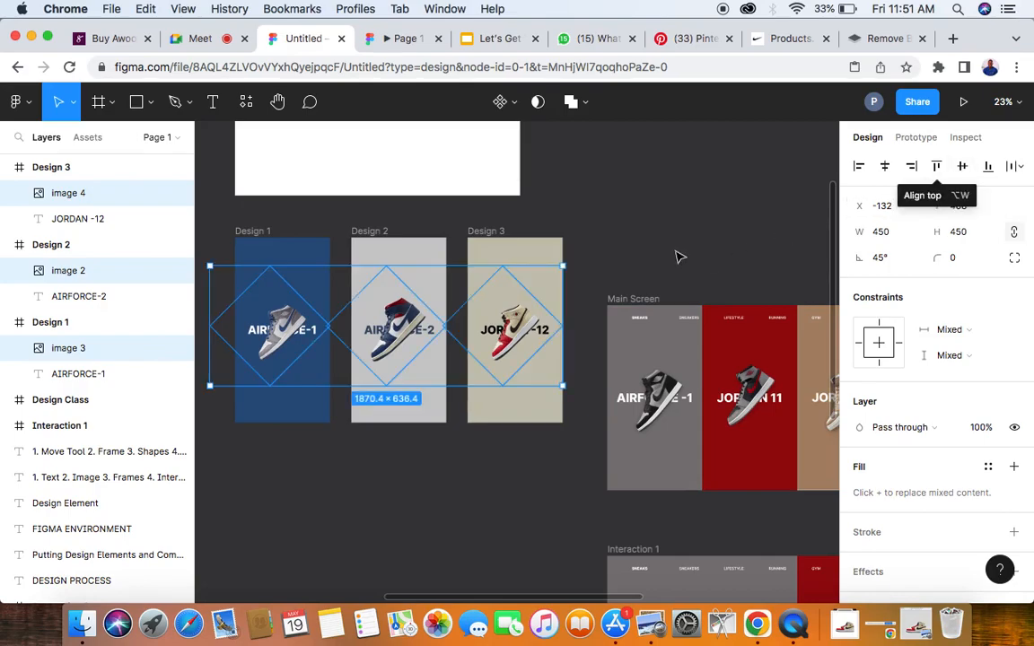
key(Escape)
scroll(377, 352, up, 6)
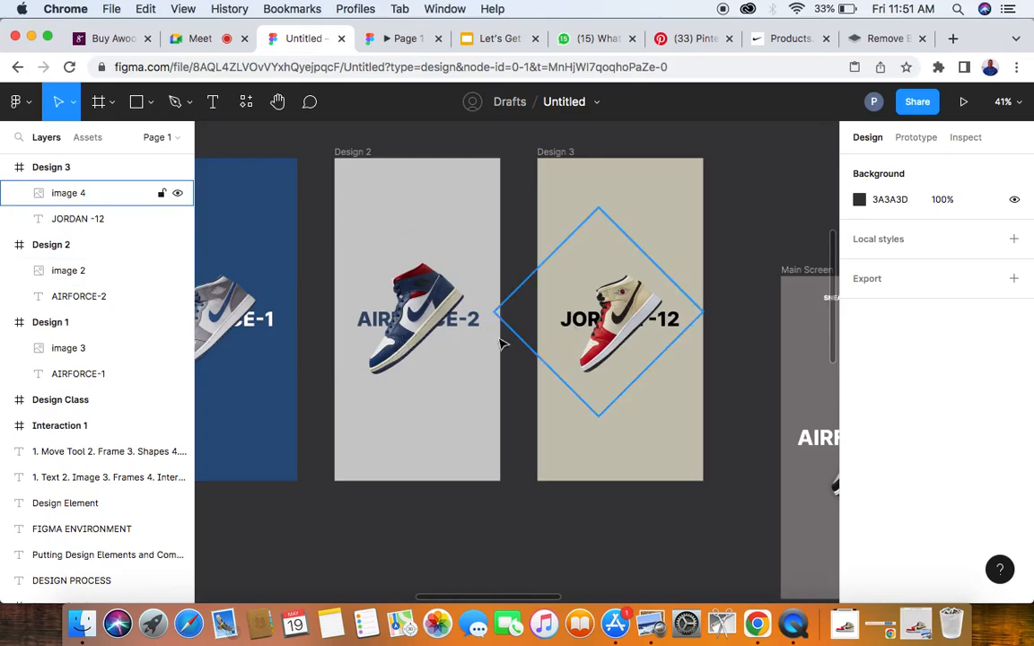
click(373, 310)
click(880, 234)
text(450)
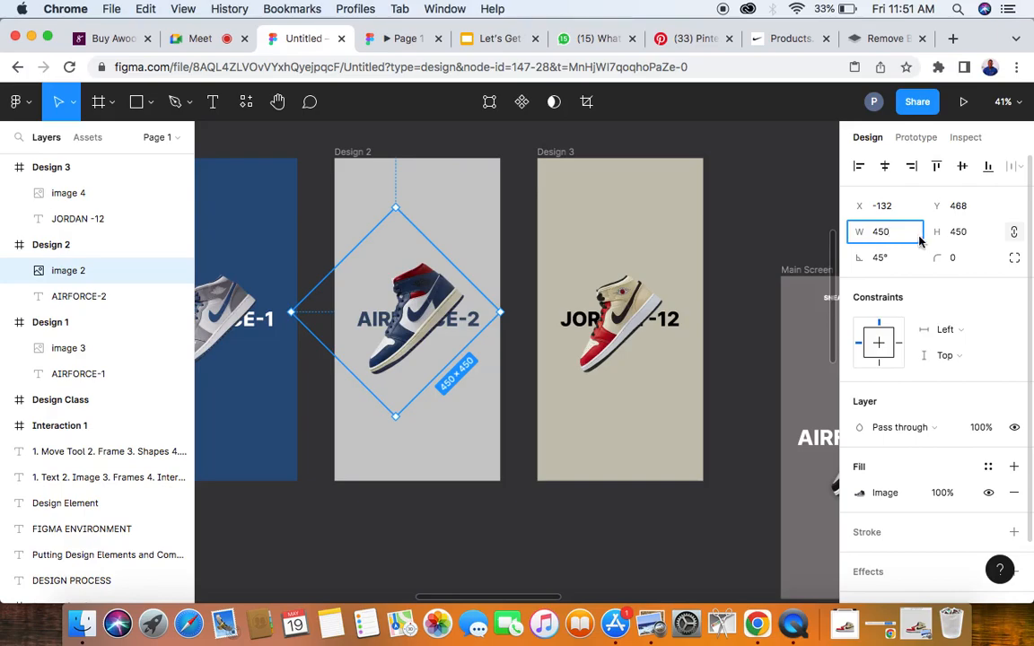
click(773, 219)
- Resize the blue-and-red sneaker image in the Design 2 frame to 430 × 430 with its proportions locked
scroll(532, 351, down, 5)
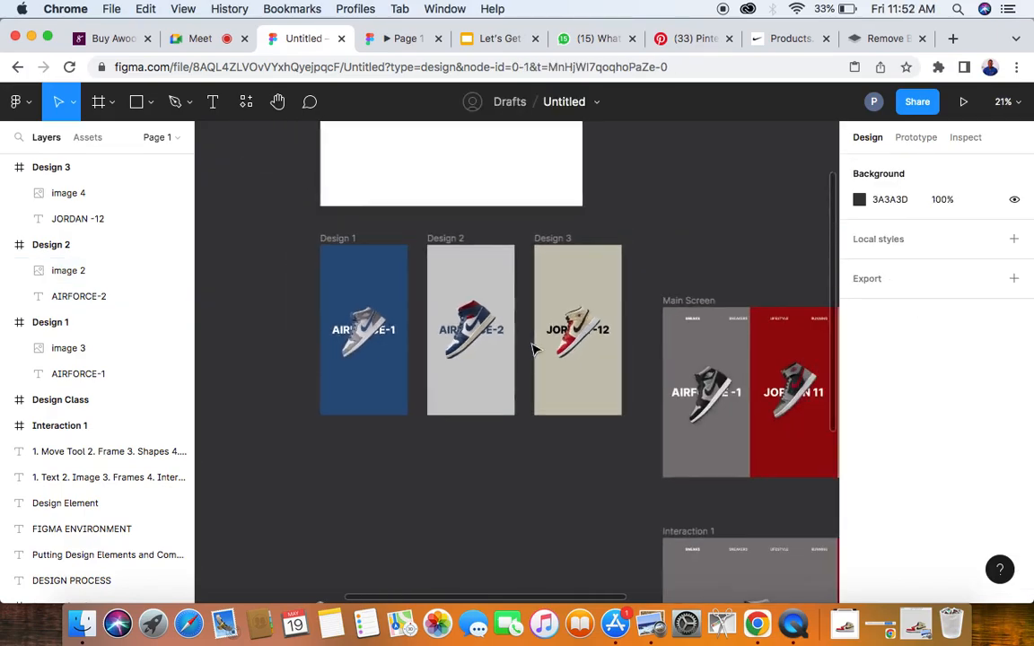
scroll(479, 346, up, 4)
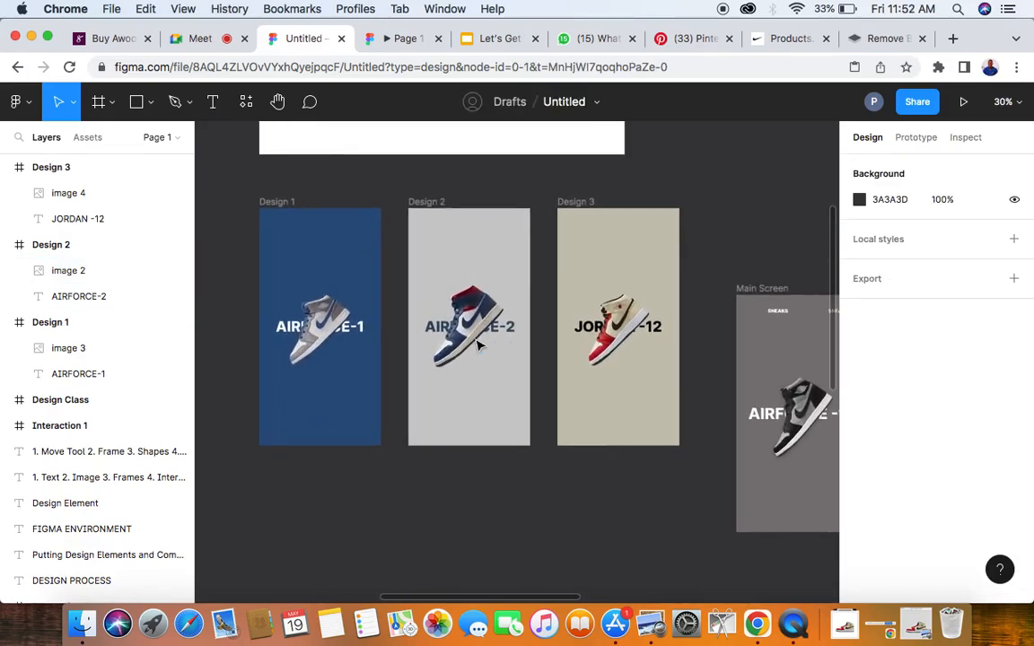
click(359, 331)
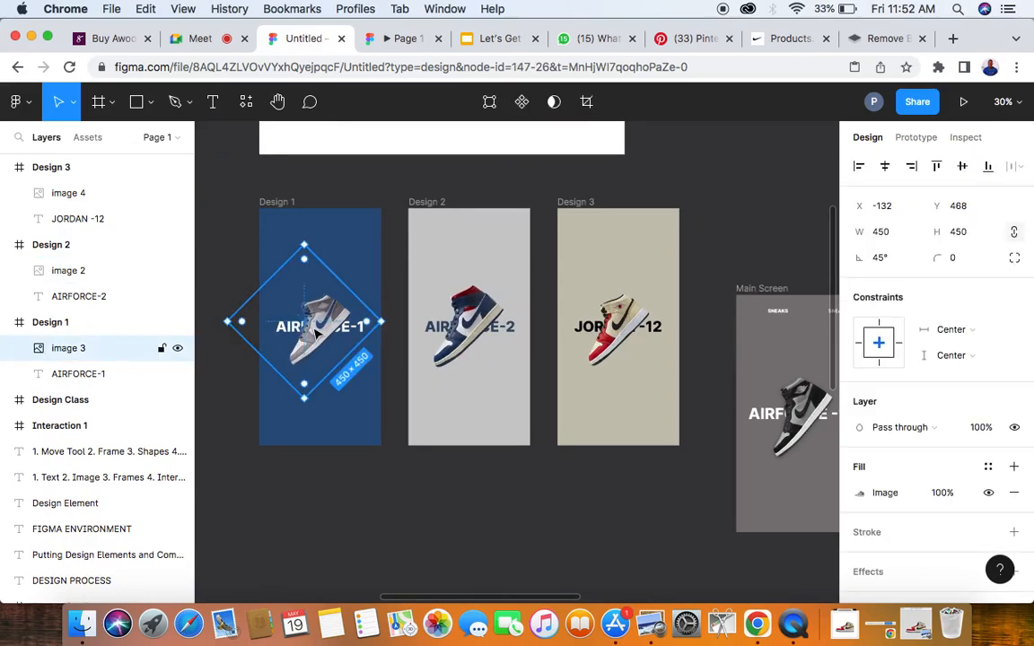
click(463, 329)
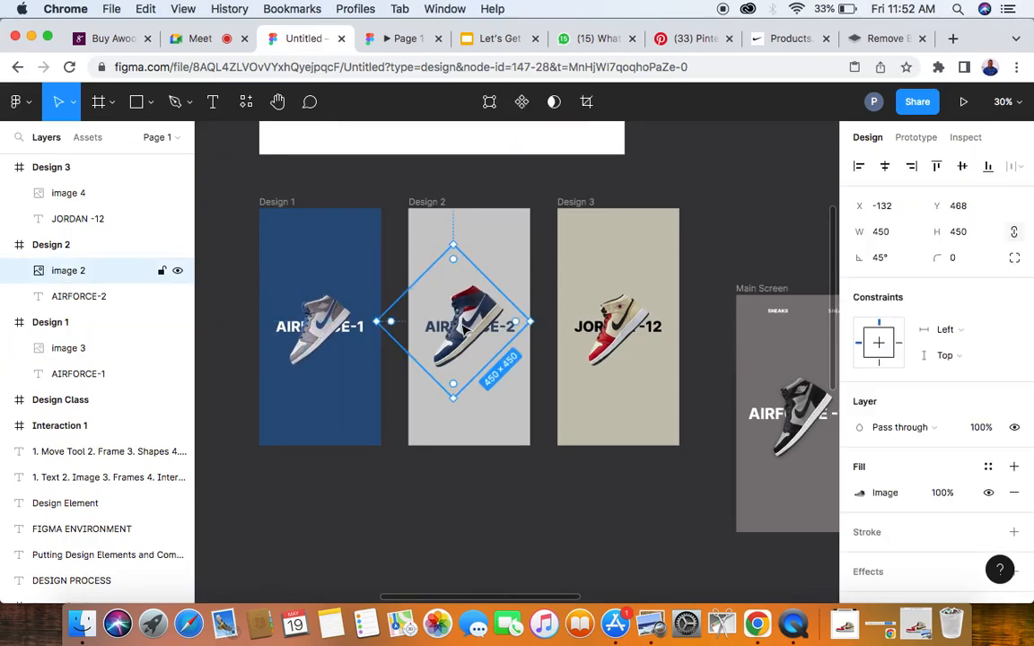
scroll(463, 329, right, 2)
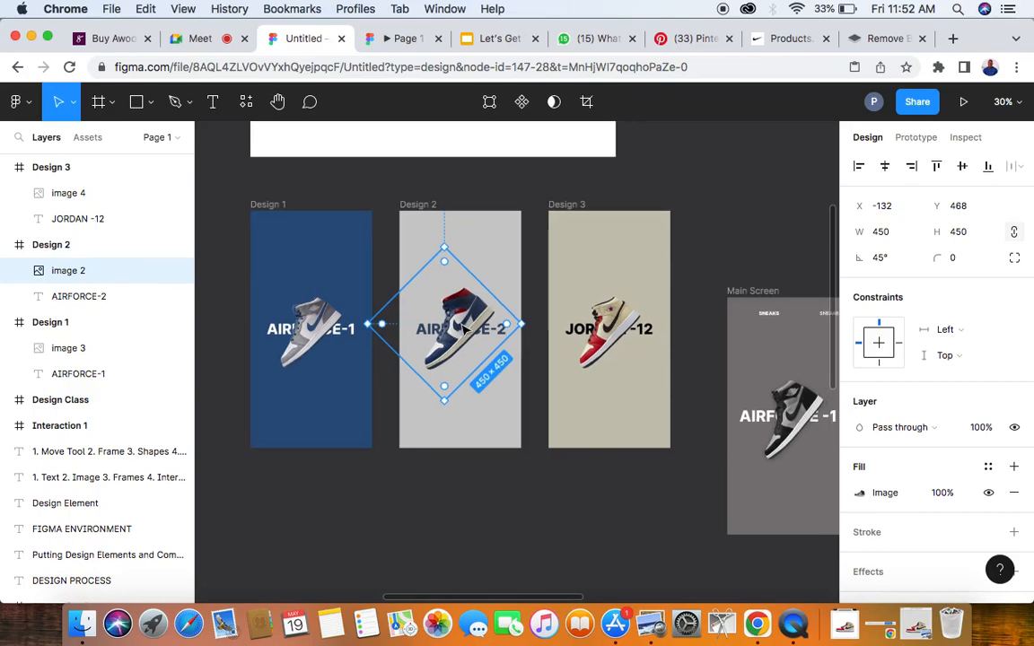
click(881, 235)
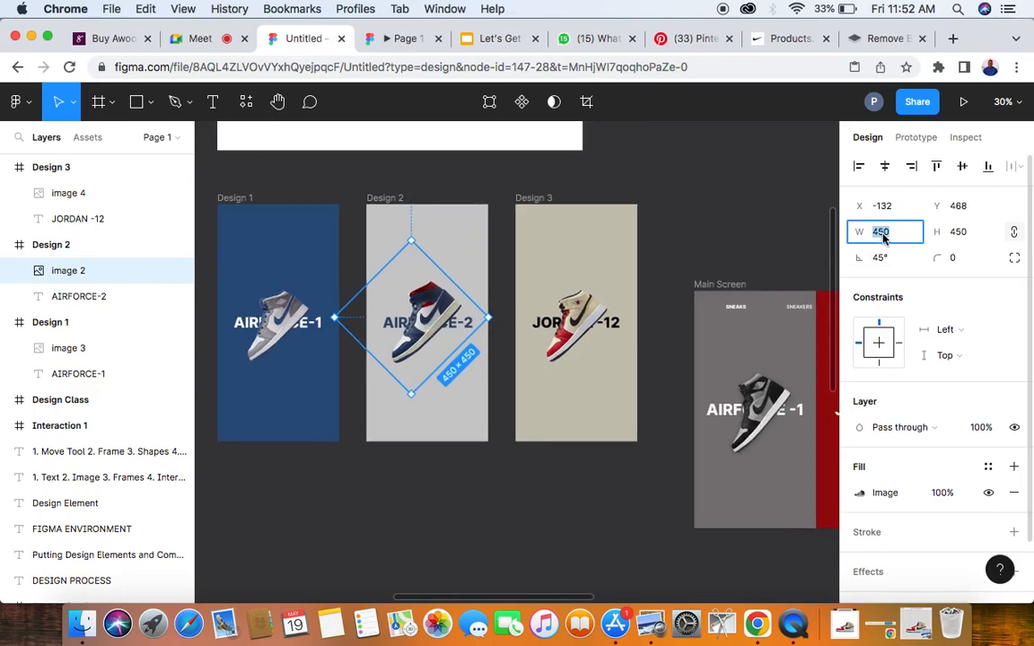
text(4)
key(Return)
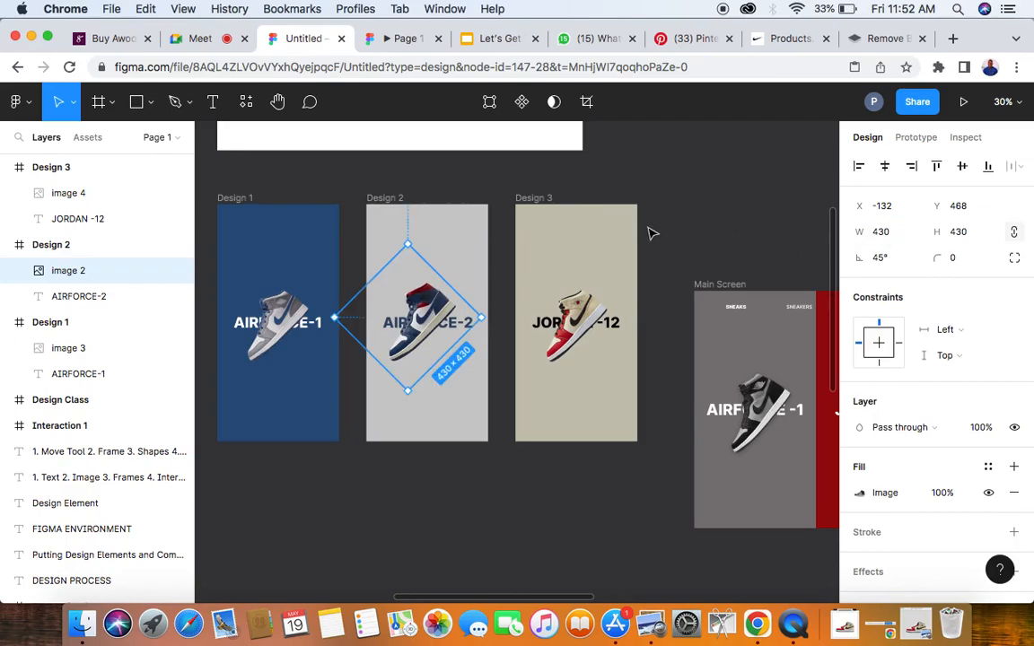
click(669, 260)
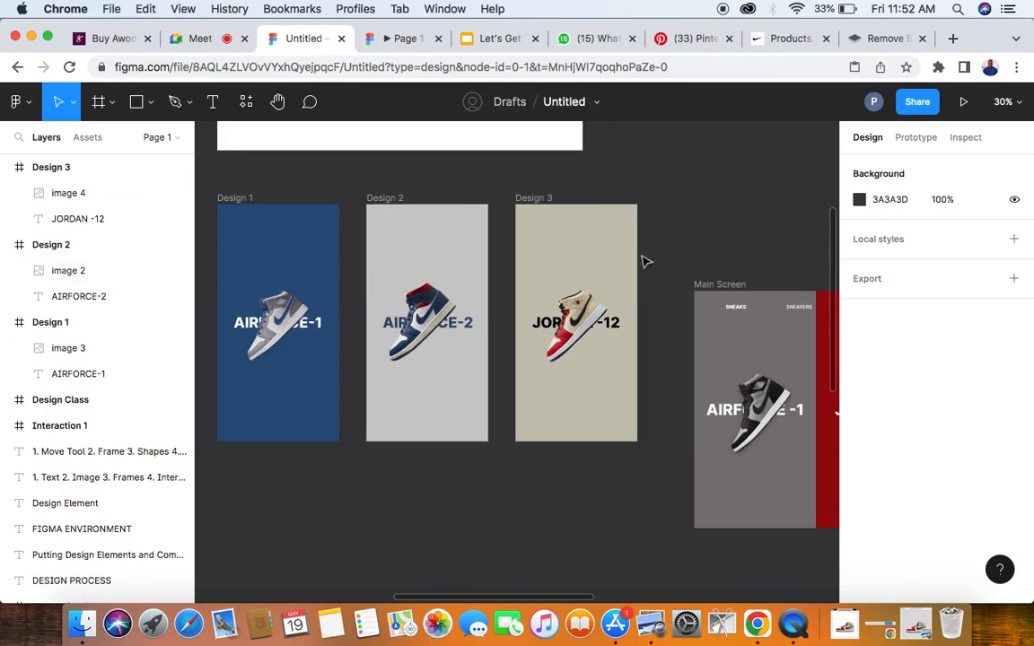
- Set the horizontal spacing between the Design 1, Design 2 and Design 3 frames to 0
scroll(509, 337, down, 2)
scroll(503, 335, down, 2)
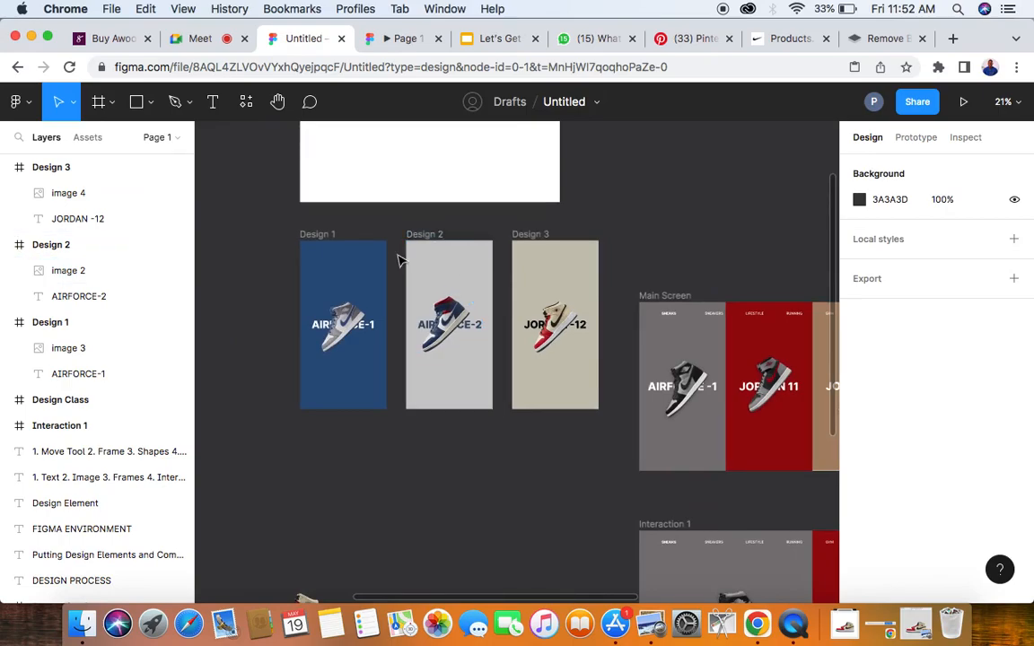
drag(272, 222, 615, 428)
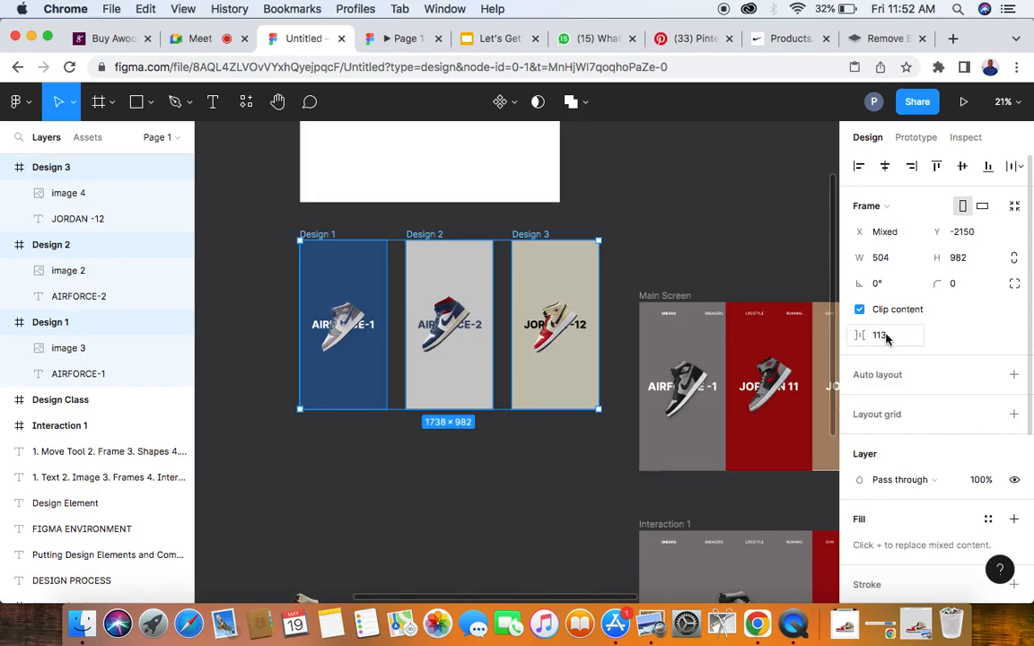
click(884, 341)
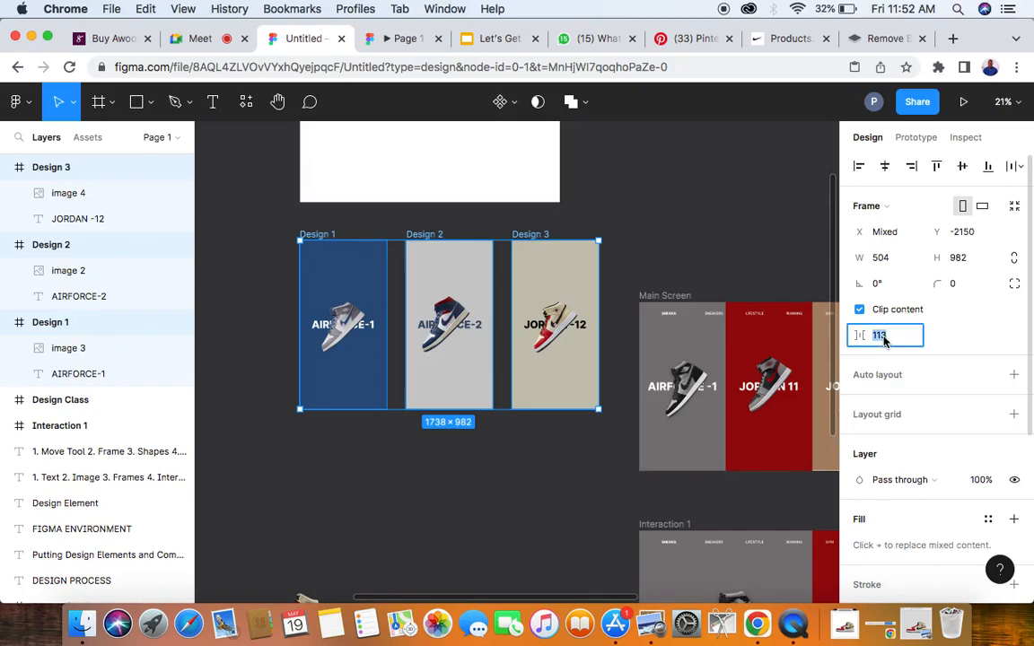
text(0)
key(Return)
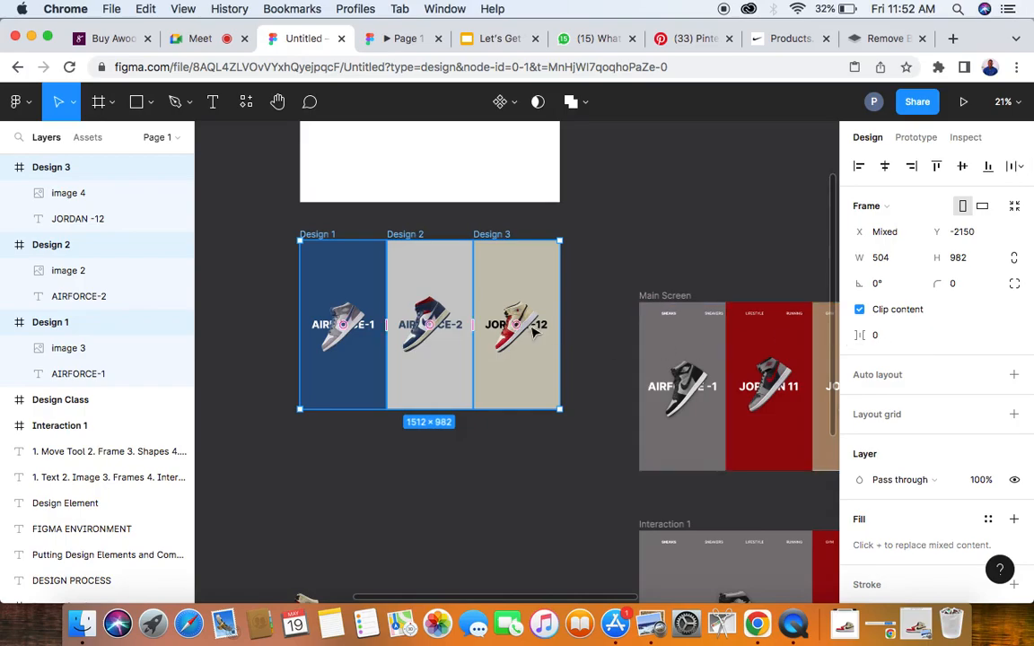
- Move the three adjoining Design frames together into the white Design Class frame so they cover it exactly
scroll(531, 330, up, 5)
drag(523, 458, 522, 250)
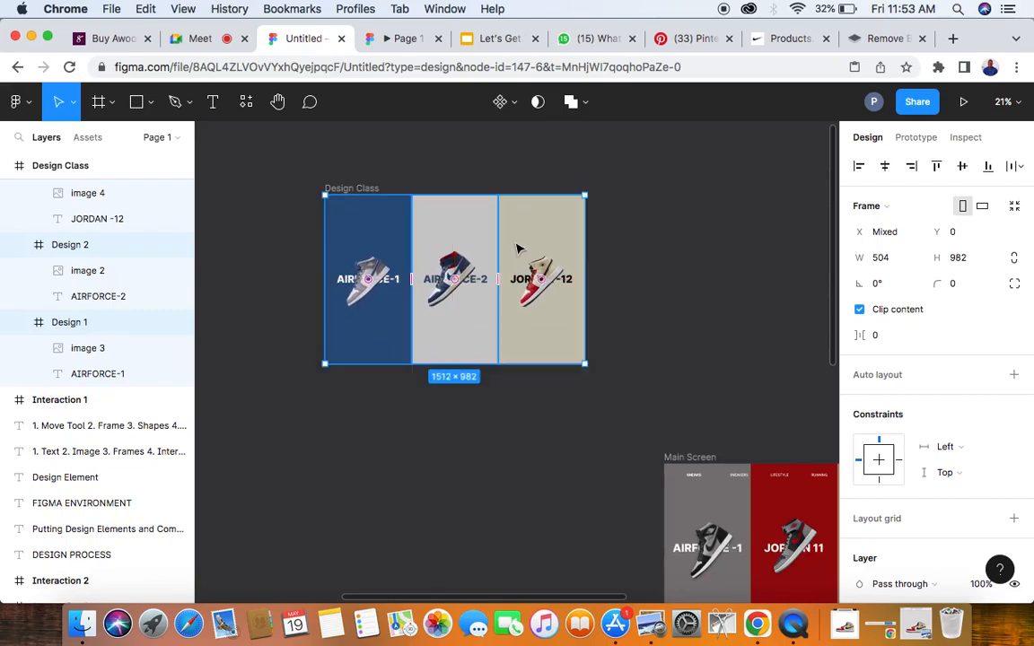
click(651, 277)
- Add a text layer reading SNEAKERS on the empty canvas above the Main Screen frame
scroll(651, 277, right, 1)
scroll(651, 276, right, 1)
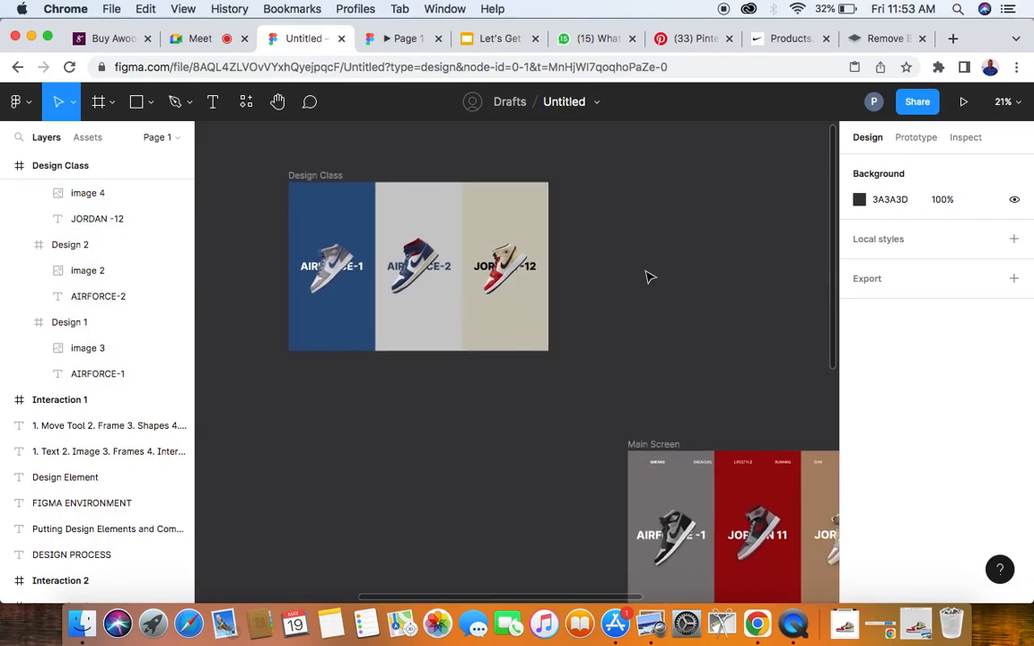
scroll(651, 277, down, 3)
scroll(615, 396, up, 5)
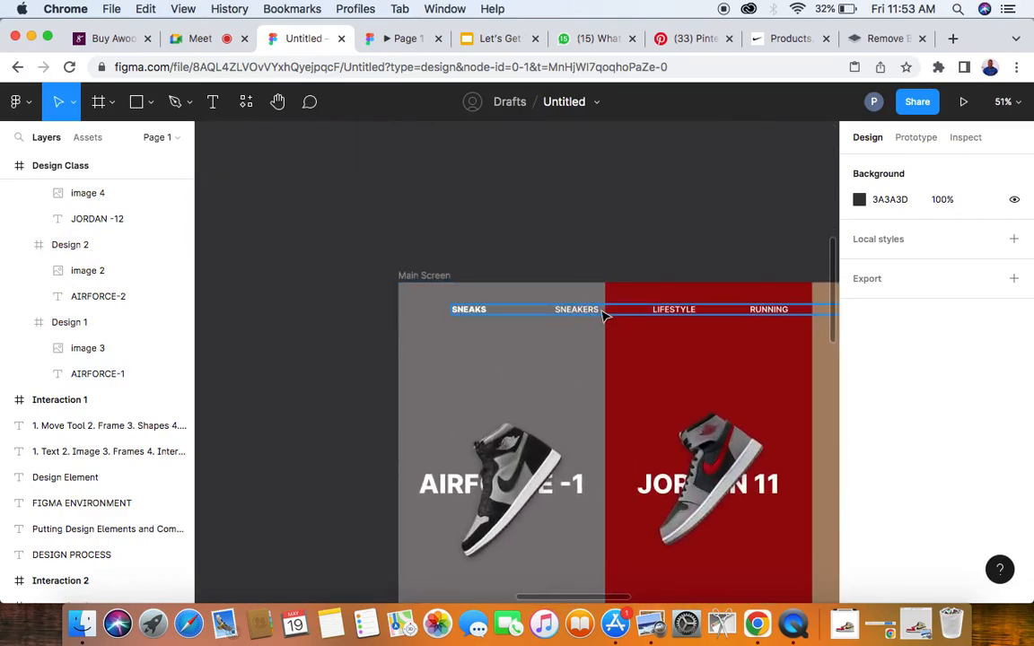
scroll(603, 313, down, 5)
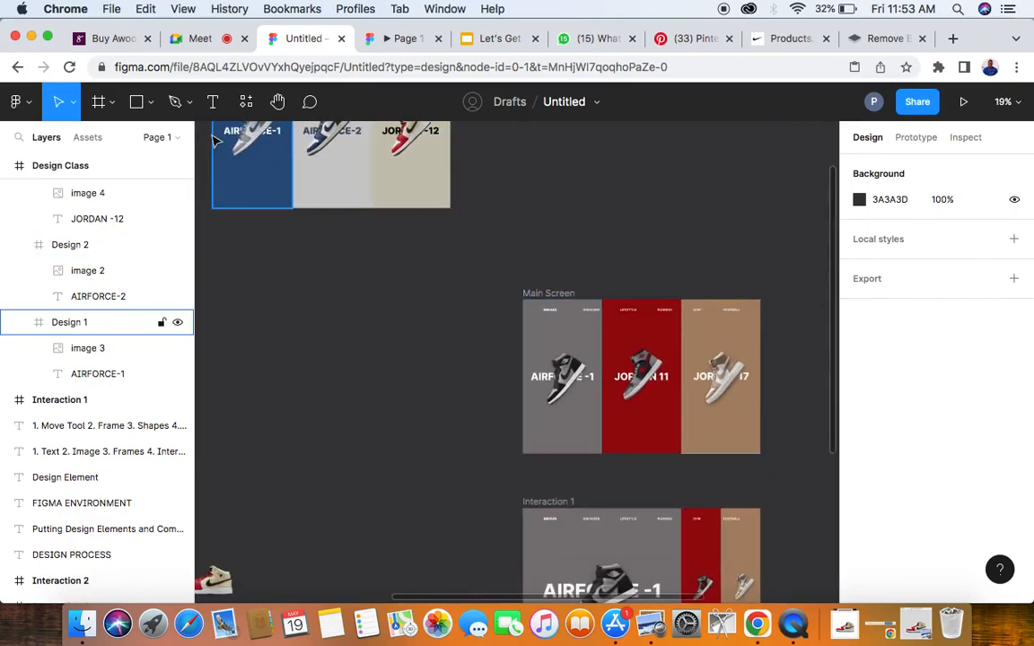
key(t)
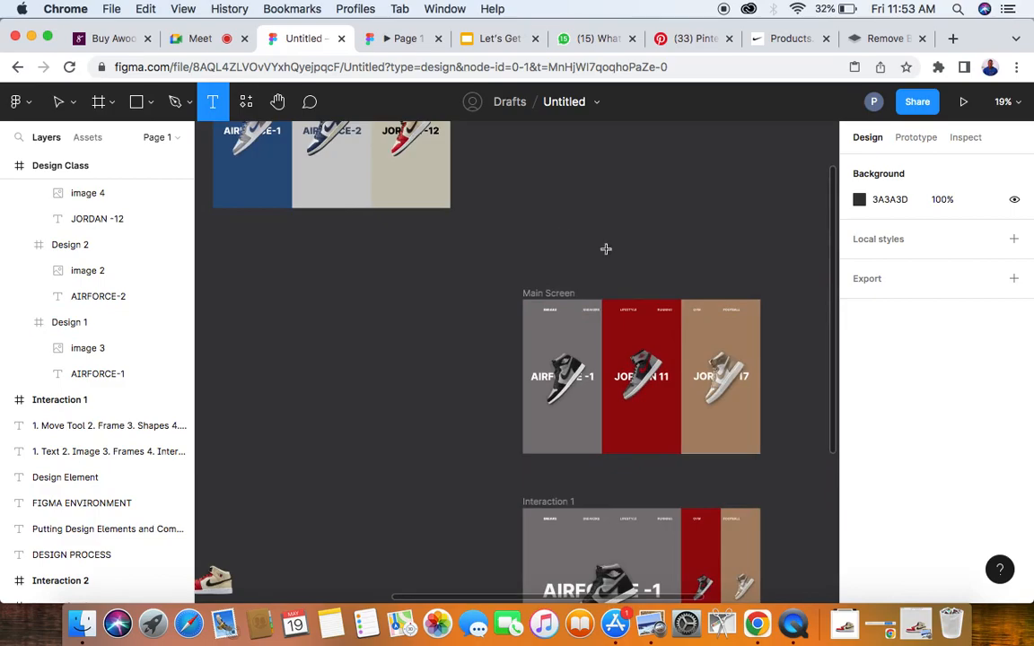
scroll(551, 237, up, 5)
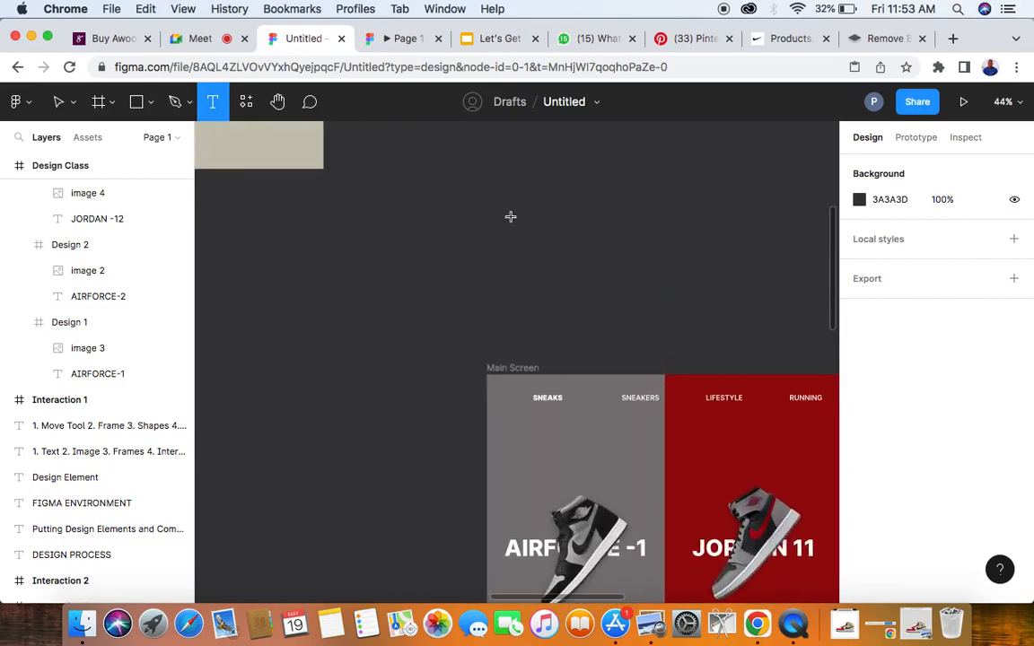
click(475, 217)
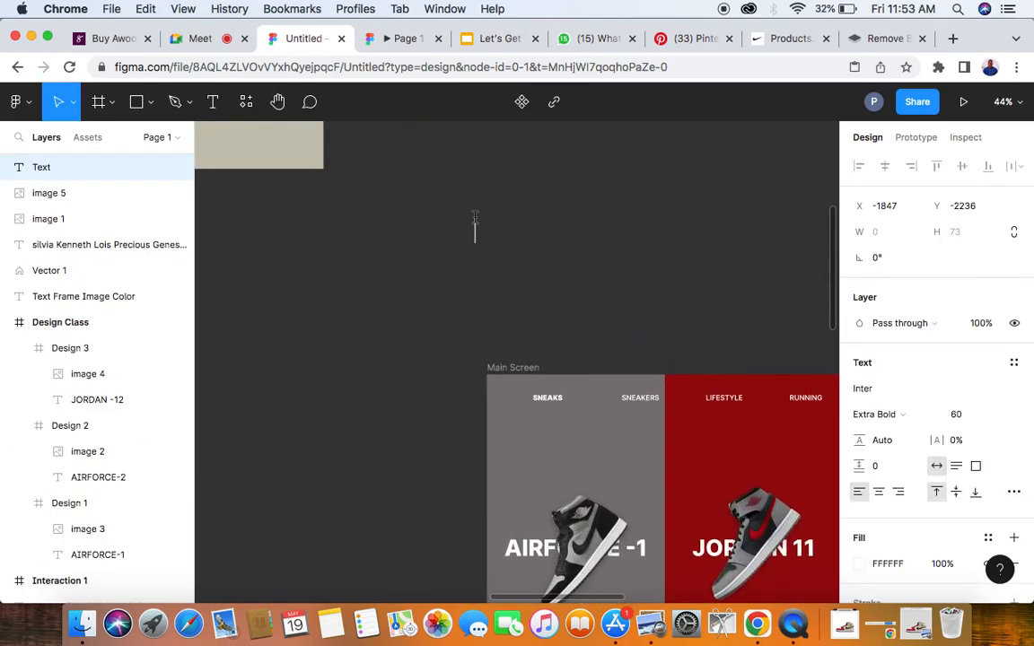
text(SNEAKERS)
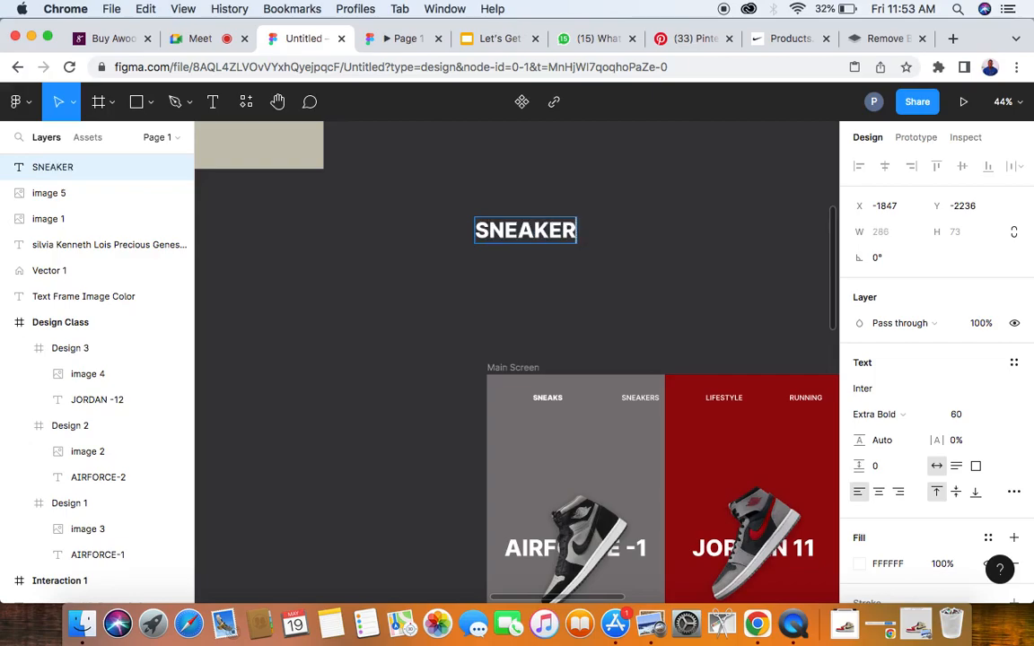
key(Escape)
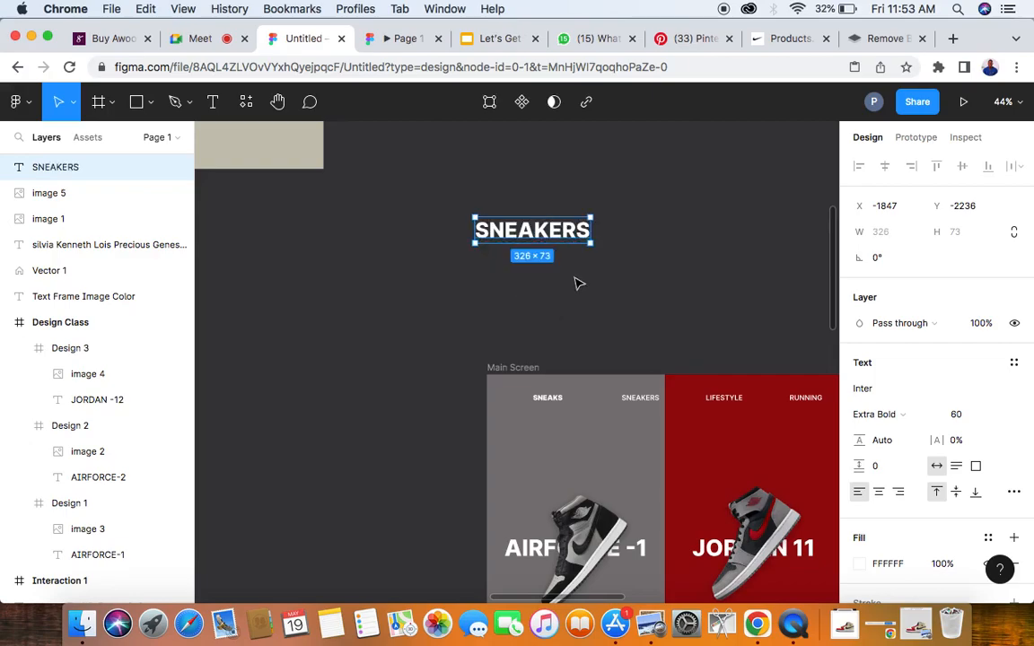
- Duplicate the SNEAKERS text beside the original above the Main Screen frame and set the copy's font weight to Medium
scroll(579, 284, right, 5)
scroll(579, 283, down, 3)
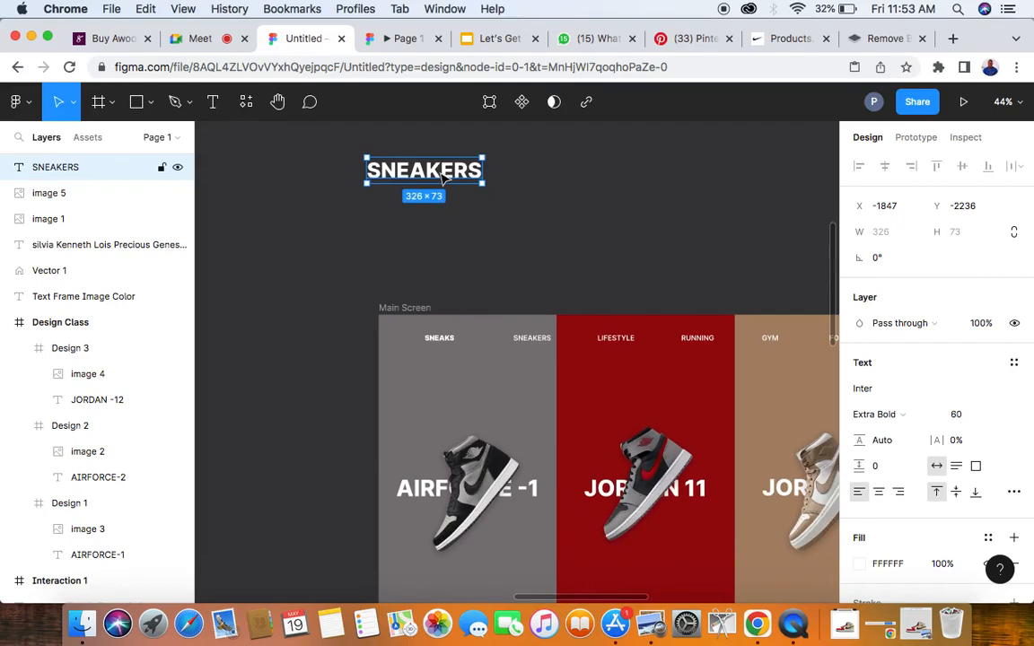
alt+drag(443, 177, 611, 178)
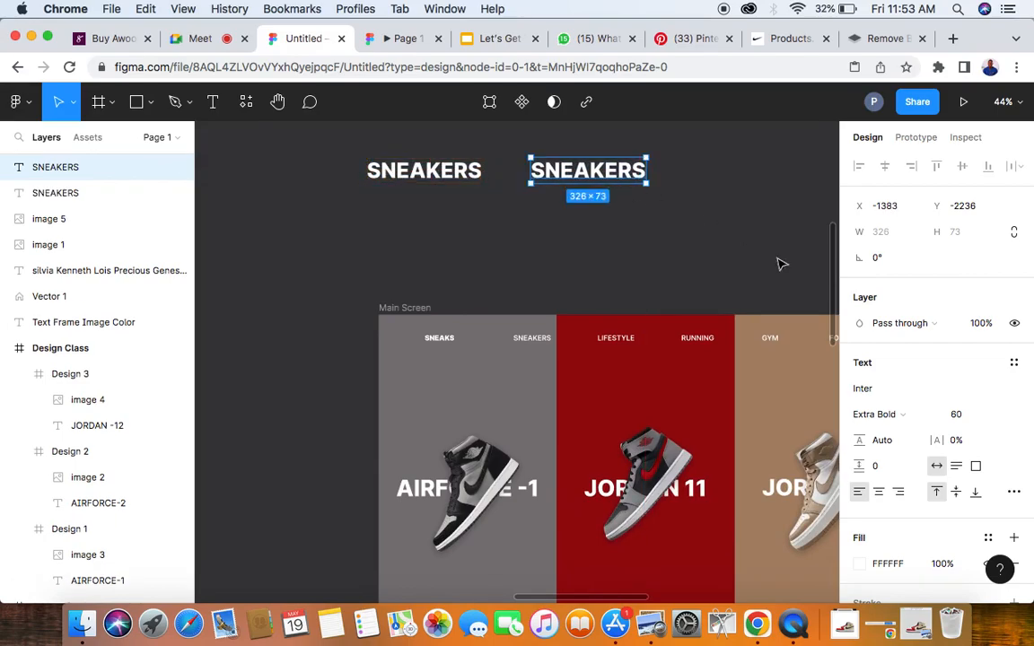
click(934, 416)
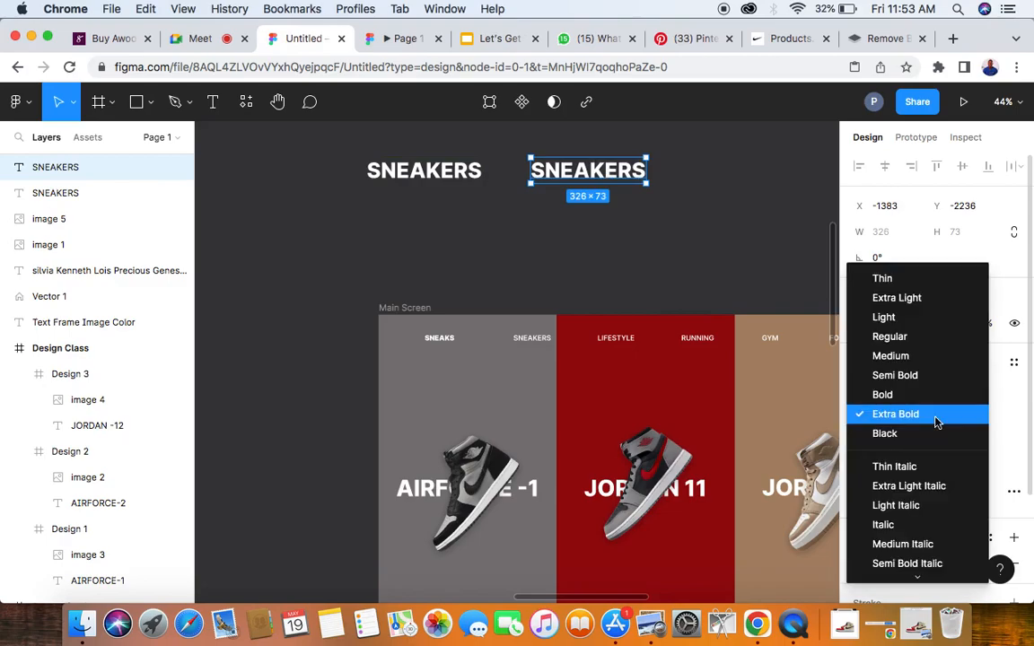
click(904, 357)
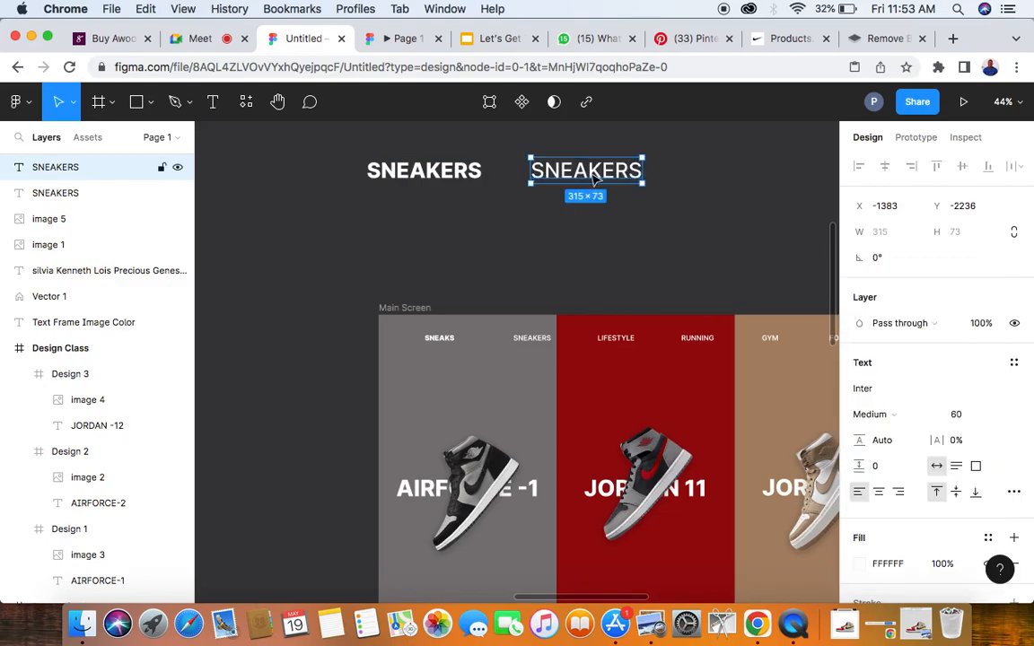
- Reduce the font size of both SNEAKERS texts to 40 and then to 30
scroll(593, 180, right, 3)
scroll(592, 179, up, 1)
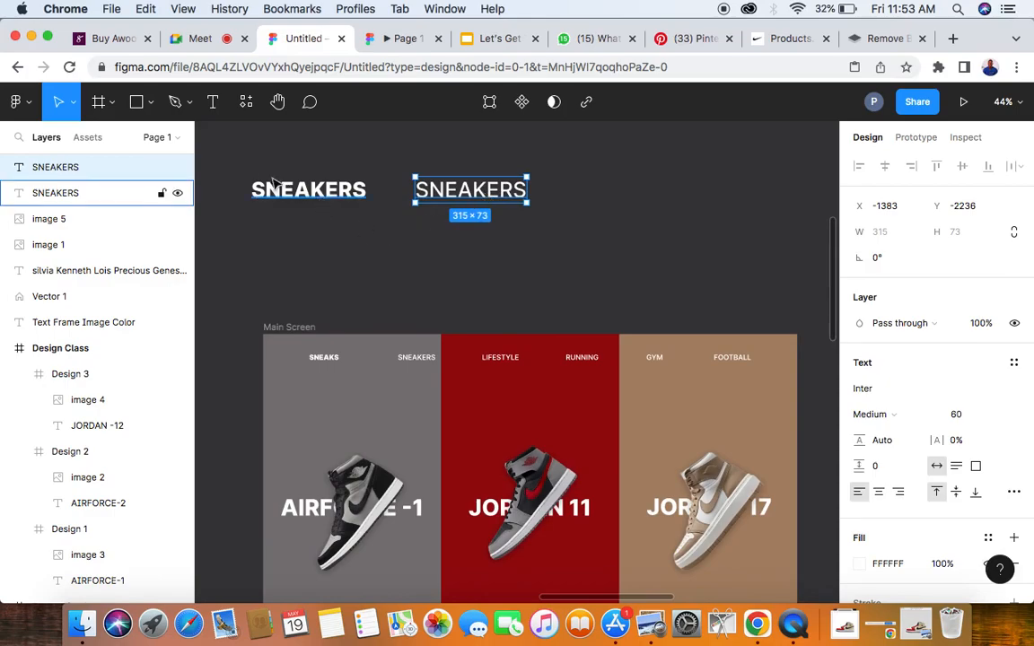
drag(252, 167, 561, 234)
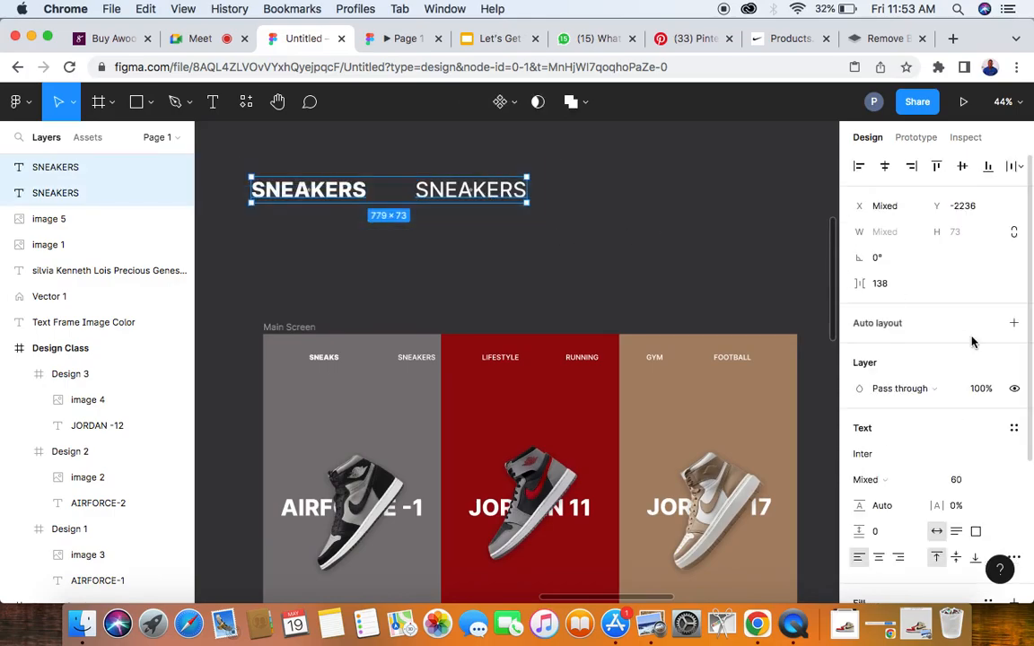
click(966, 484)
text(40)
key(Return)
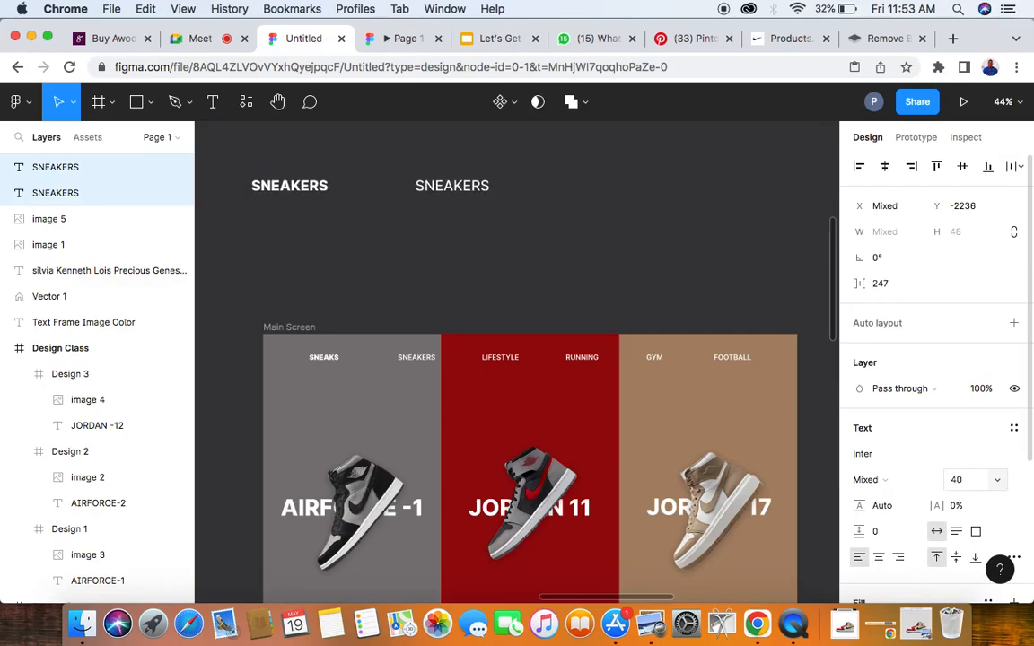
click(965, 484)
text(30)
key(Return)
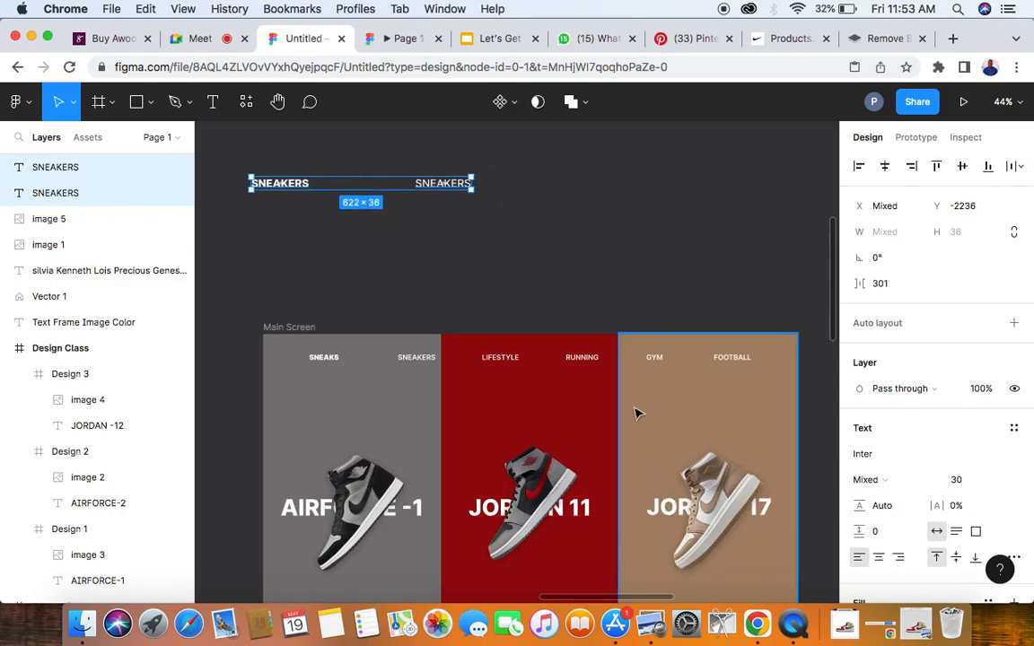
- Move the Medium SNEAKERS text closer to the bold one and set the font size of both to 20
click(496, 212)
click(446, 176)
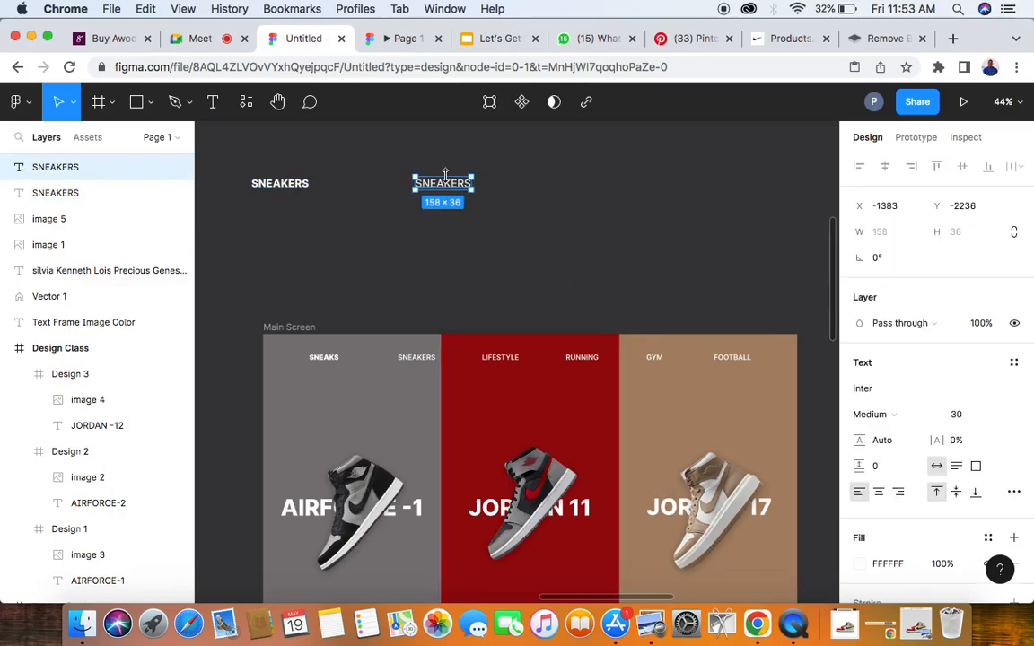
drag(445, 176, 402, 195)
drag(232, 156, 459, 196)
click(959, 481)
text(2)
key(Return)
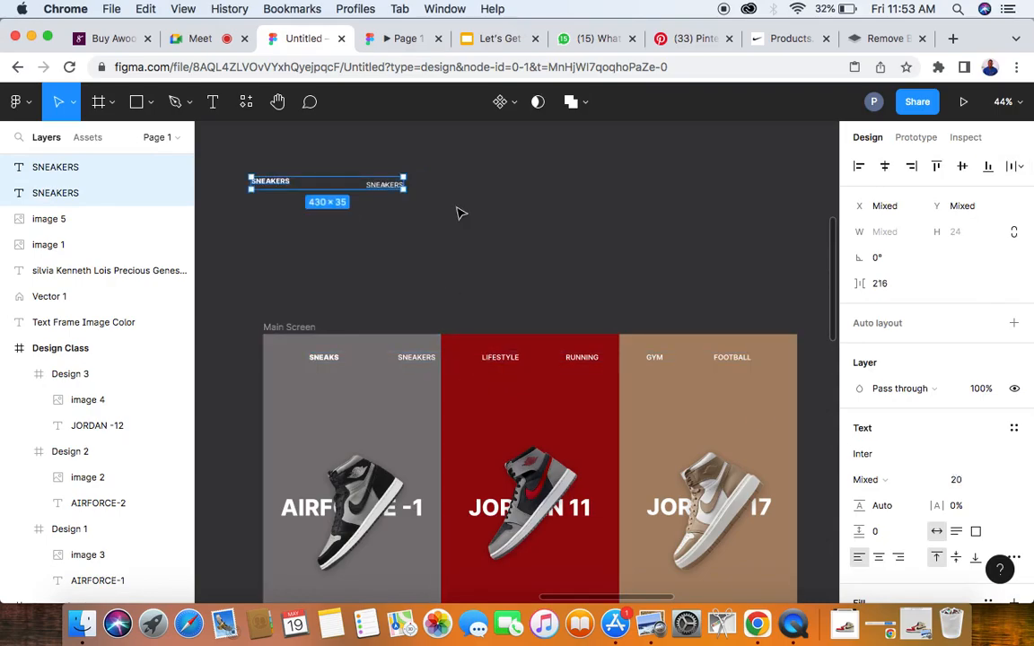
- Align the two SNEAKERS texts with each other on their vertical centers
scroll(449, 203, left, 5)
click(417, 185)
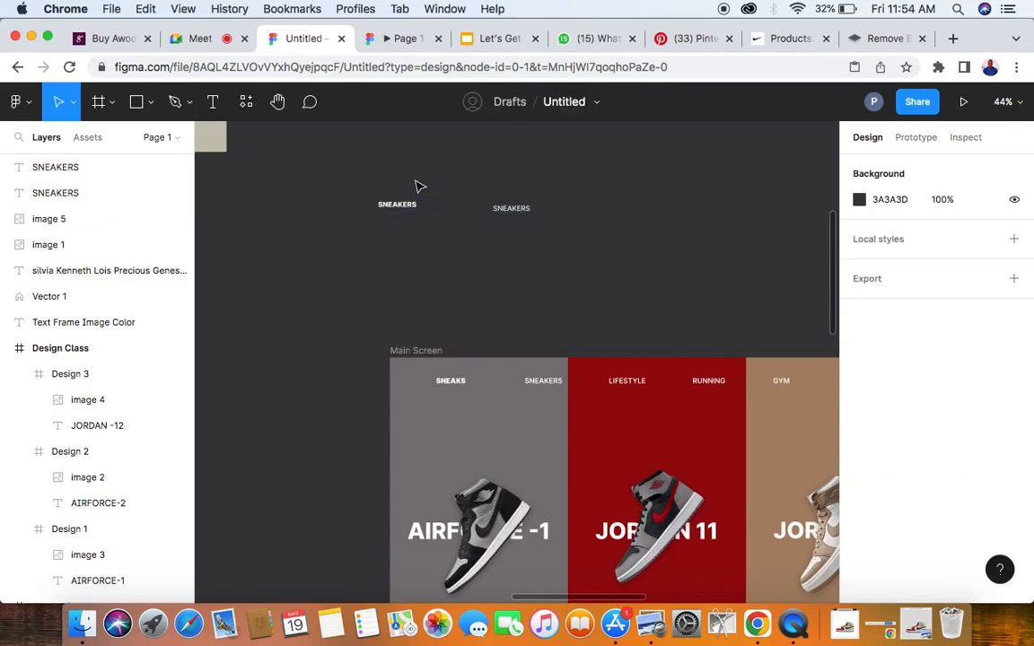
scroll(393, 190, up, 5)
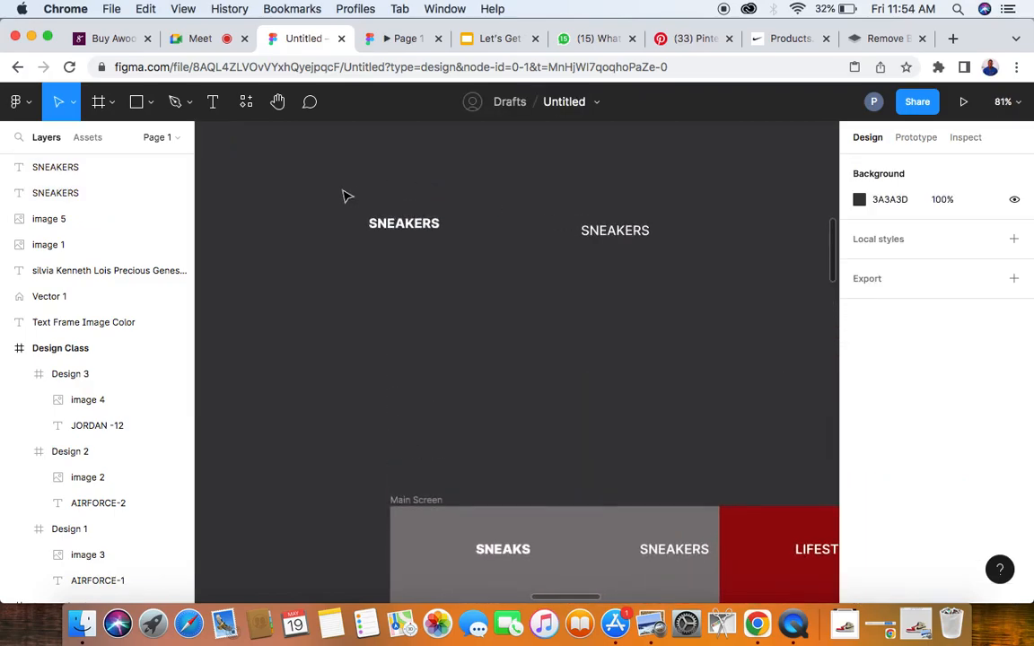
drag(310, 175, 676, 262)
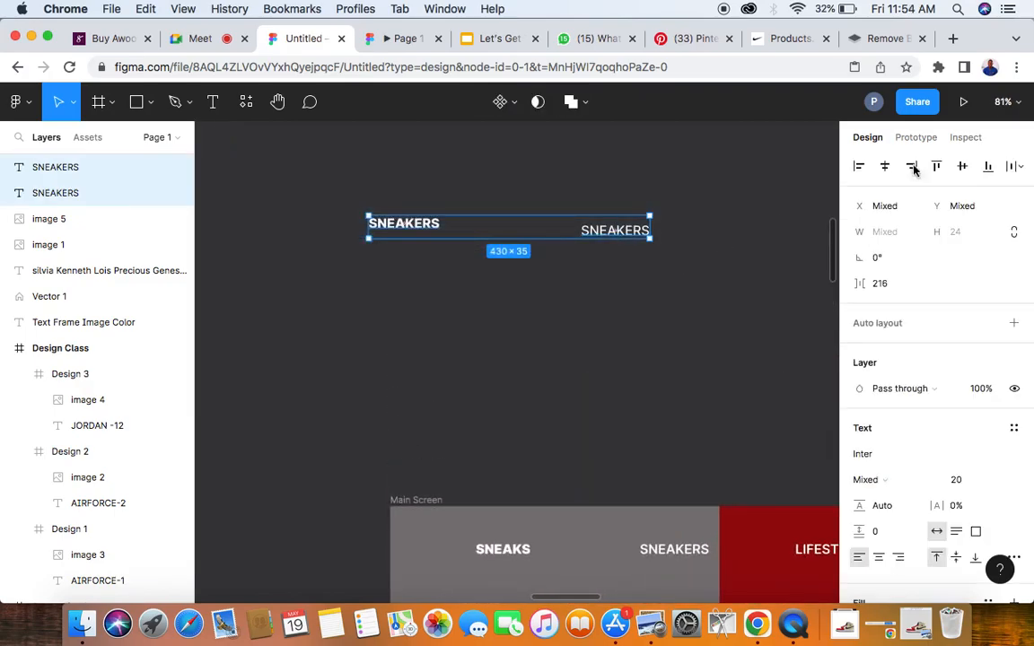
click(962, 167)
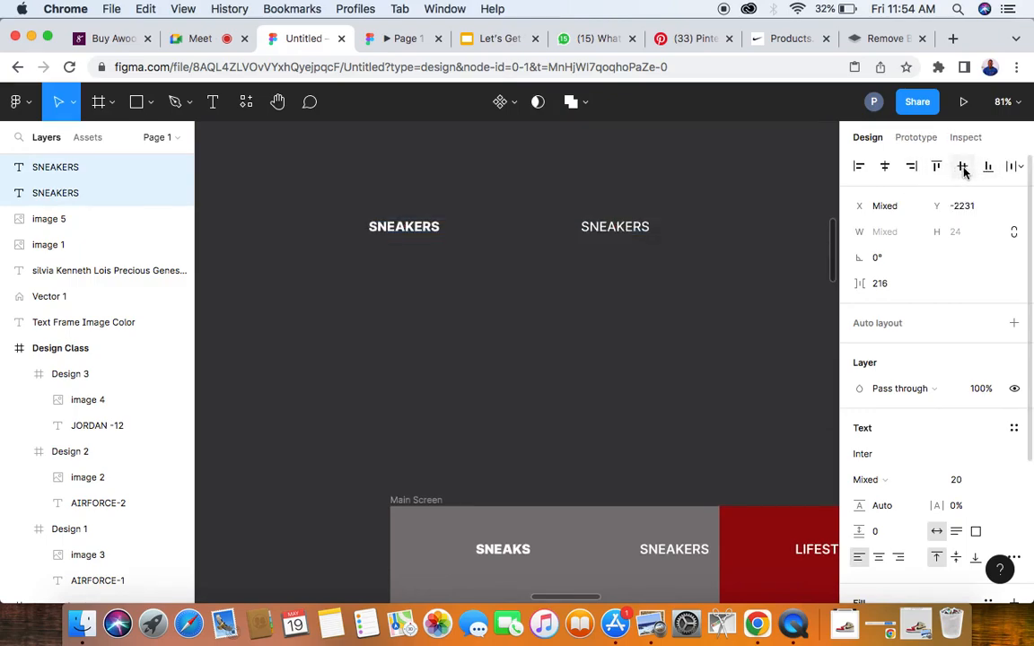
- Duplicate the Medium SNEAKERS text further along the row and change the copy's wording to LIFESTLYE
scroll(605, 325, right, 5)
click(517, 230)
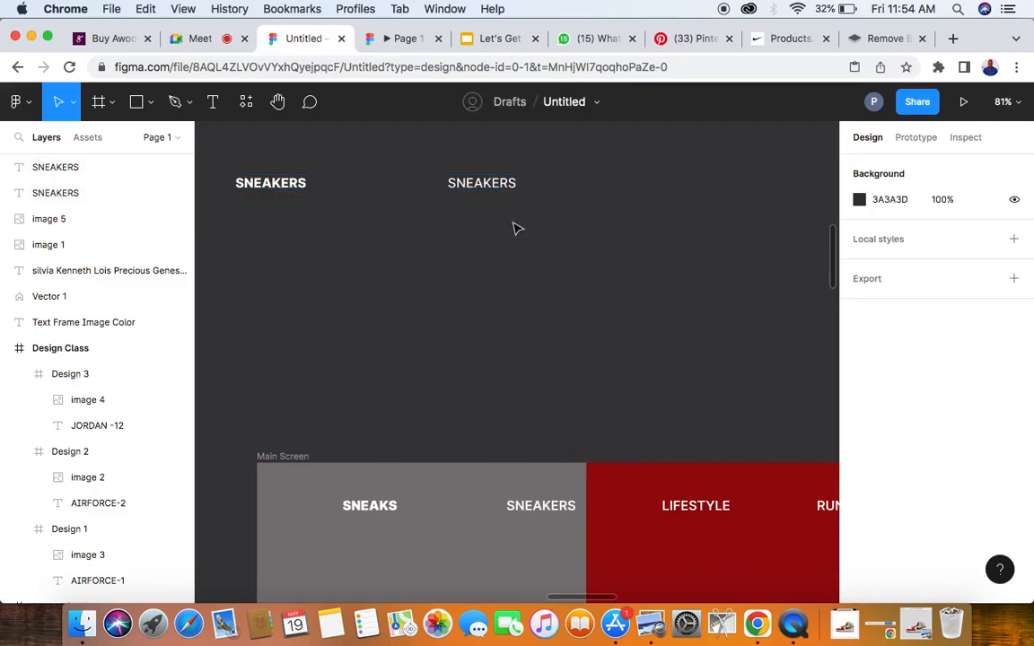
click(487, 190)
drag(489, 191, 634, 184)
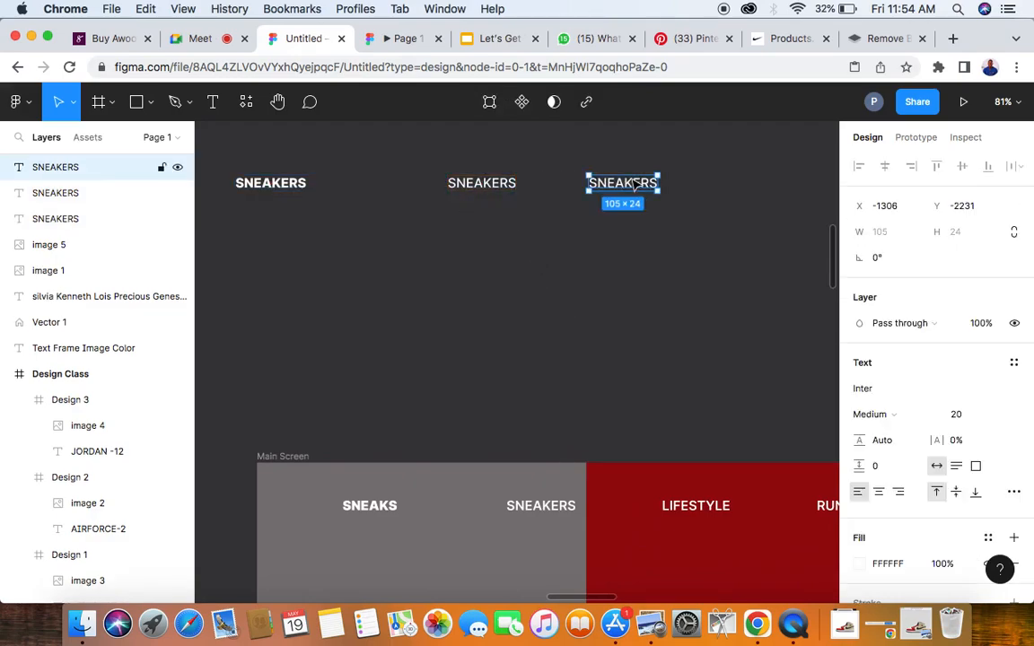
scroll(634, 184, right, 3)
double_click(579, 182)
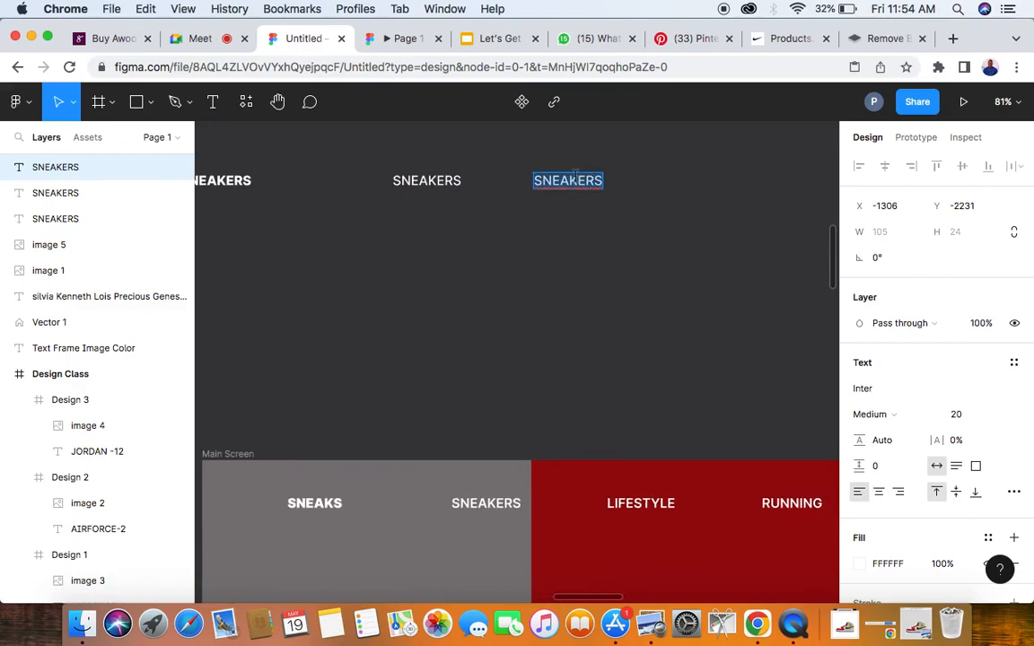
text(LIFE)
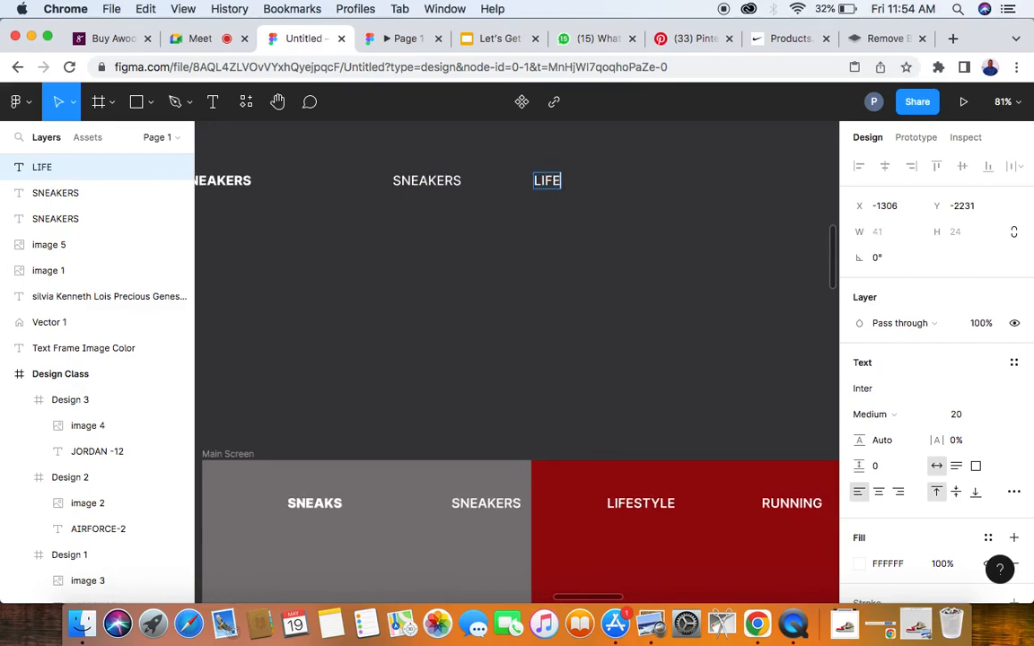
text(STLYE)
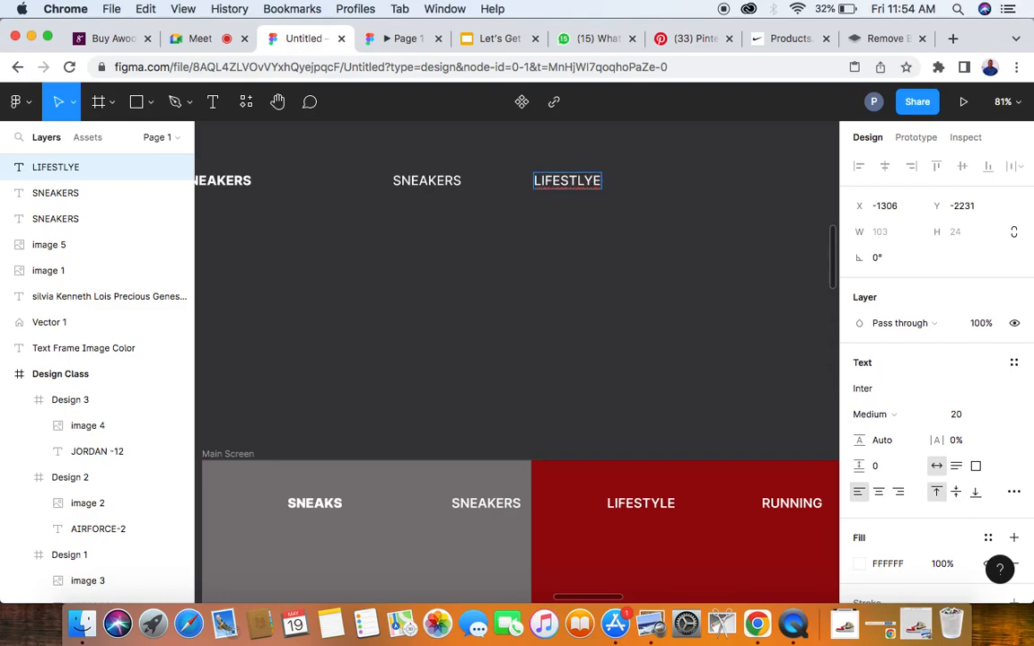
key(Escape)
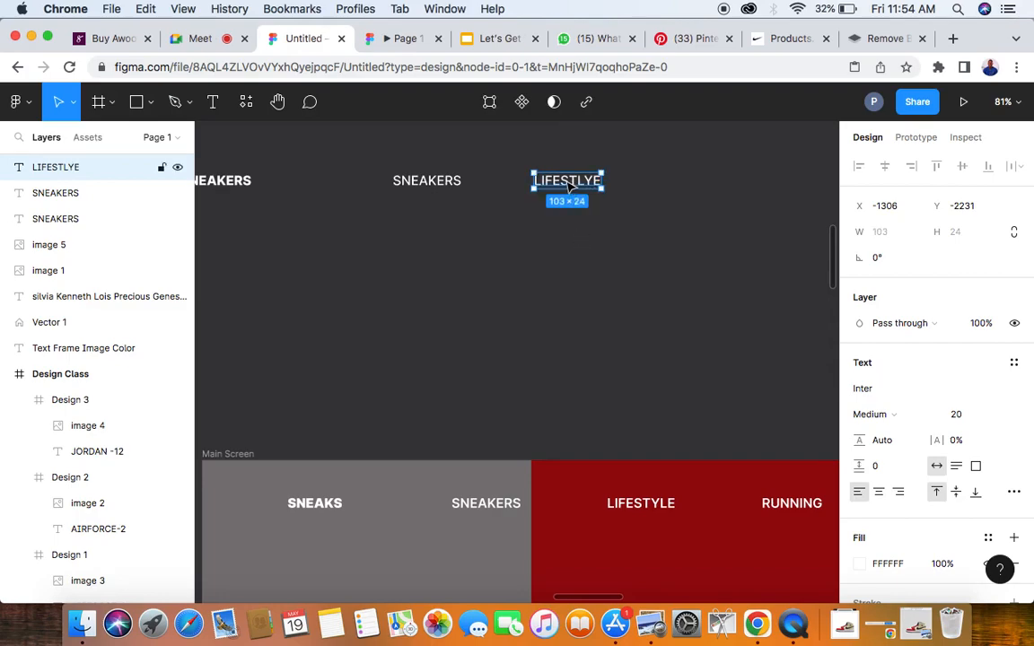
- Duplicate the LIFESTLYE text further along the row and change the copy's wording to RUNNING
drag(571, 186, 693, 194)
scroll(692, 195, right, 3)
double_click(557, 178)
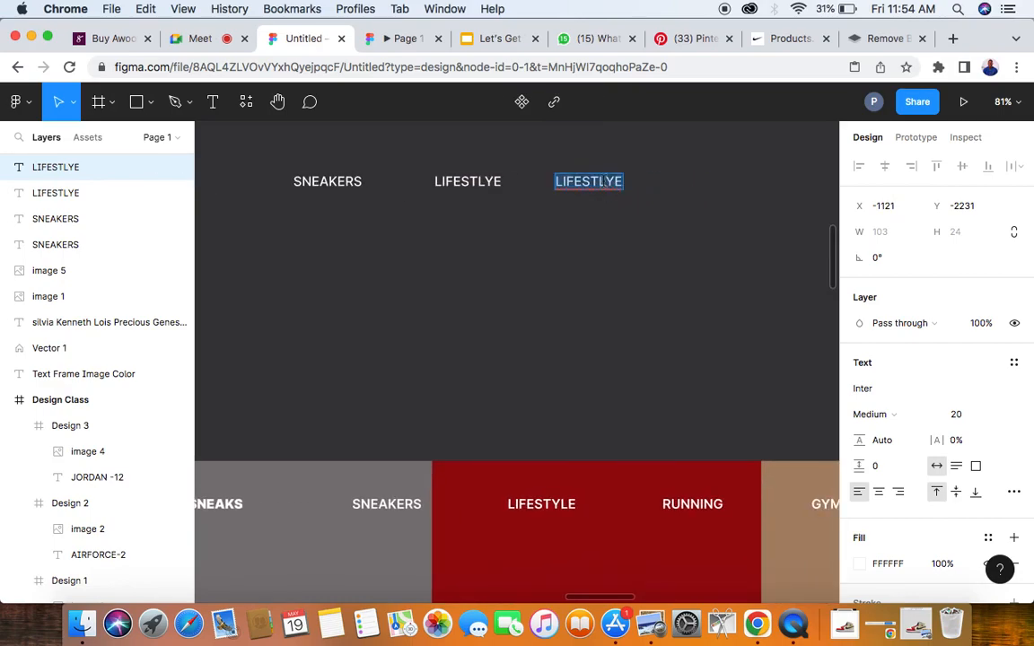
text(RUNNING)
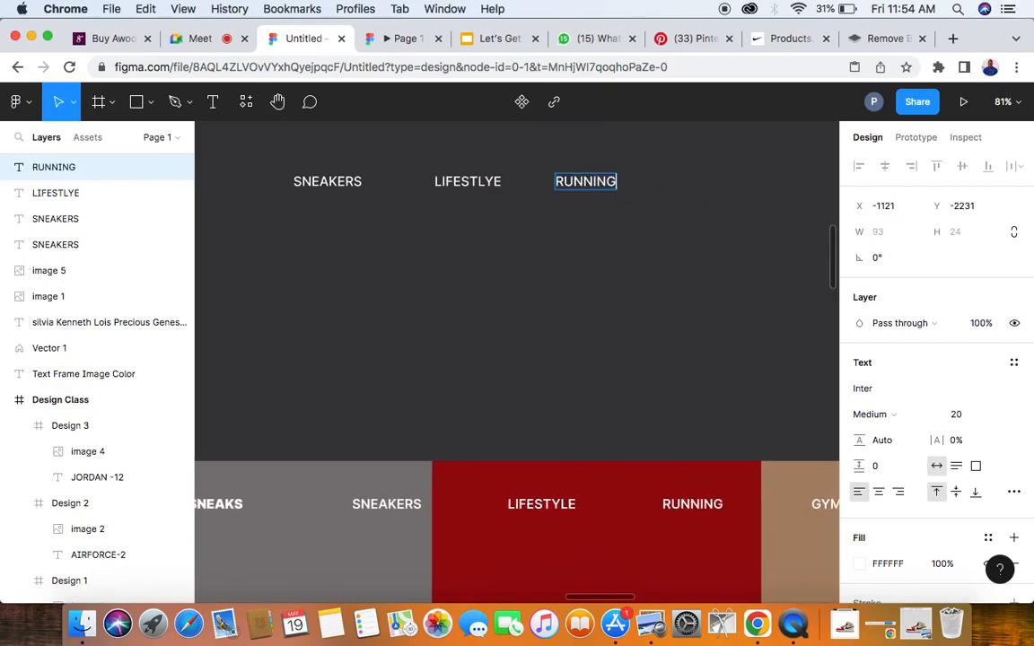
scroll(634, 223, right, 3)
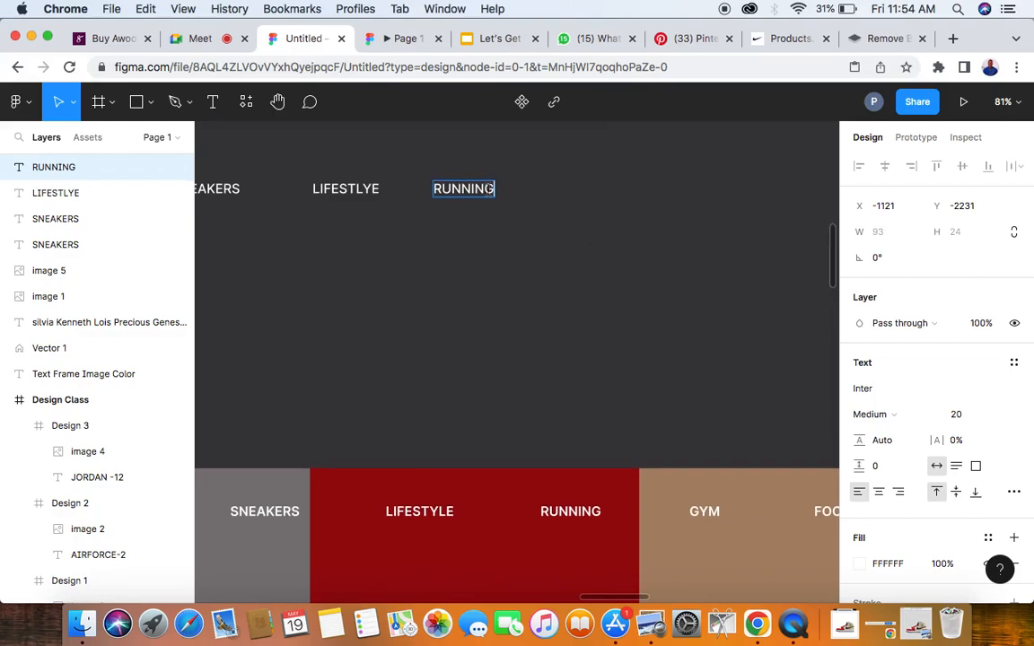
key(Escape)
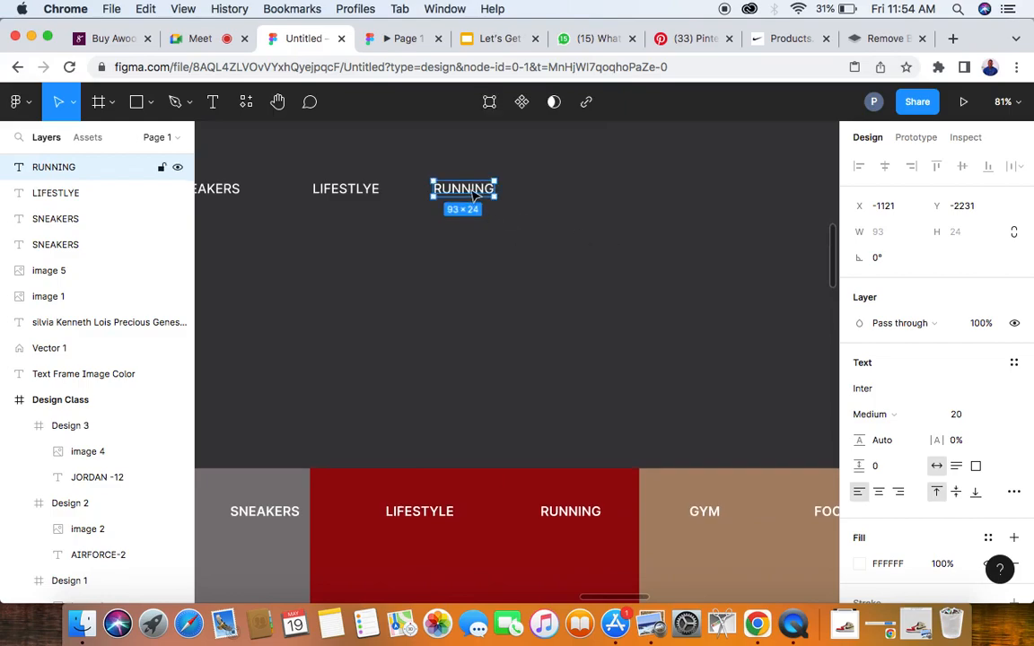
- Duplicate the RUNNING text further along the row and change the copy's wording to GYM
drag(476, 196, 613, 195)
double_click(611, 189)
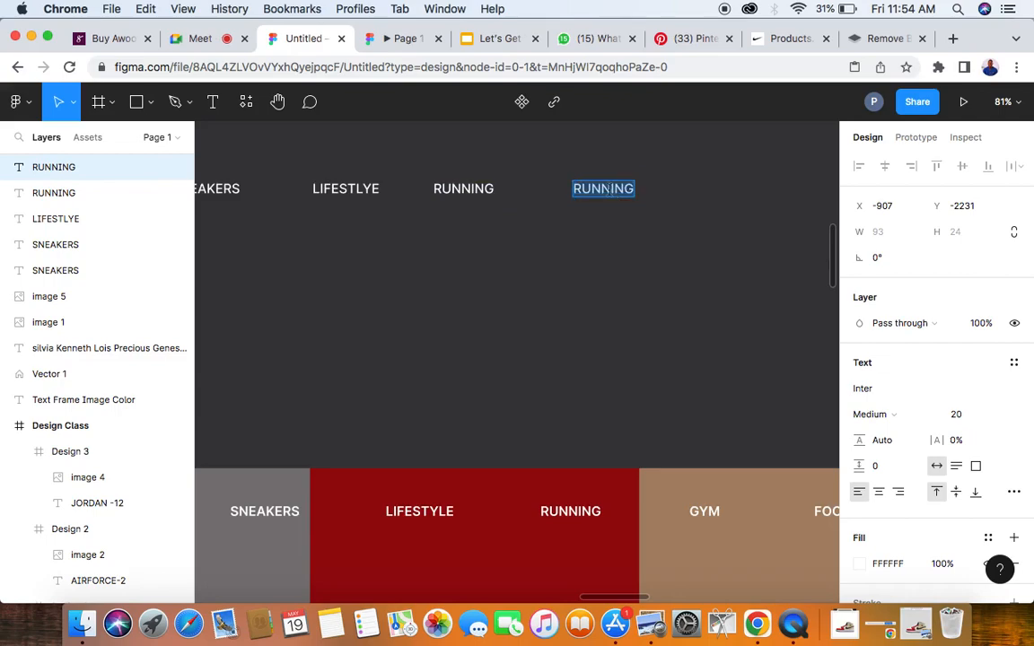
text(GYM)
scroll(599, 302, right, 3)
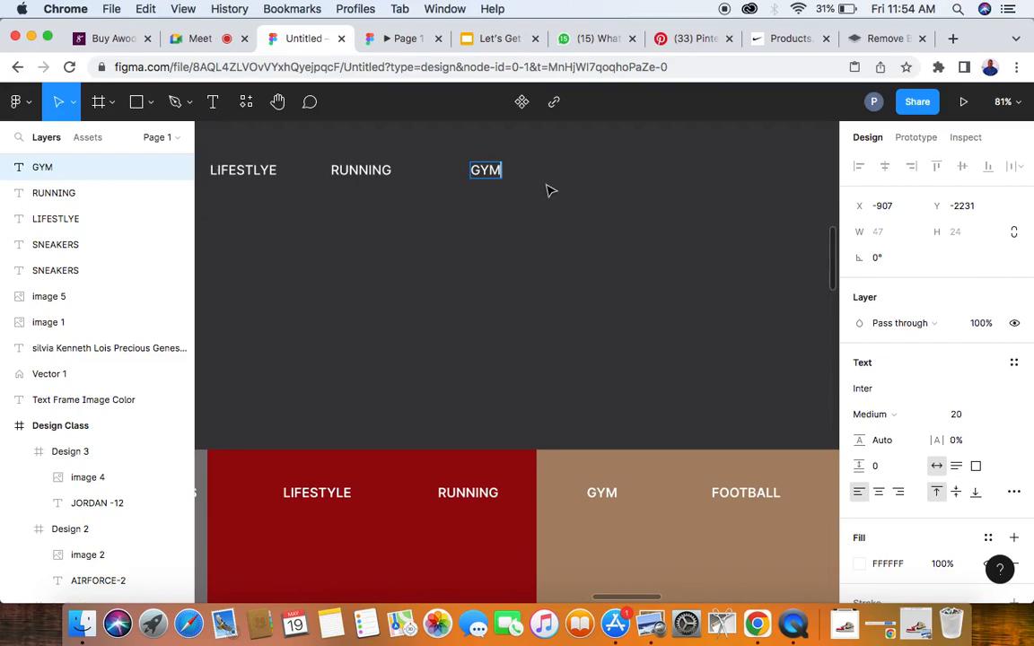
key(Escape)
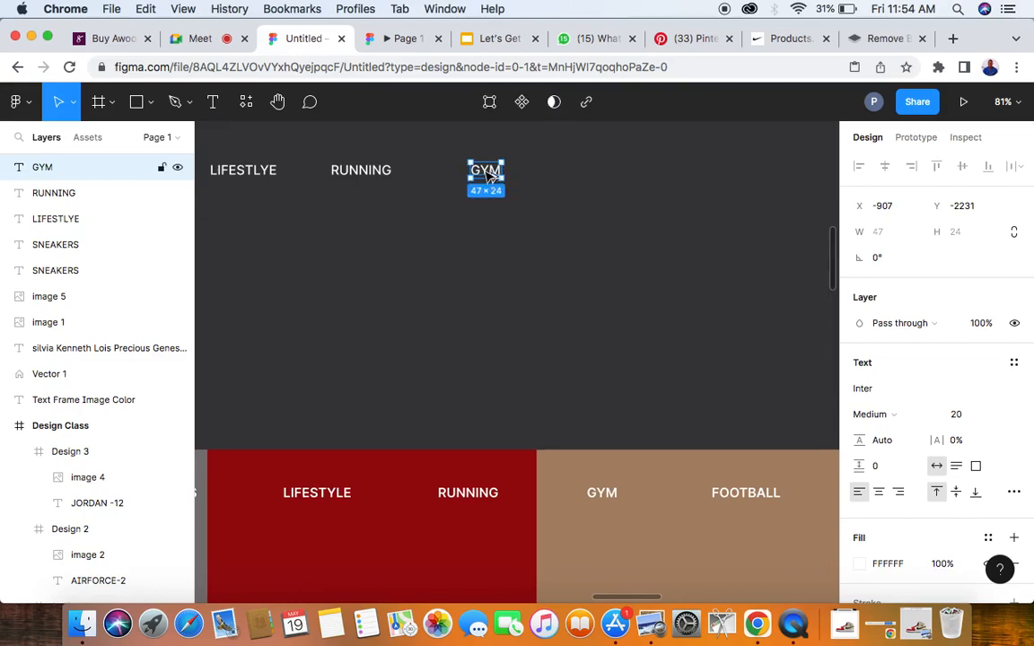
- Duplicate the GYM text further along the row and change the copy's wording to FOOTBALL
drag(487, 176, 597, 176)
double_click(595, 171)
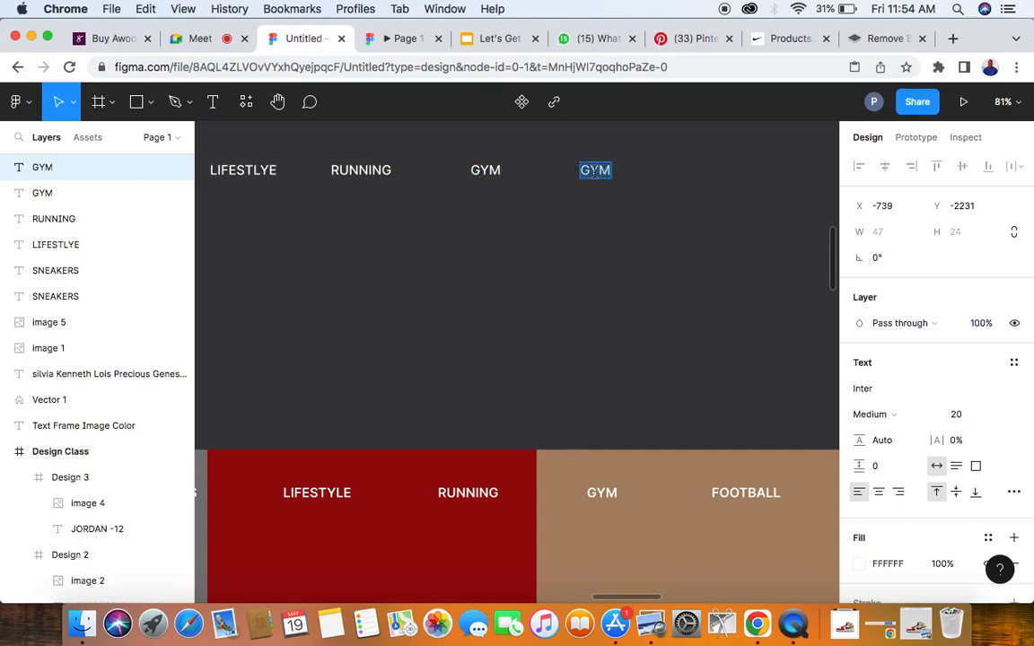
text(FOOTBALL)
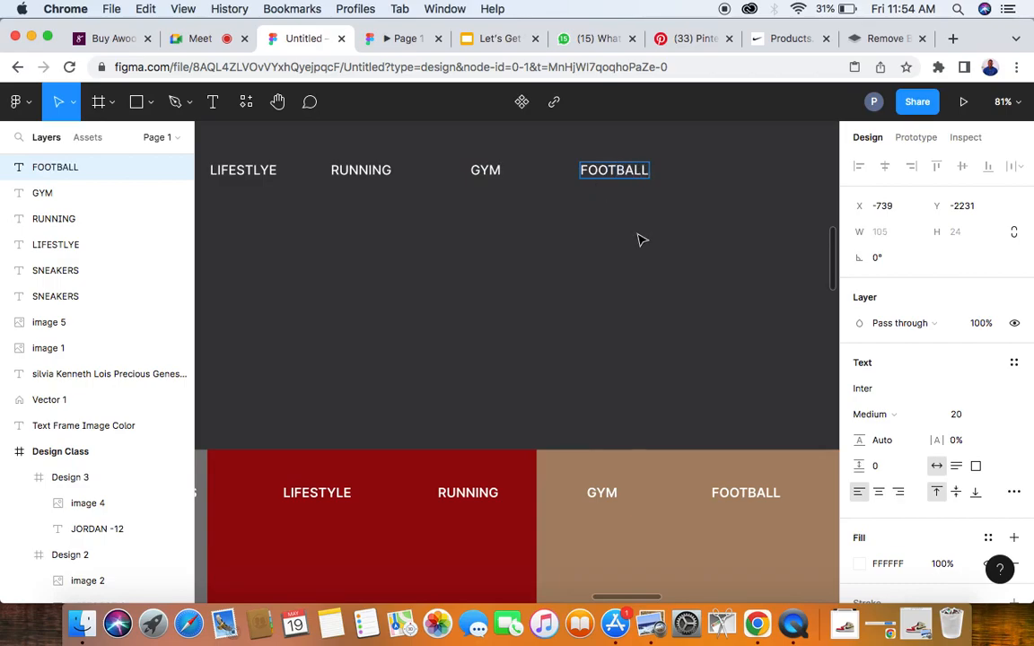
key(Escape)
- Select all six navigation texts together and examine their spacing, layout and text properties
scroll(635, 239, down, 5)
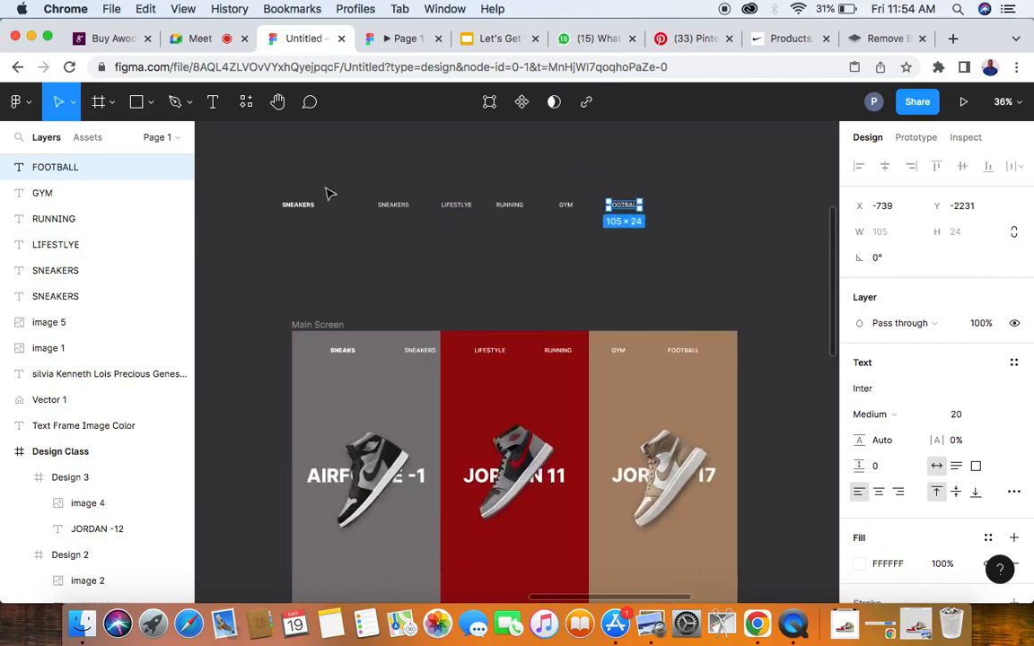
drag(261, 191, 683, 227)
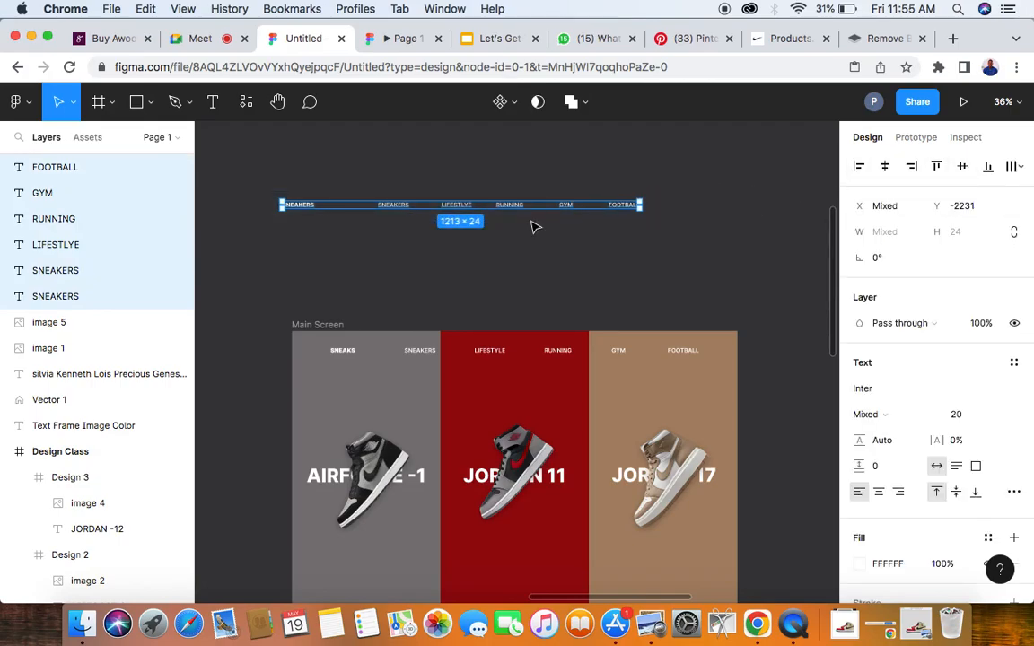
scroll(431, 249, up, 3)
scroll(432, 248, up, 1)
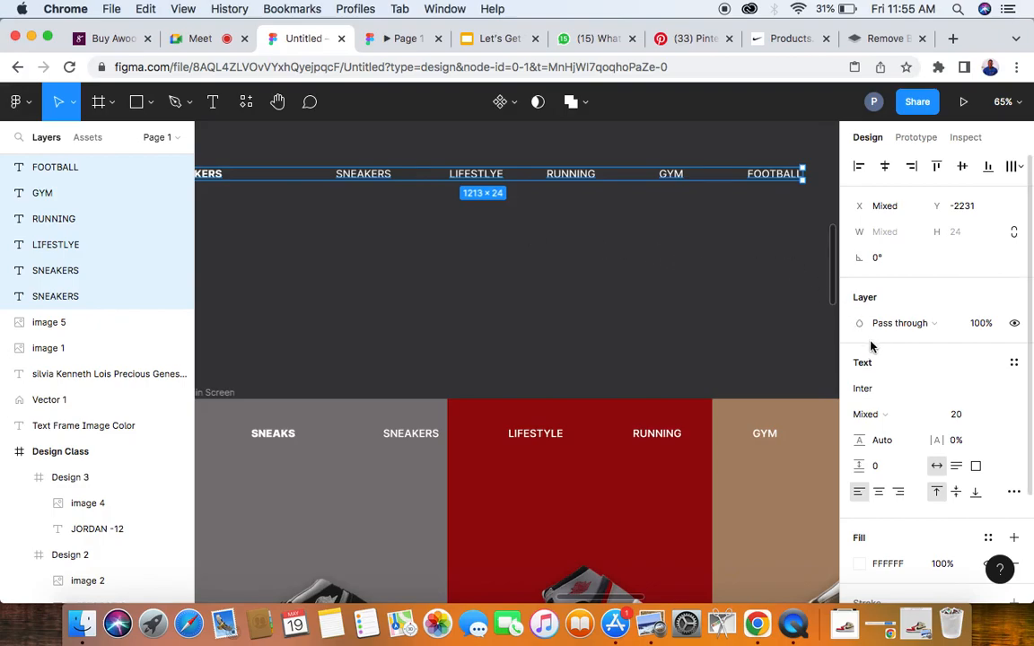
scroll(893, 378, down, 2)
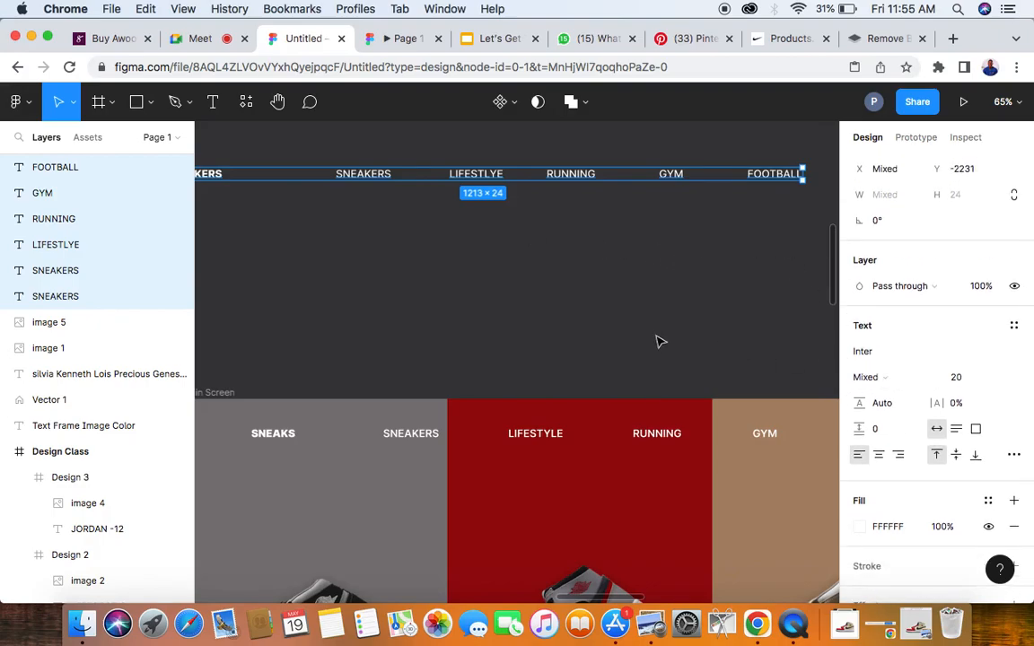
scroll(896, 332, down, 5)
scroll(876, 333, up, 8)
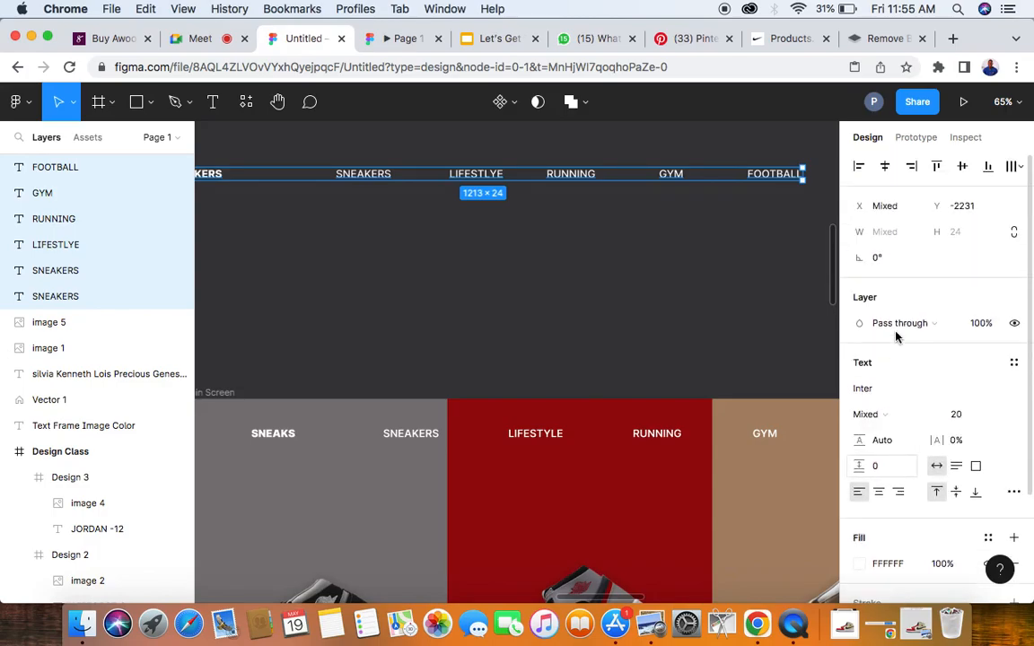
click(678, 304)
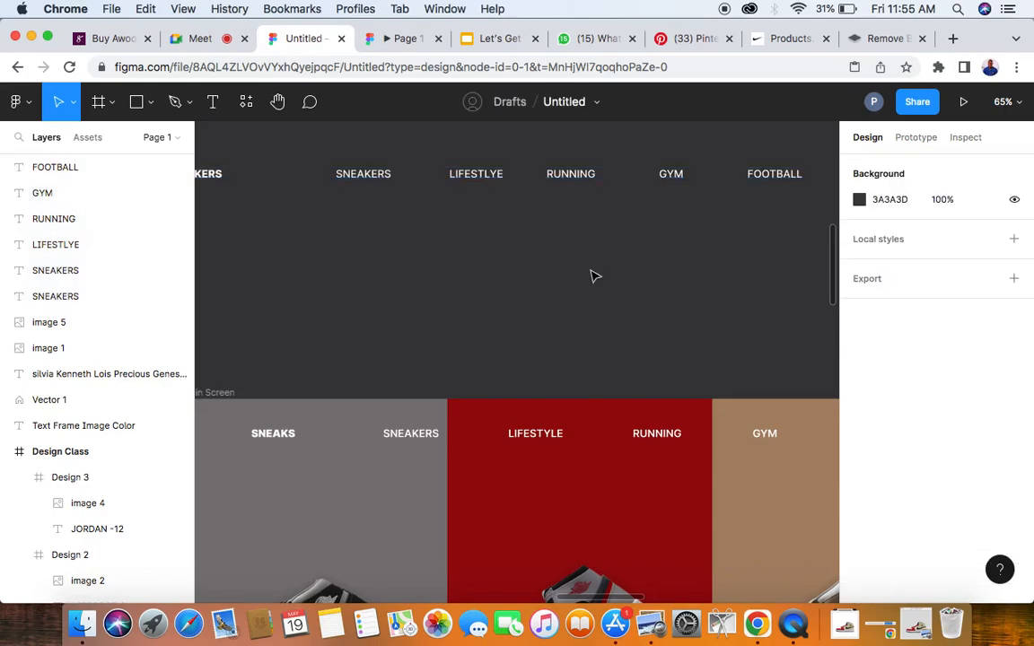
- Select all six navigation texts above the Main Screen and wrap them together in a single frame
scroll(590, 275, down, 4)
drag(267, 181, 739, 219)
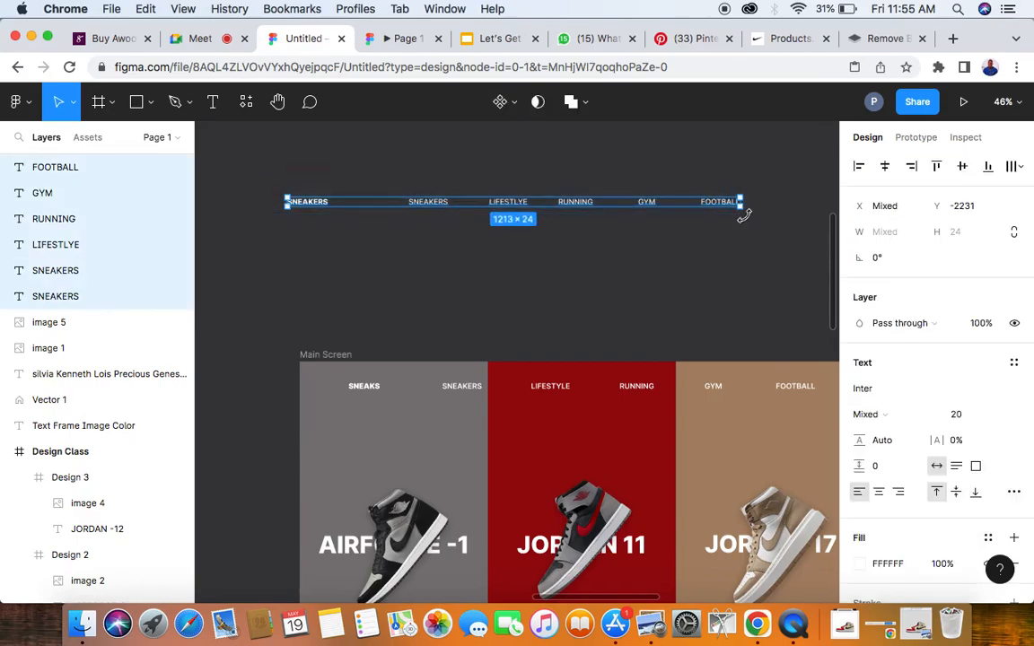
right_click(671, 209)
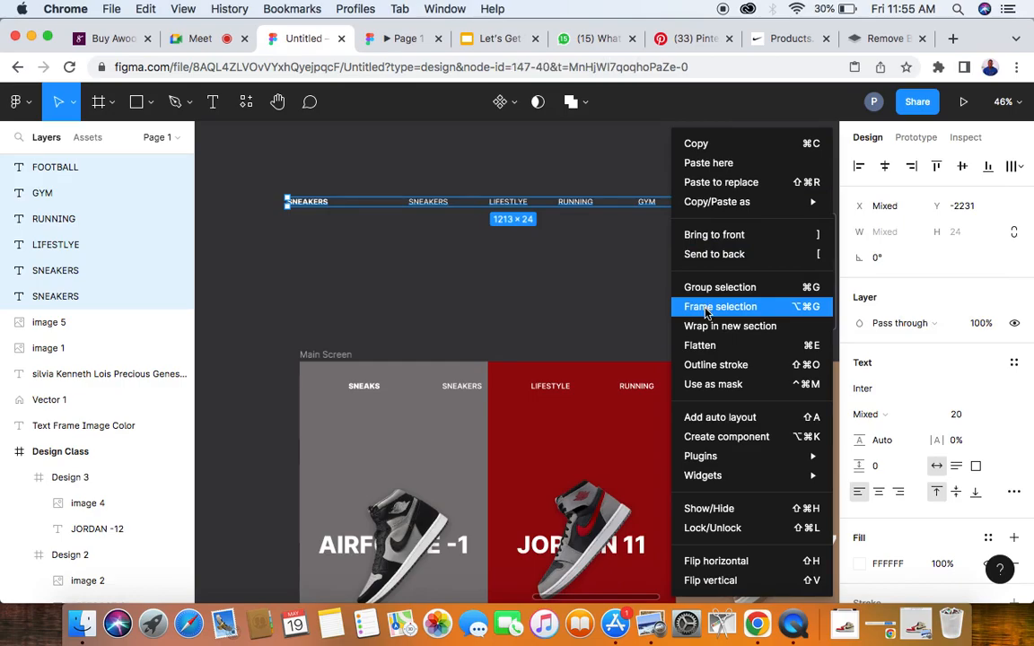
click(706, 310)
- Rename the new frame around the navigation texts as Menu bar
scroll(276, 180, up, 5)
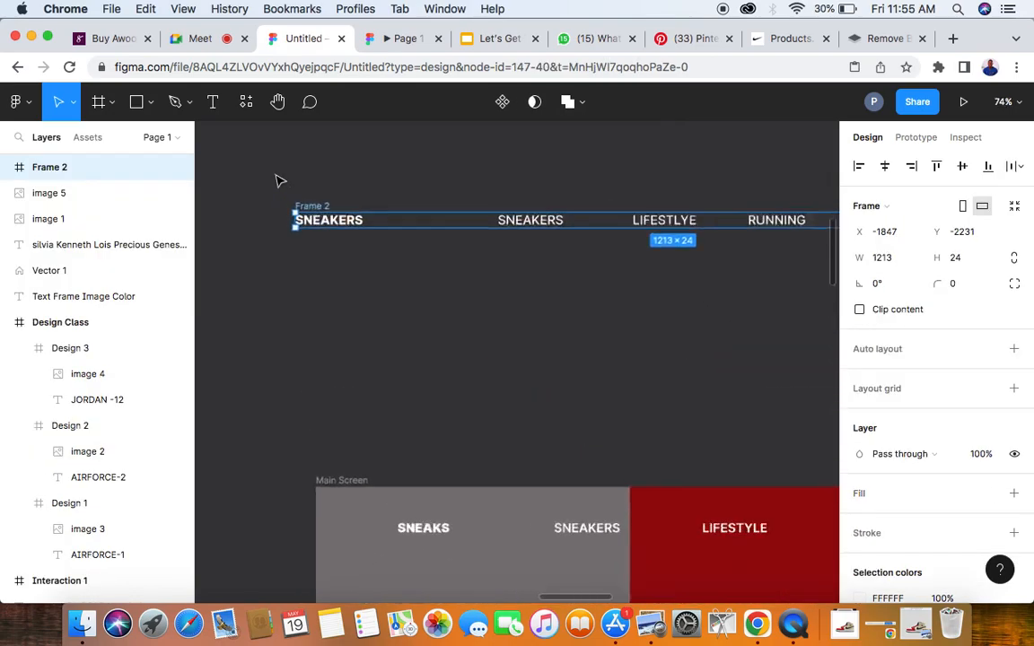
double_click(318, 217)
text(Menu bar)
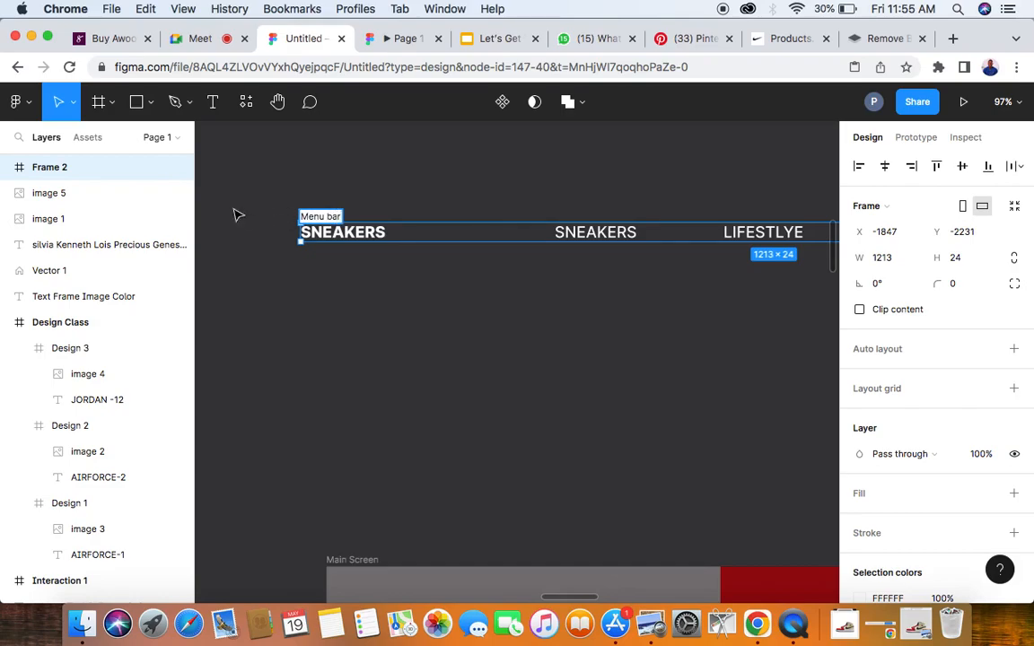
click(354, 197)
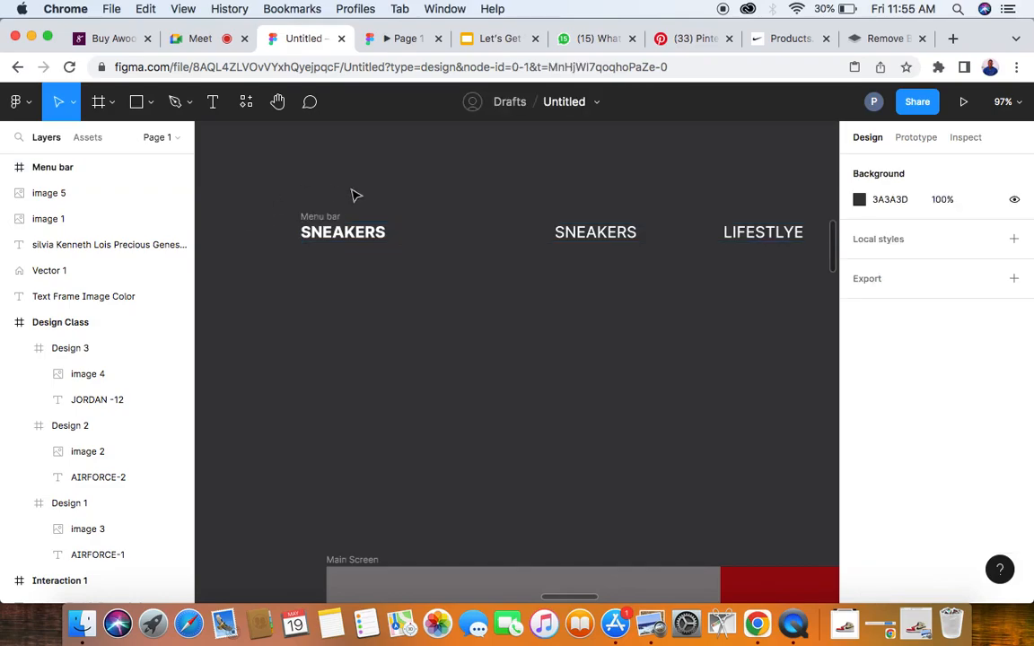
- Select the Menu bar frame and compare its size and layout with the Main Screen's navigation row
scroll(339, 220, down, 5)
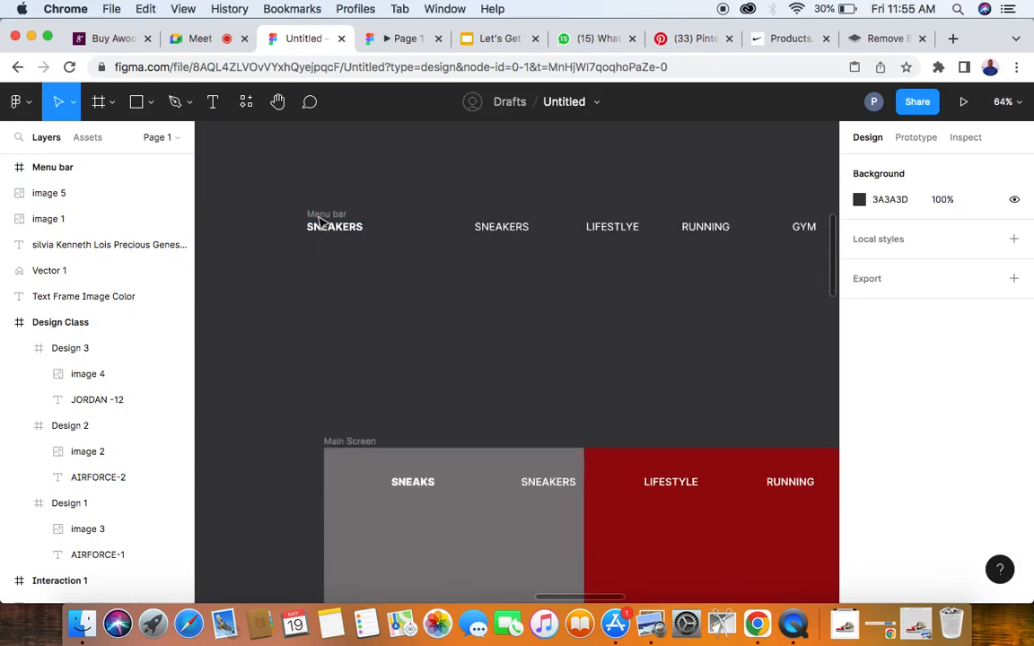
click(328, 213)
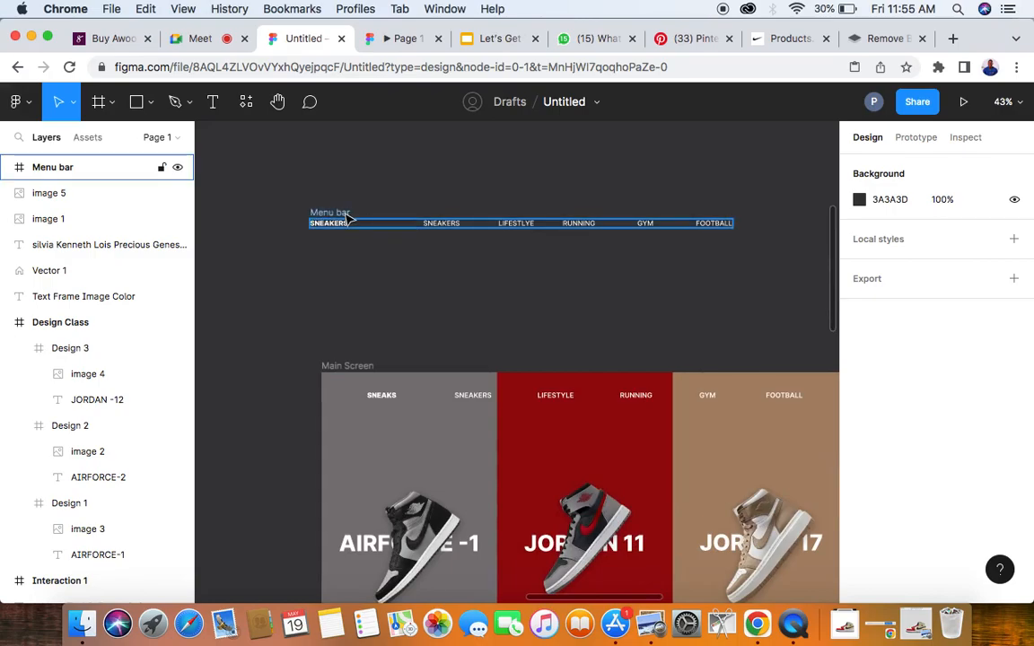
scroll(862, 322, down, 2)
scroll(885, 321, up, 2)
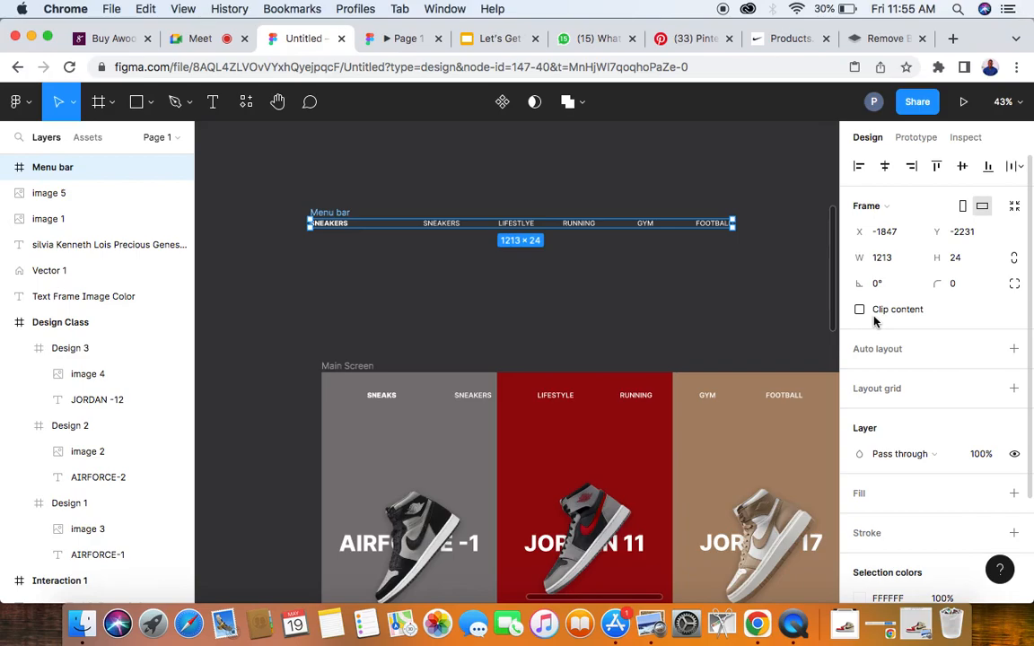
scroll(669, 269, right, 3)
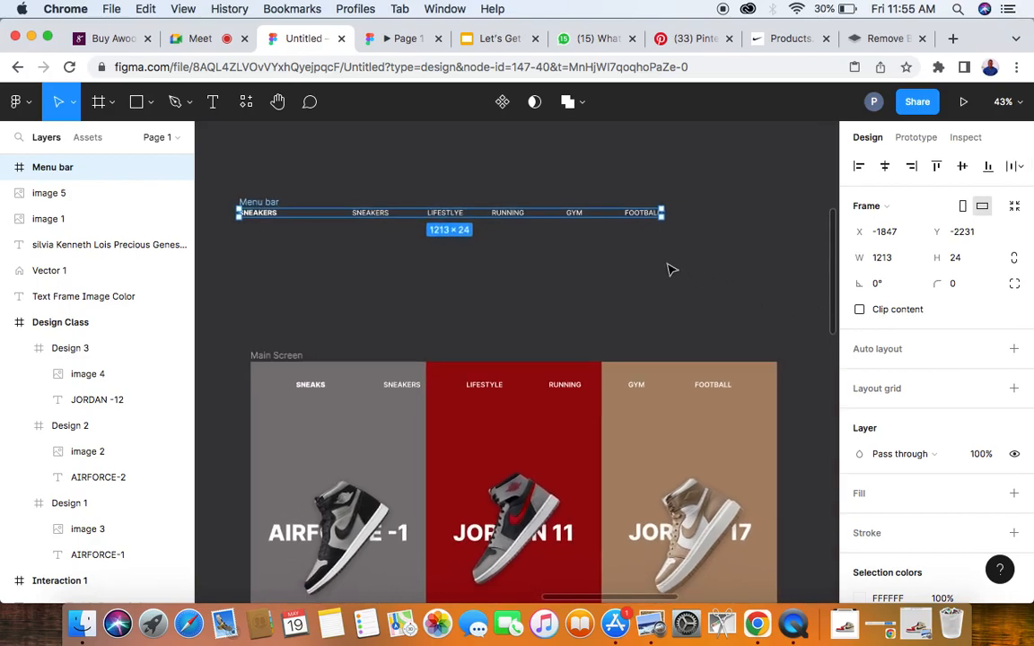
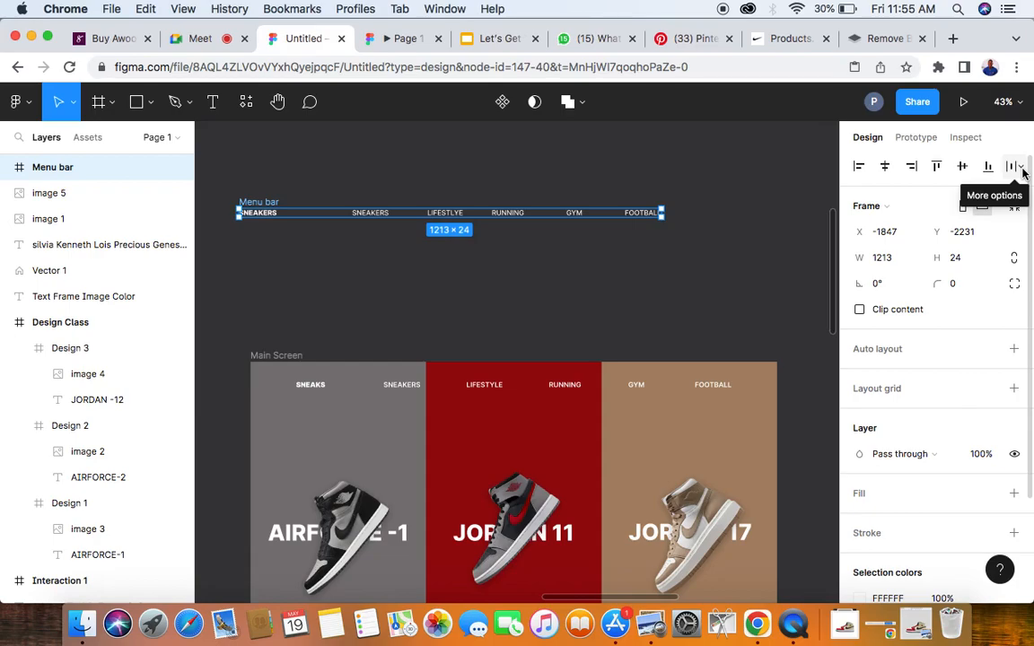
- Distribute the horizontal spacing evenly between the six navigation texts in the Menu bar frame
click(1021, 168)
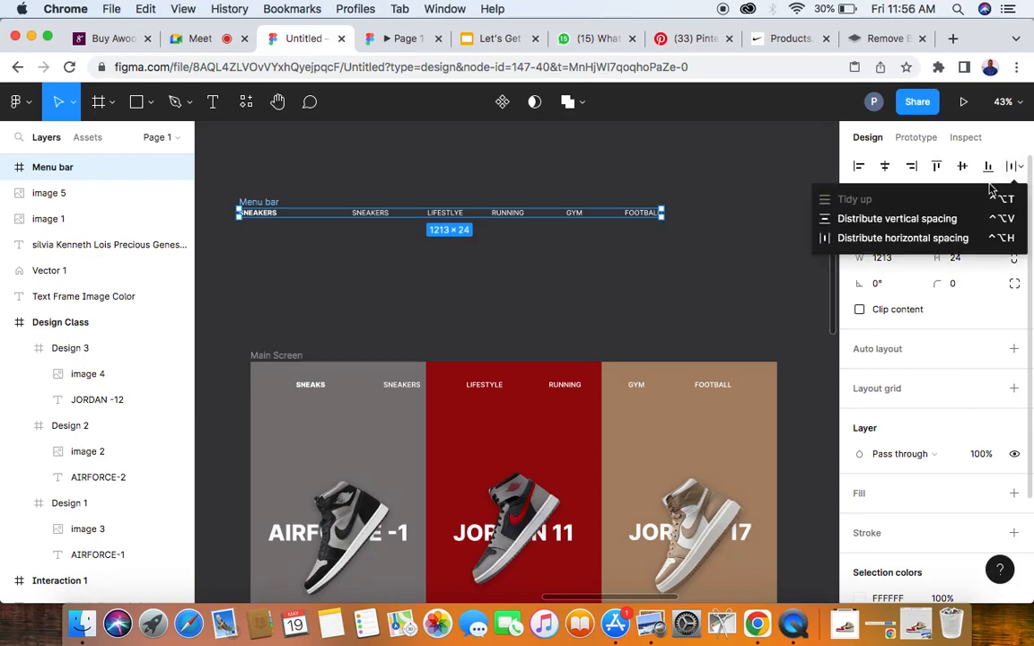
click(900, 239)
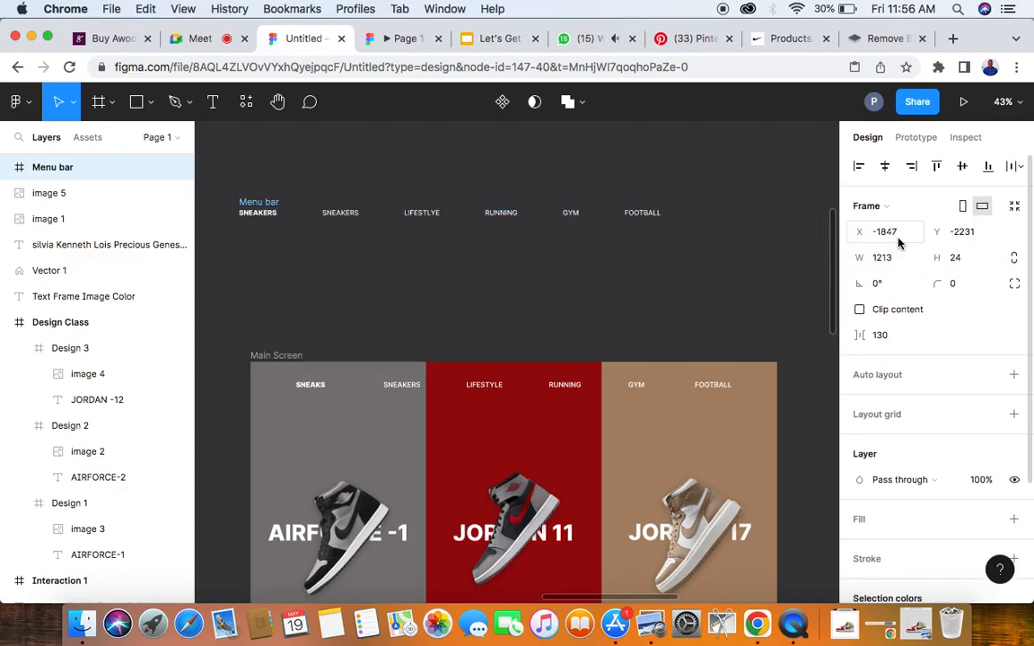
scroll(422, 236, up, 1)
scroll(422, 236, up, 2)
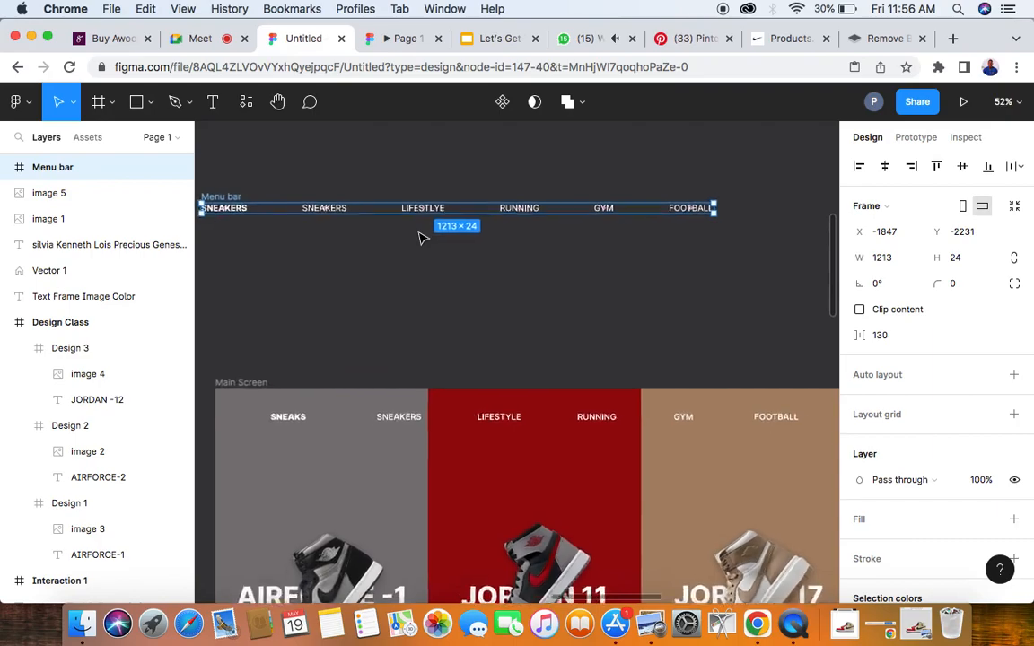
scroll(422, 236, down, 5)
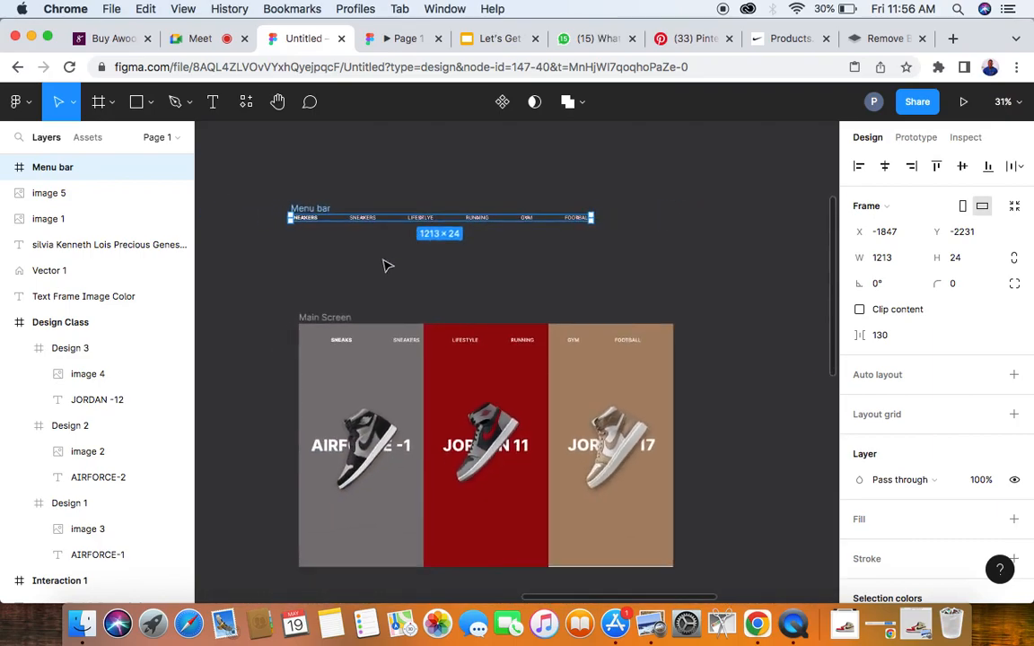
- Move the Menu bar frame into the Design Class screen, near its upper edge above the three sneakers
click(396, 201)
scroll(397, 197, up, 5)
scroll(397, 197, down, 5)
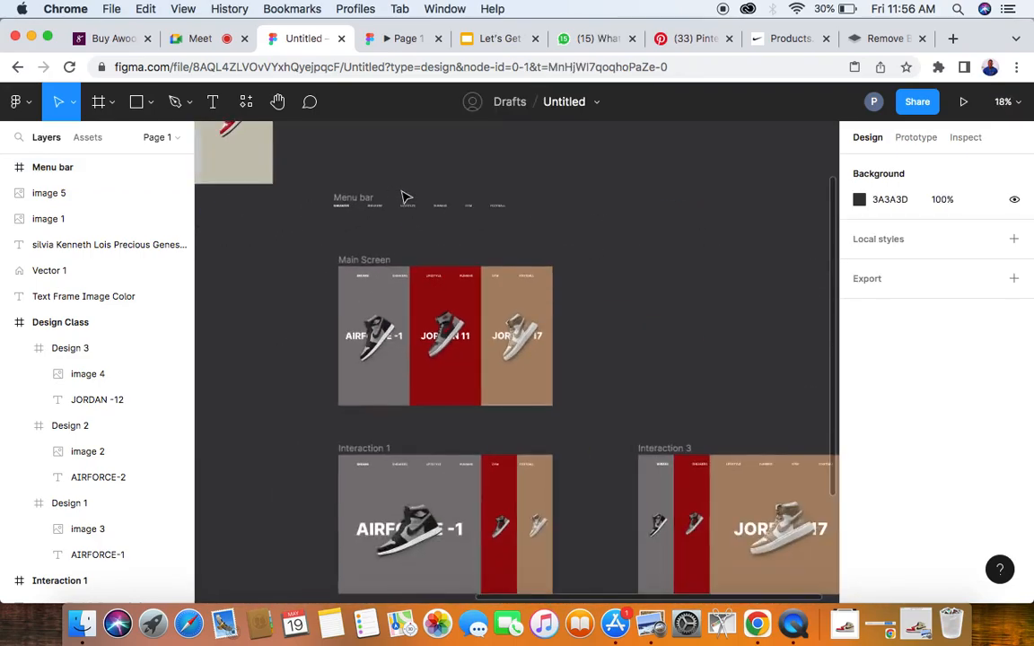
scroll(404, 196, left, 2)
scroll(404, 197, up, 1)
scroll(487, 270, up, 1)
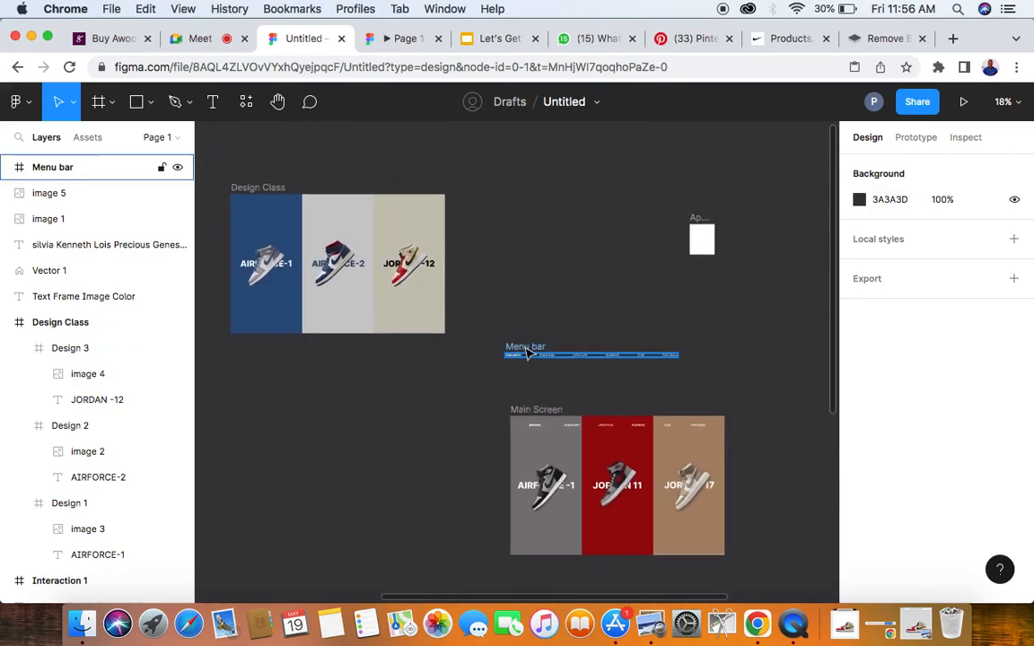
mouse_move(527, 353)
mouse_down()
mouse_move(439, 279)
mouse_move(272, 206)
mouse_move(396, 208)
mouse_up()
scroll(282, 206, up, 4)
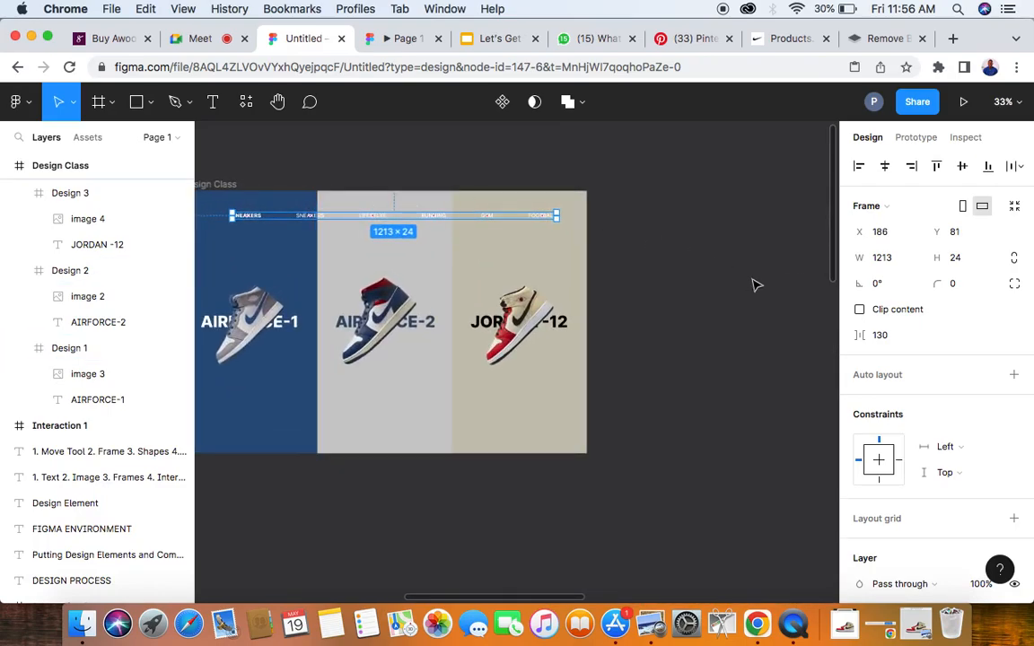
- Set the Menu bar's text colour to black, 000000
scroll(858, 449, down, 5)
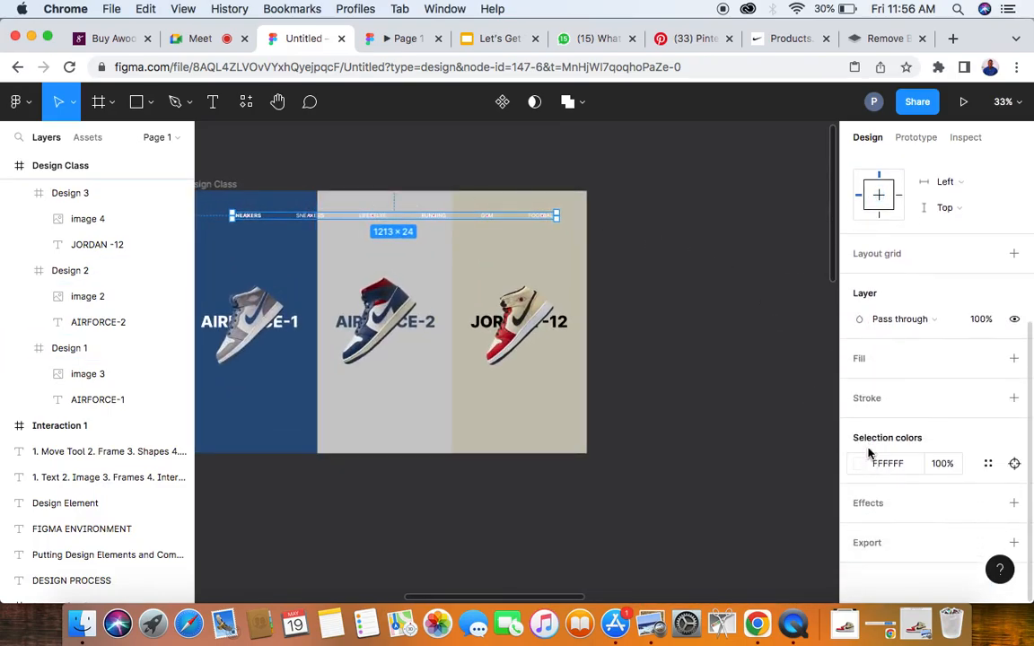
click(884, 465)
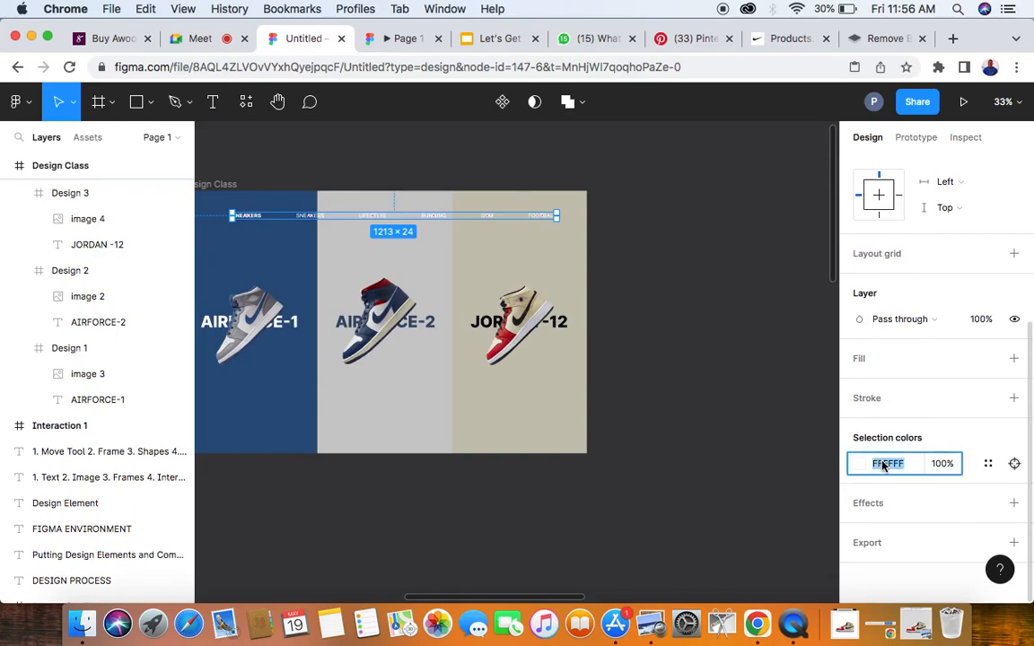
text(000000)
key(Return)
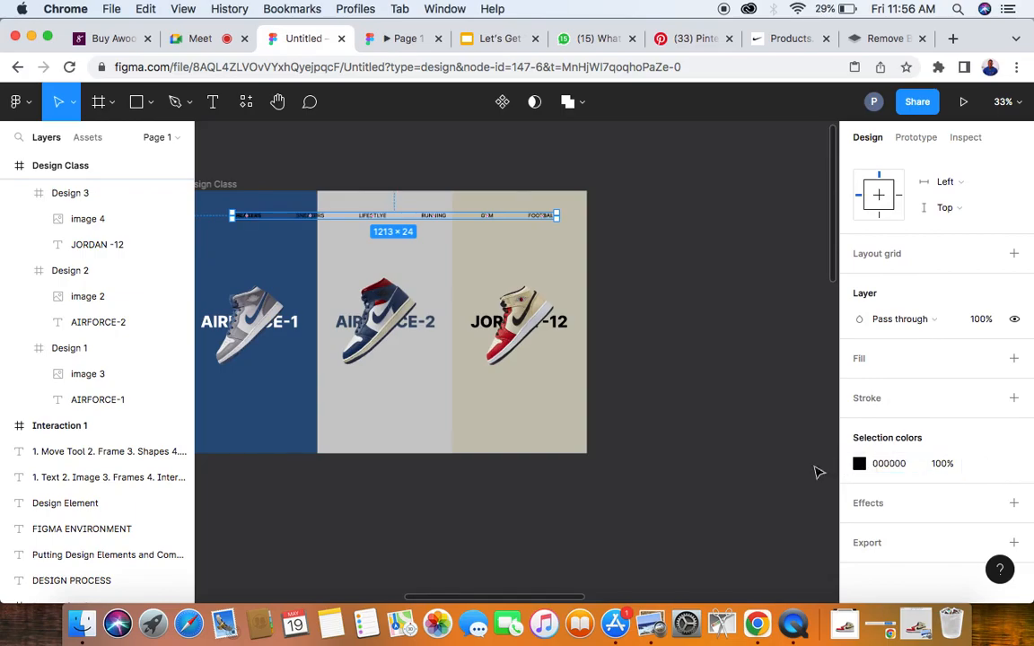
click(707, 344)
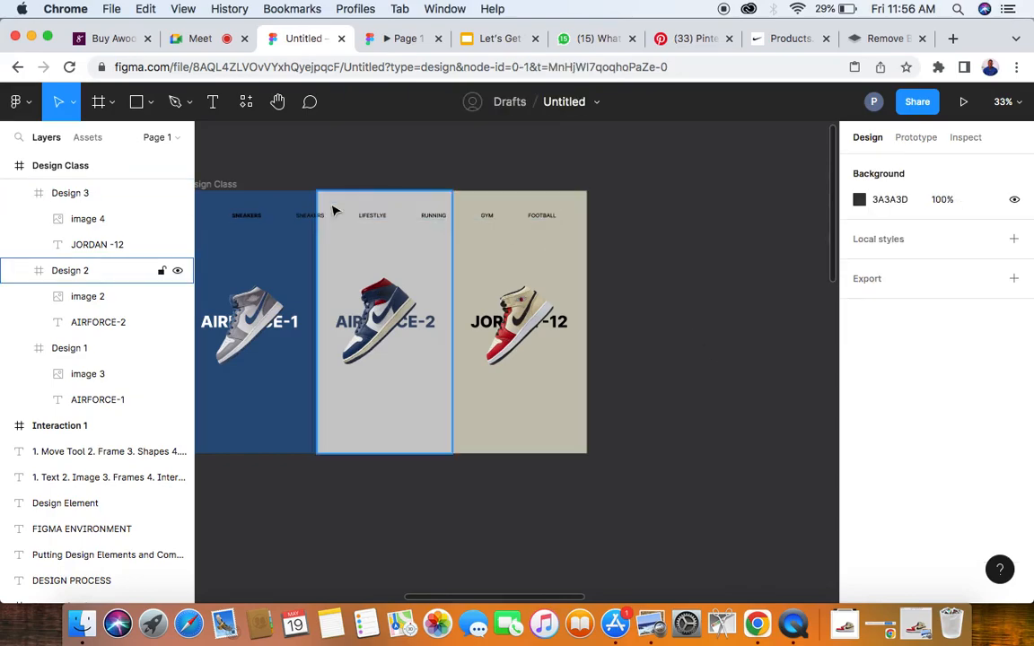
- Inspect the Menu bar's placement over the sneaker panels and centre it horizontally within the Design Class frame
ctrl+scroll(321, 219, up, 5)
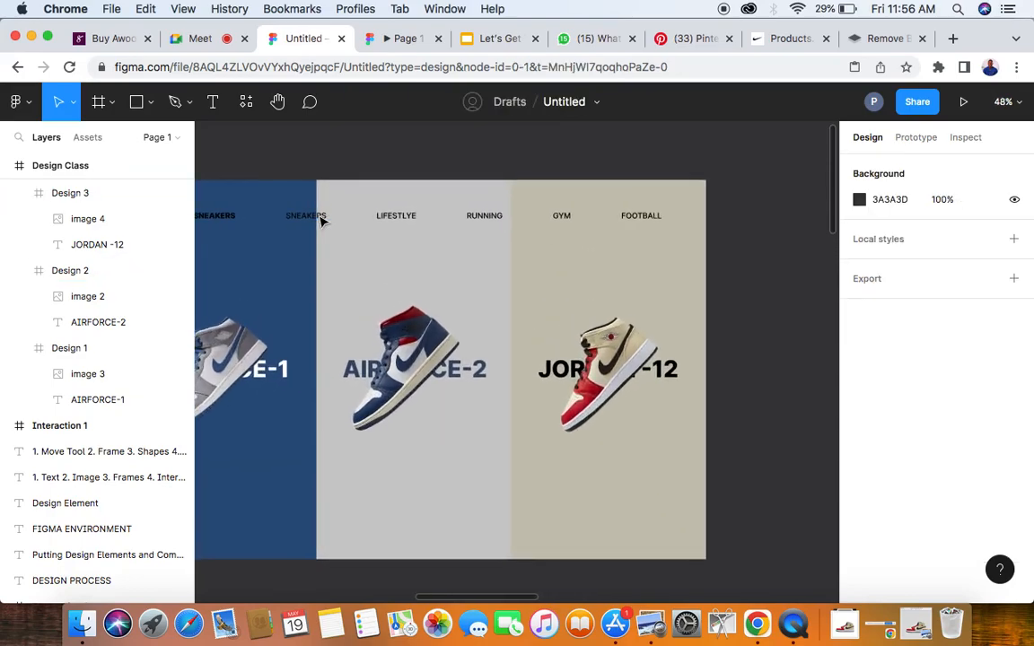
scroll(322, 219, left, 3)
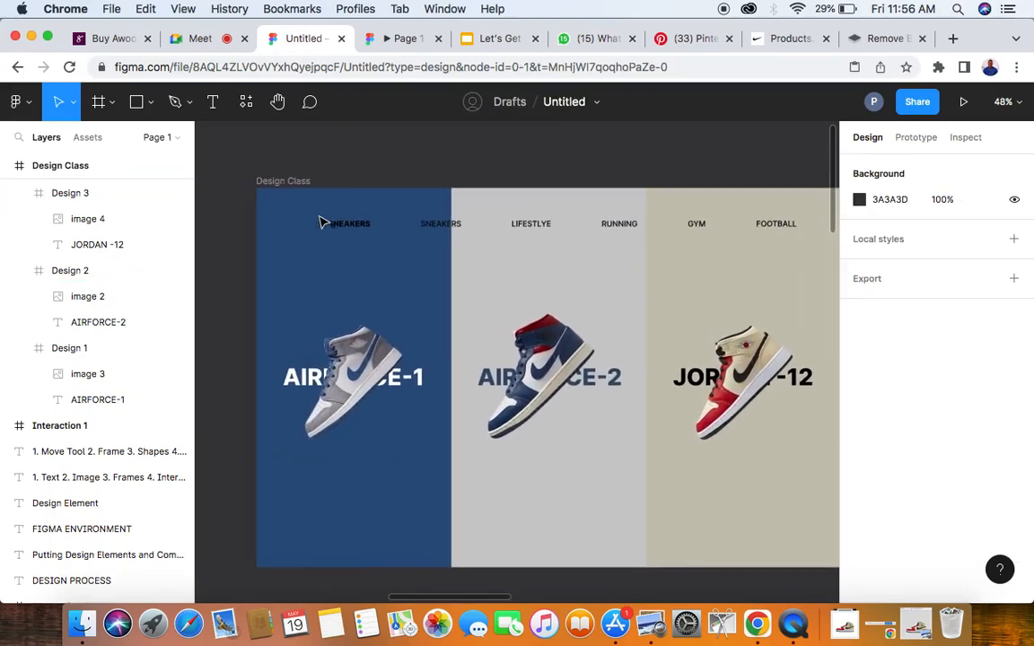
click(475, 232)
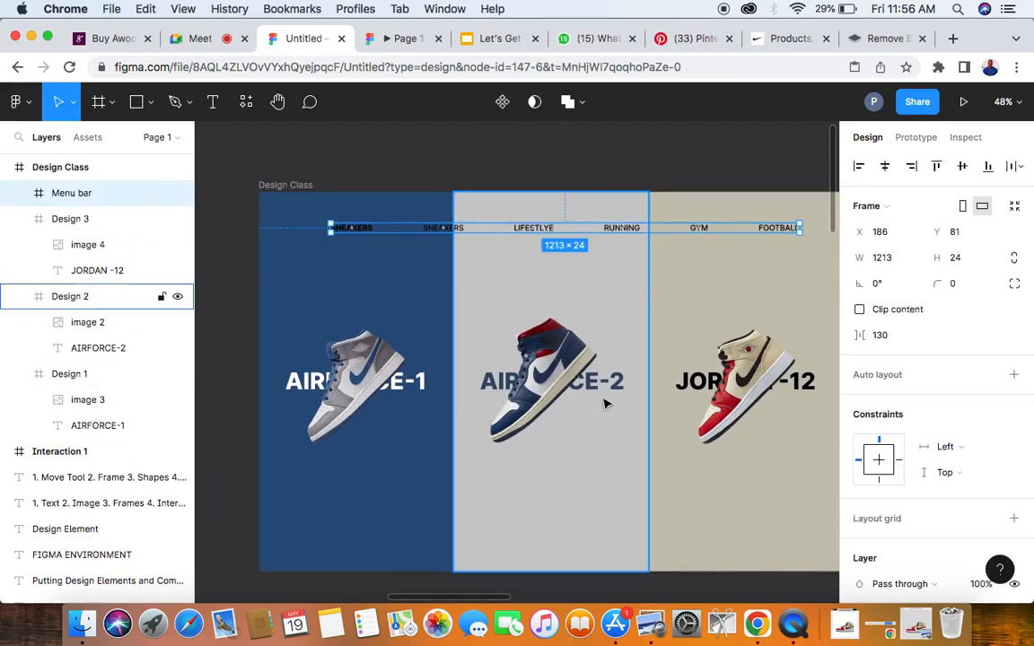
ctrl+scroll(346, 234, up, 2)
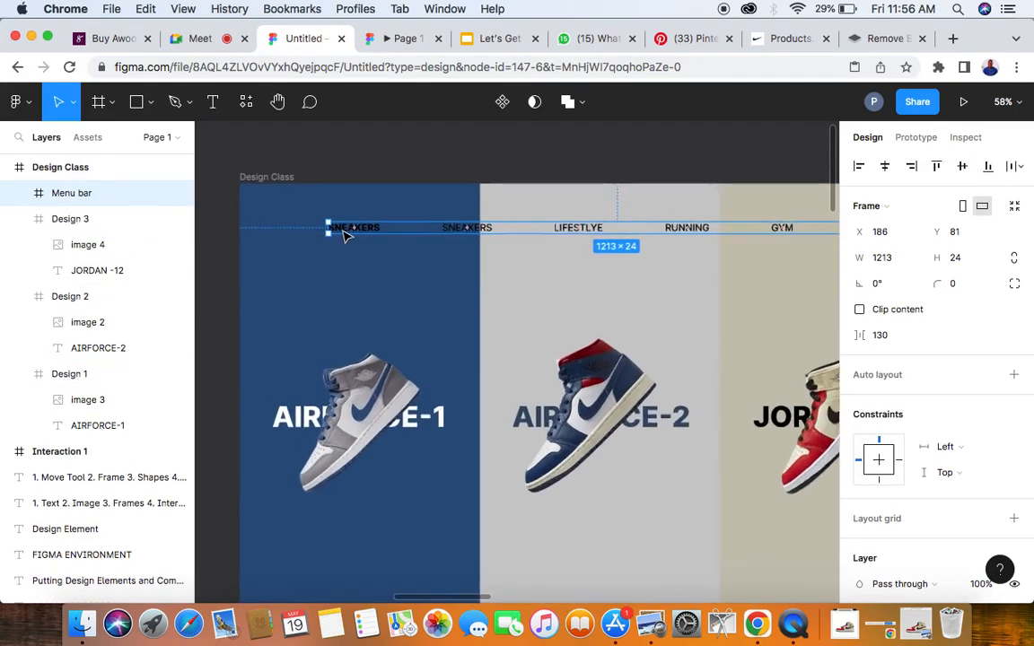
ctrl+scroll(344, 230, up, 2)
click(303, 275)
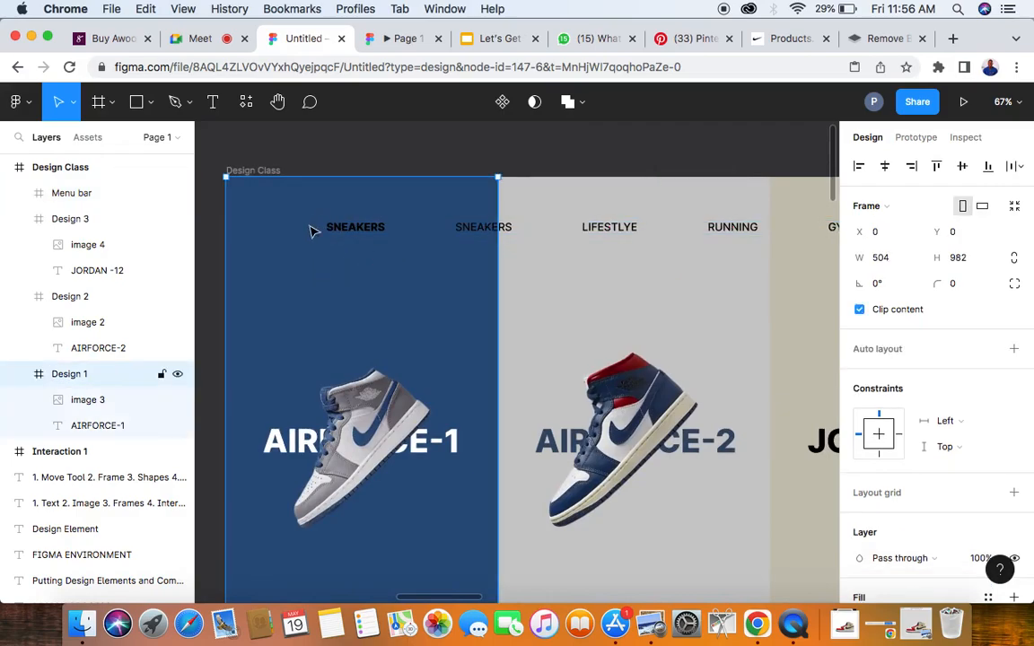
ctrl+scroll(376, 237, down, 4)
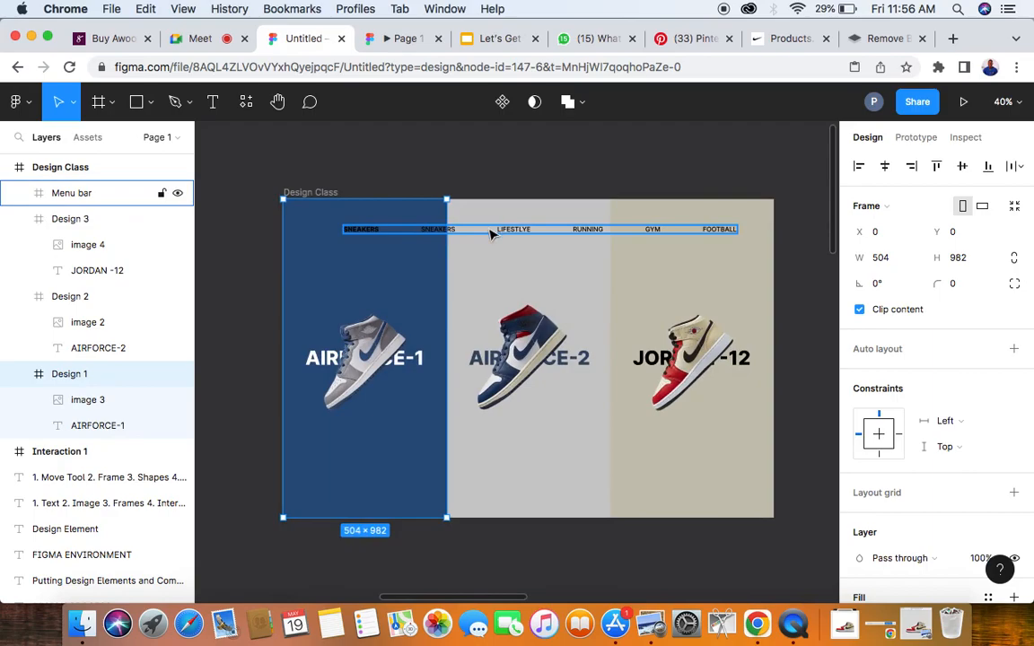
click(490, 234)
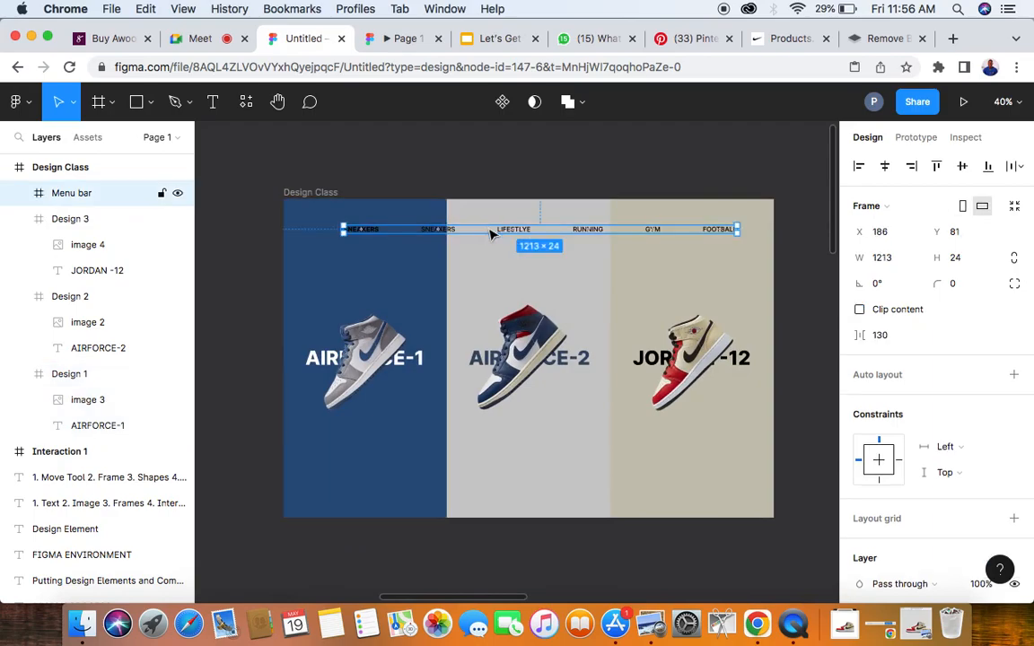
click(886, 166)
click(646, 178)
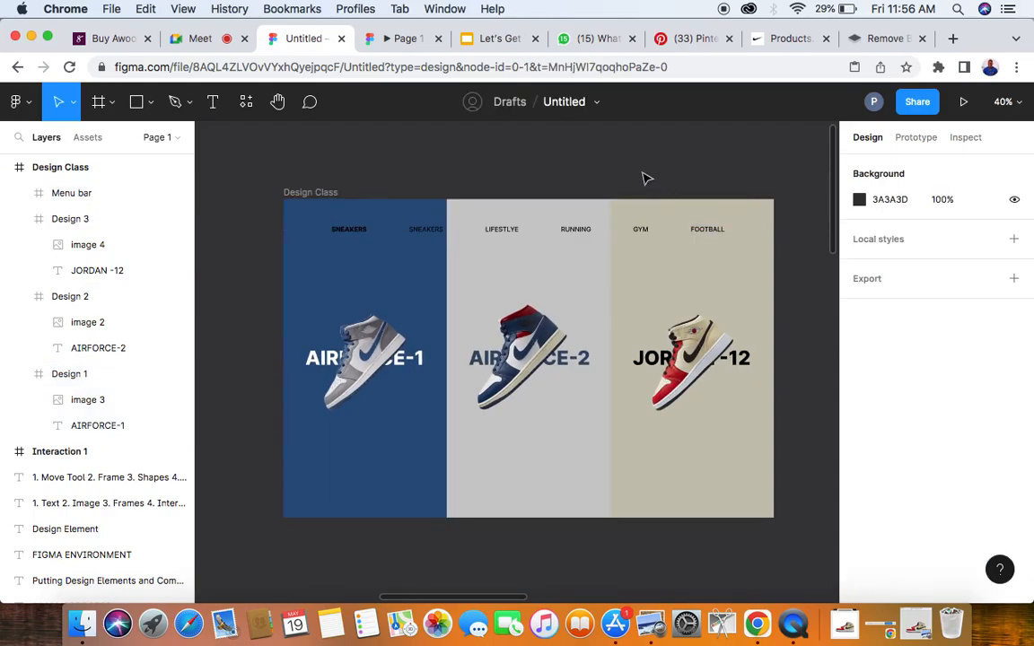
- Select the whole Design Class frame, with the Main Screen and its interaction screens in view
click(323, 190)
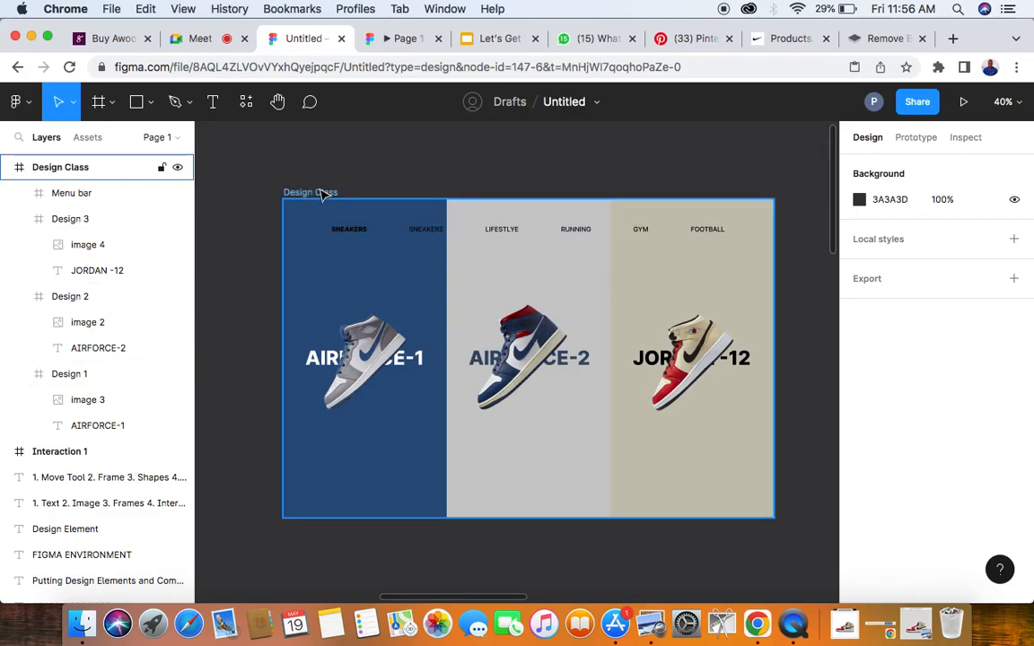
scroll(319, 195, down, 3)
scroll(321, 196, down, 2)
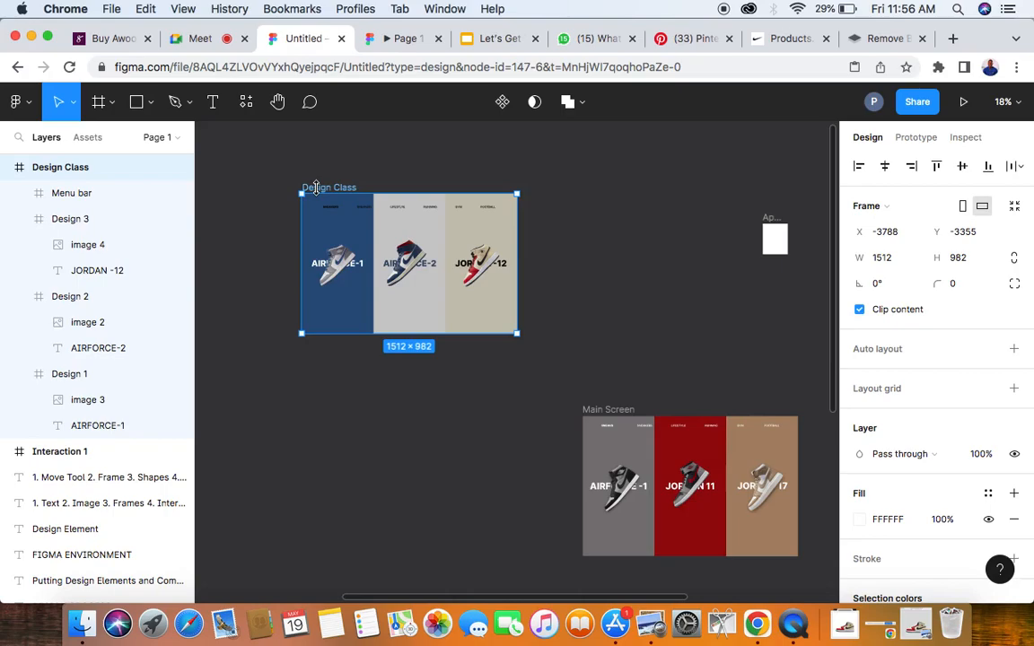
scroll(316, 244, down, 3)
scroll(316, 244, right, 1)
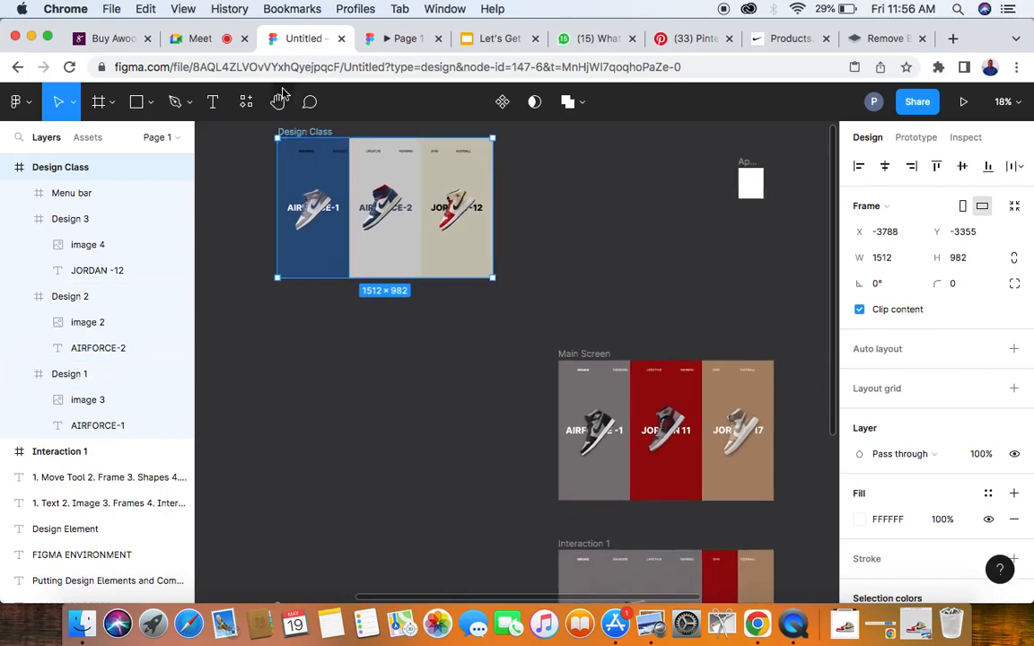
- Switch to Google Meet, admit the waiting participant to the call, and return to the Figma file
click(207, 39)
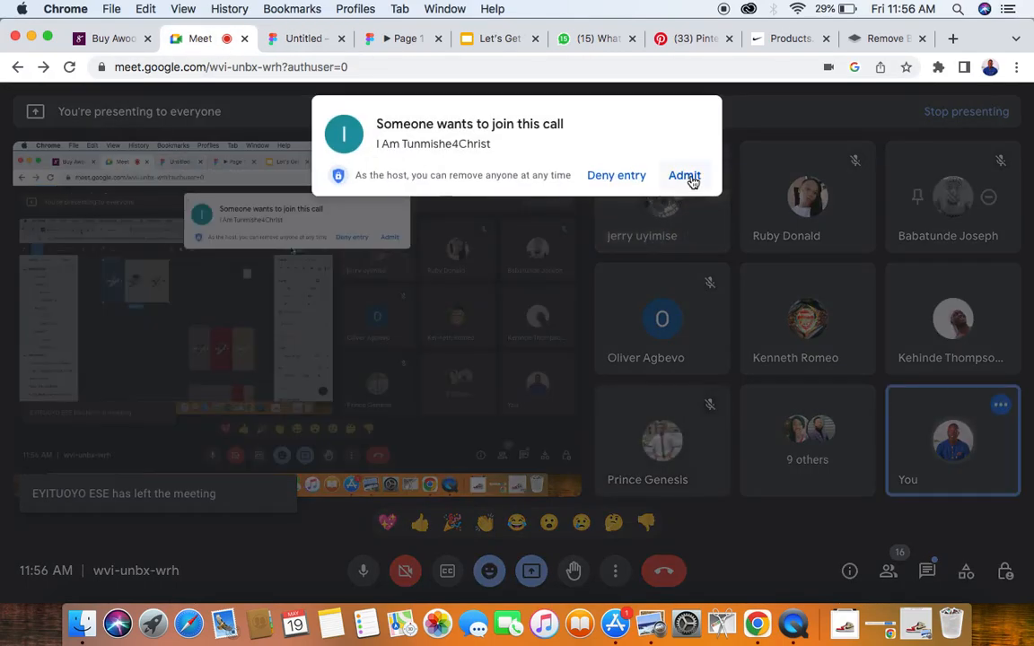
click(690, 177)
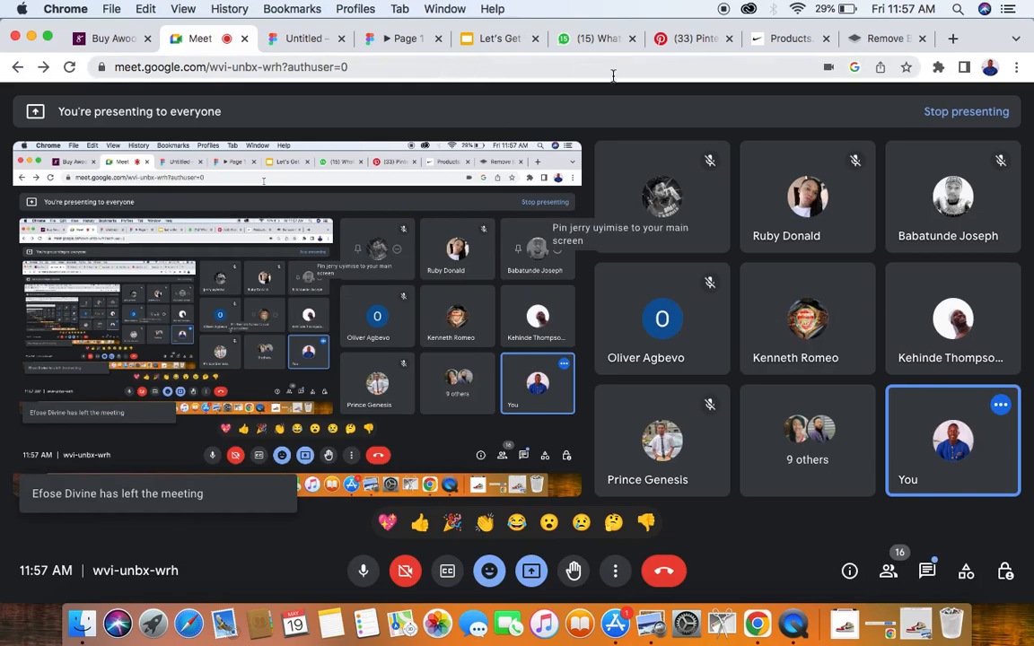
click(315, 36)
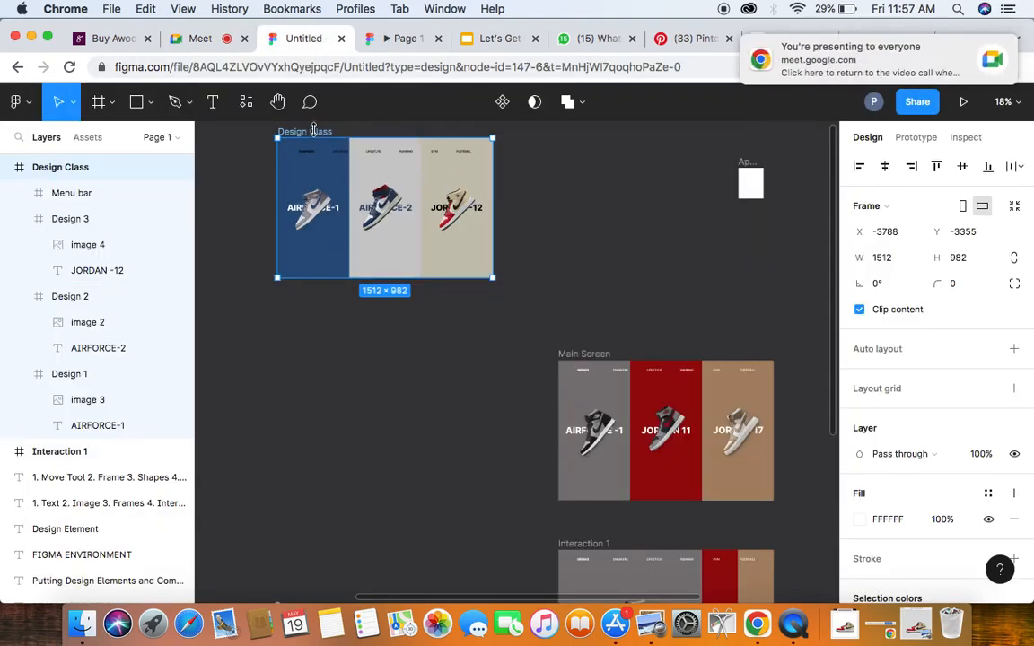
- Duplicate the Design Class frame and place the copy about 175 px directly below the original
scroll(323, 135, up, 2)
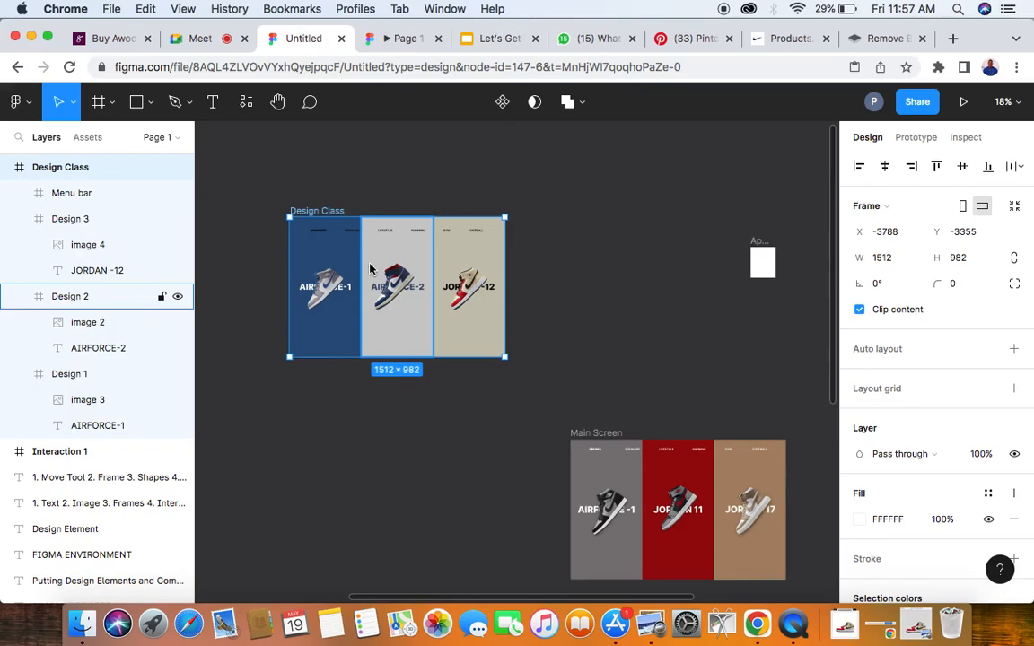
key(alt)
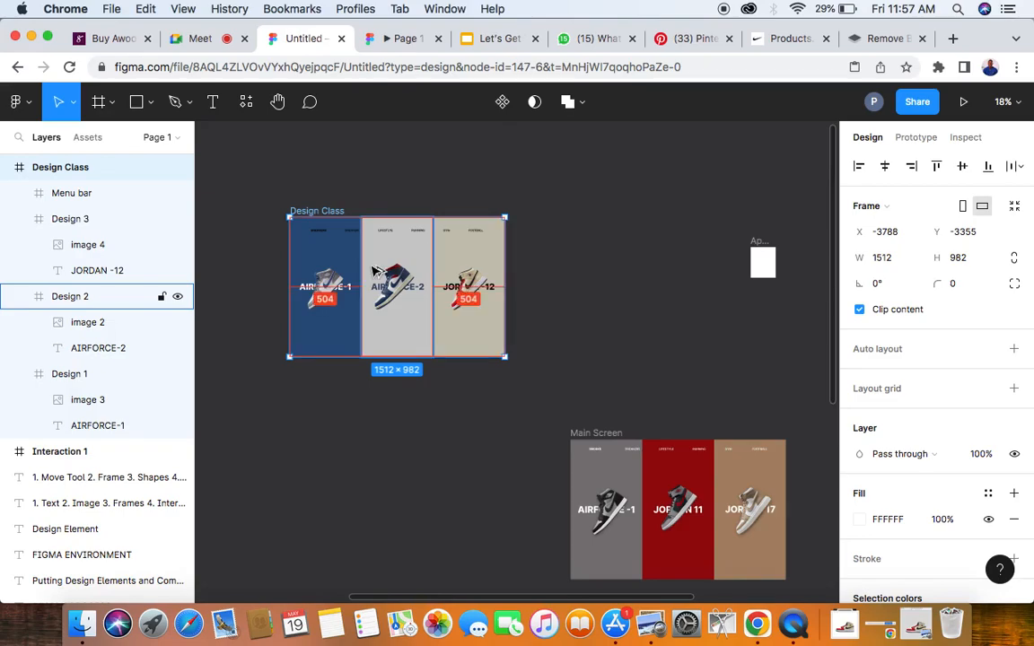
drag(375, 272, 509, 435)
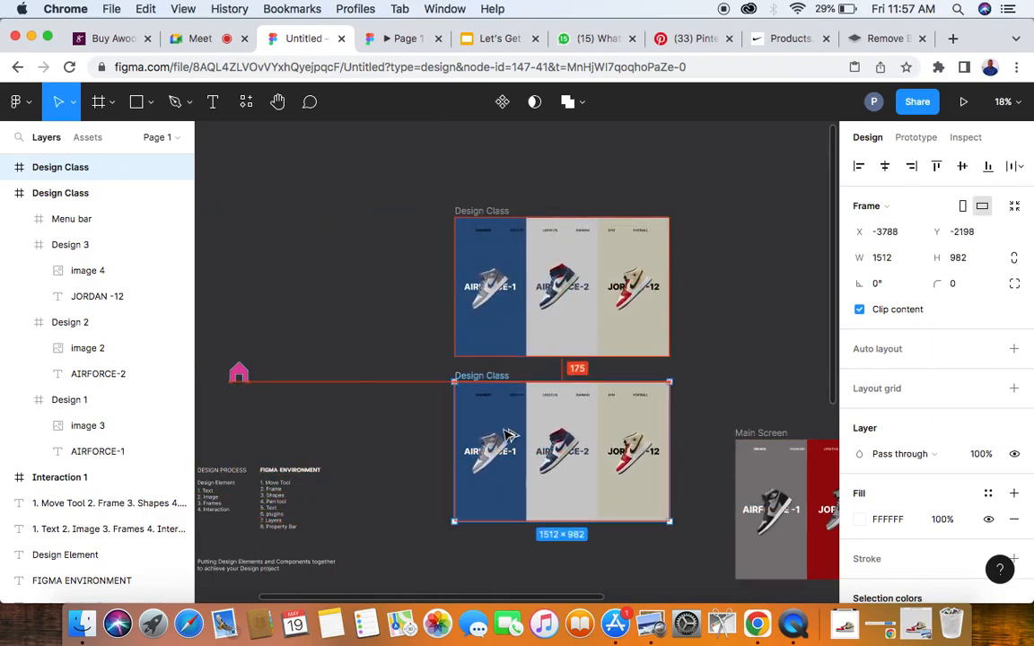
- Rename the duplicated Design Class frame as Interaction 4
scroll(505, 435, down, 5)
scroll(505, 435, right, 3)
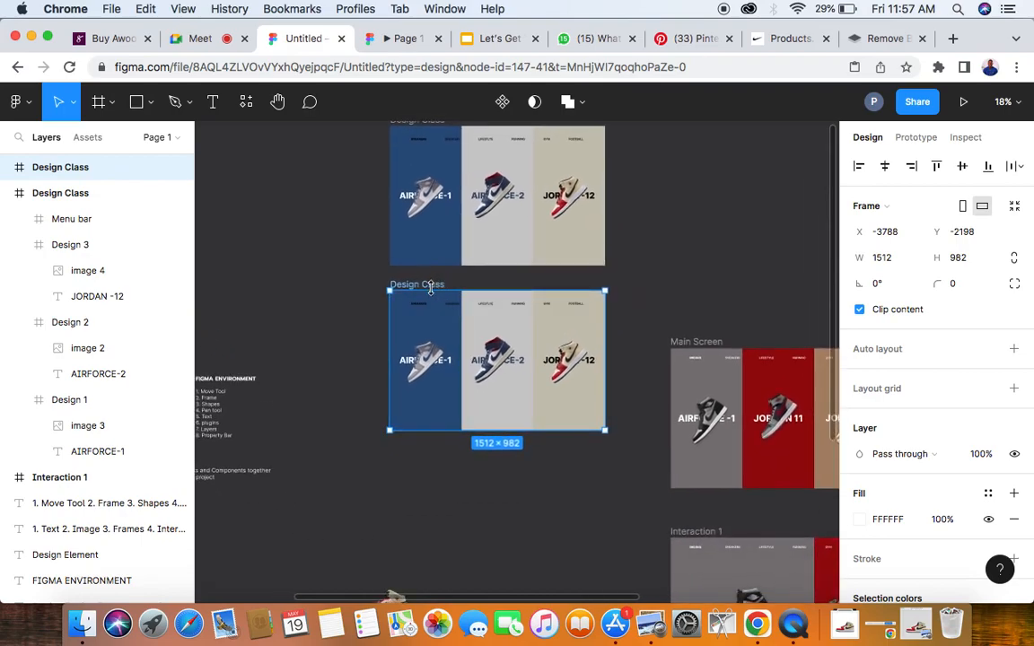
double_click(432, 284)
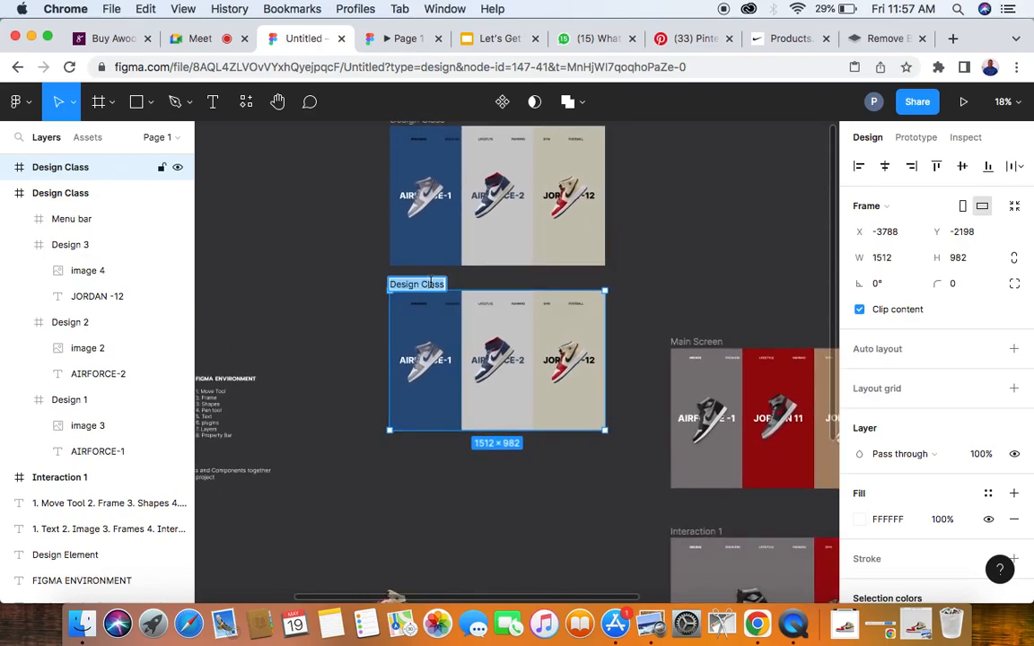
text(Interaction 4)
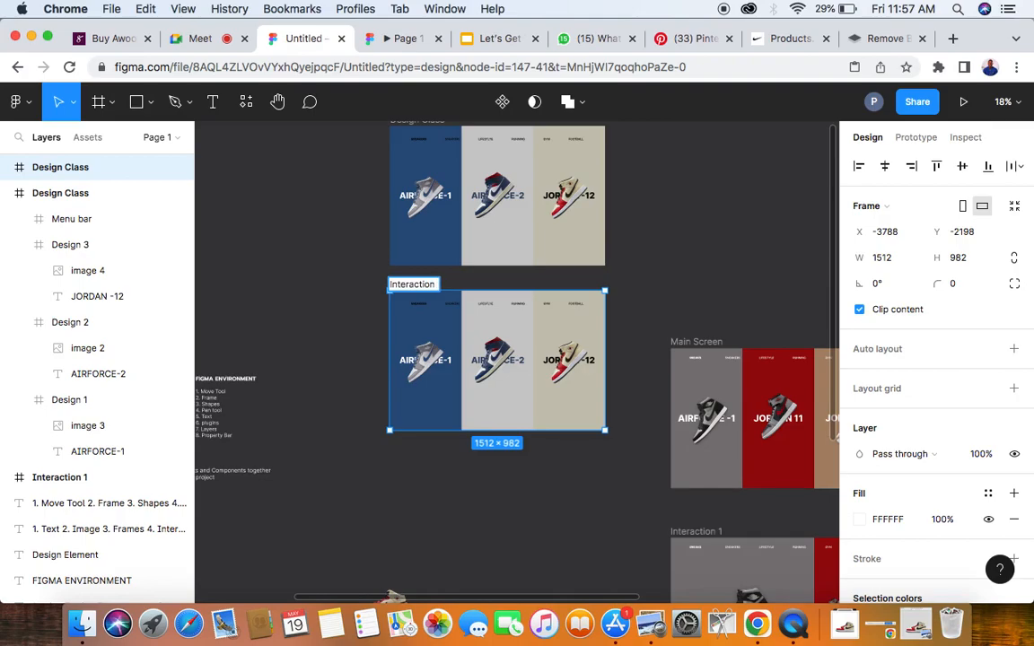
click(642, 216)
- Compare the Interaction 4 frame with the Main Screen, Interaction 1 and Interaction 2 layouts
scroll(625, 359, down, 2)
scroll(626, 359, right, 2)
scroll(572, 466, down, 3)
scroll(571, 466, right, 4)
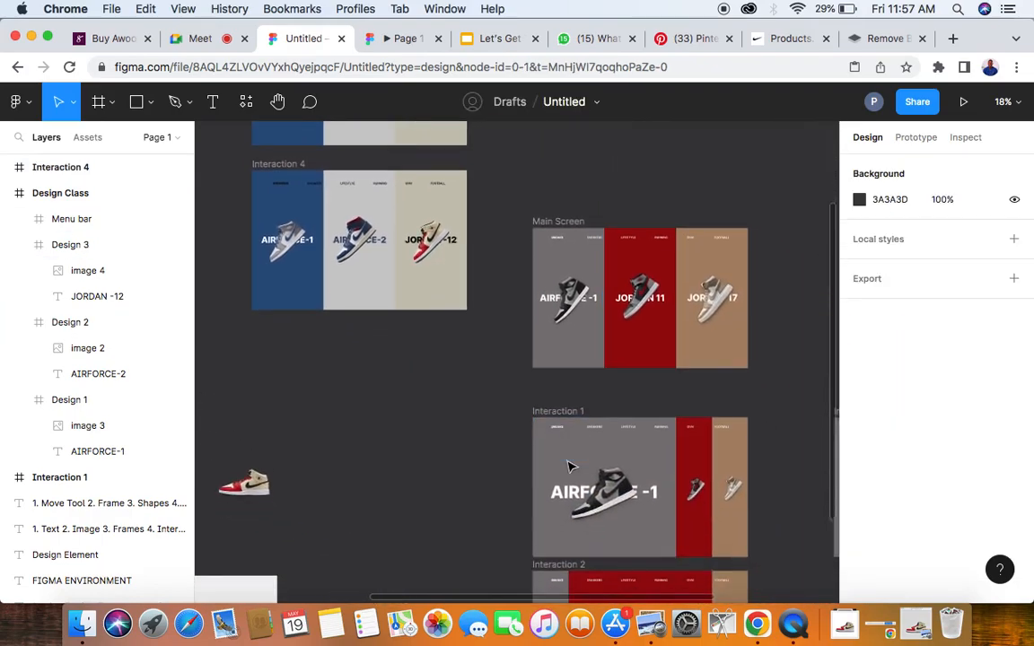
scroll(483, 333, left, 5)
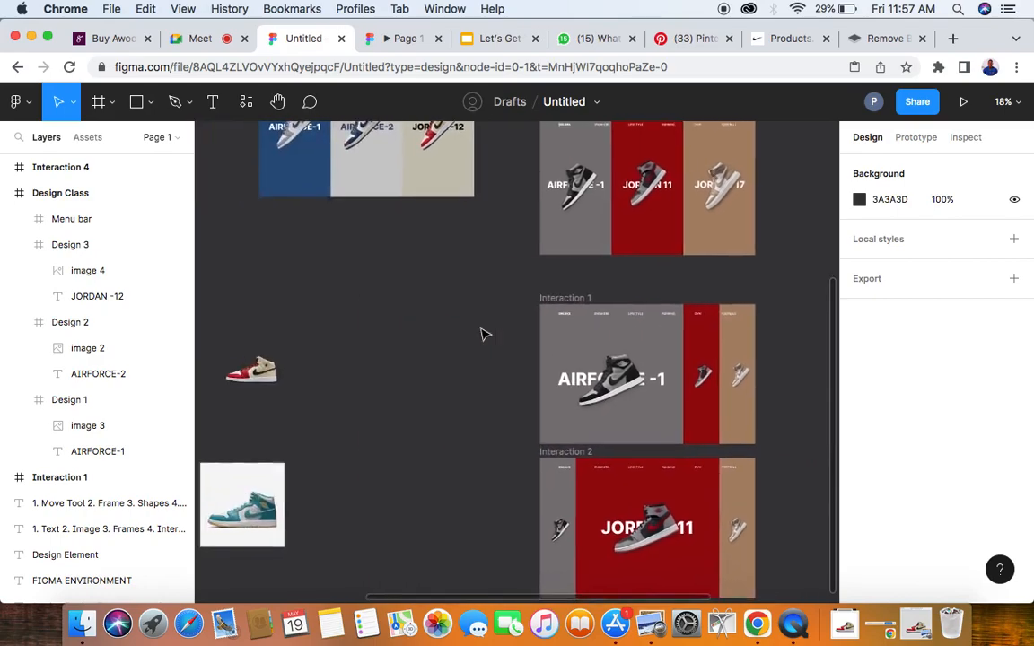
scroll(482, 335, up, 3)
scroll(427, 252, down, 3)
scroll(428, 252, right, 3)
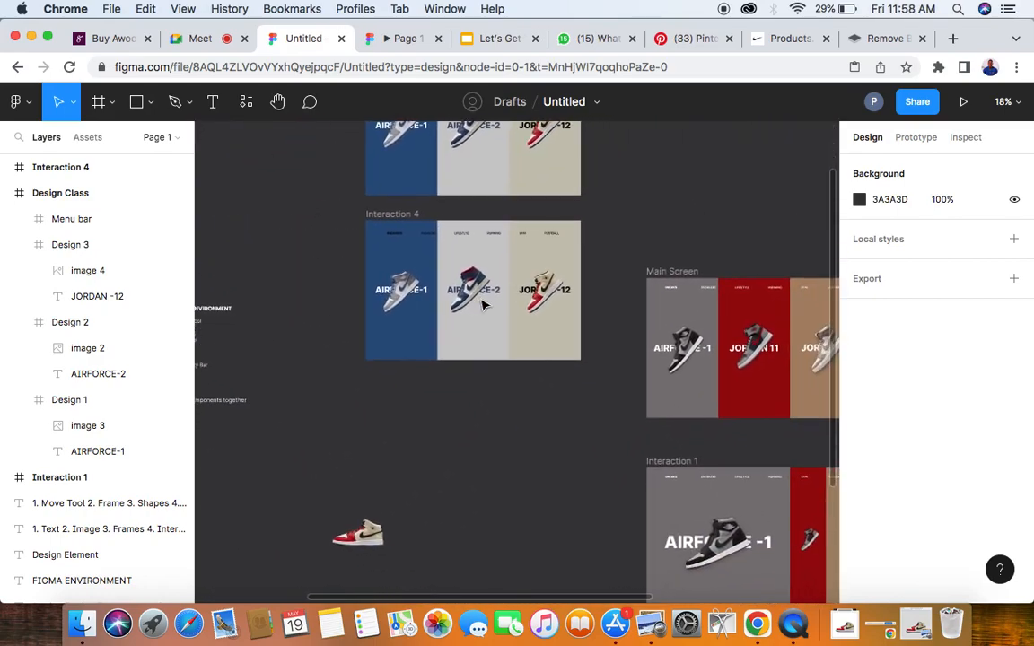
scroll(427, 252, up, 2)
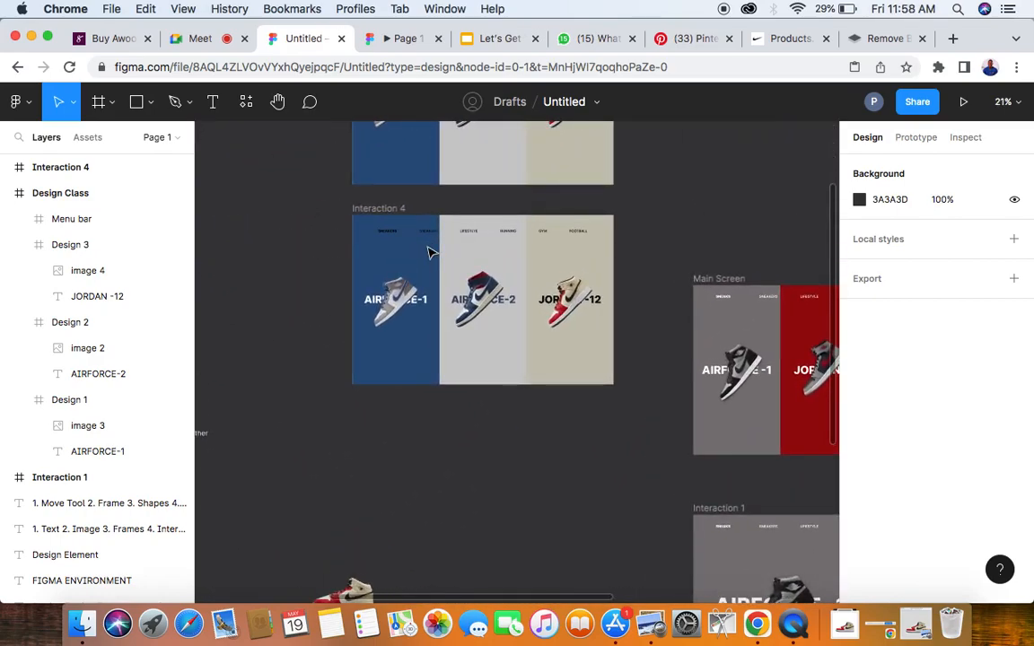
- Examine how the Interaction 1 frame narrows its second and third sneaker panels relative to the Main Screen
scroll(427, 252, right, 3)
scroll(427, 252, down, 1)
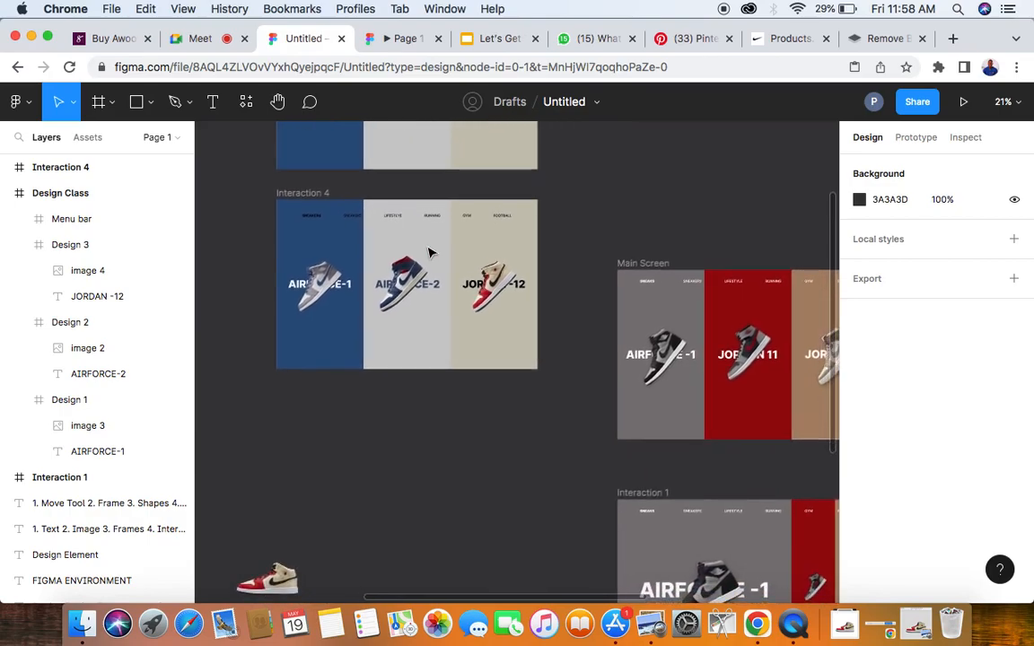
scroll(429, 253, down, 5)
scroll(430, 252, right, 2)
scroll(621, 298, up, 1)
scroll(621, 298, right, 1)
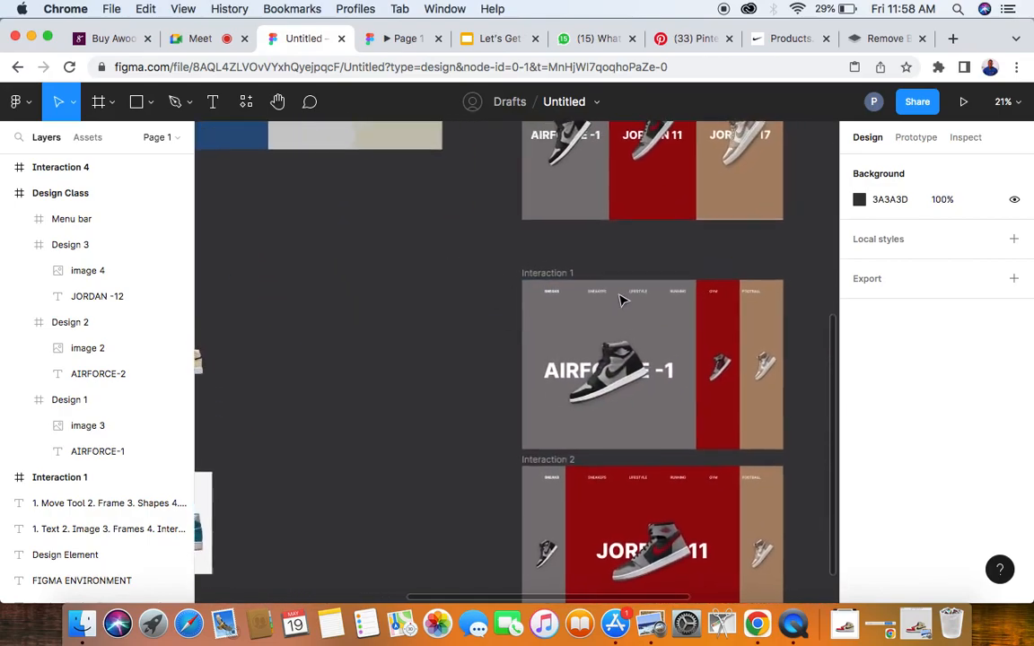
scroll(621, 298, right, 1)
scroll(621, 298, up, 1)
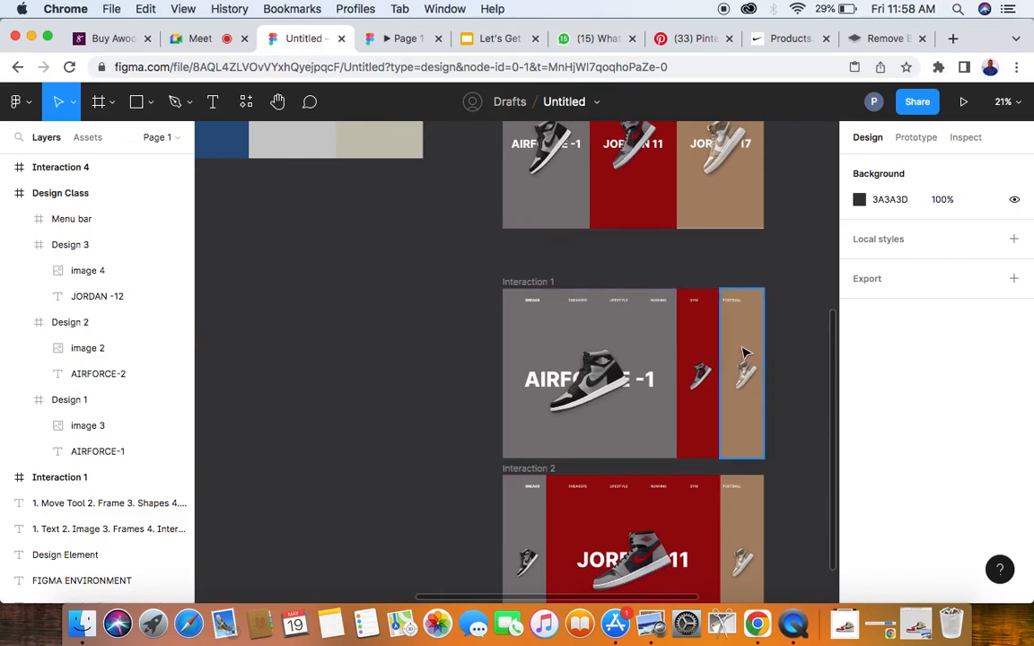
scroll(417, 279, up, 3)
scroll(418, 279, left, 1)
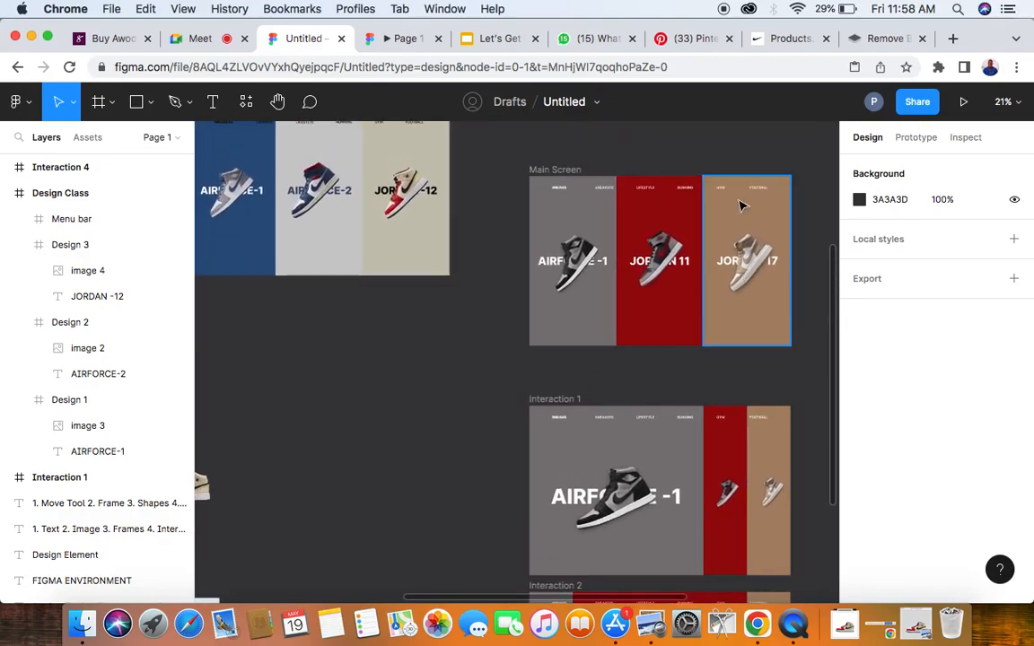
scroll(397, 295, up, 4)
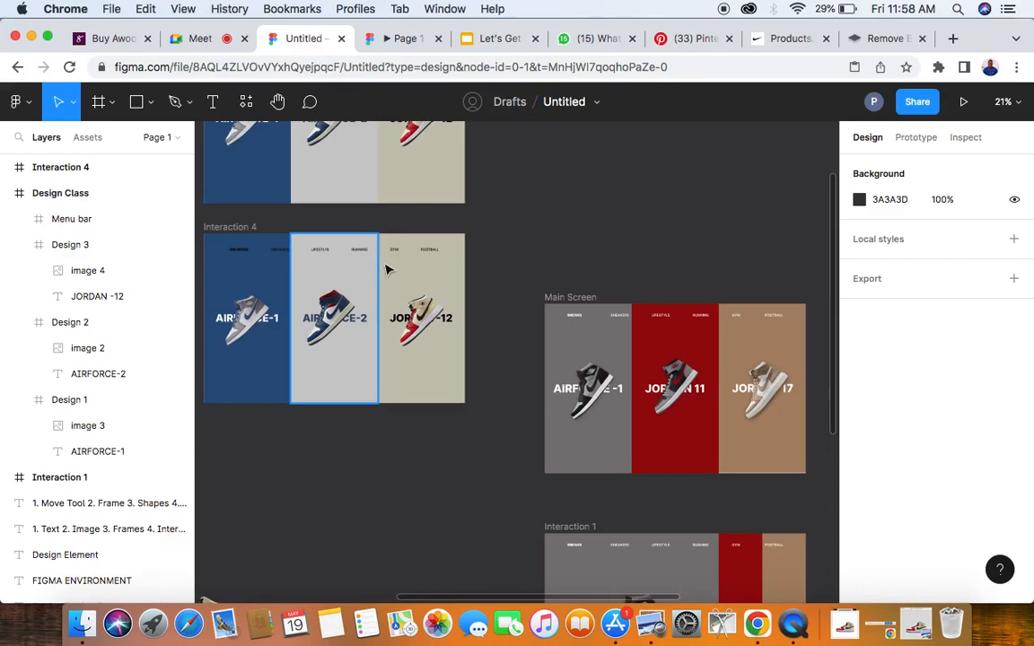
- Halve the width of the Design 3 panel in Interaction 4 to 252 and move it against the frame's right edge at X 1260
scroll(388, 269, up, 5)
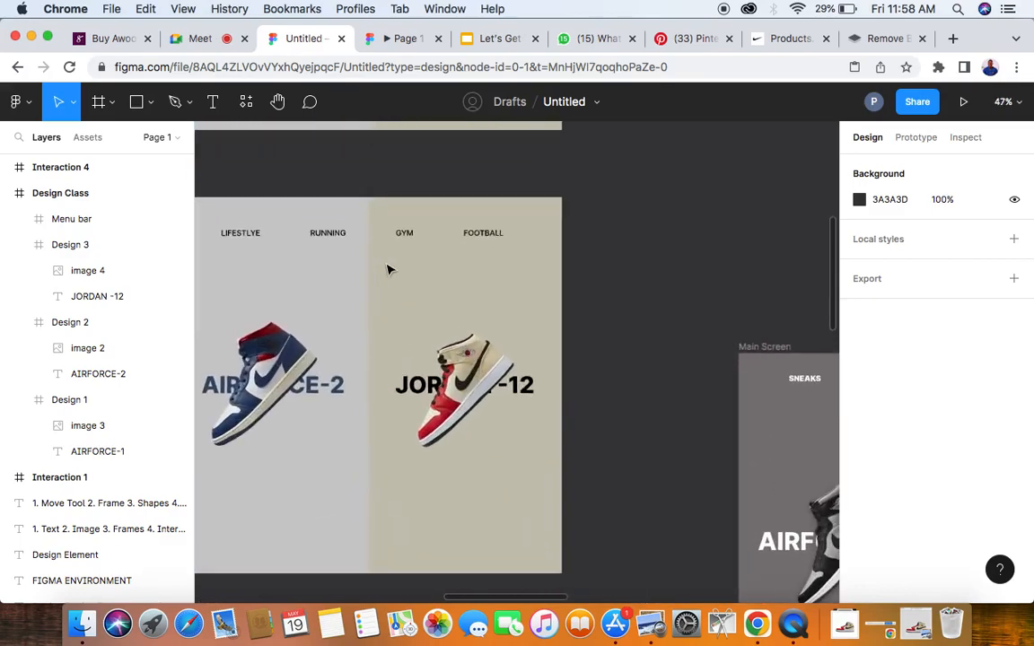
click(451, 255)
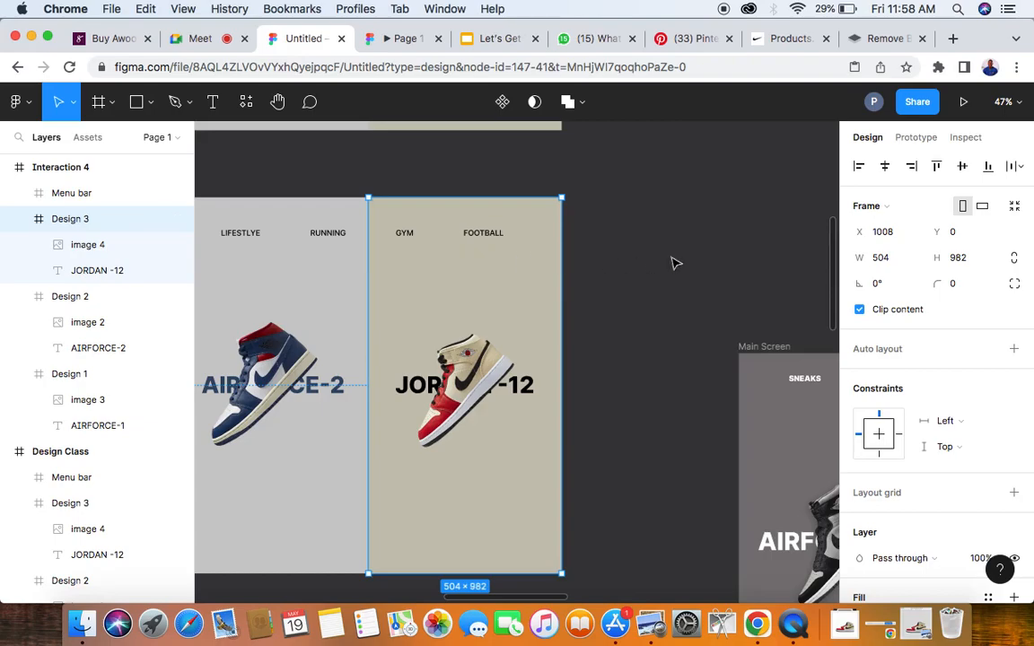
click(894, 261)
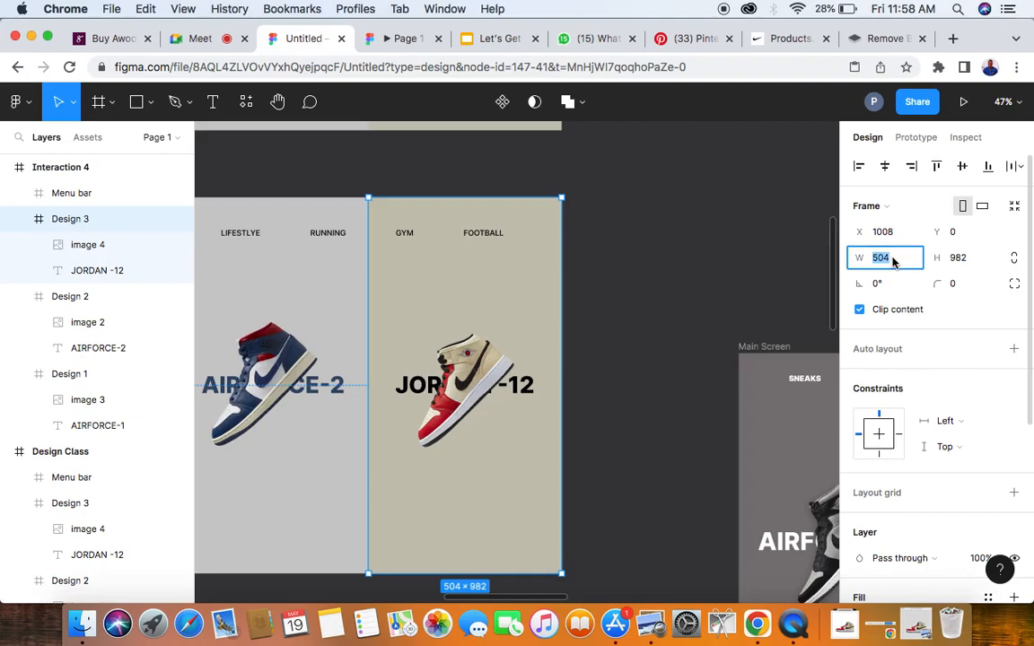
key(Right)
key(Return)
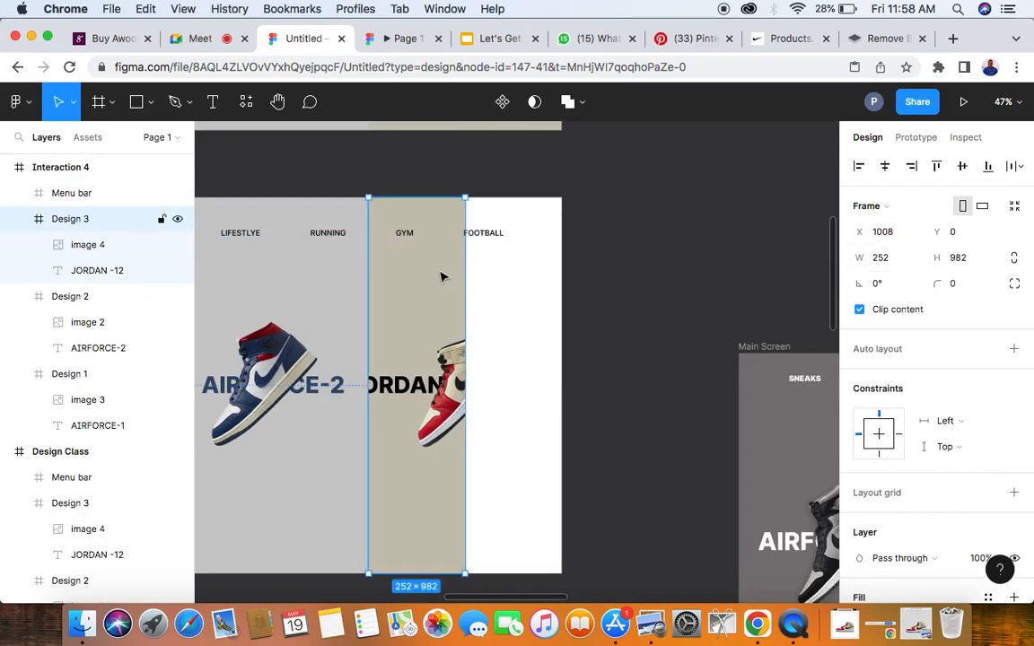
drag(447, 277, 540, 279)
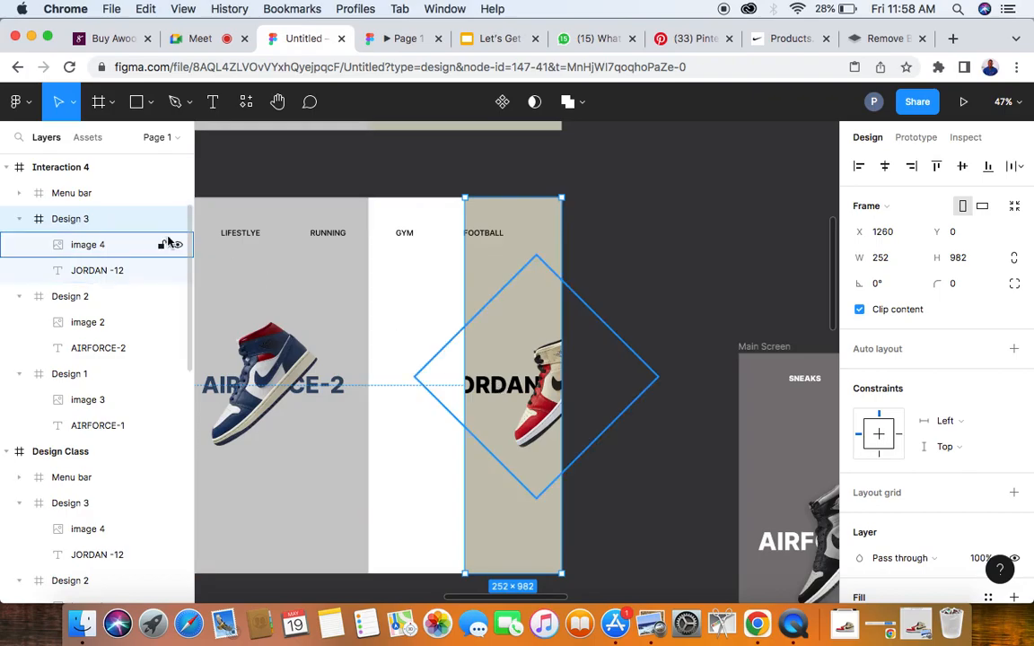
- Delete the JORDAN -12 text from Interaction 4's Design 3 panel and halve its sneaker image to 225 × 225
click(105, 274)
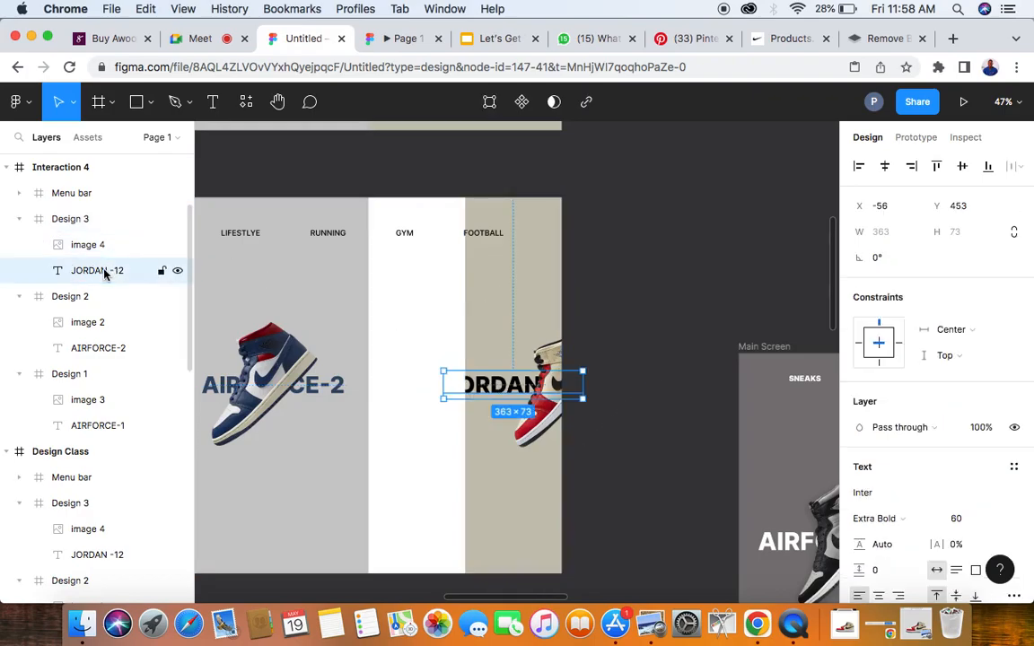
key(Delete)
click(83, 246)
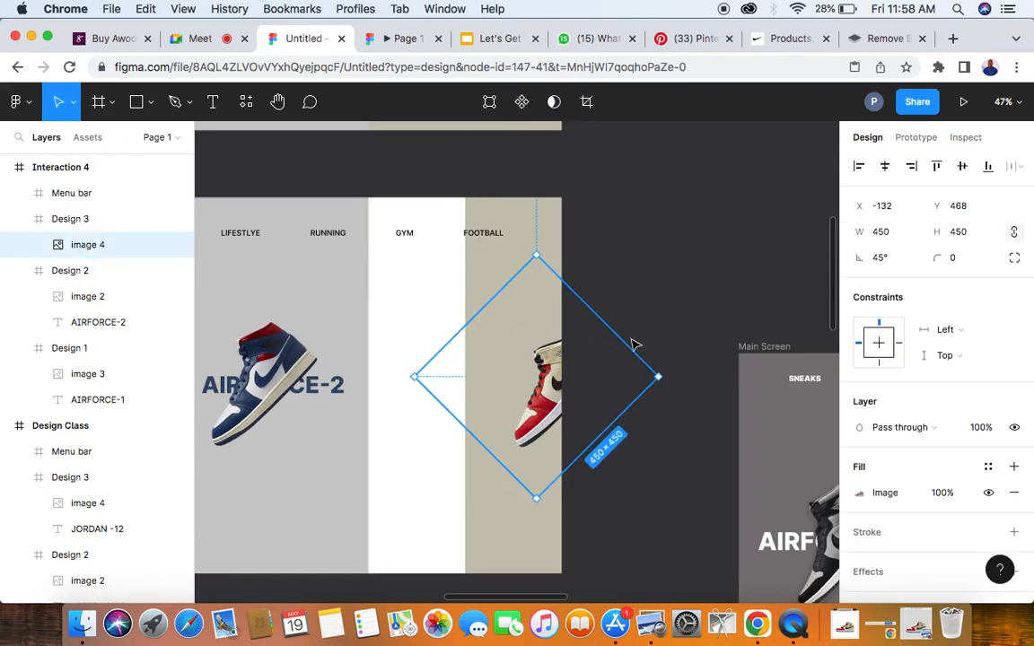
click(897, 235)
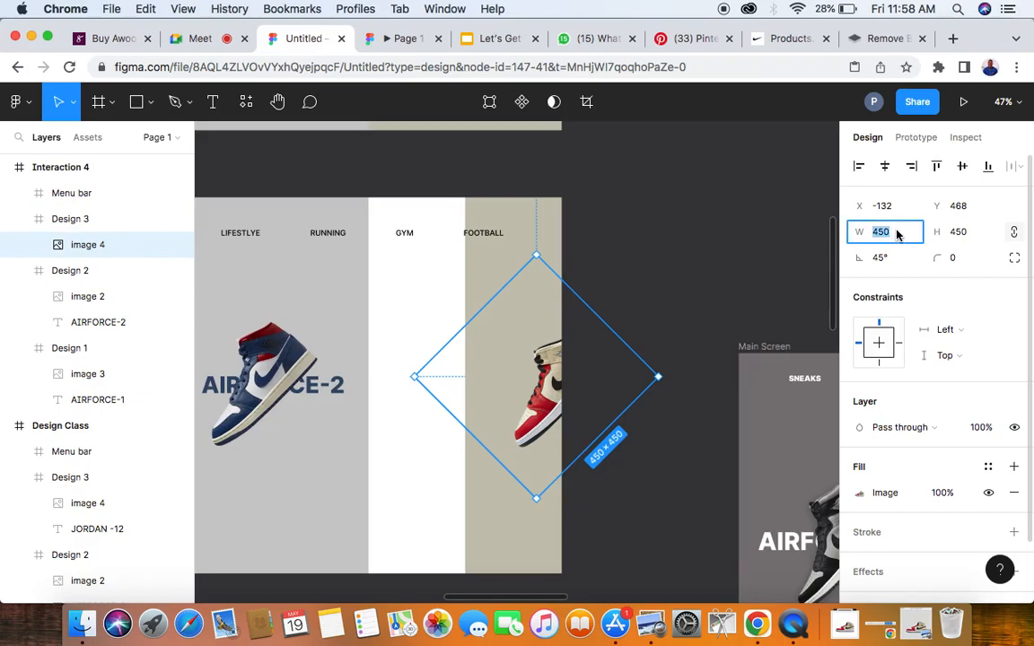
key(Right)
key(Return)
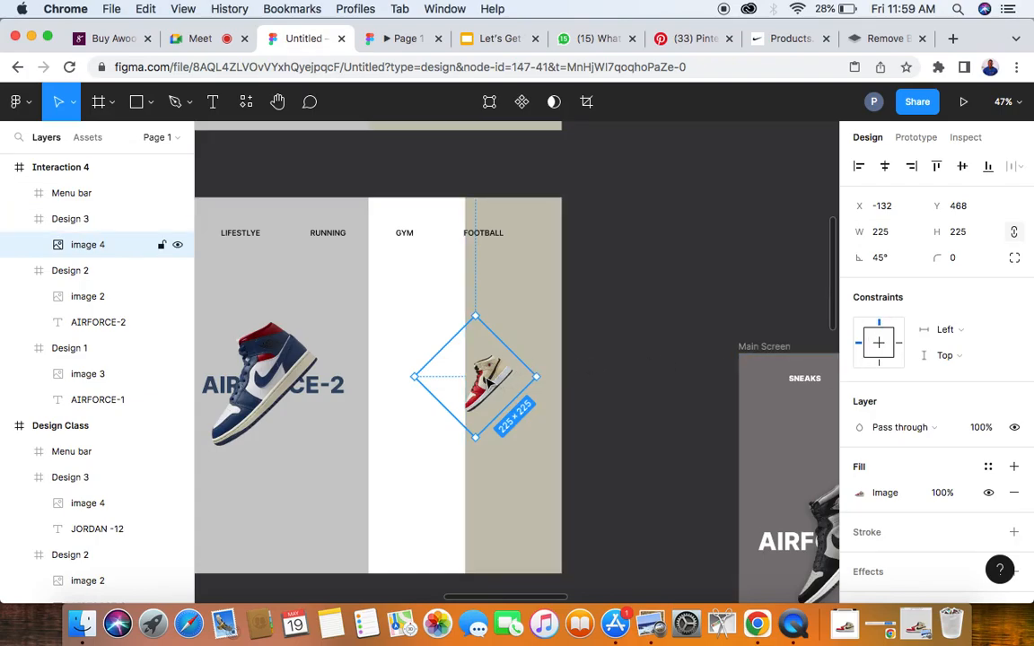
- Align the red sneaker horizontally in the narrow Design 3 panel, then shift it left to X about -66
drag(490, 381, 507, 381)
click(885, 169)
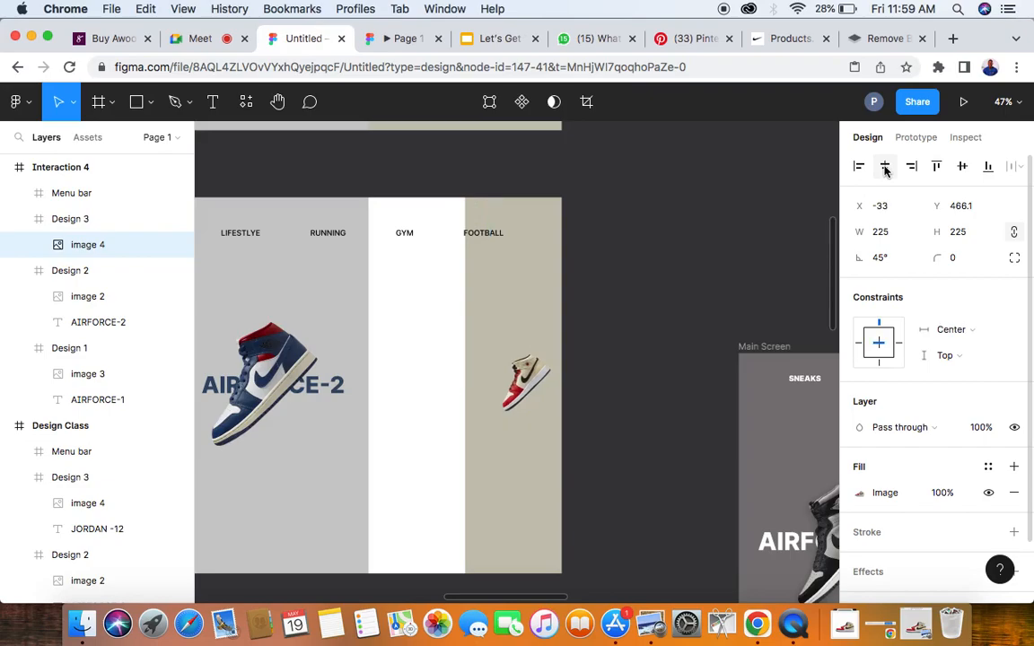
mouse_move(528, 381)
mouse_down()
mouse_move(512, 383)
mouse_move(525, 384)
mouse_up()
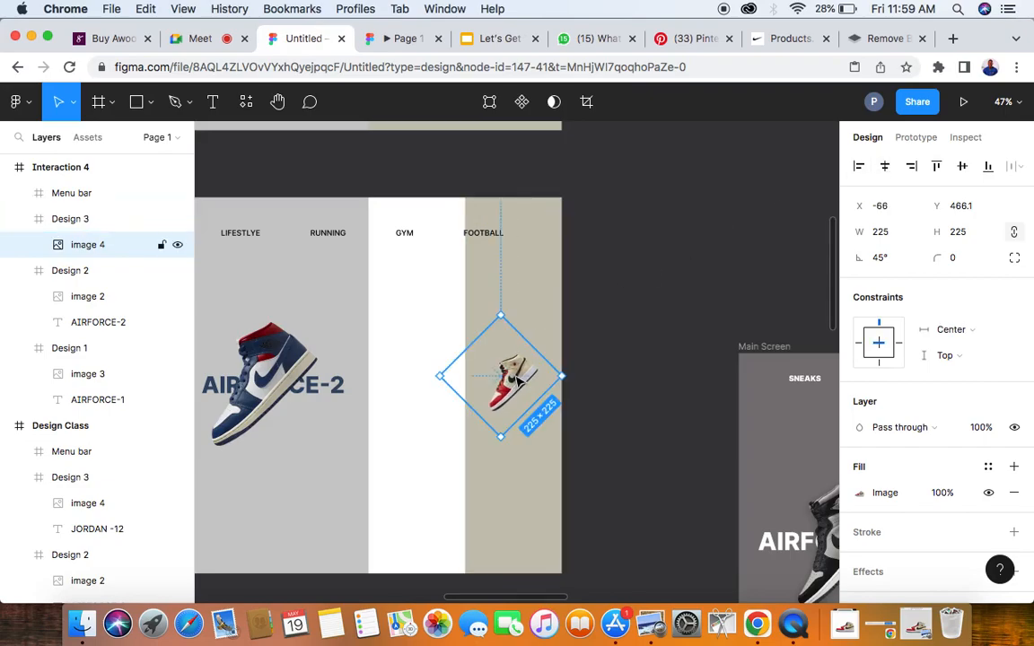
- Delete the AIRFORCE-2 text from the Design 2 panel of Interaction 4
click(361, 442)
scroll(362, 442, left, 3)
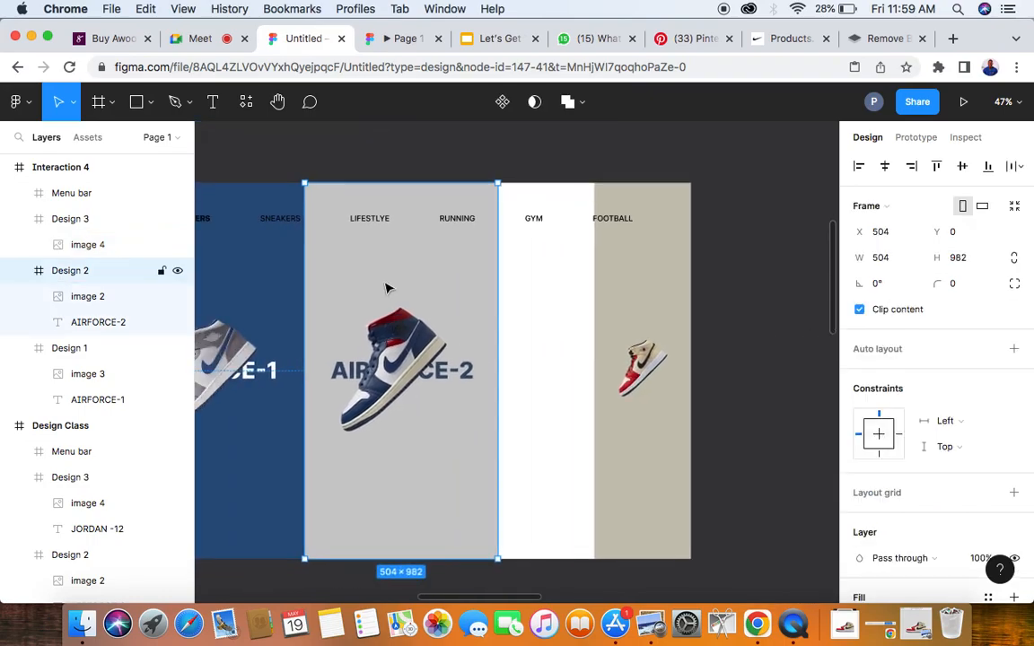
click(122, 325)
key(Delete)
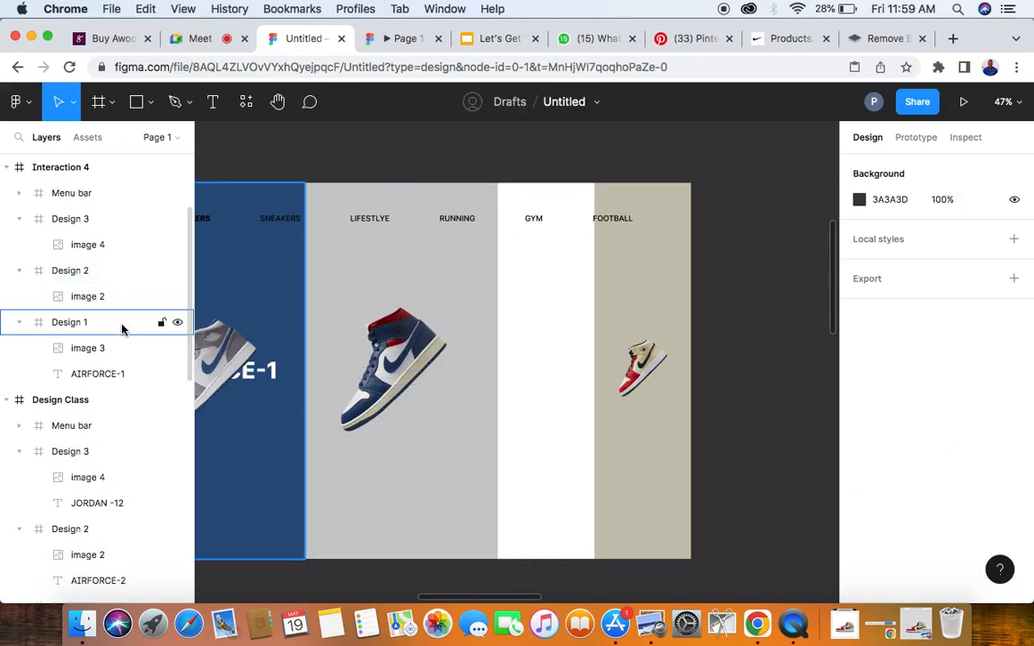
- Check the arrangement of the two narrow panels in Interaction 1 against the unfinished Interaction 4 frame
ctrl+scroll(379, 294, down, 3)
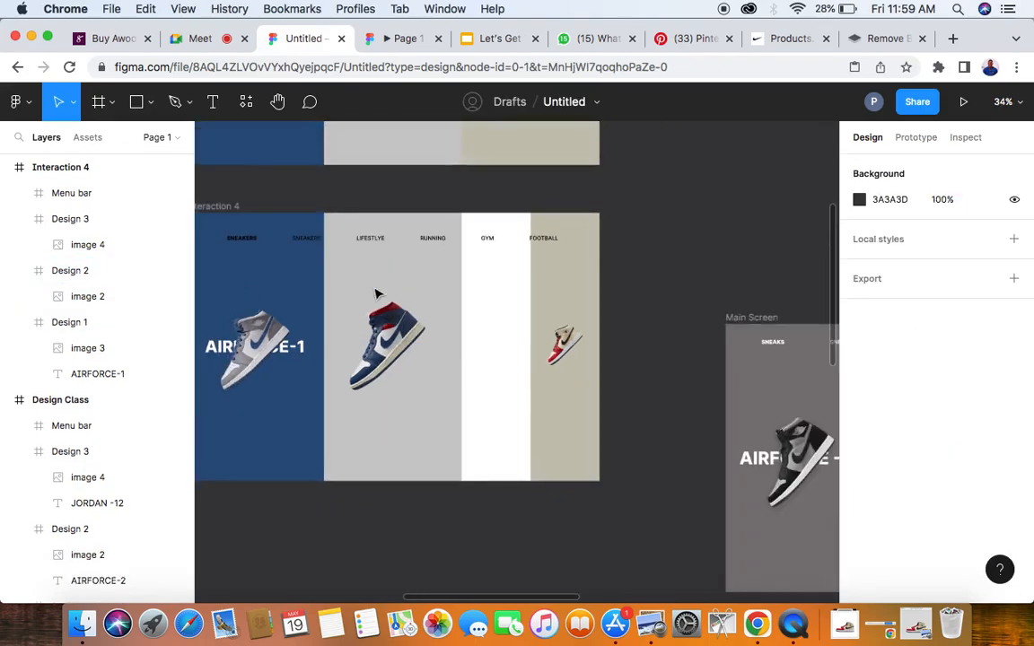
scroll(376, 293, right, 6)
scroll(611, 319, down, 8)
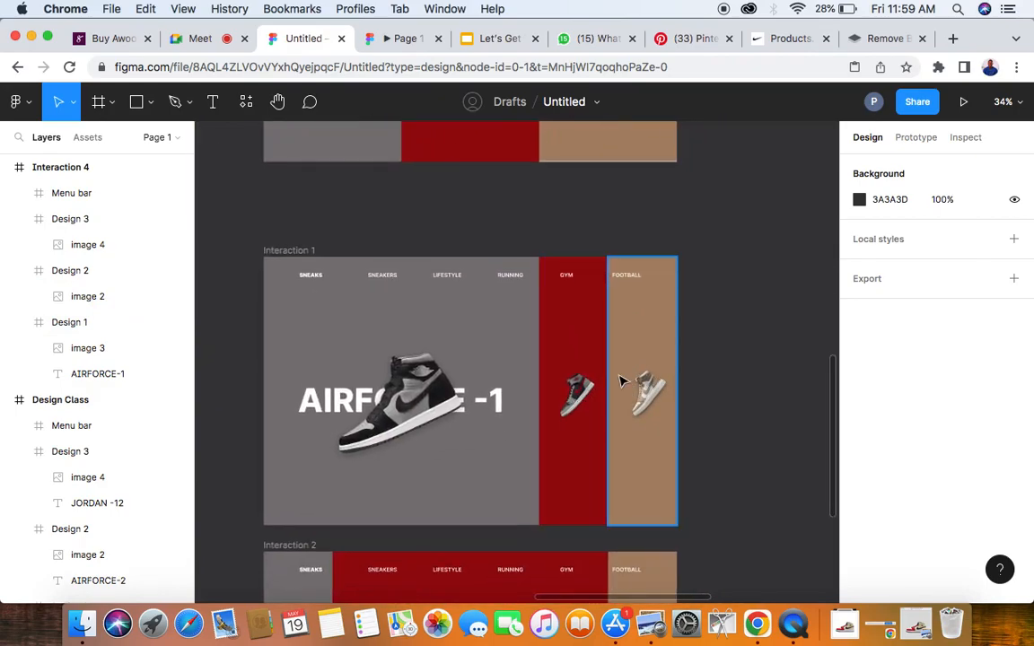
scroll(620, 381, left, 8)
ctrl+scroll(593, 377, down, 3)
scroll(590, 366, down, 1)
scroll(589, 365, up, 4)
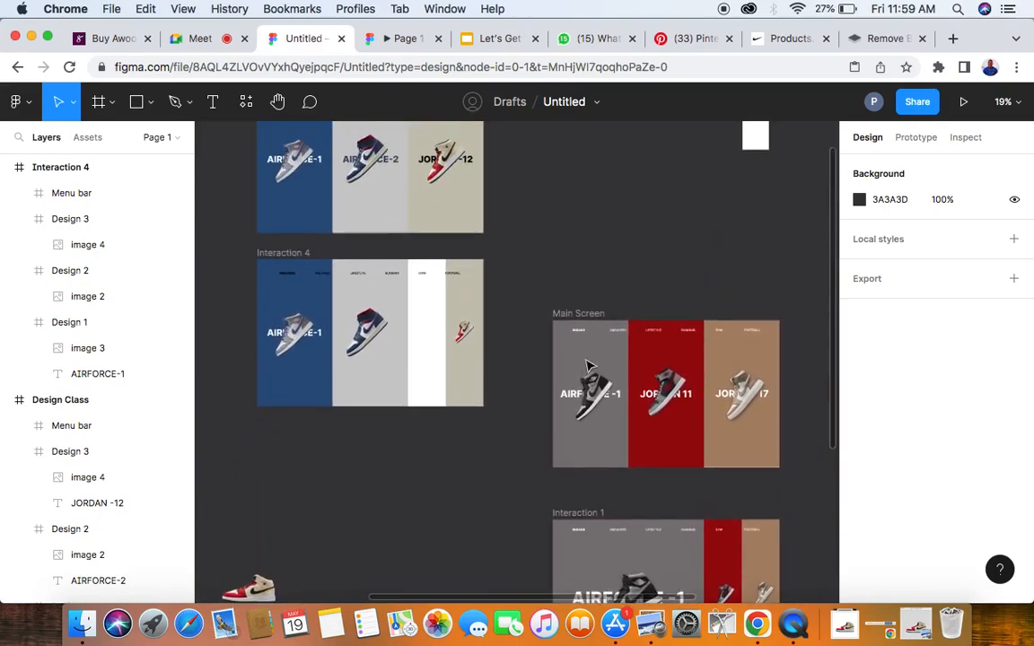
- Halve the width of Interaction 4's Design 2 panel to 252 and move it to X 1008, flush against Design 3
click(381, 297)
ctrl+scroll(377, 321, up, 1)
ctrl+scroll(377, 322, up, 2)
click(907, 259)
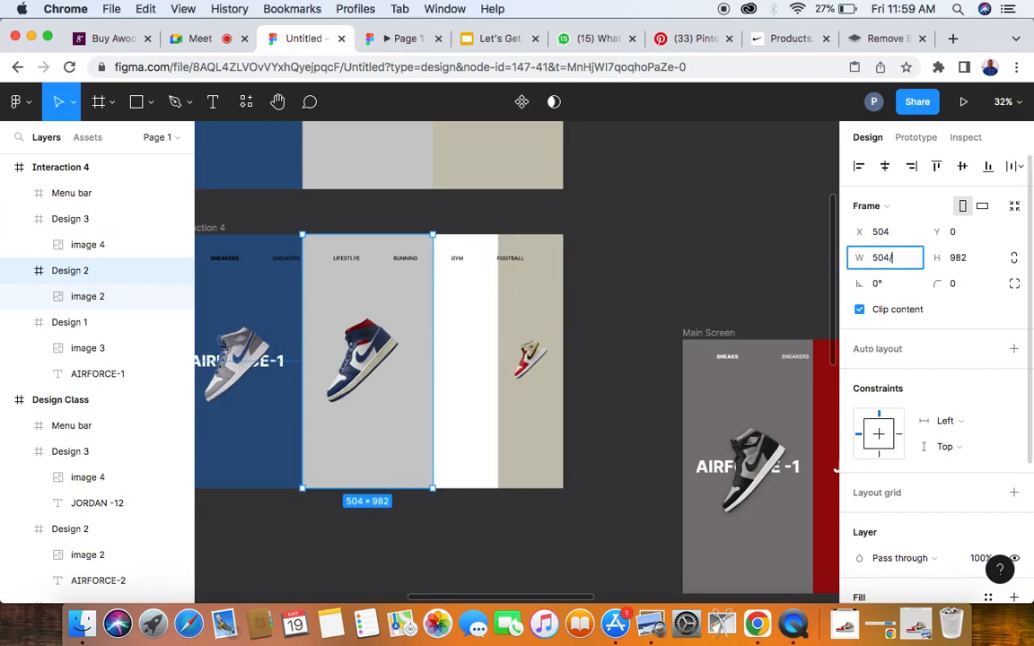
text(/2)
key(Return)
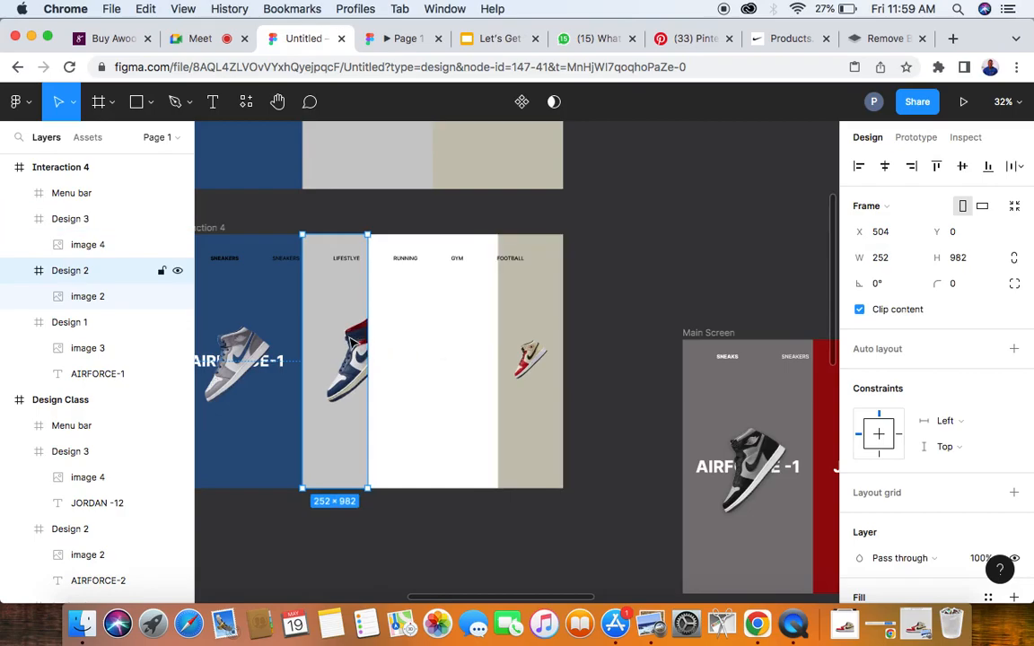
drag(353, 341, 483, 346)
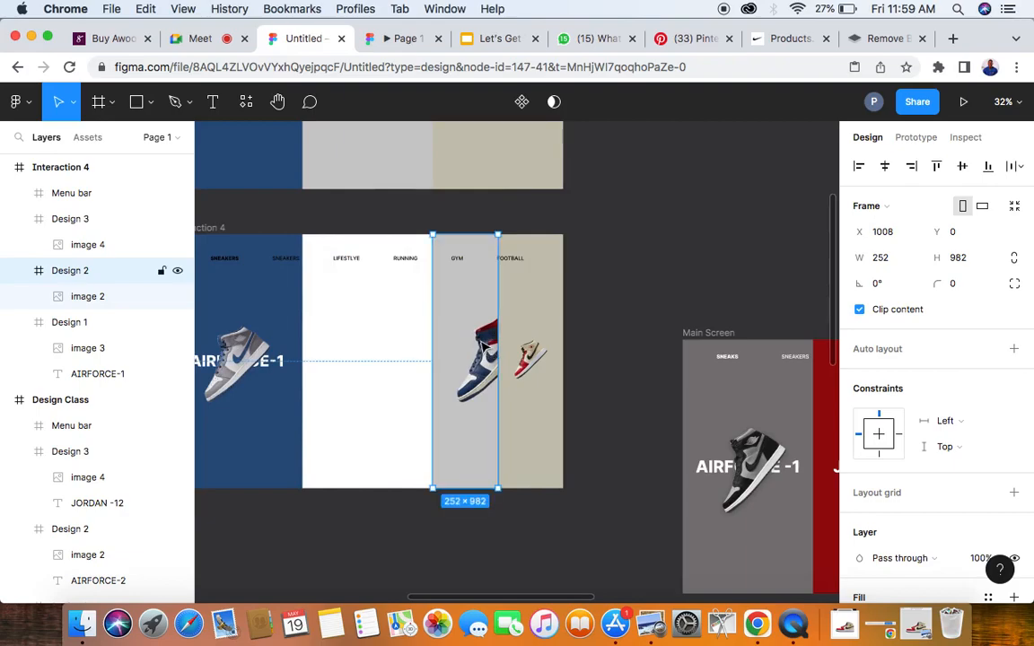
- Halve the size of the sneaker image in Interaction 4's Design 2 panel to 215 × 215
click(96, 305)
click(896, 234)
double_click(896, 233)
text(430)
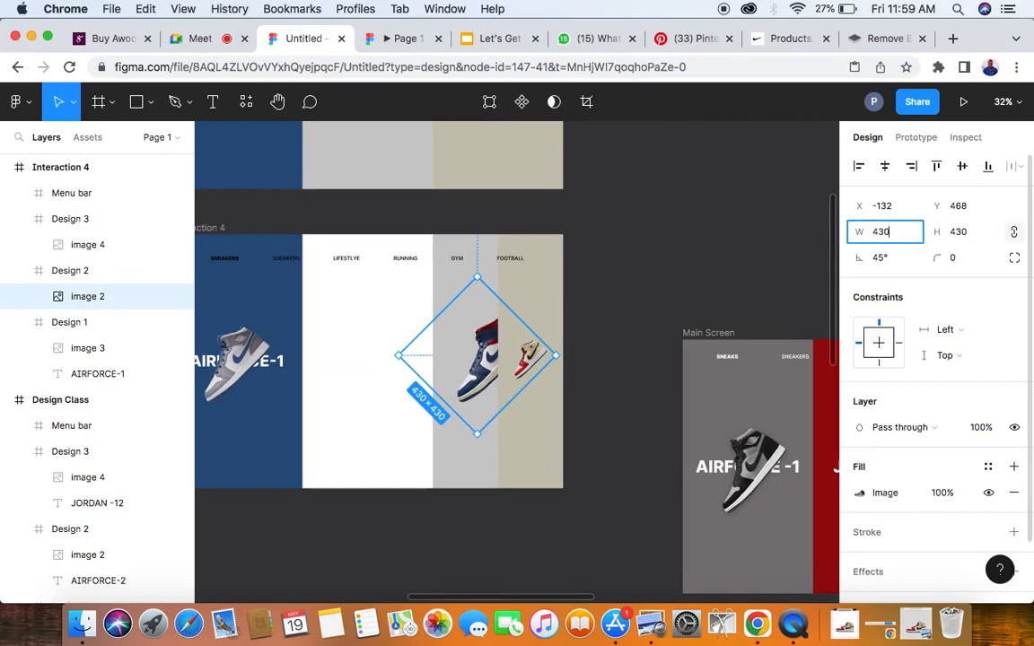
text(/2)
key(Return)
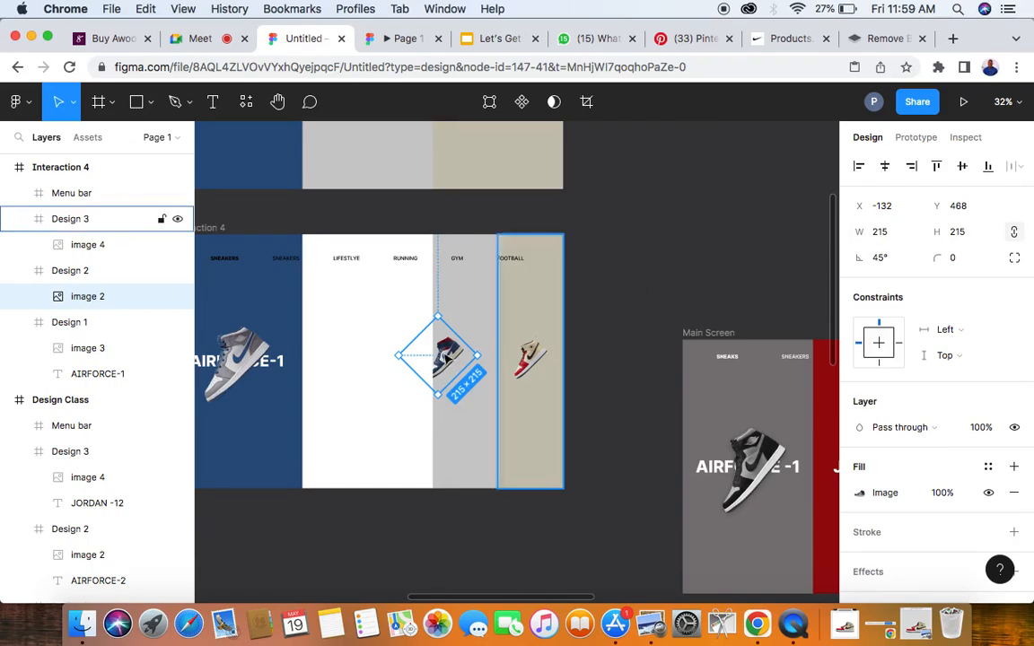
- Move the blue sneaker fully inside the narrow Design 2 panel, at X about -52 and Y 468
scroll(442, 360, up, 1)
scroll(442, 361, up, 3)
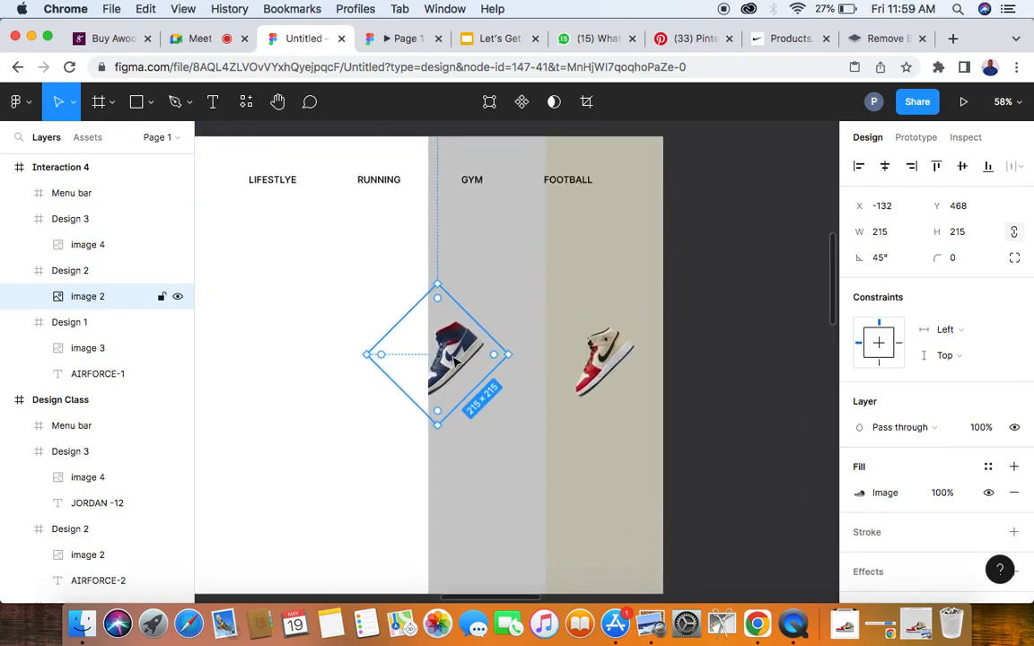
drag(455, 359, 492, 368)
scroll(491, 370, down, 2)
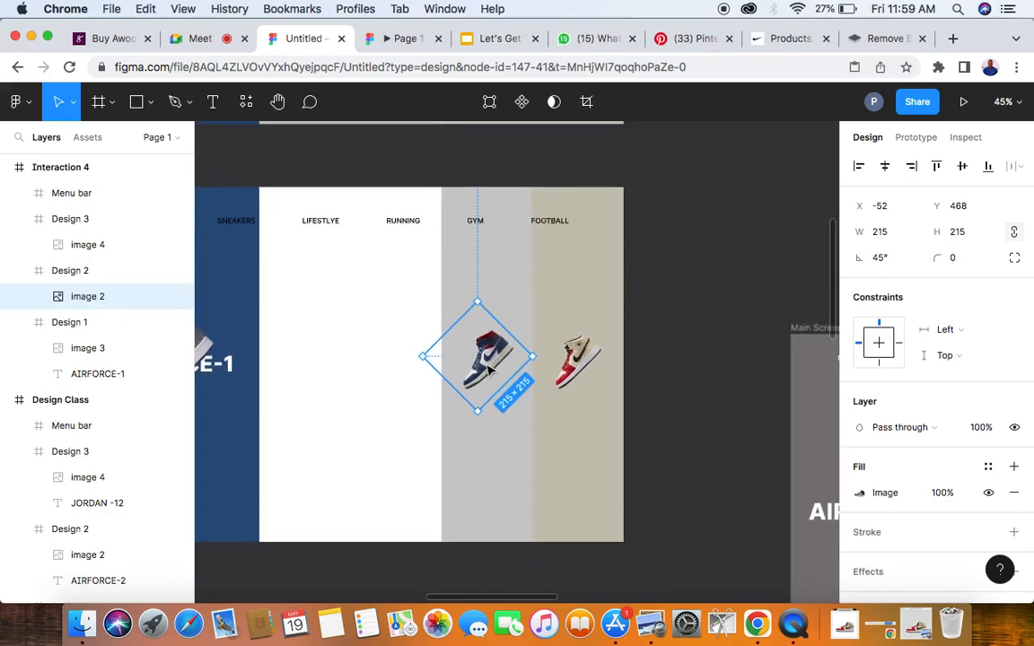
- Double the width of Interaction 4's Design 1 panel to 1008 so it fills the gap up to Design 2
scroll(328, 362, left, 3)
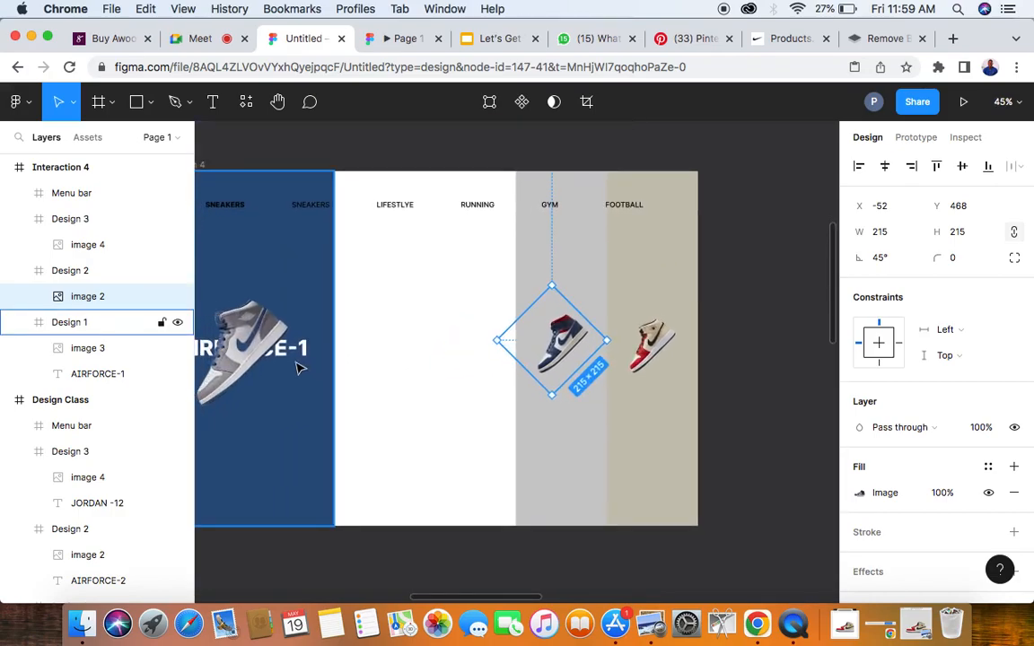
scroll(302, 371, left, 3)
click(301, 371)
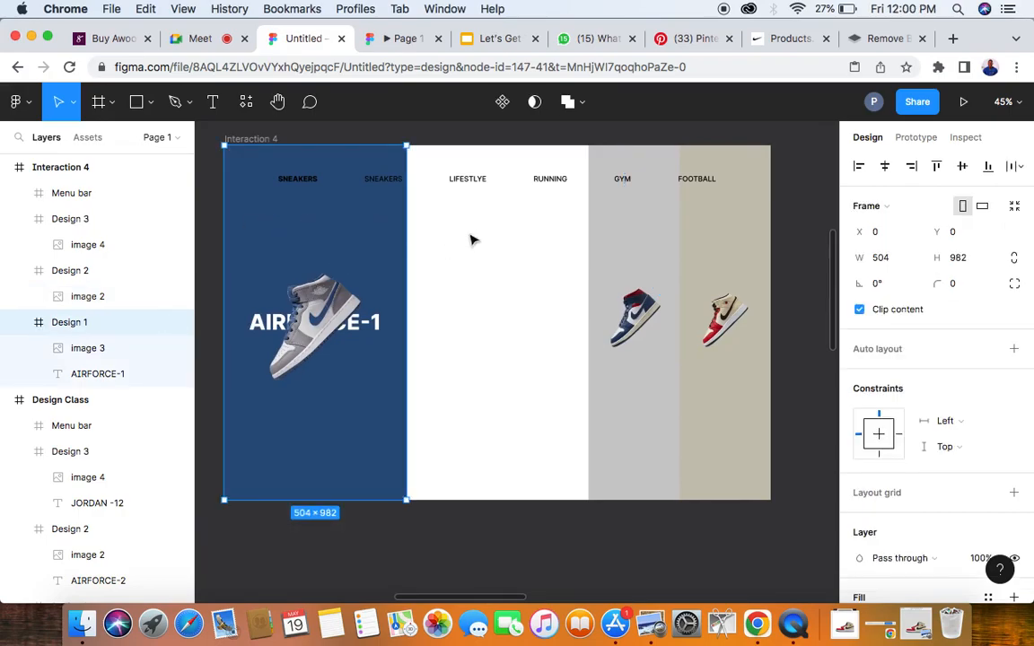
click(905, 259)
key(Right)
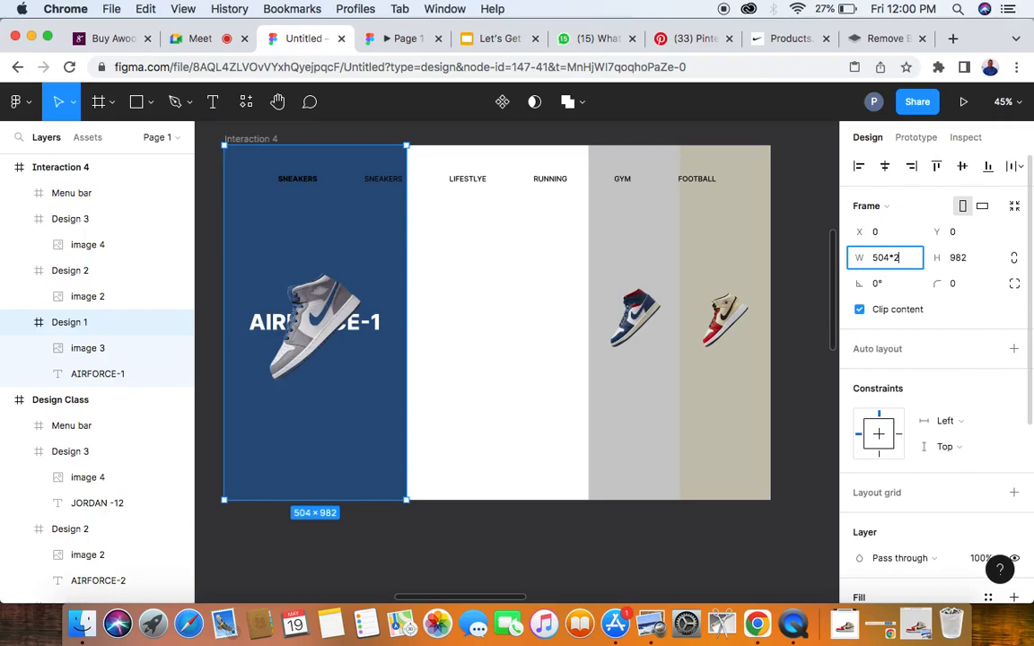
key(Return)
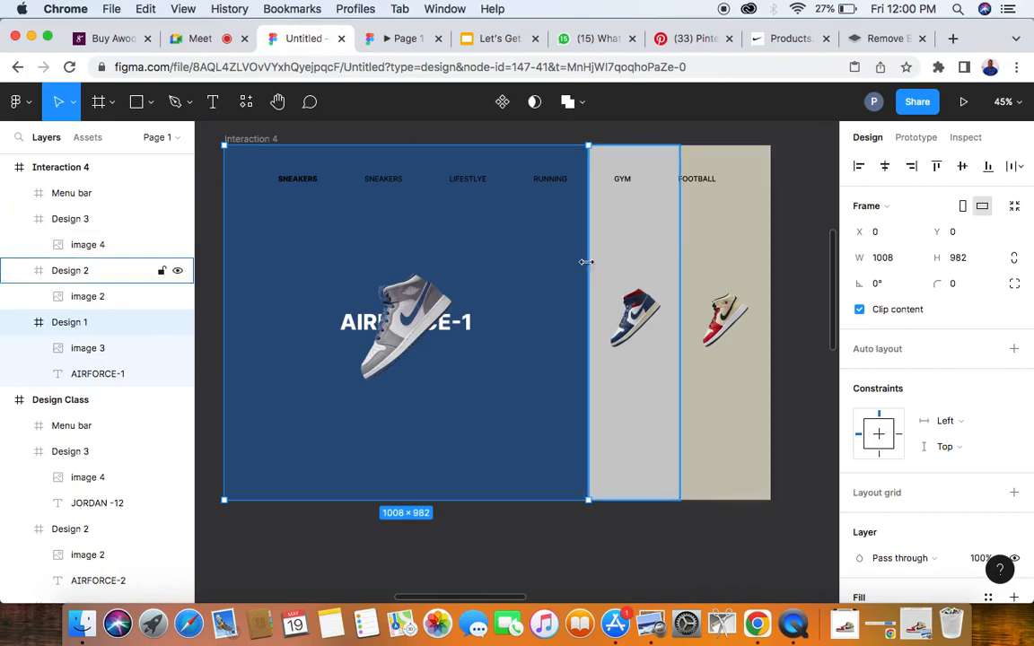
- Compare the widened blue Design 1 panel of Interaction 4 with the enlarged grey panel in Interaction 1
scroll(429, 355, down, 5)
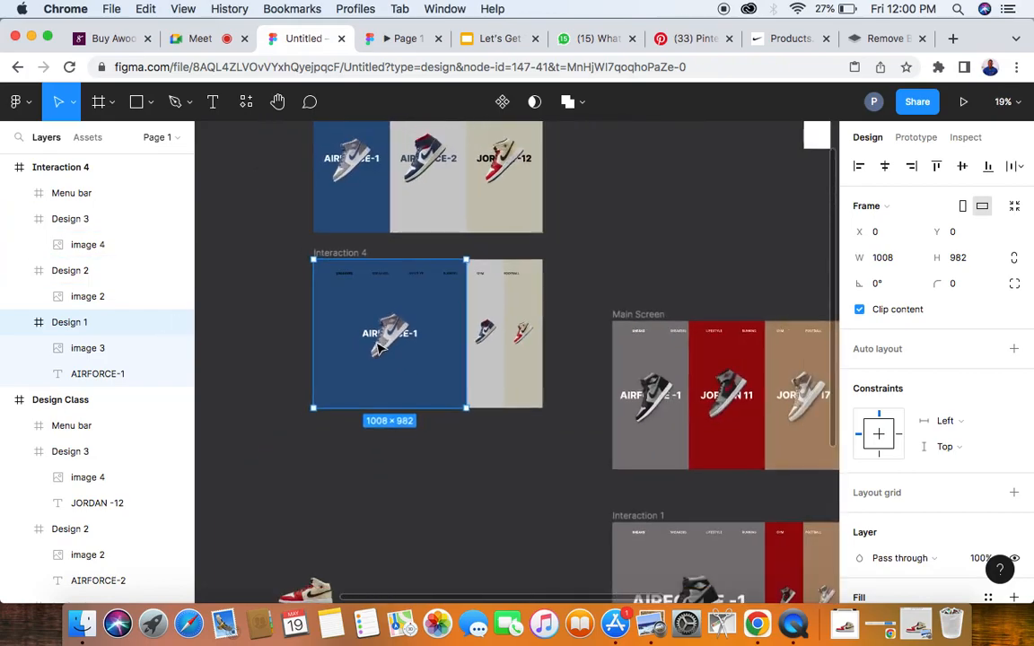
scroll(784, 558, down, 5)
scroll(784, 561, down, 1)
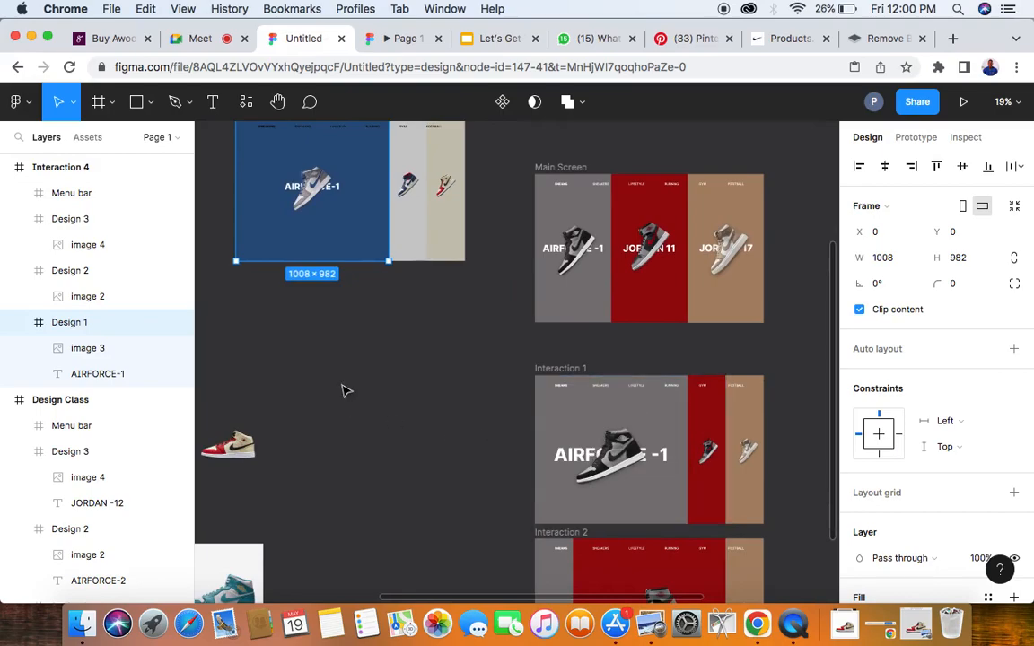
scroll(306, 293, up, 10)
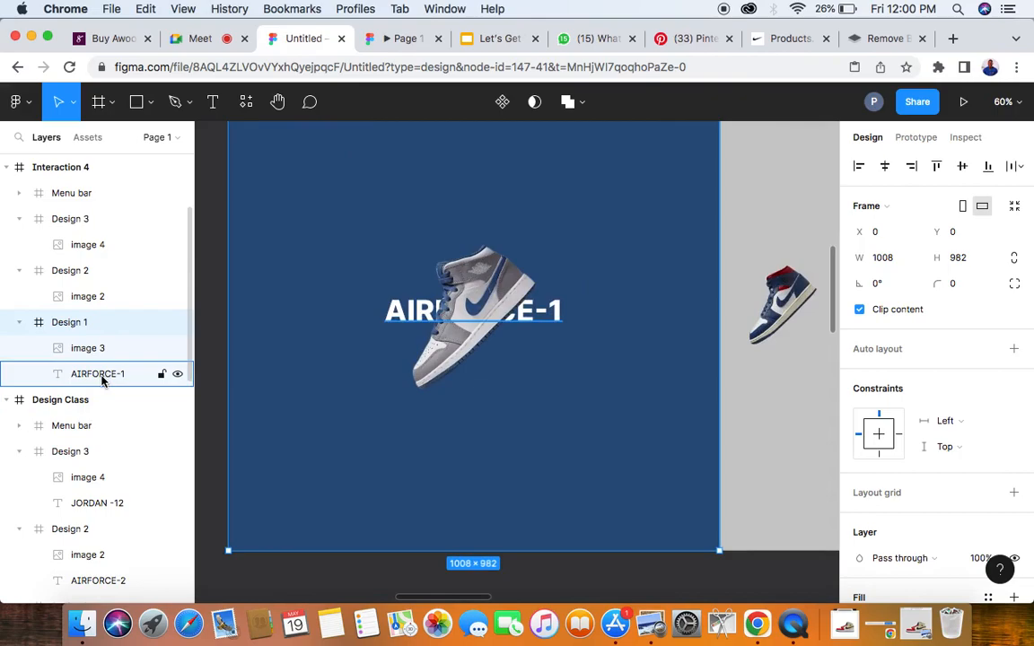
- Set the AIRFORCE-1 text in Interaction 4's Design 1 panel to font size 120 and centre it horizontally in the panel
click(102, 378)
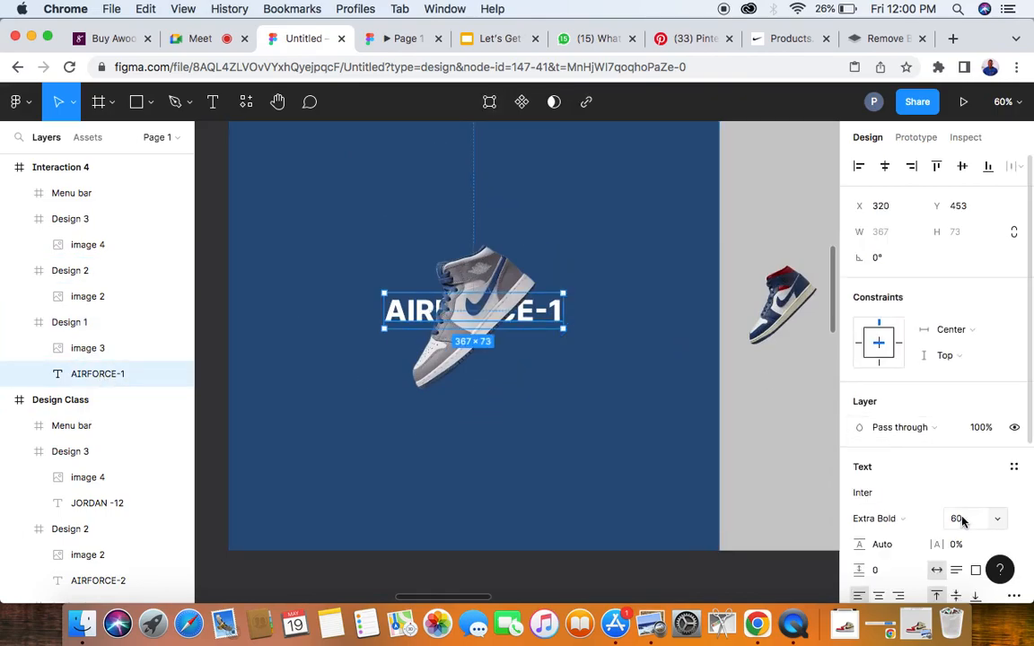
scroll(963, 503, down, 3)
click(965, 414)
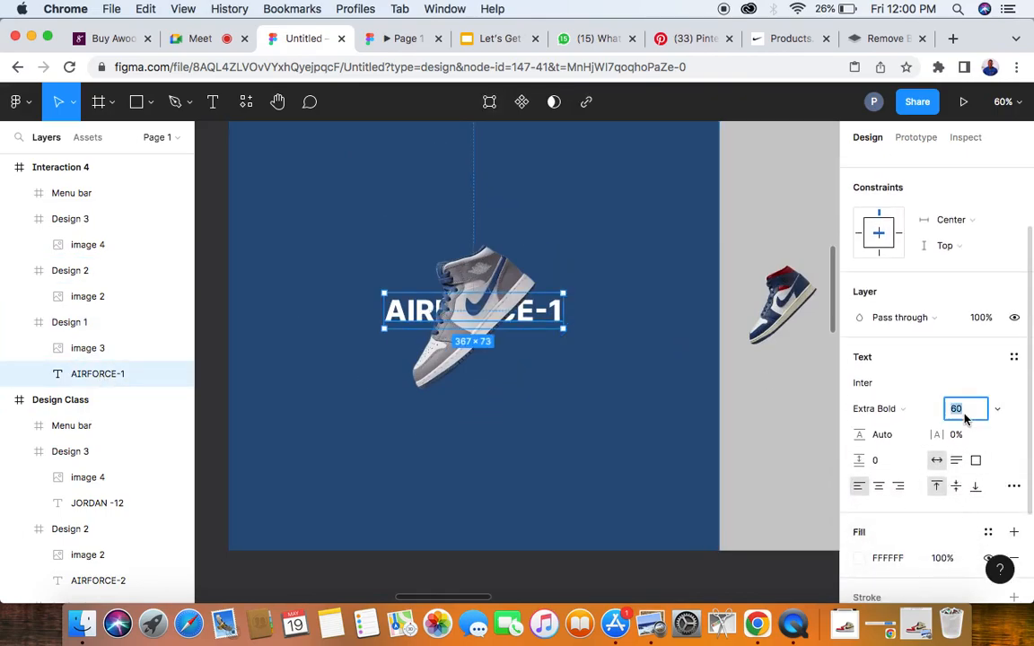
text(120)
key(Return)
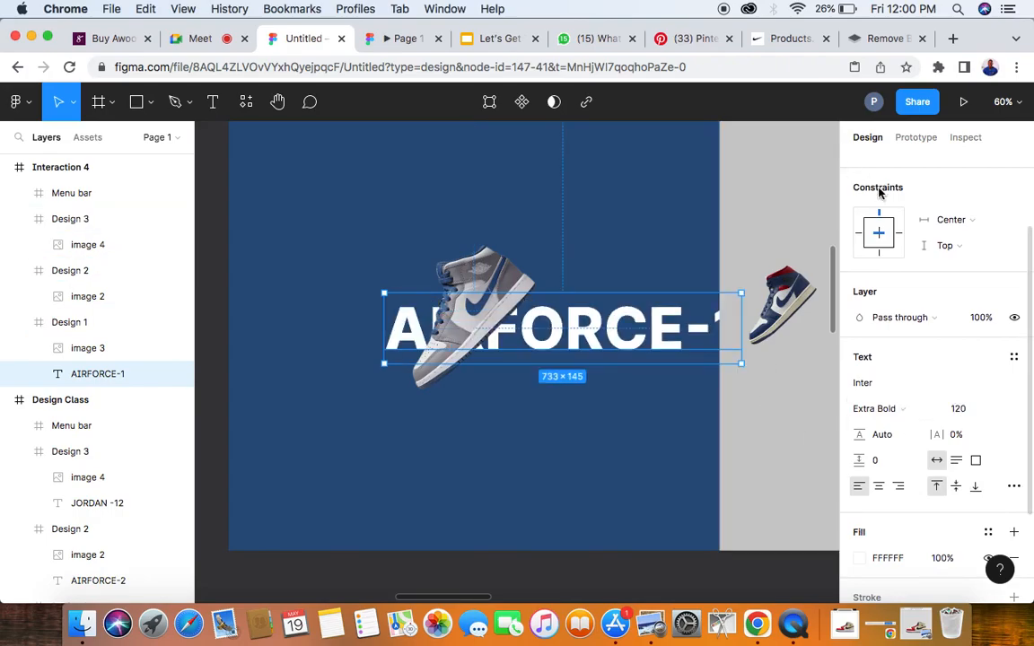
scroll(616, 263, up, 6)
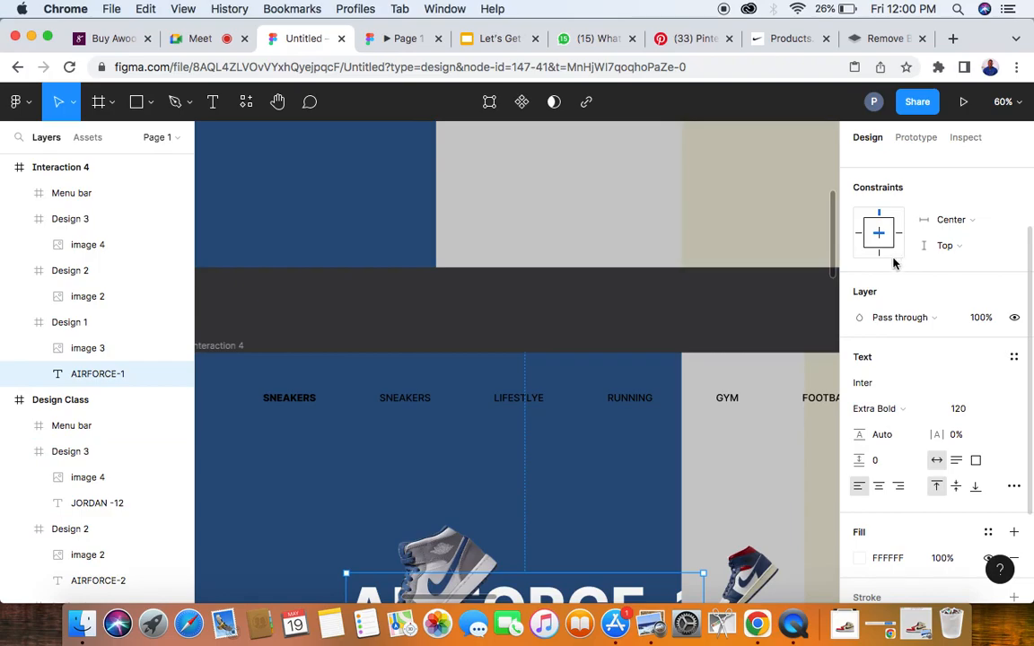
scroll(890, 360, up, 3)
click(884, 166)
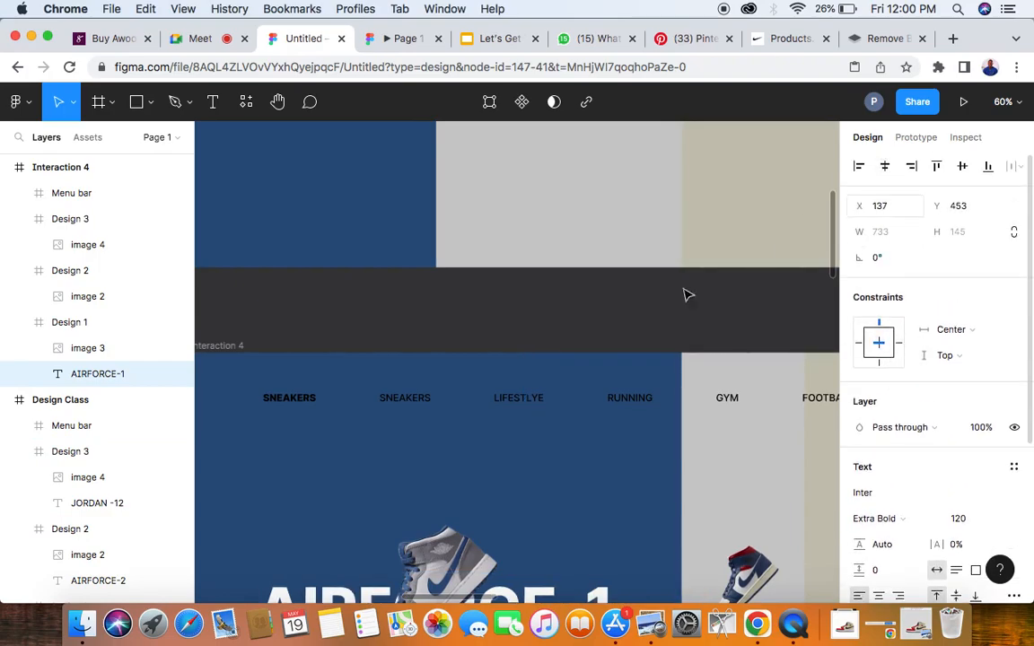
- Double the size of the sneaker image in Interaction 4's Design 1 panel to 900 × 900
scroll(429, 500, down, 5)
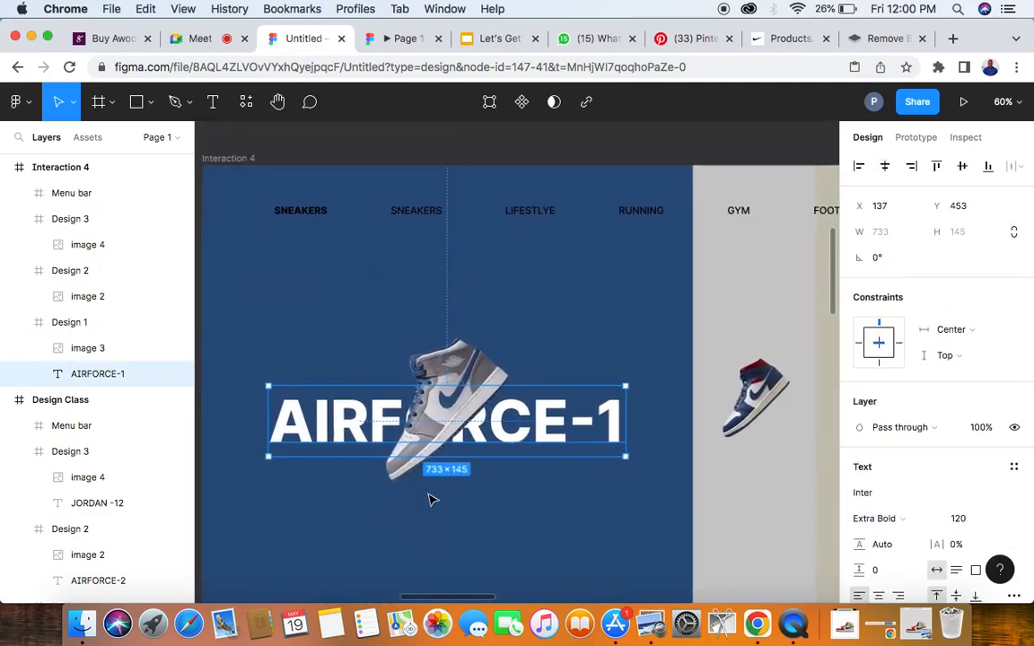
click(457, 361)
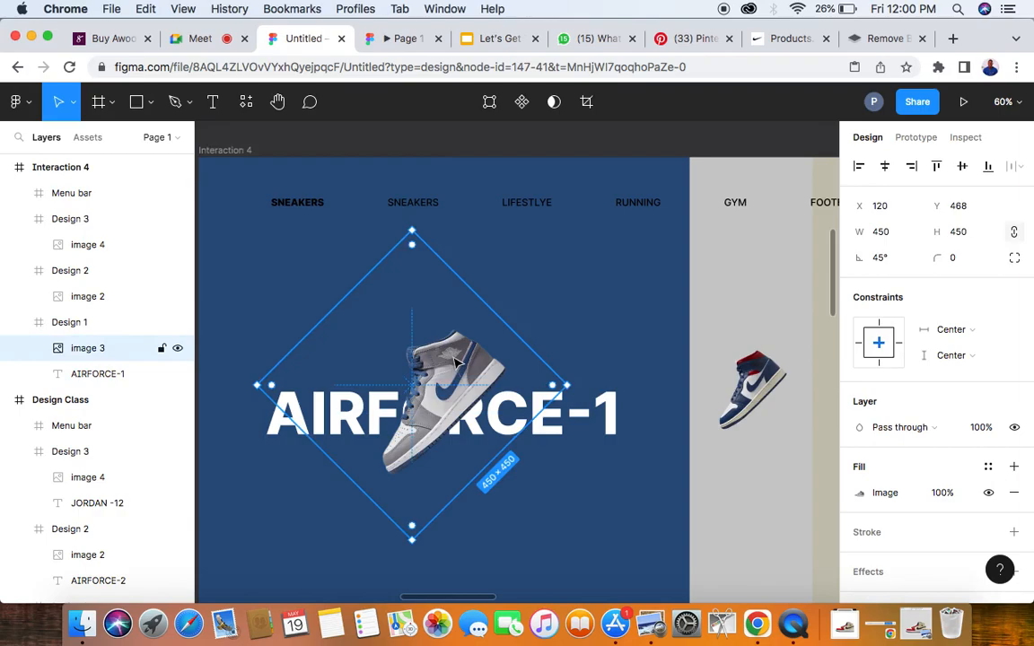
click(892, 235)
key(Right)
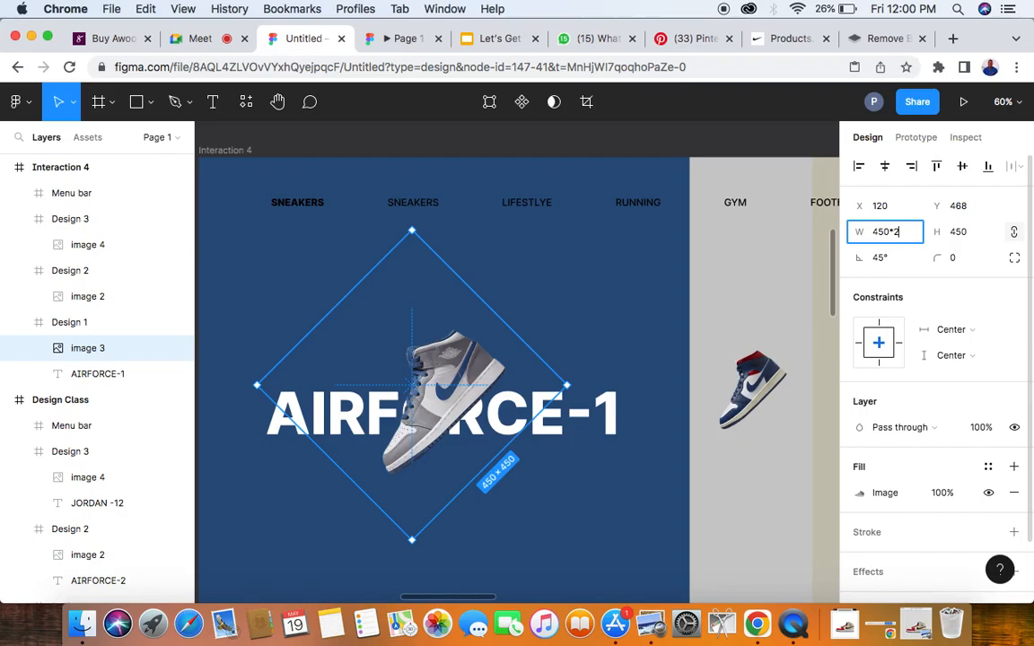
key(Return)
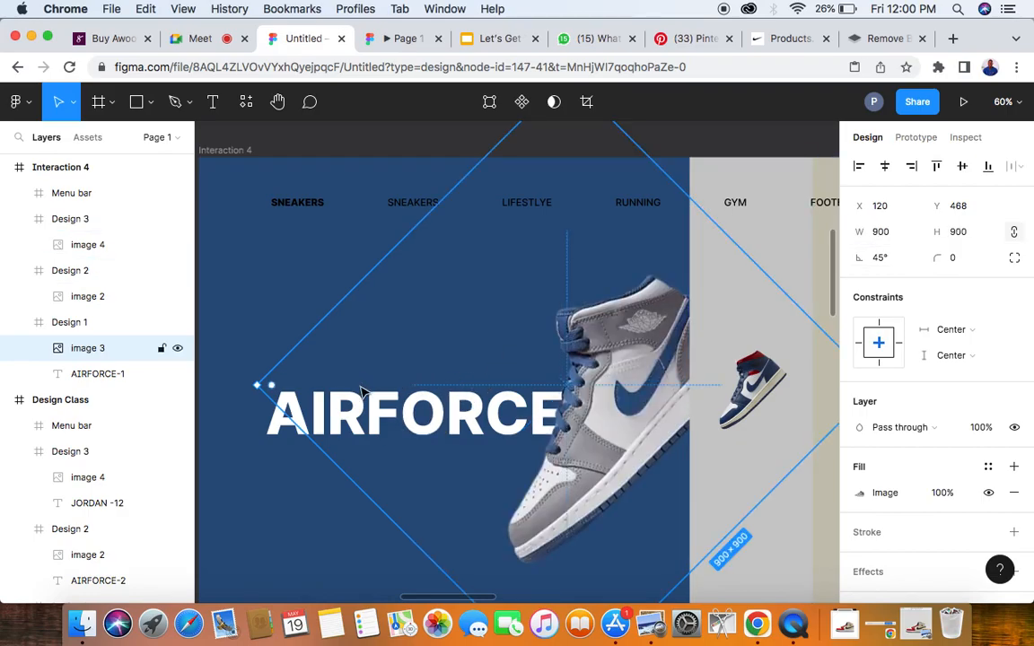
- Set the size of the sneaker image in Interaction 4's Design 1 panel to 700 × 700
scroll(361, 392, down, 6)
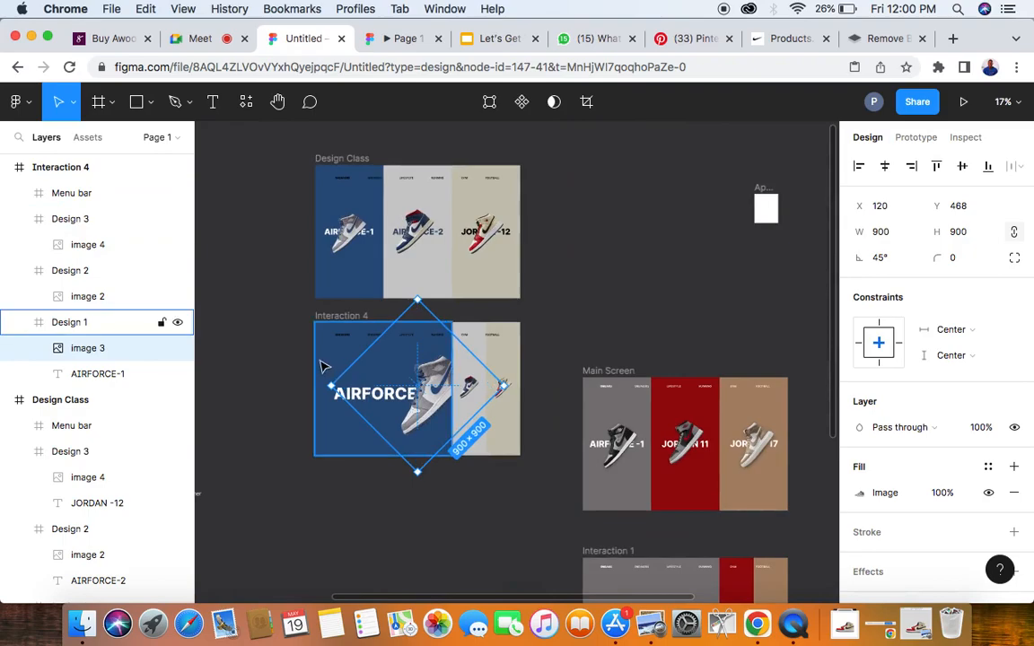
click(884, 235)
text(700)
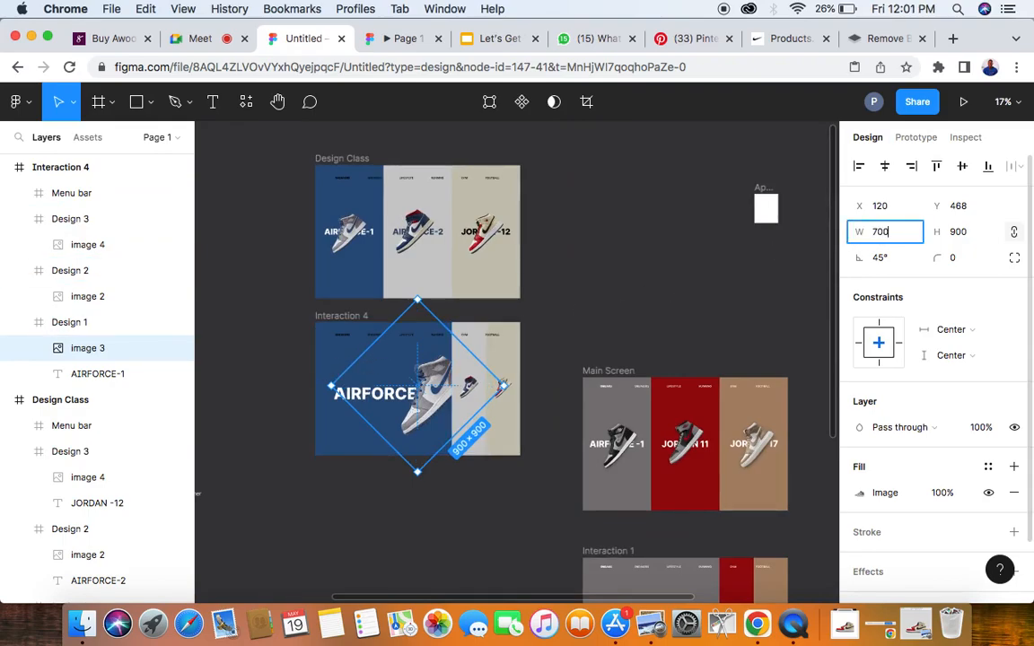
key(Return)
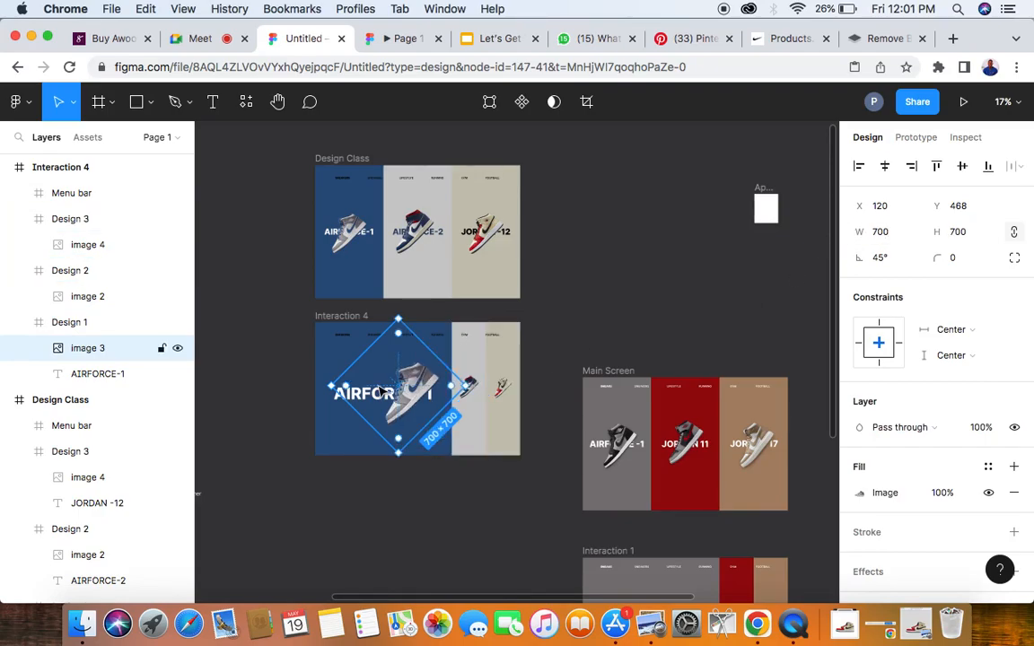
- Move the enlarged sneaker over the middle of the AIRFORCE-1 text and set its rotation to 24°
scroll(380, 393, up, 3)
scroll(380, 392, up, 1)
drag(446, 393, 394, 395)
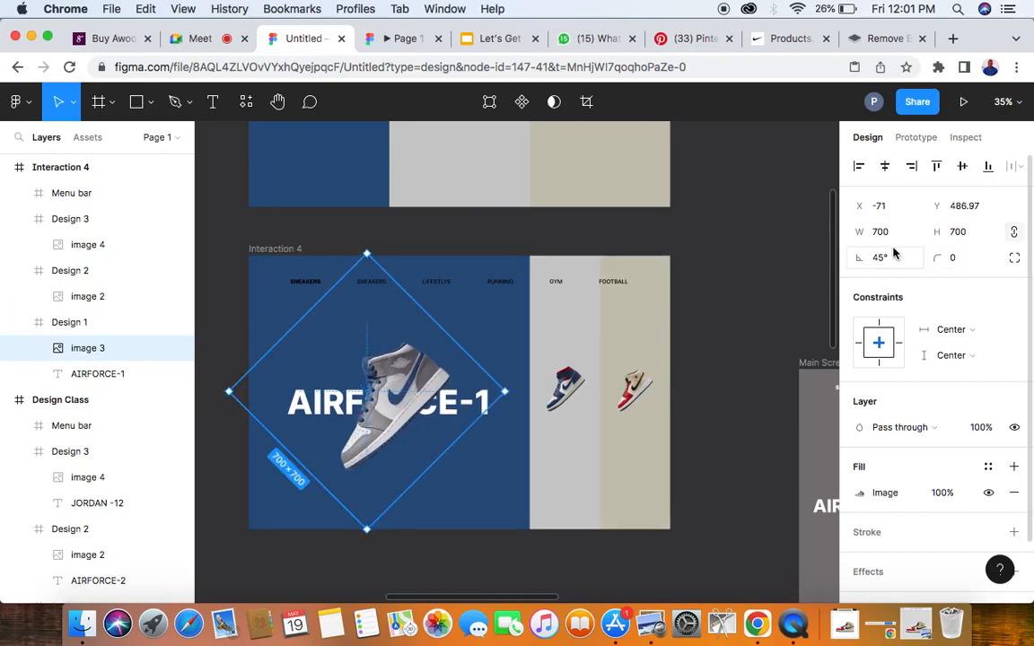
click(882, 259)
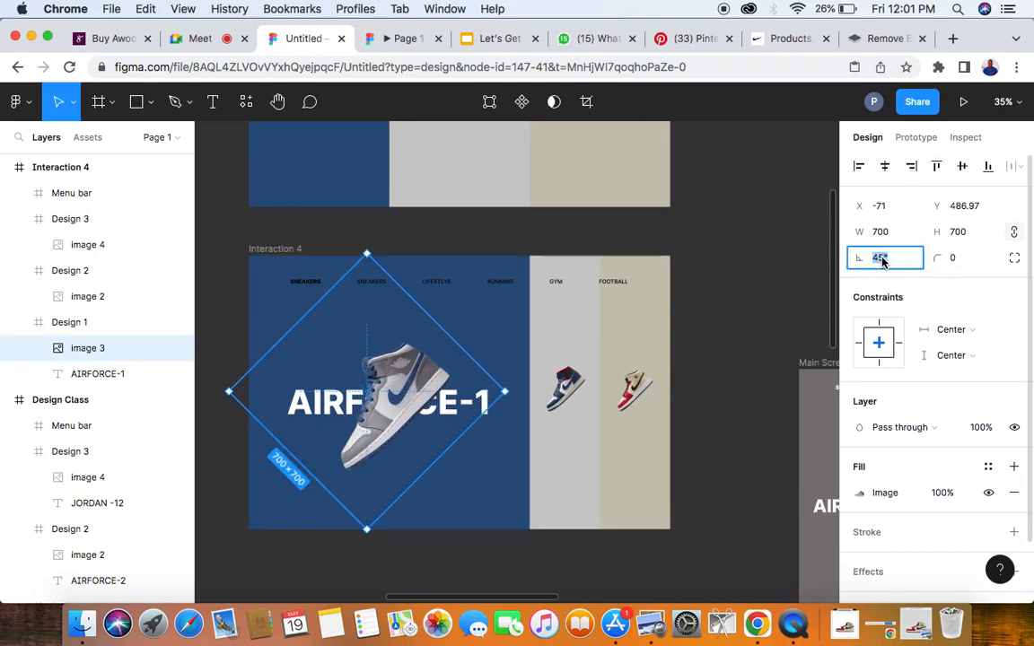
text(24)
key(Return)
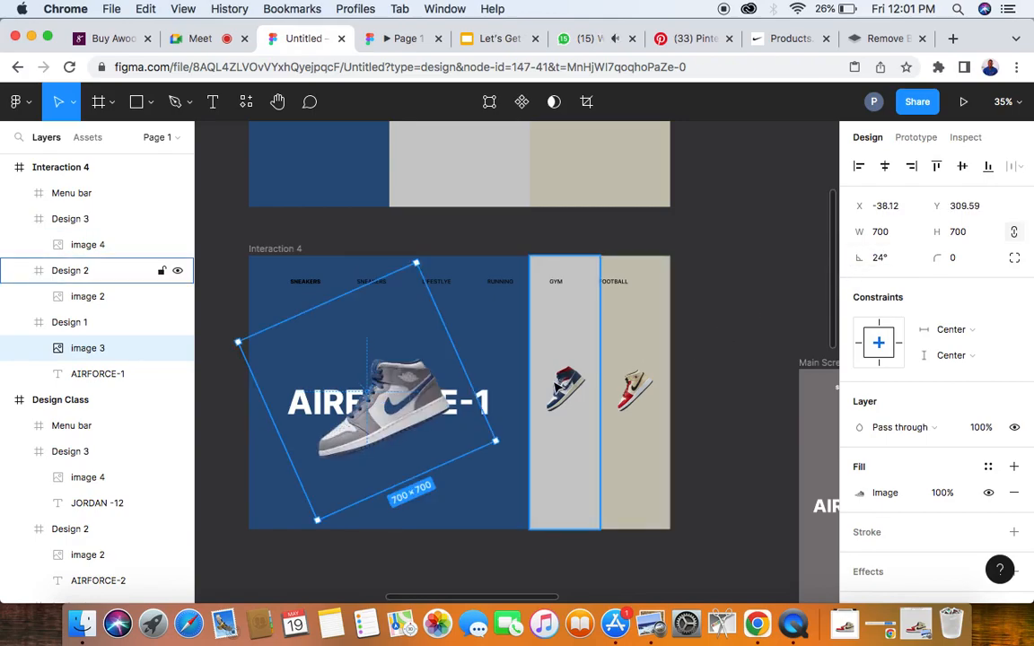
- Play through the sneaker prototype to examine how the grey, red and brown panels expand in turn
click(404, 39)
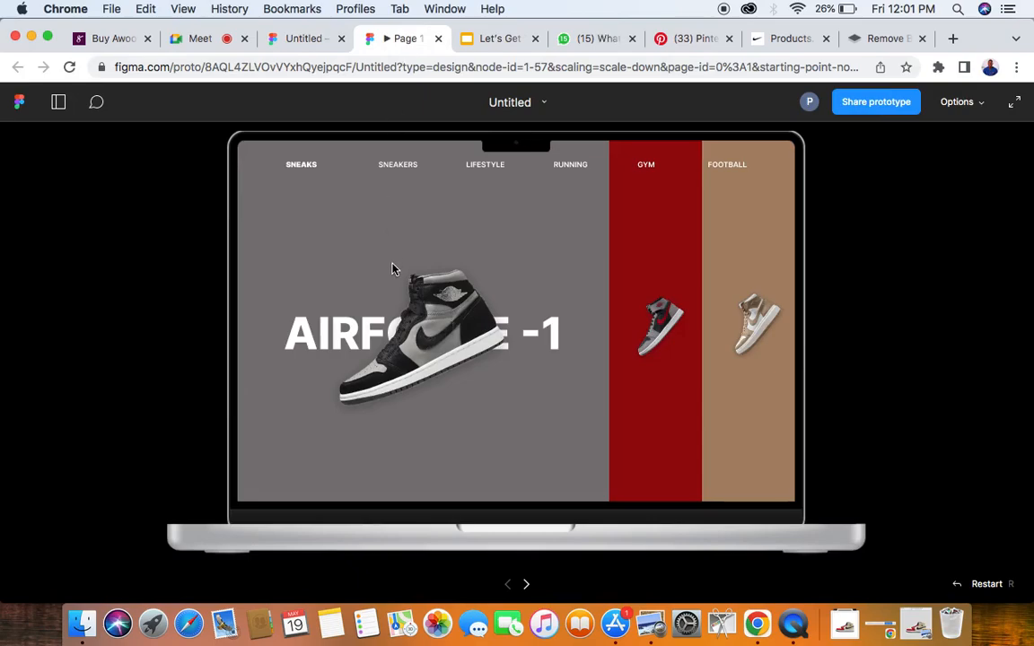
mouse_move(616, 326)
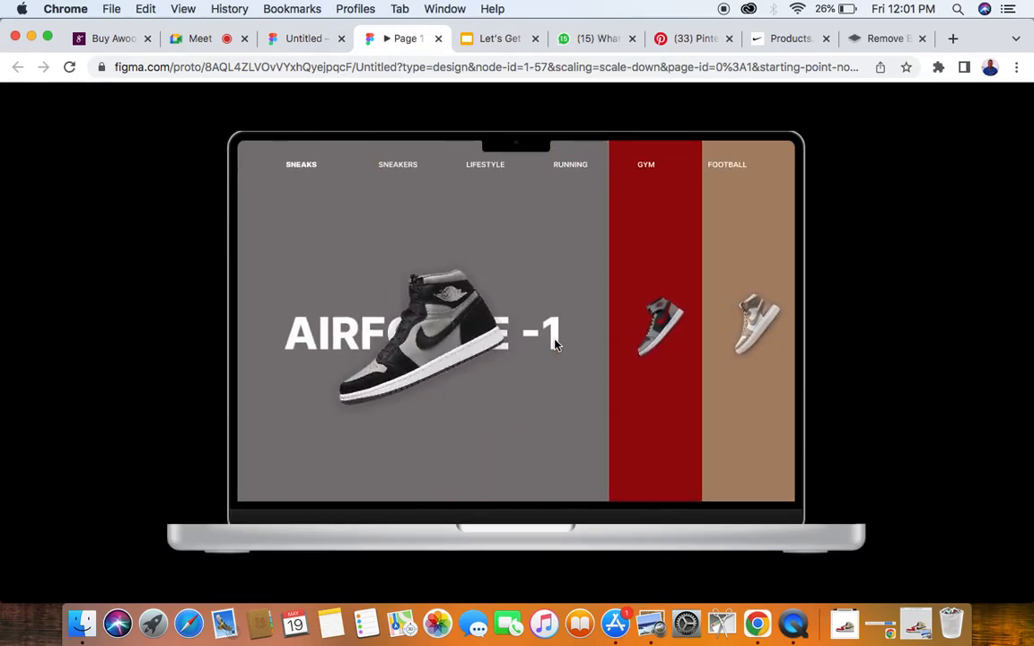
click(660, 336)
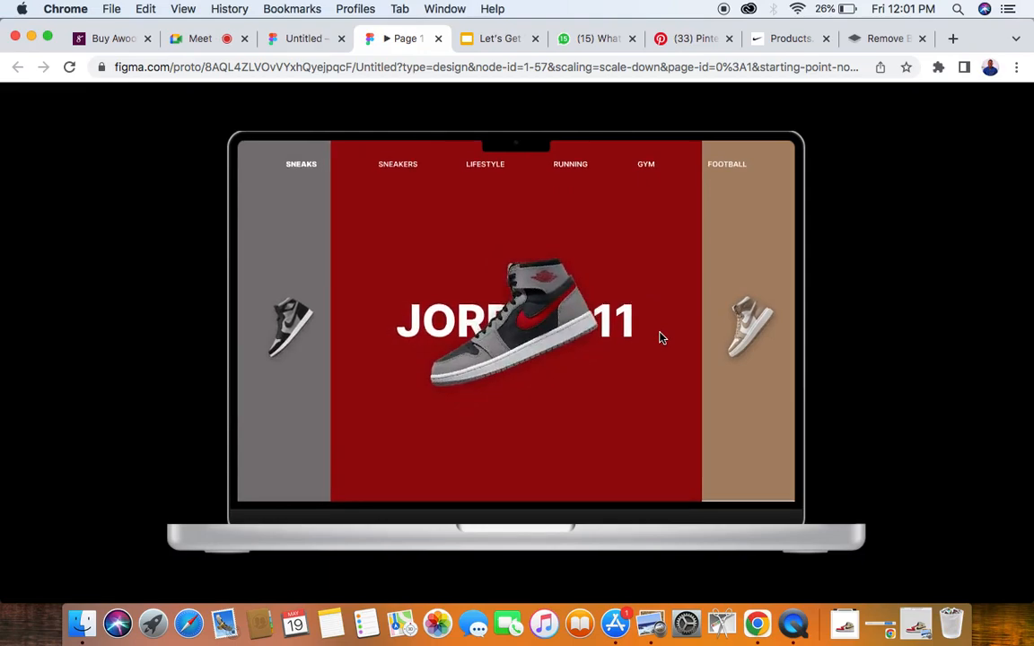
mouse_move(741, 335)
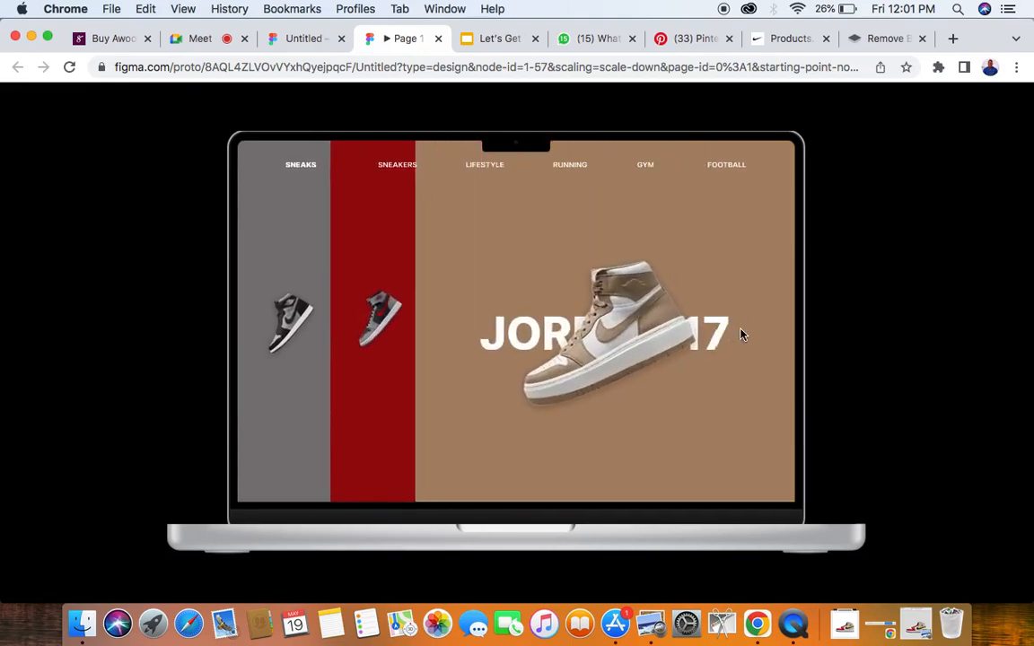
mouse_move(304, 313)
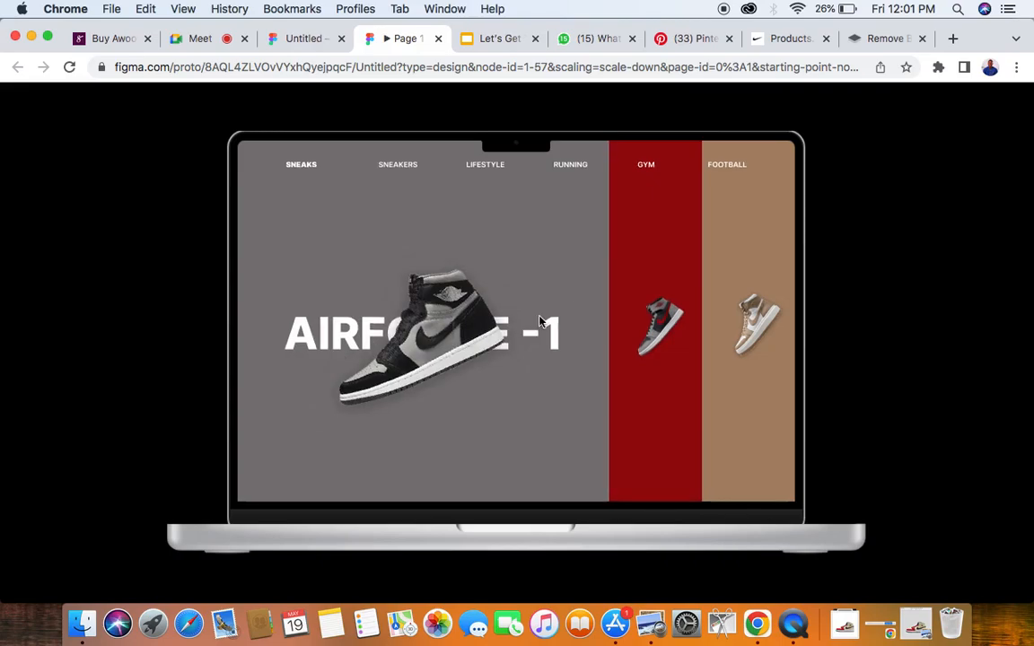
- Return to the design file and nudge Design 1's rotated sneaker up to X -36, Y about 285
click(301, 39)
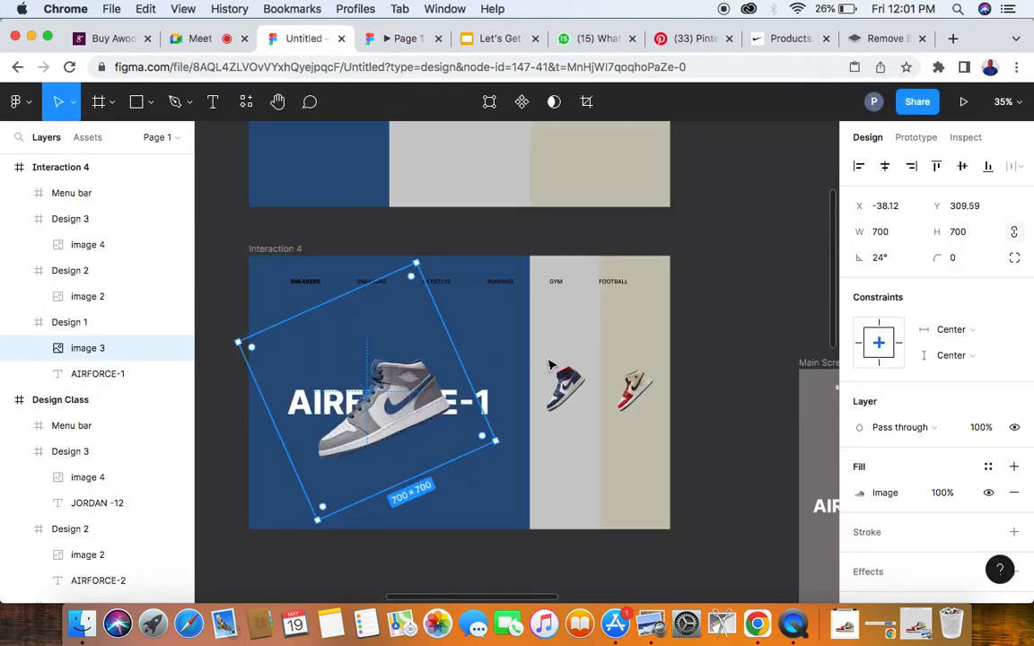
scroll(393, 411, up, 5)
drag(393, 411, 392, 398)
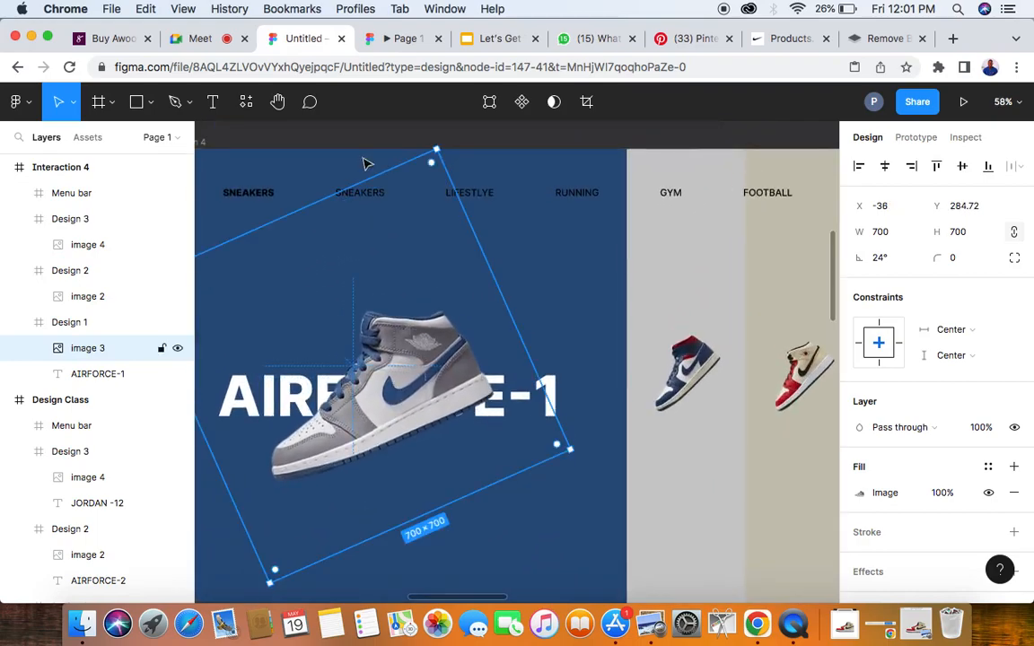
- Switch to the Google Meet call and mute two participants with open microphones for everyone
click(216, 45)
click(661, 323)
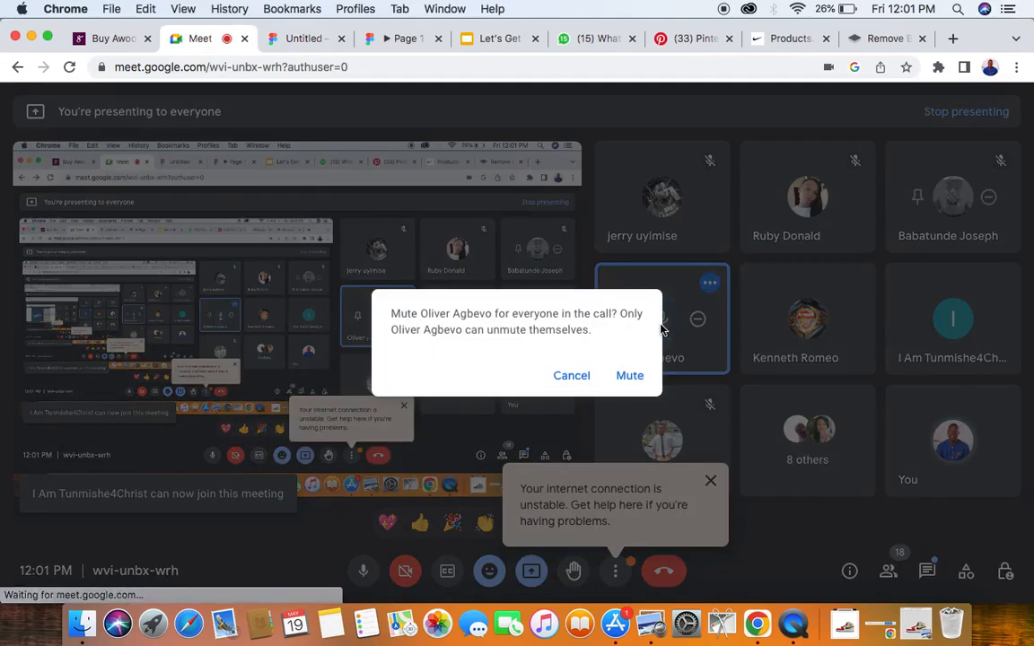
click(624, 376)
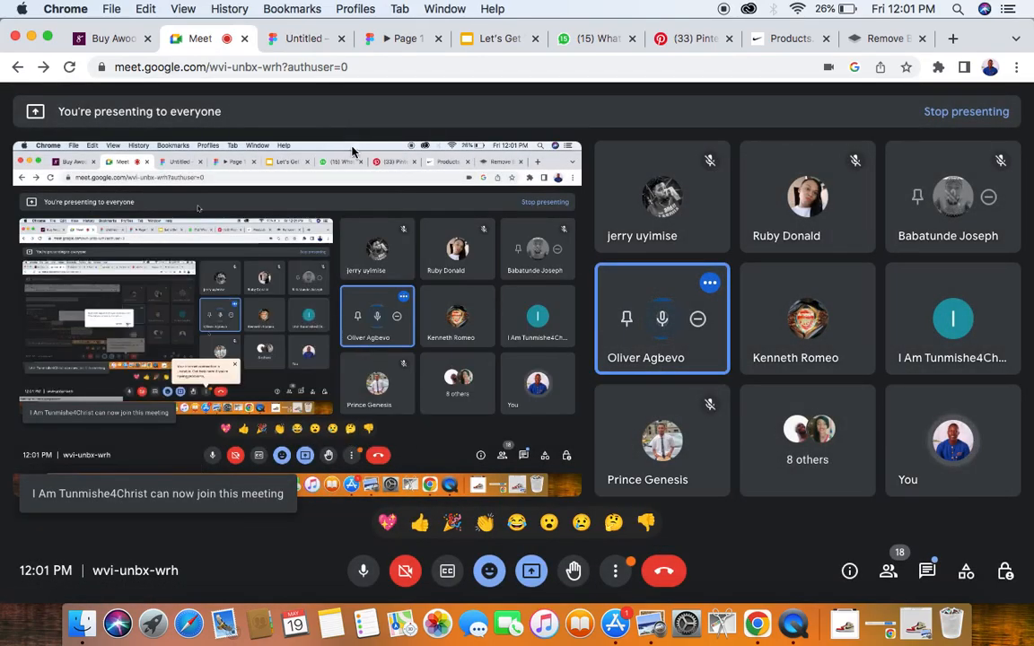
click(662, 318)
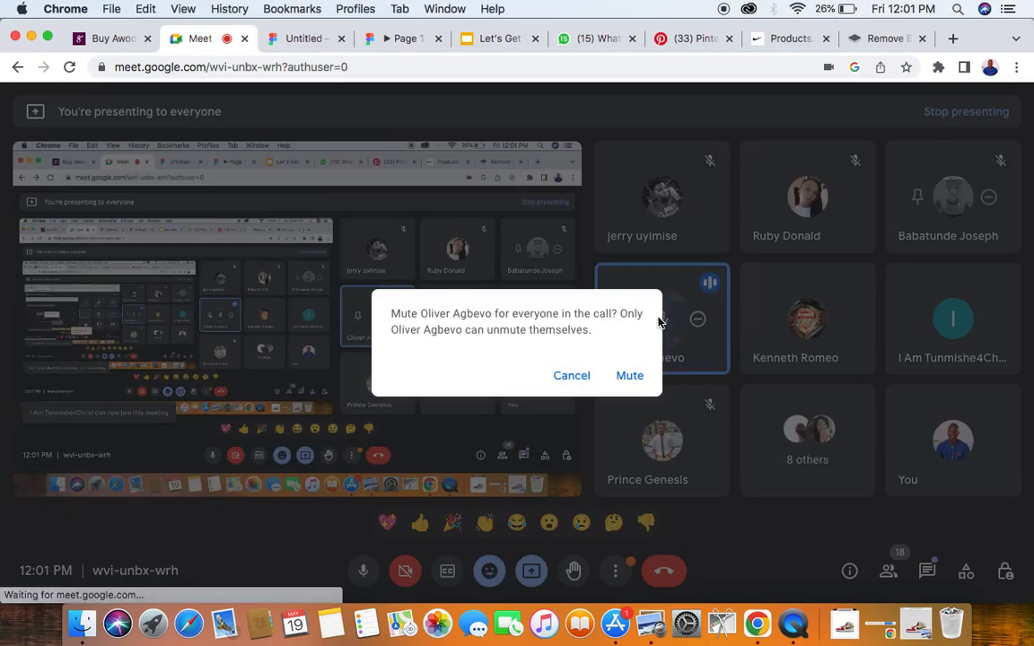
click(633, 377)
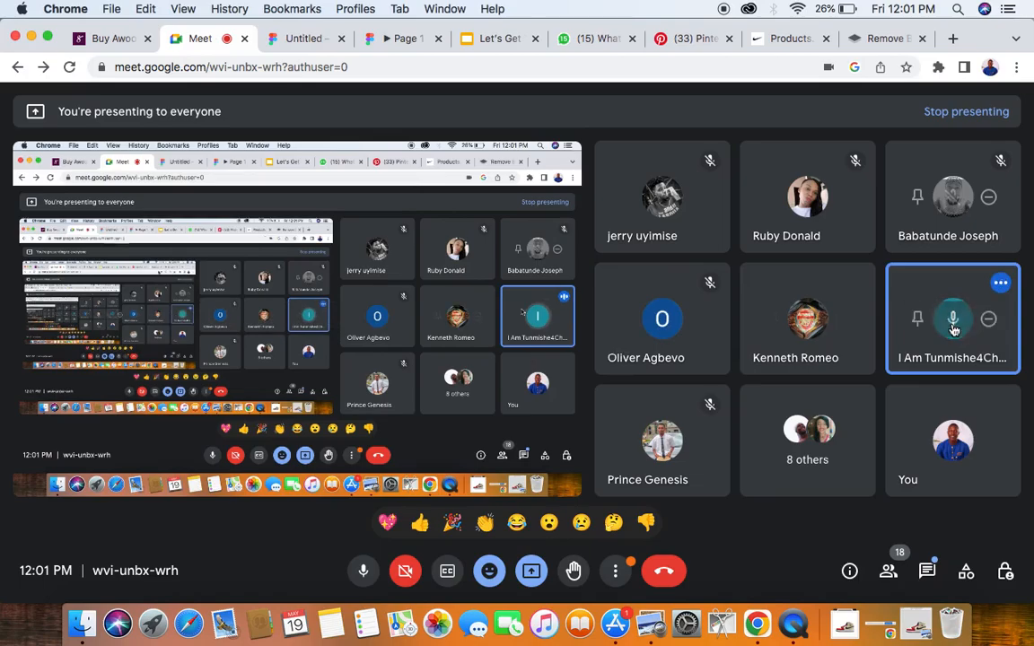
click(954, 319)
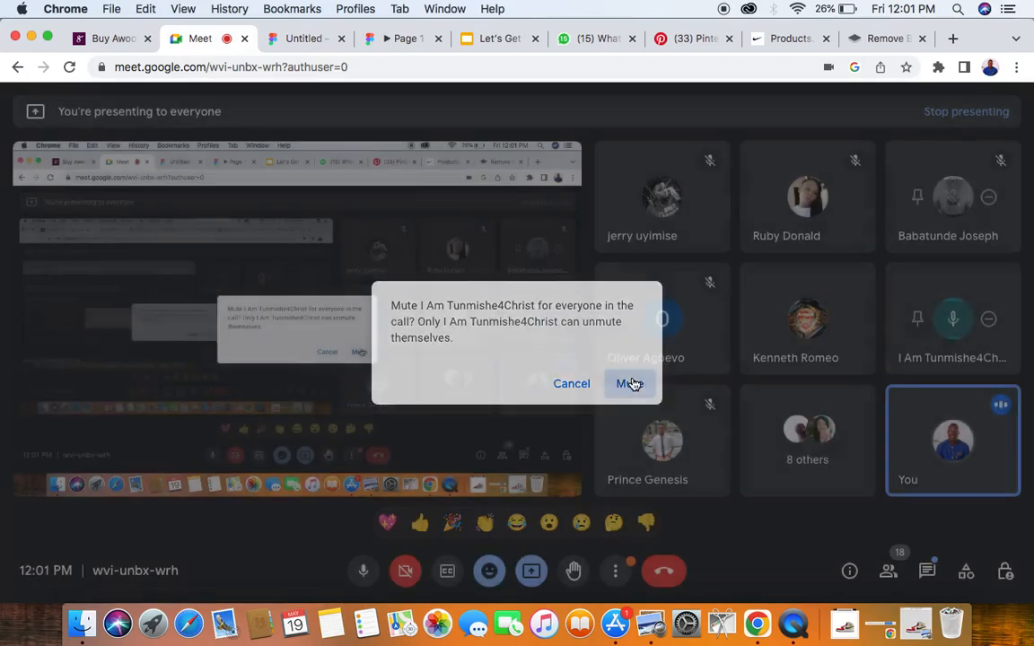
click(633, 384)
- Return to the Figma file and duplicate the Design Class frame directly below Interaction 4, at X -3788, Y -1041
click(291, 42)
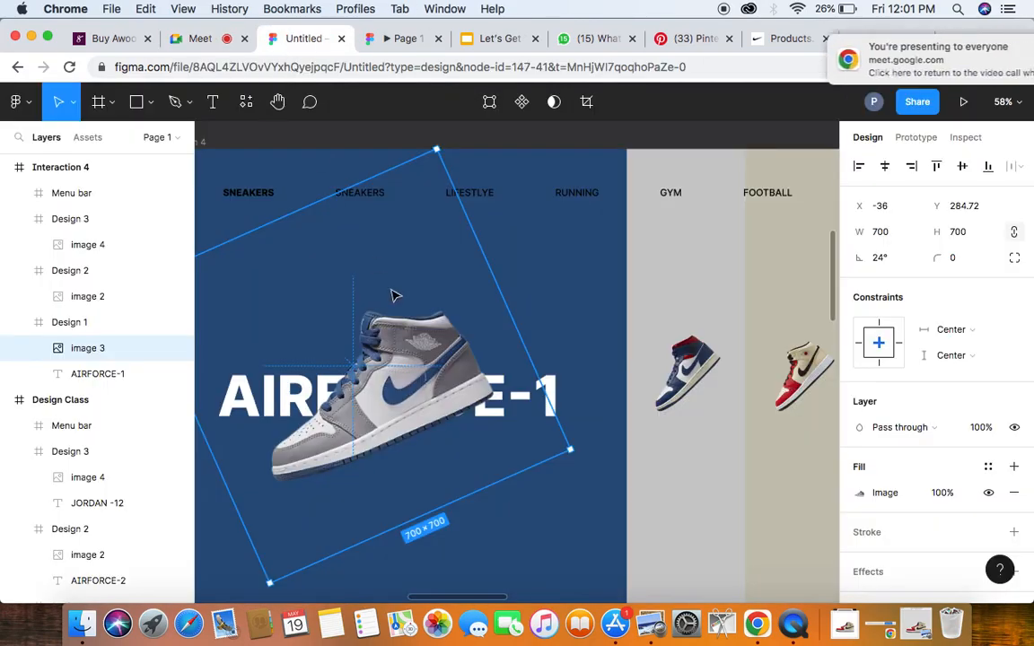
scroll(392, 294, down, 5)
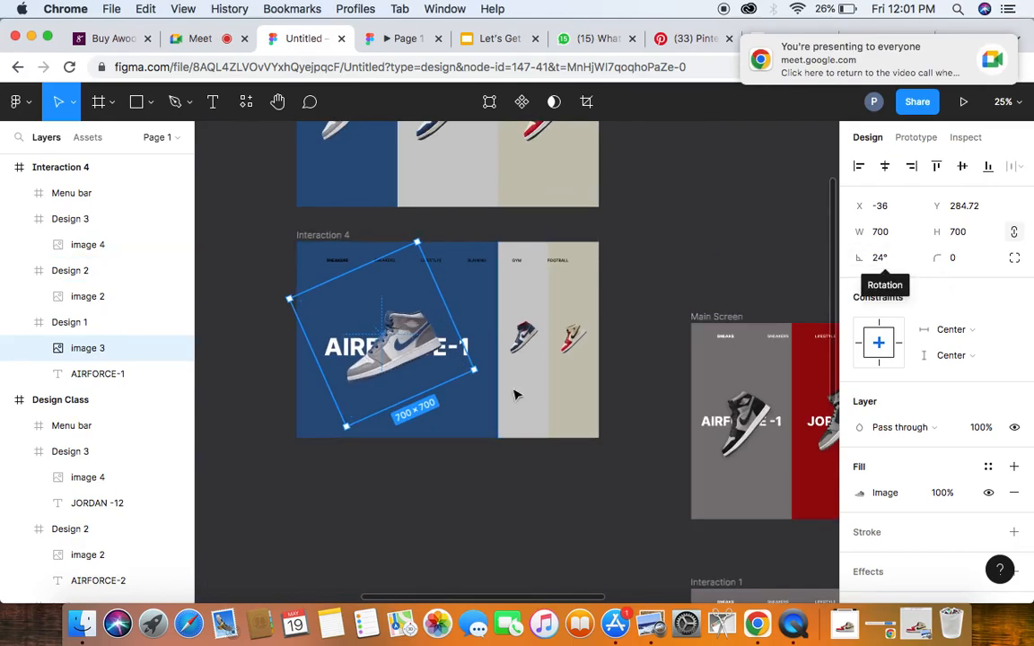
click(262, 406)
scroll(393, 395, right, 3)
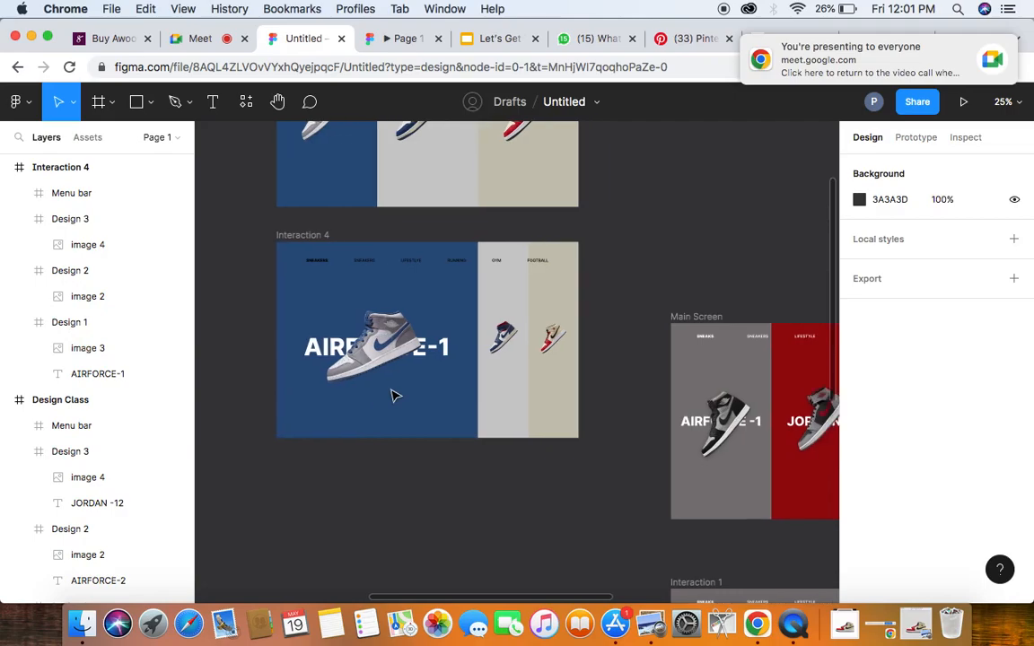
click(278, 226)
scroll(278, 229, up, 5)
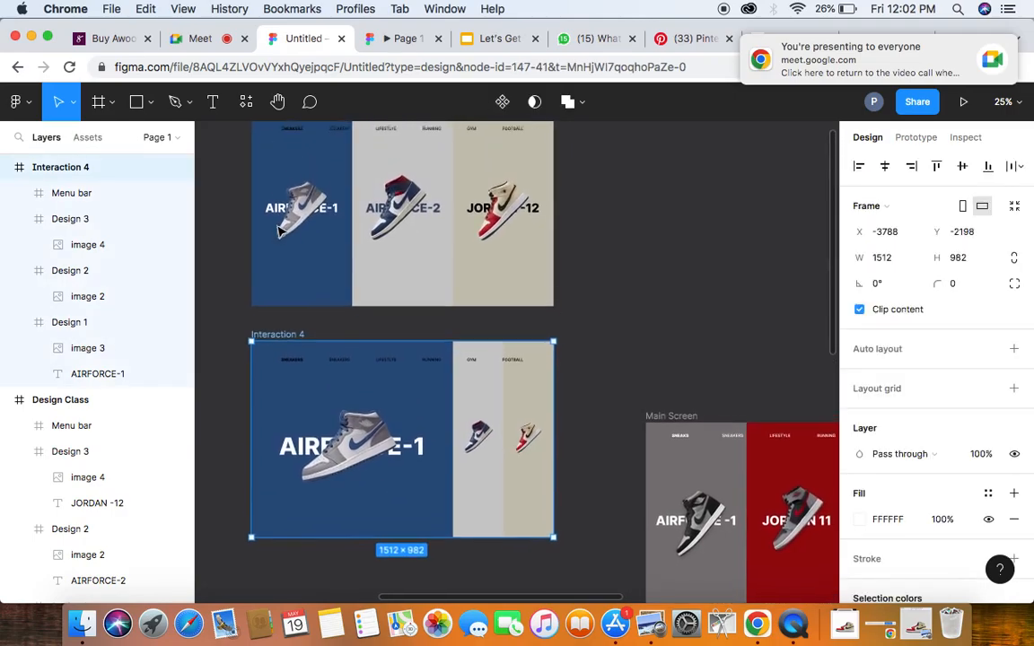
scroll(278, 230, up, 3)
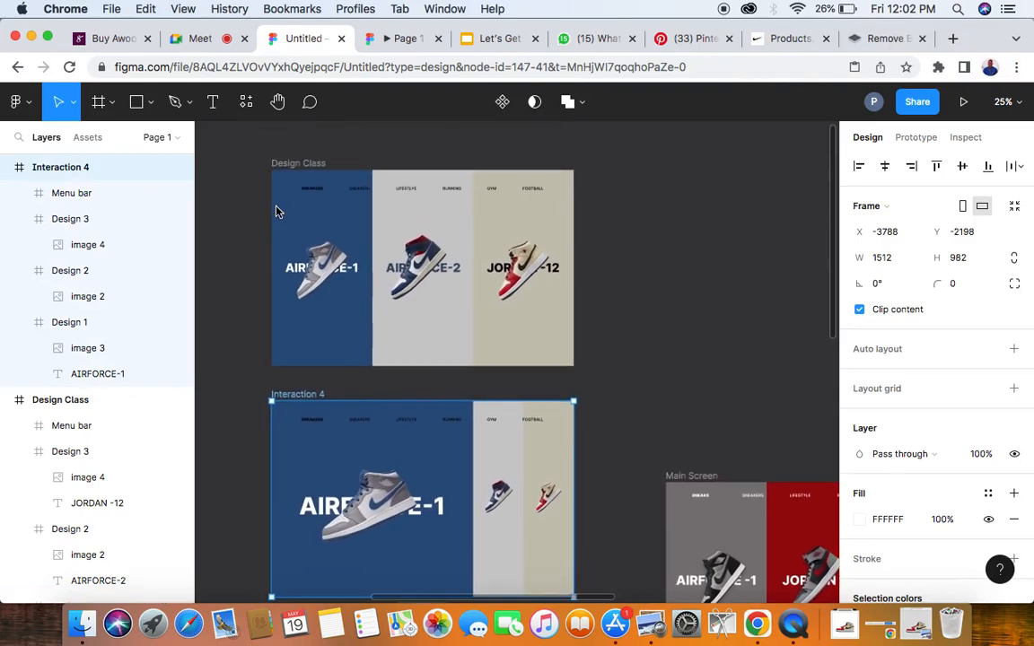
click(296, 164)
scroll(365, 224, down, 3)
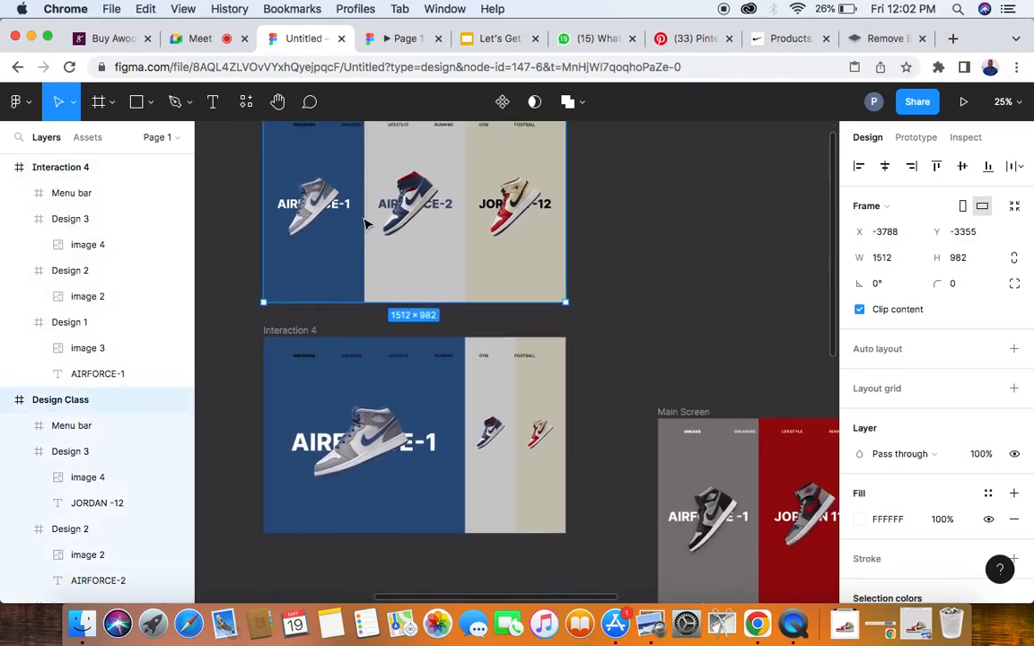
drag(396, 247, 392, 549)
scroll(392, 549, down, 3)
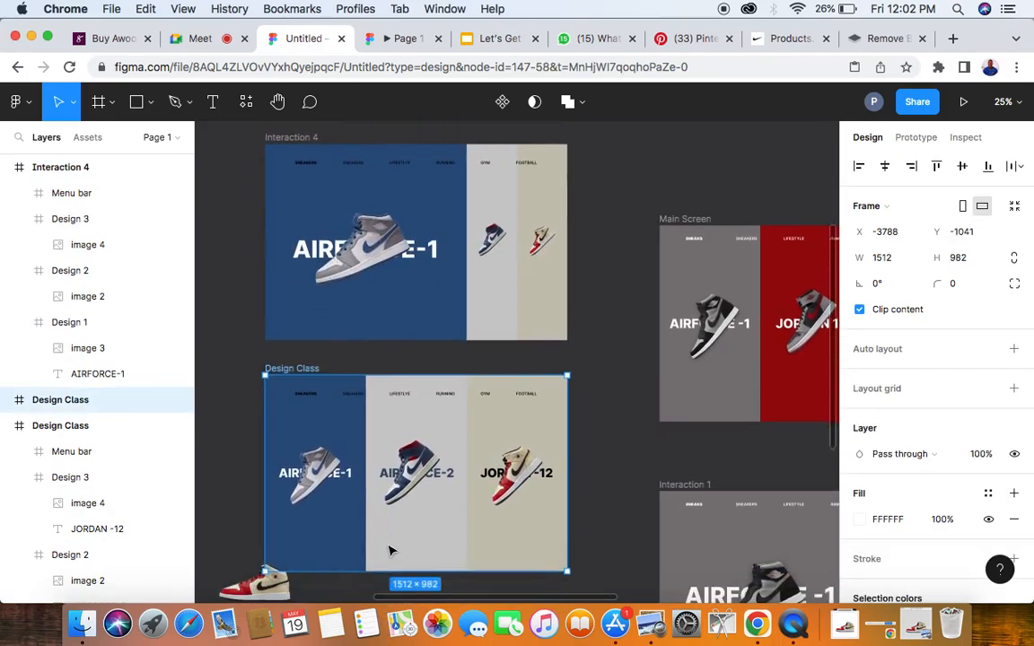
- Delete the stray red-and-cream sneaker image overlapping the lower corner of the duplicated Design Class frame
click(264, 550)
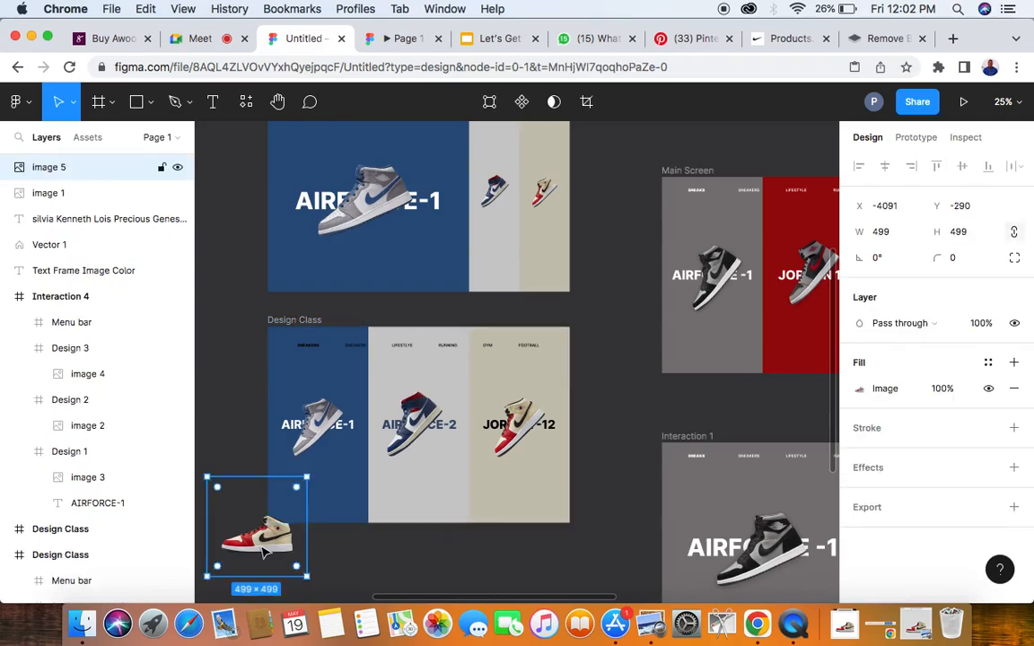
key(Delete)
- In the duplicated Design Class frame, halve the blue Design 1 panel's width to 252 and delete its AIRFORCE-1 text
scroll(326, 388, up, 3)
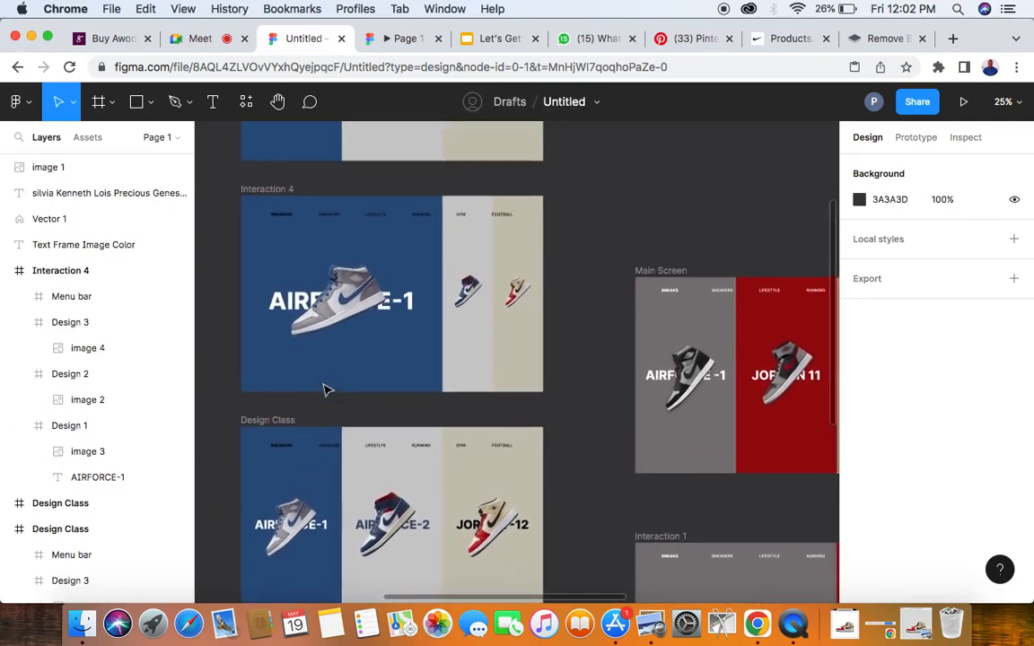
scroll(326, 387, right, 2)
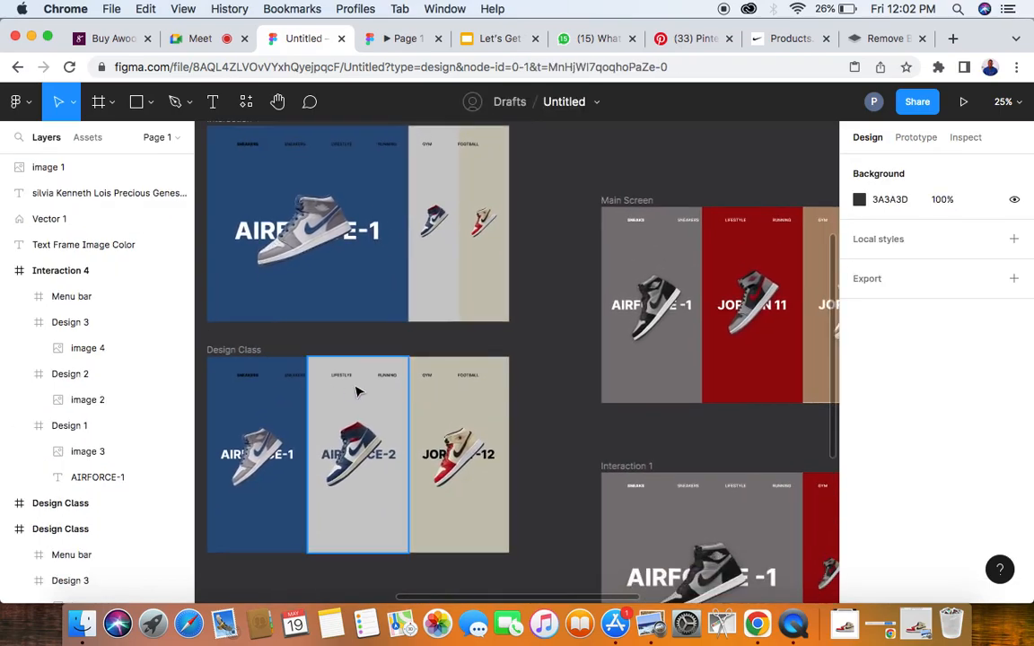
scroll(356, 391, down, 1)
scroll(357, 391, up, 5)
scroll(356, 391, down, 2)
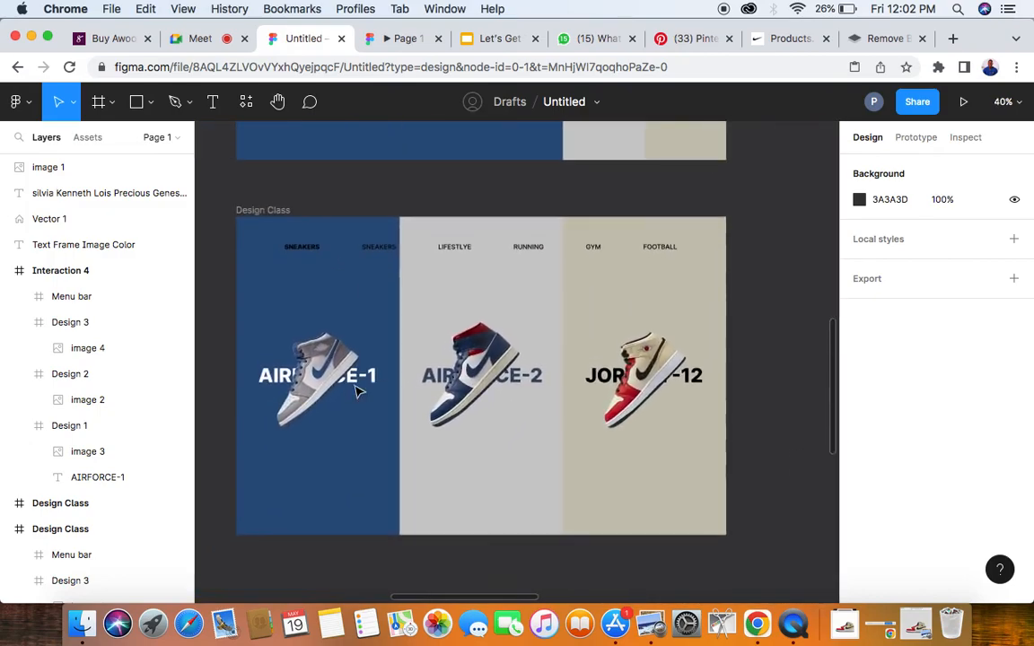
click(289, 293)
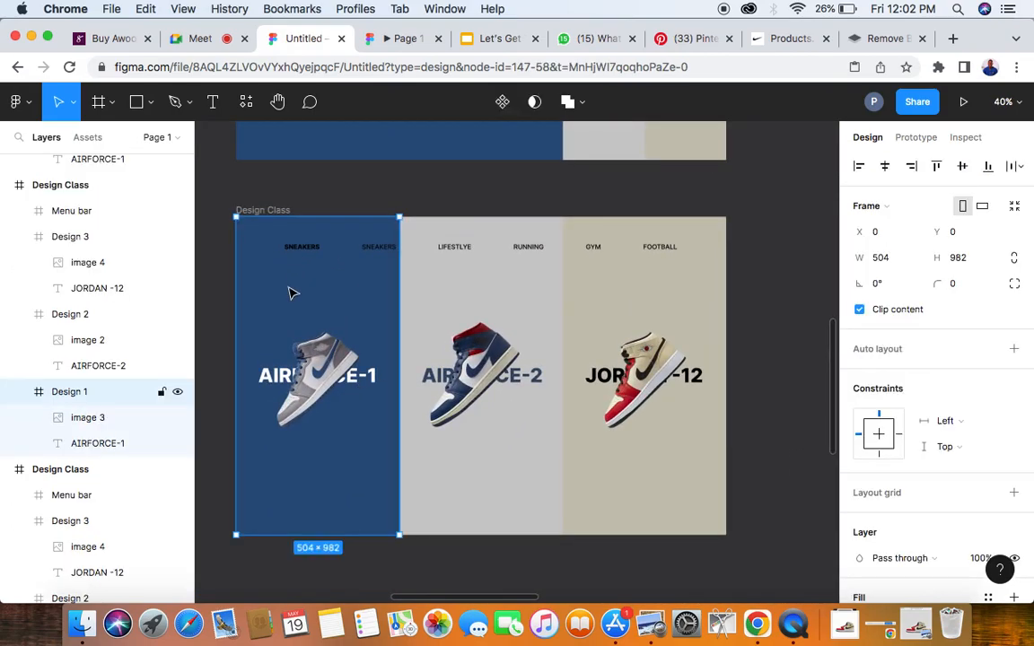
click(896, 261)
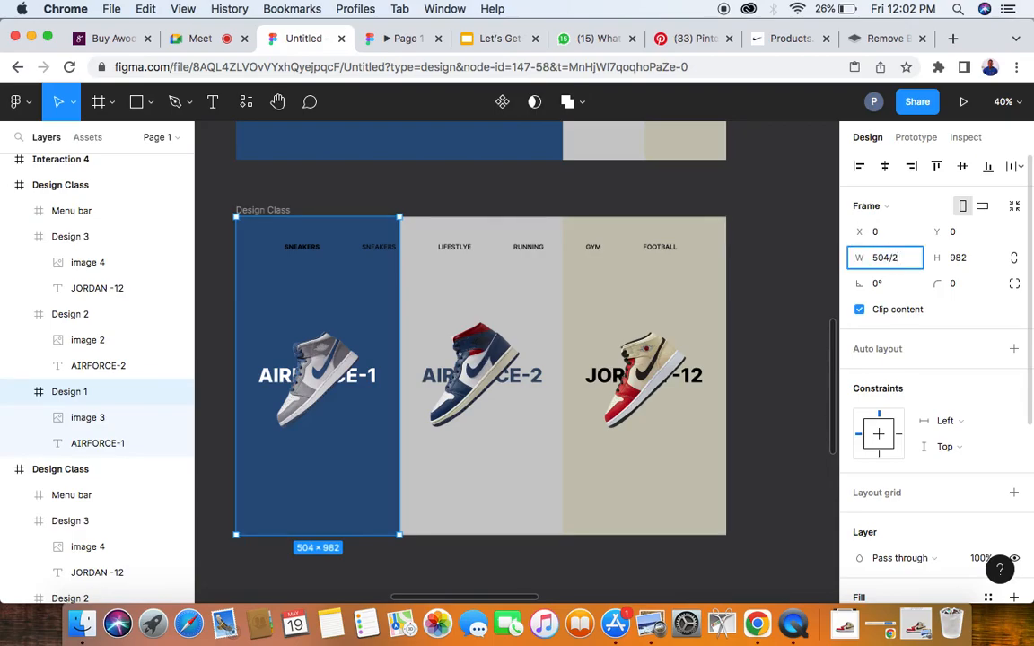
text(/2)
key(Return)
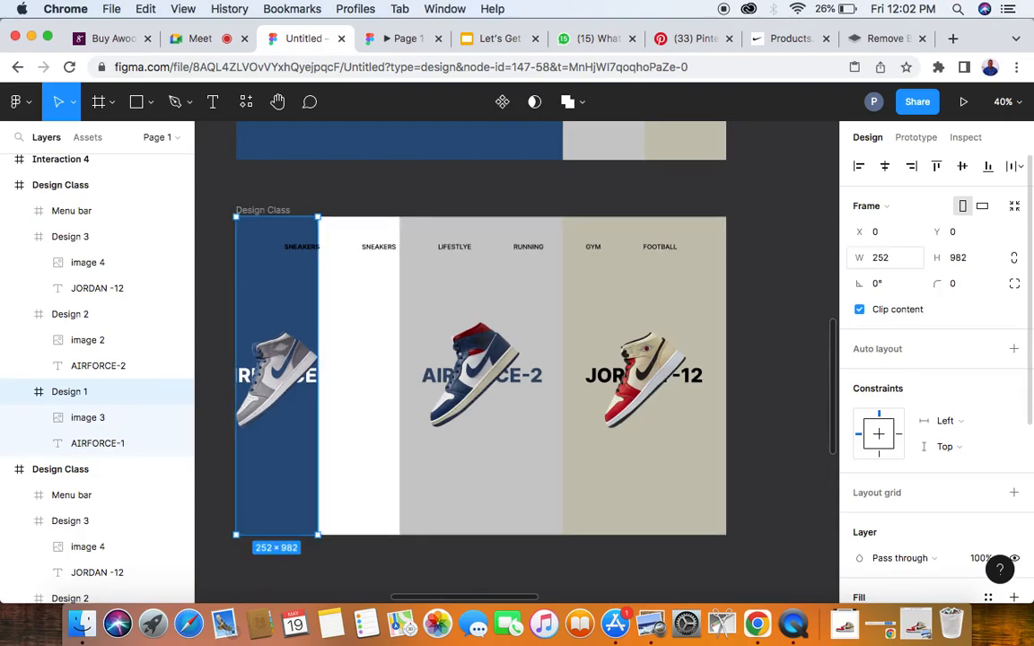
click(114, 448)
key(Delete)
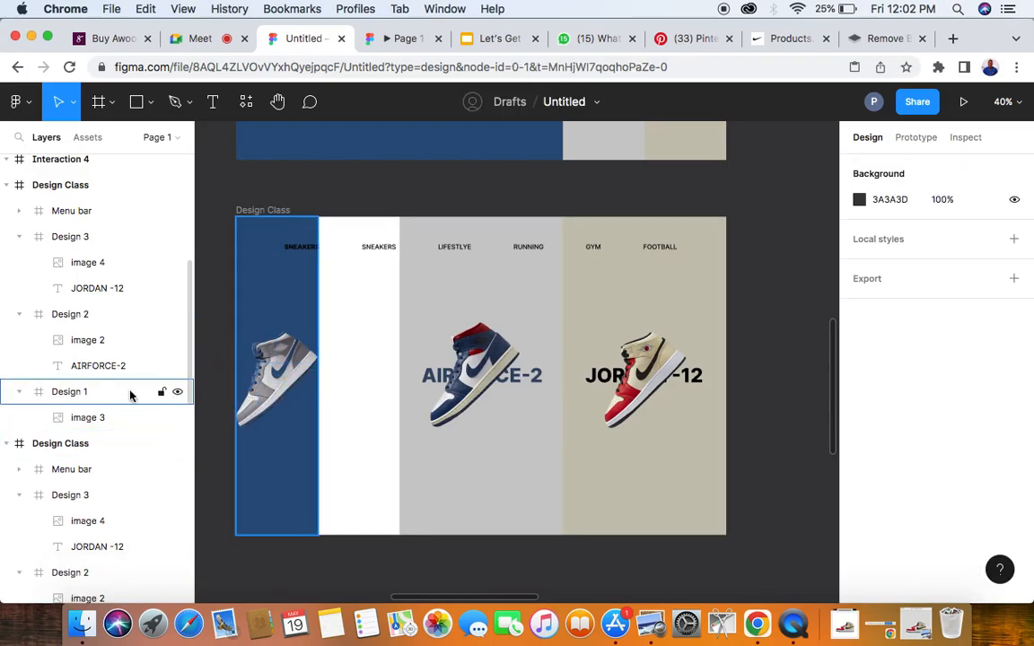
- Halve the beige Design 3 panel's width to 252 and move it to the frame's right edge at X 1260
click(643, 315)
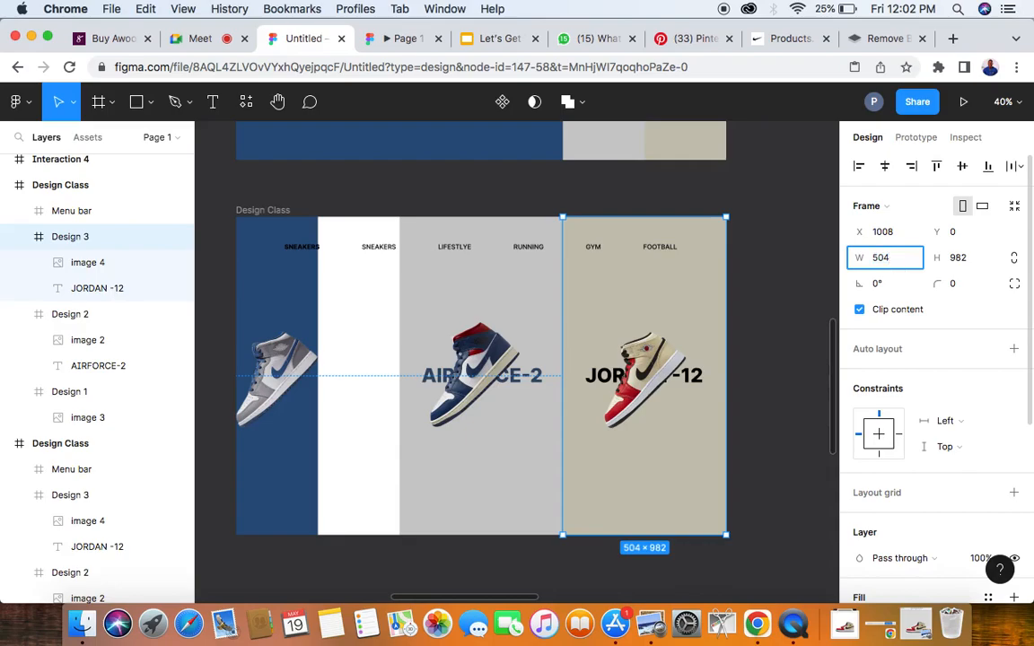
key(Return)
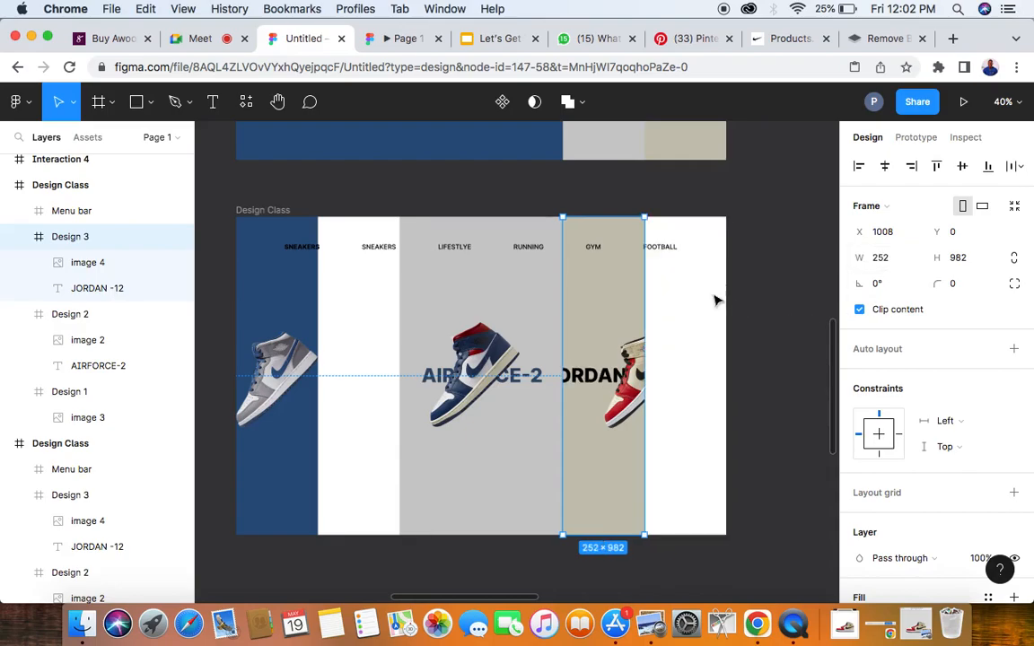
drag(616, 327, 699, 325)
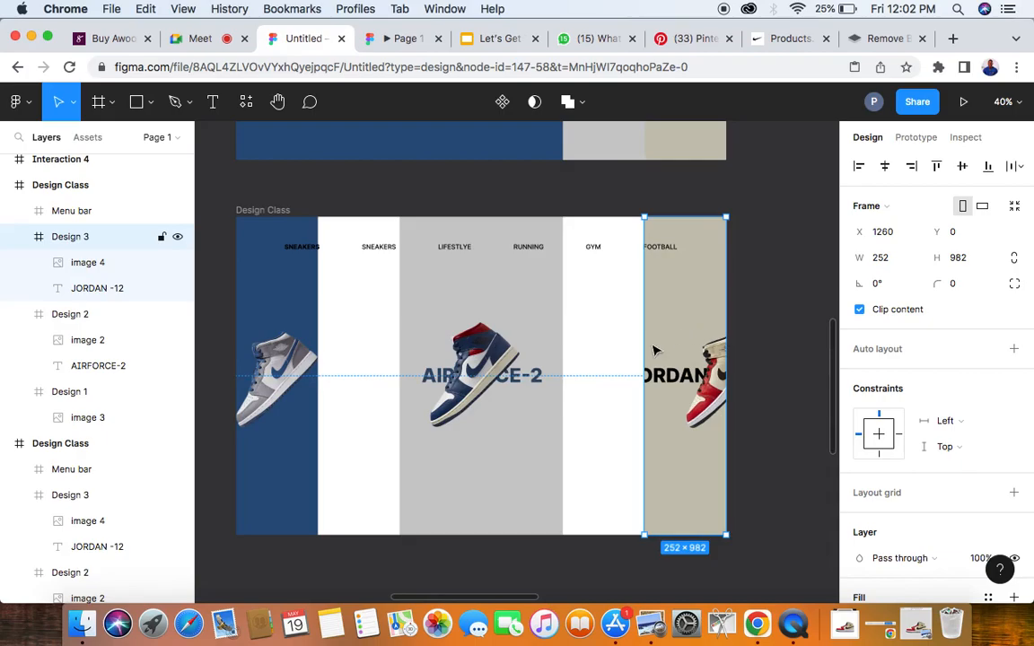
- Delete Design 3's JORDAN -12 text and halve its sneaker image to 225 × 225
click(117, 288)
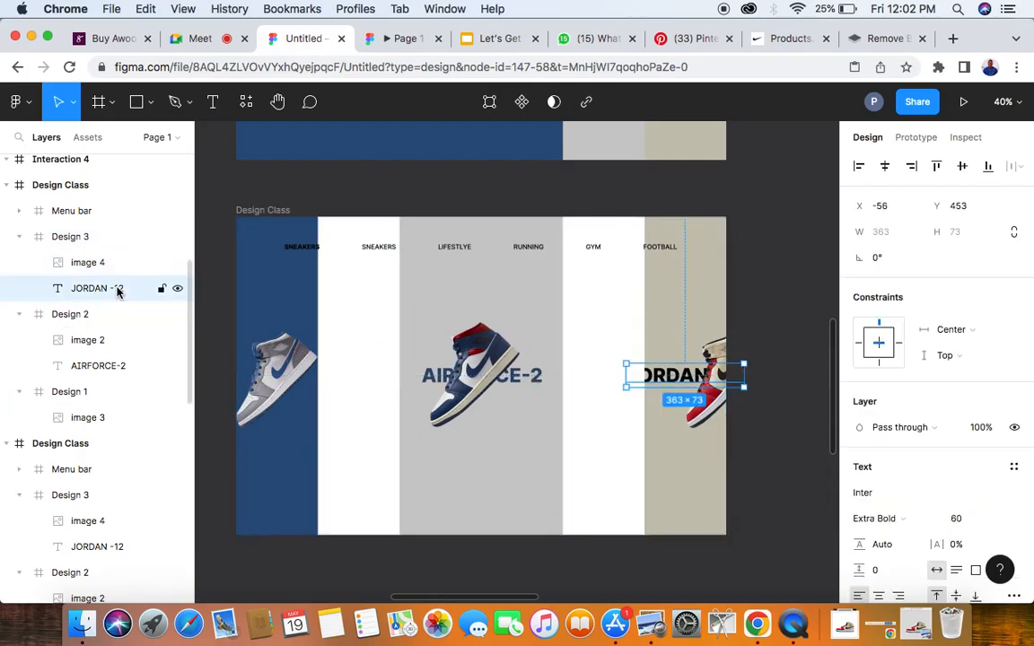
key(Delete)
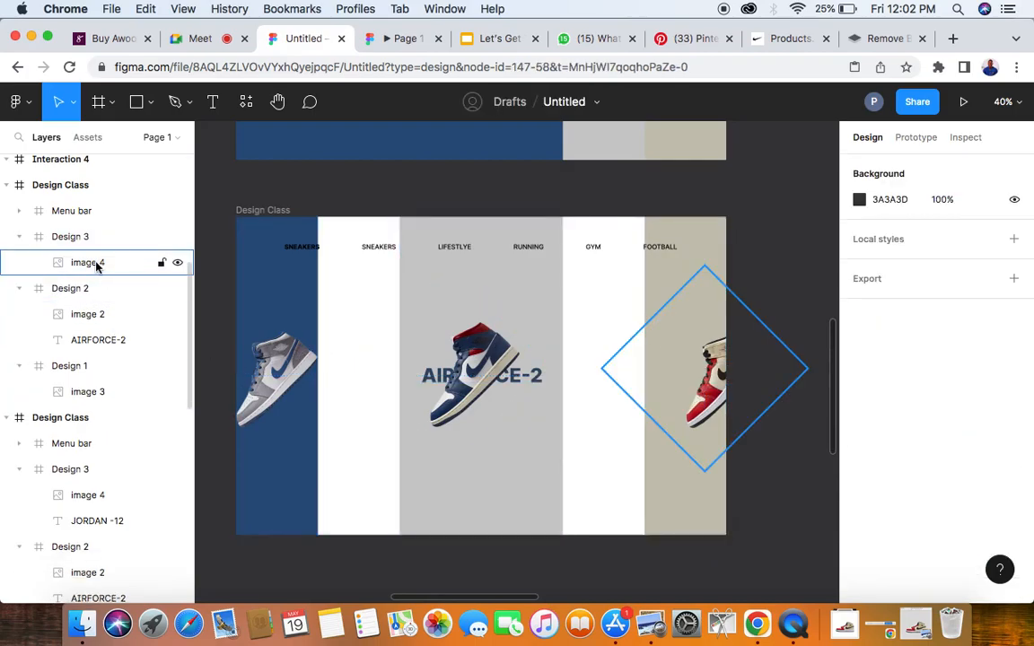
click(90, 262)
click(901, 236)
text(/)
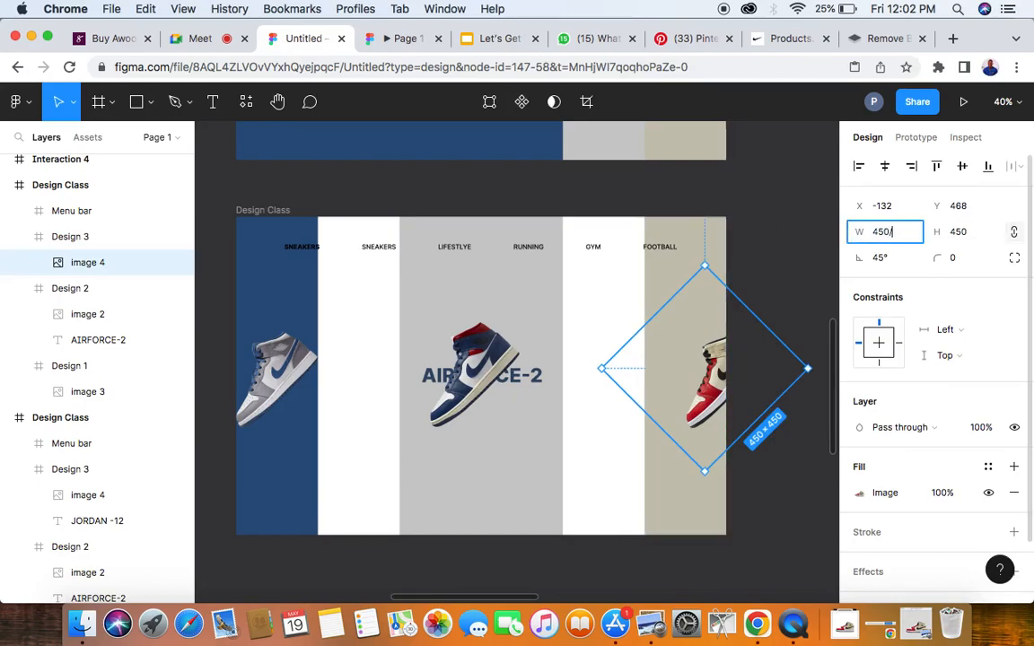
text(2)
key(Return)
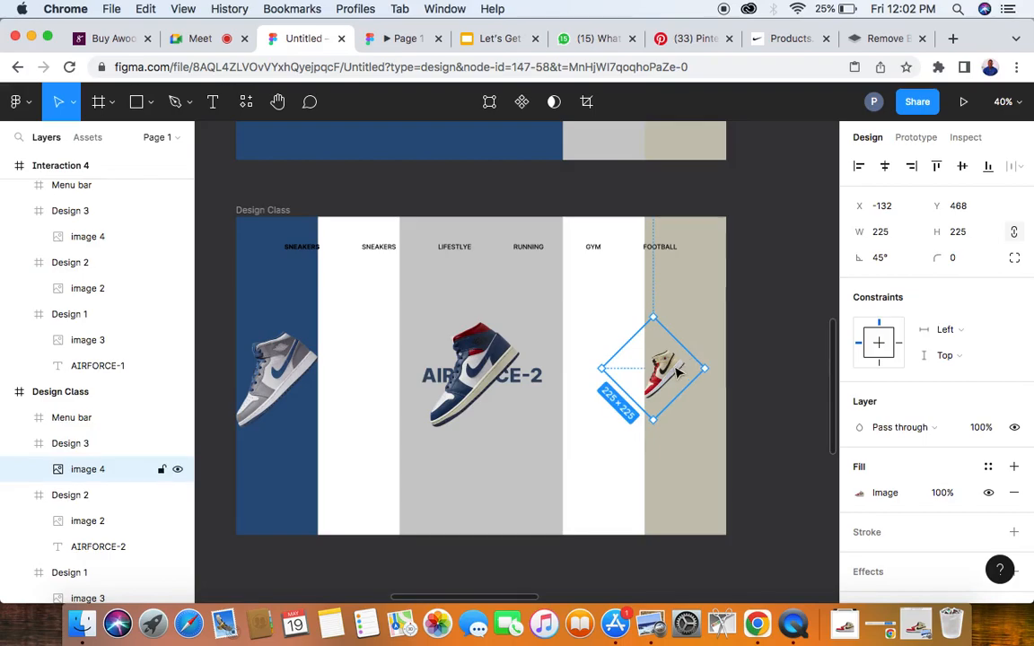
- Centre Design 3's small sneaker horizontally in its panel, then nudge it left to X -53
click(886, 172)
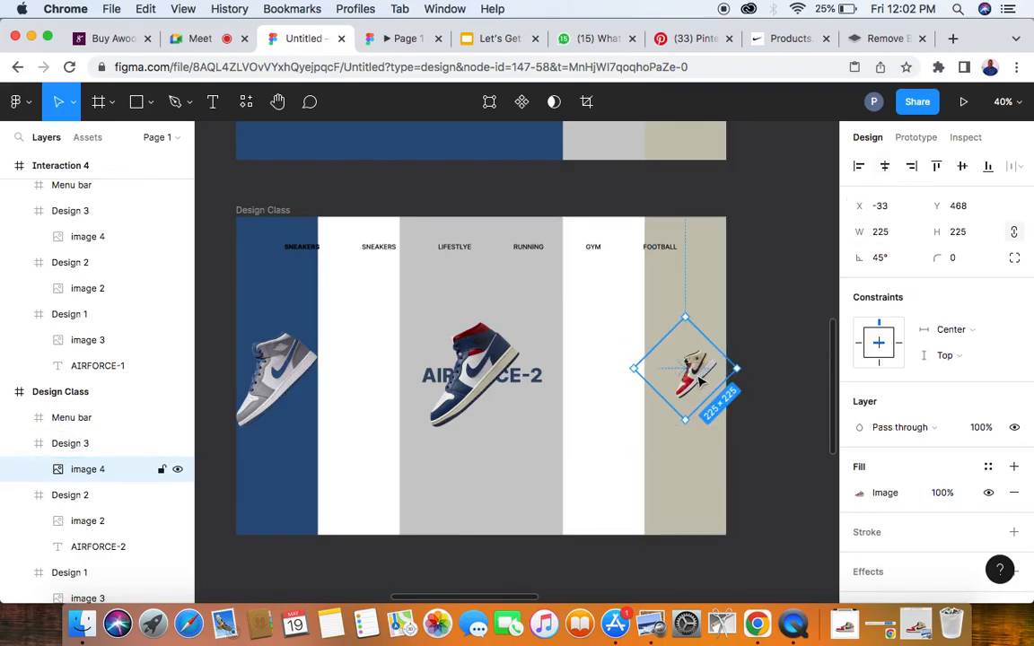
key(shift+Left)
key(shift+Left)
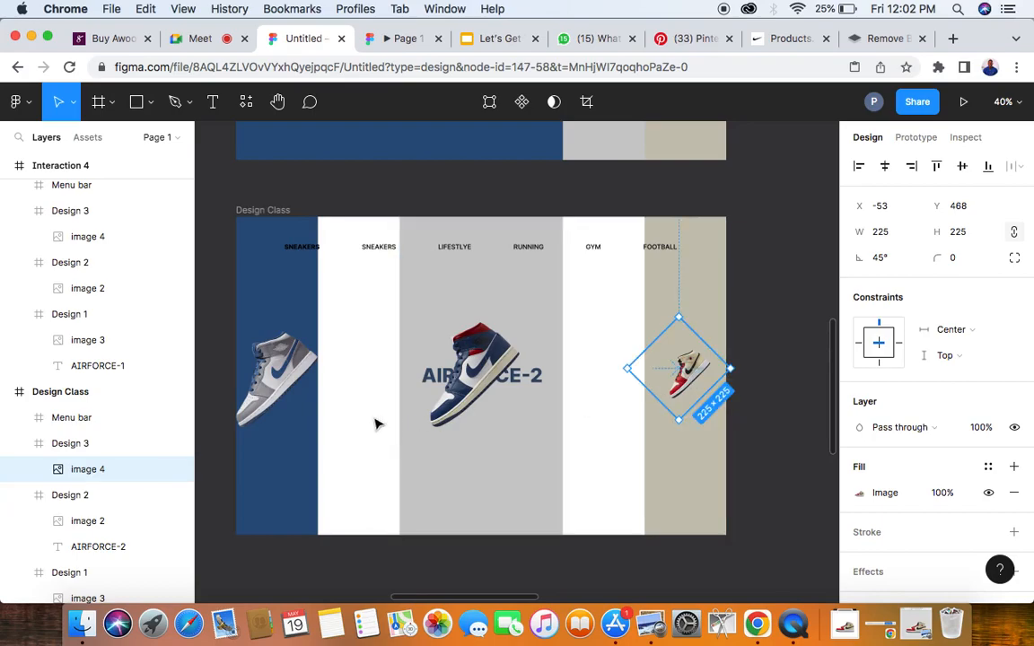
- Halve the blue panel's sneaker image to 225 × 225 and move it into the panel's middle at X -46, Y about 468
click(278, 389)
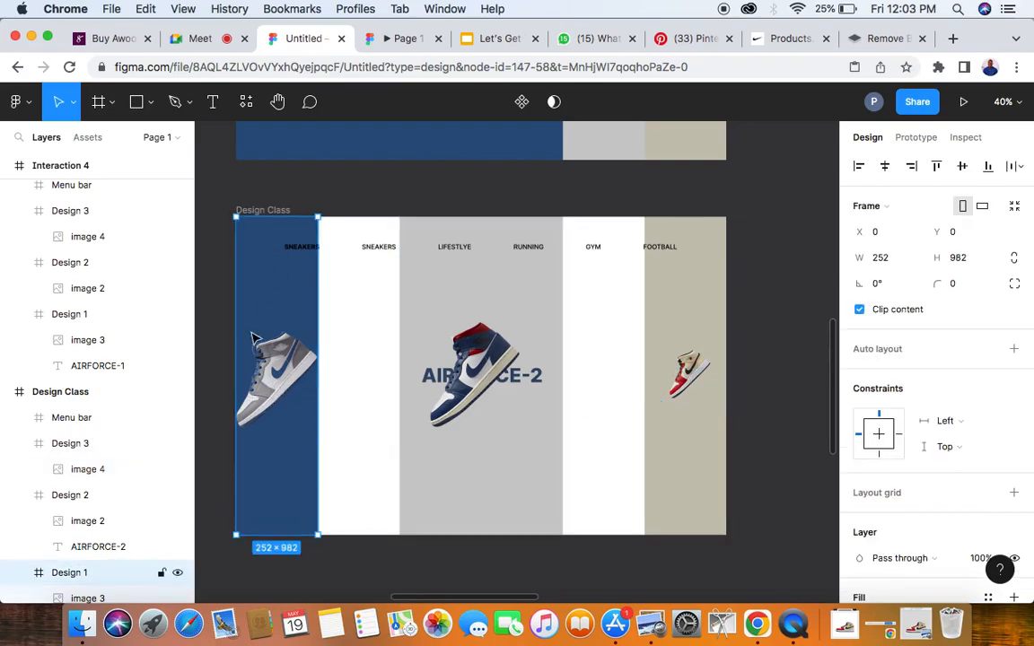
scroll(22, 446, down, 3)
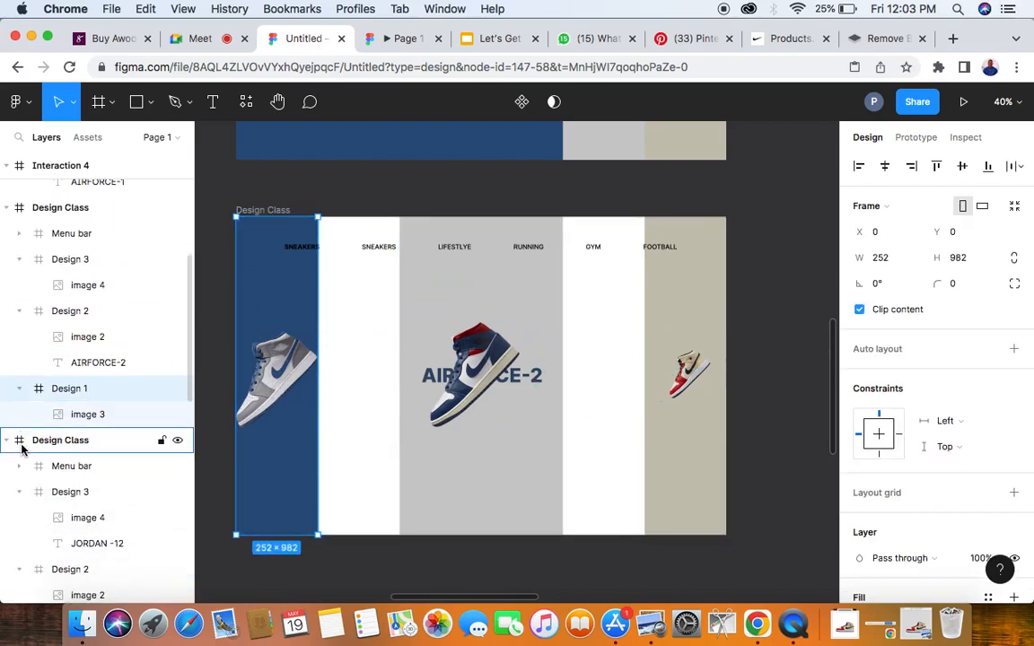
click(85, 417)
click(900, 233)
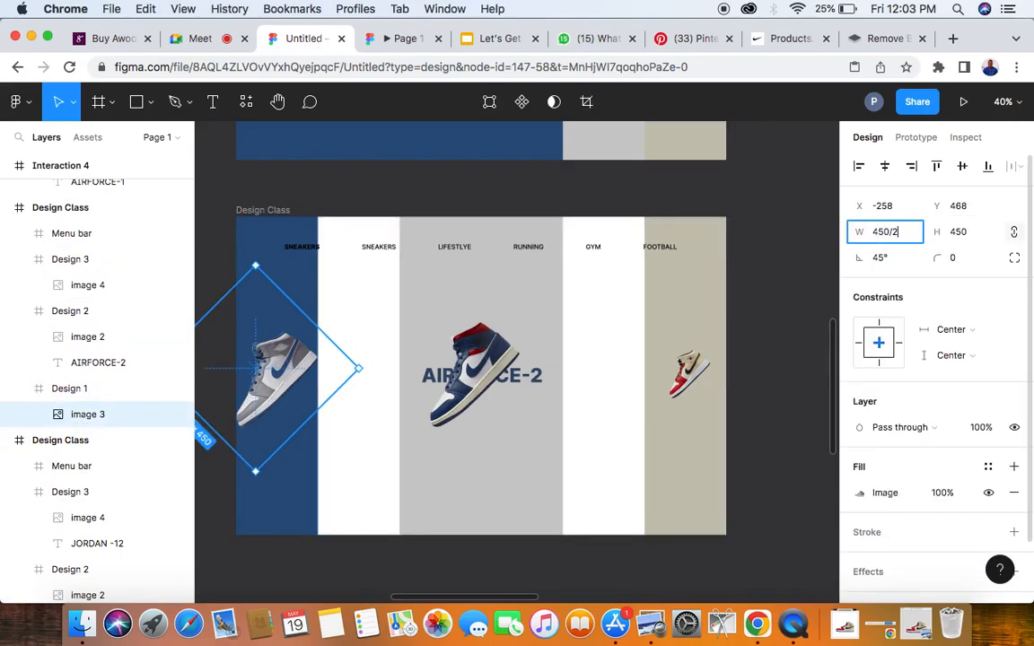
text(/2)
key(Return)
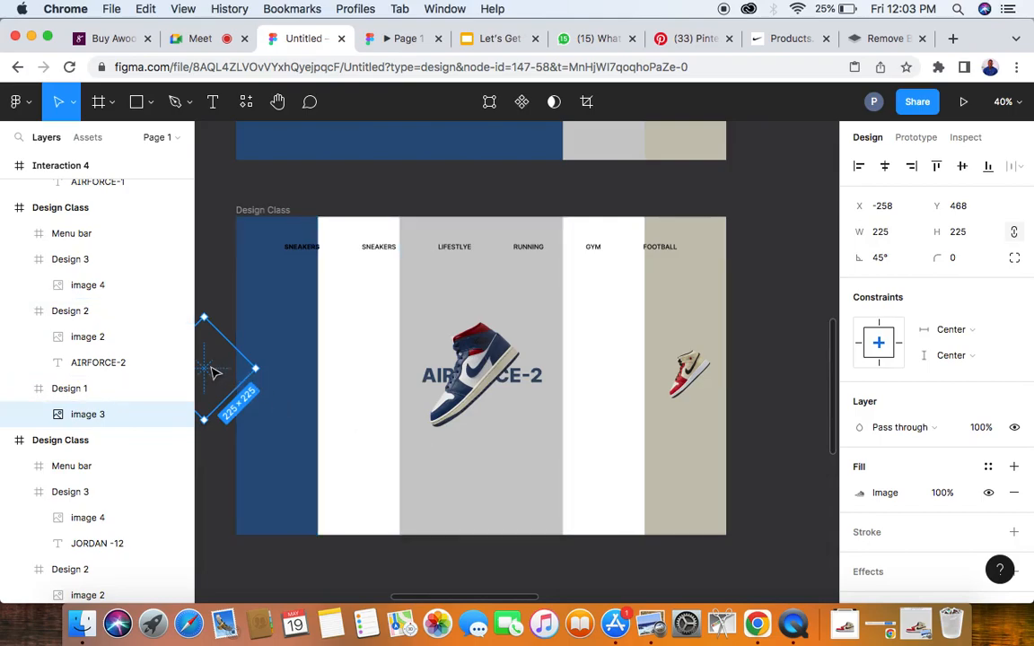
drag(227, 373, 282, 371)
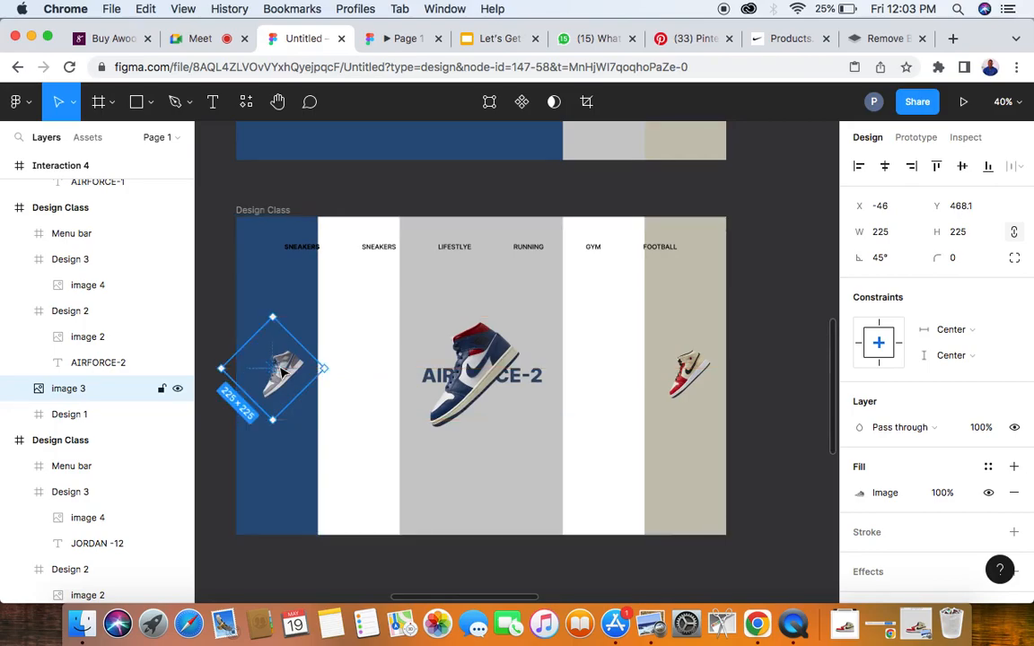
click(215, 333)
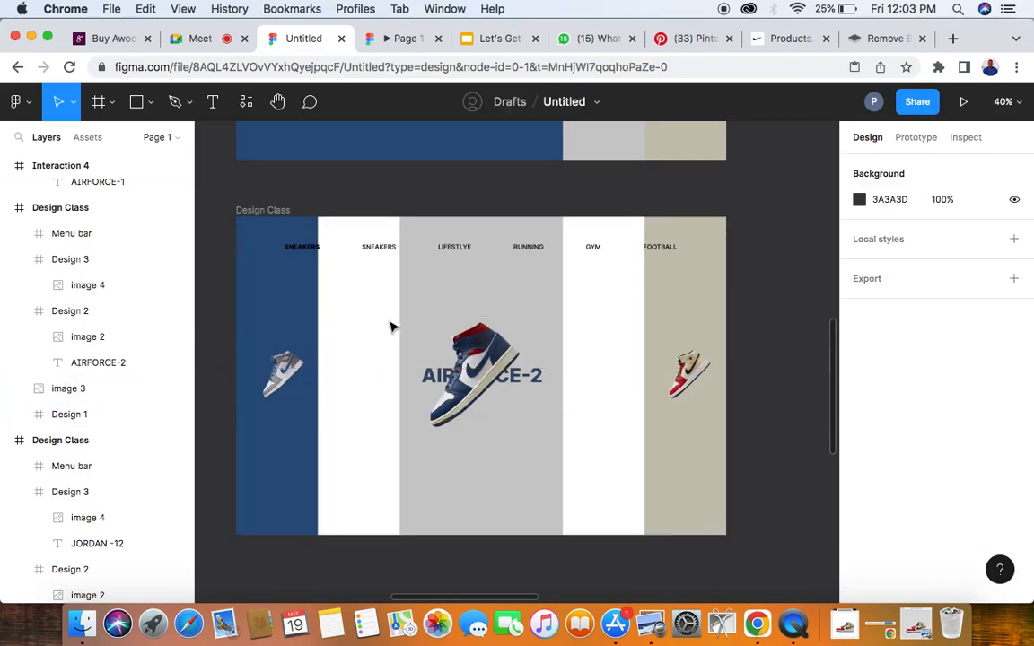
- Double the grey Design 2 panel's width to 1008 and centre it horizontally in the frame
click(430, 294)
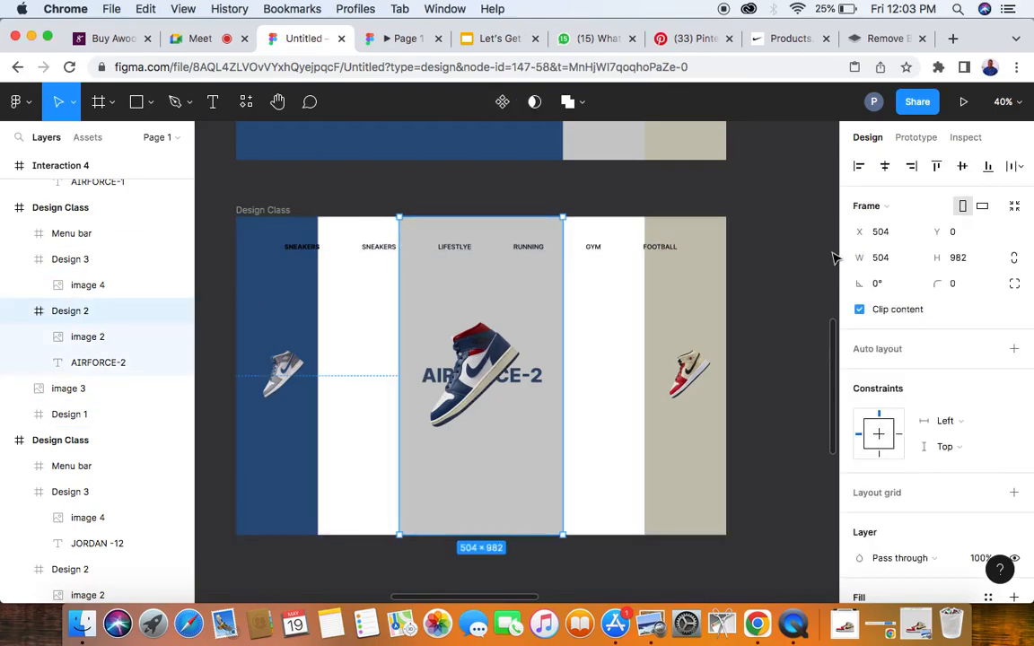
click(895, 261)
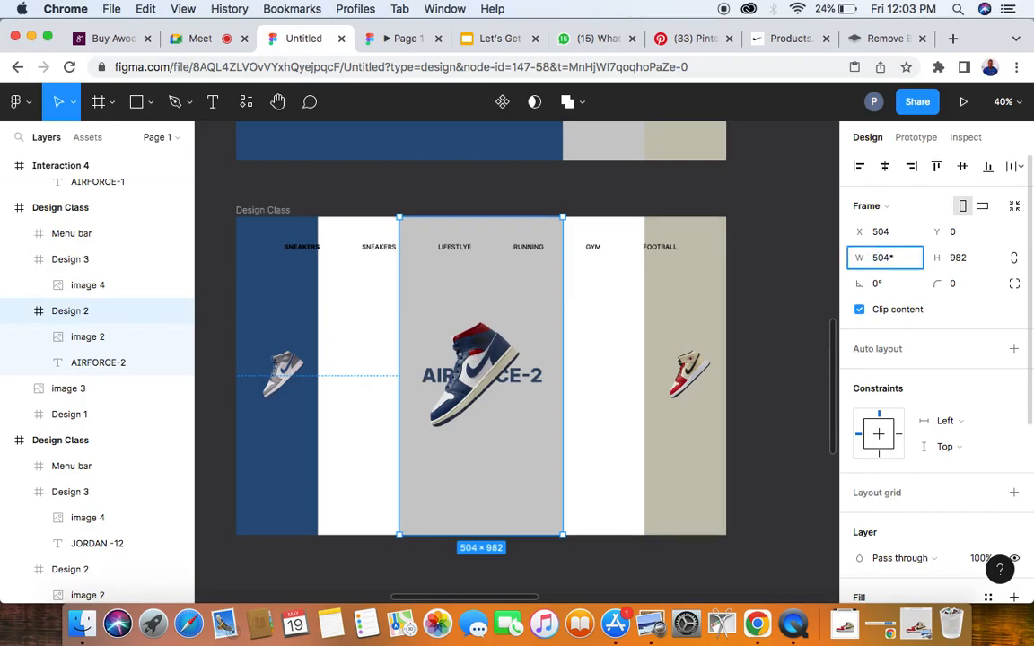
key(Return)
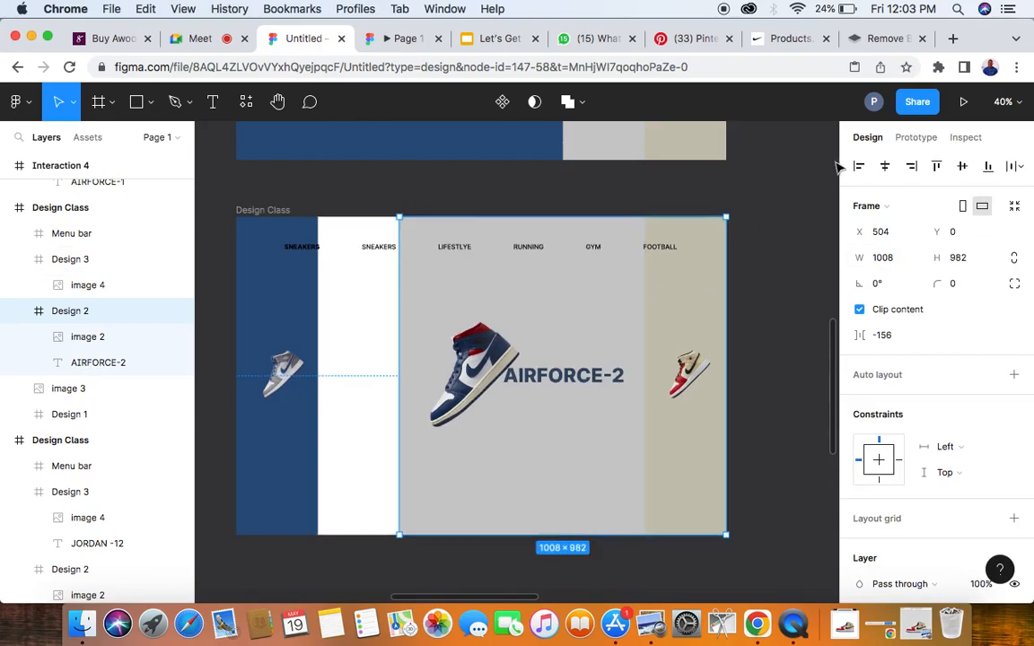
click(884, 169)
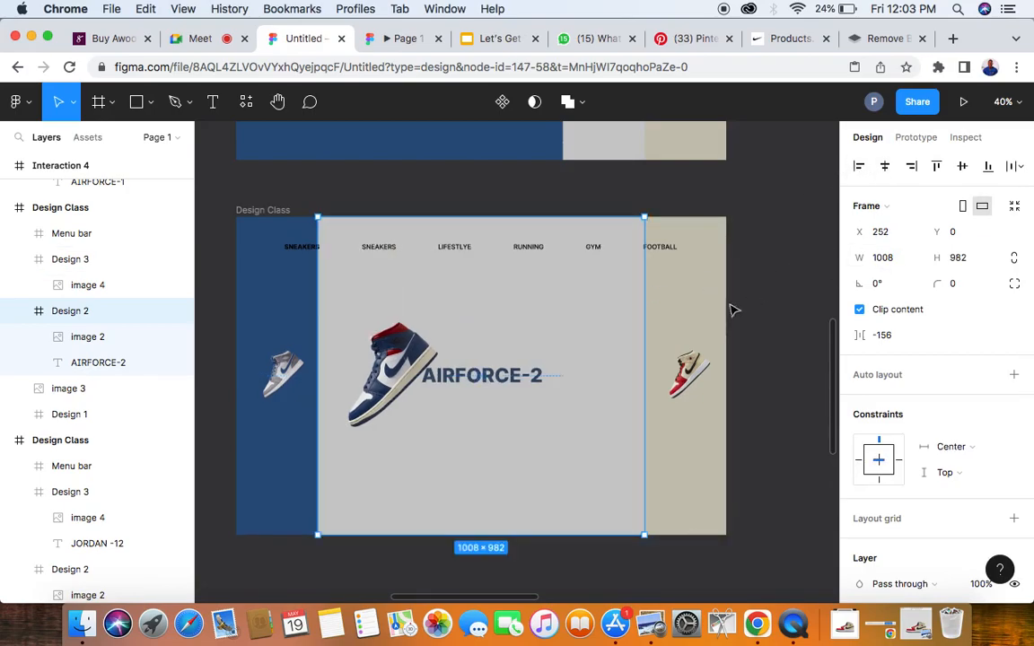
click(757, 318)
- Set Design 2's AIRFORCE-2 text to size 120 and centre it horizontally in the panel
click(479, 383)
click(87, 363)
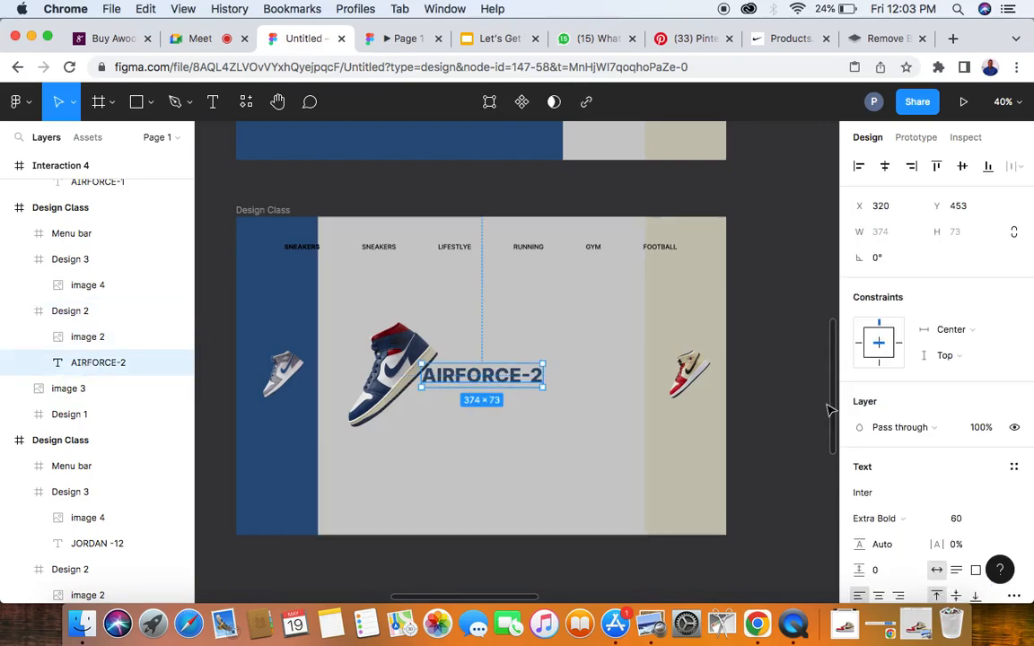
click(959, 520)
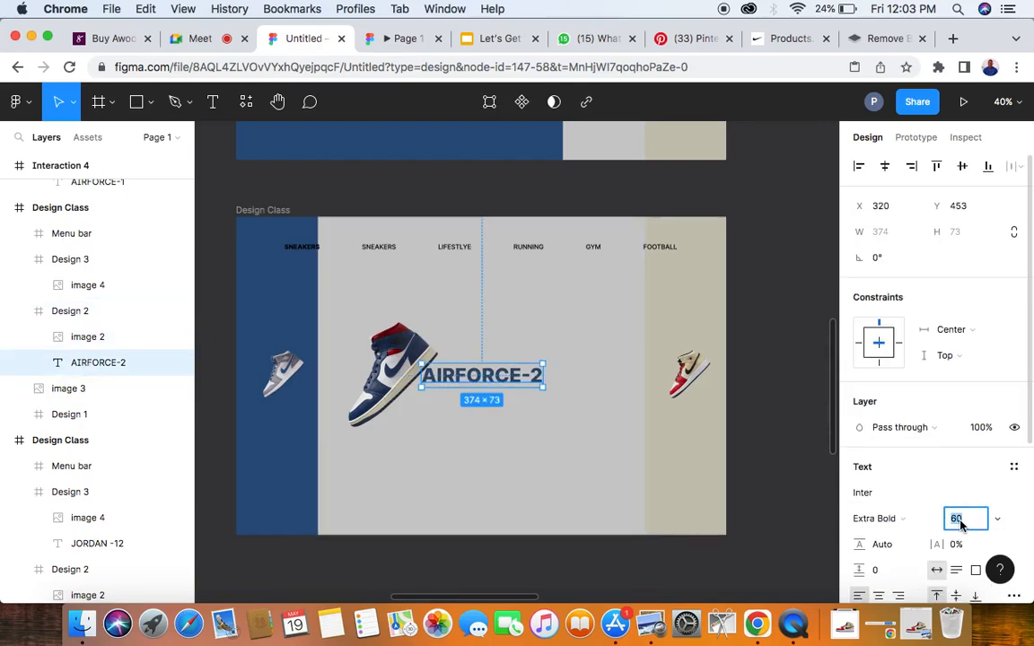
key(Return)
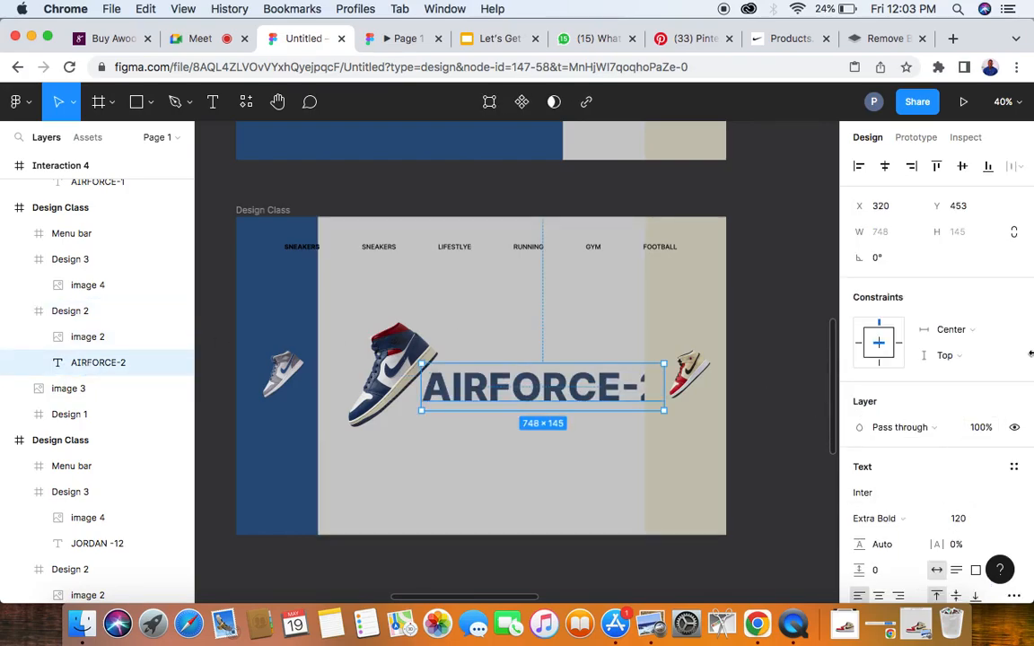
click(886, 167)
- Enlarge Design 2's sneaker image to 700 × 700 and set its rotation to 24°
click(417, 358)
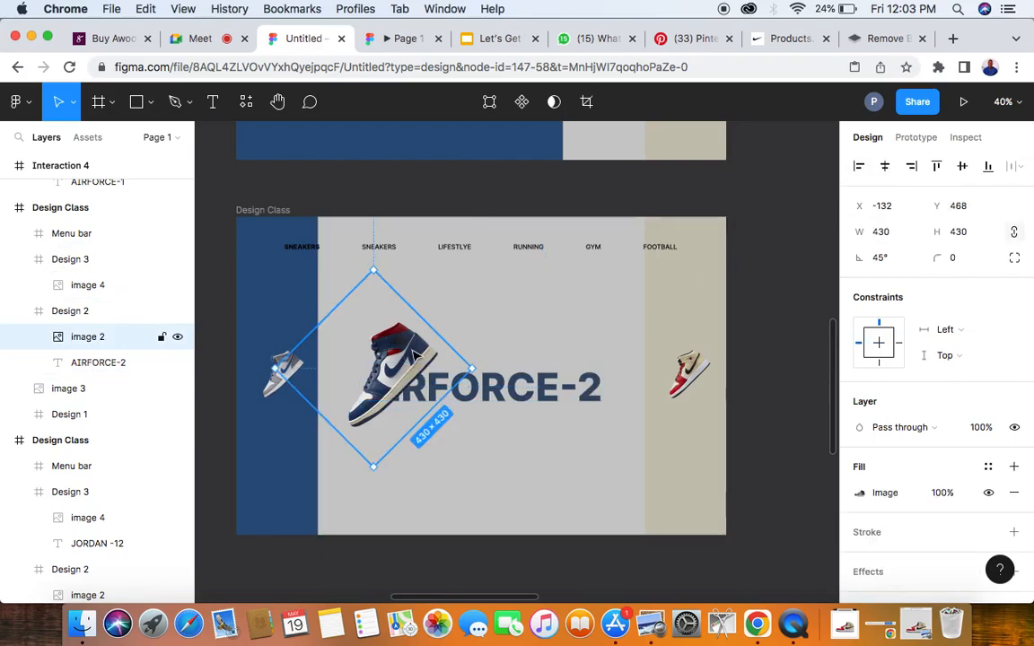
click(881, 233)
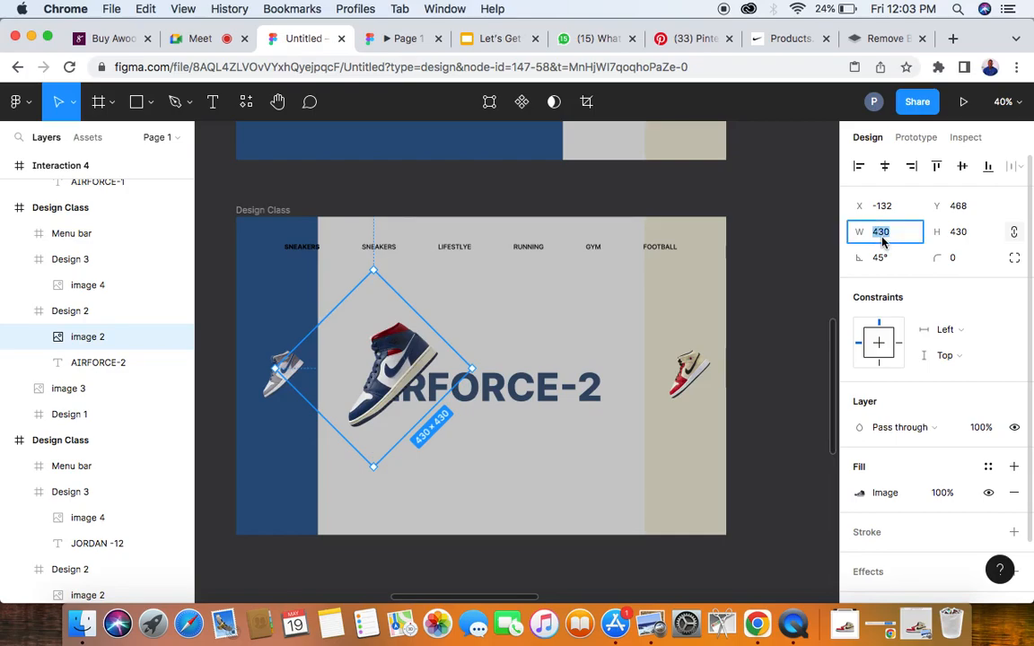
text(700)
key(Return)
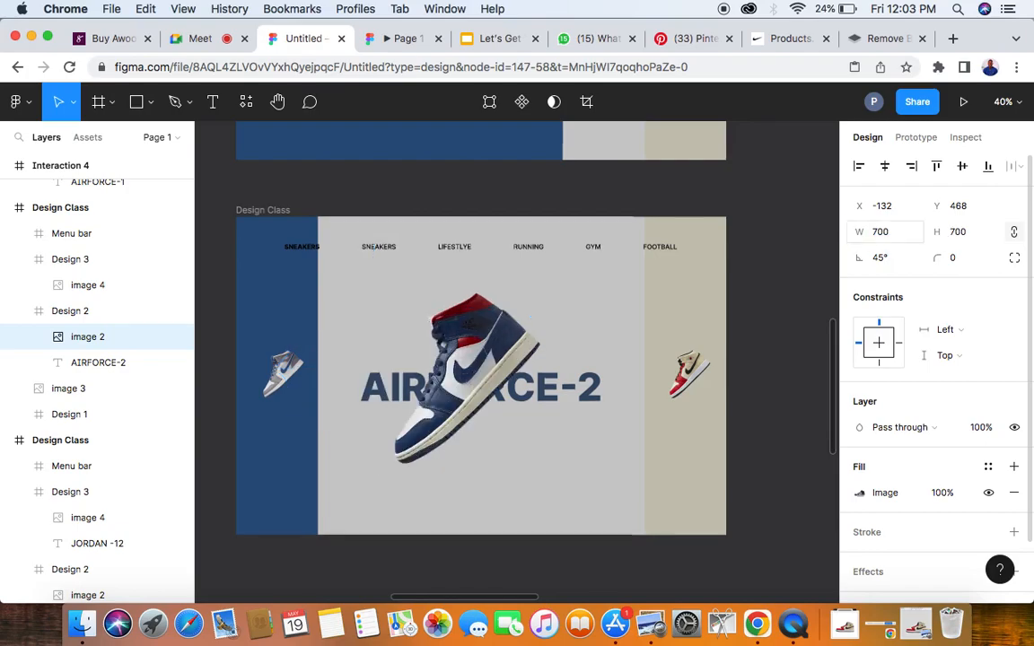
click(883, 258)
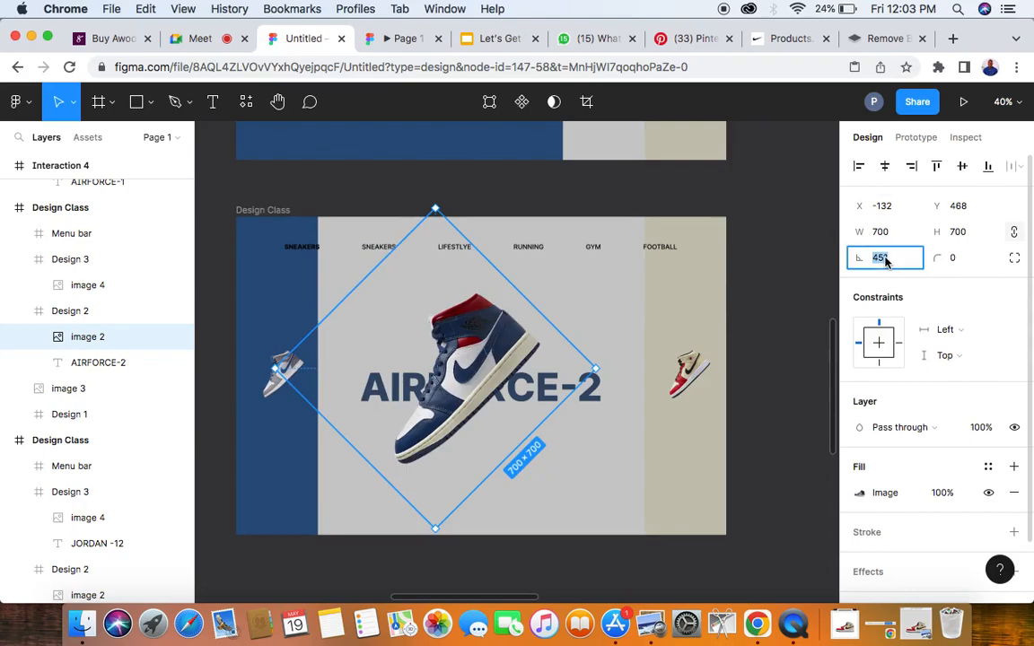
text(24)
key(Return)
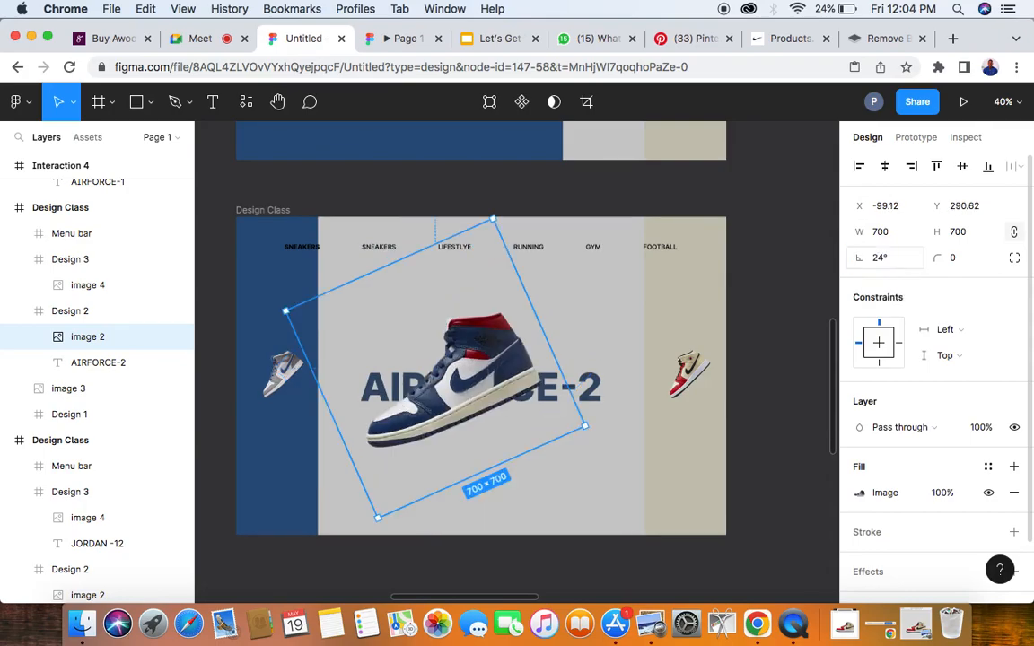
- Resize Design 2's large sneaker image to 650 × 650
scroll(662, 346, down, 5)
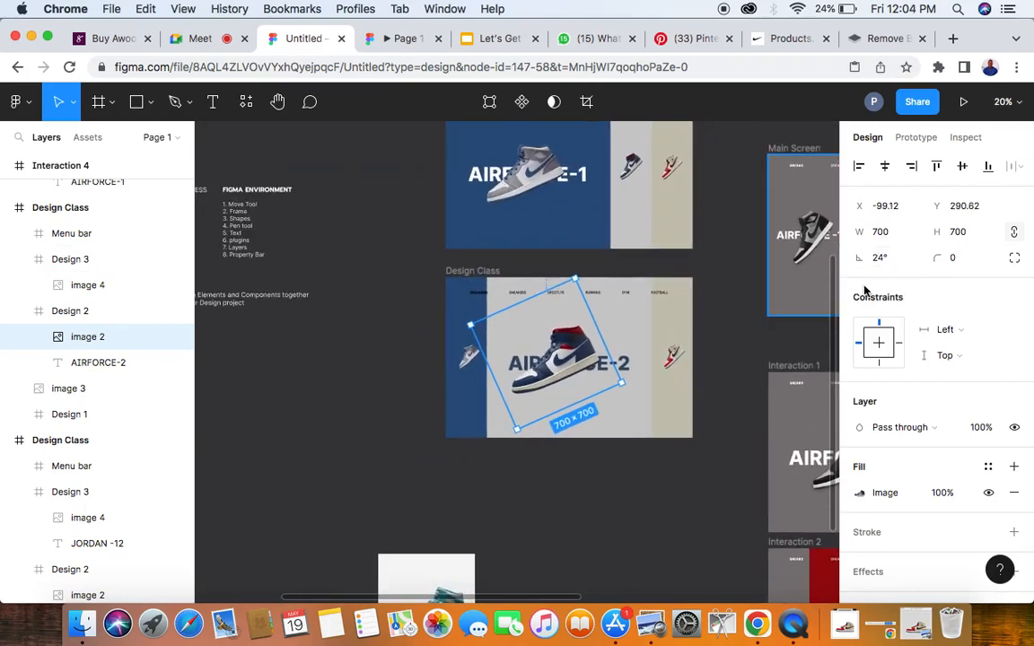
click(885, 233)
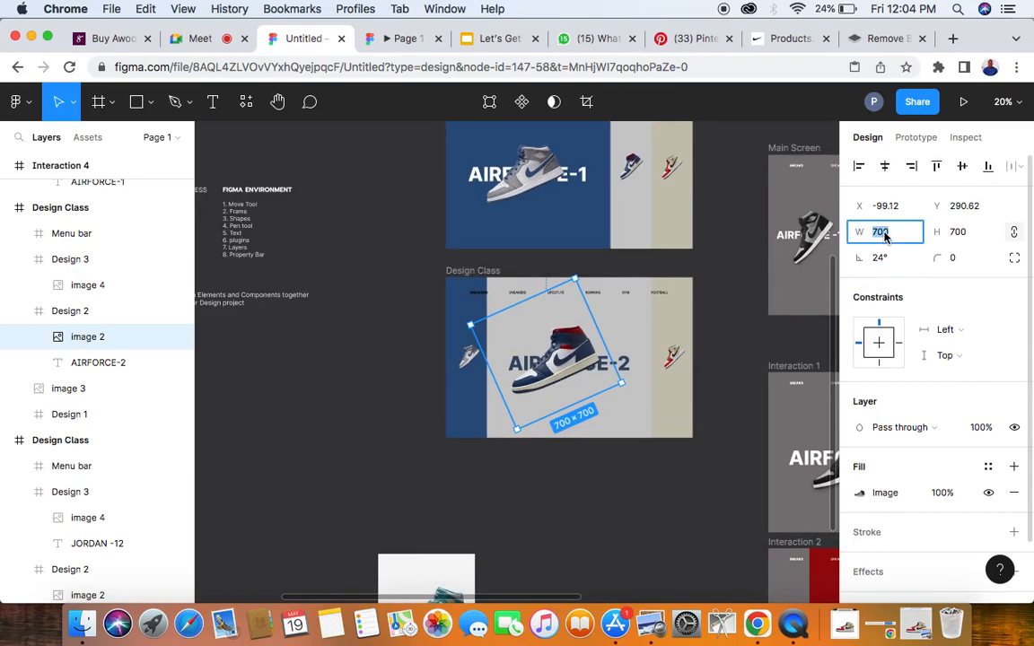
text(65)
key(Return)
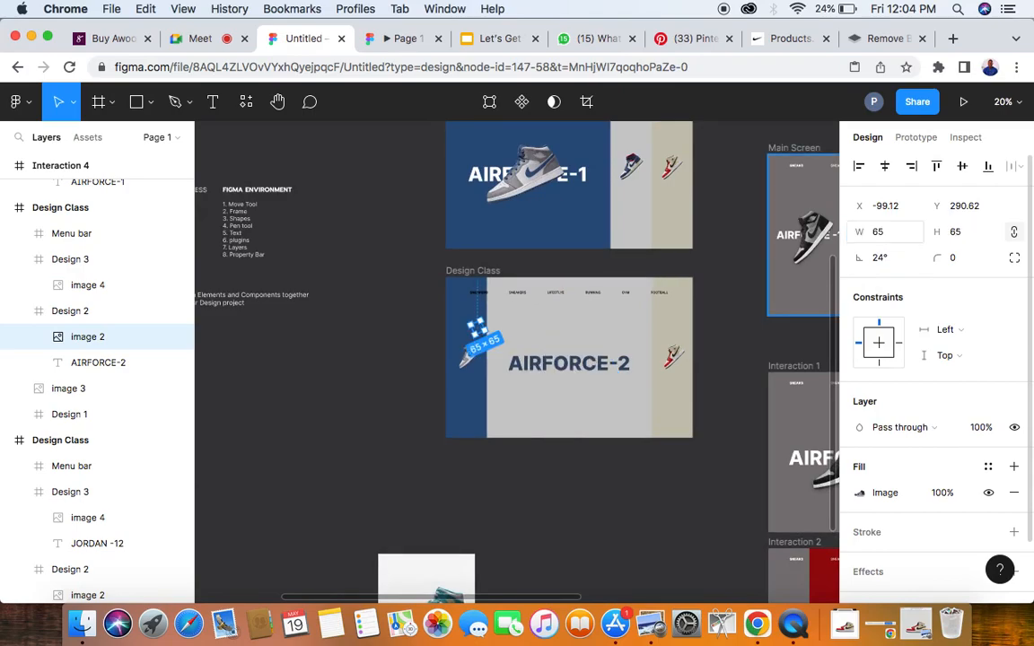
click(898, 233)
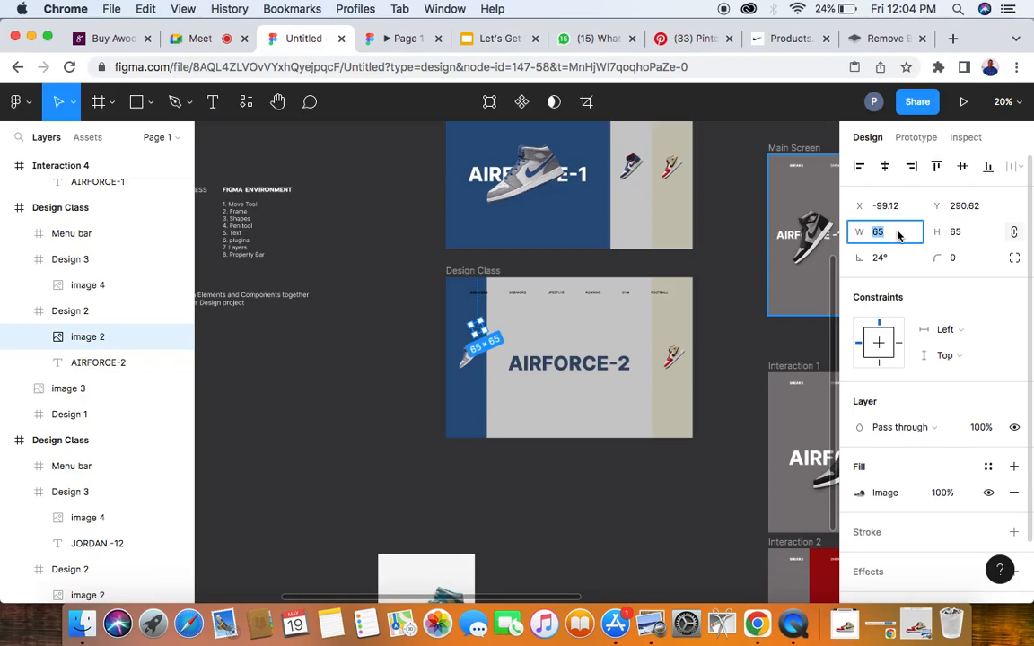
key(Return)
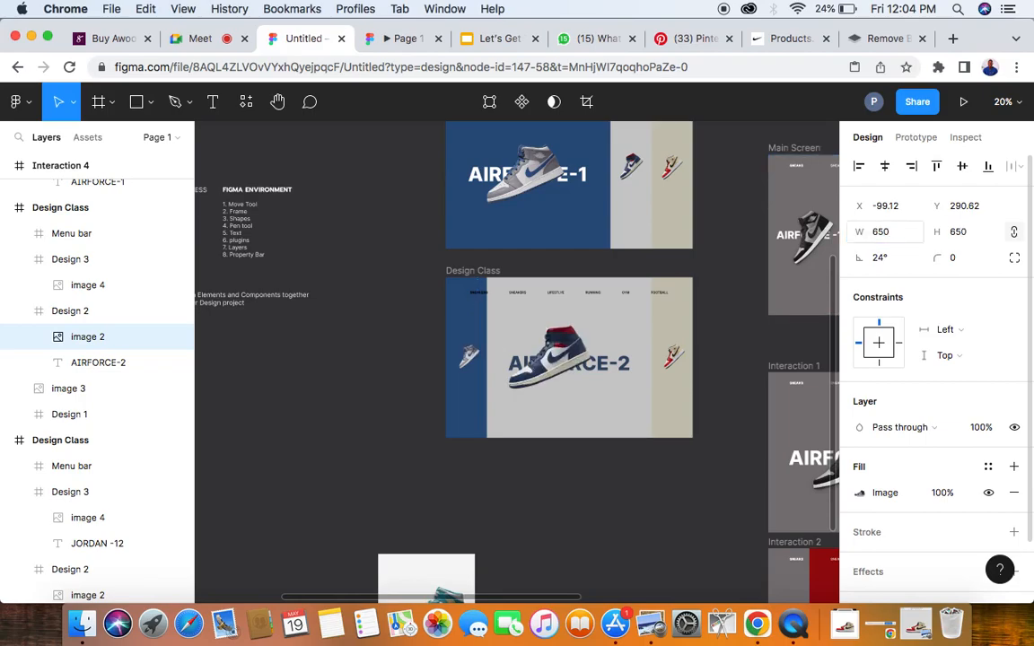
- Centre the enlarged sneaker image horizontally in Design 2, nudge it slightly down over the AIRFORCE-2 text and deselect it
scroll(462, 372, right, 2)
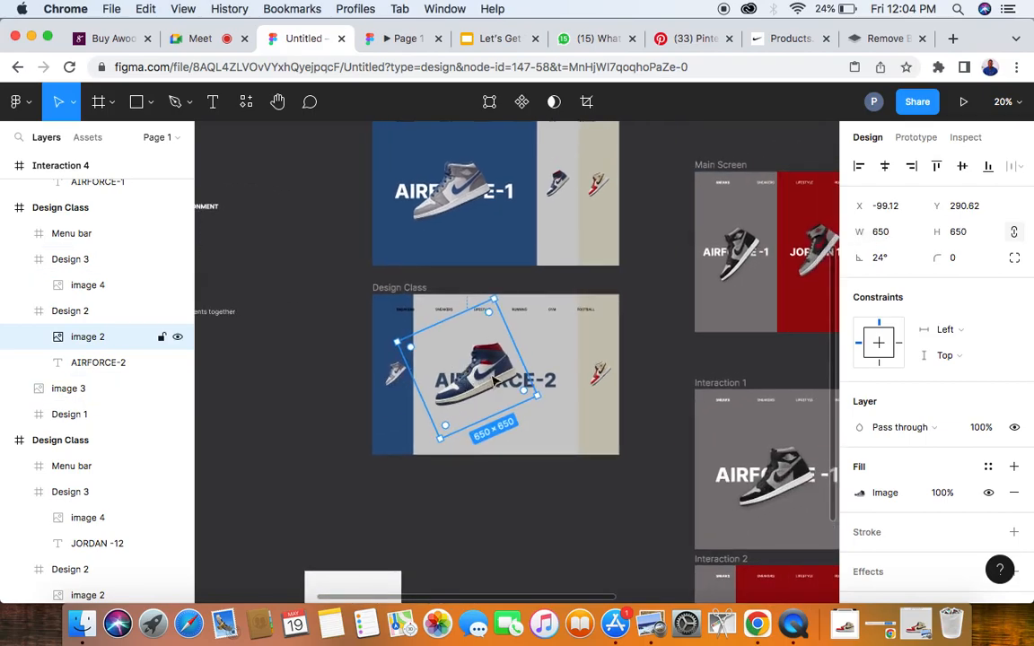
click(884, 167)
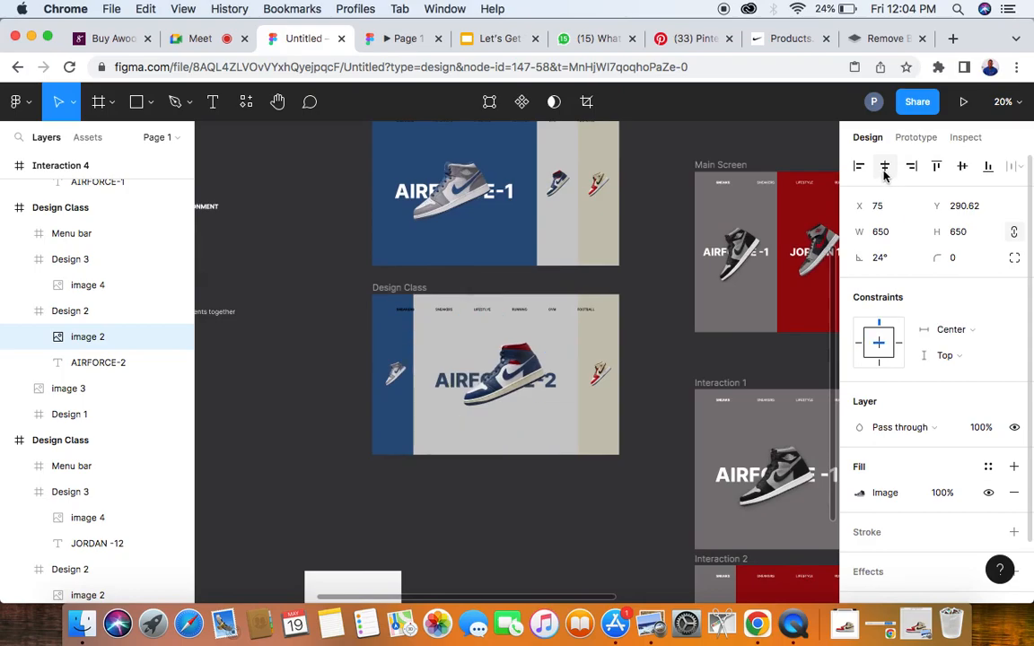
scroll(506, 381, up, 1)
scroll(506, 382, up, 2)
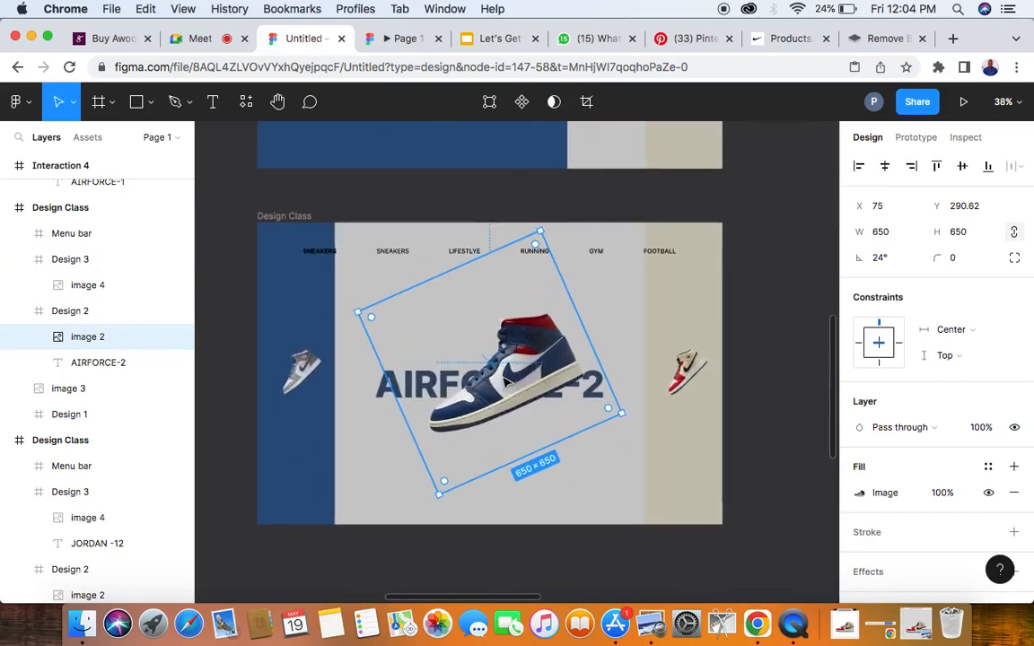
drag(506, 381, 496, 391)
click(223, 415)
- Delete the stray teal sneaker image lying on the canvas below the Design Class frames
ctrl+scroll(227, 413, down, 2)
ctrl+scroll(224, 413, down, 1)
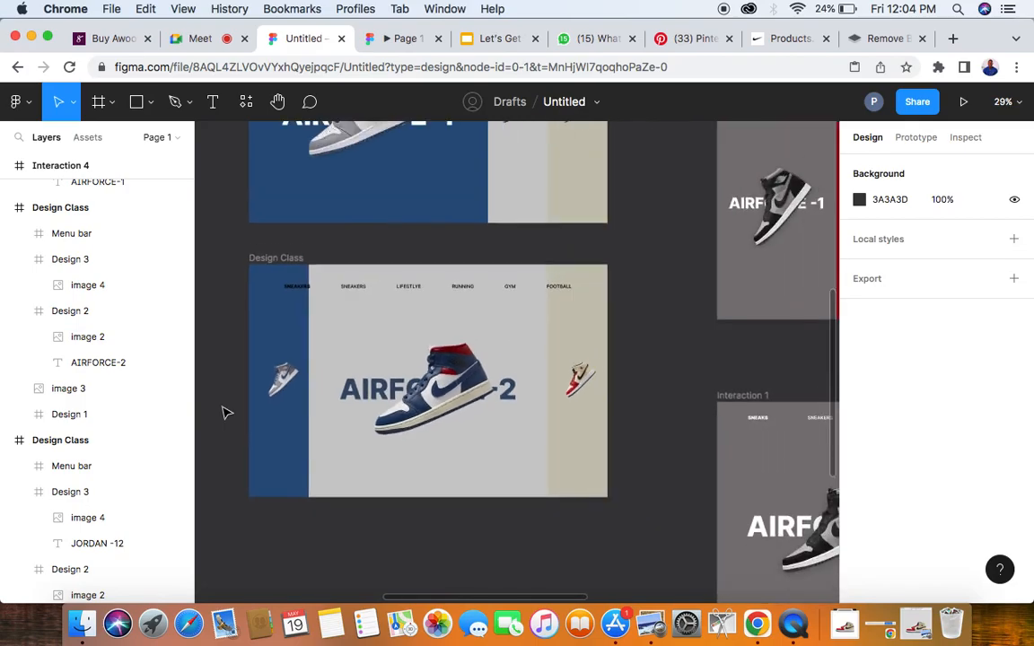
scroll(223, 413, left, 2)
scroll(224, 413, down, 1)
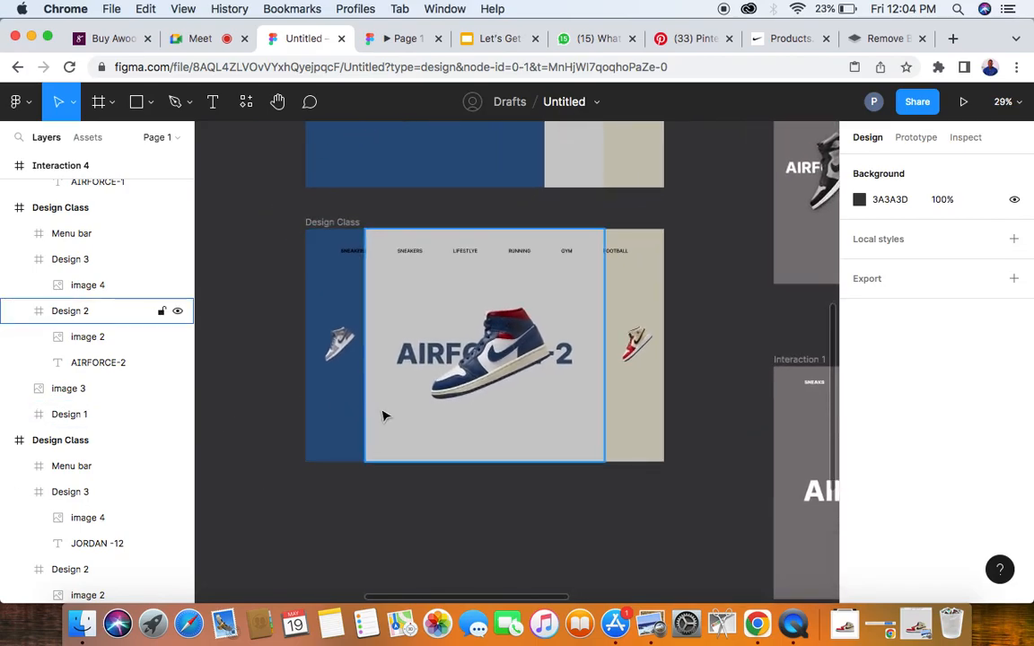
ctrl+scroll(383, 416, down, 3)
scroll(351, 323, down, 1)
scroll(375, 323, down, 2)
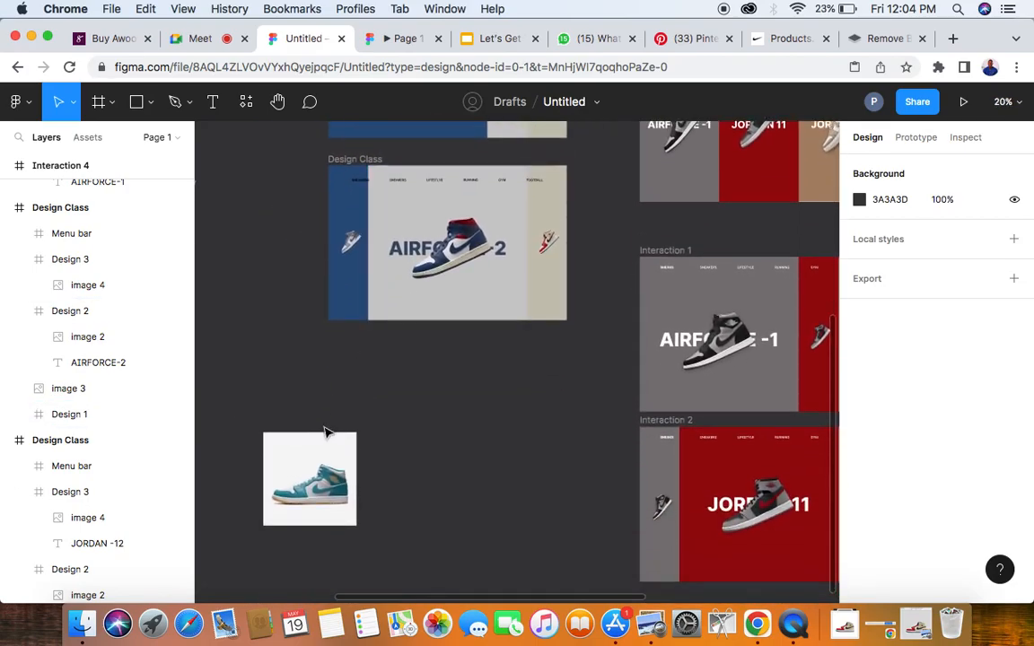
click(287, 406)
key(BackSpace)
ctrl+scroll(316, 452, down, 3)
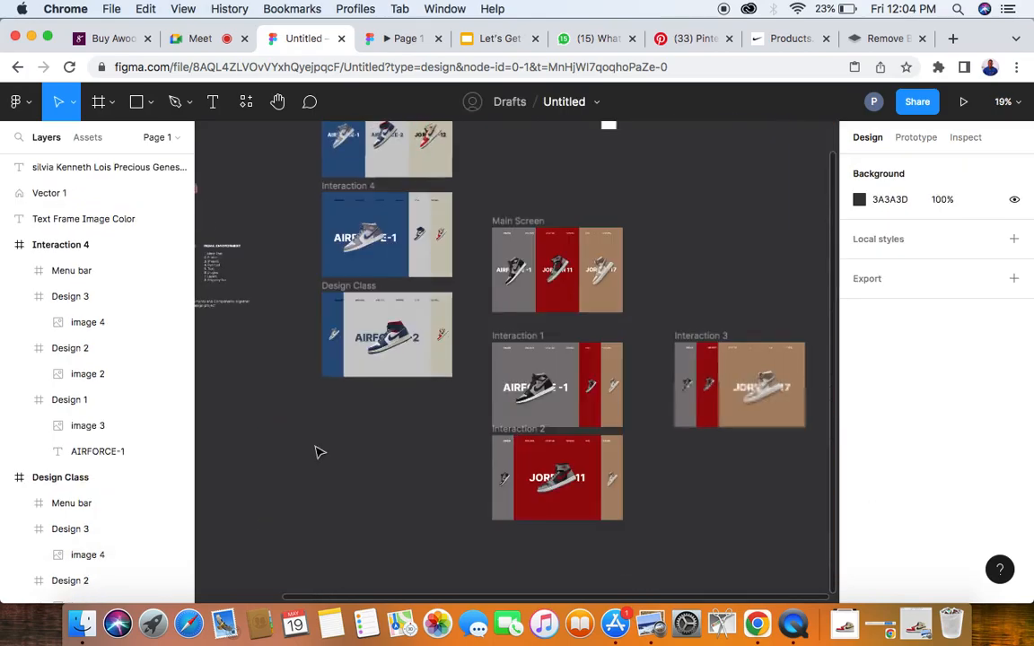
- Duplicate the original three-panel Design Class frame and place the copy below the expanded AIRFORCE-2 screen at X -3788, Y 268
scroll(316, 450, up, 2)
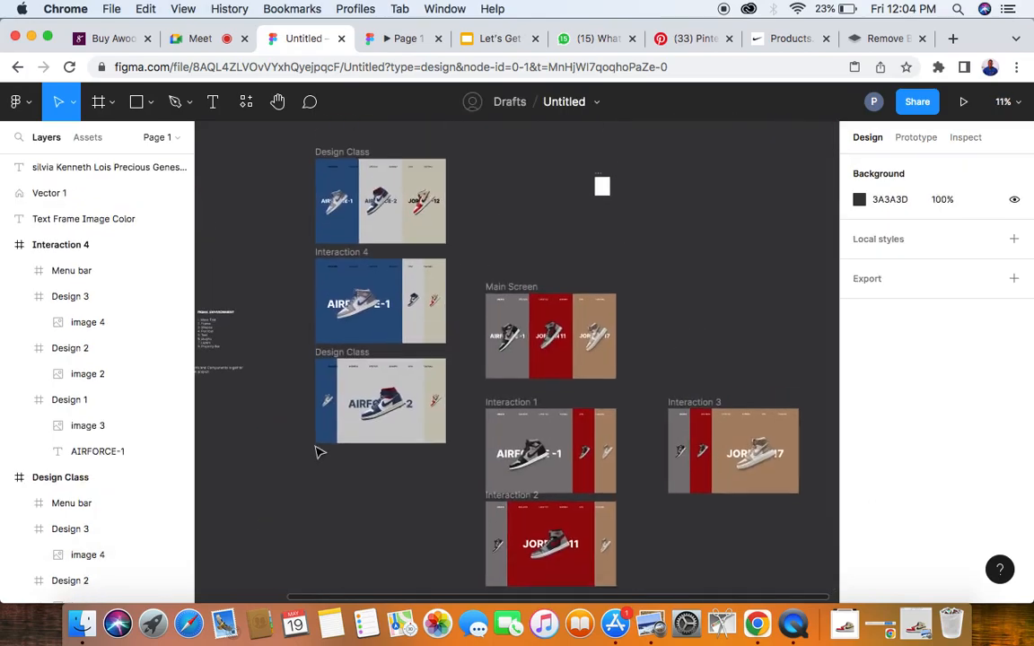
click(350, 163)
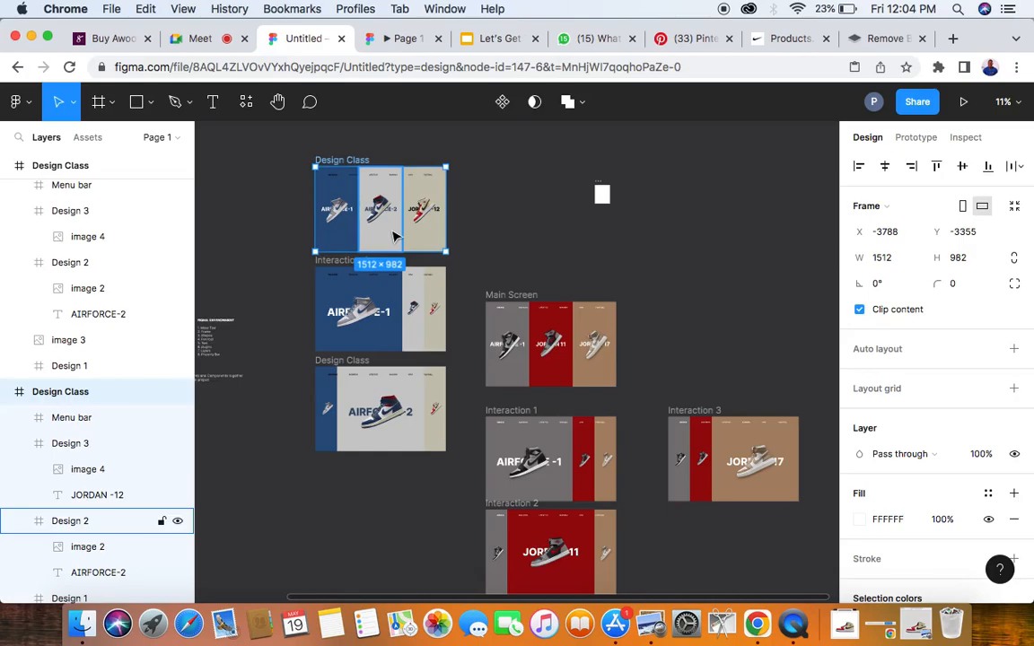
drag(394, 236, 372, 549)
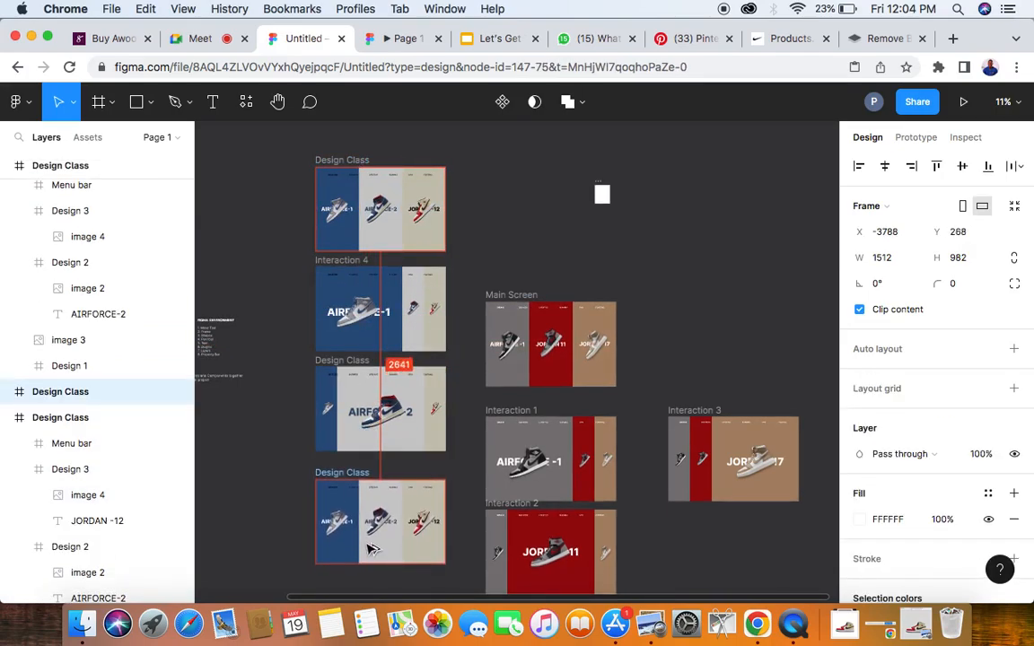
scroll(359, 503, down, 2)
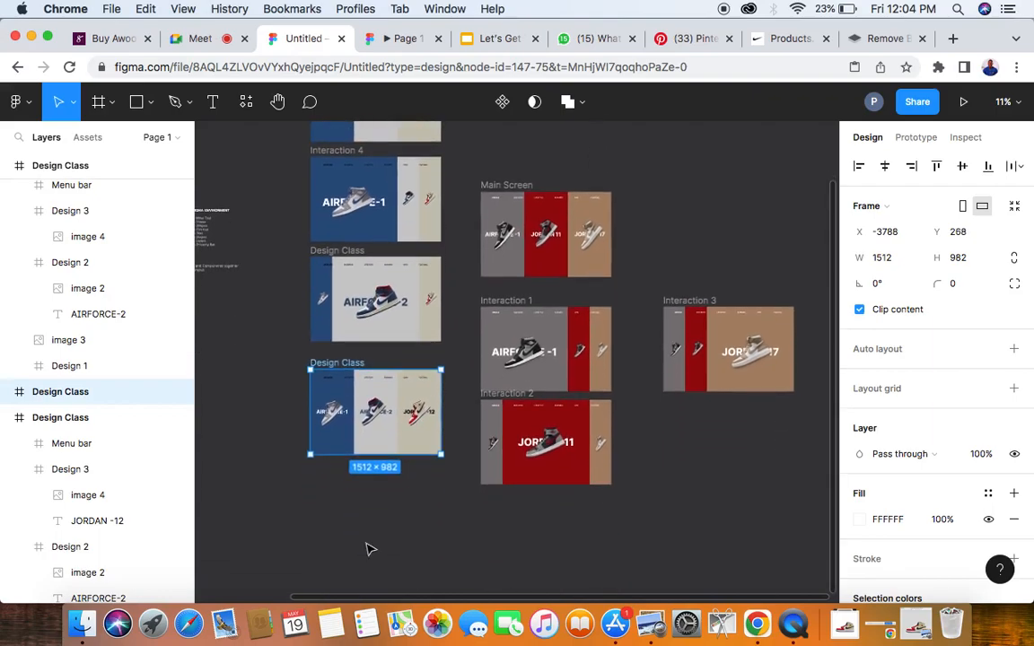
ctrl+scroll(344, 468, up, 5)
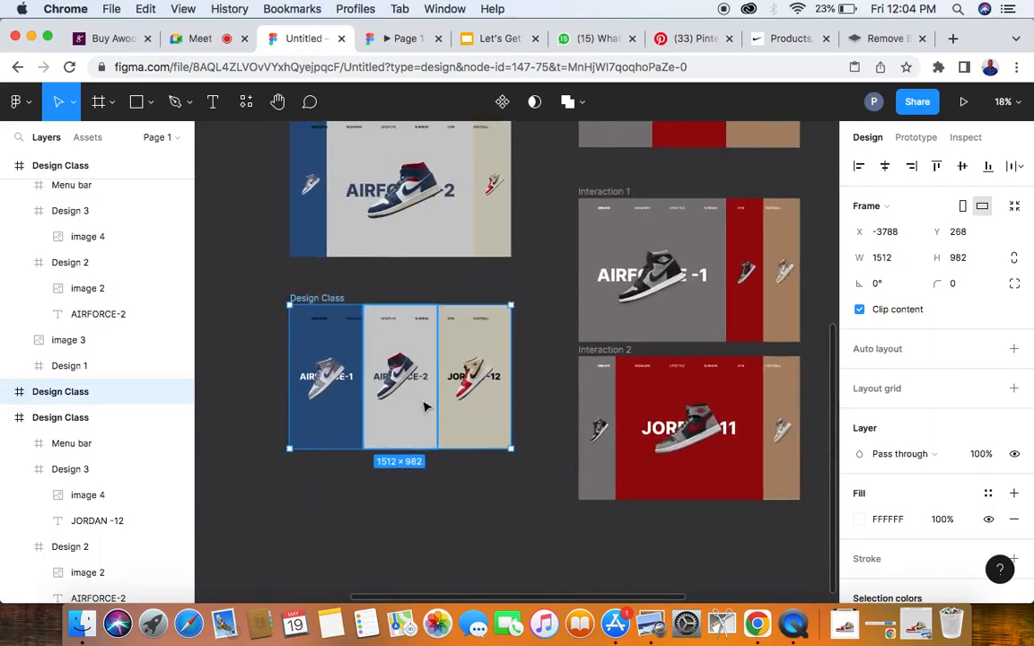
- Halve the copy's blue Design 1 panel to 252 wide and delete its AIRFORCE-1 text
click(473, 422)
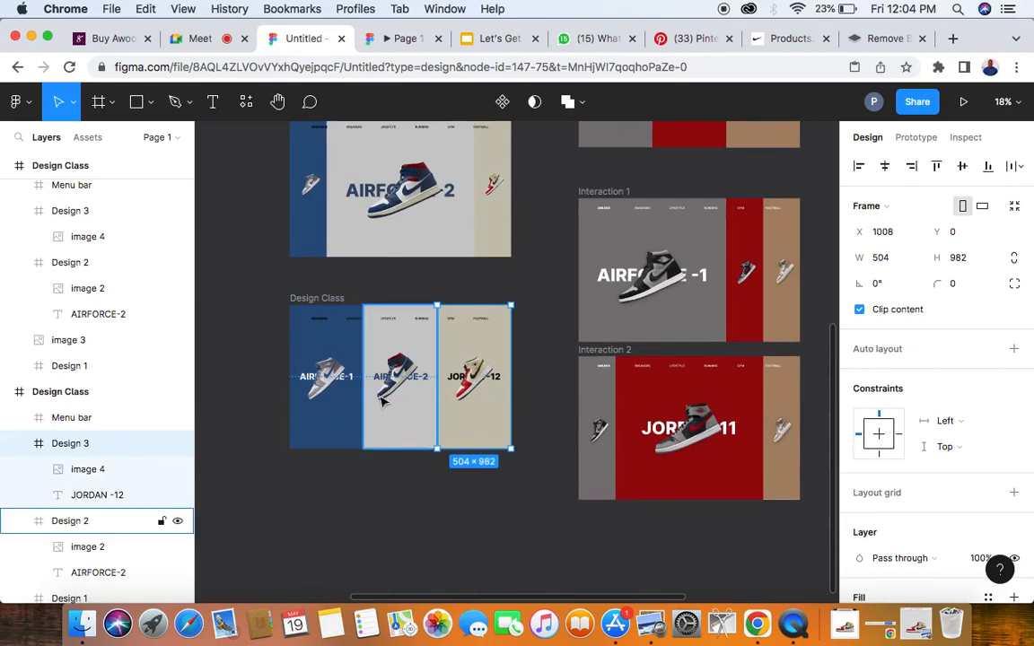
click(307, 371)
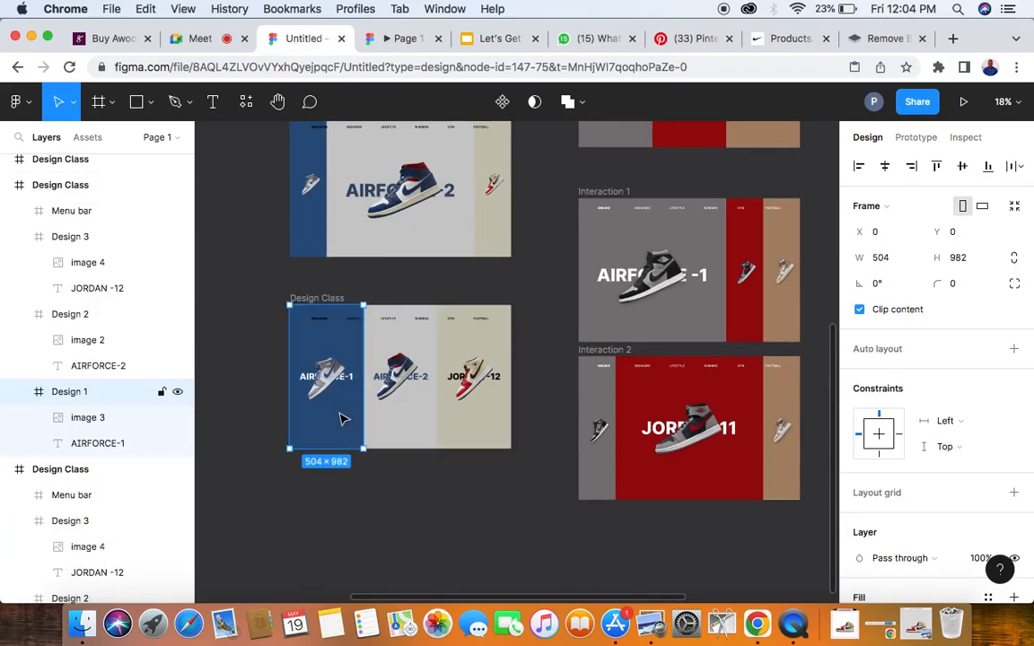
click(900, 260)
click(901, 261)
text(/)
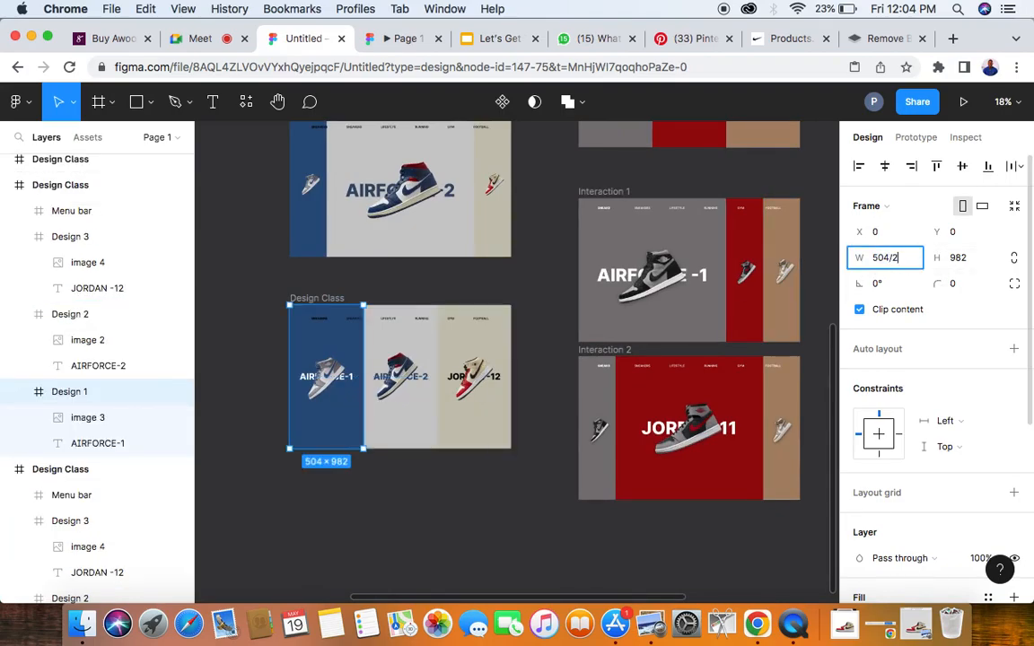
text(2)
key(Return)
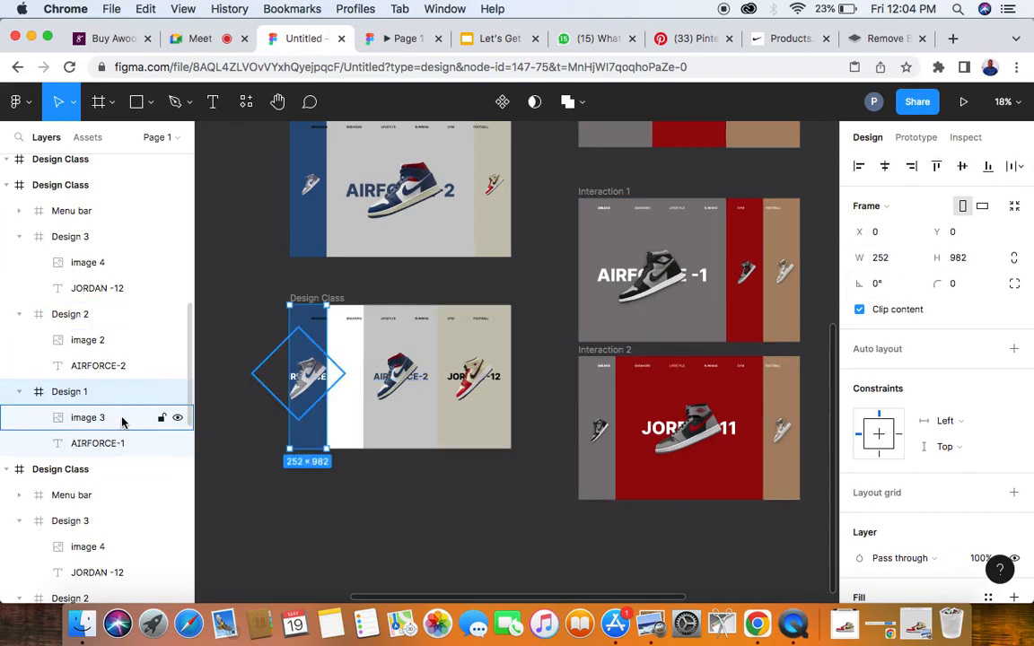
click(104, 446)
key(Delete)
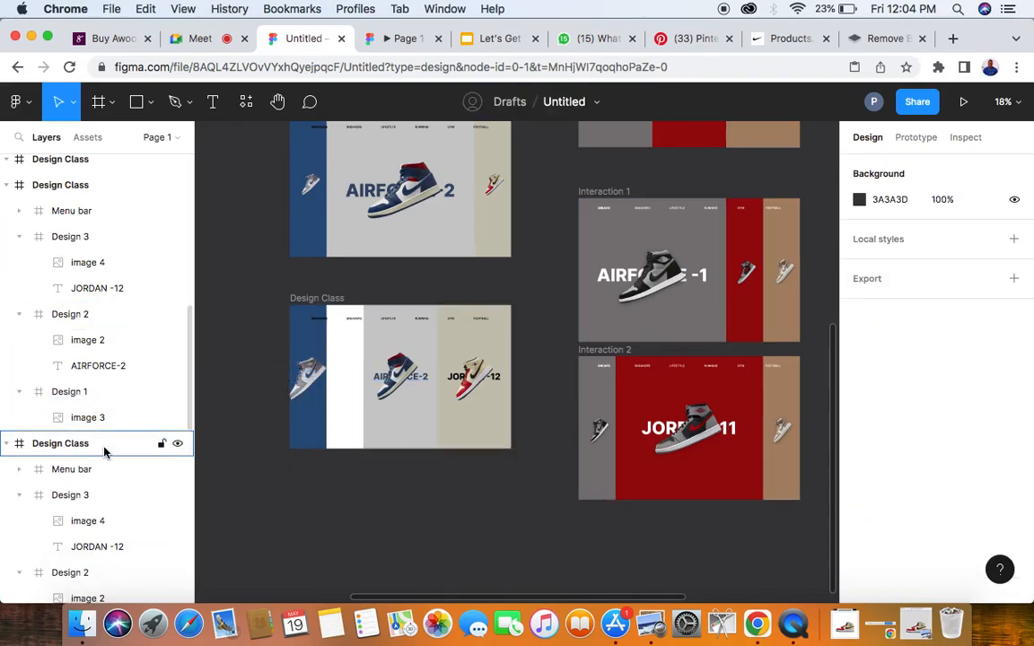
- Halve the blue panel's sneaker image to 225 × 225 and move it onto the narrowed panel at X -66, Y about 468
click(106, 418)
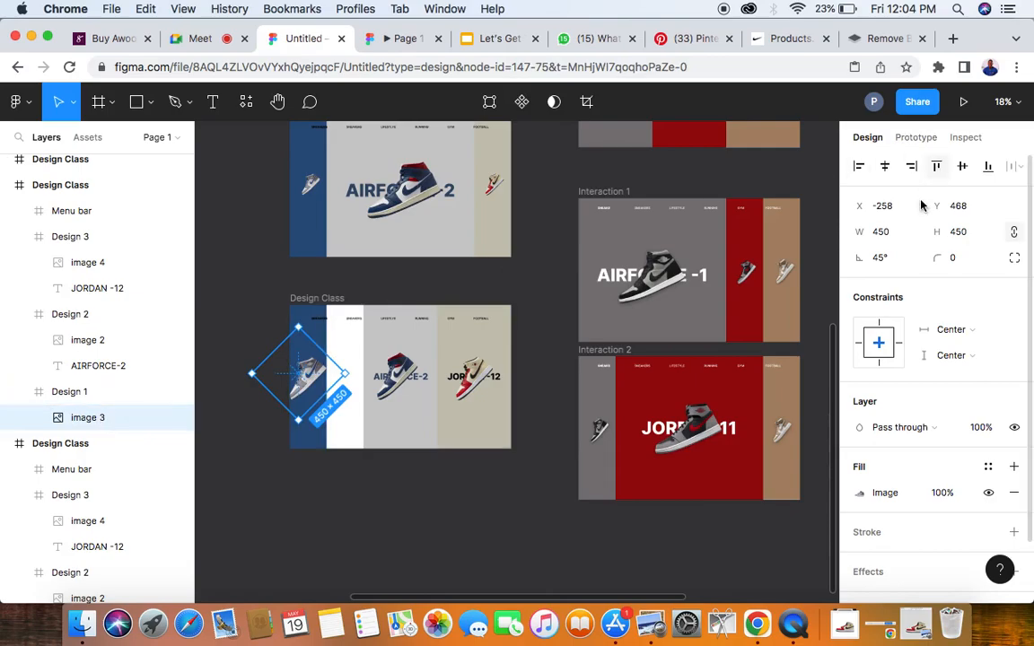
click(882, 232)
text(/)
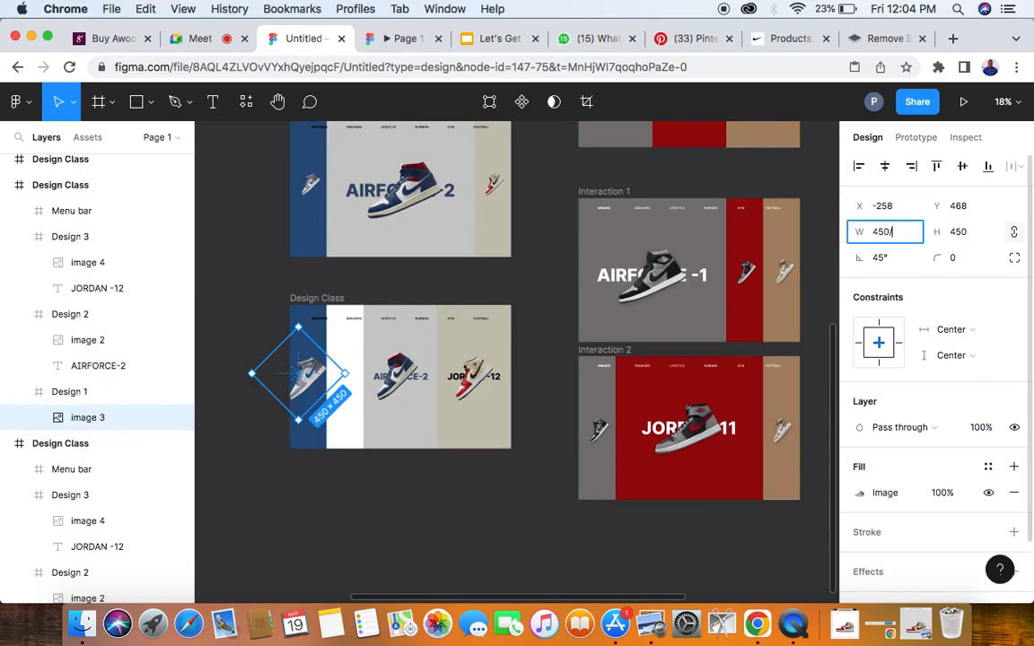
text(2)
key(Return)
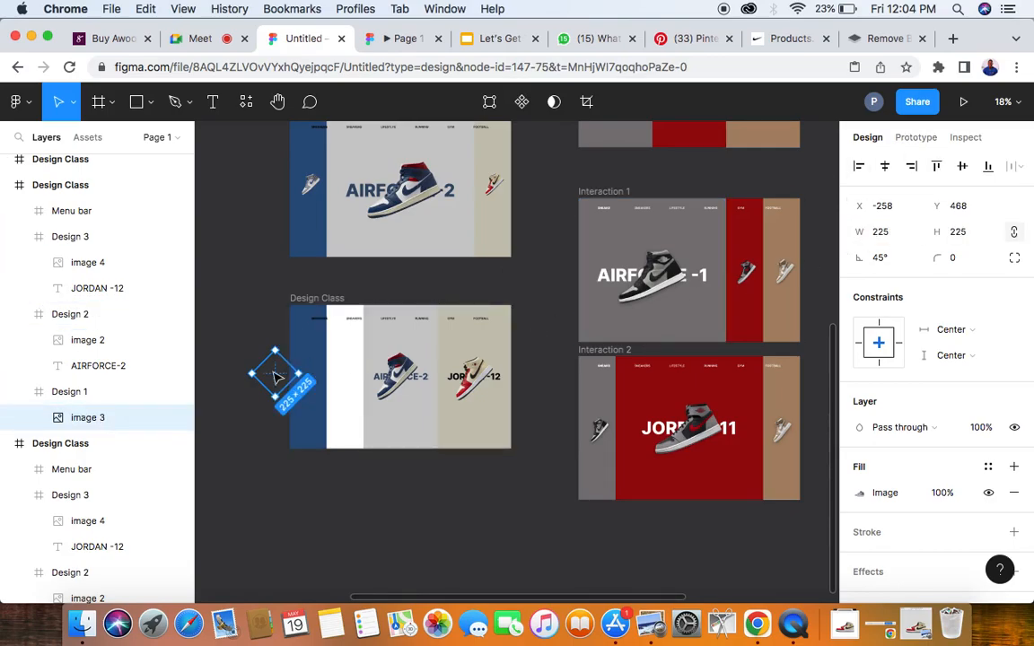
scroll(277, 377, up, 5)
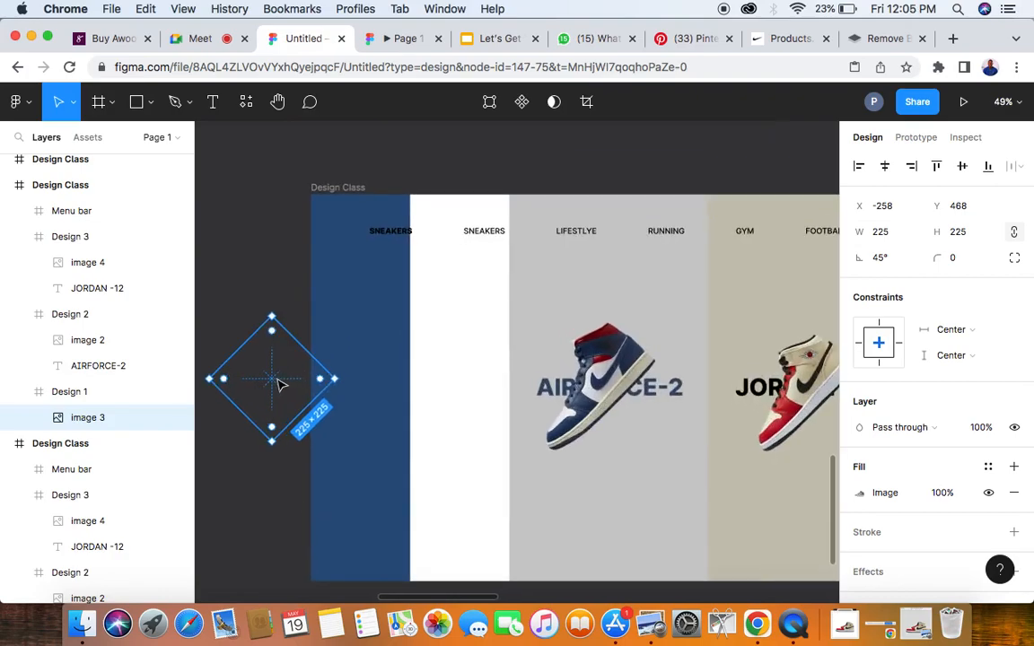
drag(278, 384, 357, 384)
scroll(357, 384, down, 5)
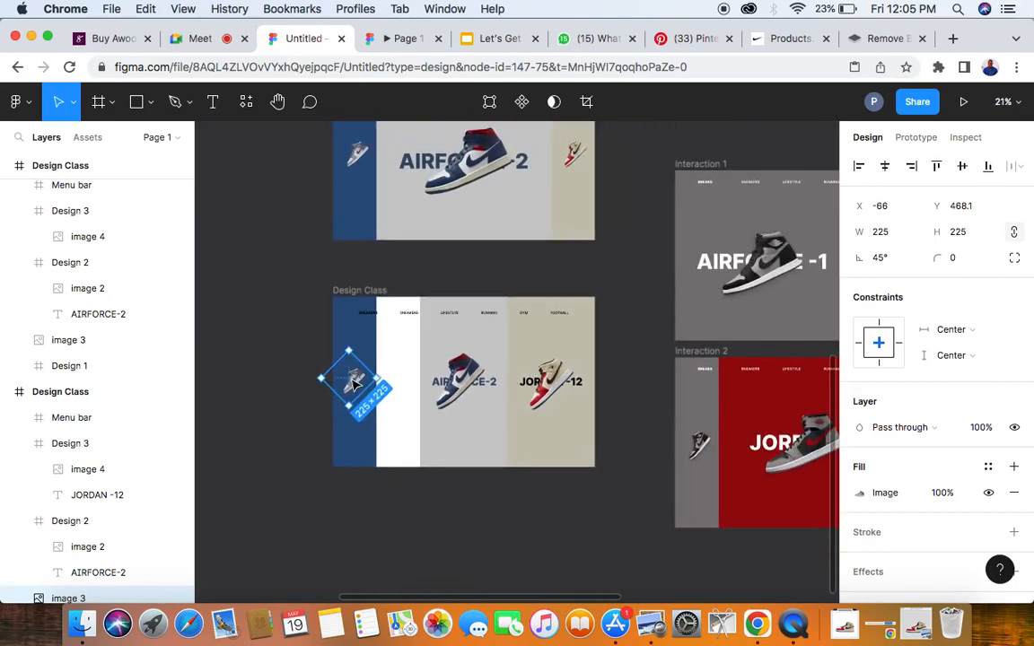
- Halve the copy's grey Design 2 panel to 252 wide and delete its AIRFORCE-2 text
click(575, 350)
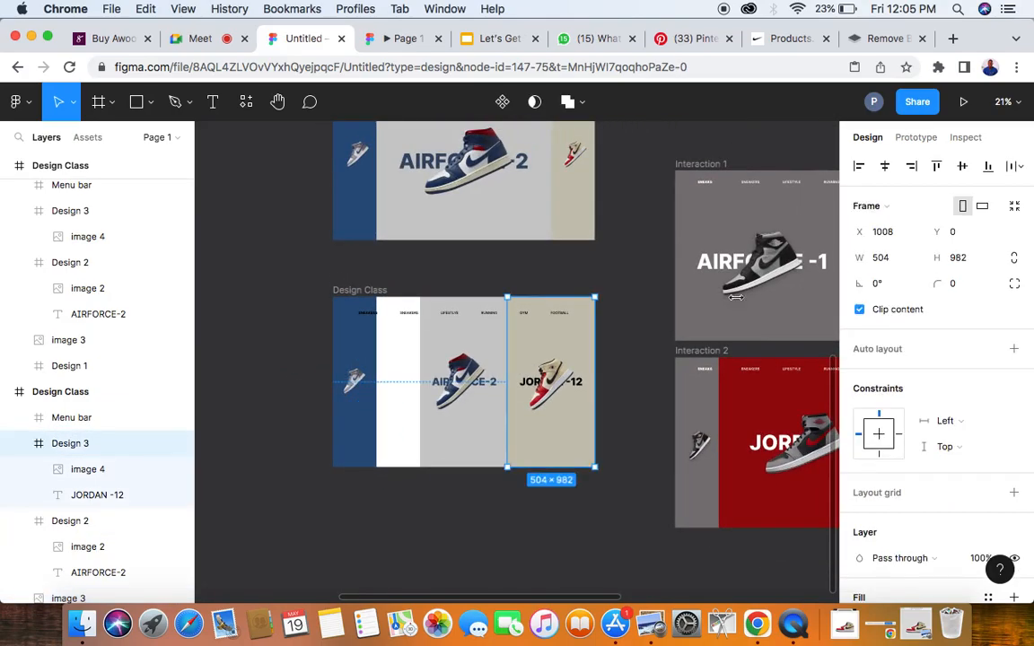
click(902, 259)
key(Right)
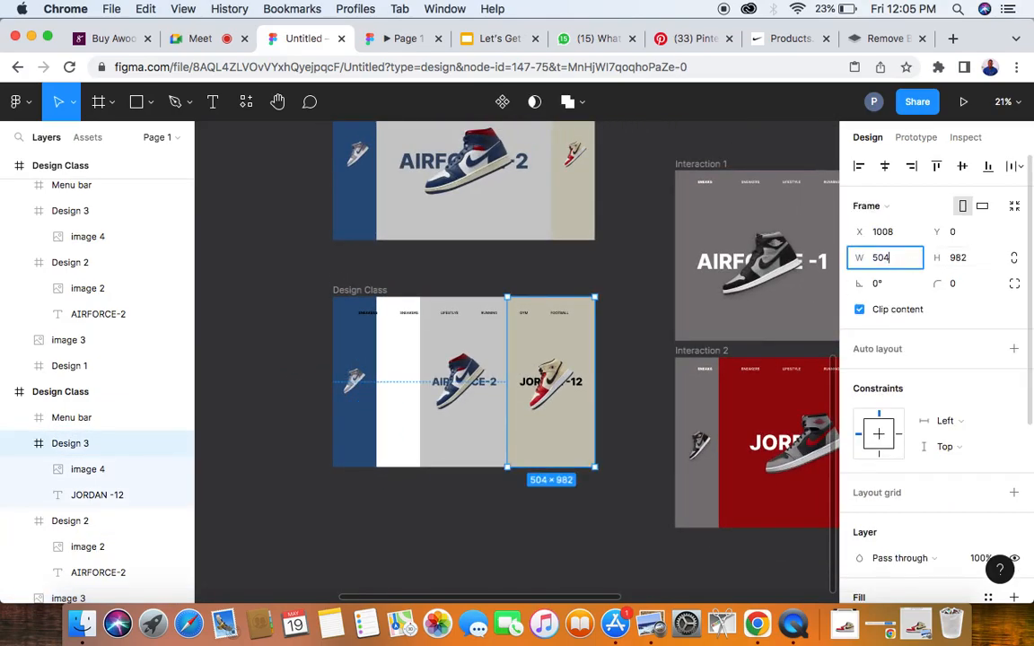
click(490, 334)
click(895, 258)
key(Right)
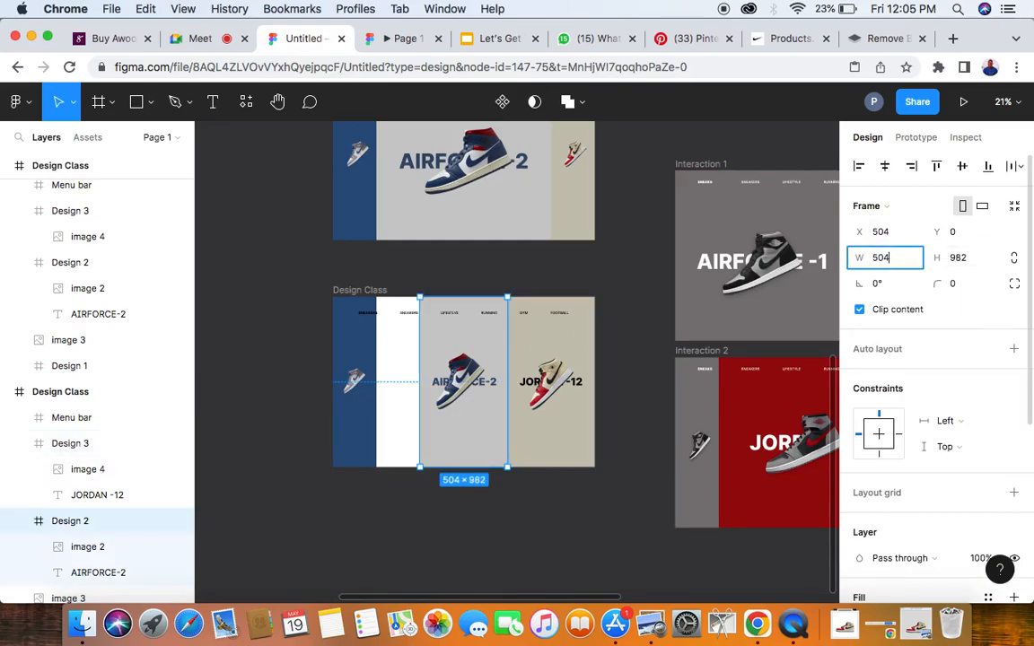
text(/2)
key(Return)
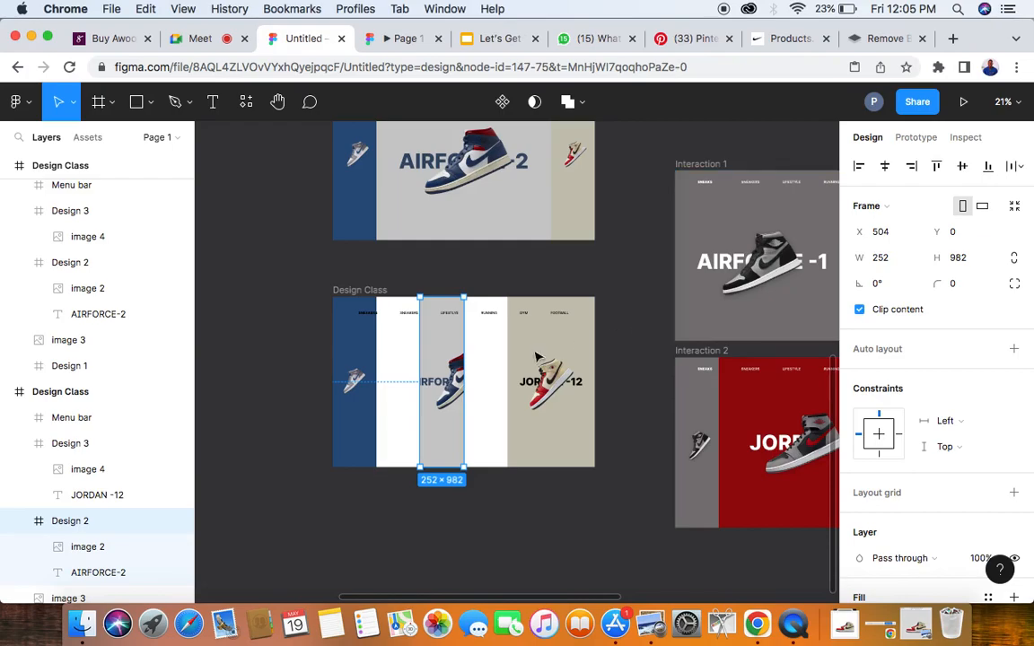
scroll(114, 485, down, 3)
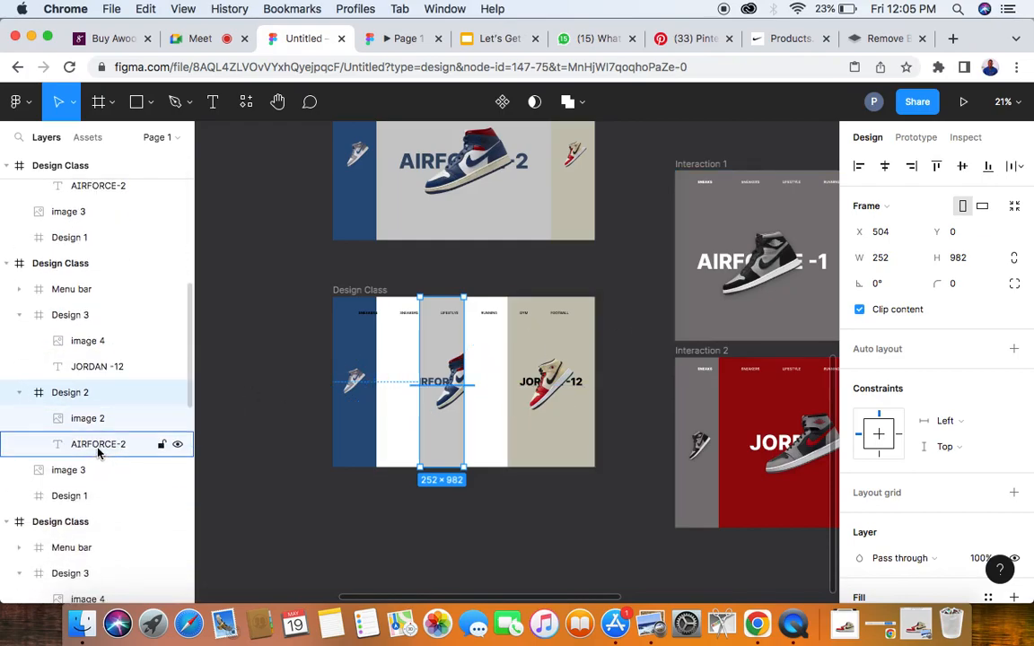
click(97, 445)
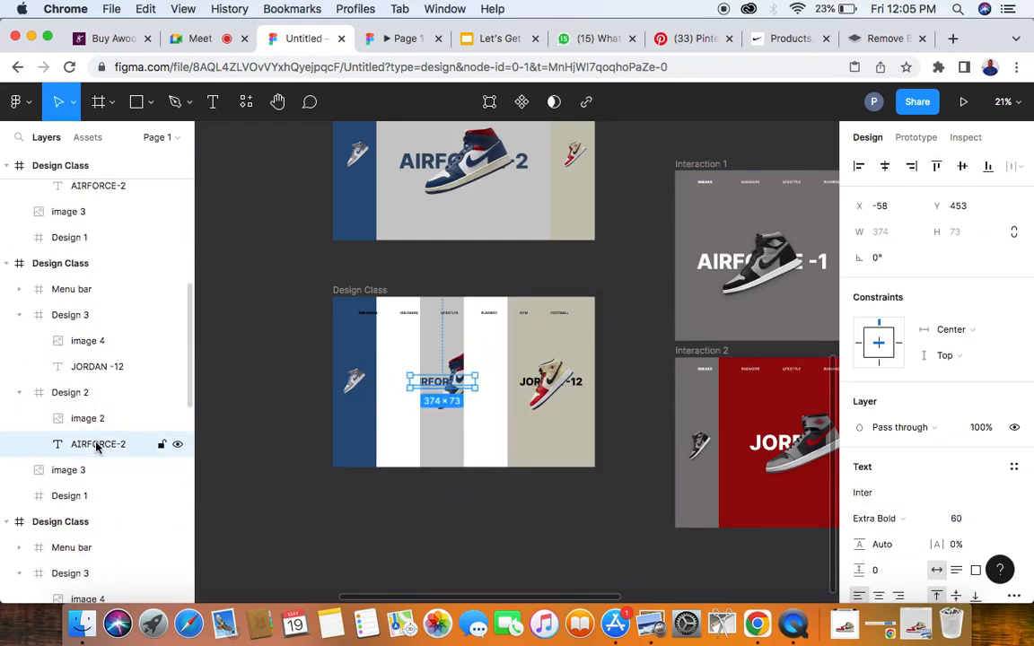
key(Delete)
- Halve the grey Design 2 panel's sneaker image to 215 × 215
click(63, 418)
click(897, 232)
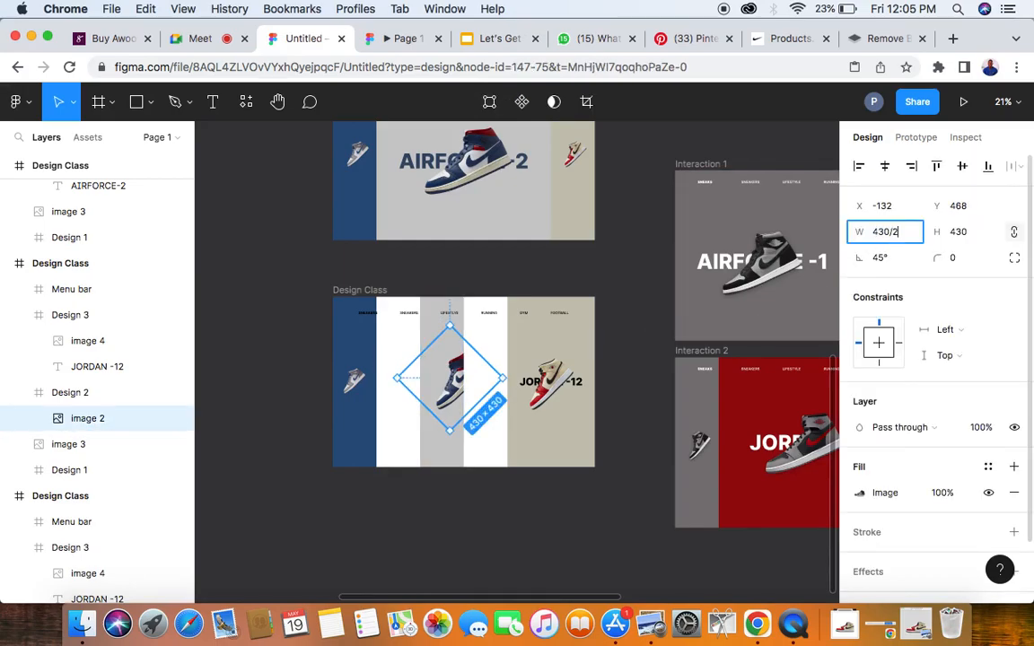
text(/2)
key(Return)
scroll(451, 382, up, 3)
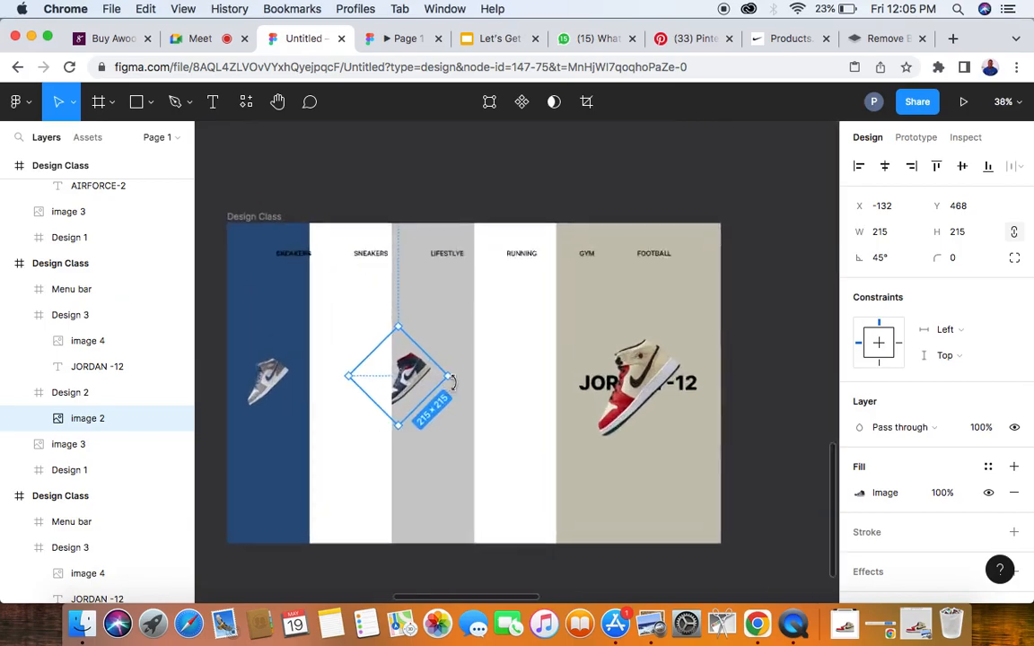
- Move the grey panel's sneaker image onto the narrowed panel at X -69, Y about 468
scroll(452, 382, up, 2)
drag(393, 385, 419, 382)
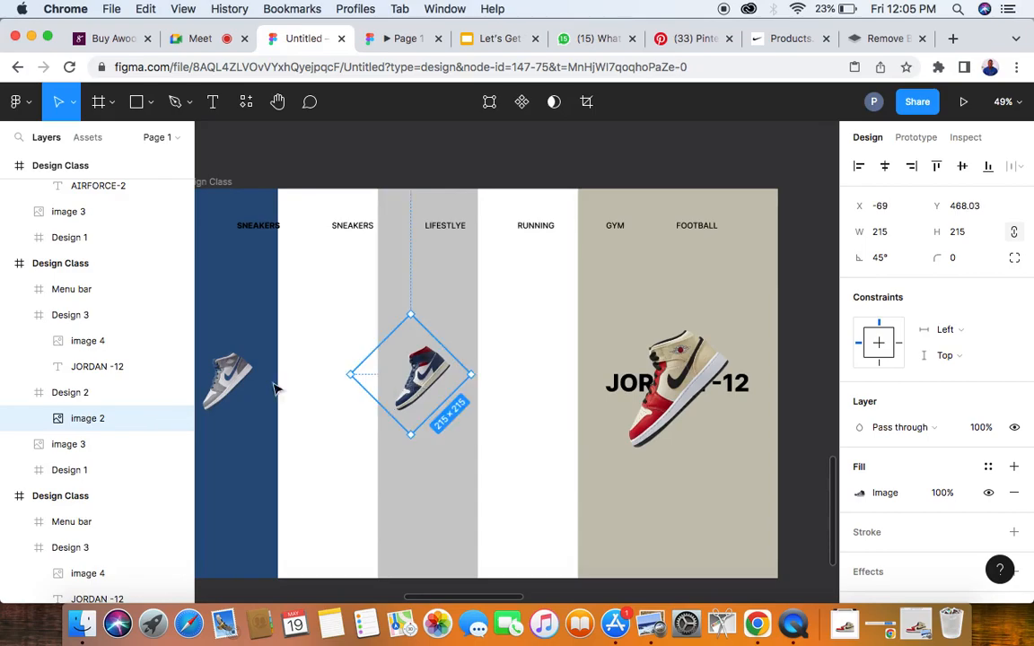
shift+click(220, 343)
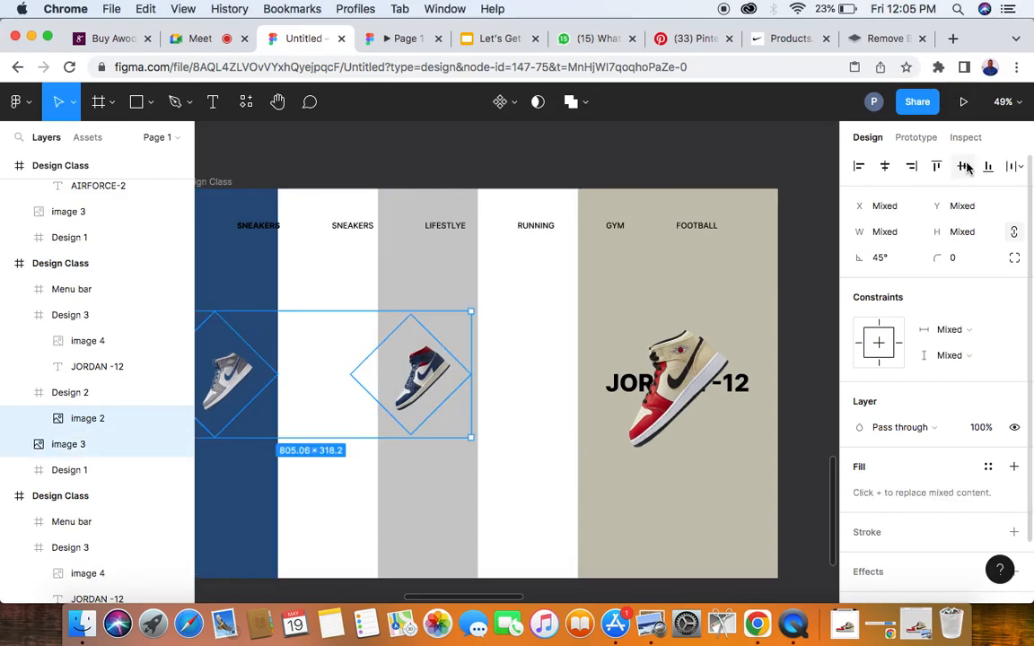
click(451, 288)
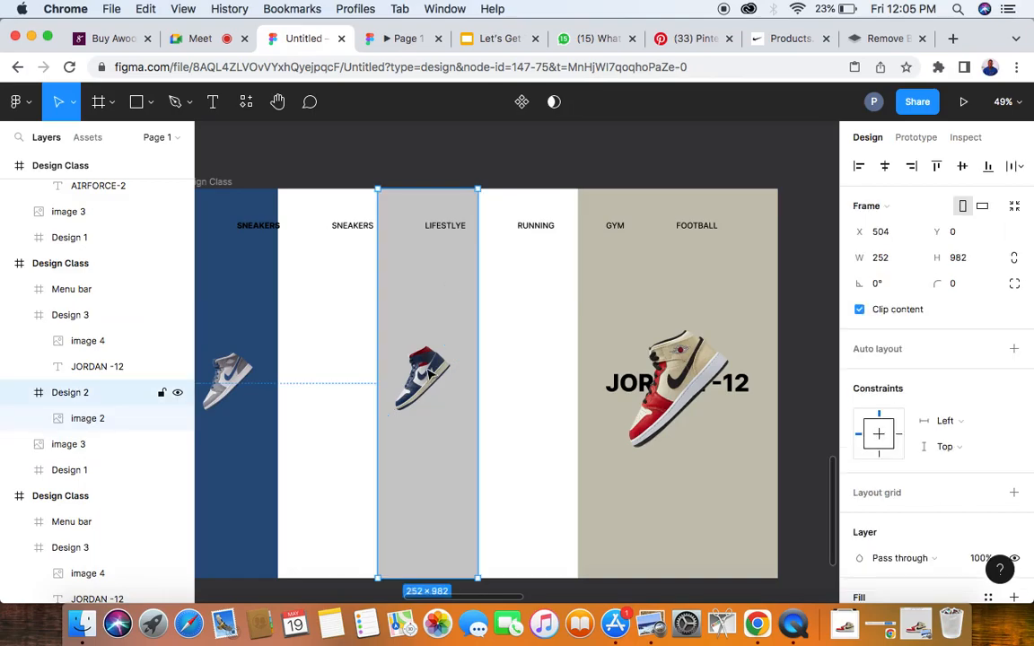
- Switch to the Google Meet call, mute the participant whose microphone is on, and return to the Figma file
click(199, 38)
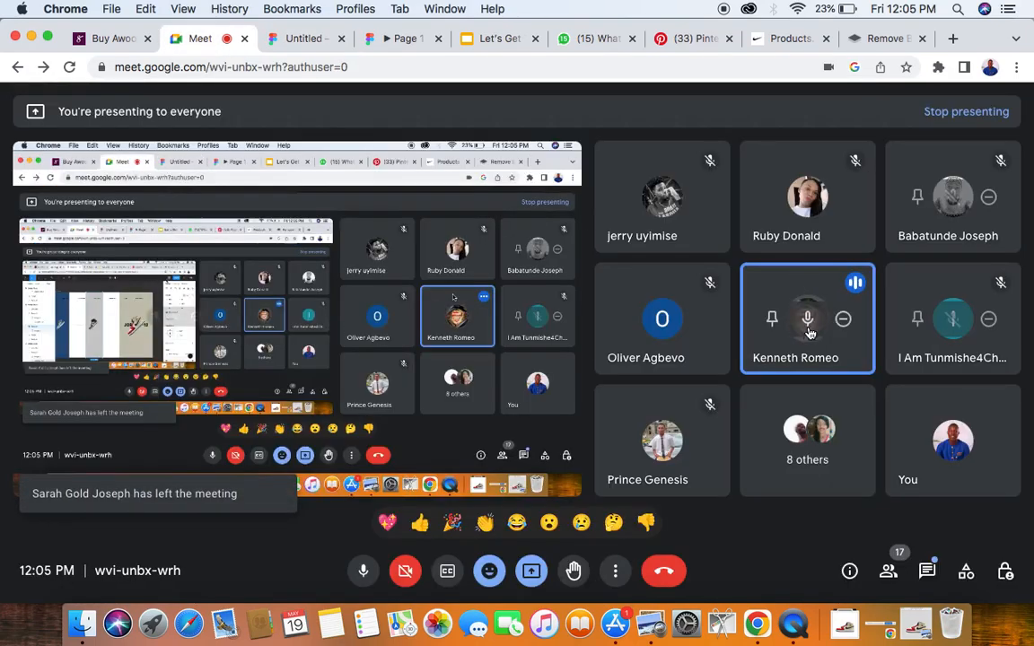
click(809, 325)
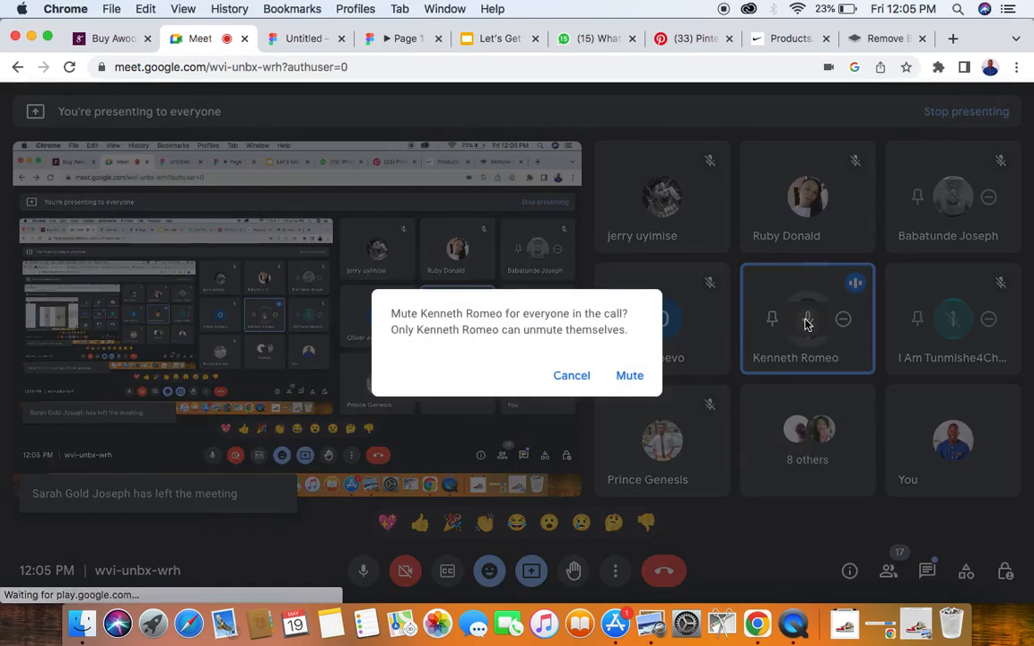
click(629, 376)
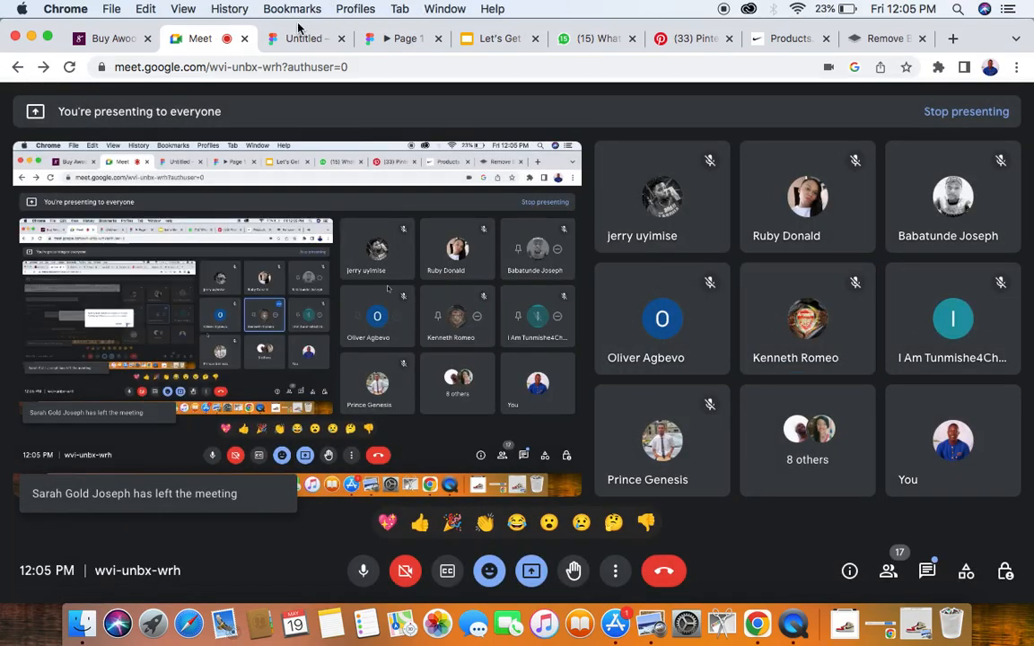
click(302, 37)
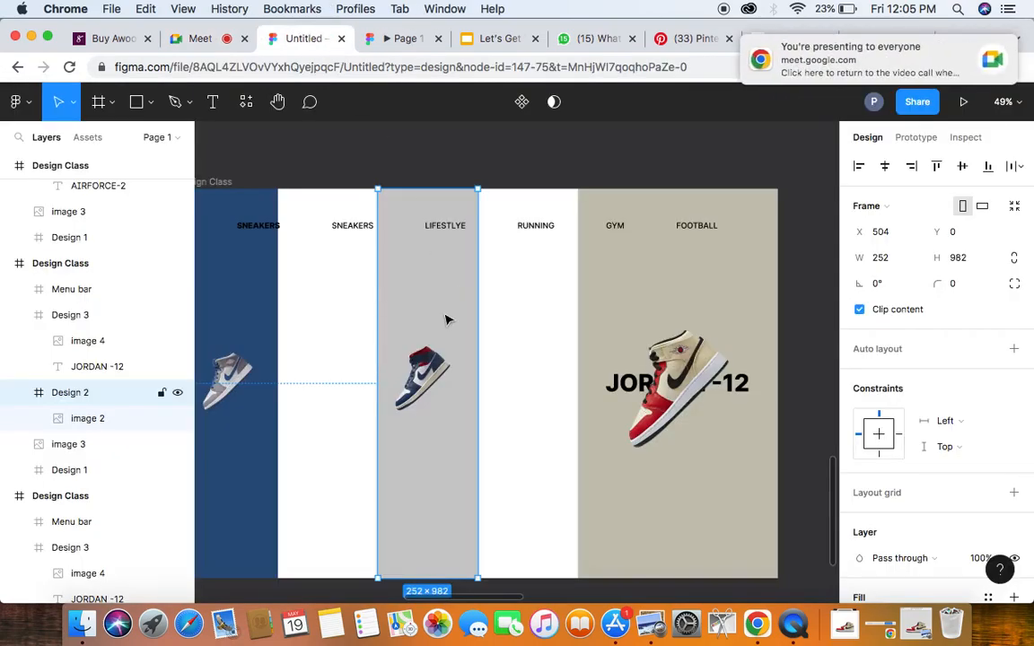
- Move the grey Design 2 panel to X 252 against the blue panel and double the beige Design 3 panel's width to 1008
drag(447, 320, 342, 321)
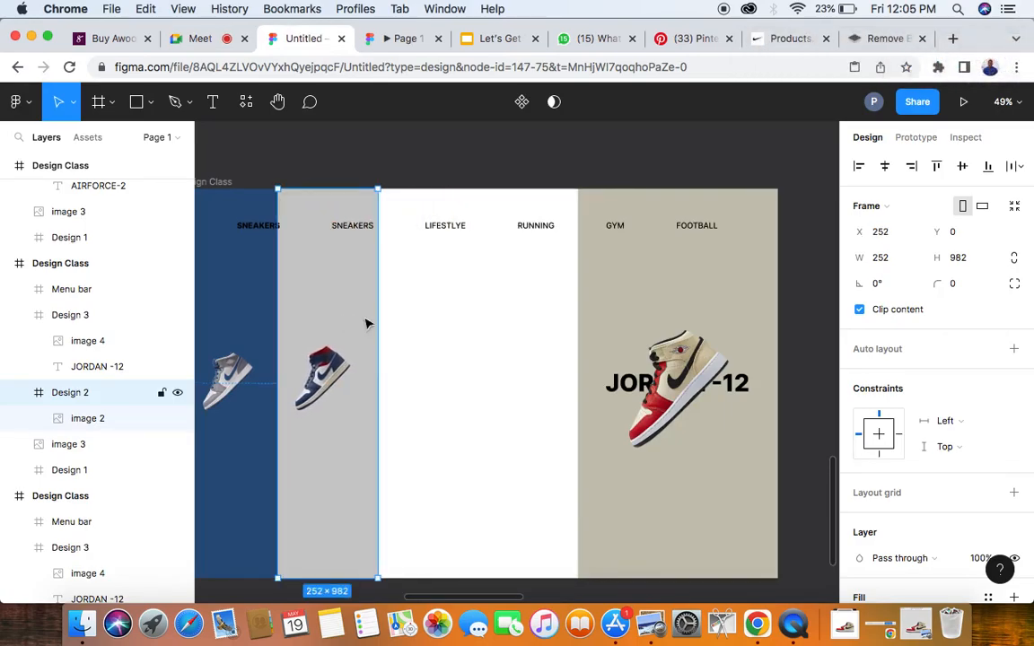
click(634, 330)
click(884, 257)
click(889, 257)
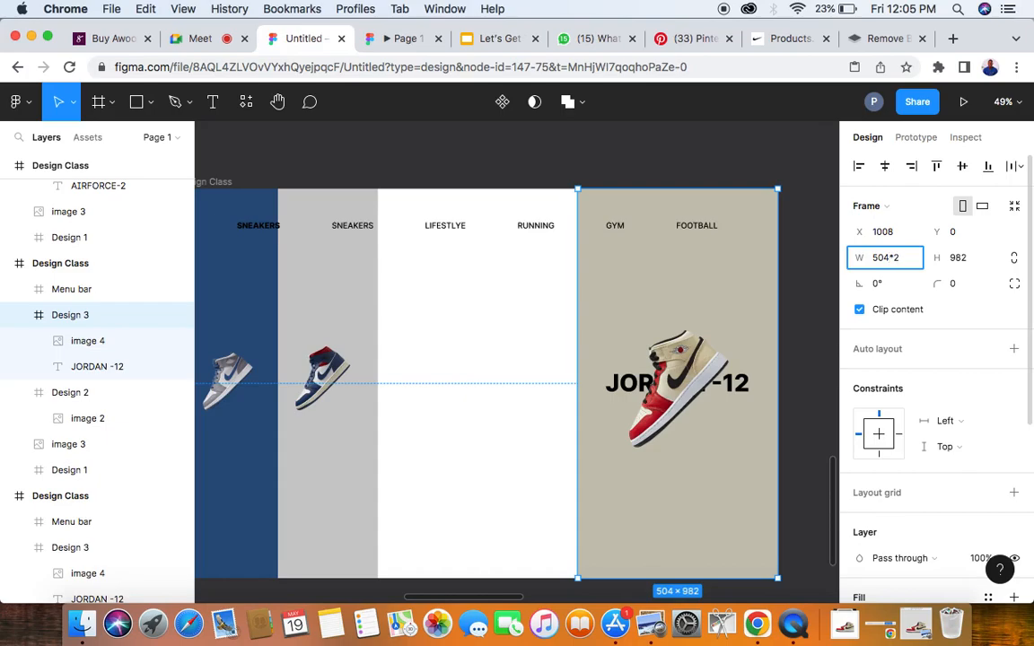
text(*2)
key(Return)
scroll(796, 268, right, 3)
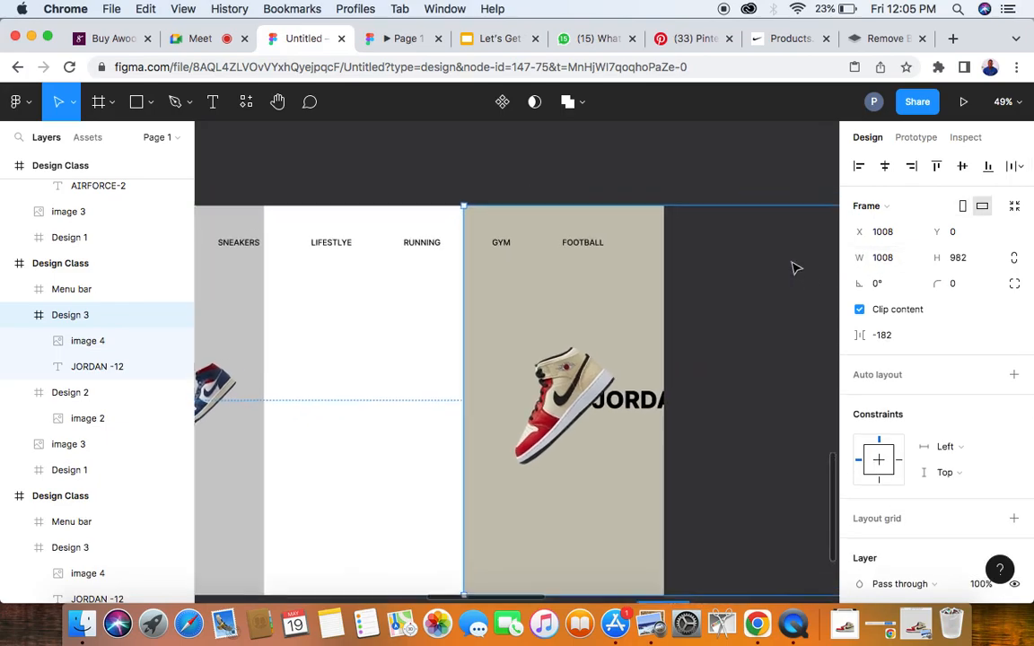
scroll(592, 316, left, 2)
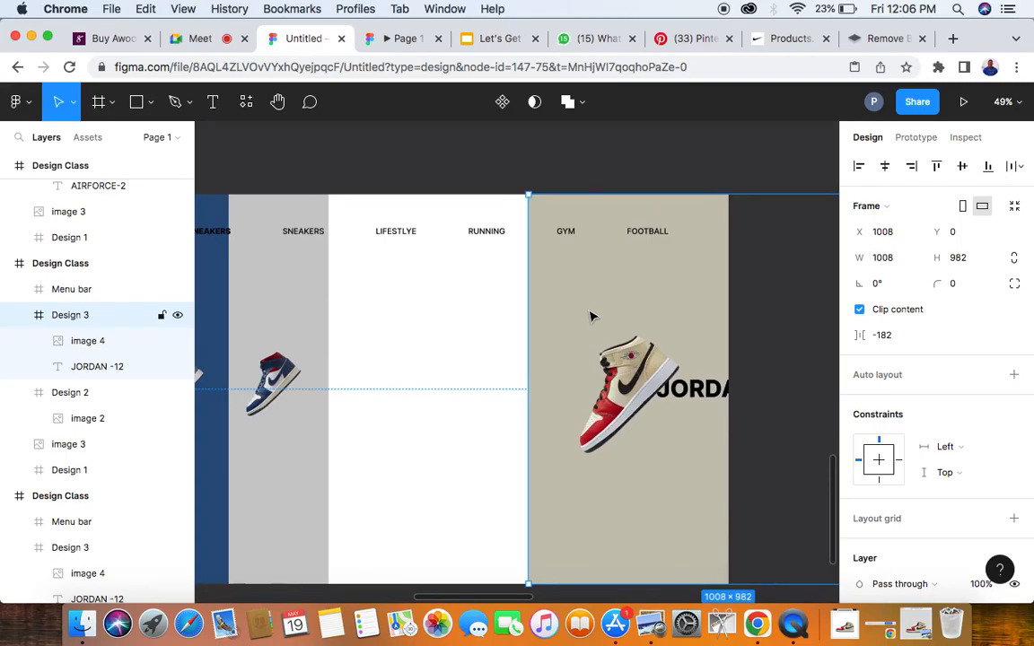
- Try to close the gap beside Design 3 by moving it to X 830 and setting its spacing to 0, and undo the spacing
scroll(592, 316, down, 5)
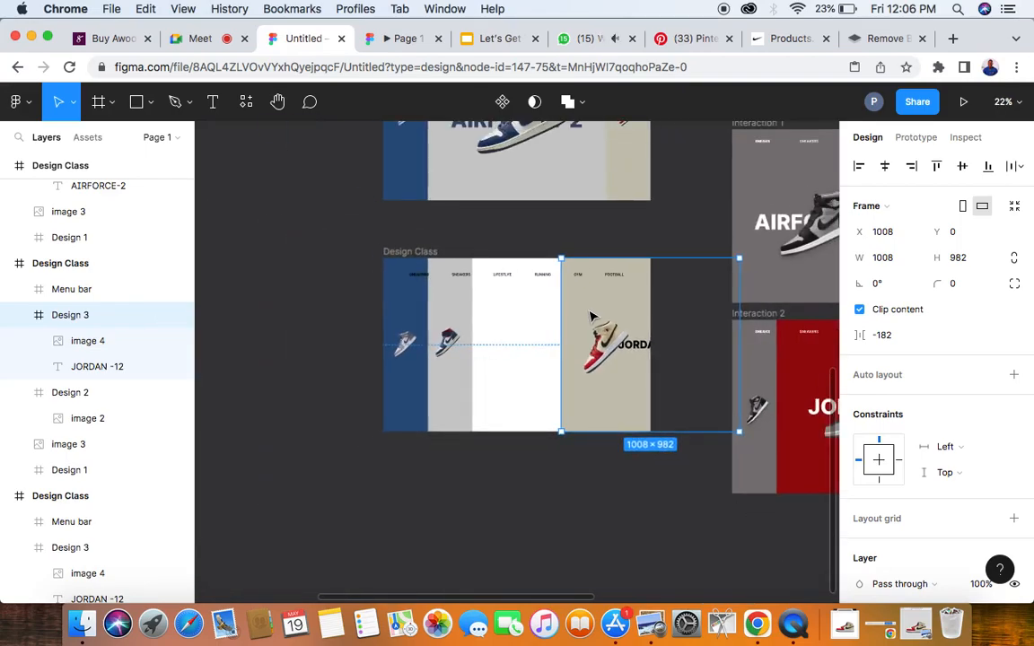
drag(564, 316, 546, 319)
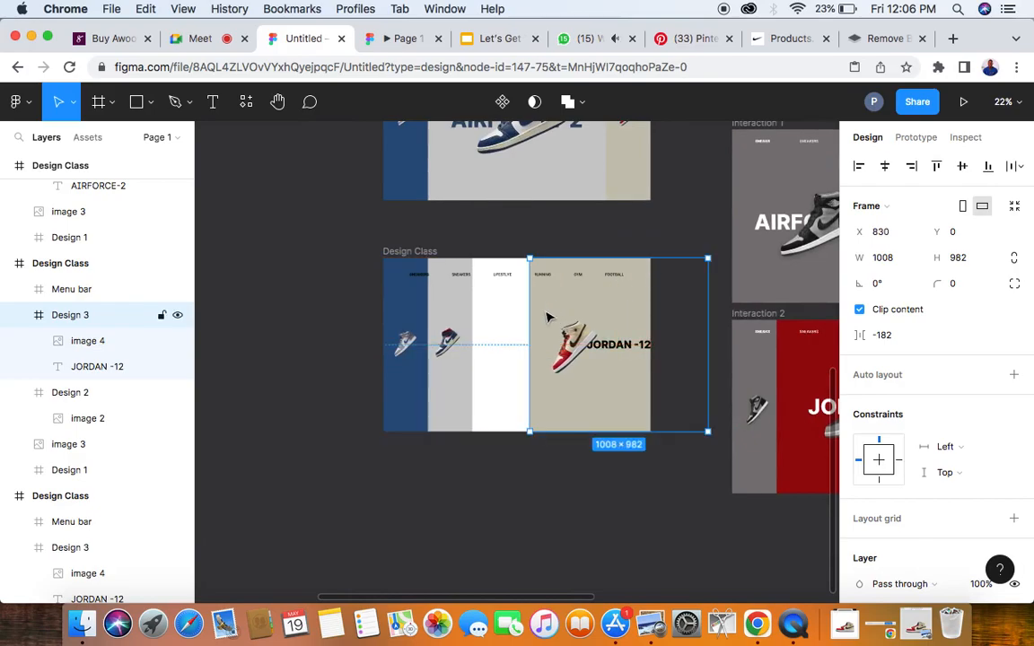
click(417, 308)
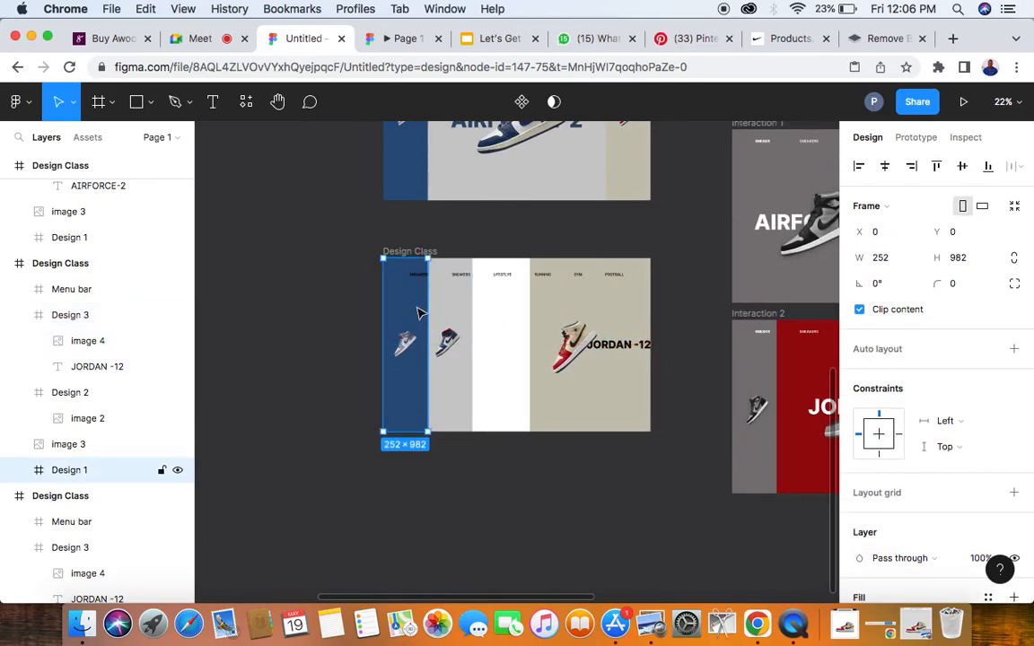
shift+click(455, 318)
shift+click(543, 319)
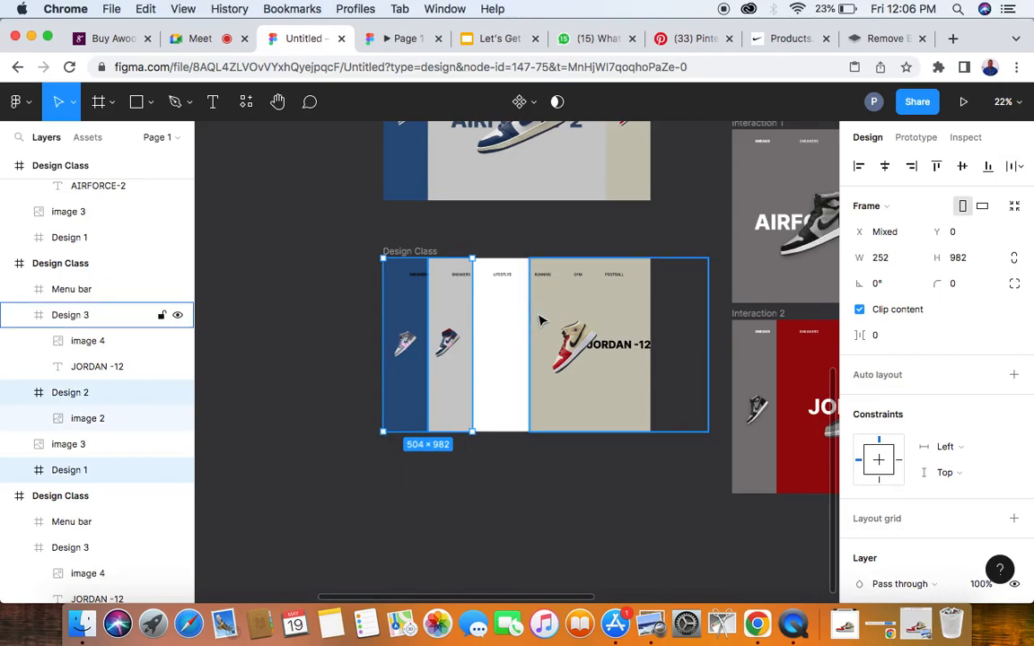
shift+click(550, 321)
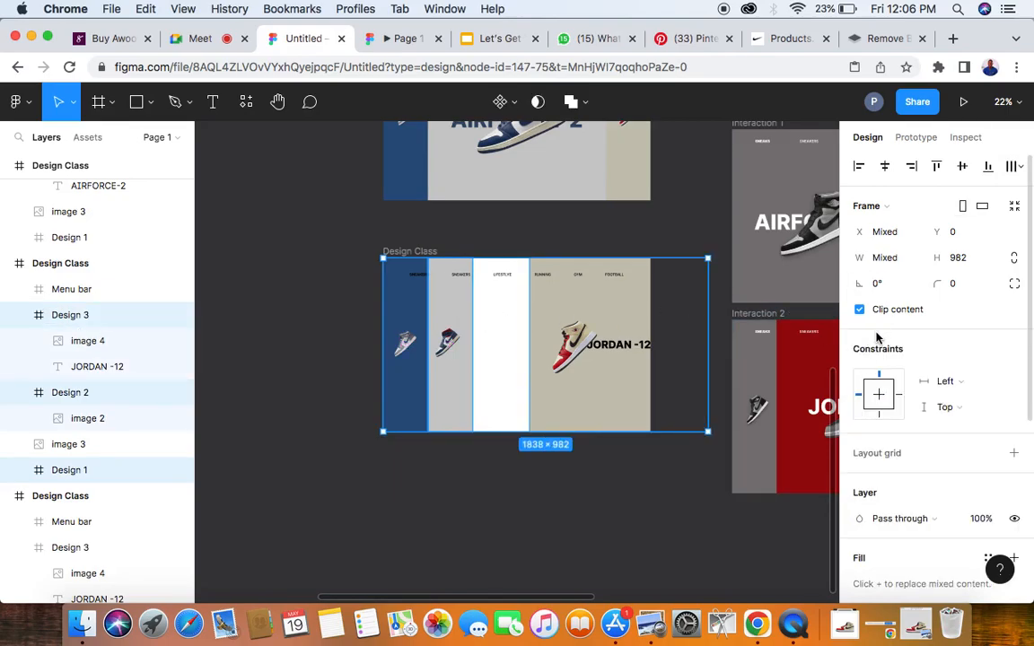
click(628, 485)
click(579, 404)
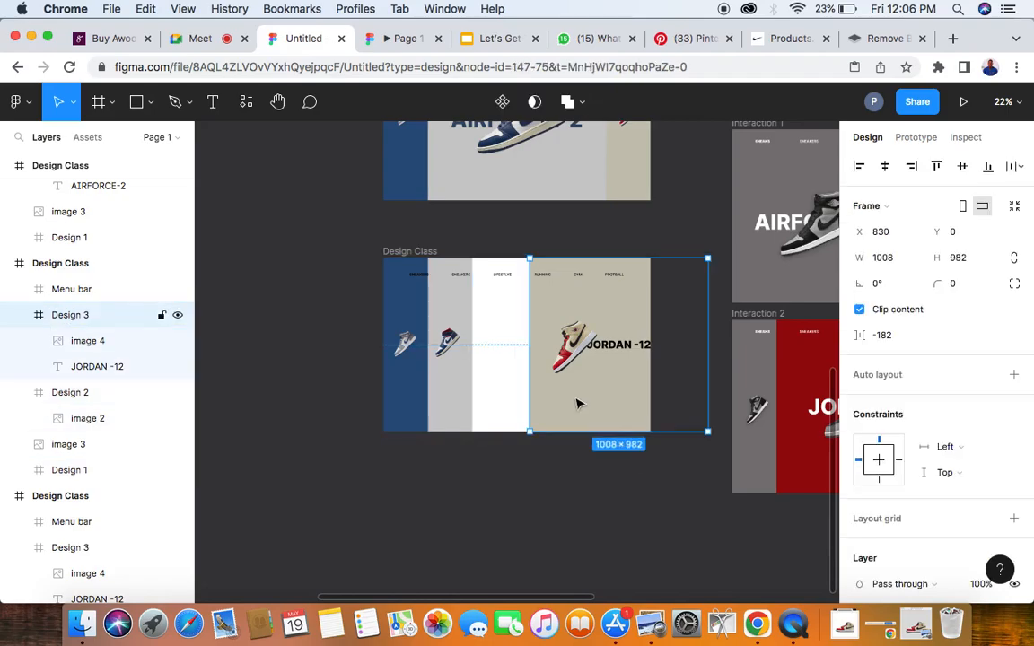
click(885, 338)
text(0)
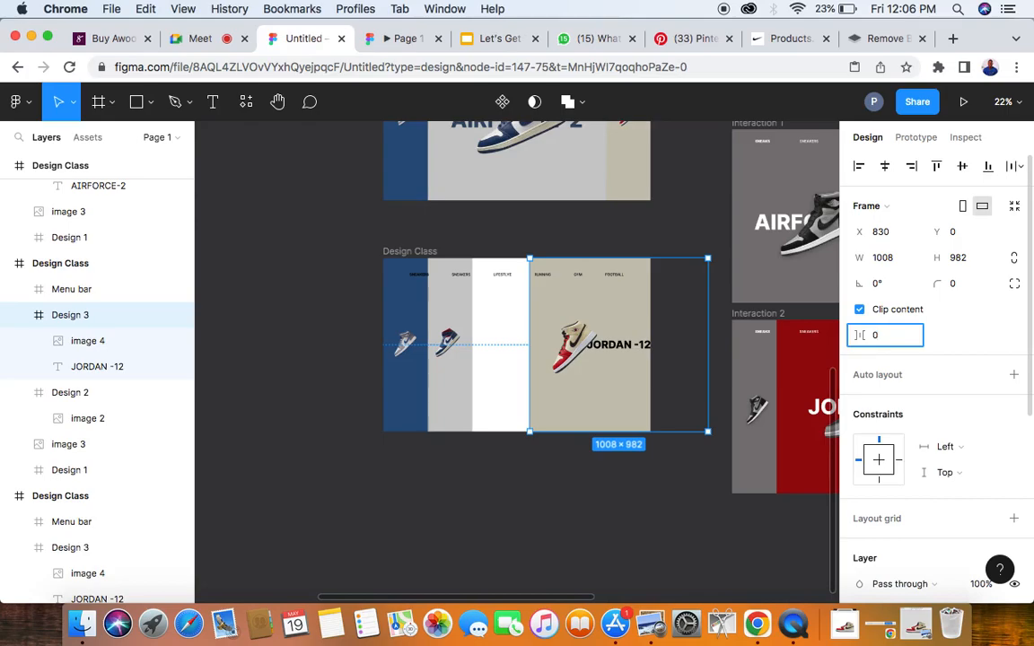
key(Return)
key(super+z)
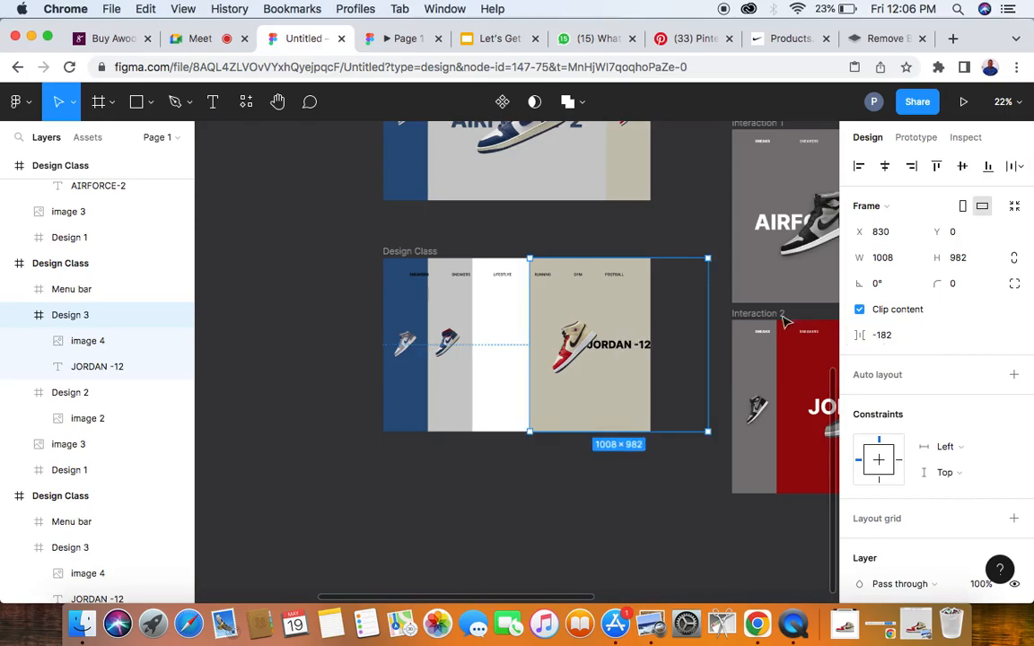
- Move the beige Design 3 panel flush against the grey panel so it fills the rest of the frame
drag(609, 323, 557, 329)
click(314, 352)
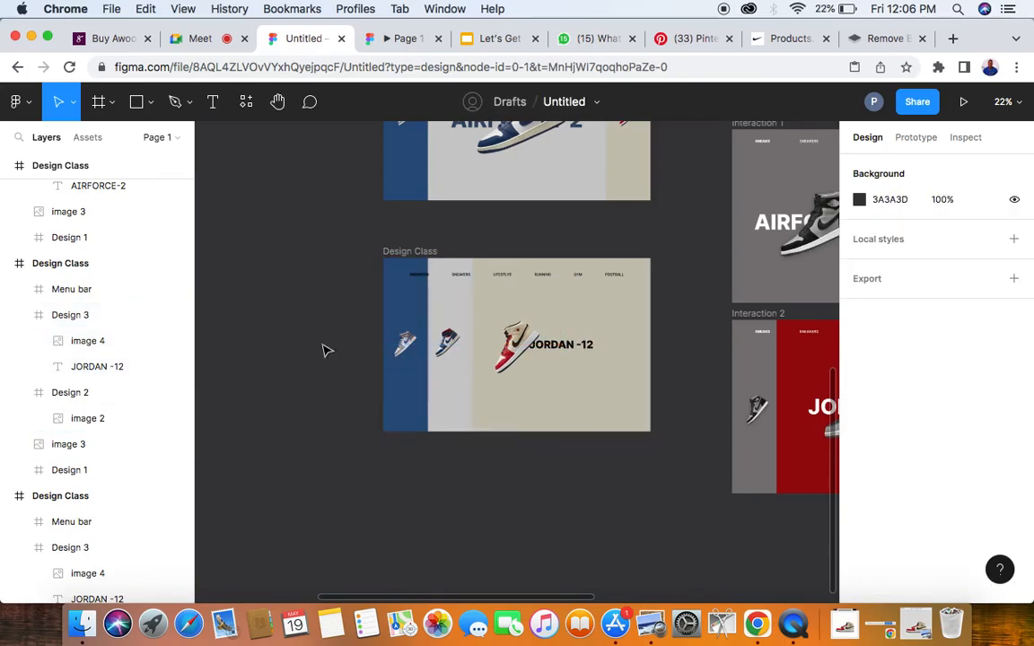
- Set the JORDAN -12 text in the beige panel to font size 120 and centre it horizontally
click(109, 367)
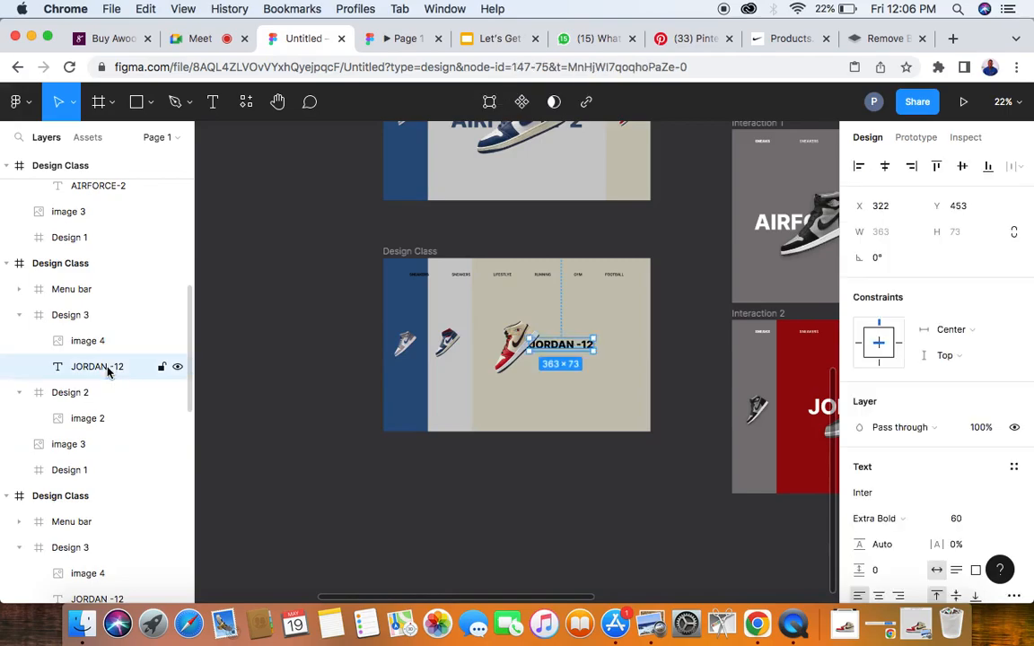
click(957, 521)
text(1)
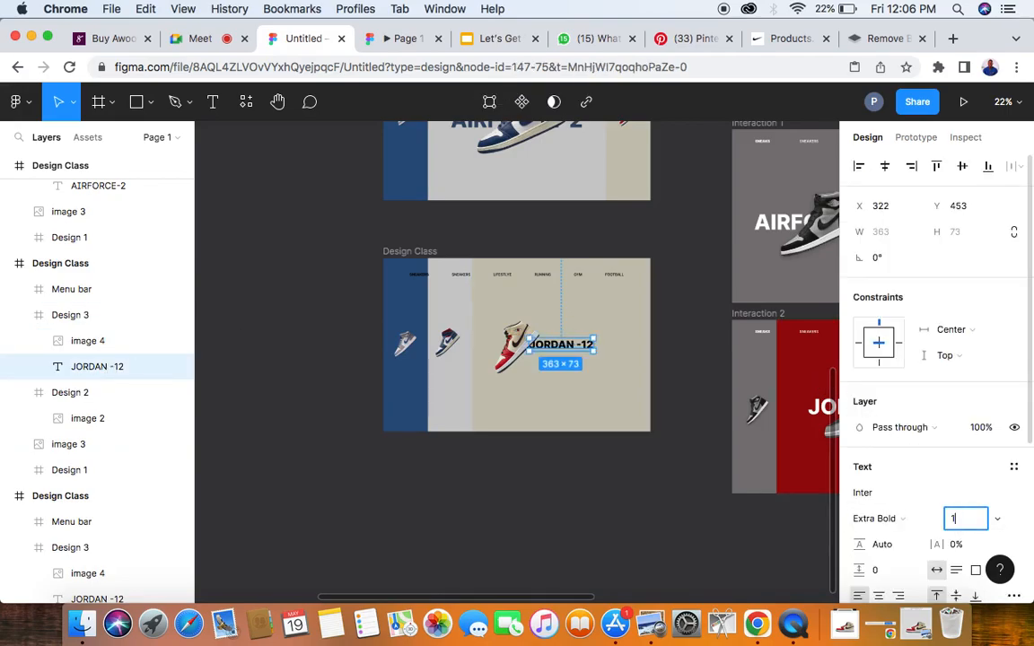
text(20)
key(Return)
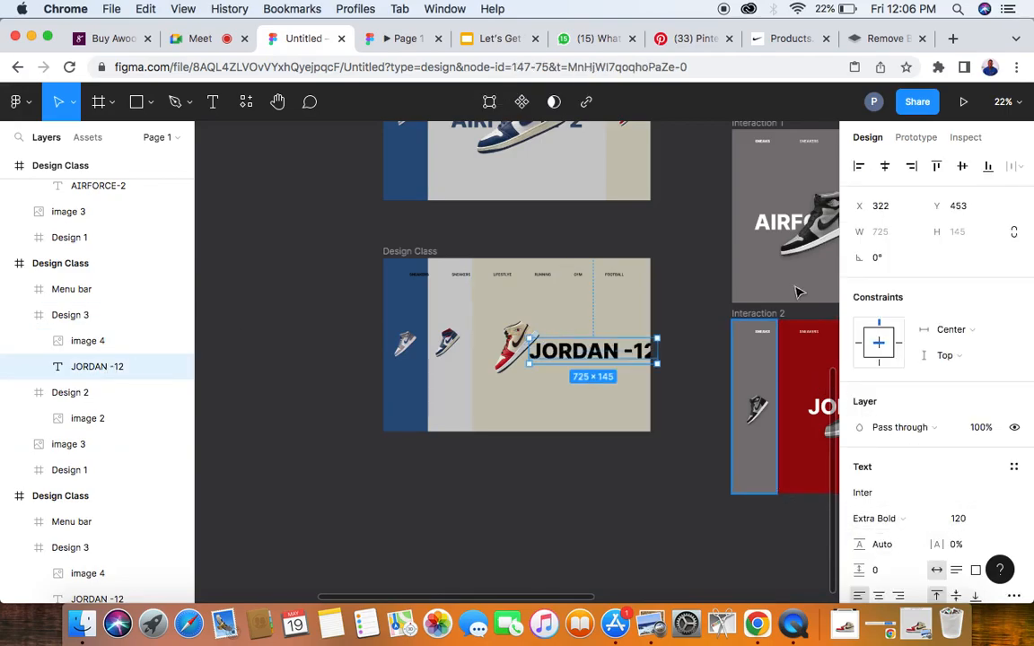
click(885, 168)
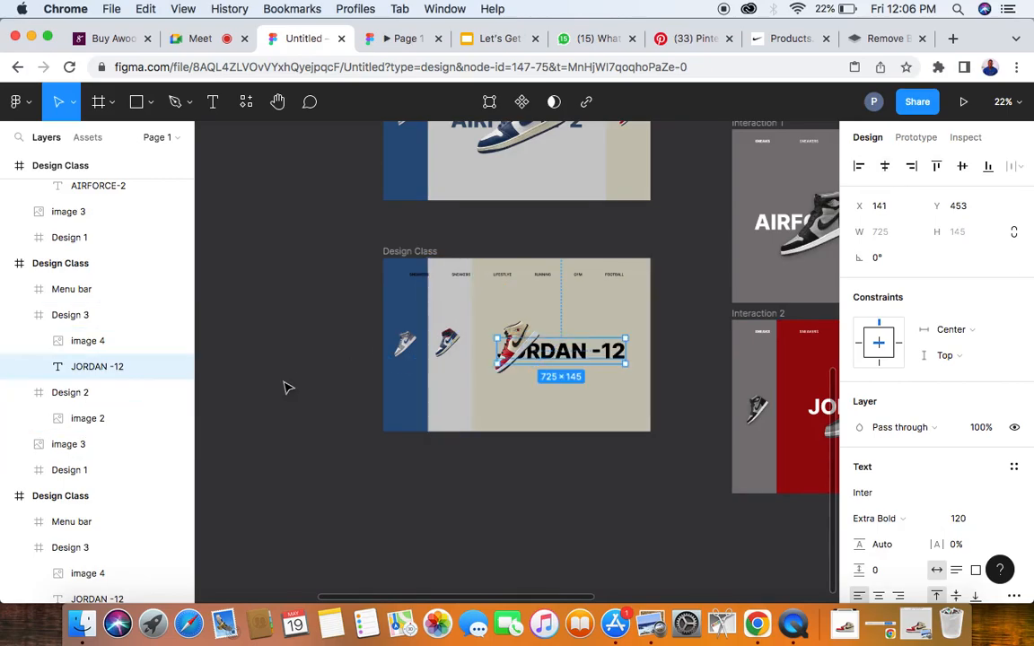
- Resize the beige panel's sneaker image to 700 × 700
click(100, 342)
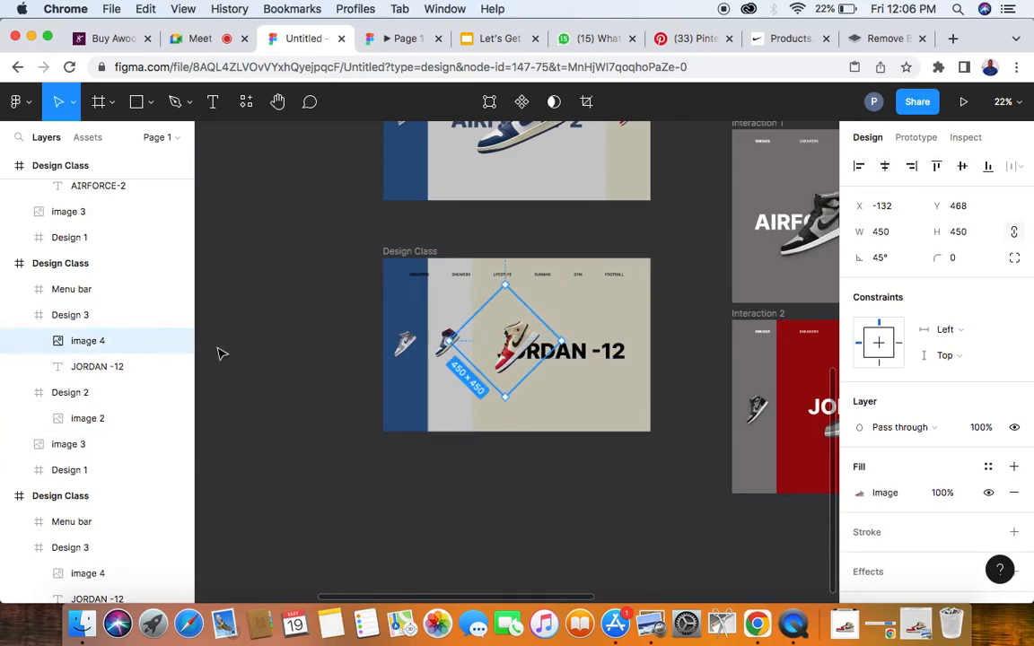
click(897, 234)
text(700)
key(Return)
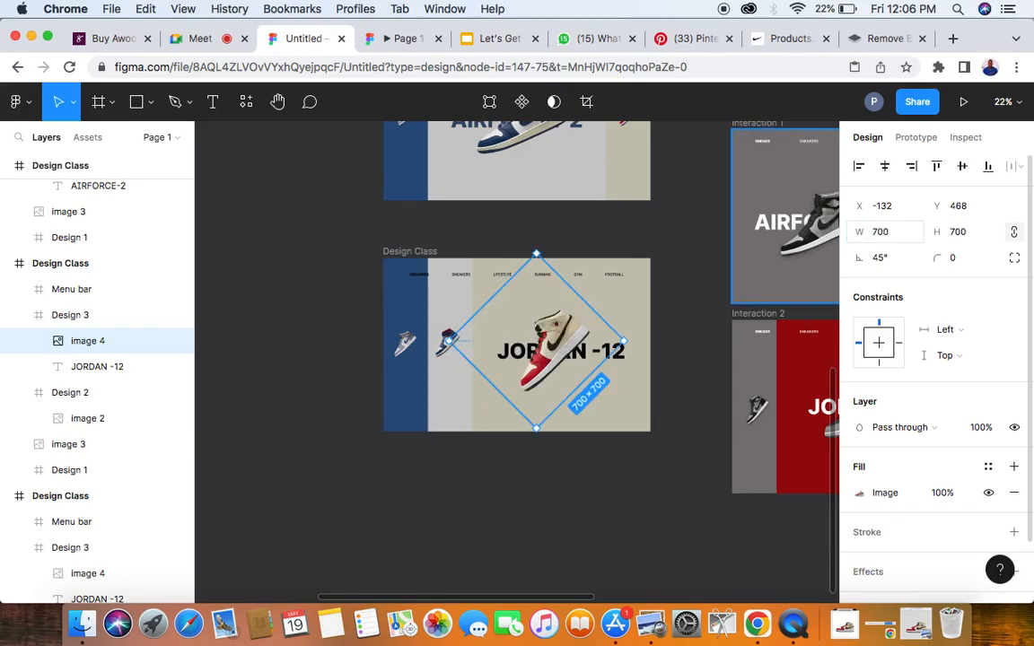
- Rotate the beige panel's sneaker image to 24° and move it over the JORDAN -12 text at X 0, Y about 285
click(883, 262)
text(24)
key(Return)
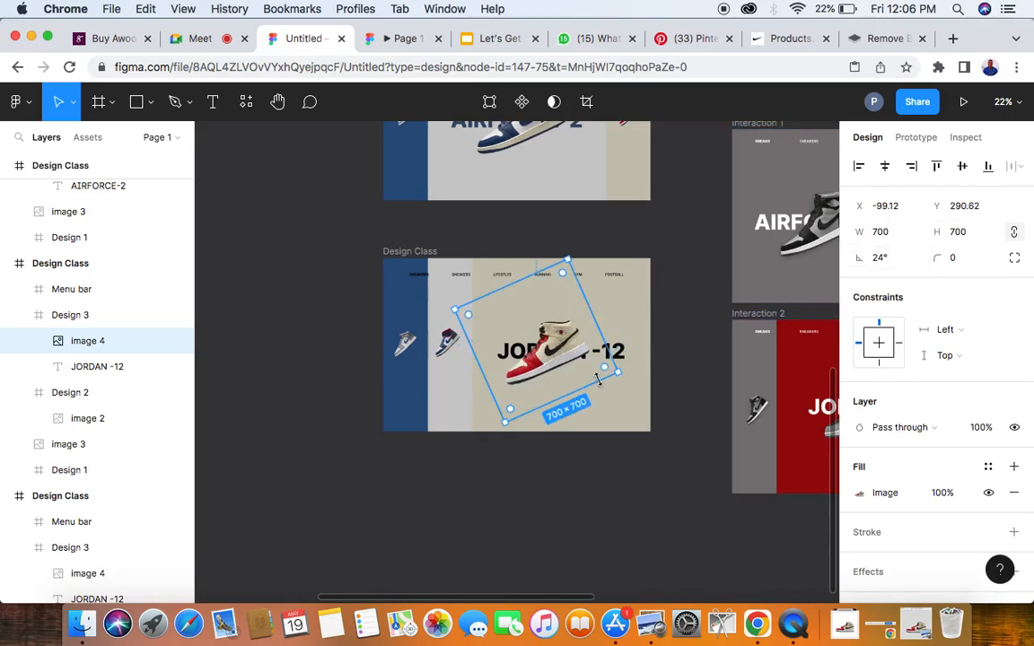
scroll(556, 370, up, 5)
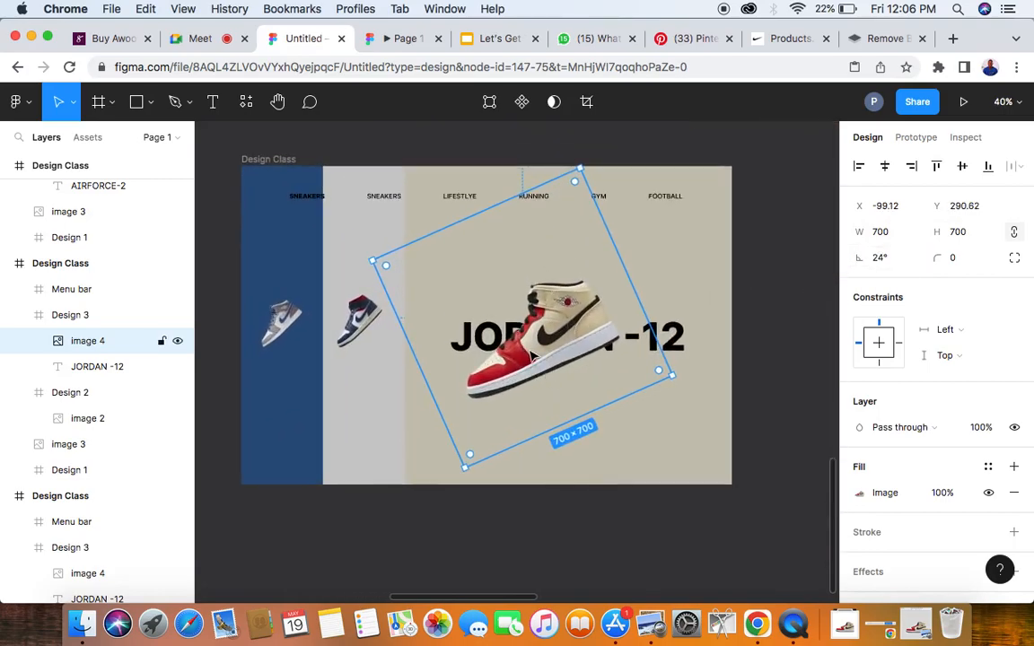
scroll(532, 356, down, 5)
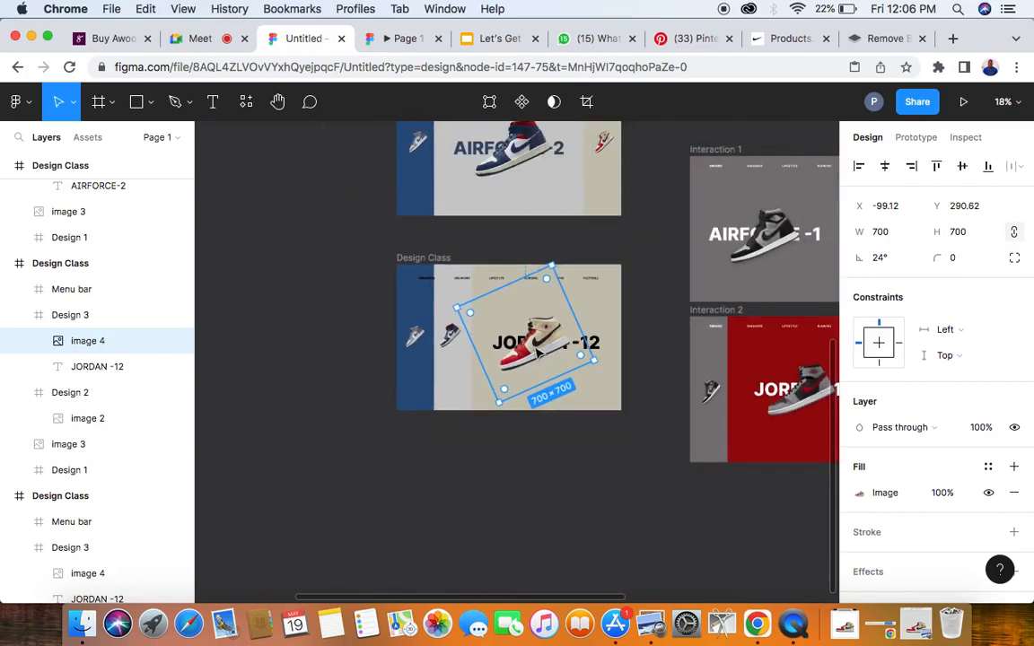
drag(541, 350, 554, 350)
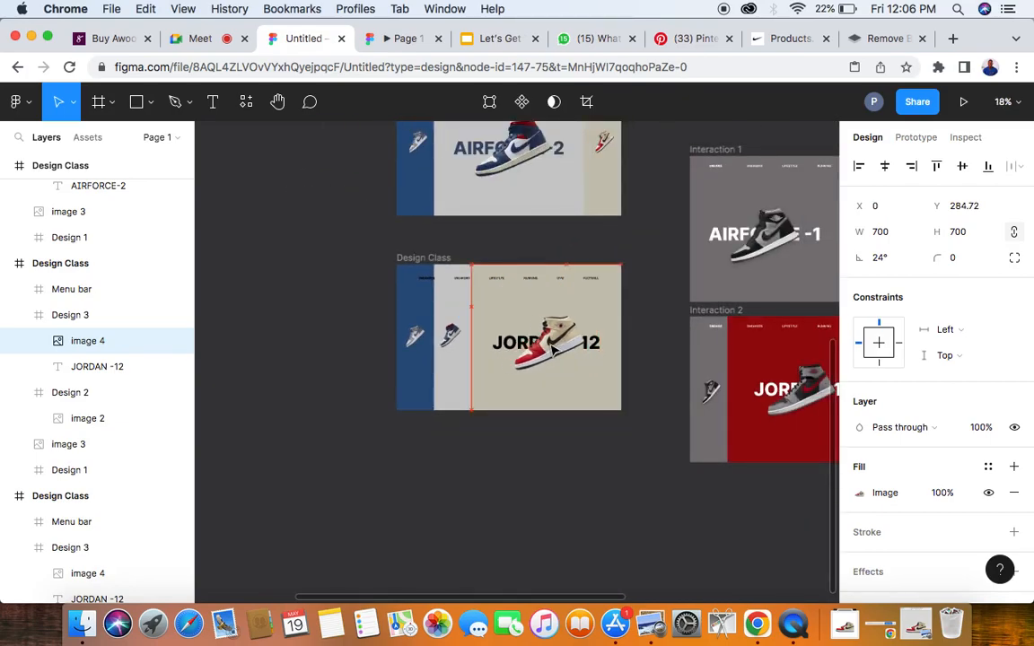
- Rename the Design Class frame with the enlarged AIRFORCE-2 panel as Interaction 5
scroll(553, 350, down, 2)
scroll(553, 350, up, 3)
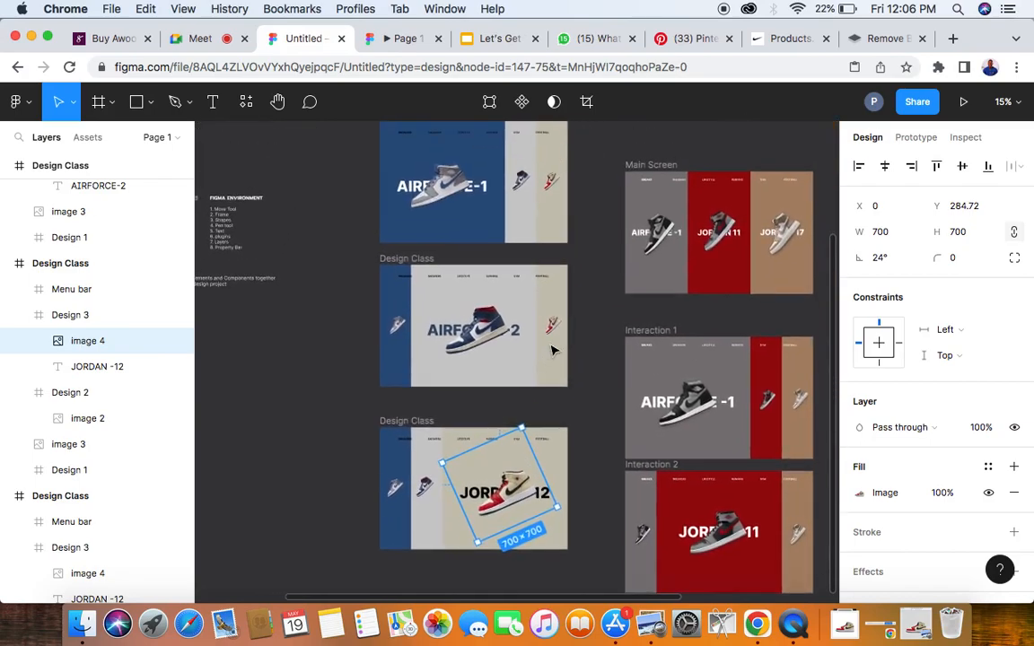
scroll(552, 350, up, 3)
scroll(552, 350, down, 4)
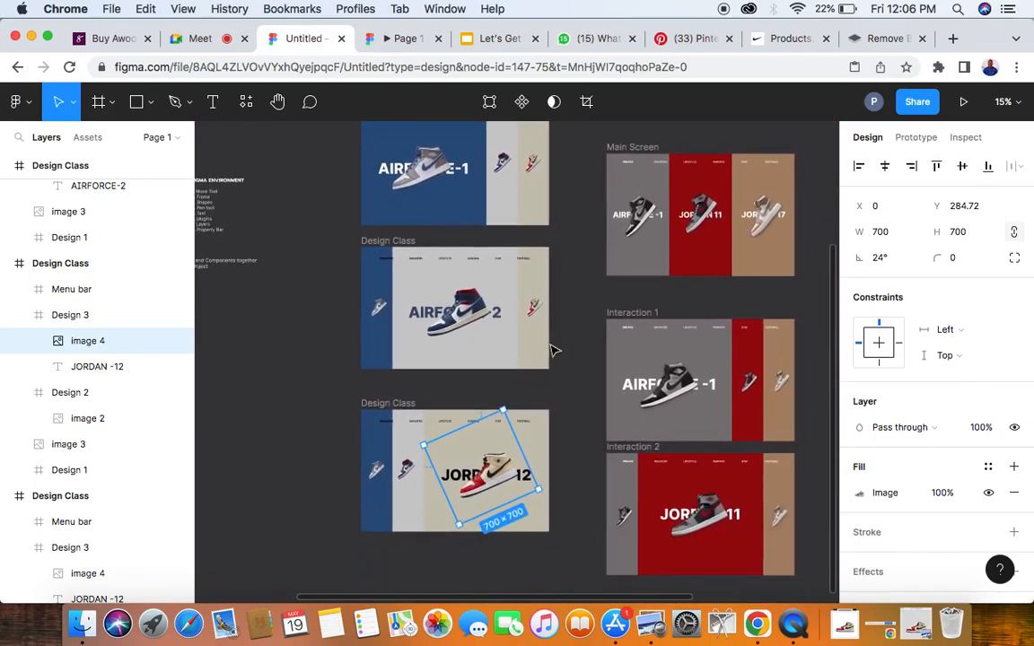
click(325, 386)
scroll(325, 386, up, 1)
scroll(392, 292, up, 4)
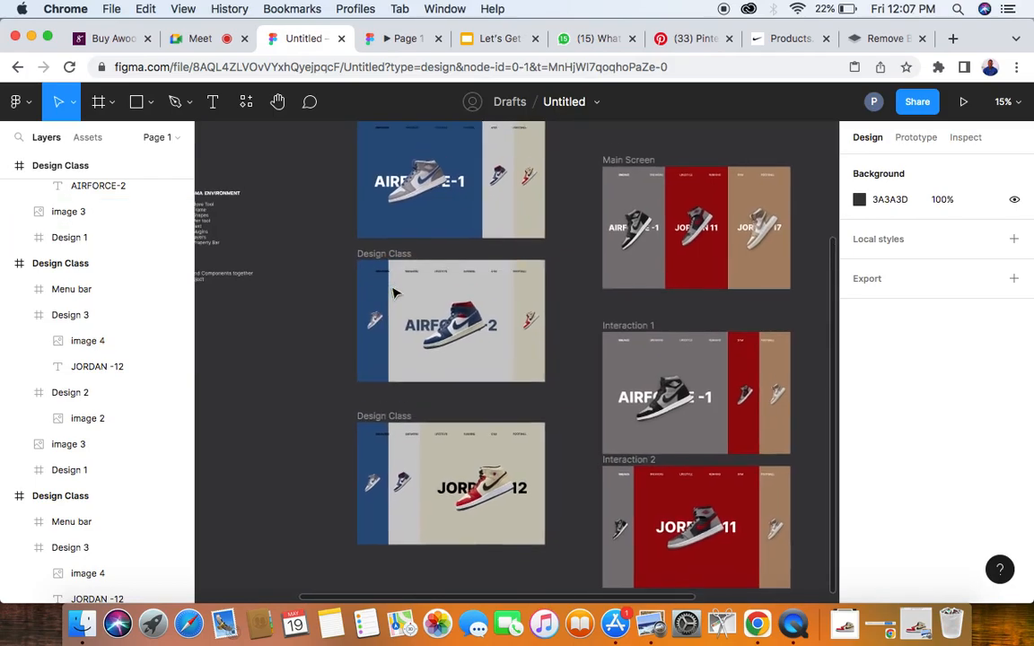
double_click(371, 318)
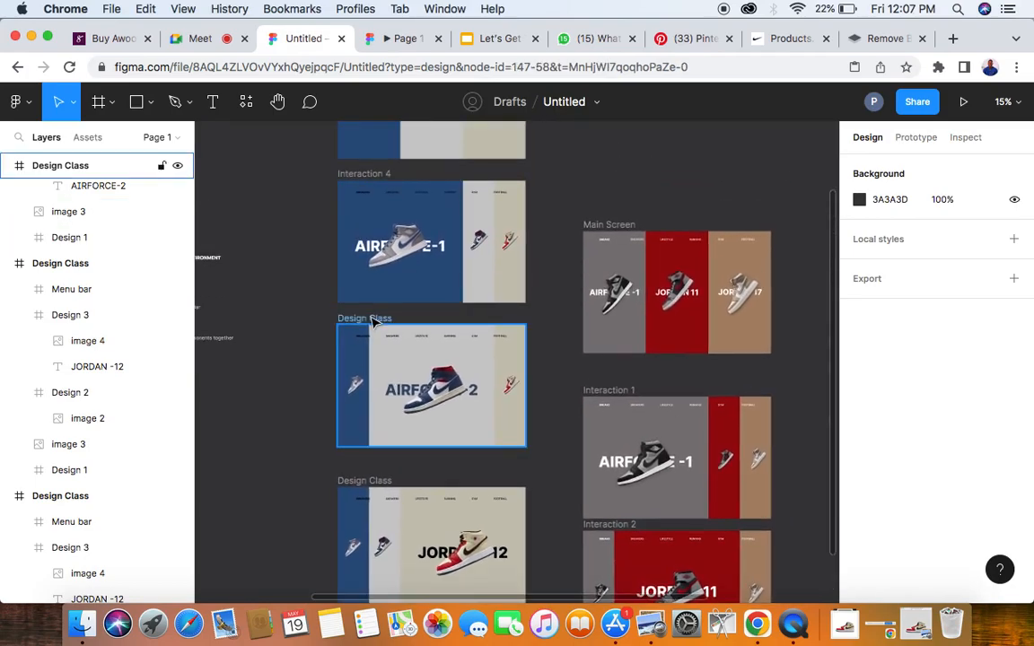
text(Int)
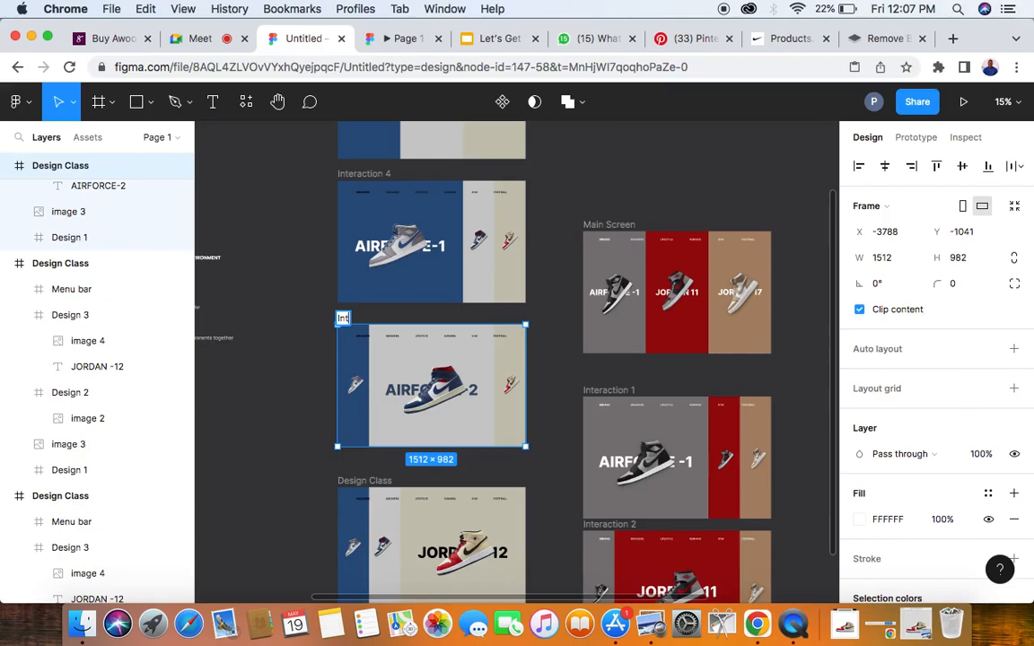
text(eraction 5)
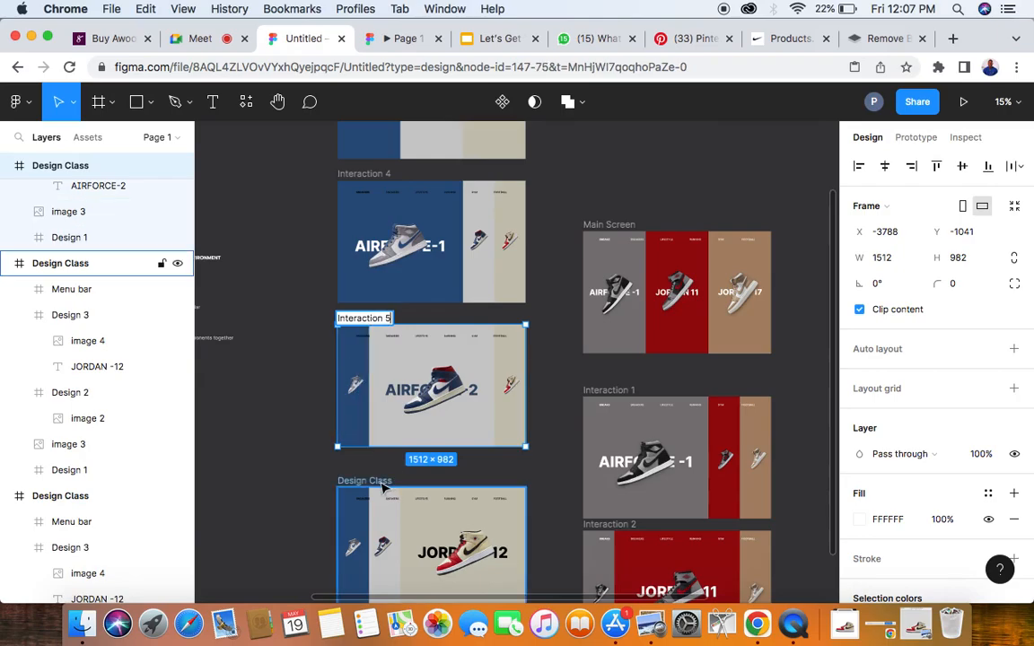
- Rename the Design Class frame with the enlarged JORDAN -12 panel as Interaction 6
click(384, 483)
double_click(386, 480)
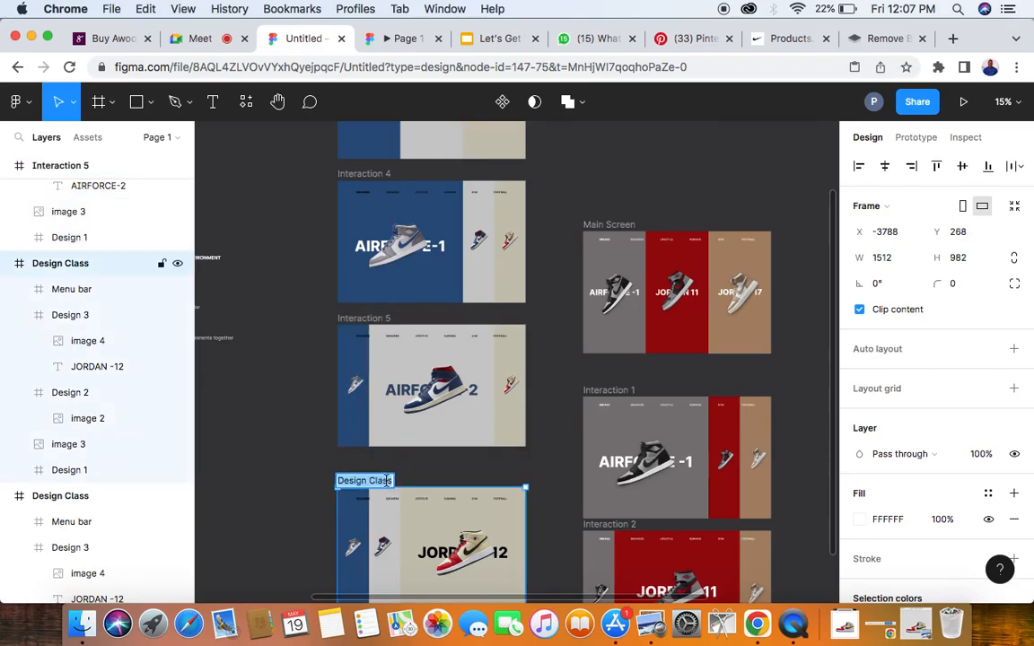
text(Interaction 6)
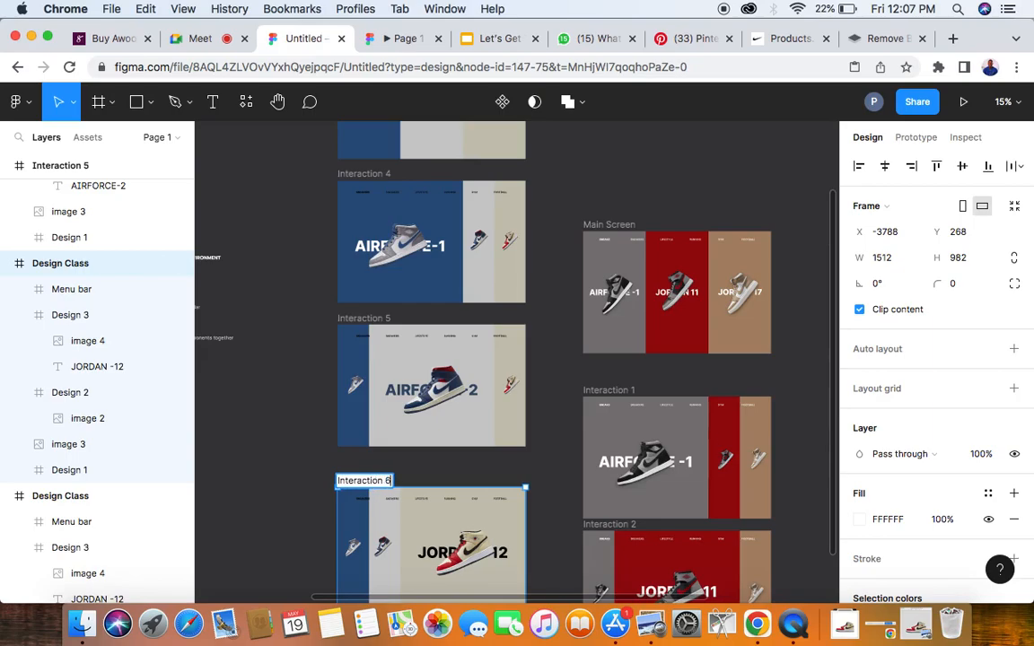
click(297, 494)
- Review the Design Class and Interaction 4, 5 and 6 frames, checking the layout of their panels and sneakers
scroll(297, 494, down, 5)
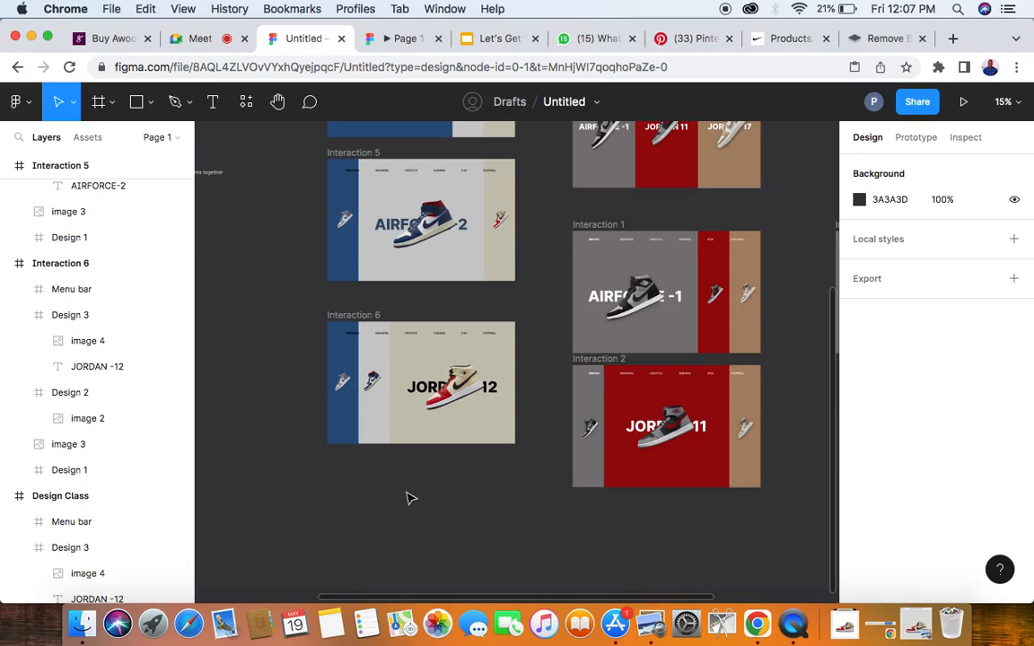
scroll(433, 412, up, 3)
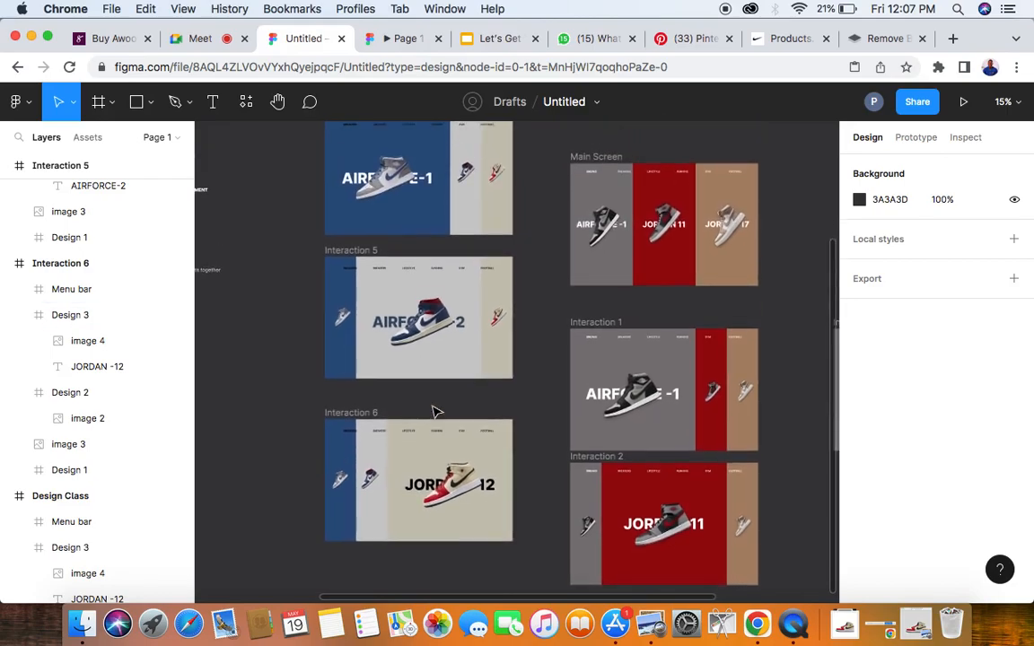
scroll(433, 411, up, 5)
scroll(434, 411, down, 2)
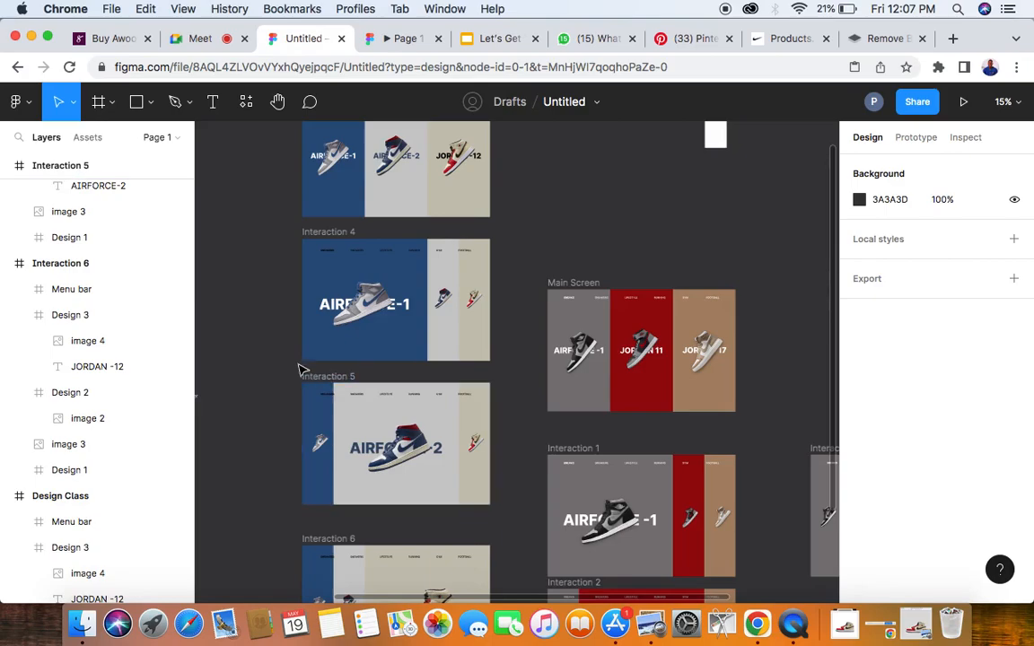
scroll(305, 359, down, 5)
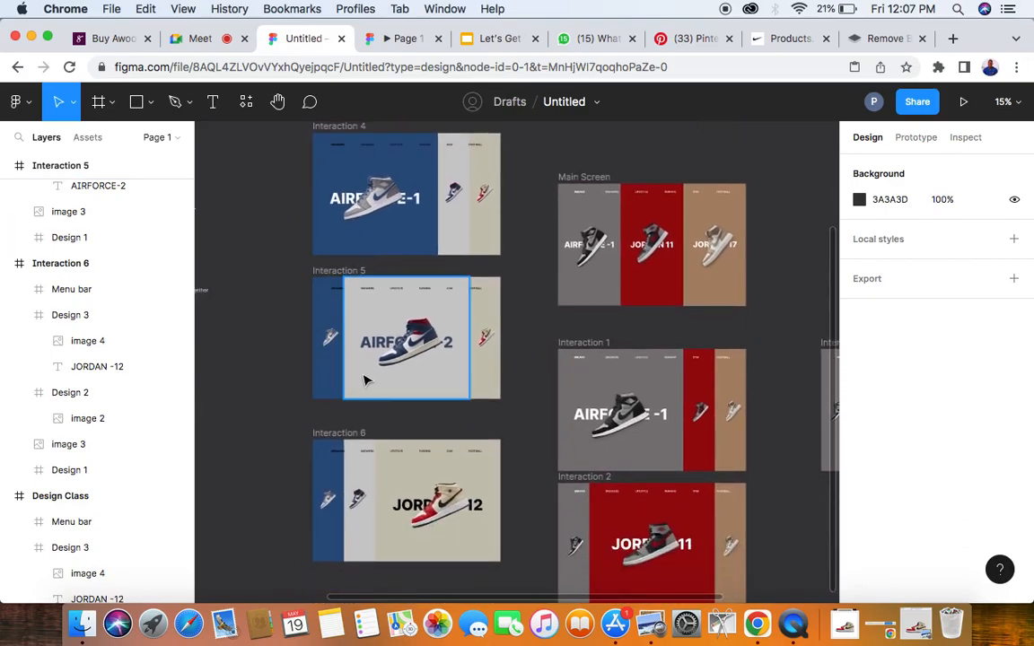
scroll(364, 381, down, 2)
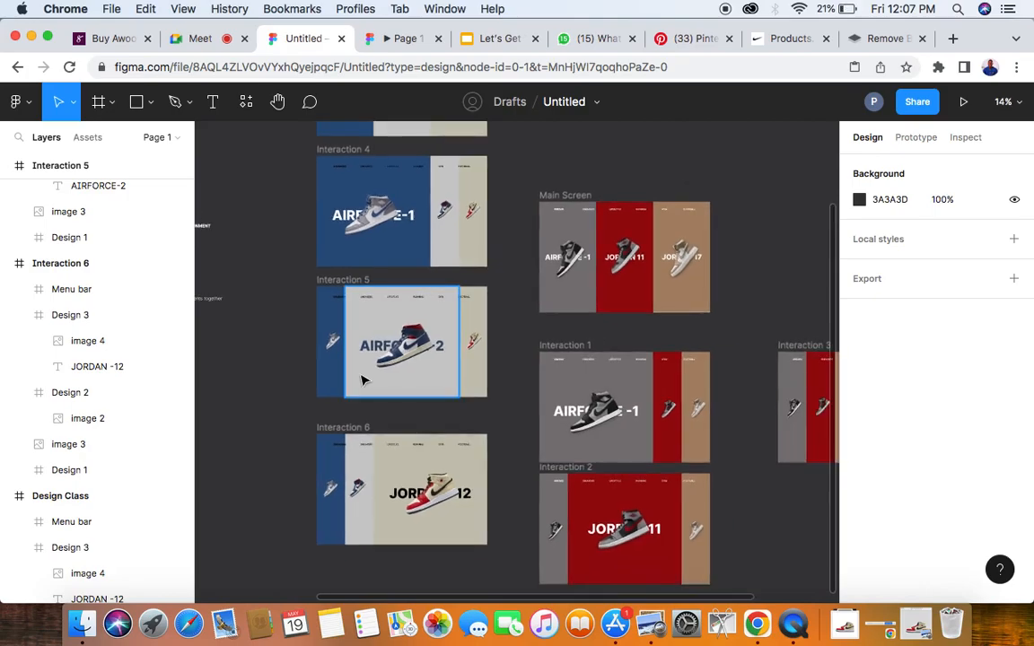
scroll(365, 382, up, 3)
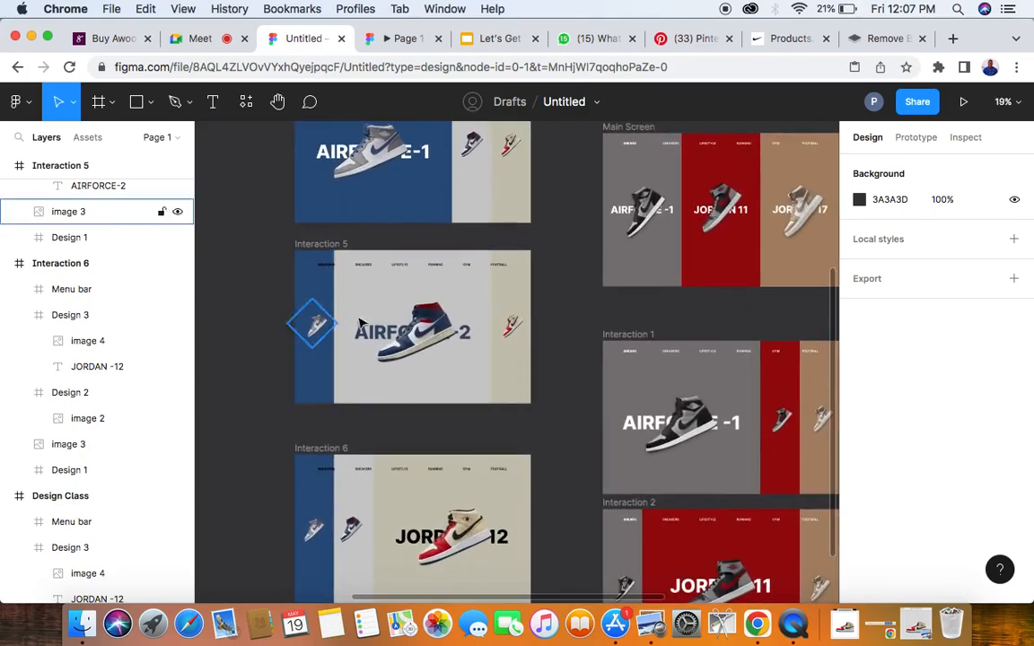
scroll(370, 377, up, 5)
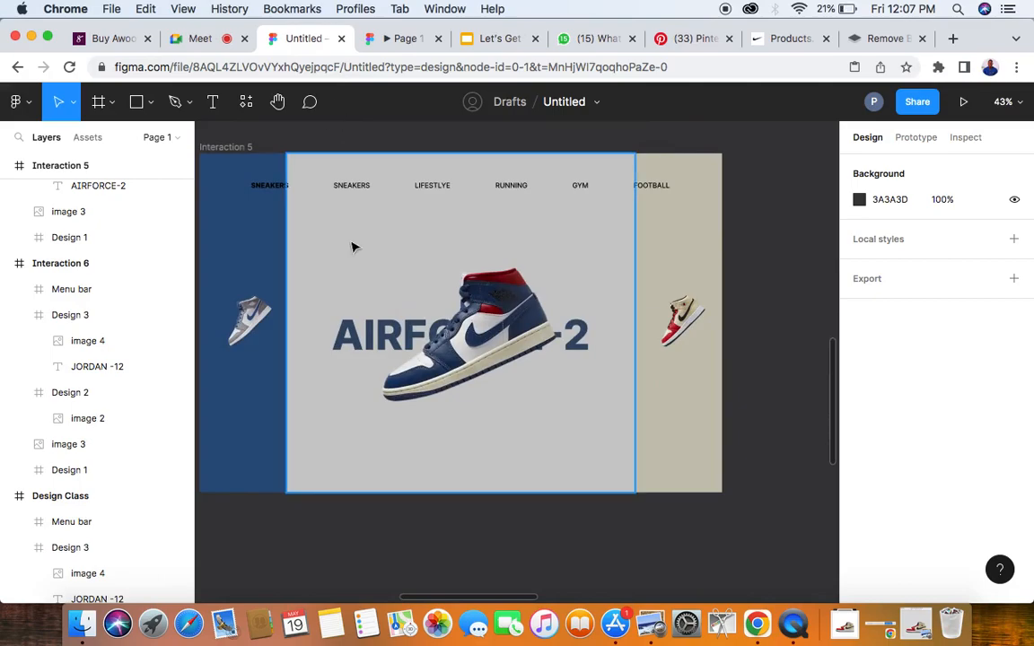
scroll(353, 247, down, 1)
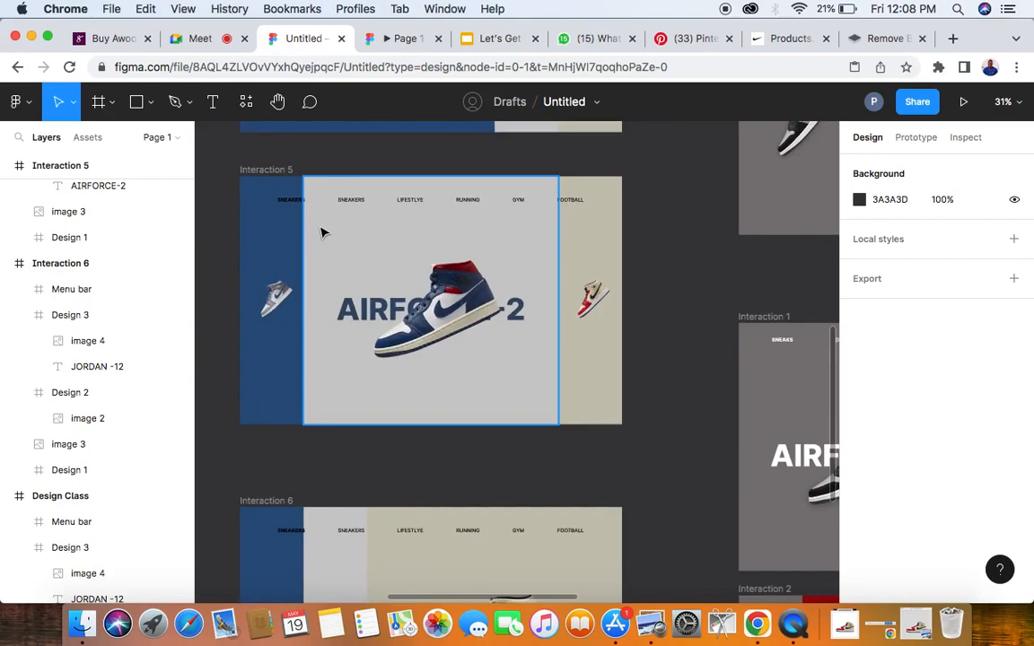
scroll(321, 233, up, 3)
scroll(322, 233, down, 3)
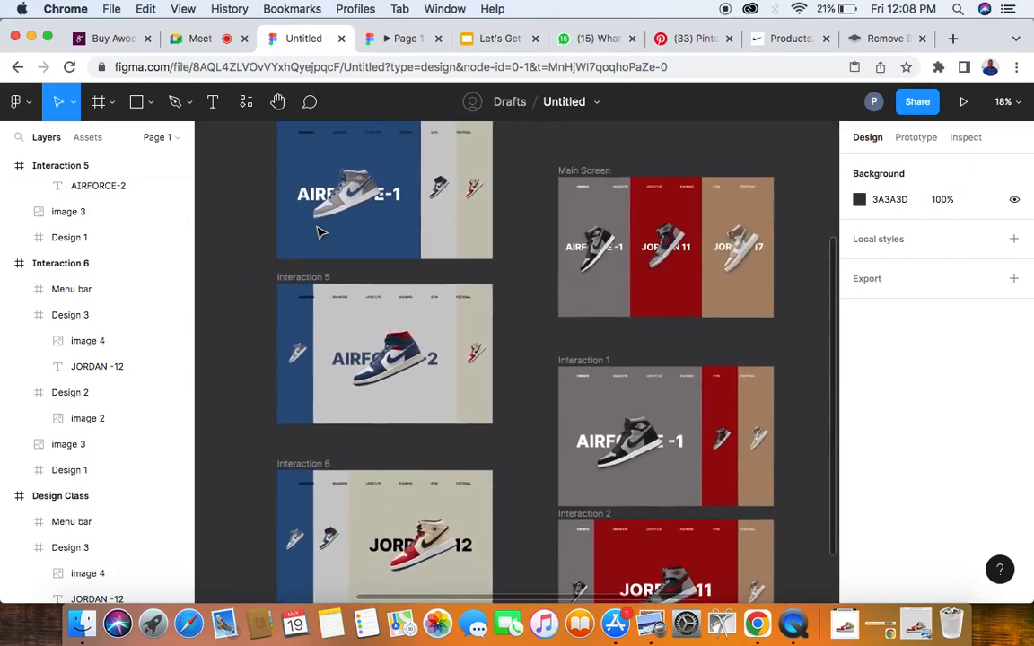
scroll(321, 233, up, 2)
scroll(321, 234, up, 1)
scroll(322, 234, right, 1)
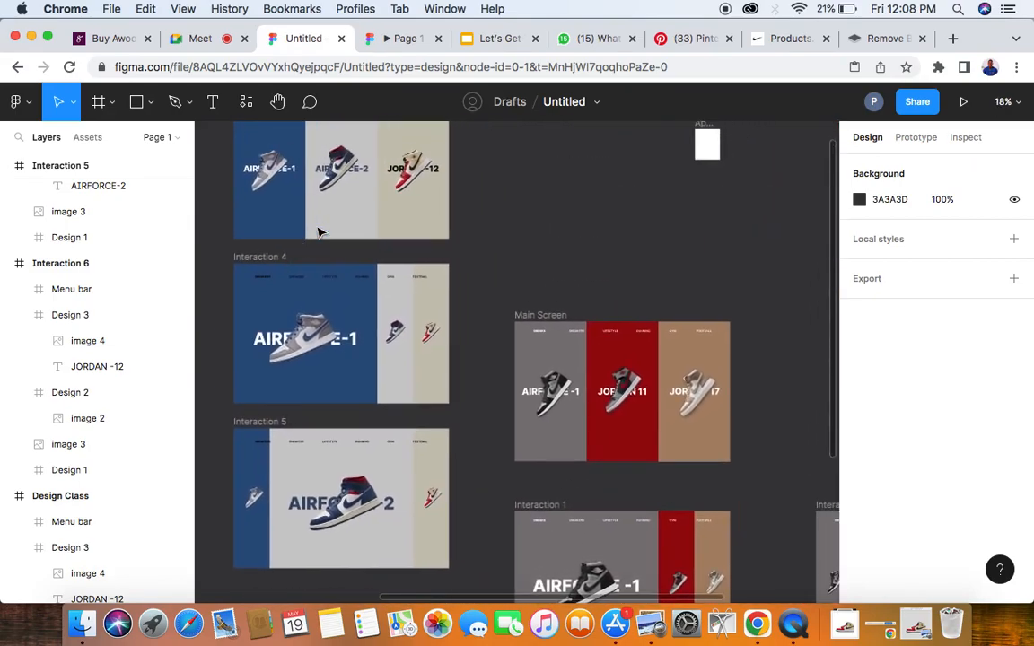
- Move the Design Class, Interaction 4, Interaction 5 and Interaction 6 frames together to the empty canvas right of Interaction 3
scroll(321, 231, down, 5)
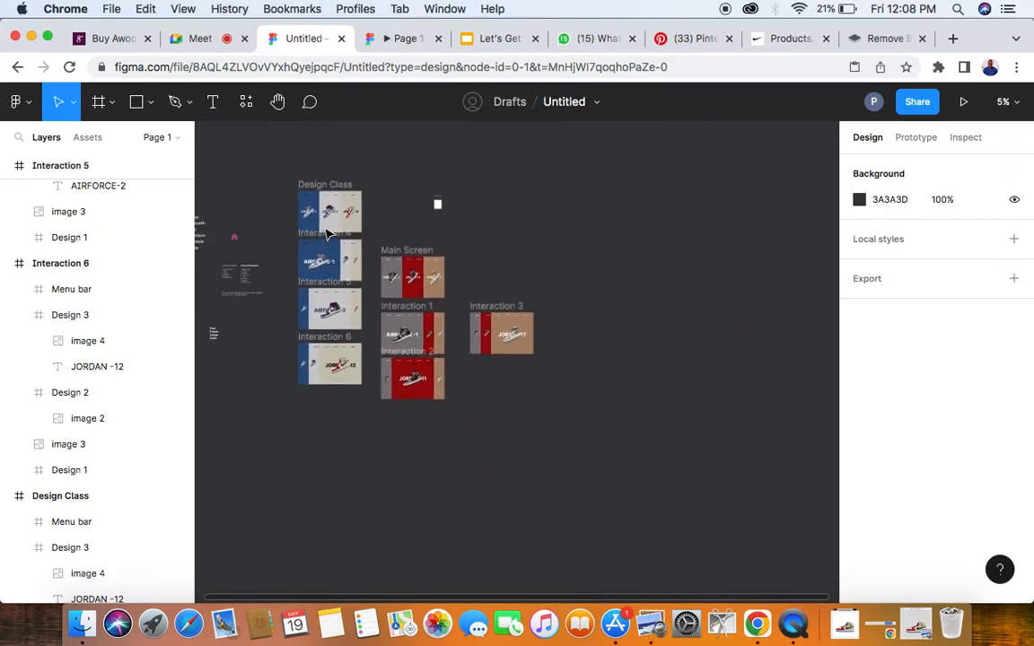
drag(292, 182, 625, 388)
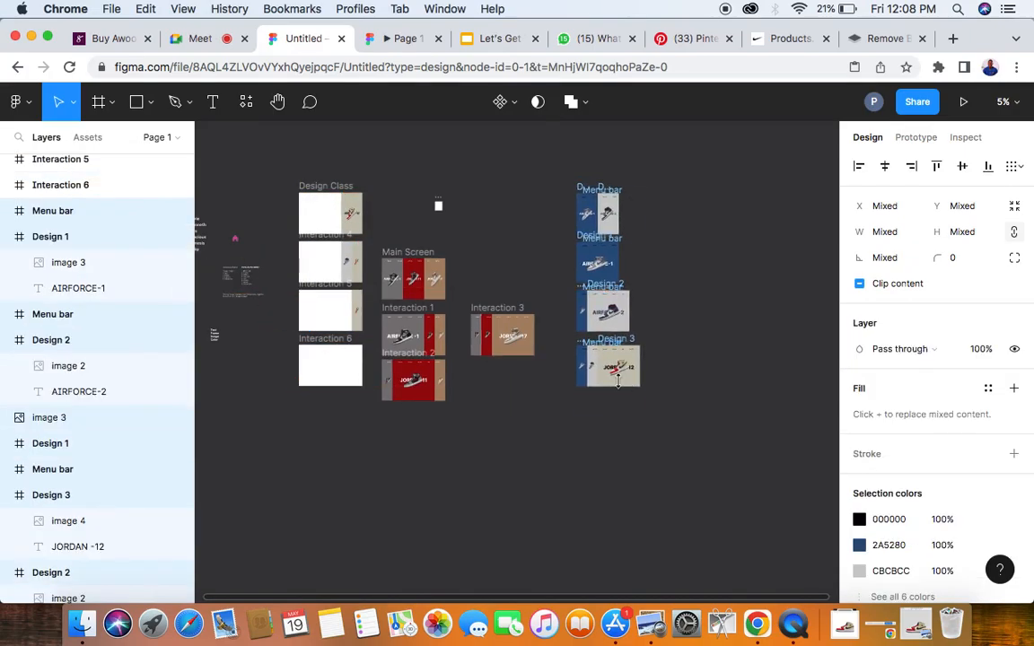
key(super+z)
drag(284, 168, 377, 438)
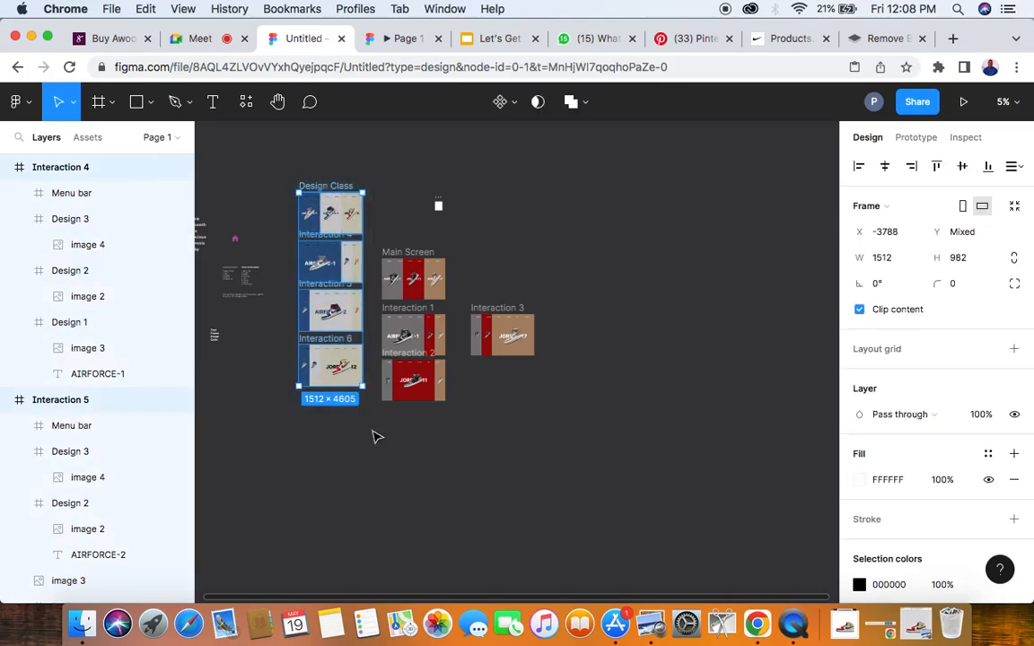
drag(332, 377, 651, 393)
scroll(776, 311, up, 3)
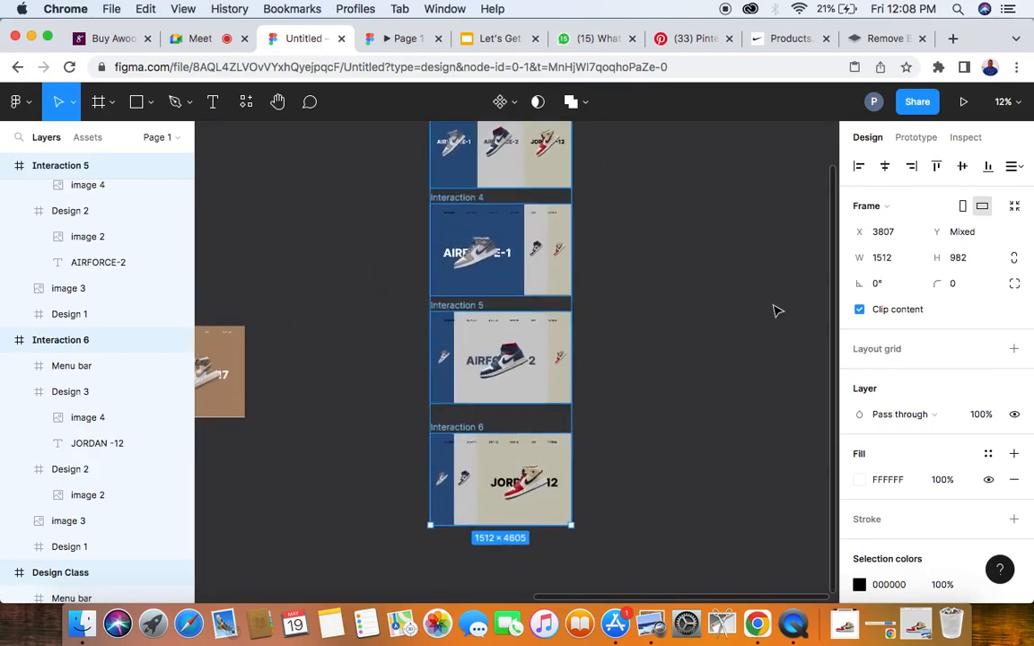
scroll(505, 278, up, 2)
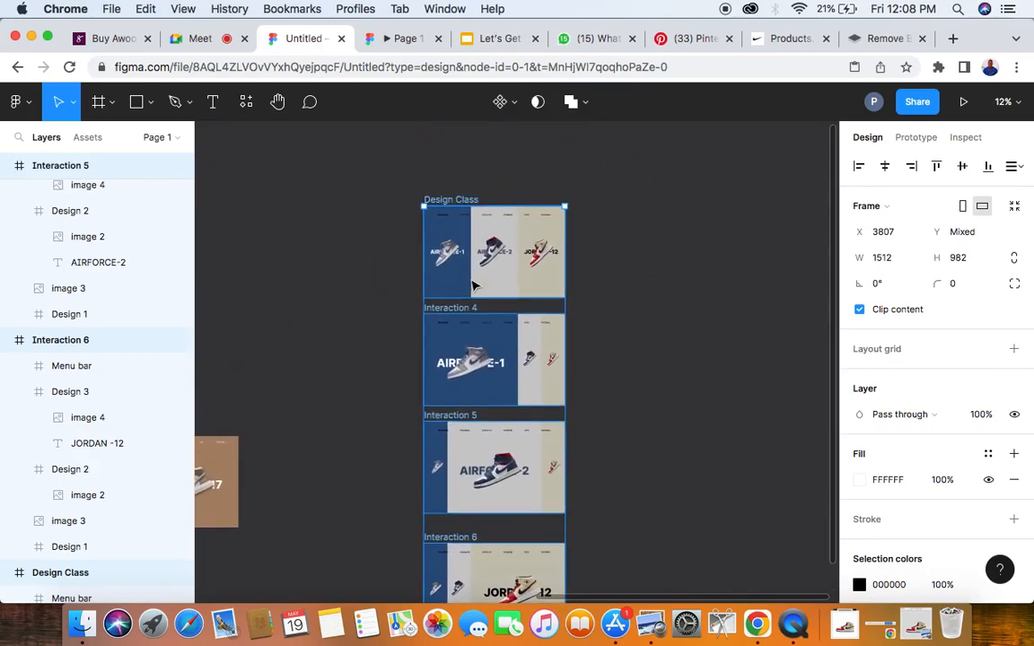
scroll(474, 286, up, 3)
click(290, 255)
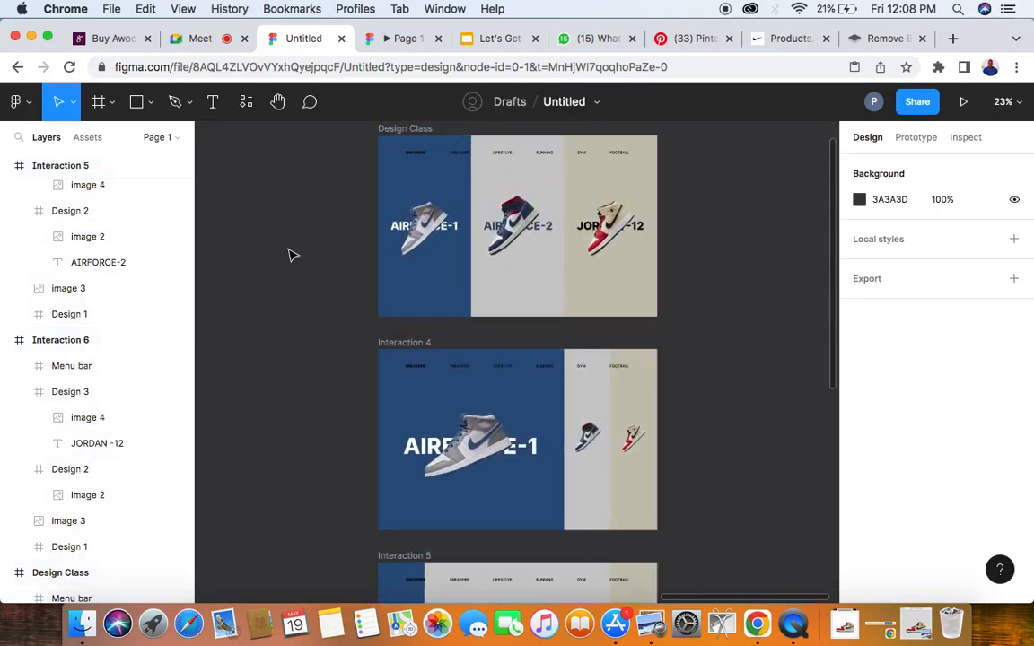
- Switch to the running prototype preview and test the interactions of the grey AIRFORCE -1 and red sneaker panels
click(402, 39)
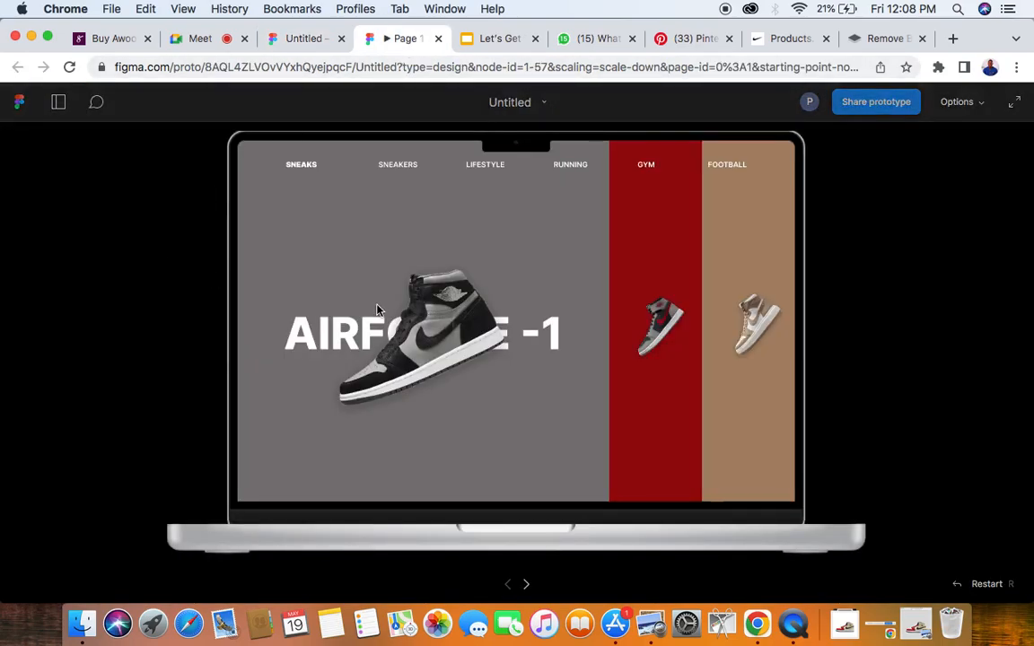
click(420, 226)
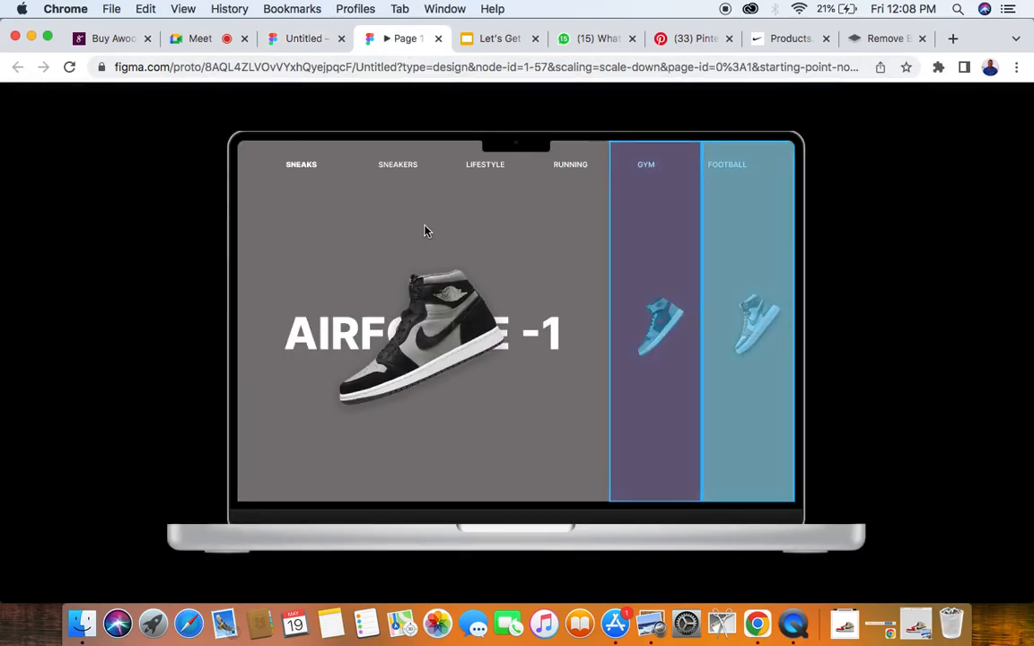
click(669, 248)
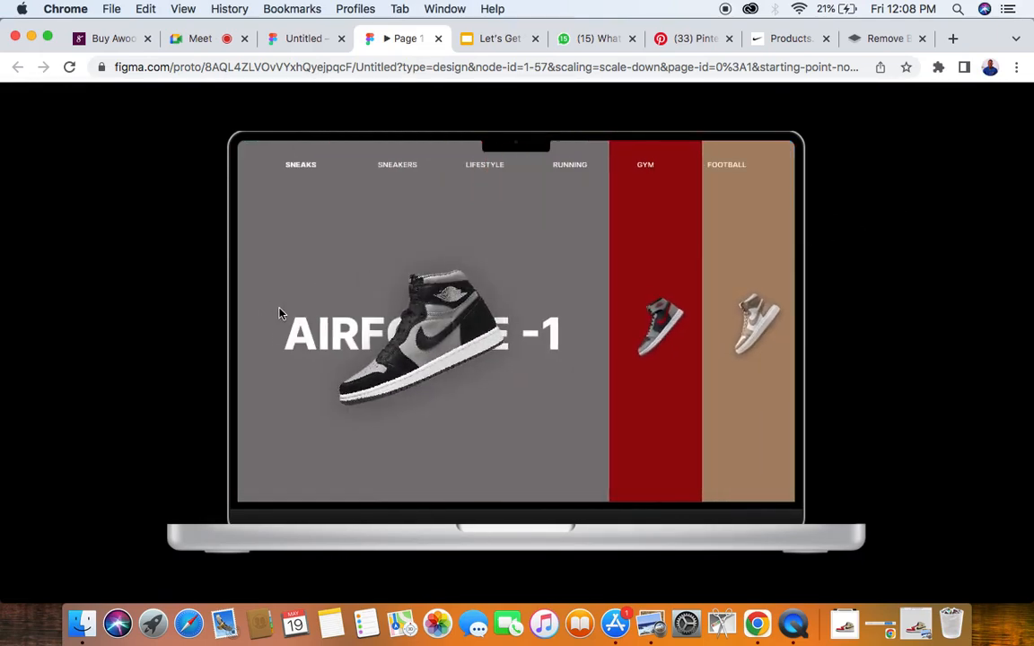
- Return to the design file and show the prototype settings for the page
click(300, 37)
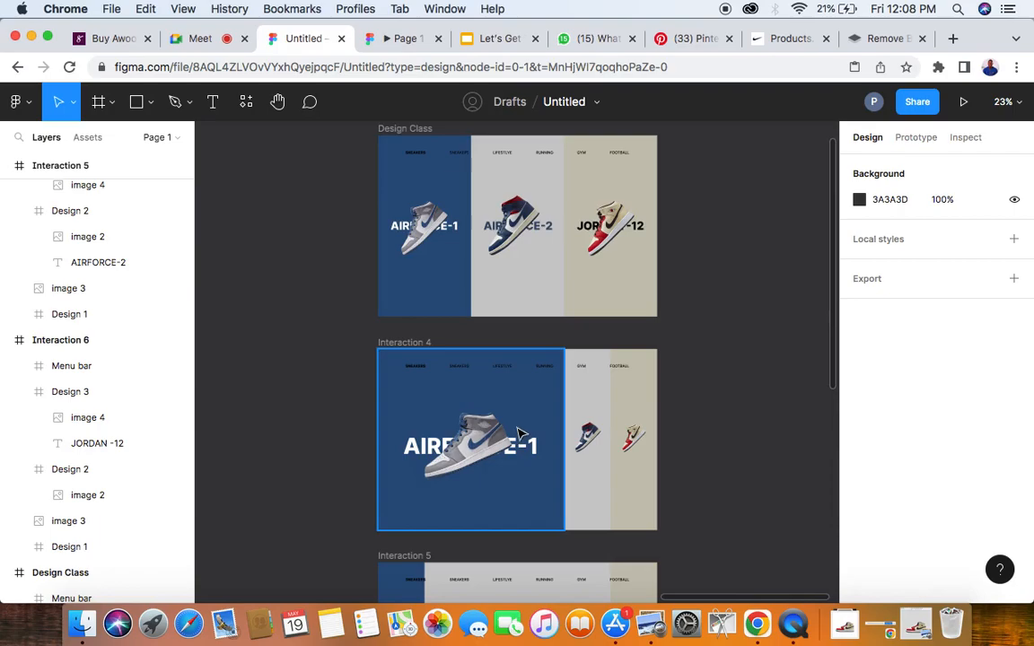
scroll(518, 434, down, 5)
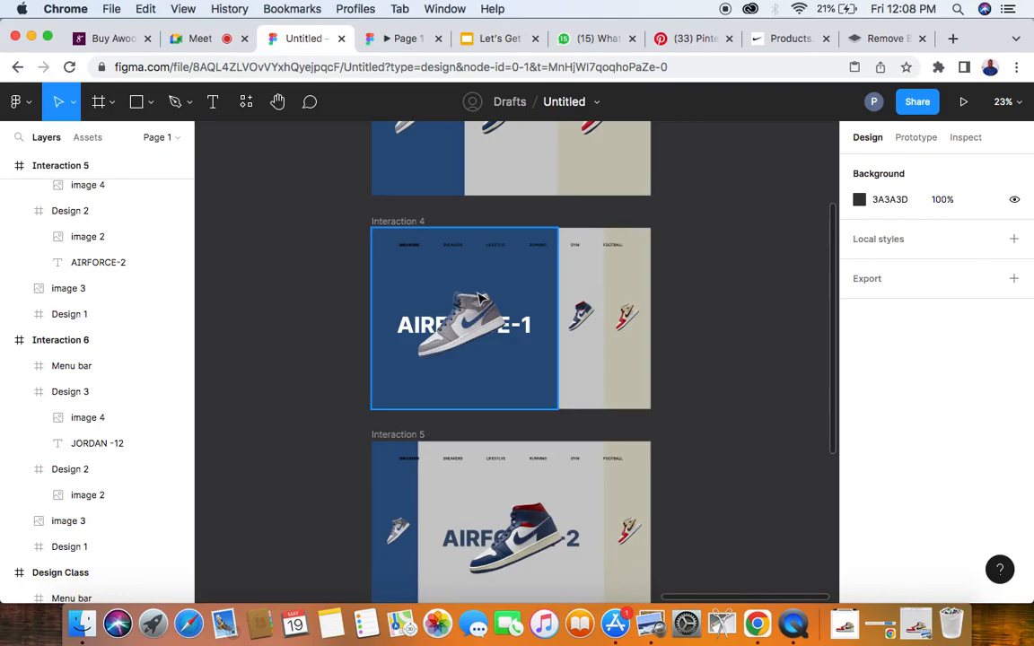
scroll(481, 299, up, 4)
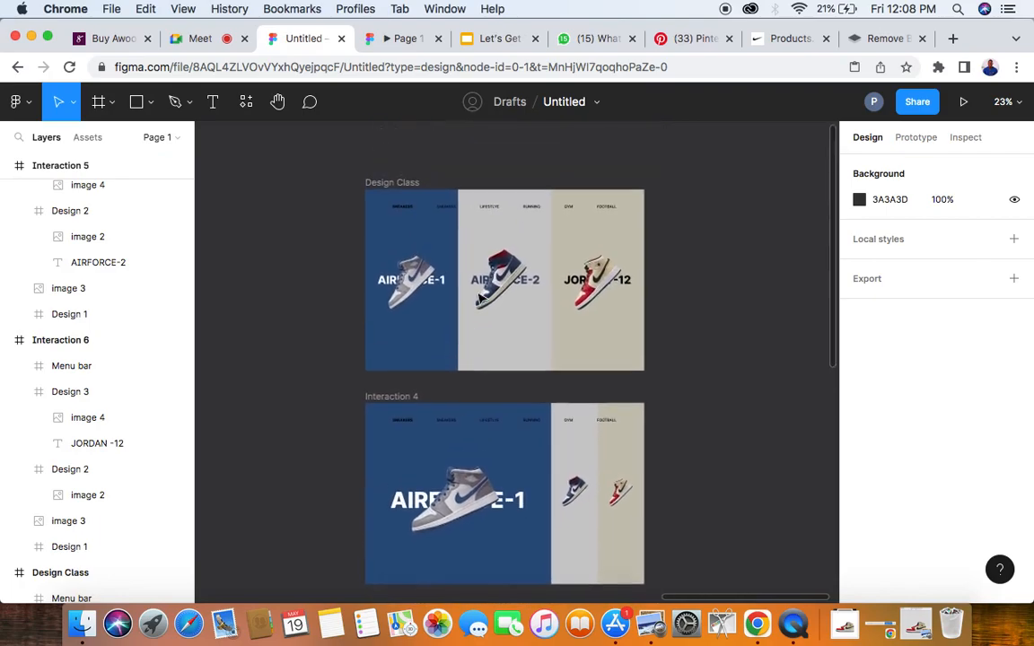
click(916, 140)
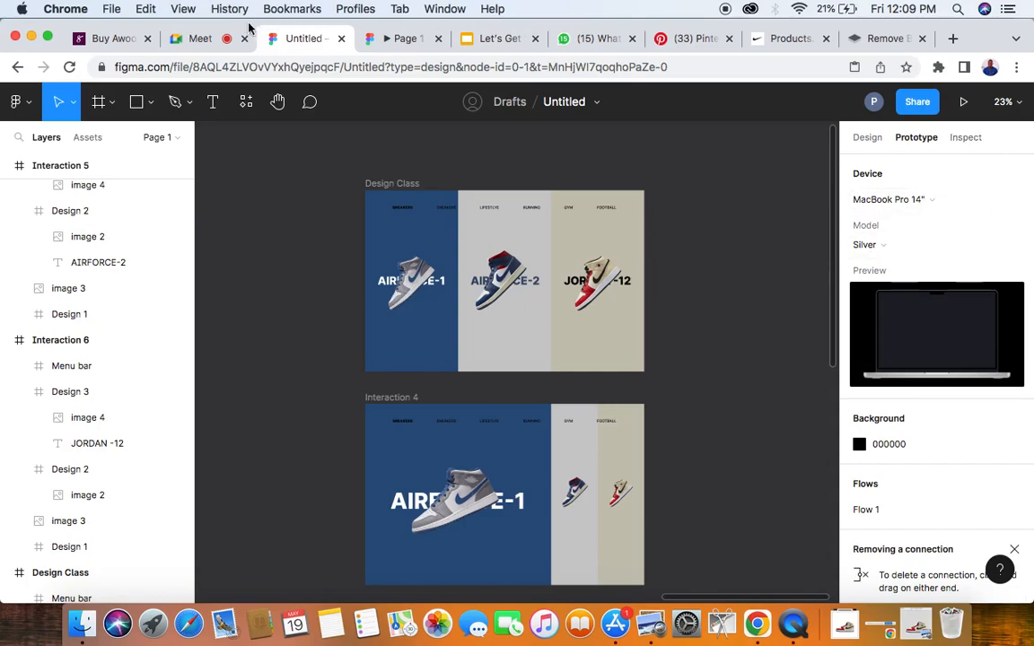
- Switch to the Google Meet call and admit the participant waiting to join
click(199, 38)
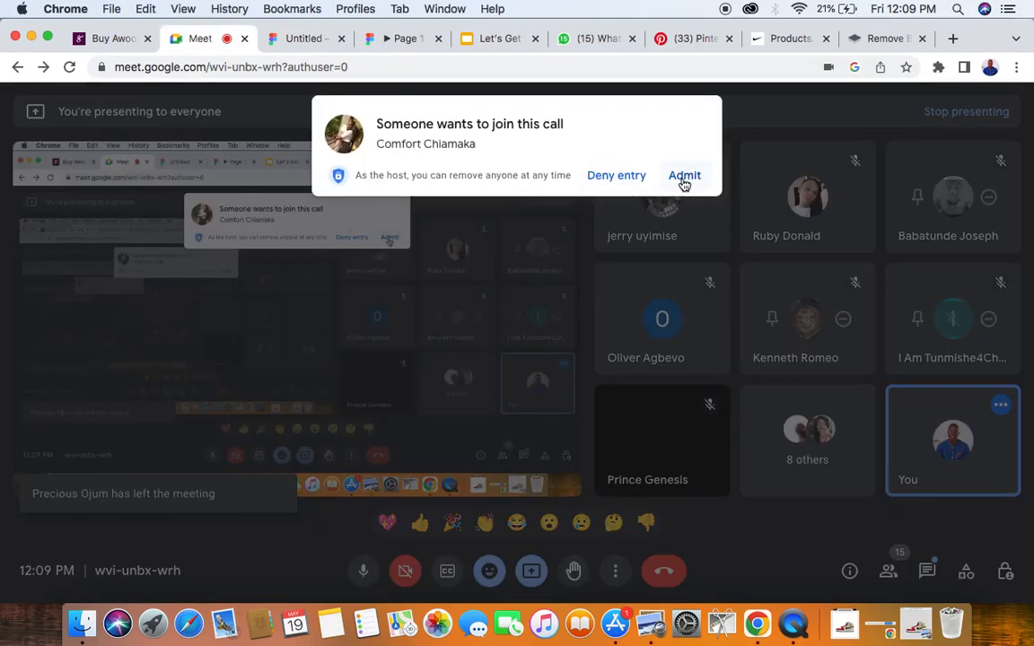
click(684, 177)
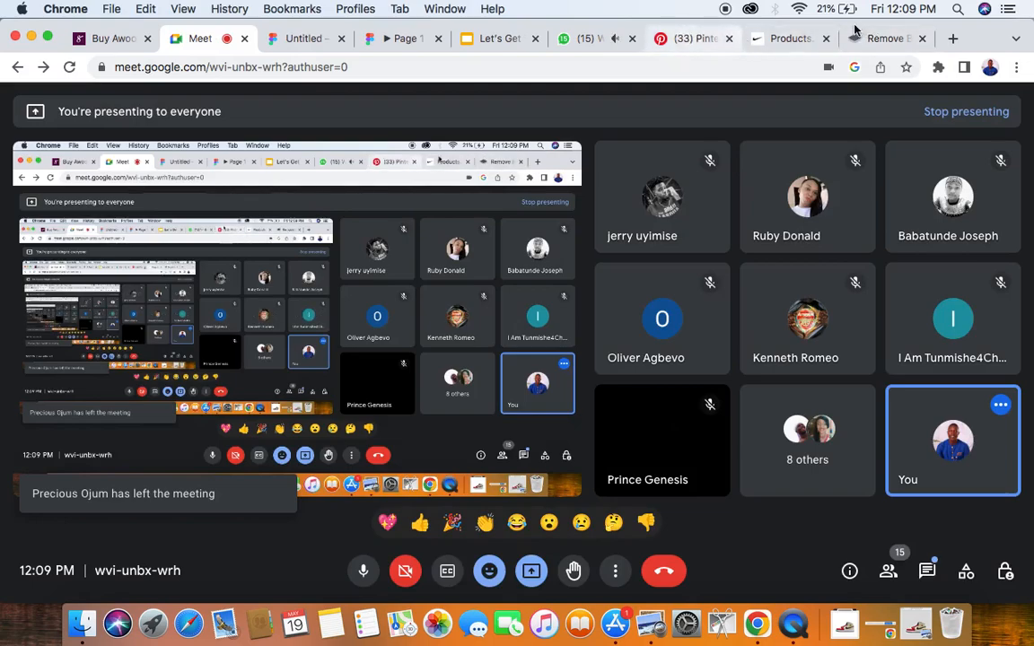
- Switch back to the Figma design file and connect the blue AIRFORCE-1 panel of Design Class to the Interaction 4 frame
click(303, 39)
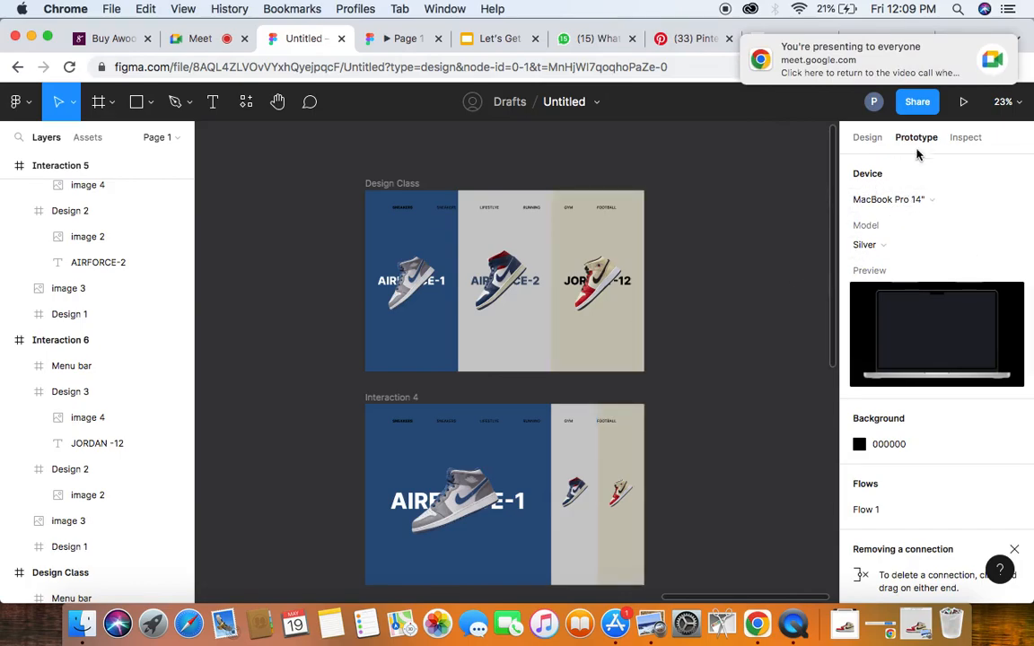
click(405, 244)
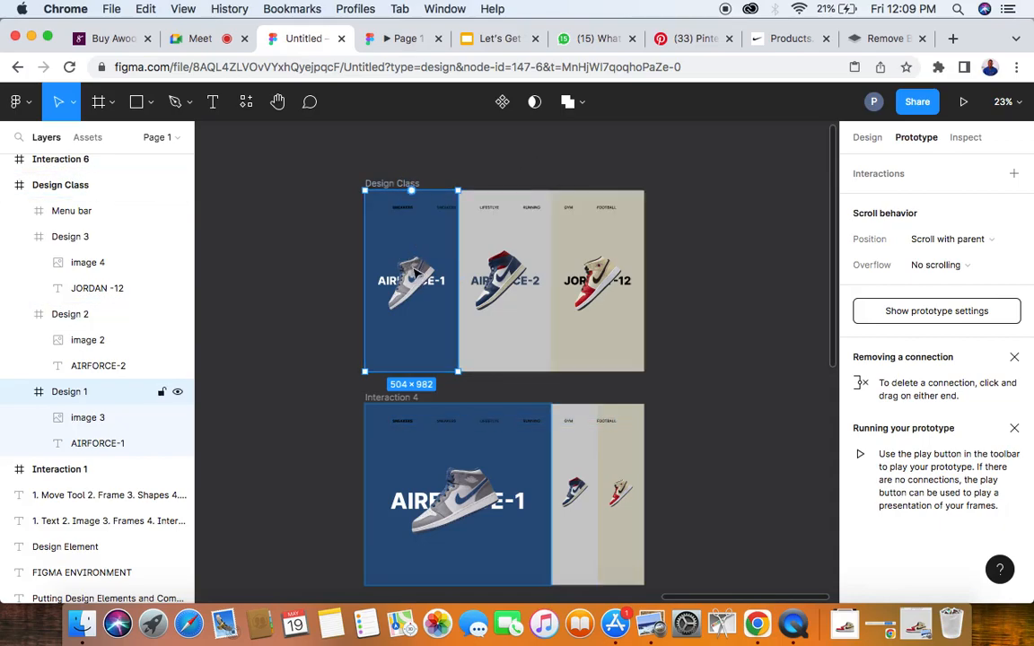
scroll(416, 275, down, 3)
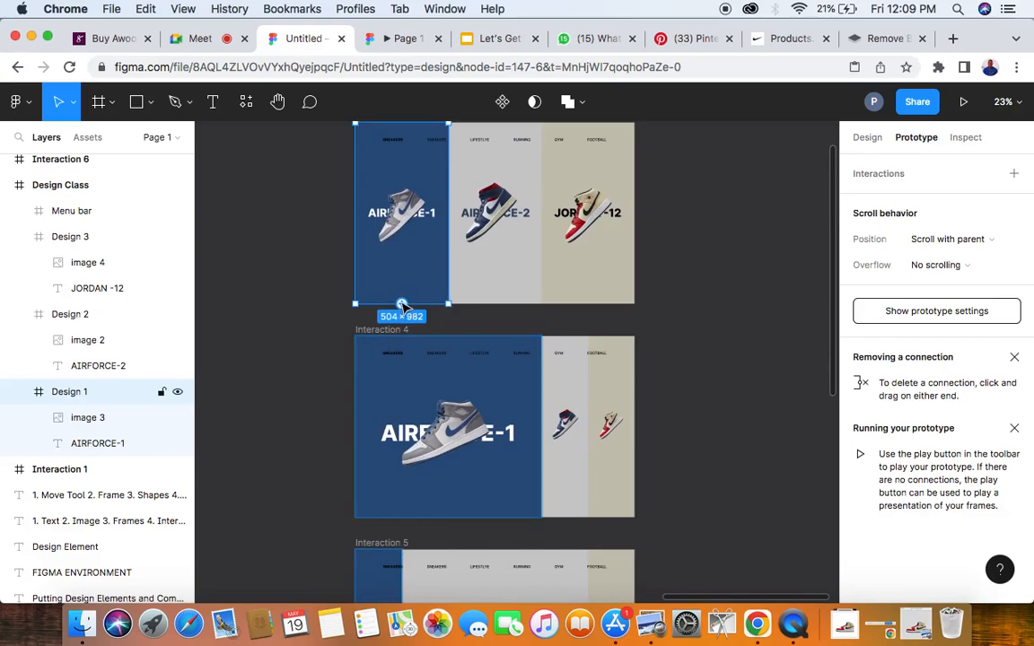
drag(402, 303, 462, 347)
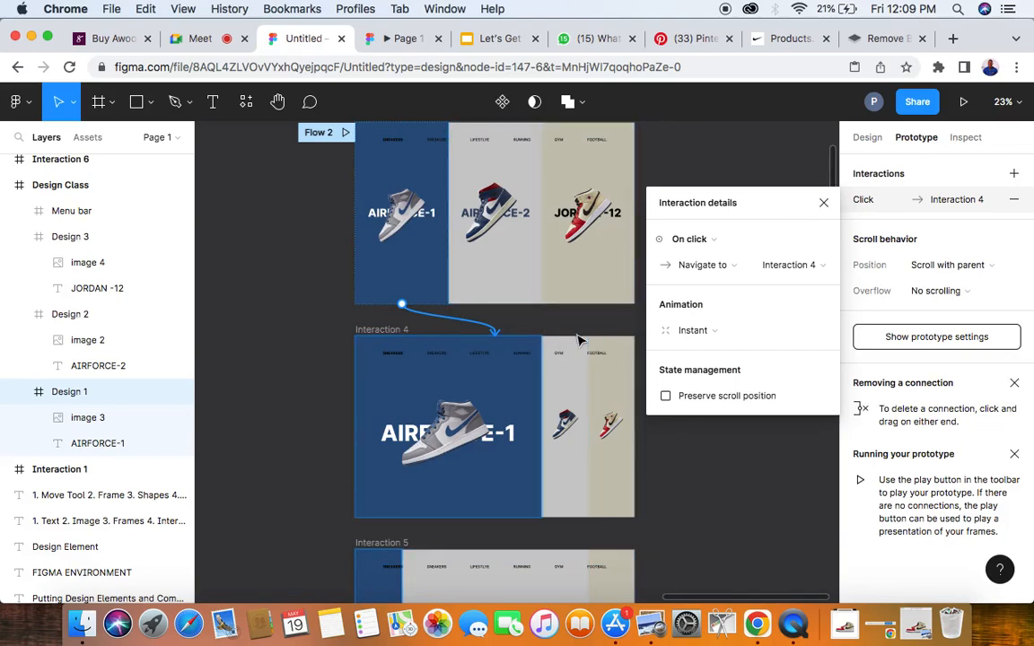
scroll(523, 327, up, 3)
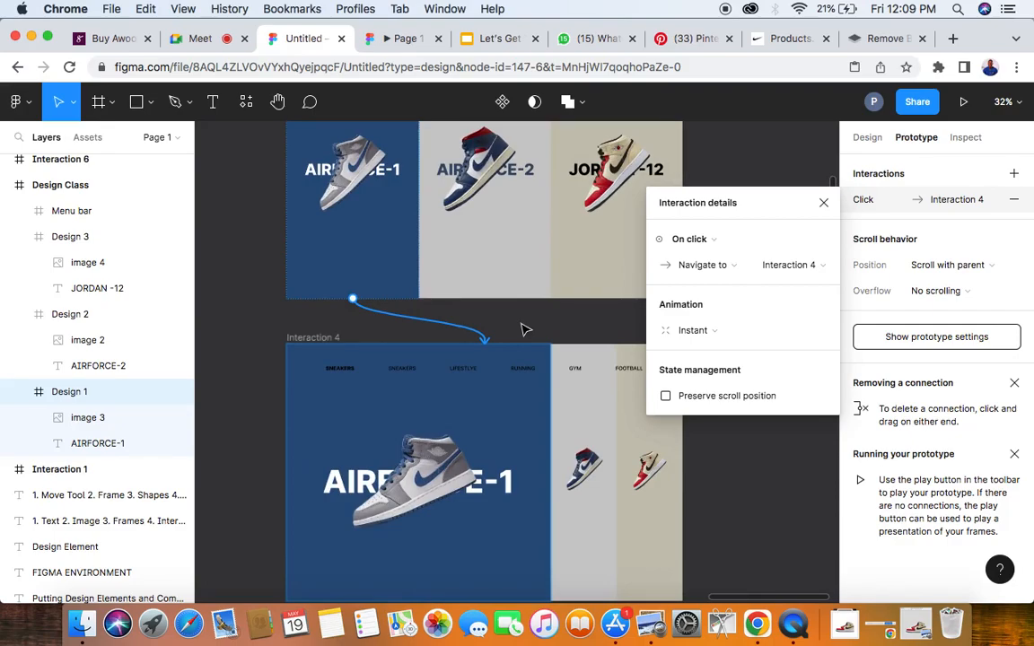
- Set the AIRFORCE-1 panel's connection to Interaction 4 to trigger While hovering, with Smart animate and a 500 ms duration
click(347, 382)
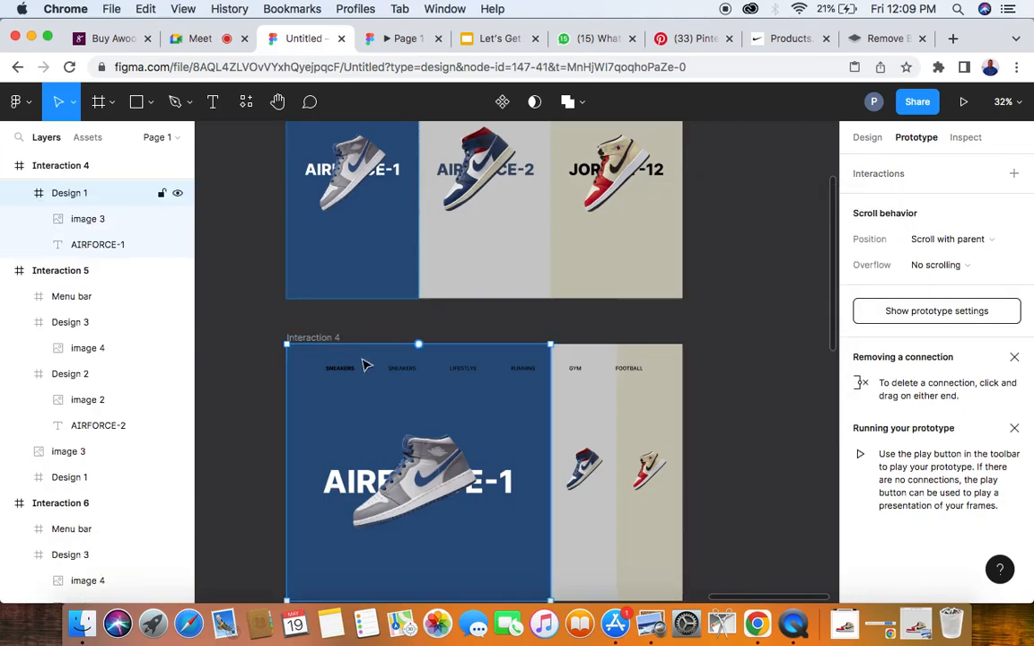
click(362, 296)
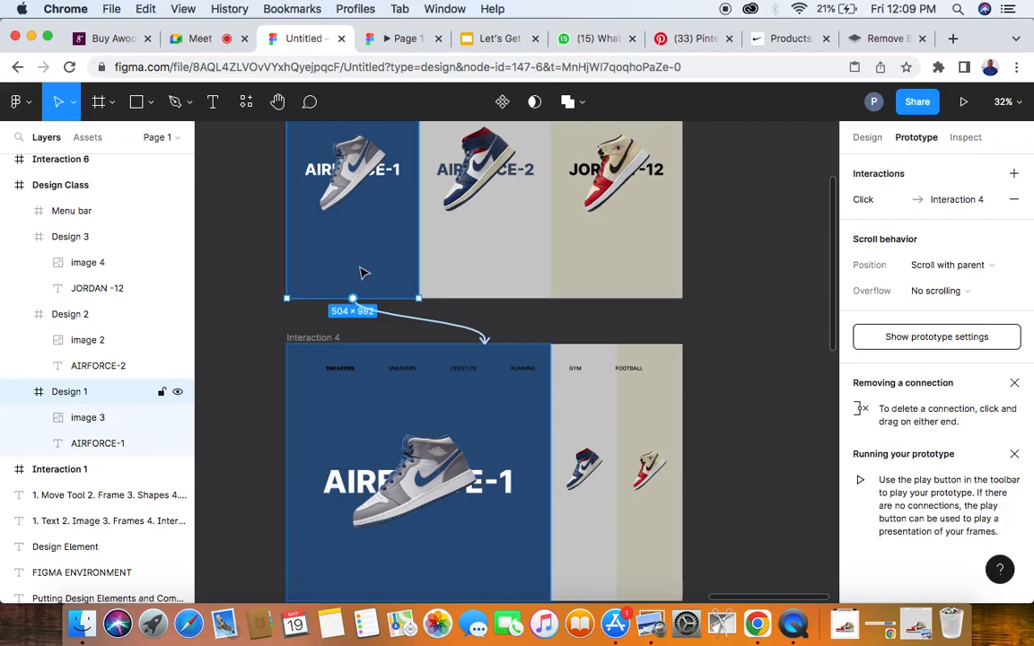
drag(486, 342, 578, 360)
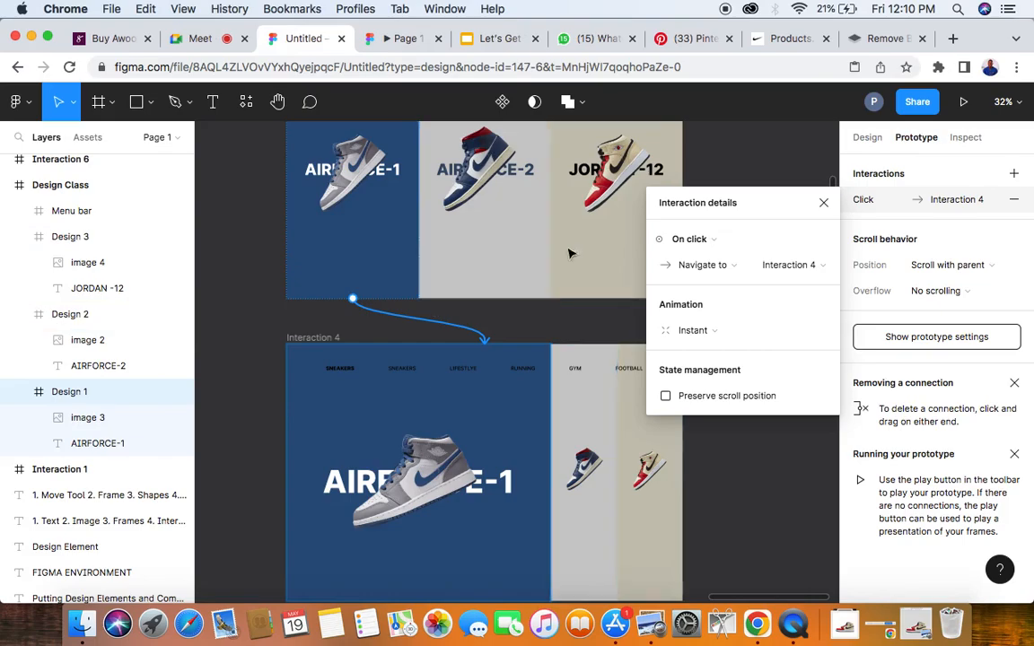
click(731, 240)
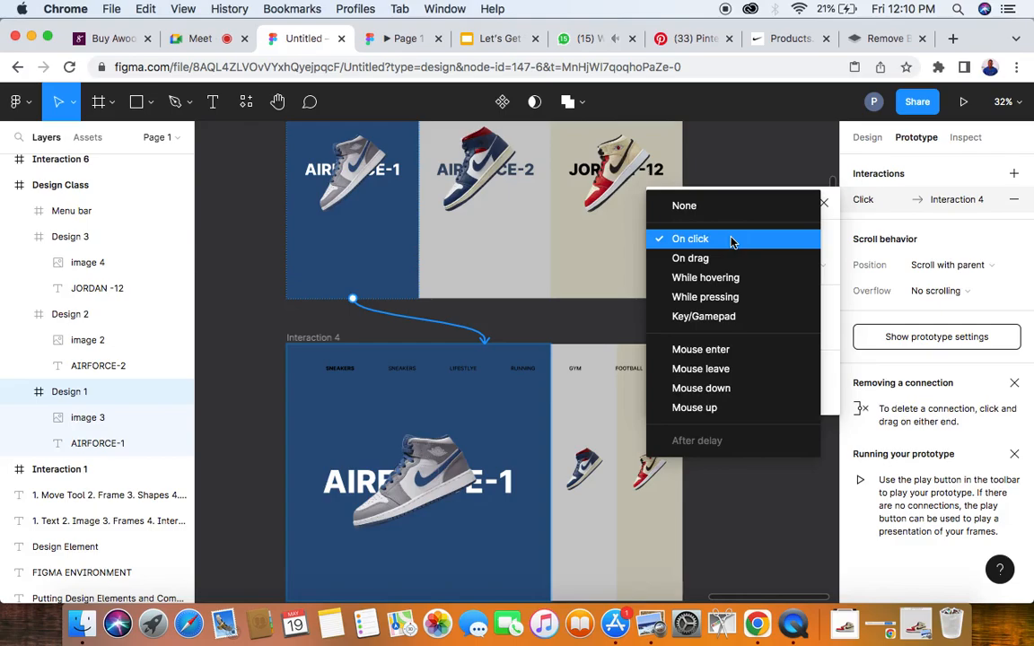
click(709, 279)
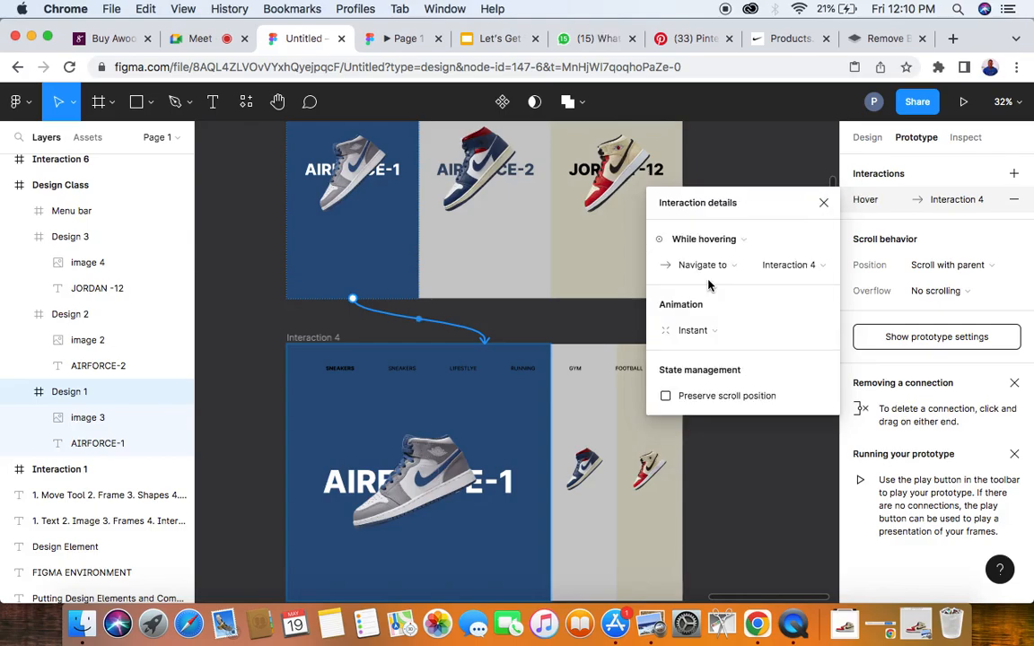
click(696, 331)
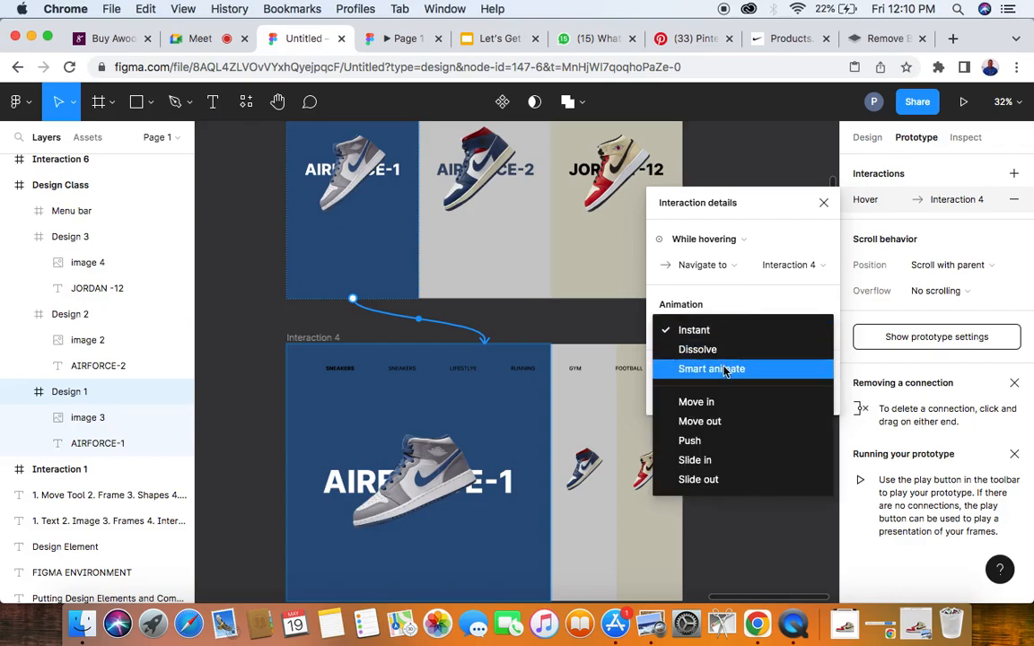
click(725, 371)
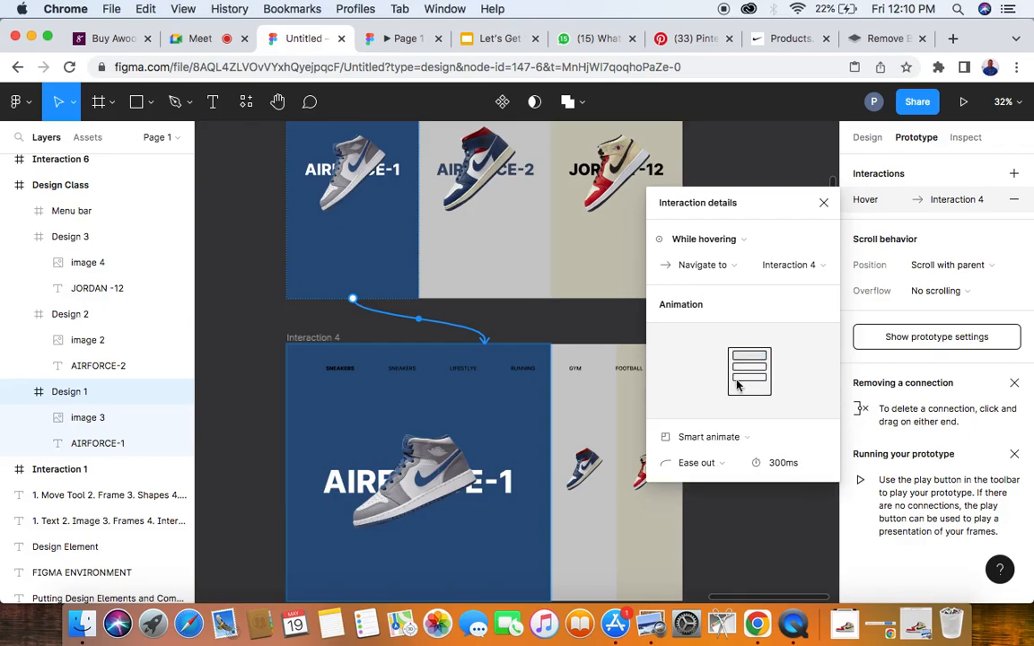
click(781, 466)
text(500)
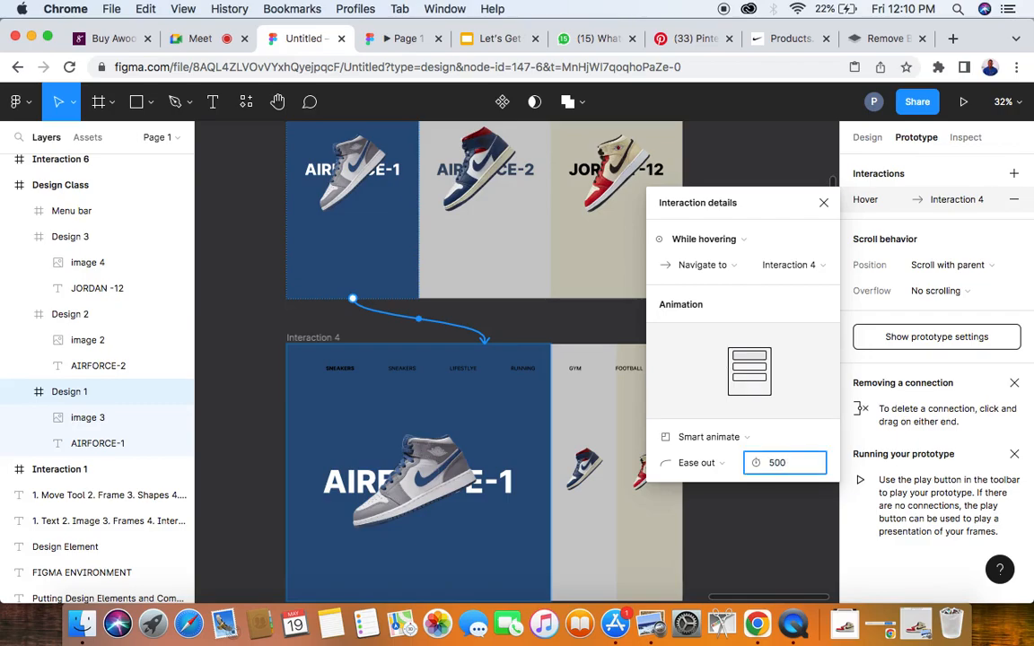
key(Return)
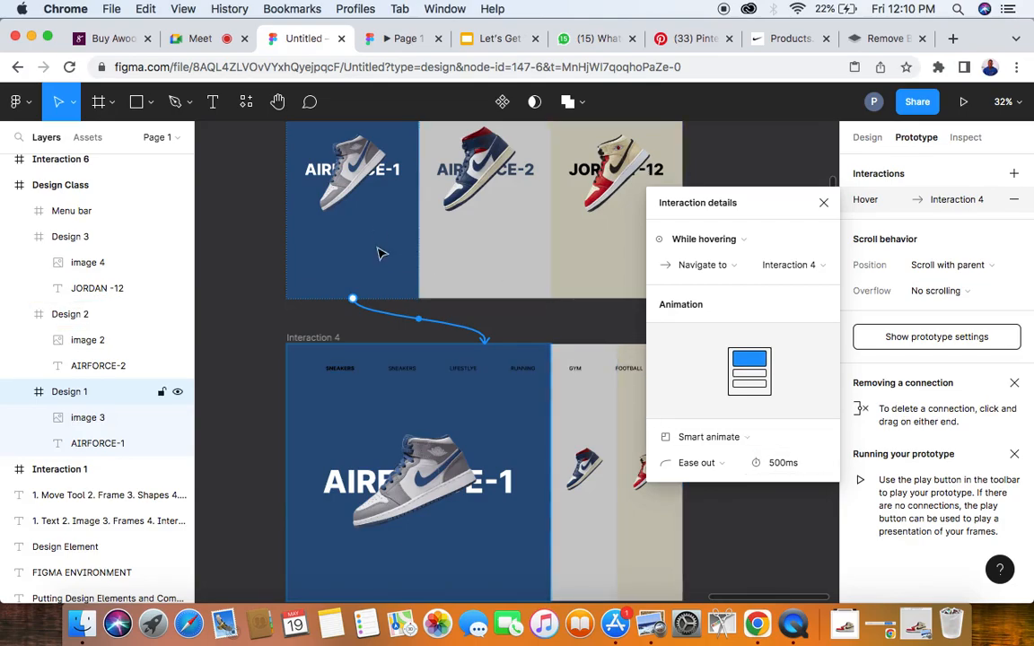
- Connect the narrow blue panel of Interaction 5 to Interaction 4 with the While hovering trigger
scroll(463, 234, down, 5)
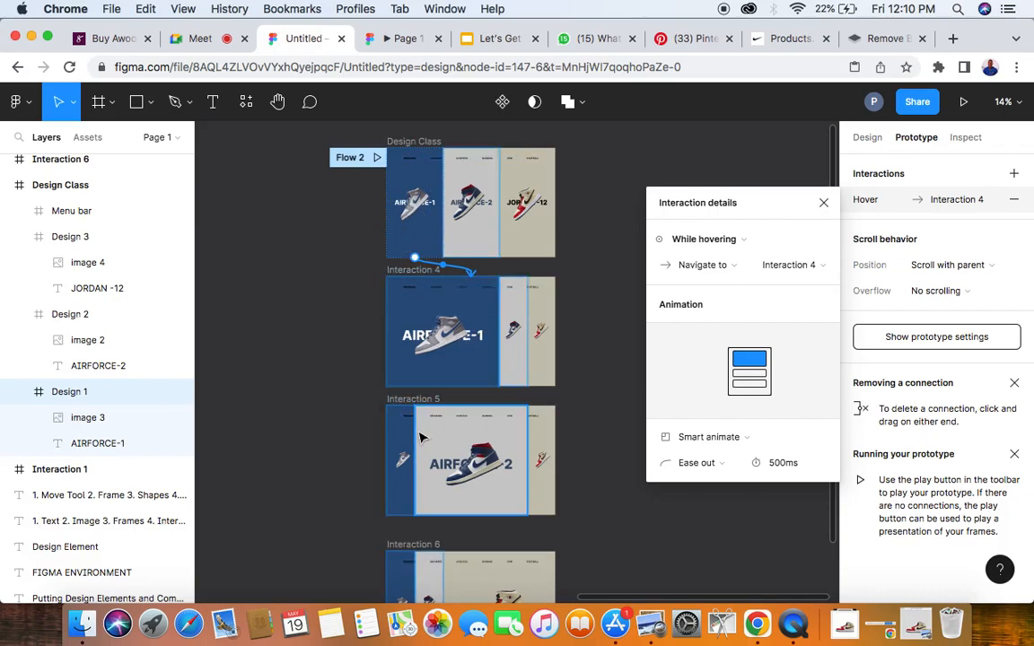
scroll(382, 437, up, 5)
click(379, 436)
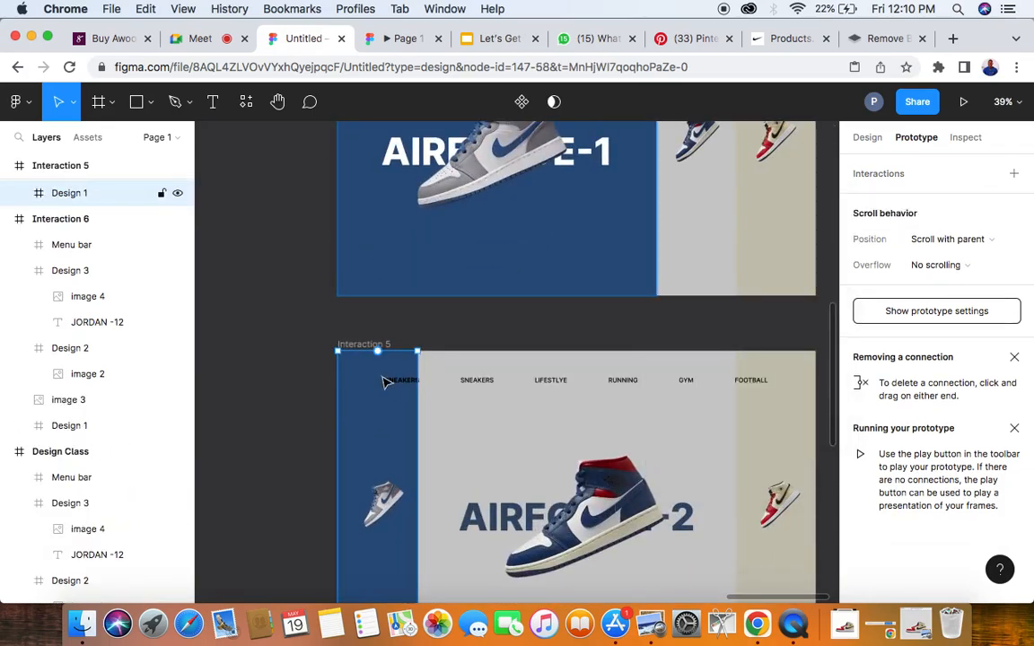
drag(417, 506, 598, 298)
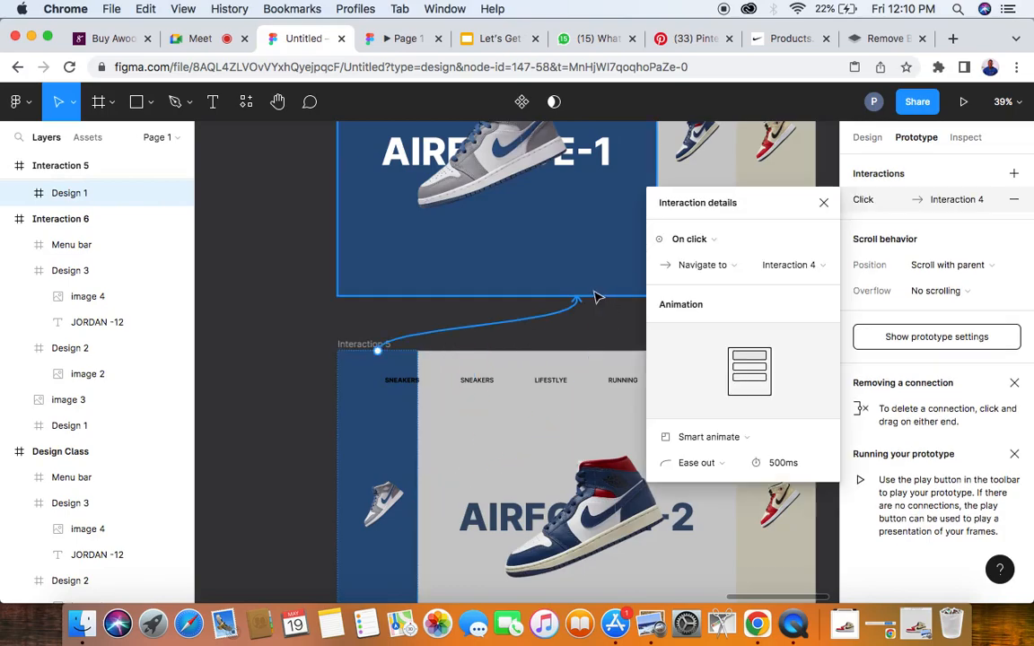
click(720, 239)
click(713, 278)
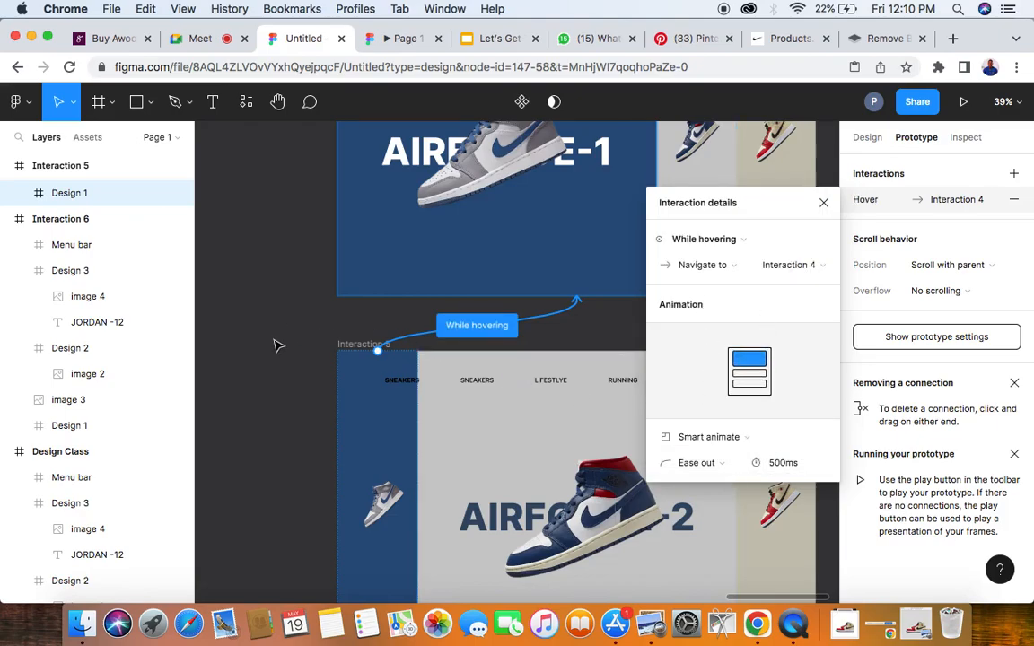
- Connect the narrow blue panel of Interaction 6 to the Interaction 4 frame
scroll(278, 346, down, 3)
scroll(278, 346, down, 5)
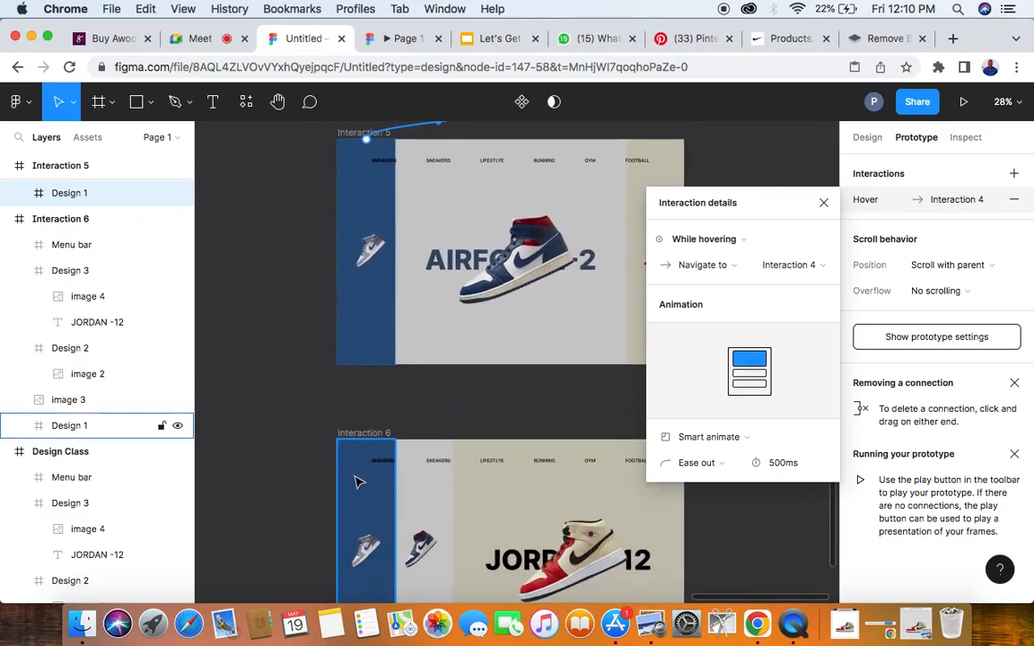
click(357, 483)
drag(367, 440, 489, 261)
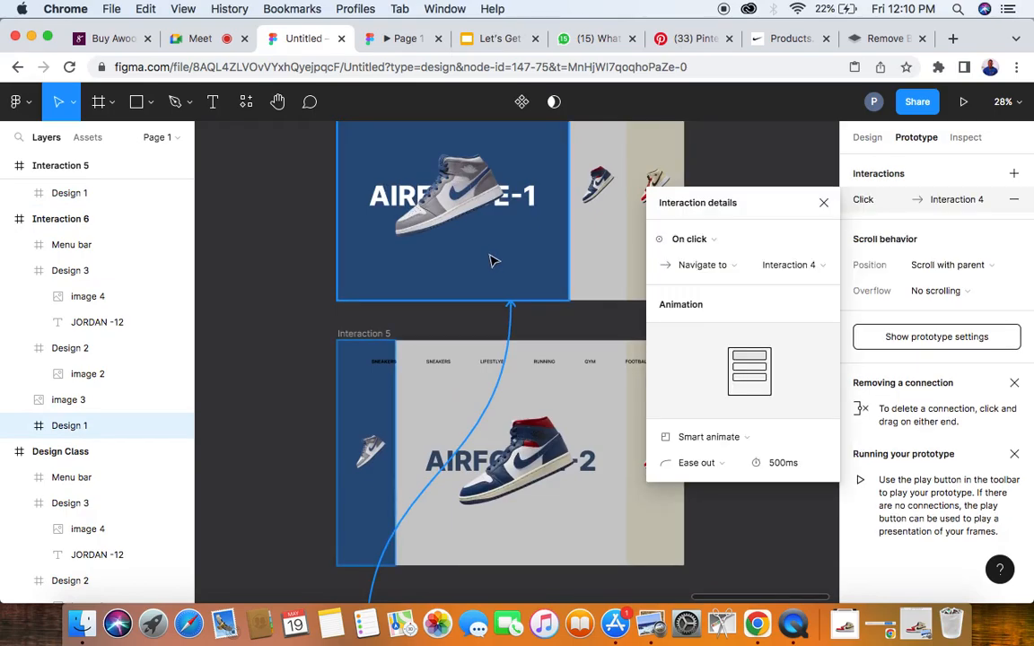
- Connect the grey AIRFORCE-2 panel of Design Class to Interaction 5 with the While hovering trigger
scroll(493, 261, down, 5)
scroll(492, 262, up, 1)
scroll(492, 263, right, 1)
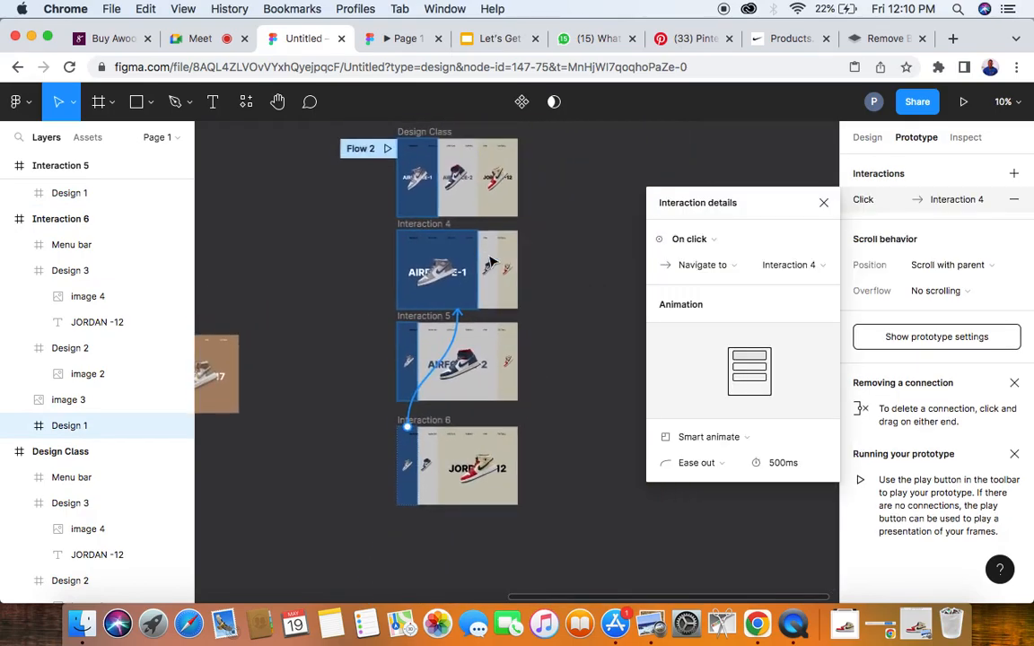
scroll(429, 256, up, 2)
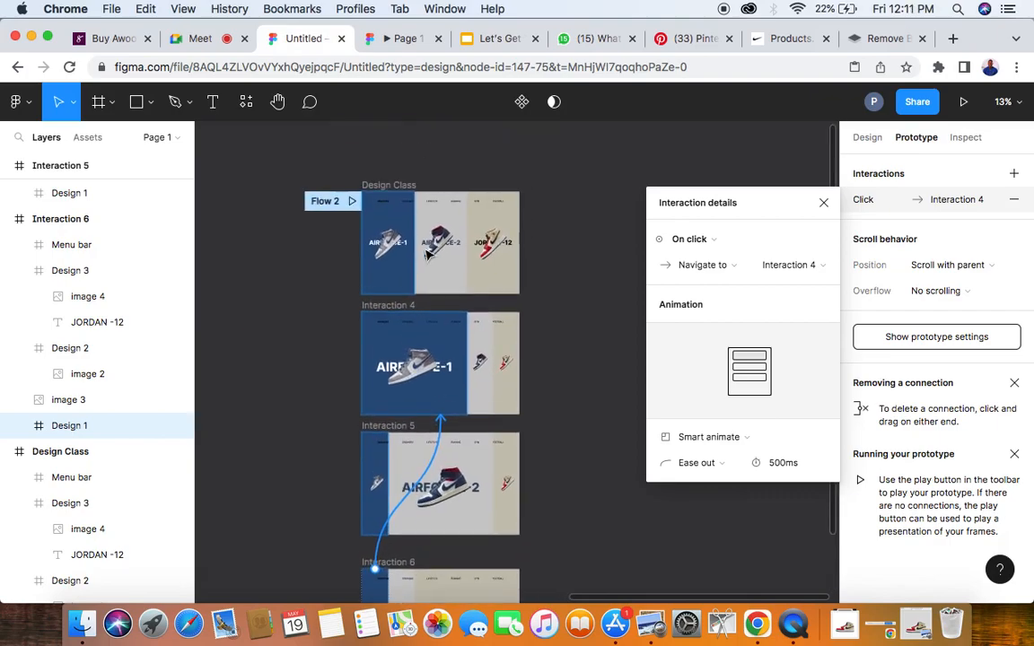
scroll(485, 378, down, 2)
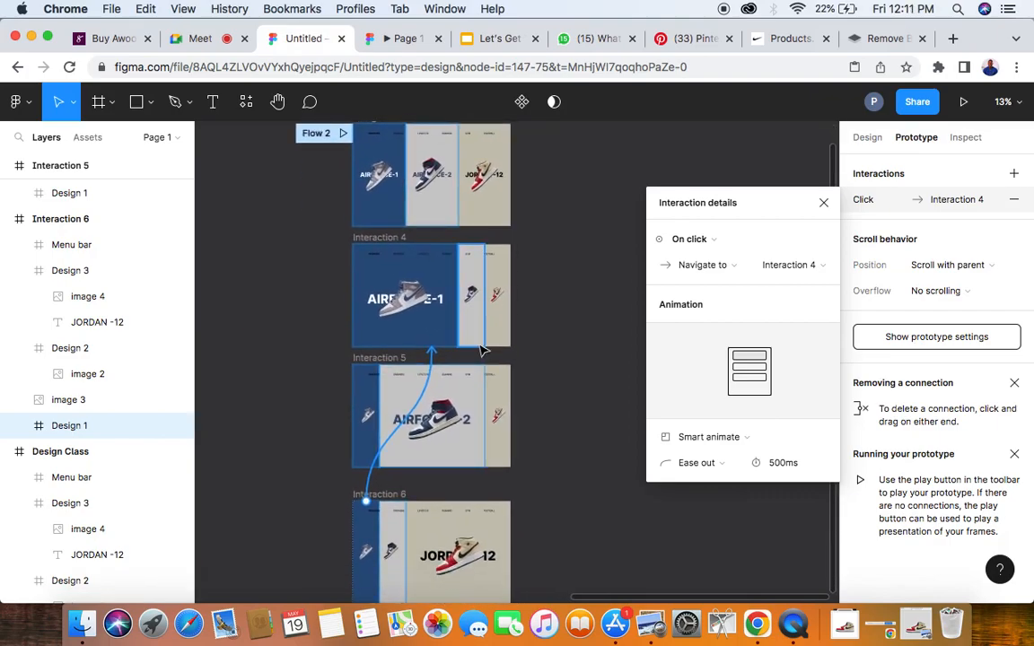
click(471, 339)
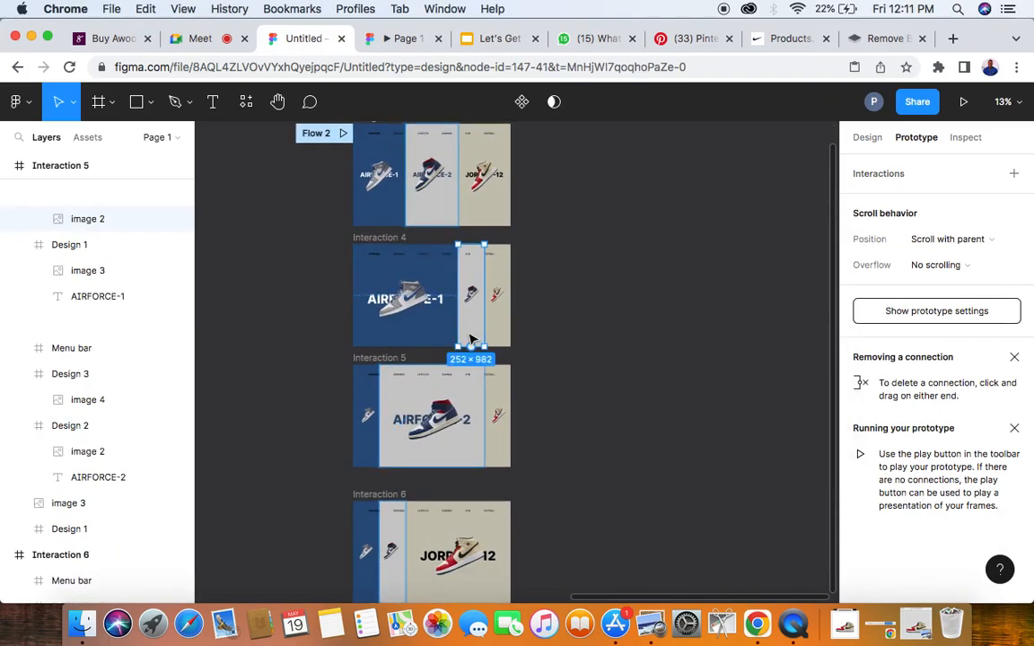
click(431, 193)
drag(432, 226, 434, 385)
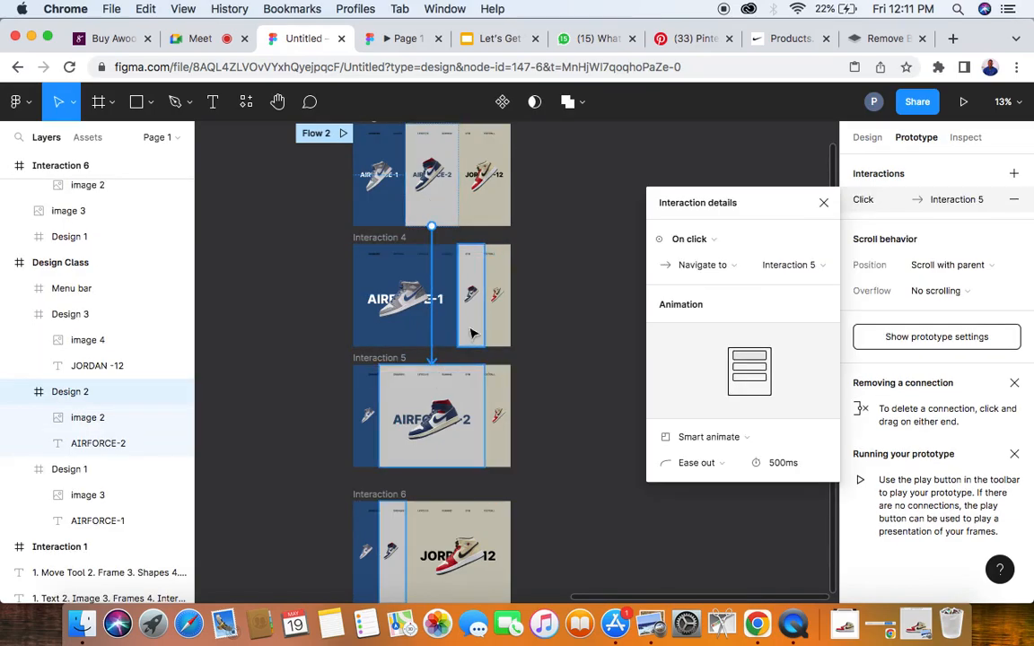
click(731, 239)
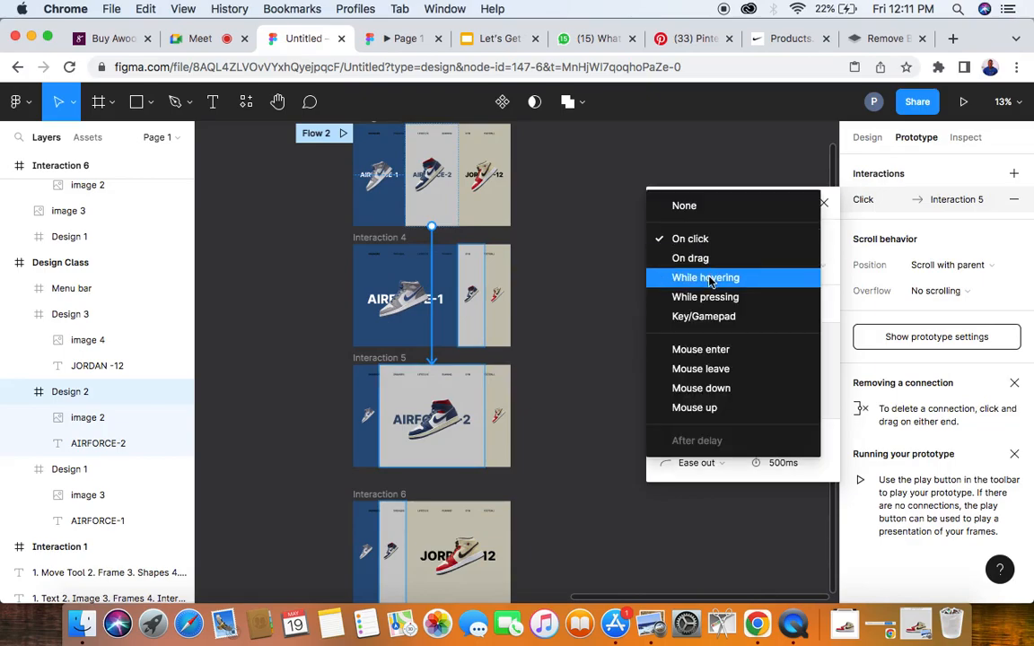
click(709, 276)
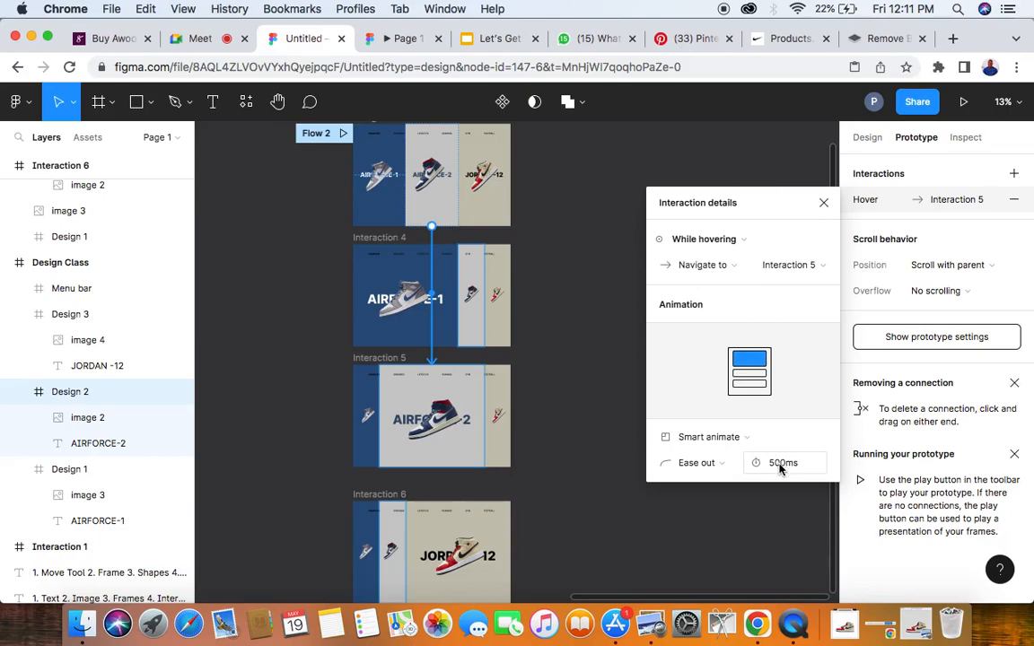
- Connect the narrow grey panel of Interaction 4 to Interaction 5 with the While hovering trigger
click(477, 329)
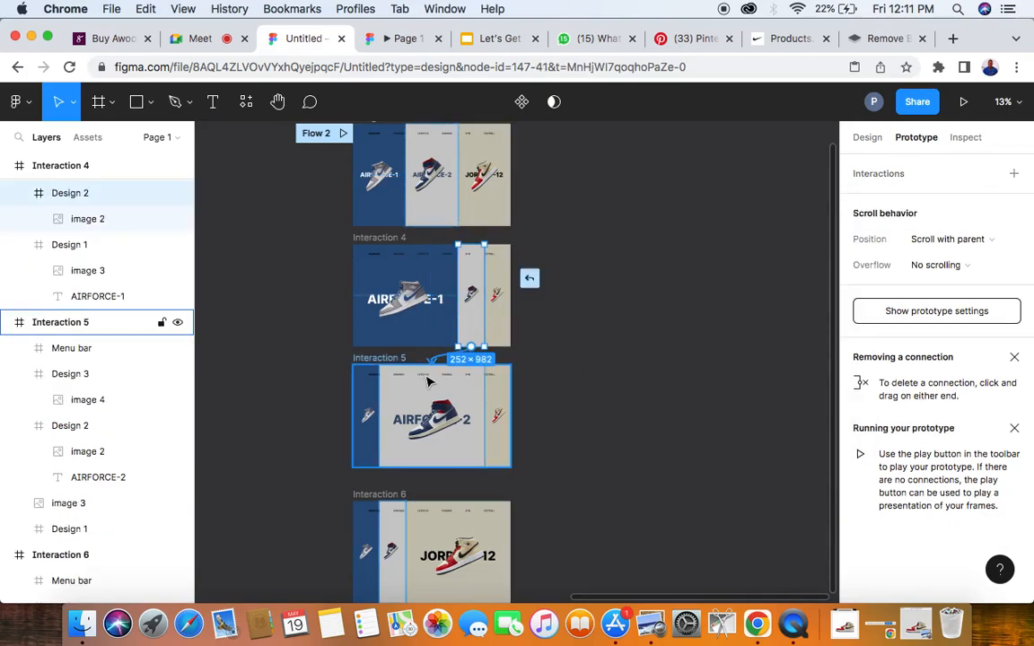
drag(429, 384, 429, 381)
click(724, 240)
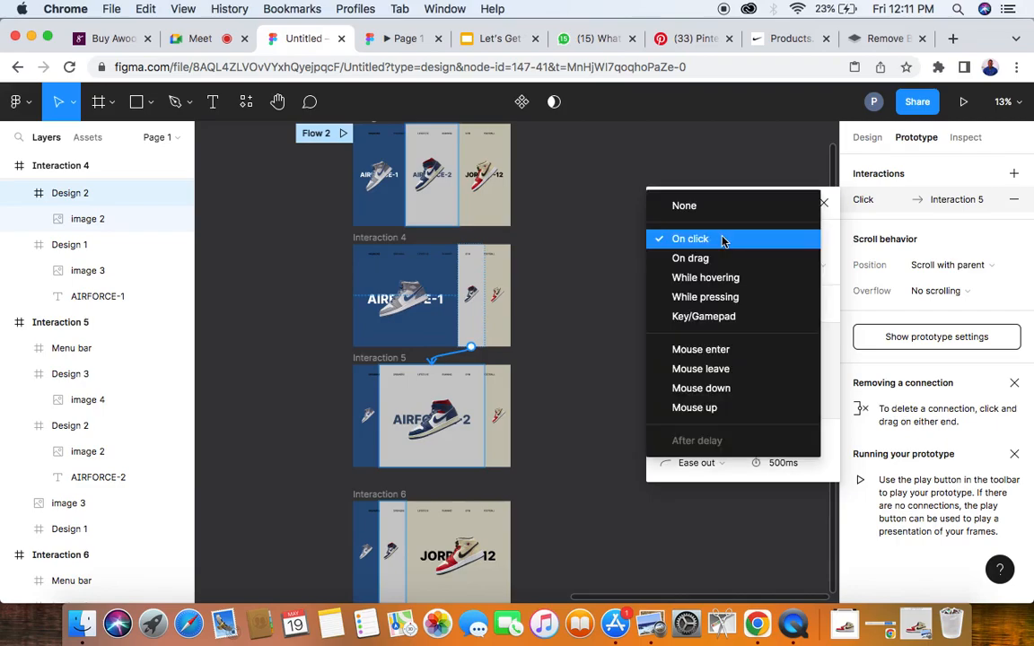
click(709, 276)
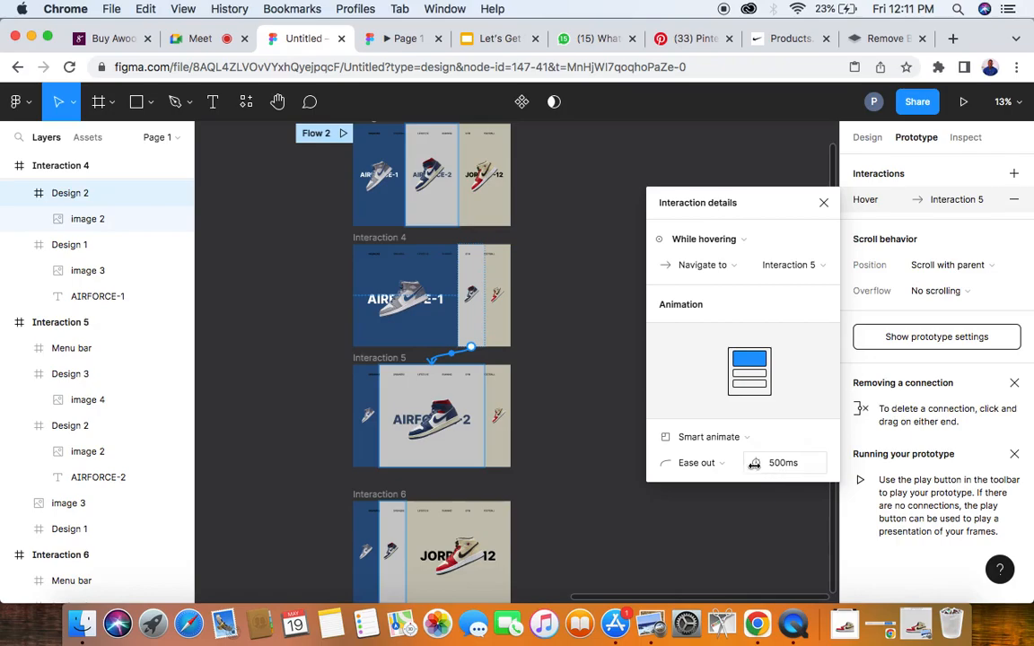
- Connect the narrow grey panel of Interaction 6 to Interaction 5 with the While hovering trigger, and deselect everything
scroll(384, 466, down, 3)
click(385, 466)
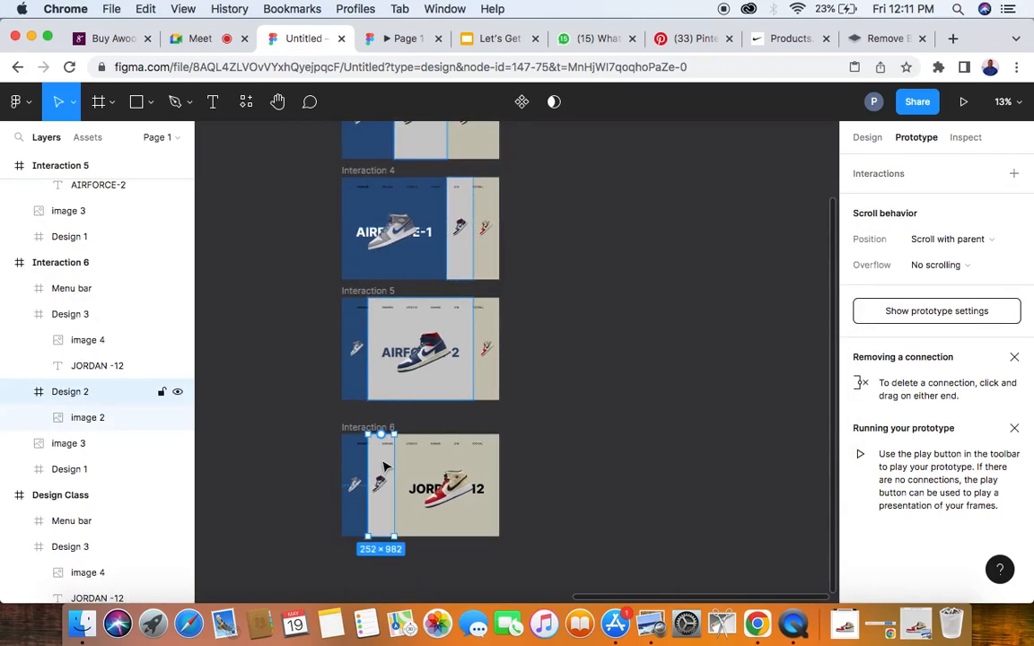
drag(381, 437, 392, 365)
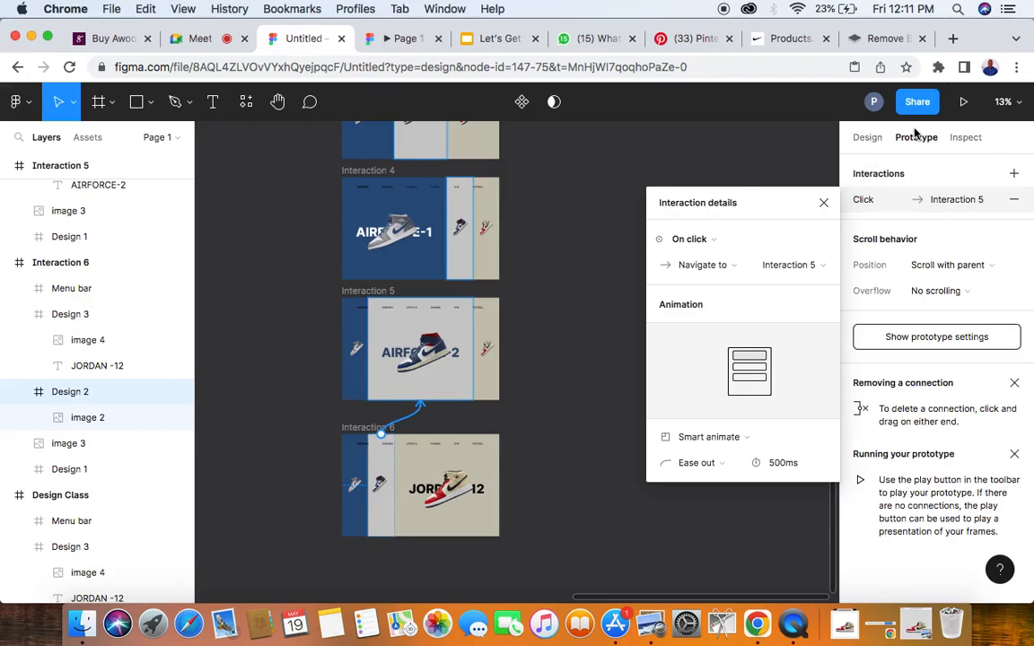
click(727, 241)
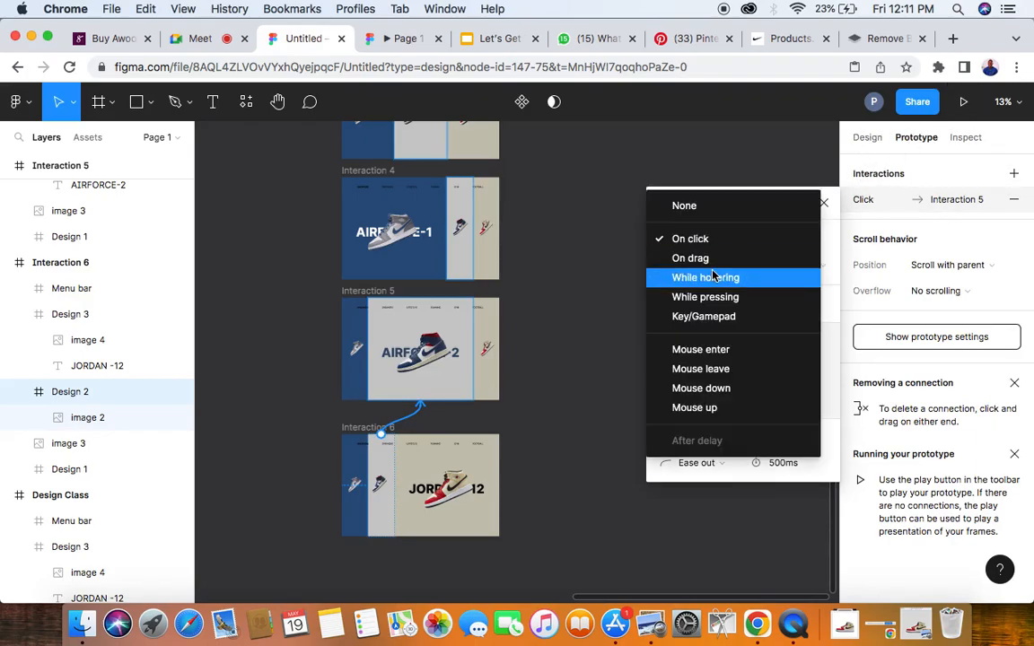
click(713, 278)
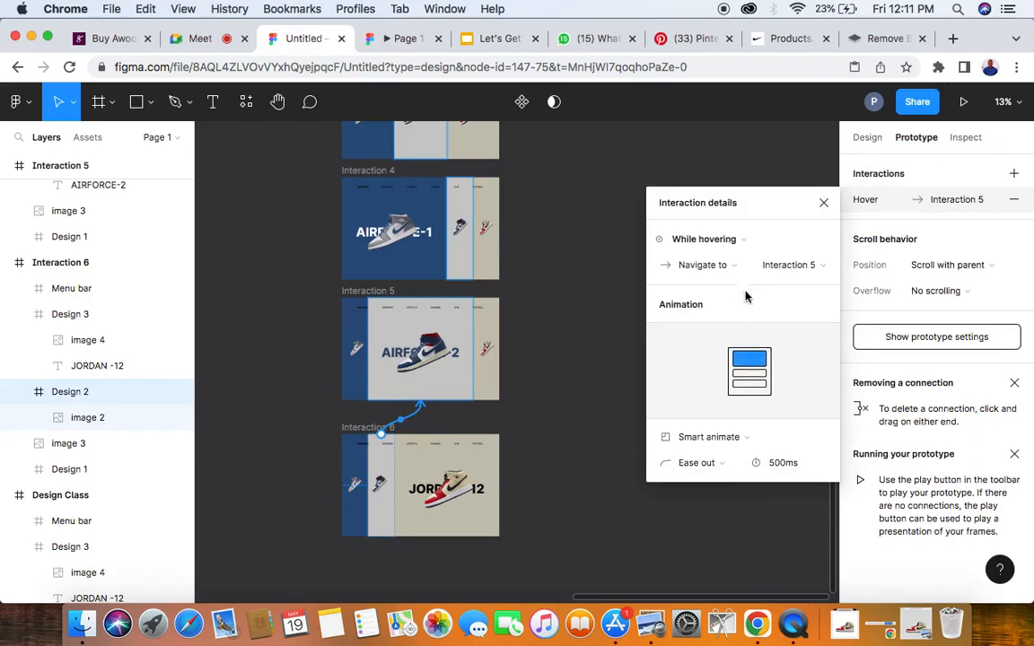
click(571, 416)
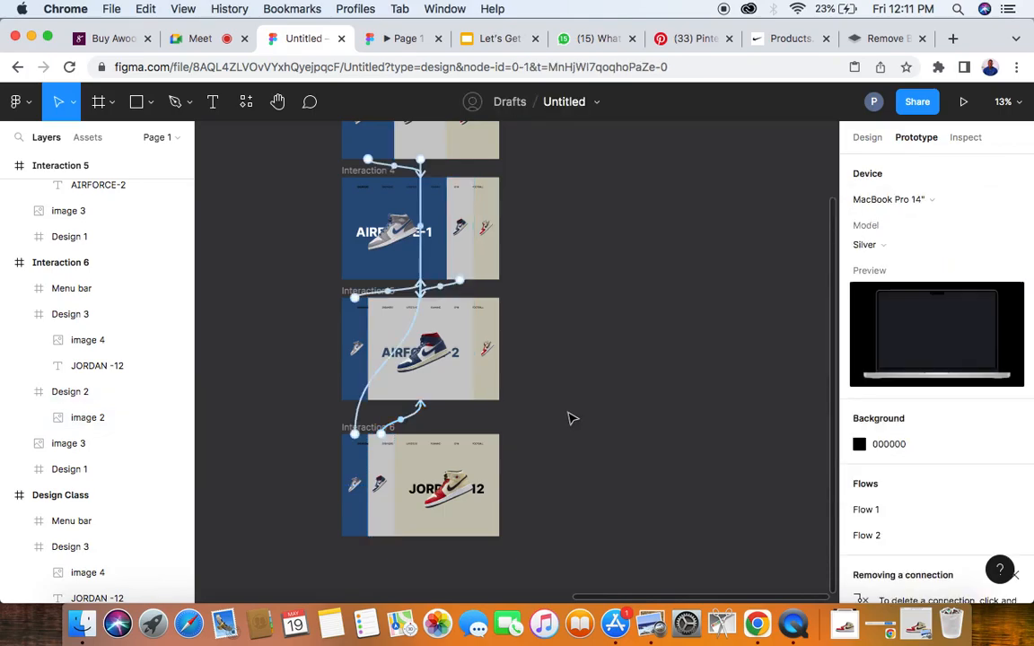
- Connect the beige JORDAN -12 panel of Design Class to Interaction 6 with the While hovering trigger
scroll(470, 430, up, 5)
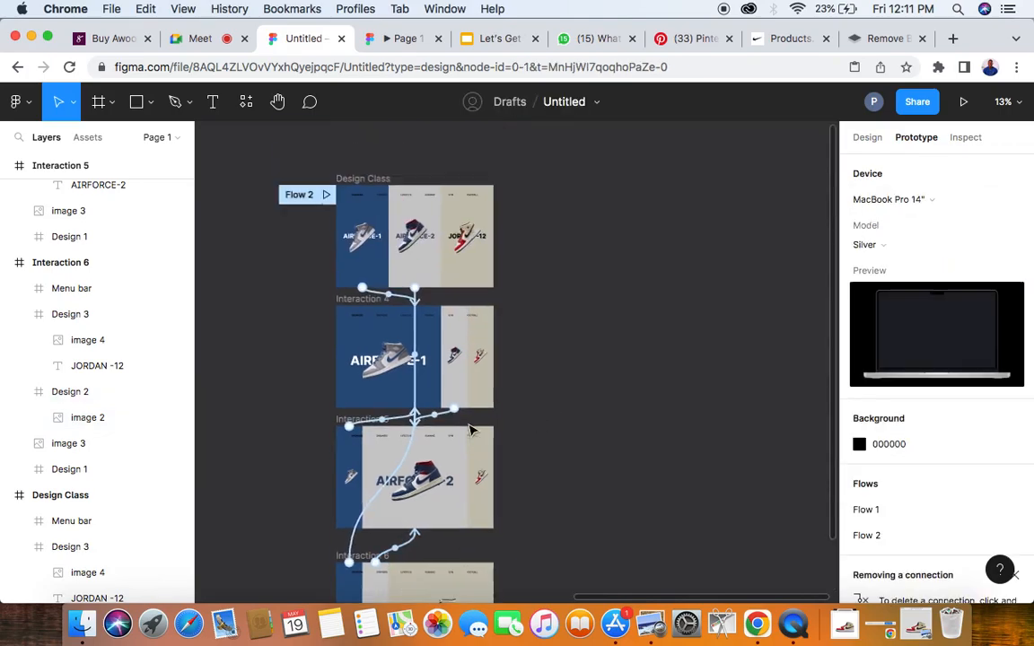
click(485, 292)
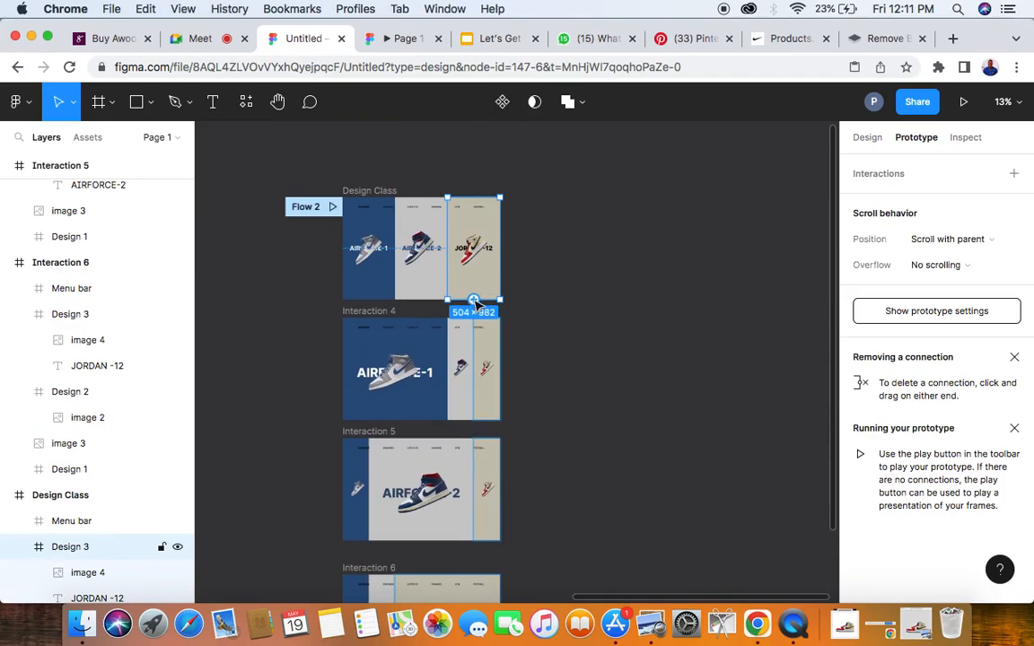
scroll(477, 305, down, 5)
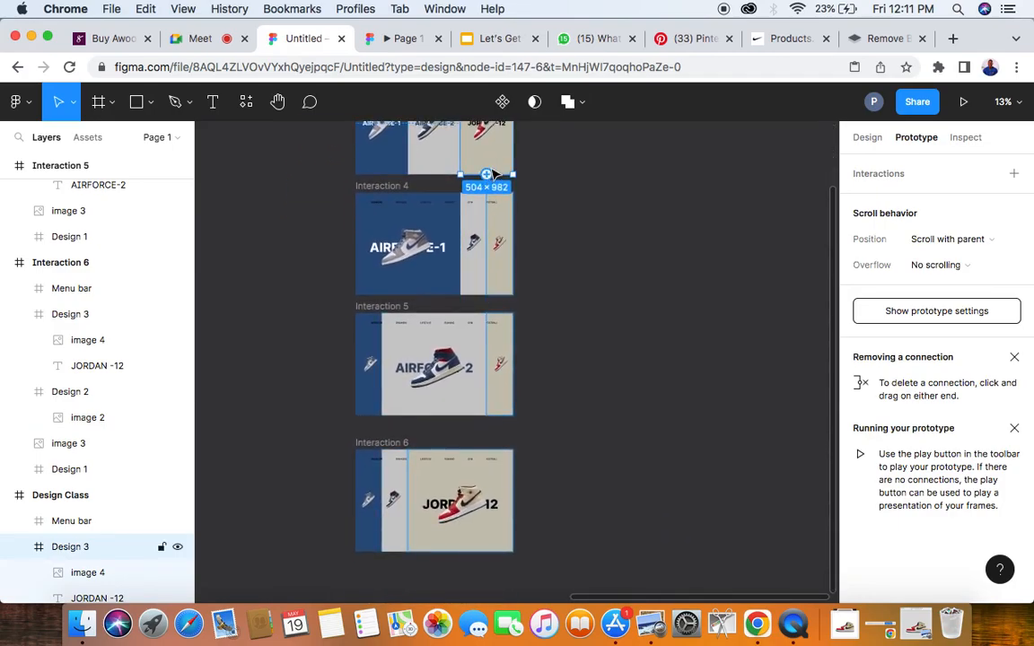
drag(486, 174, 435, 460)
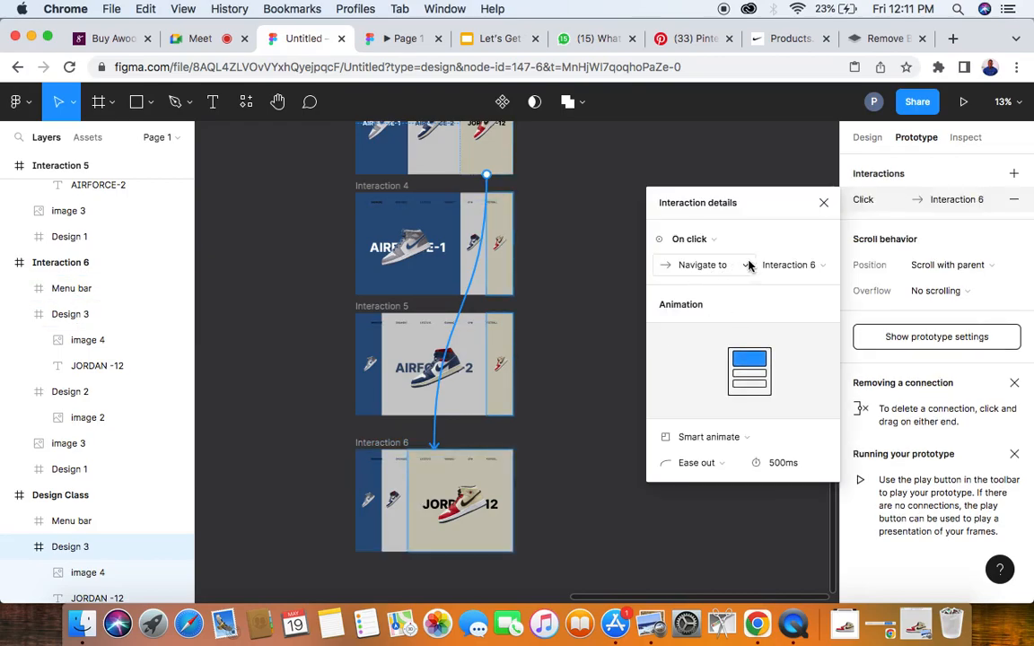
click(704, 238)
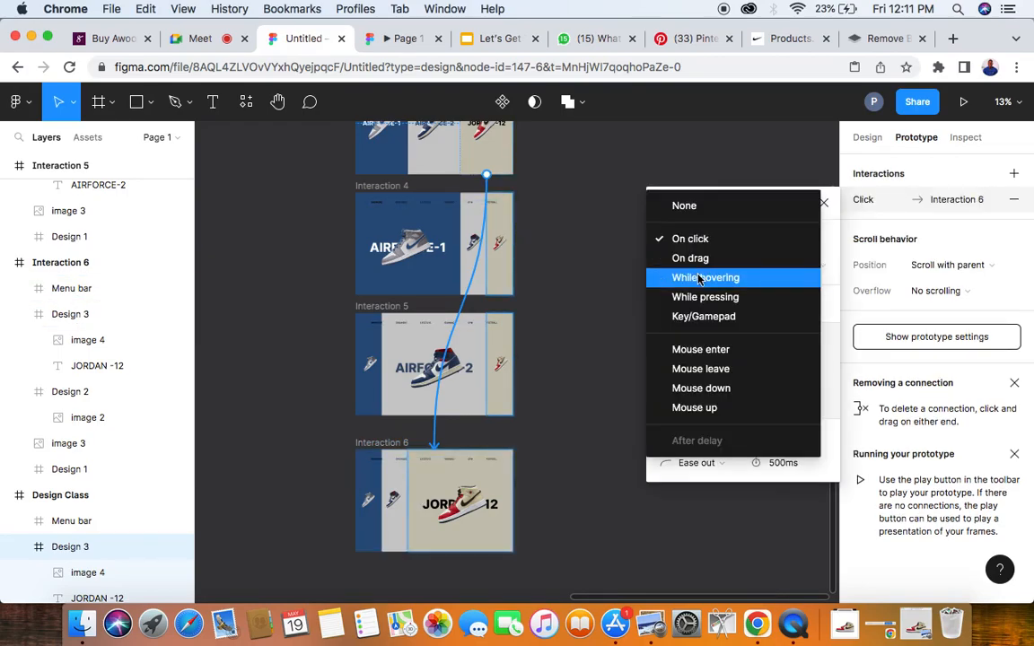
click(705, 278)
- Connect the narrow beige panel of Interaction 4 to Interaction 6 with the While hovering trigger
click(503, 288)
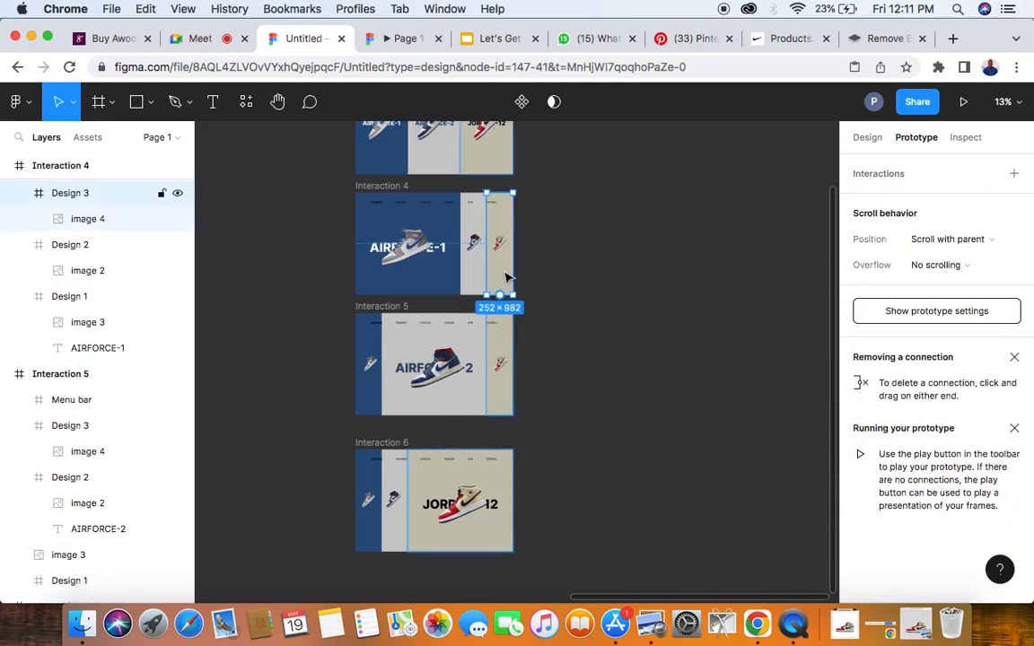
drag(500, 296, 427, 461)
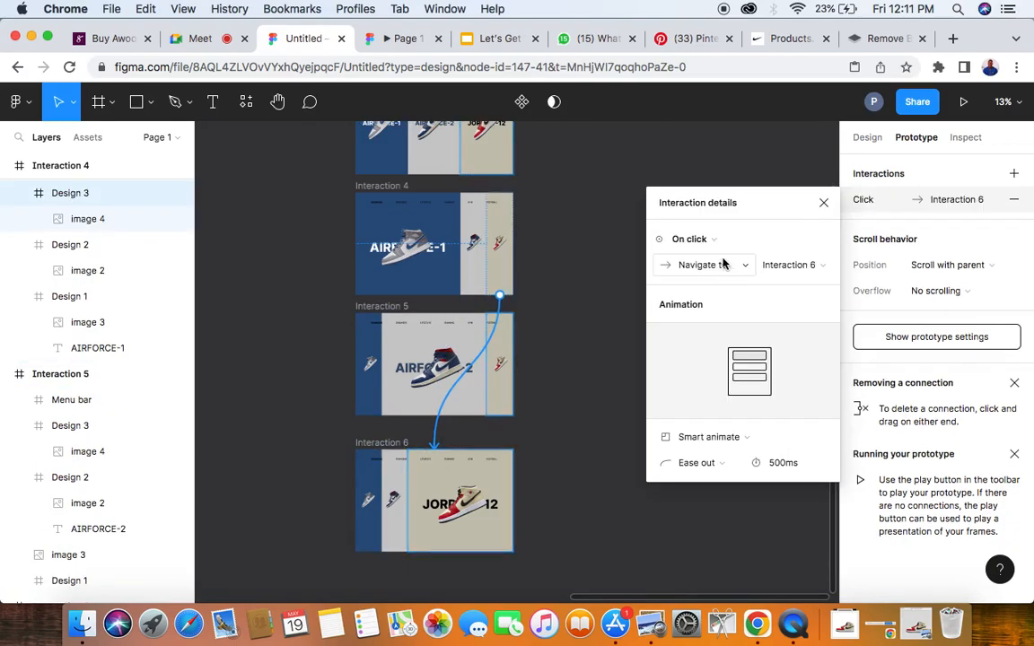
click(718, 240)
click(723, 273)
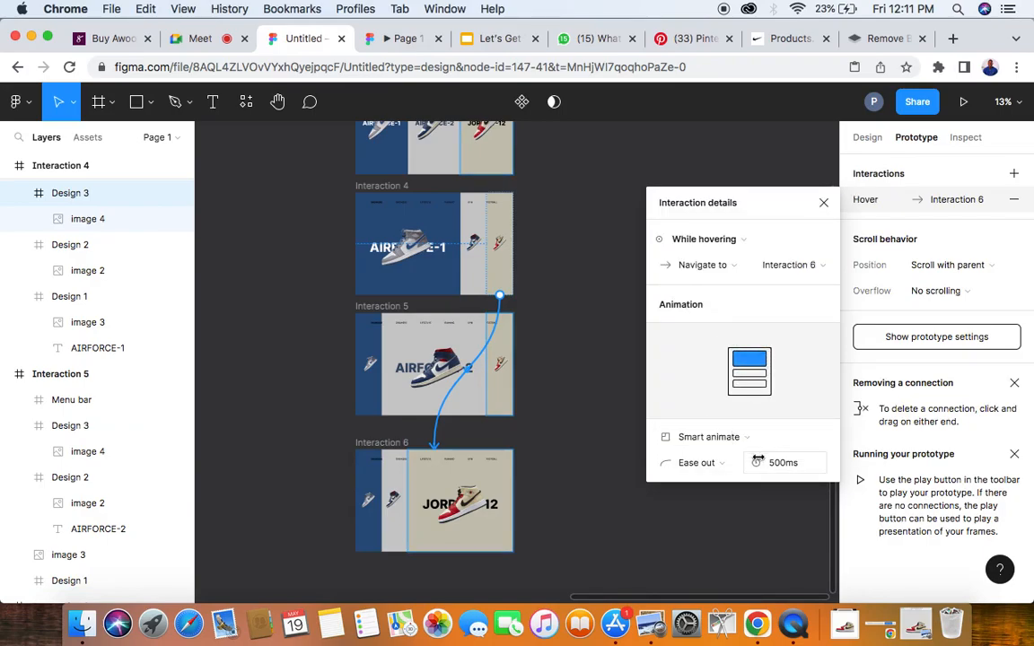
- Connect the narrow beige panel of Interaction 5 to Interaction 6 with the While hovering trigger, and deselect everything
click(506, 392)
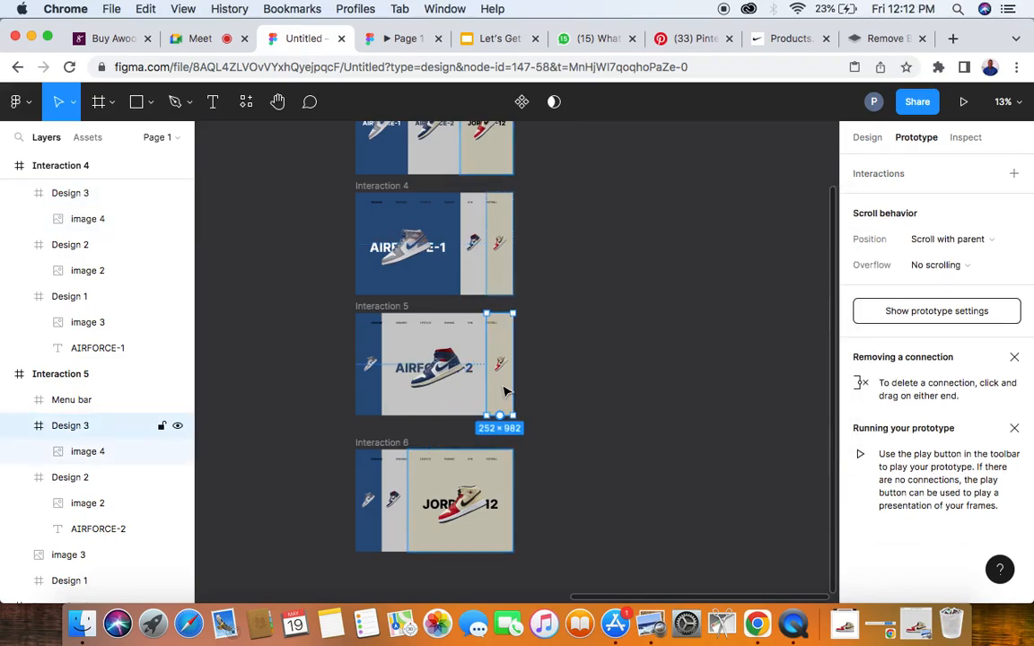
drag(481, 440, 449, 459)
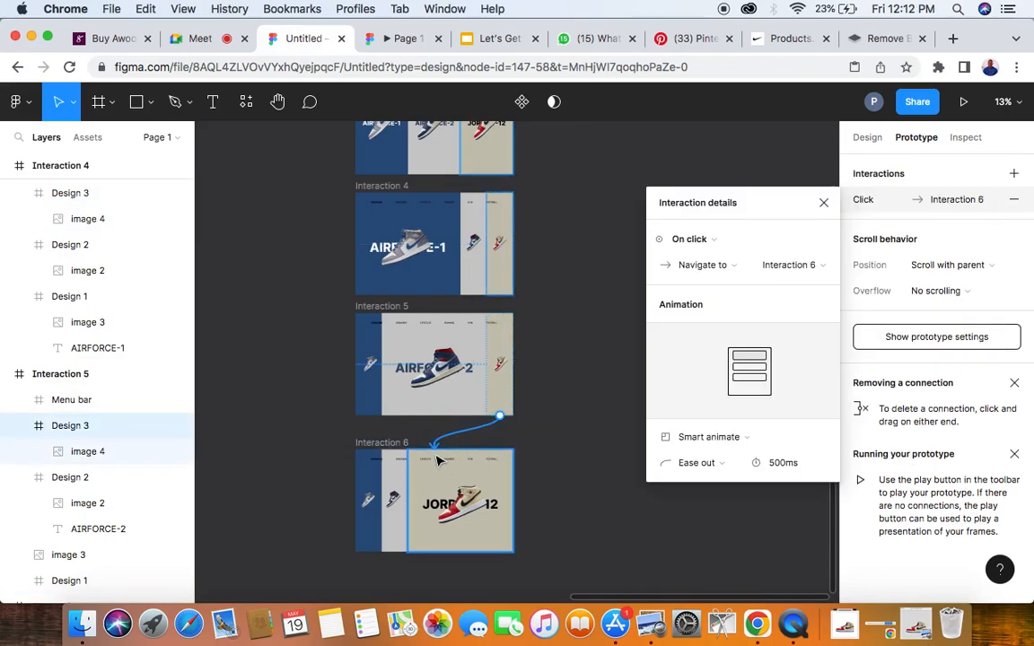
click(717, 241)
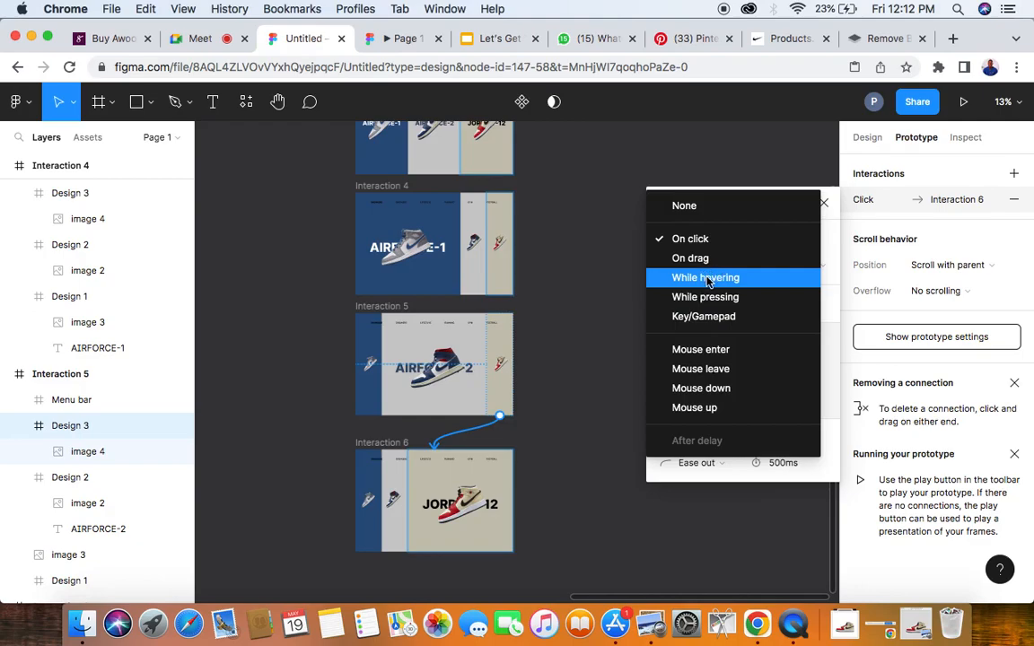
click(708, 278)
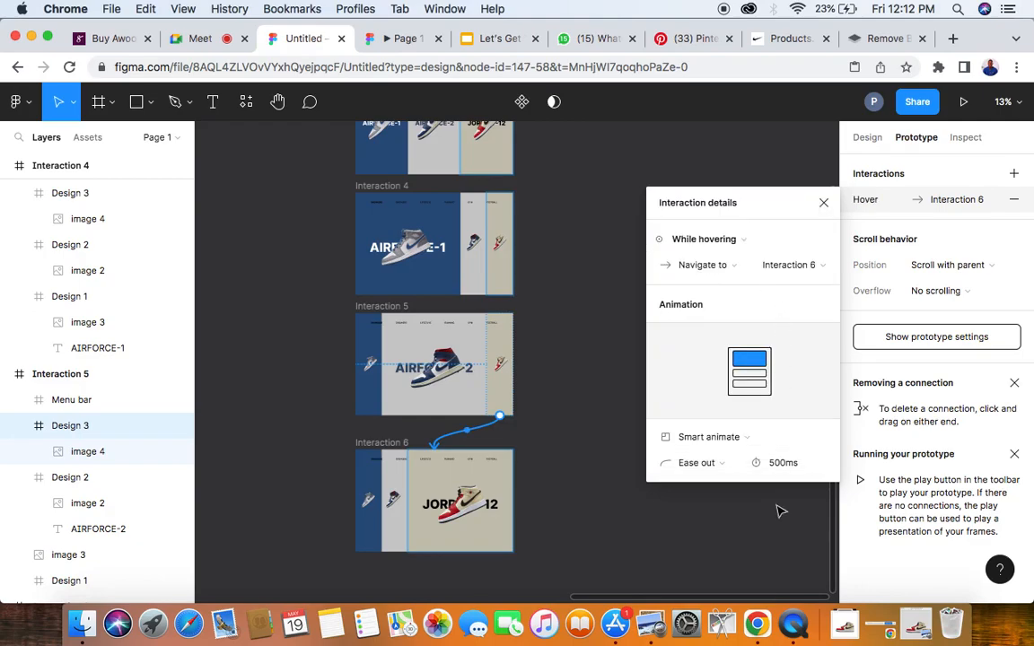
click(554, 434)
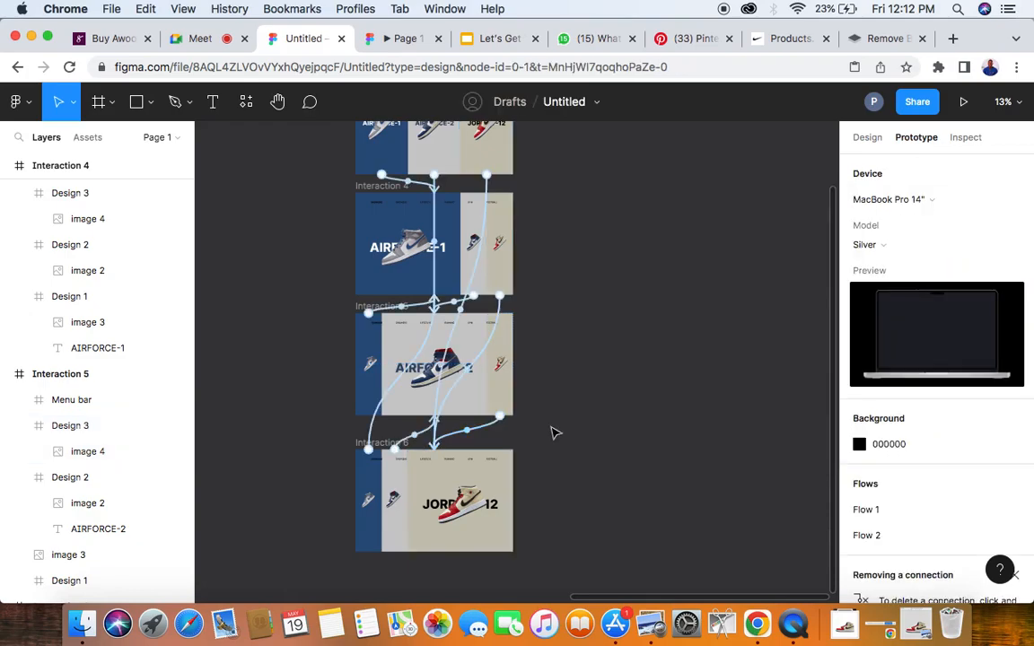
click(485, 476)
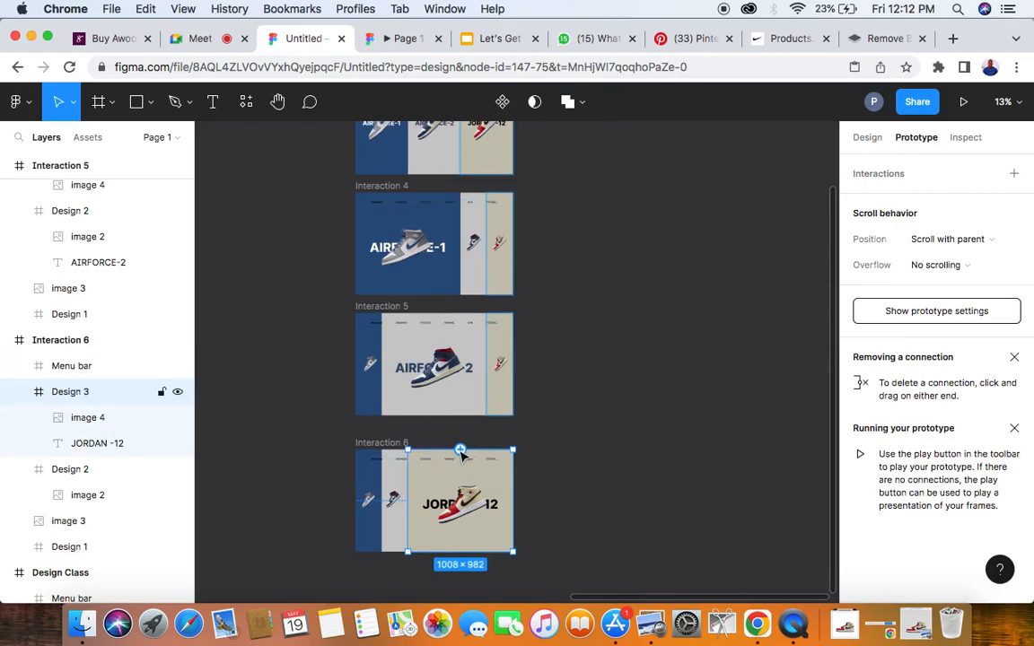
click(548, 339)
- Check the already open prototype preview, and return to the Flow 2 starting point of the Design Class frame
scroll(593, 320, up, 2)
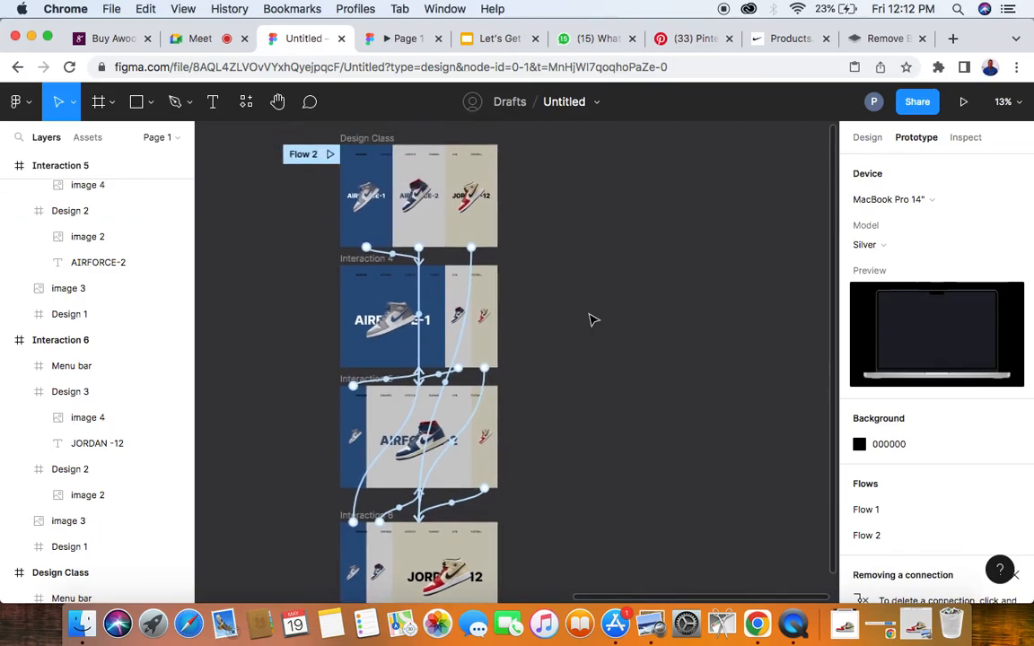
click(411, 43)
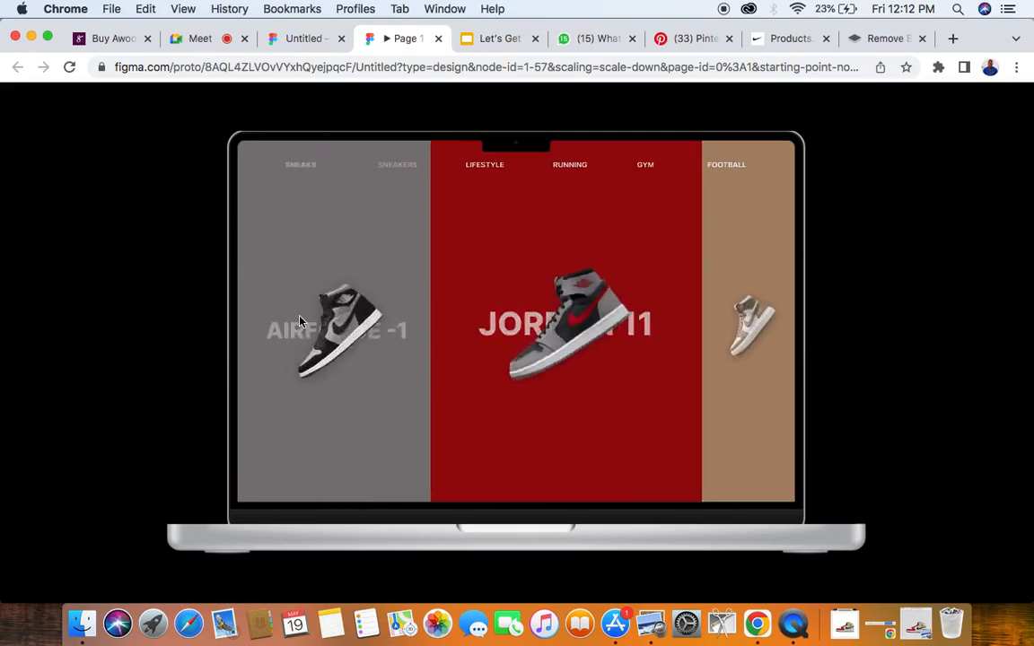
click(288, 39)
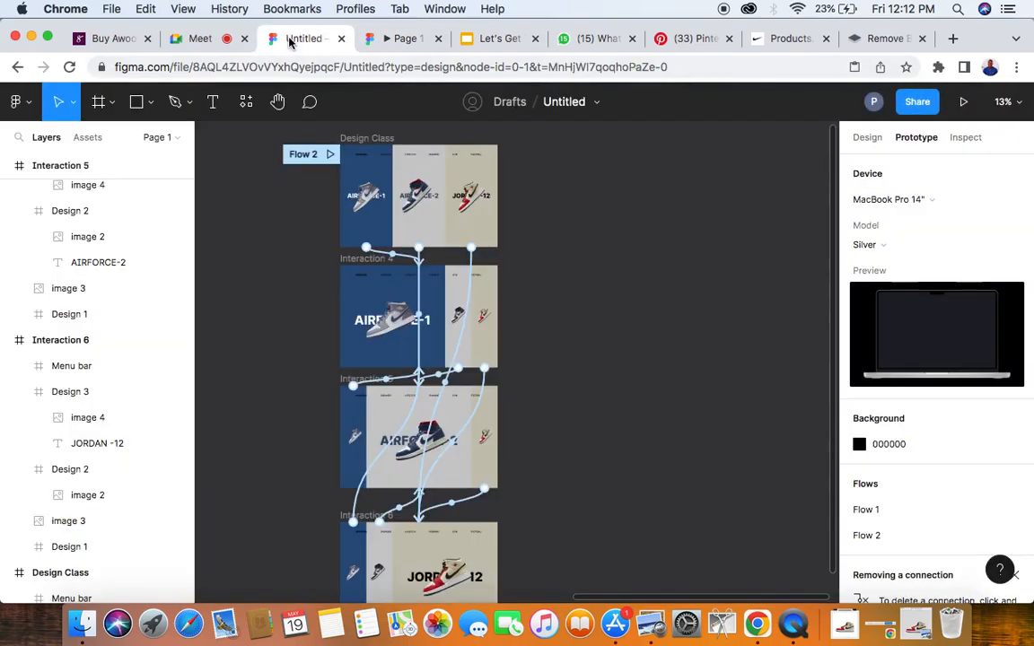
click(288, 155)
scroll(323, 150, up, 5)
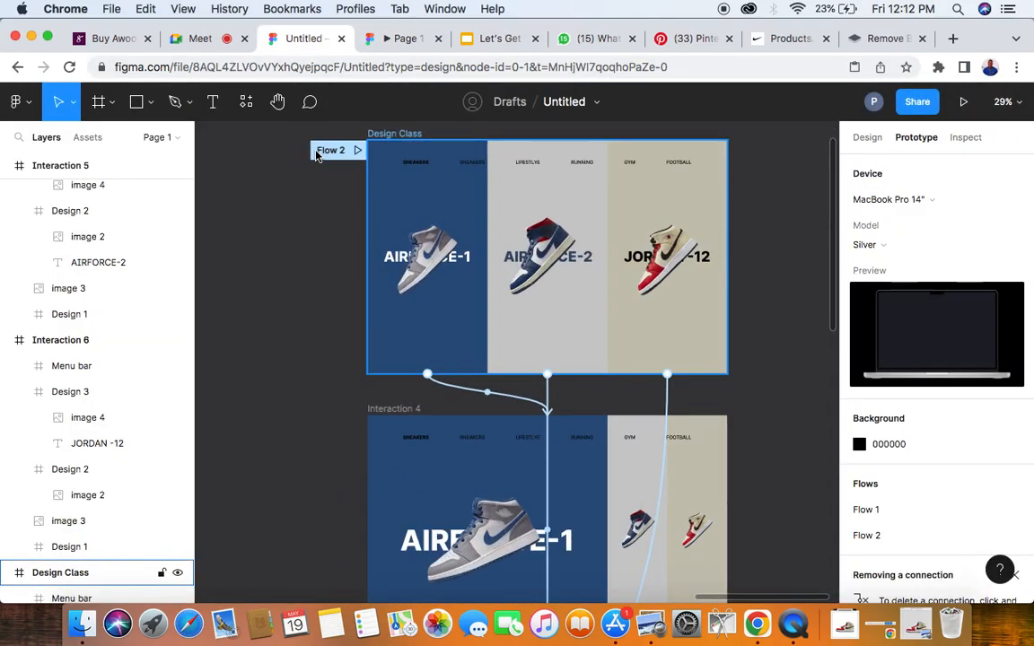
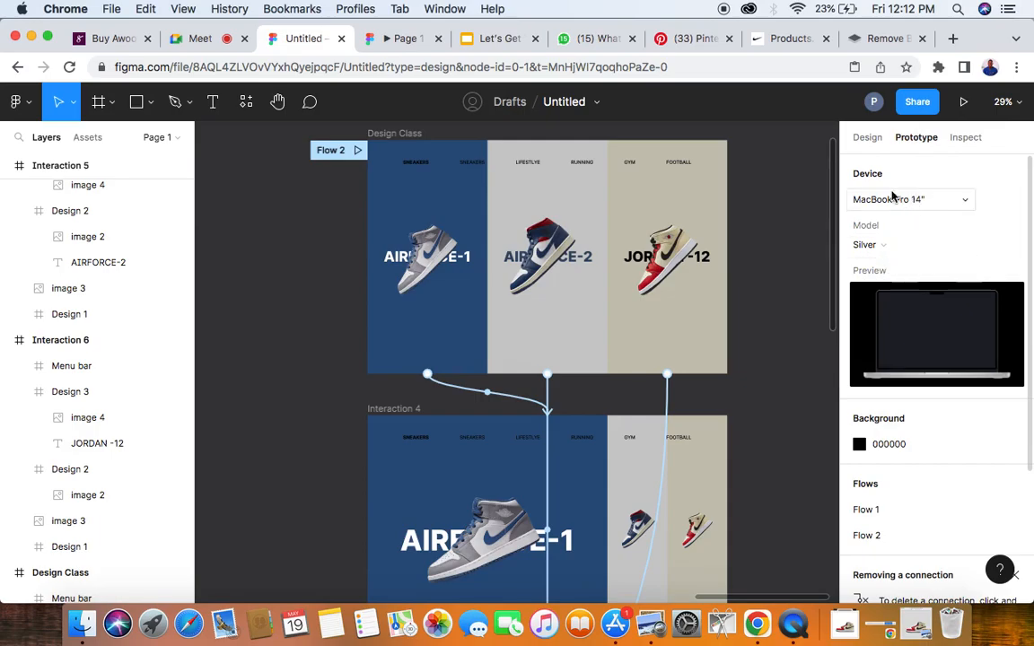
- Keep MacBook Pro 14" as the prototype device, try the Space Grey model, and set the model back to Silver
click(936, 200)
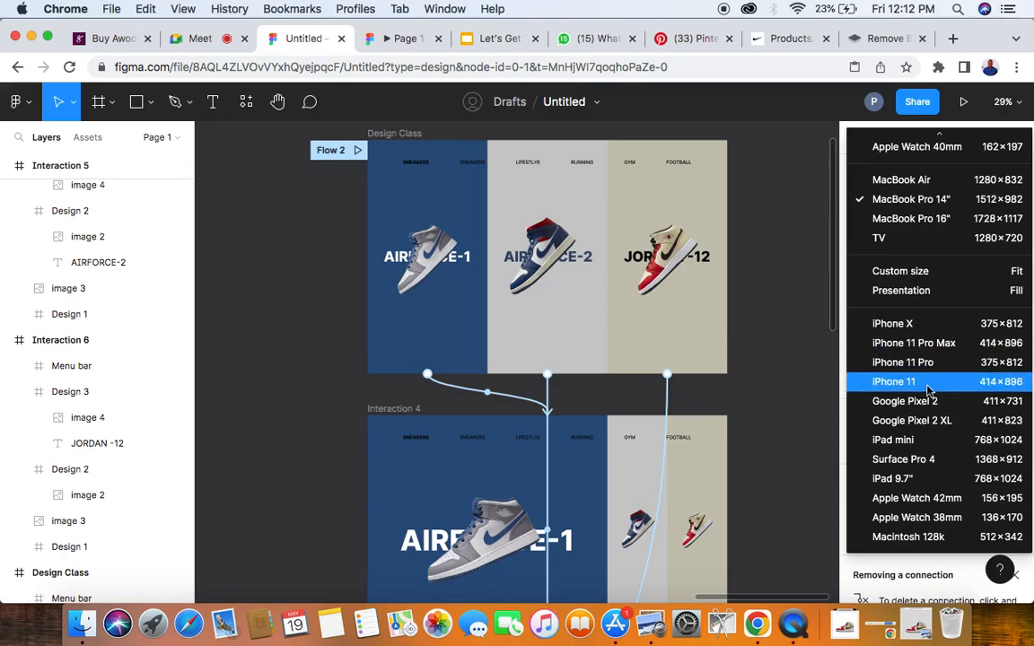
click(916, 201)
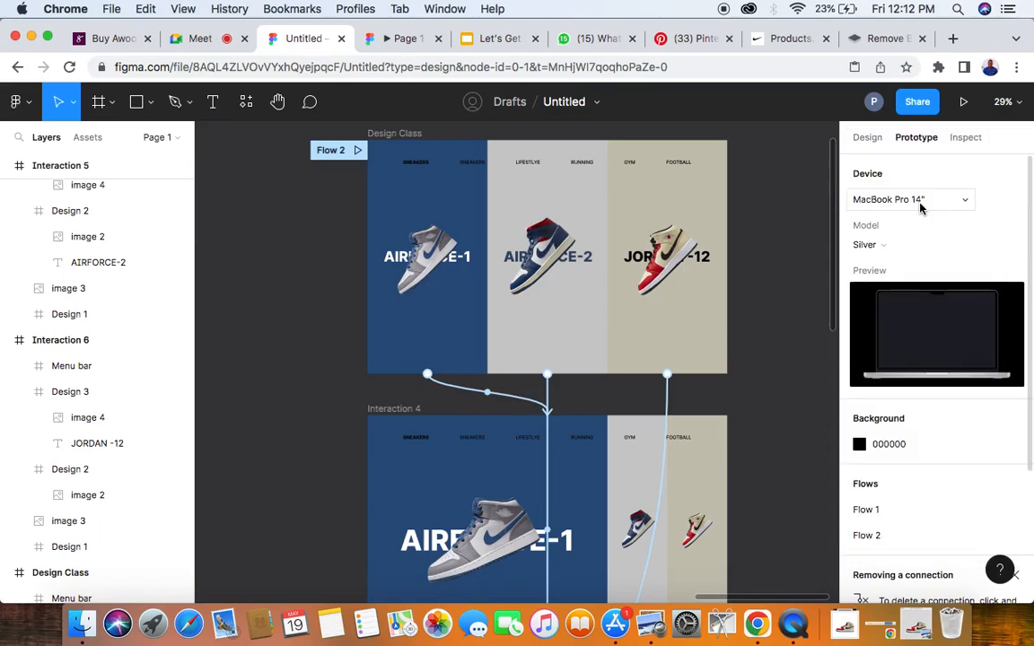
click(898, 247)
click(900, 266)
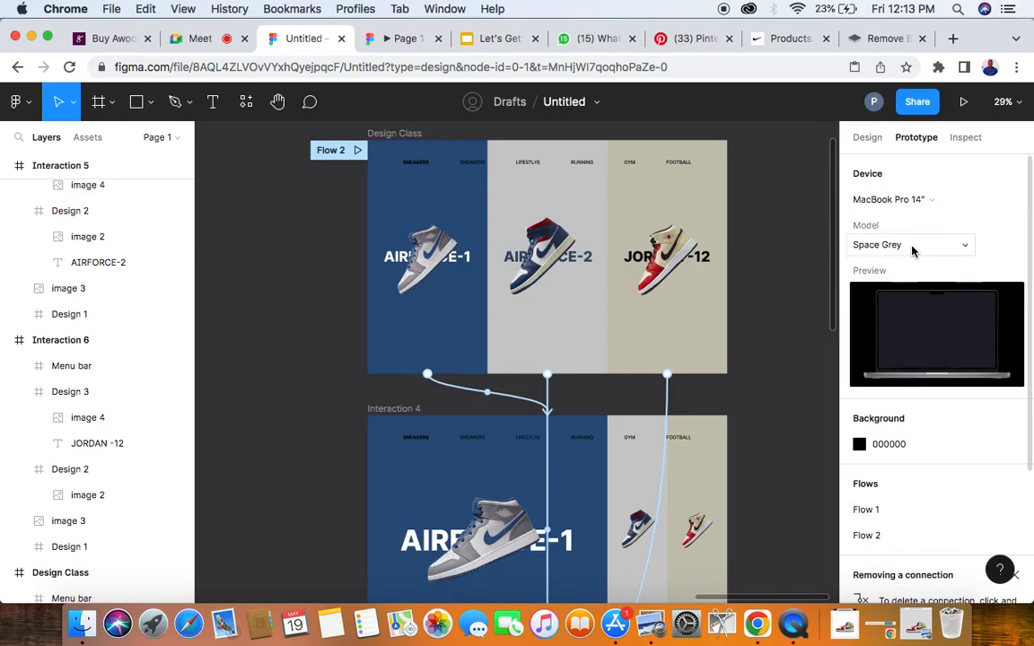
click(912, 250)
click(902, 225)
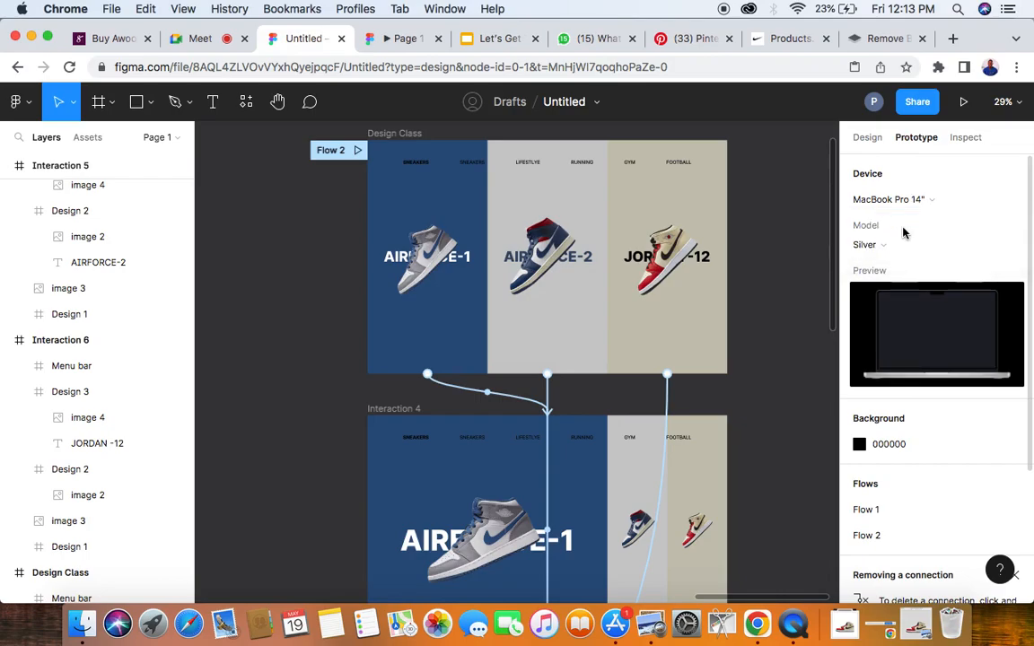
- Launch the prototype presentation to preview the sneaker design in the laptop frame
click(959, 101)
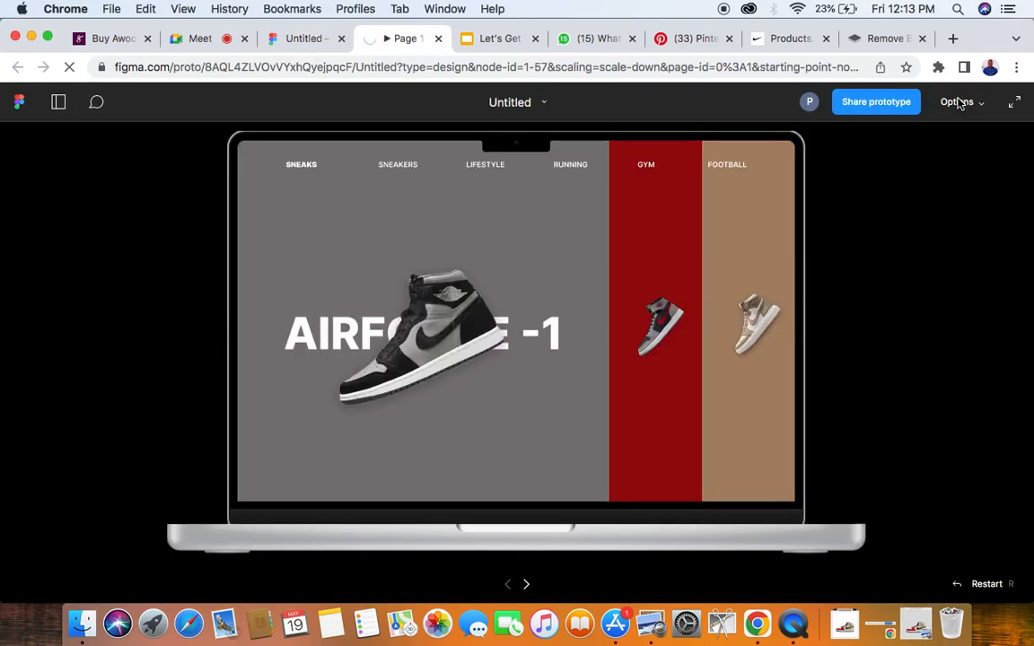